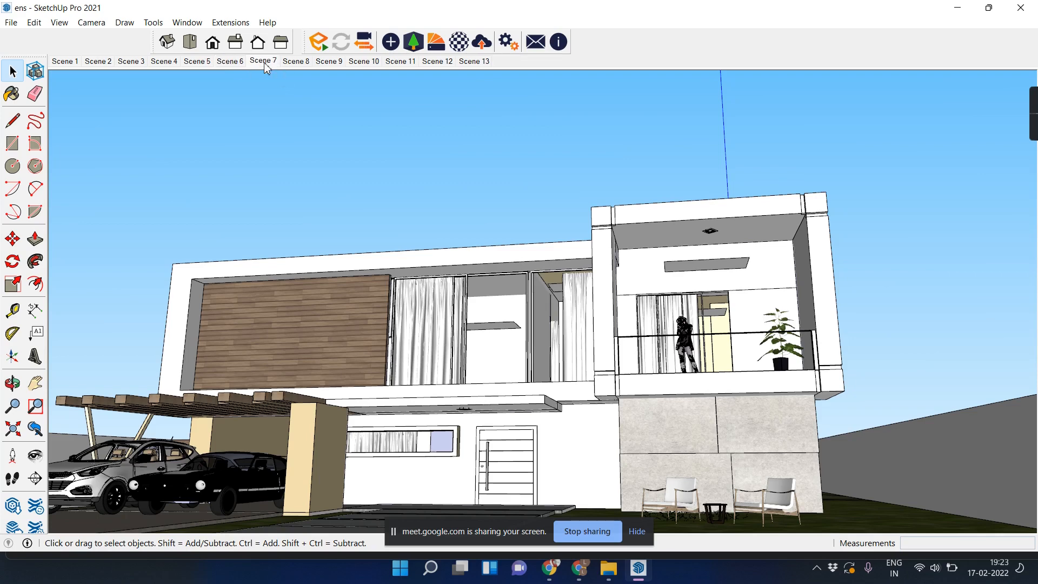
# Switch to Scene 8 and look over the house's front facade and the street.
pyautogui.click(296, 61)
pyautogui.moveTo(333, 201); pyautogui.dragTo(399, 454, button='middle')
pyautogui.scroll(-5, 419, 297)
pyautogui.scroll(-6, 390, 302)
pyautogui.moveTo(402, 310); pyautogui.dragTo(388, 356, button='middle')
# Turn the Enscape toolbar off and on again, and place it farther away from the Views toolbar.
pyautogui.rightClick(613, 50)
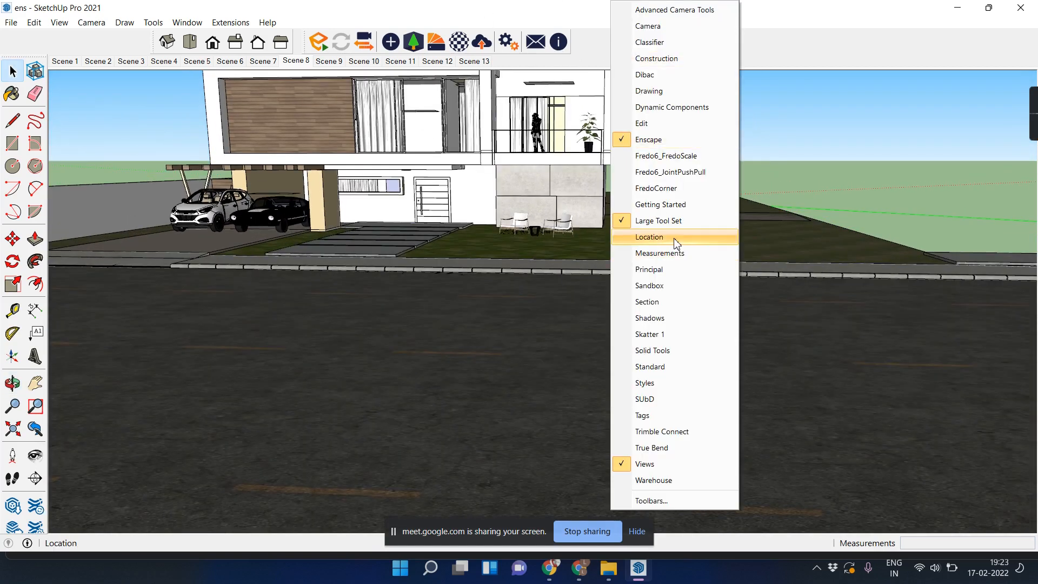
pyautogui.click(631, 142)
pyautogui.rightClick(536, 38)
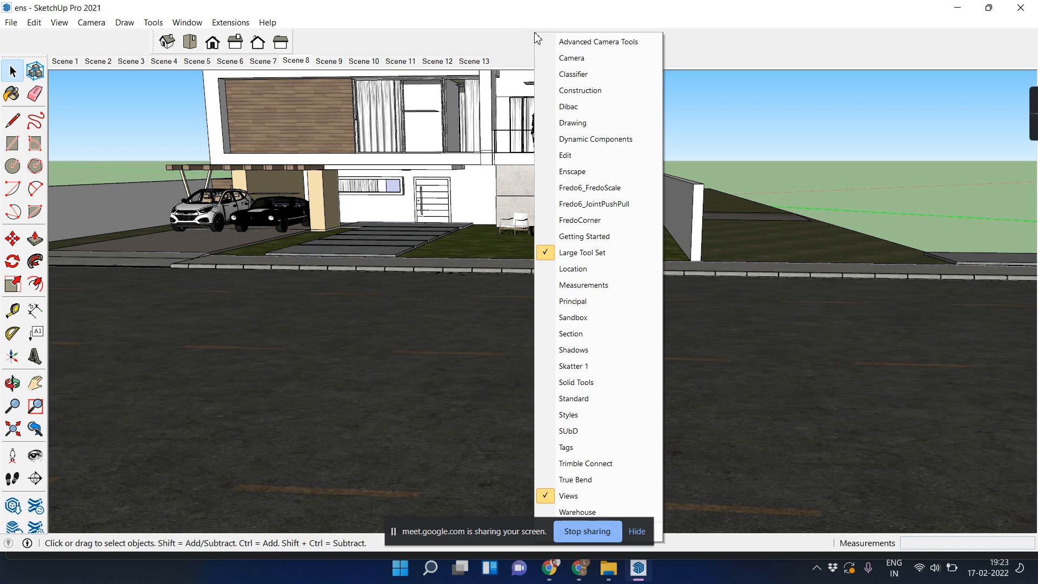
pyautogui.click(554, 176)
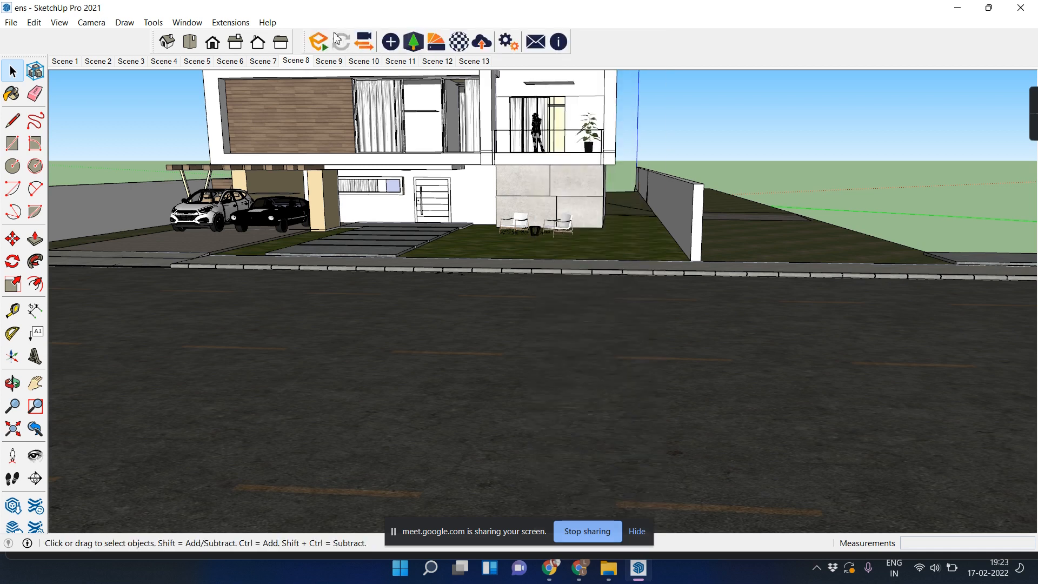
pyautogui.moveTo(303, 39); pyautogui.dragTo(519, 39)
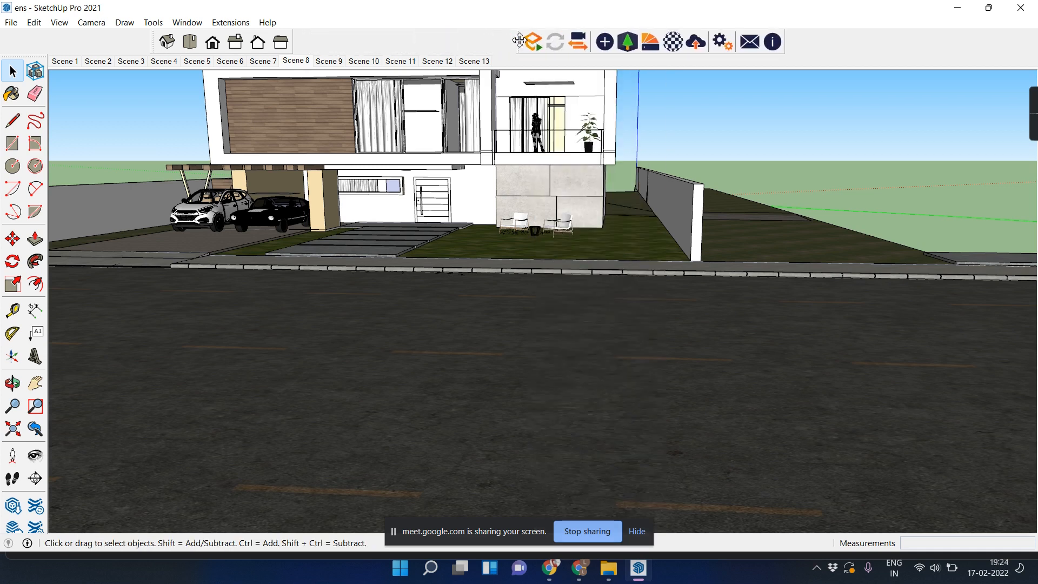
pyautogui.scroll(-2, 485, 142)
pyautogui.moveTo(606, 136); pyautogui.dragTo(611, 257, button='middle')
pyautogui.scroll(4, 492, 292)
pyautogui.moveTo(485, 295); pyautogui.dragTo(484, 252, button='middle')
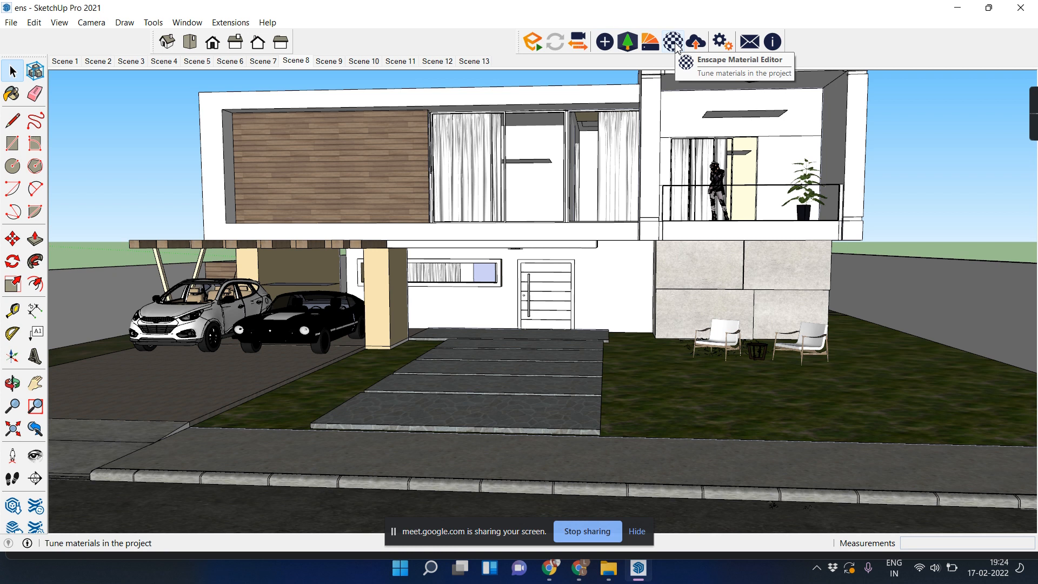
pyautogui.scroll(-5, 466, 260)
pyautogui.moveTo(463, 262); pyautogui.dragTo(430, 298, button='middle')
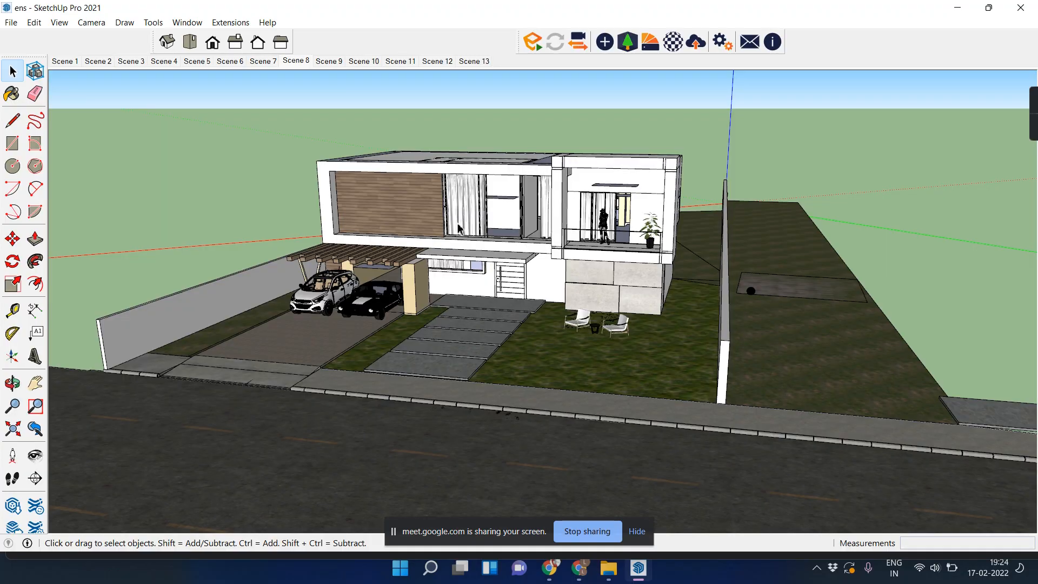
# Start a new model and draw a large rectangle on the ground with one corner at the origin.
pyautogui.click(12, 25)
pyautogui.click(29, 40)
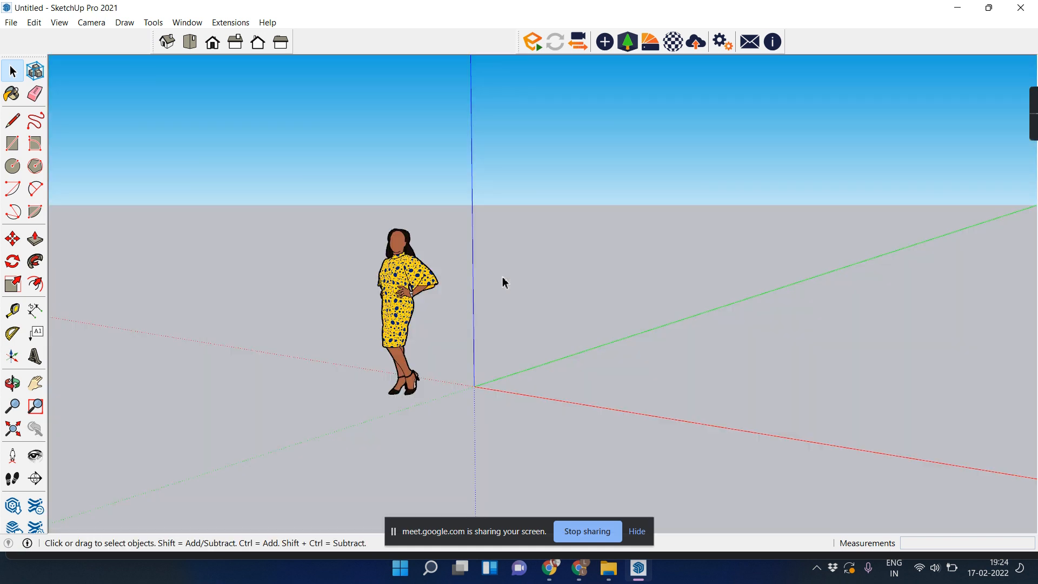
pyautogui.click(12, 144)
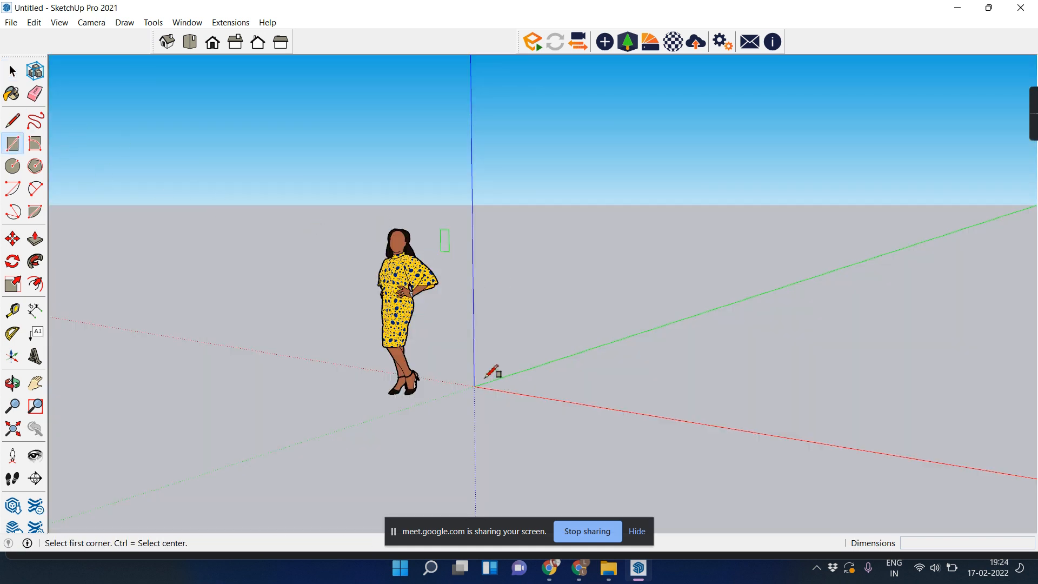
pyautogui.moveTo(509, 369); pyautogui.dragTo(486, 389, button='middle')
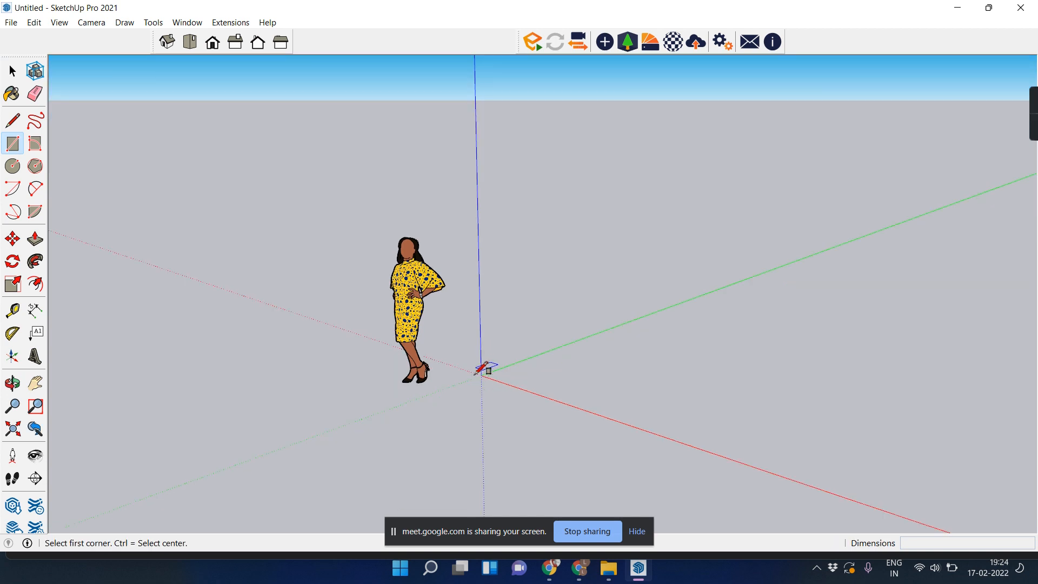
pyautogui.click(482, 371)
pyautogui.keyDown('shift'); pyautogui.moveTo(757, 354); pyautogui.dragTo(427, 332, button='middle'); pyautogui.keyUp('shift')
pyautogui.click(943, 340)
# Offset the rectangle inward by about 7 7/8" and pull the resulting border up into the room's walls.
pyautogui.moveTo(570, 327); pyautogui.dragTo(659, 357, button='middle')
pyautogui.press('f')
pyautogui.click(605, 254)
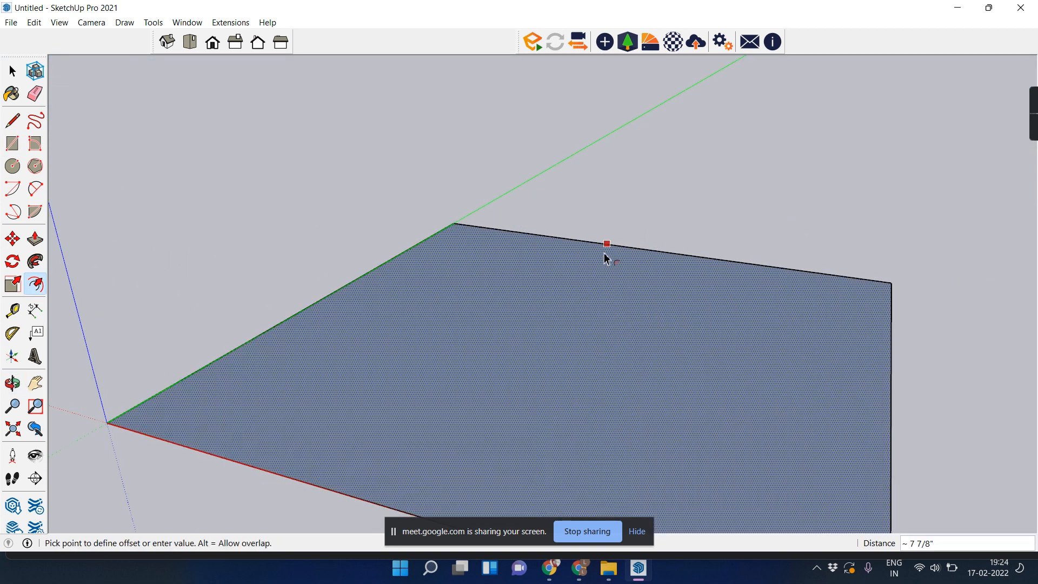
pyautogui.click(607, 252)
pyautogui.press('p')
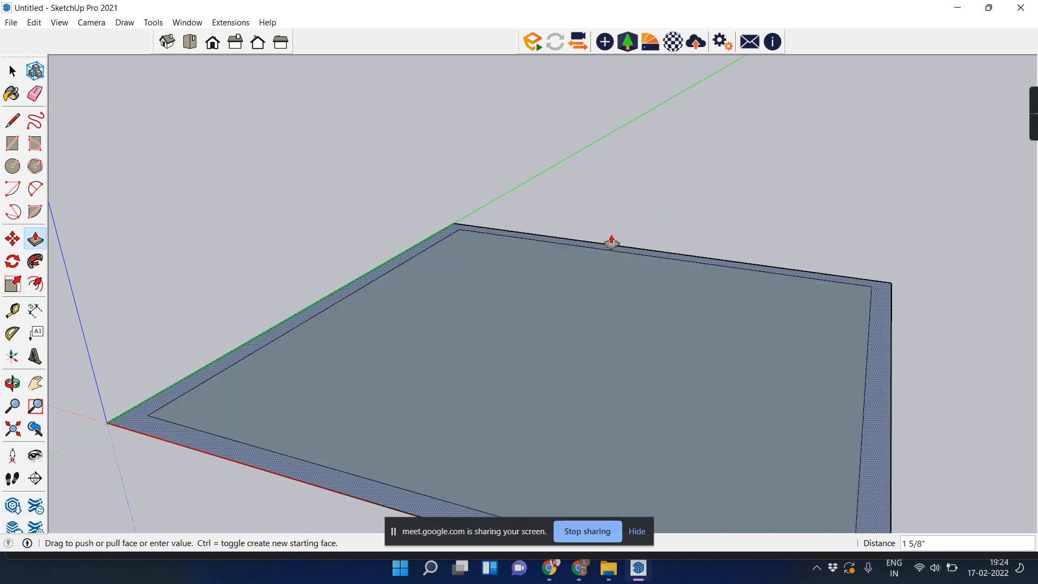
pyautogui.click(611, 242)
pyautogui.click(607, 86)
# Draw a rectangle on the wall along the red axis and push it through the wall as an opening.
pyautogui.click(12, 123)
pyautogui.click(12, 142)
pyautogui.scroll(-3, 203, 204)
pyautogui.click(322, 253)
pyautogui.click(438, 428)
pyautogui.press('p')
pyautogui.click(371, 371)
pyautogui.click(365, 319)
# Draw a window rectangle of about 10' 9" by 4' 10" on the opposite wall and push it through the wall.
pyautogui.scroll(-2, 441, 159)
pyautogui.scroll(5, 434, 165)
pyautogui.keyDown('shift'); pyautogui.moveTo(421, 179); pyautogui.dragTo(380, 227, button='middle'); pyautogui.keyUp('shift')
pyautogui.click(12, 142)
pyautogui.click(563, 195)
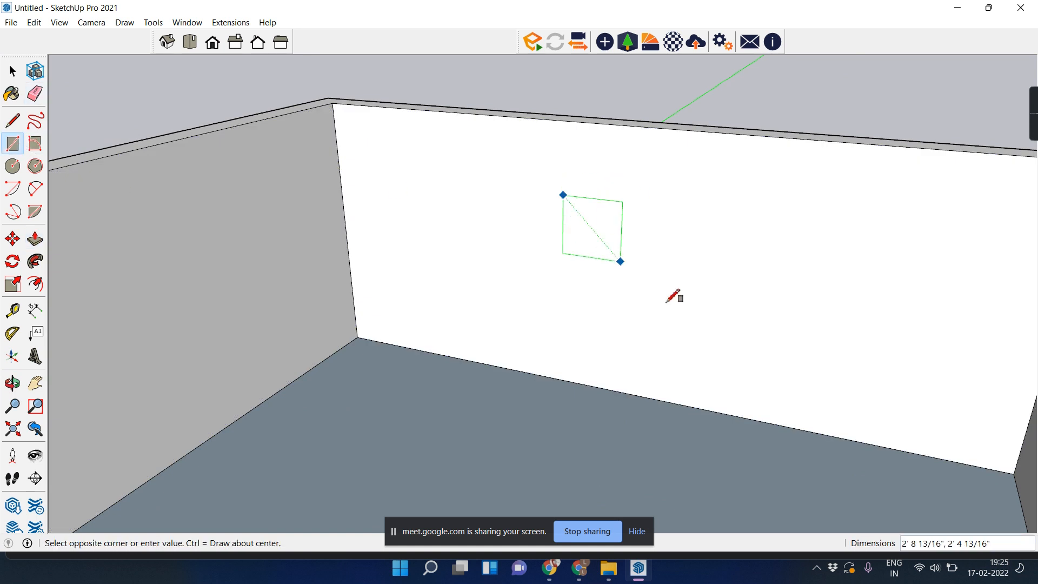
pyautogui.click(961, 427)
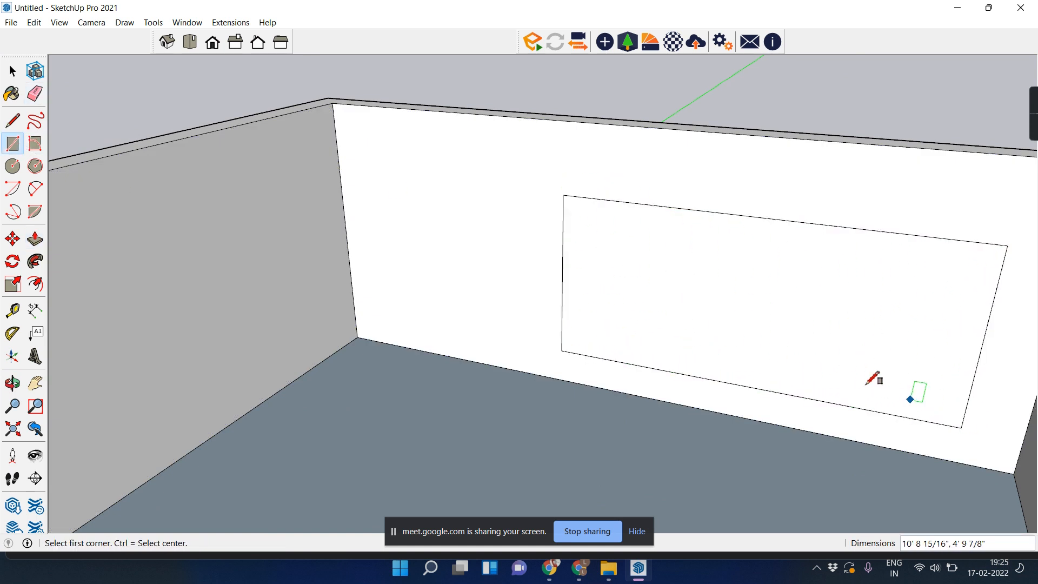
pyautogui.press('p')
pyautogui.click(799, 342)
pyautogui.click(781, 309)
# Widen the window opening by pushing its side jamb back about 3'.
pyautogui.moveTo(781, 310); pyautogui.dragTo(579, 294, button='middle')
pyautogui.click(579, 294)
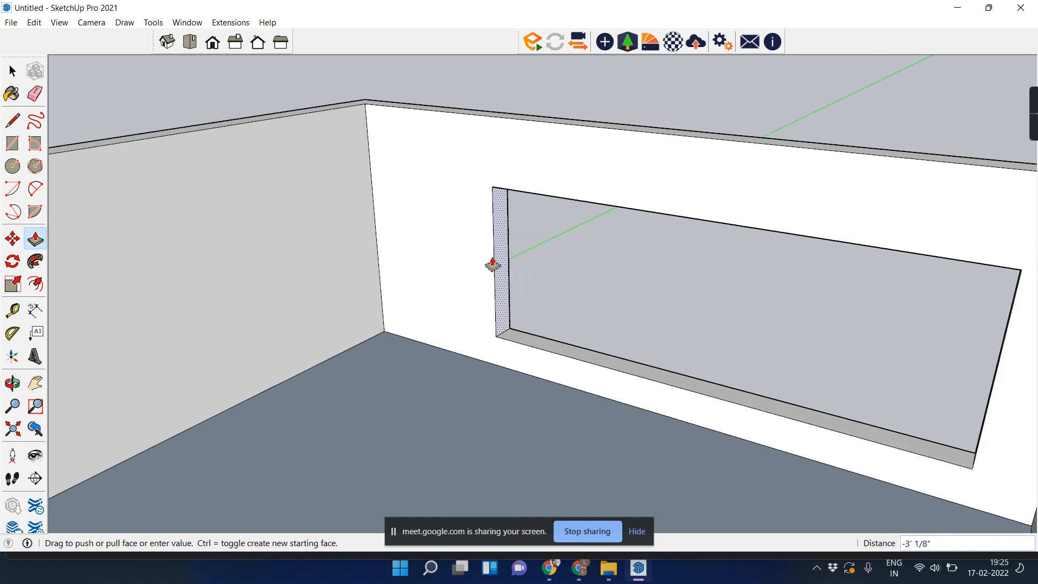
pyautogui.click(474, 265)
# Select all the connected room geometry and make it a group.
pyautogui.press('space')
pyautogui.moveTo(535, 343); pyautogui.dragTo(438, 303, button='middle')
pyautogui.click(435, 299)
pyautogui.tripleClick(436, 295)
pyautogui.rightClick(435, 293)
pyautogui.click(510, 405)
pyautogui.scroll(-3, 496, 367)
pyautogui.keyDown('shift'); pyautogui.moveTo(490, 341); pyautogui.dragTo(402, 286, button='middle'); pyautogui.keyUp('shift')
# Inside the room group, push the sill of the smaller opening down to the ground, and close the group.
pyautogui.doubleClick(378, 413)
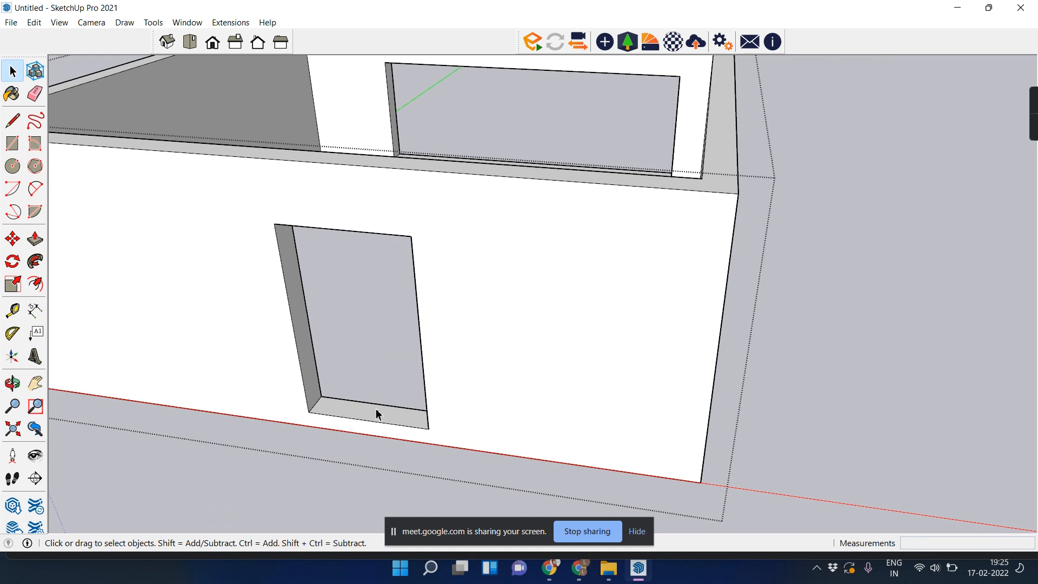
pyautogui.press('p')
pyautogui.doubleClick(372, 417)
pyautogui.moveTo(521, 150); pyautogui.dragTo(420, 390, button='middle')
pyautogui.press('space')
pyautogui.click(914, 346)
# Draw a floor rectangle of about 19' 7" by 19' 2" between the inner corners of the walls.
pyautogui.scroll(-5, 677, 309)
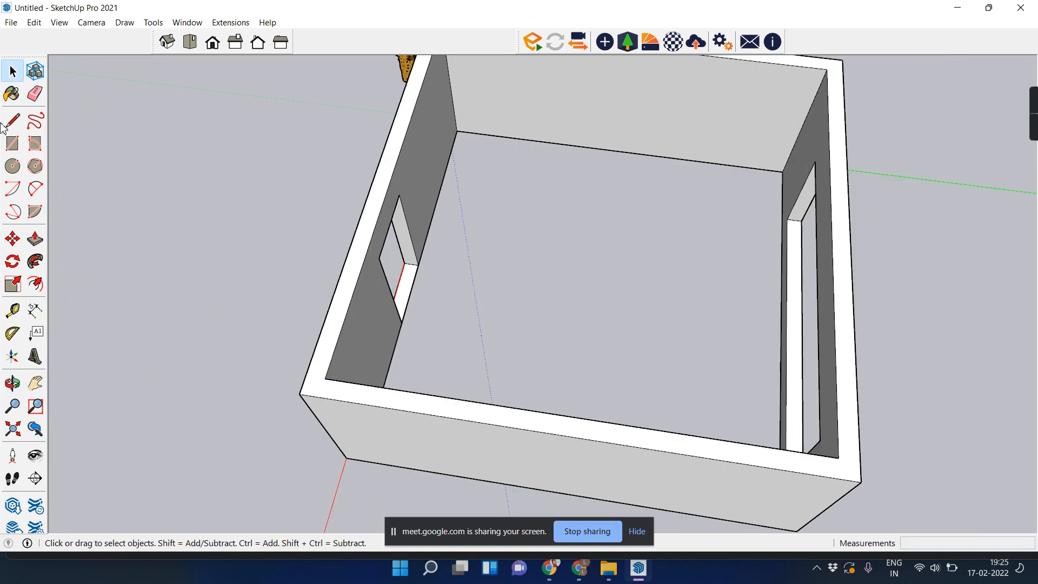
pyautogui.press('l')
pyautogui.press('r')
pyautogui.click(461, 128)
pyautogui.moveTo(475, 167); pyautogui.dragTo(799, 181, button='middle')
pyautogui.click(770, 144)
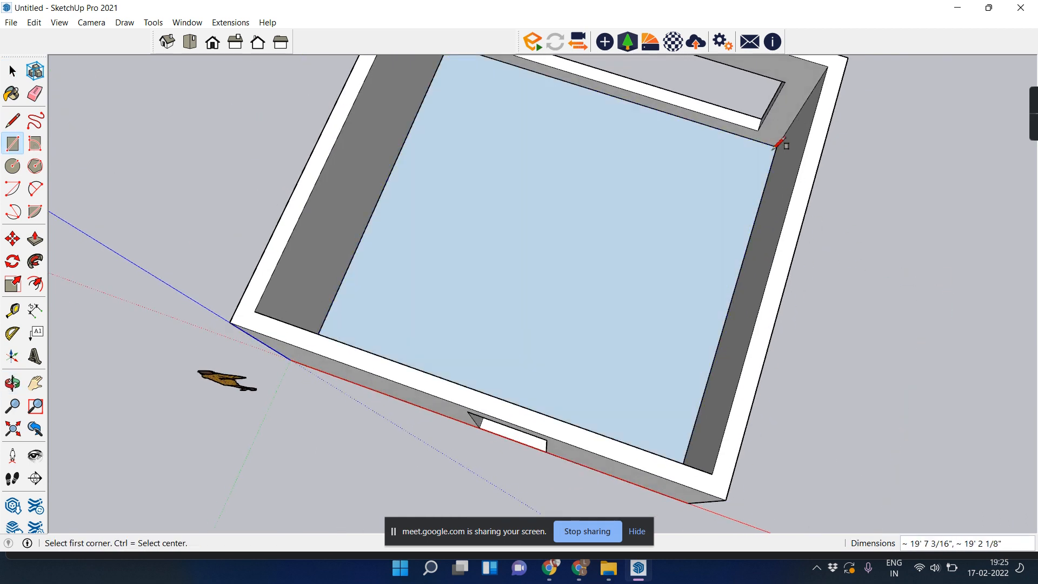
# Pull the floor rectangle into a thin slab and make it a group.
pyautogui.press('space')
pyautogui.press('p')
pyautogui.click(588, 219)
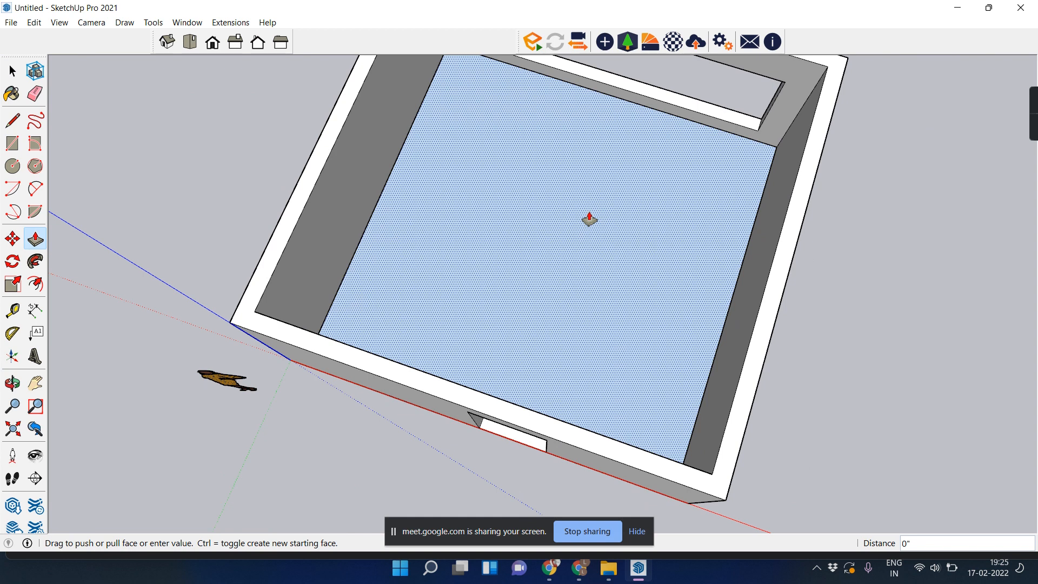
pyautogui.click(589, 217)
pyautogui.press('space')
pyautogui.moveTo(807, 292); pyautogui.dragTo(581, 254, button='middle')
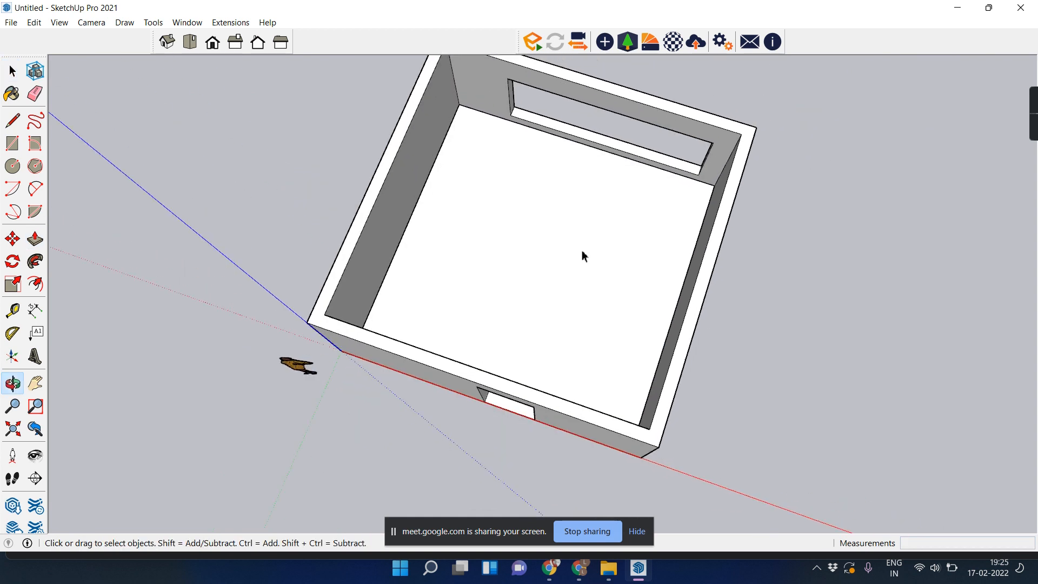
pyautogui.doubleClick(497, 219)
pyautogui.rightClick(497, 218)
pyautogui.click(563, 330)
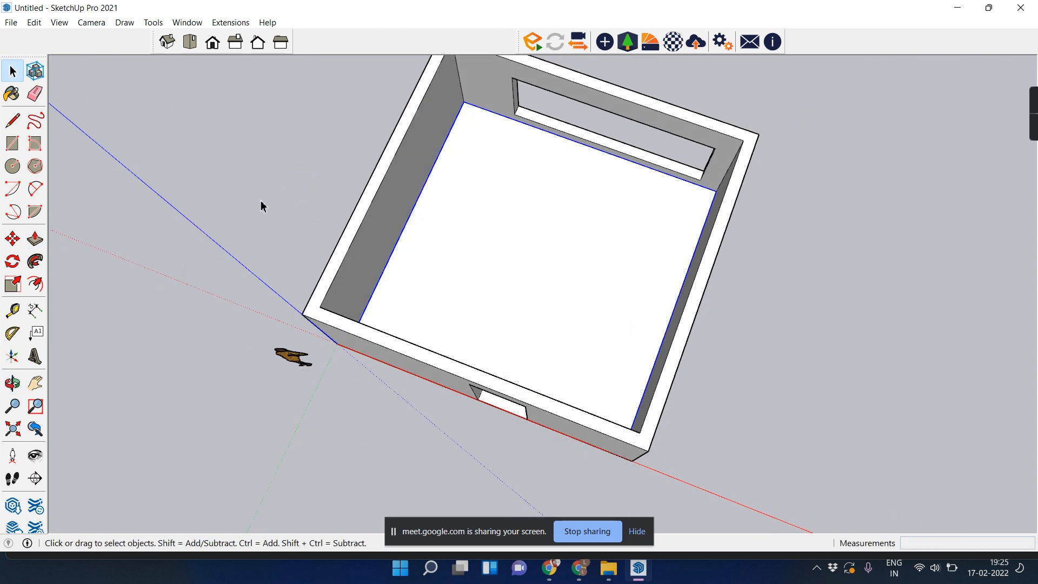
# Draw a roof rectangle across the outer corners of the wall tops and pull it into a thin slab.
pyautogui.press('r')
pyautogui.moveTo(422, 157); pyautogui.dragTo(429, 96, button='middle')
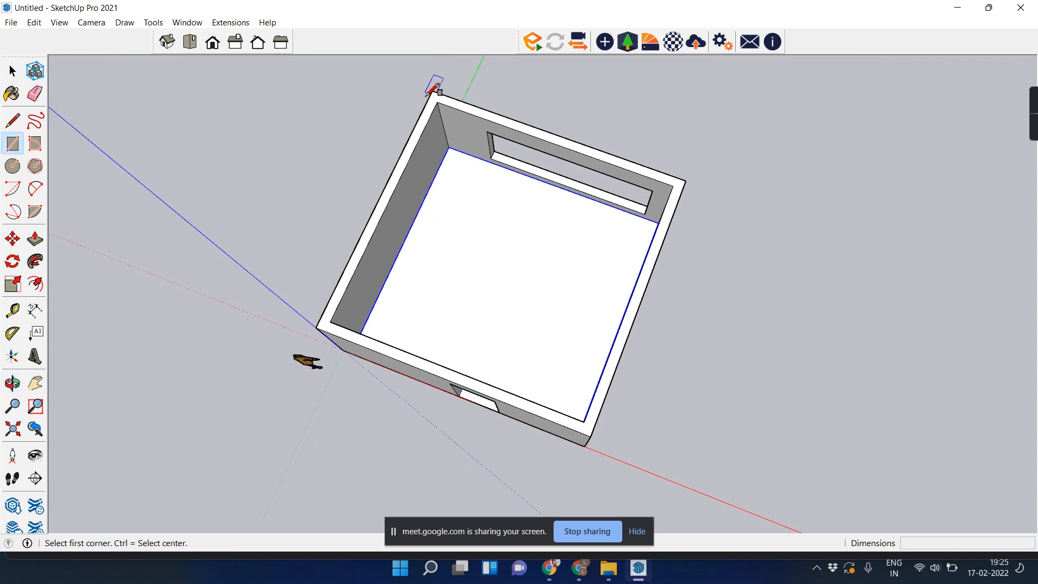
pyautogui.click(432, 93)
pyautogui.click(590, 436)
pyautogui.press('p')
pyautogui.click(561, 385)
pyautogui.click(561, 381)
pyautogui.press('space')
# Inside the floor group, push the floor face down level with the door opening's sill, and close the group.
pyautogui.moveTo(444, 451); pyautogui.dragTo(540, 253, button='middle')
pyautogui.scroll(8, 528, 379)
pyautogui.moveTo(510, 331); pyautogui.dragTo(536, 274, button='middle')
pyautogui.moveTo(540, 237); pyautogui.dragTo(522, 303, button='middle')
pyautogui.doubleClick(525, 239)
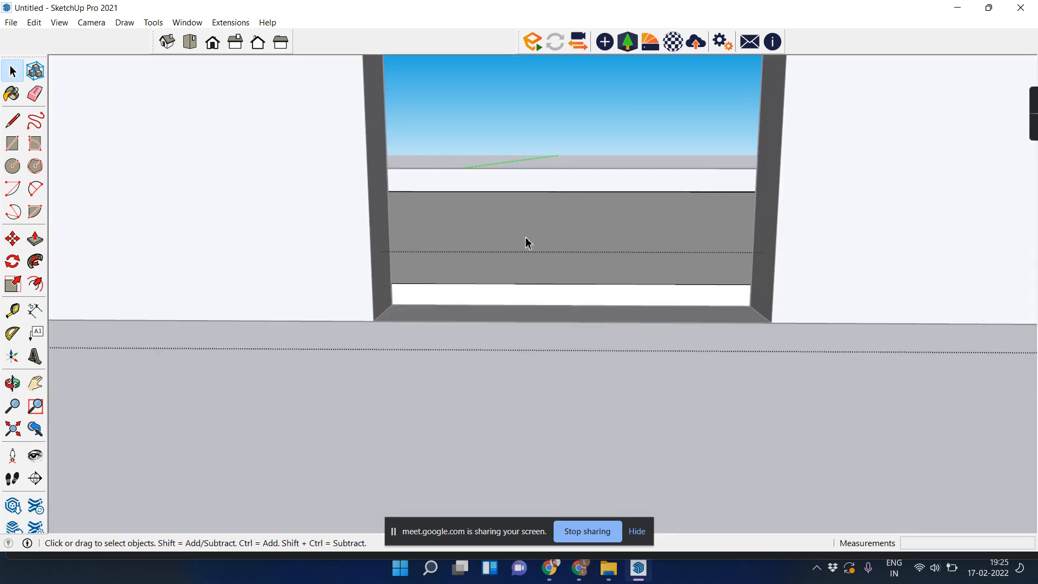
pyautogui.press('p')
pyautogui.click(529, 256)
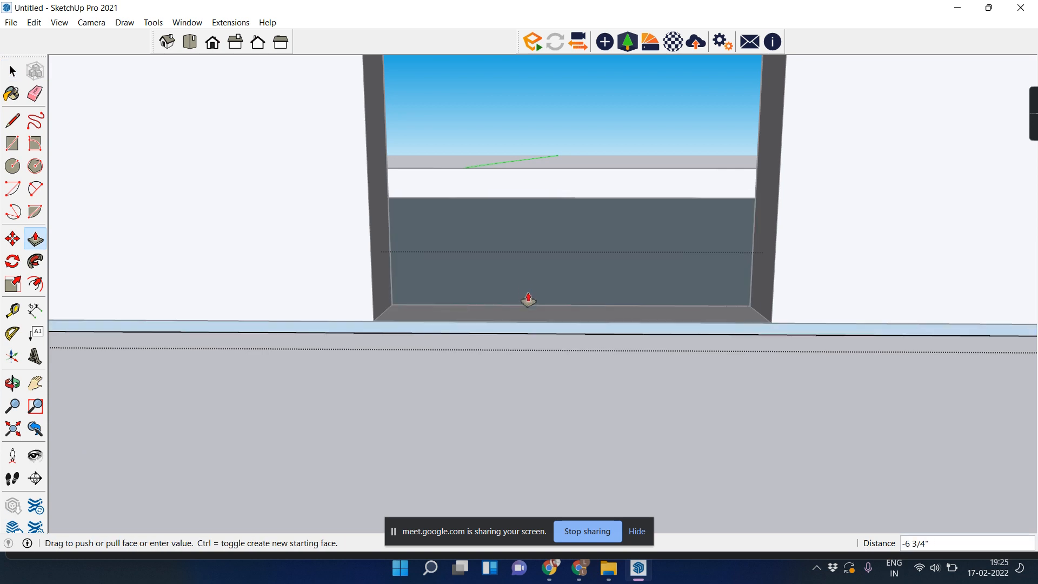
pyautogui.click(529, 283)
pyautogui.press('space')
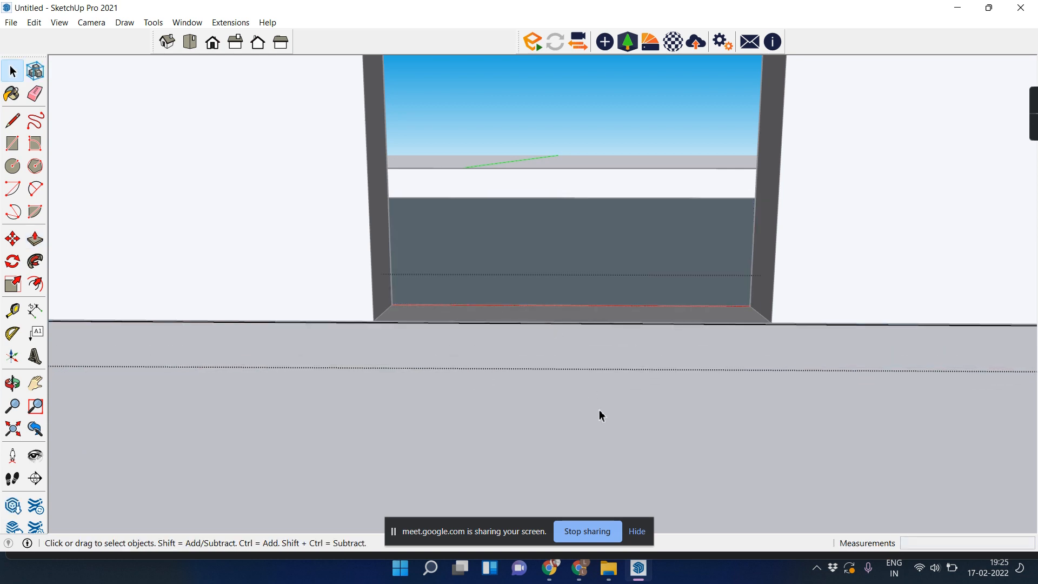
pyautogui.click(607, 423)
# Add a scene with a view from inside the room towards the corner and the window.
pyautogui.scroll(3, 513, 202)
pyautogui.keyDown('shift'); pyautogui.moveTo(528, 181); pyautogui.dragTo(492, 280, button='middle'); pyautogui.keyUp('shift')
pyautogui.keyDown('shift'); pyautogui.moveTo(528, 316); pyautogui.dragTo(543, 331, button='middle'); pyautogui.keyUp('shift')
pyautogui.click(7, 79)
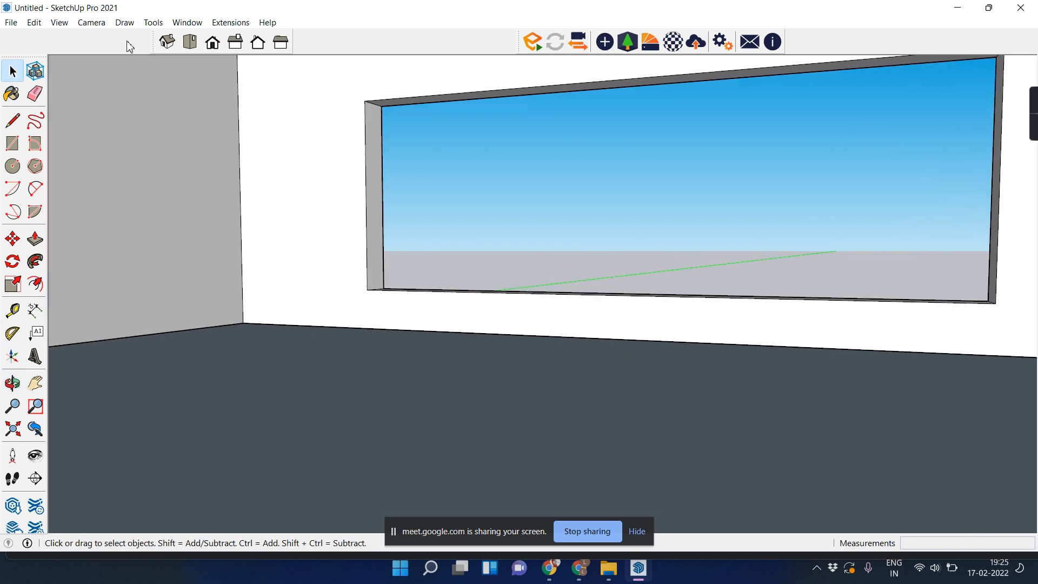
pyautogui.click(59, 22)
pyautogui.moveTo(115, 259)
pyautogui.click(209, 260)
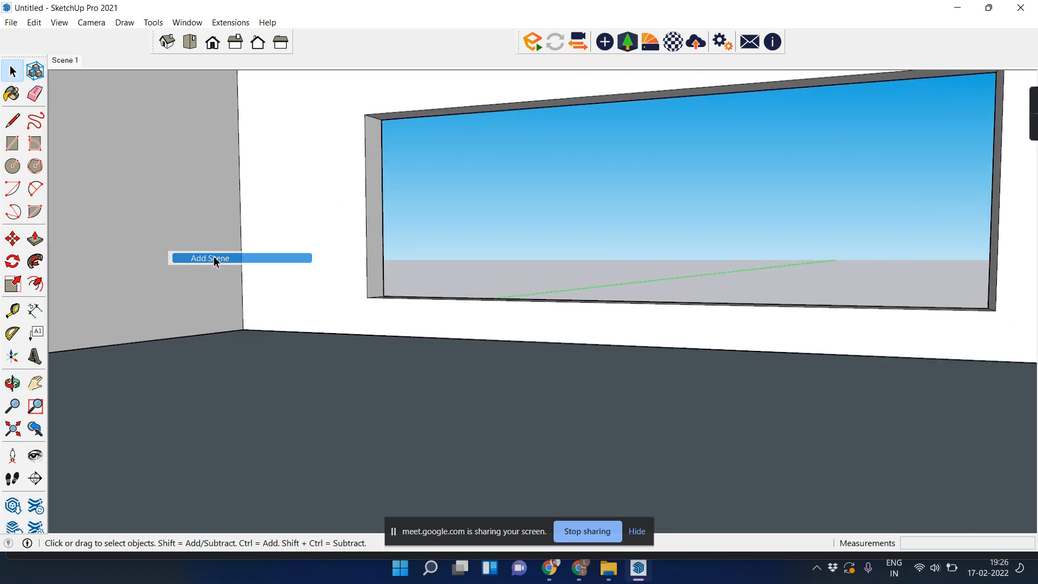
# Paint the floor group with the Wood Floor Dark material from the Wood collection, and clear the selection.
pyautogui.click(211, 412)
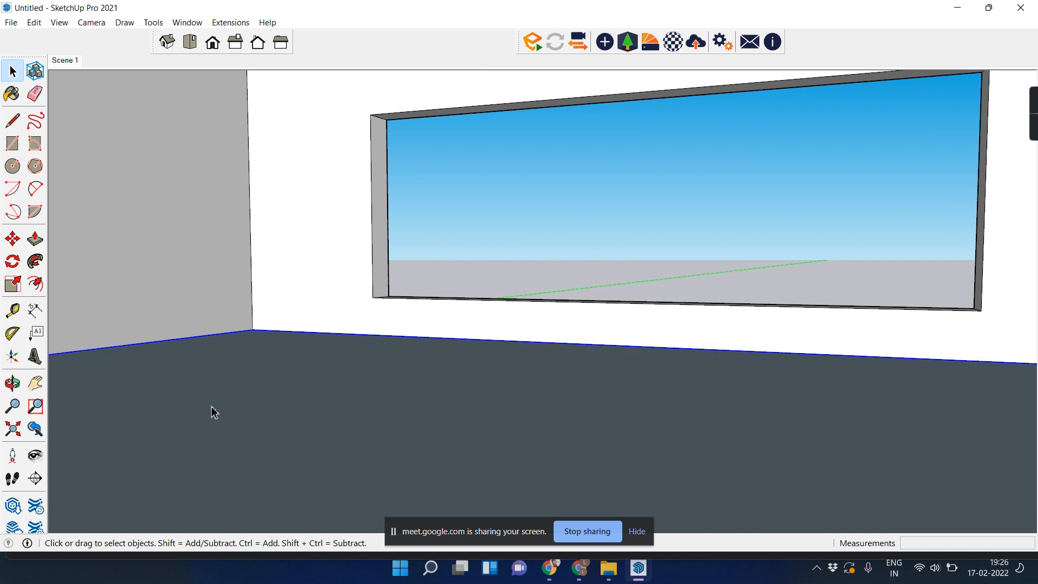
pyautogui.hotkey('ctrl', 's')
pyautogui.press('b')
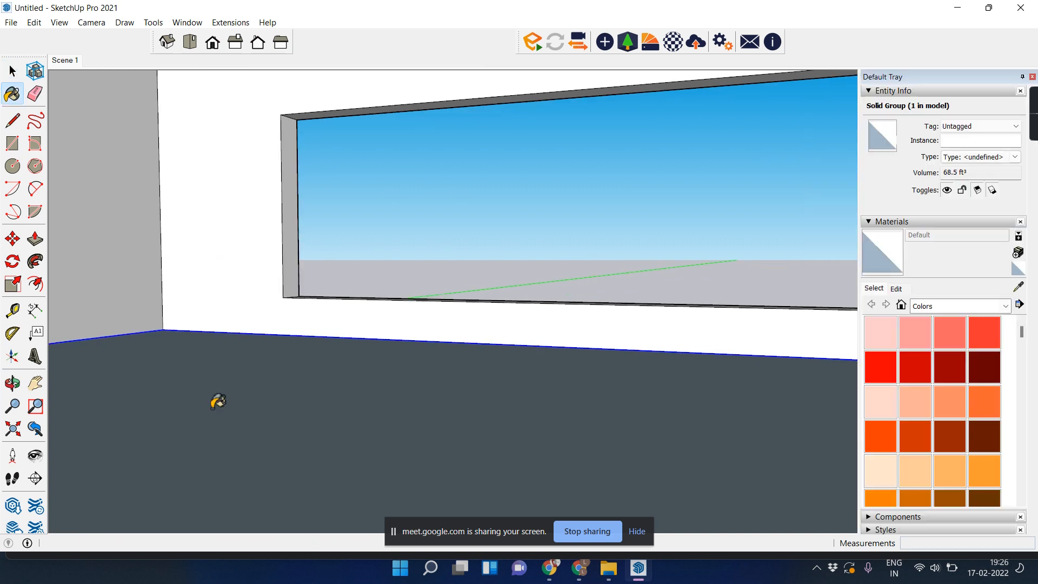
pyautogui.click(934, 306)
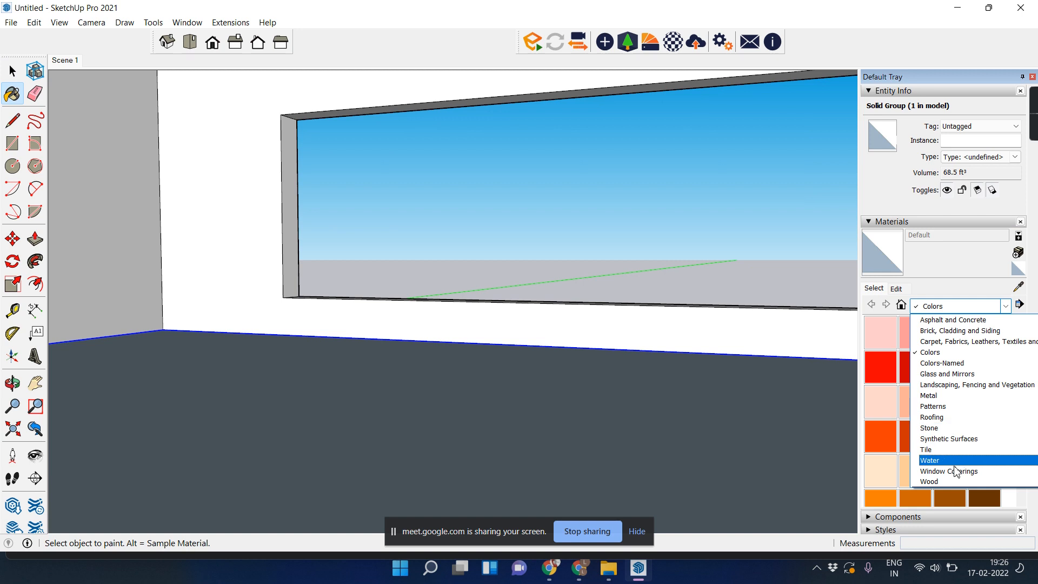
pyautogui.click(953, 481)
pyautogui.click(880, 367)
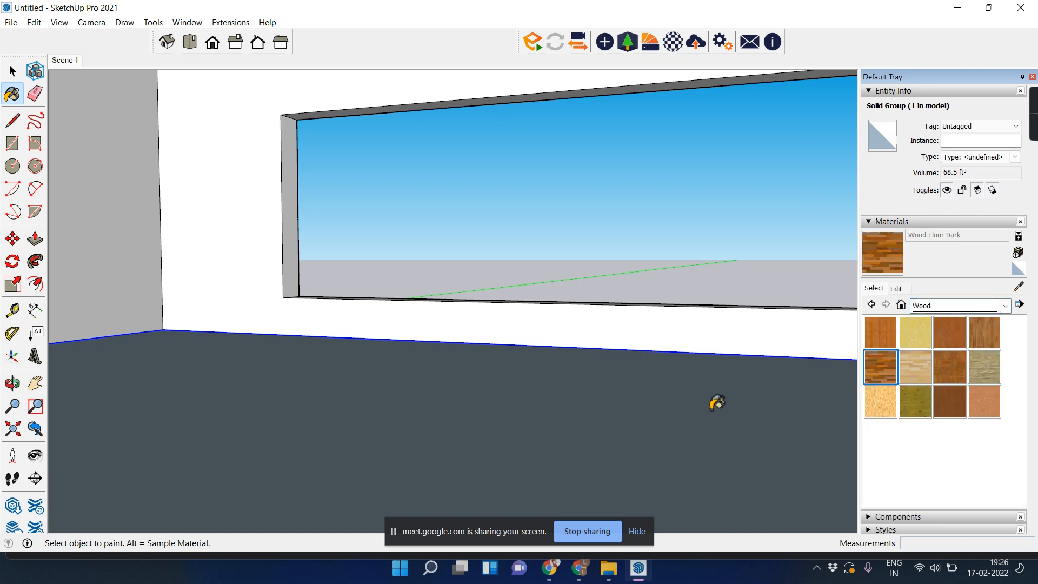
pyautogui.click(494, 409)
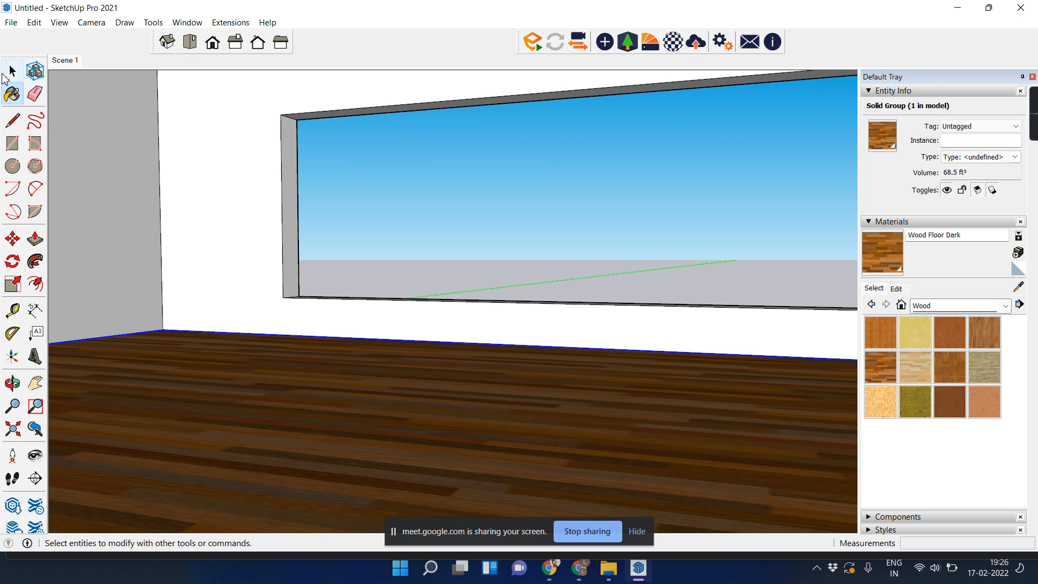
pyautogui.click(12, 71)
pyautogui.click(583, 133)
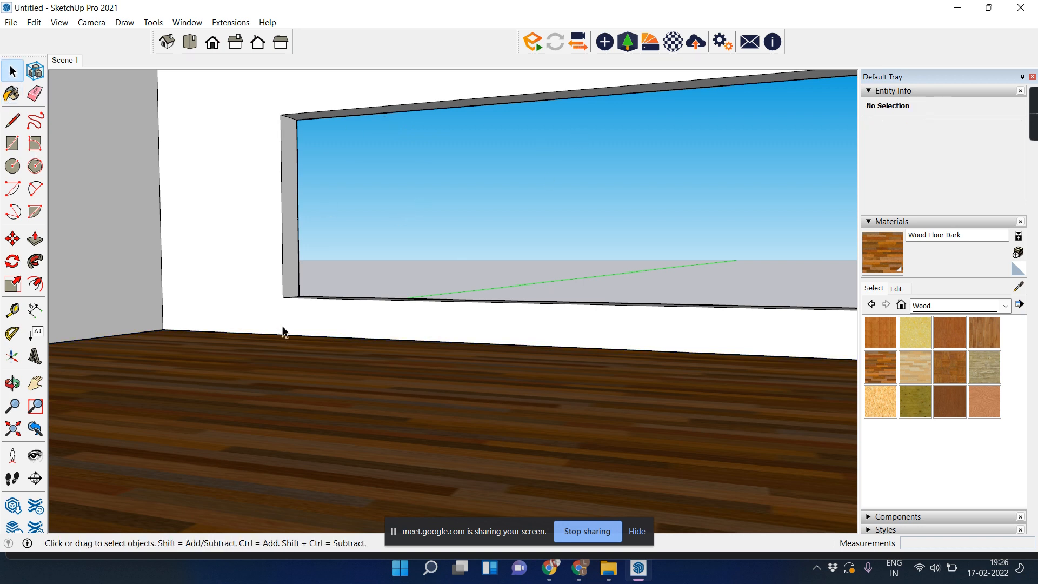
# Open the Enscape Asset Library and reposition its window slightly.
pyautogui.click(346, 383)
pyautogui.click(309, 227)
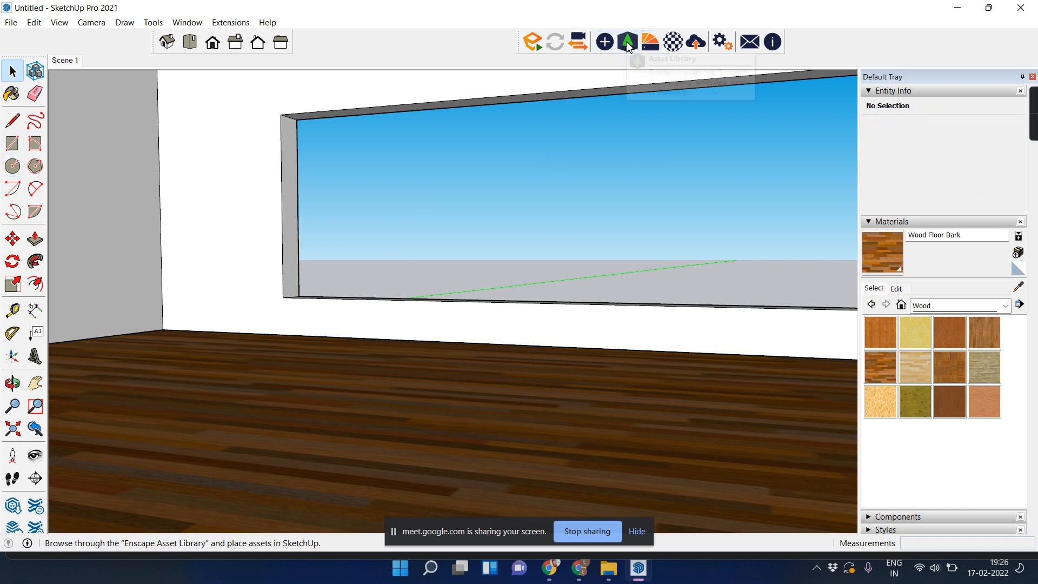
pyautogui.click(627, 42)
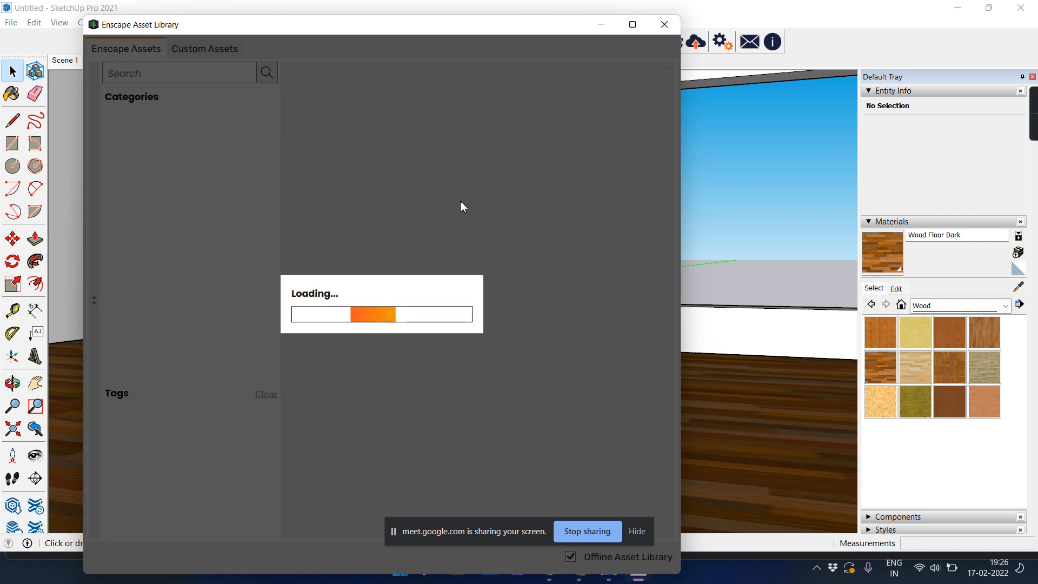
pyautogui.moveTo(339, 27); pyautogui.dragTo(332, 18)
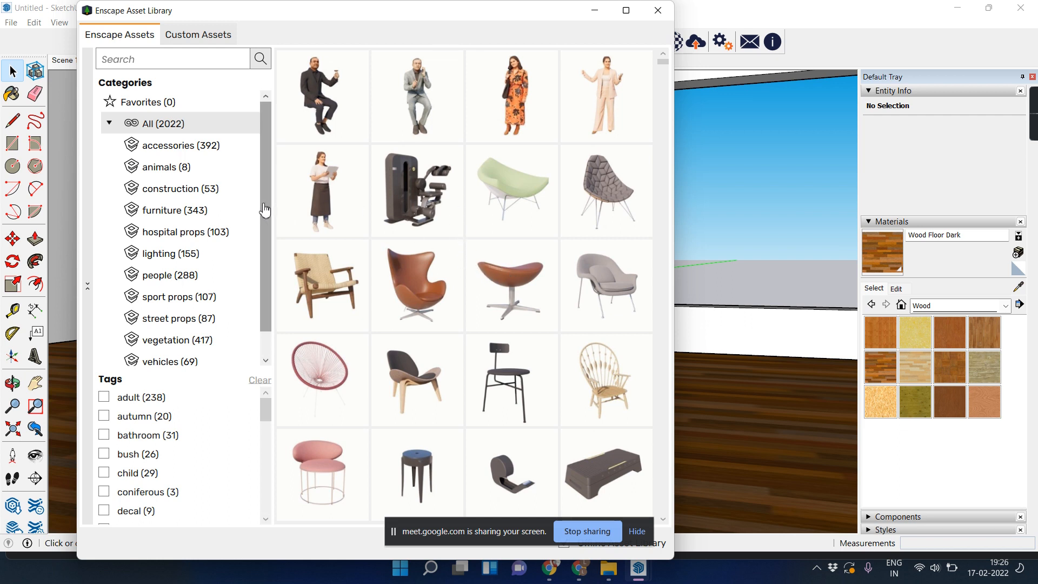
# From the furniture category, place the beige armchair with dark legs on the floor in the room corner beside the window.
pyautogui.scroll(-1, 264, 210)
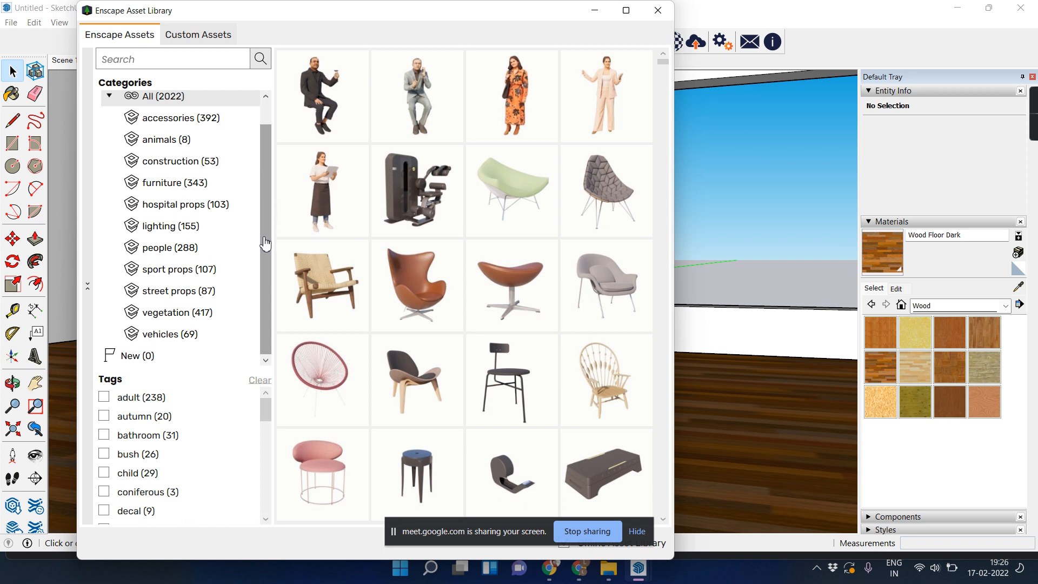
pyautogui.click(162, 184)
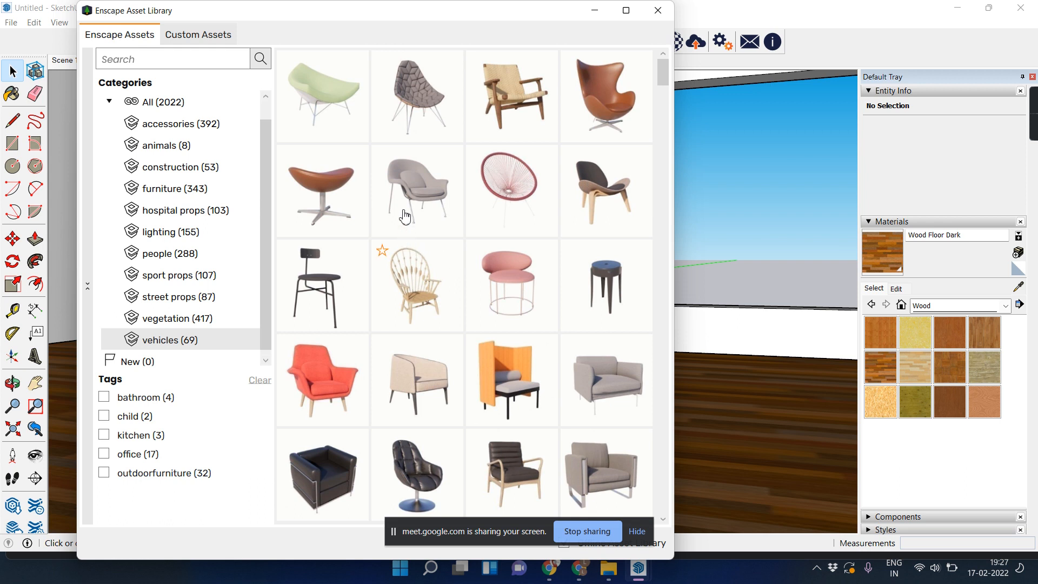
pyautogui.scroll(-1, 405, 217)
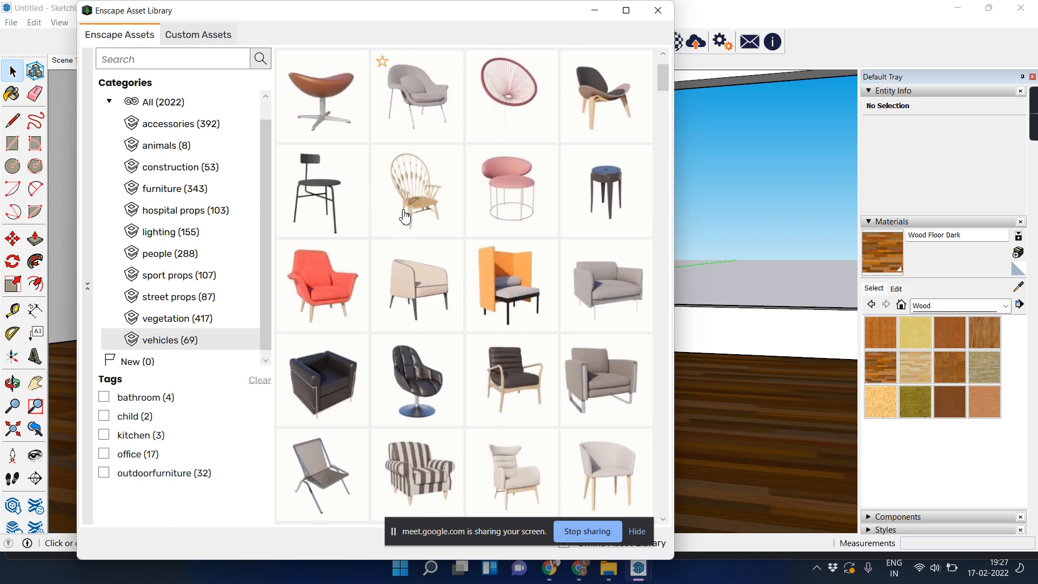
pyautogui.moveTo(405, 217)
pyautogui.moveTo(408, 279)
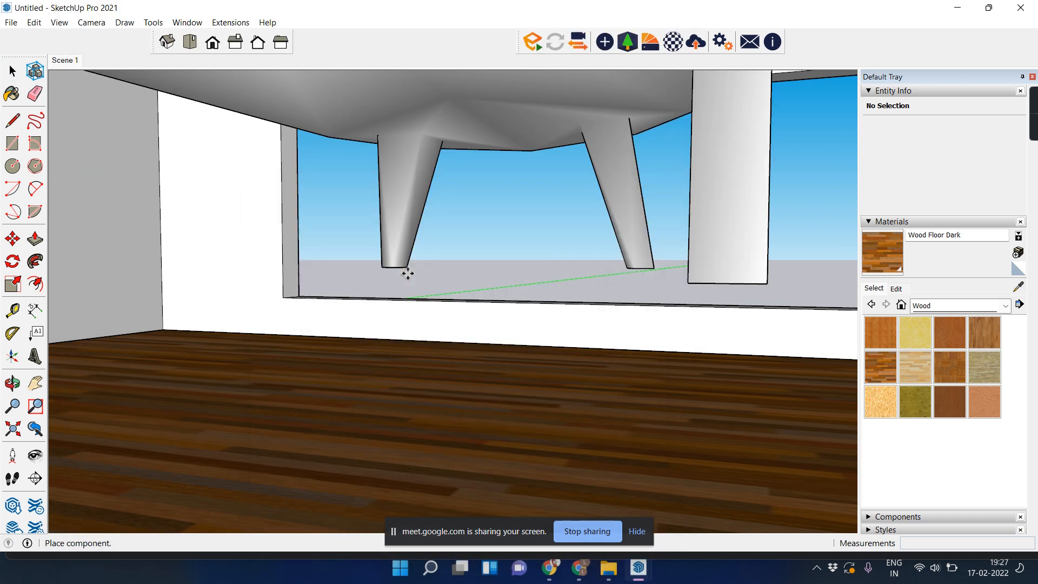
pyautogui.click(177, 350)
pyautogui.click(10, 76)
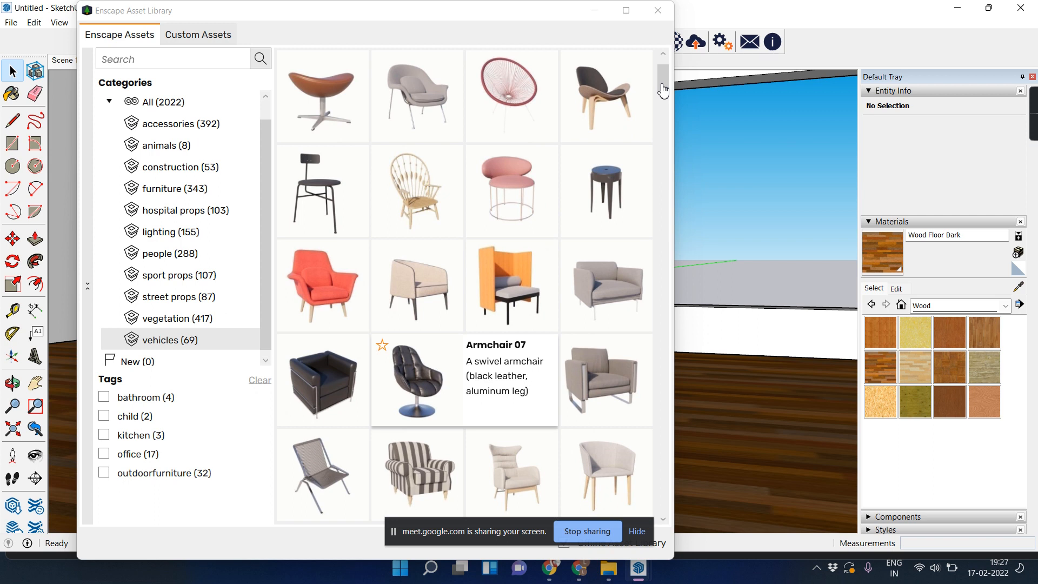
# Browse further through the furniture assets and place one Outdoor Sofa 03 on the floor in front of the window.
pyautogui.scroll(-1, 666, 100)
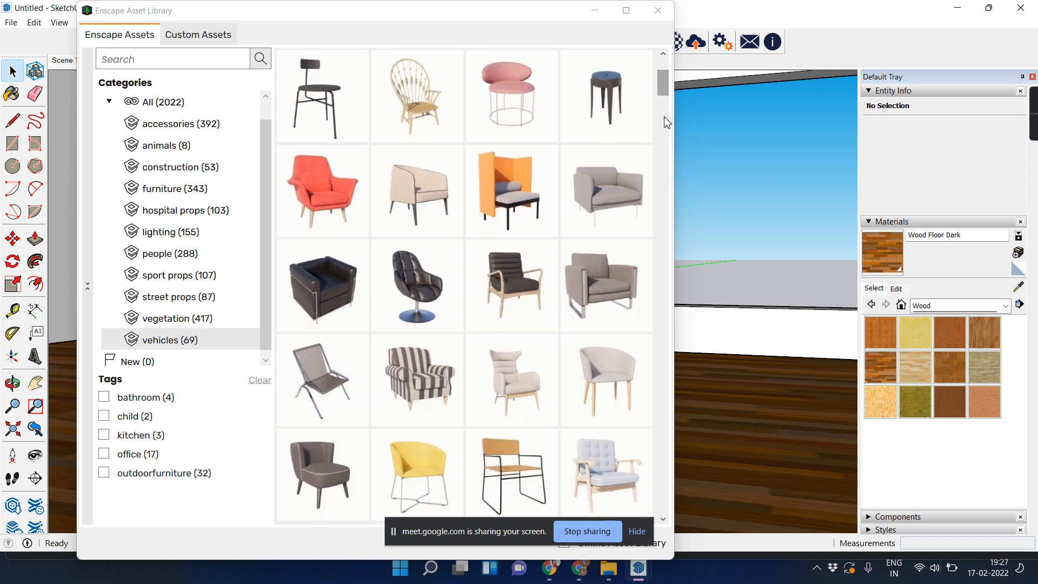
pyautogui.moveTo(665, 92); pyautogui.dragTo(664, 105)
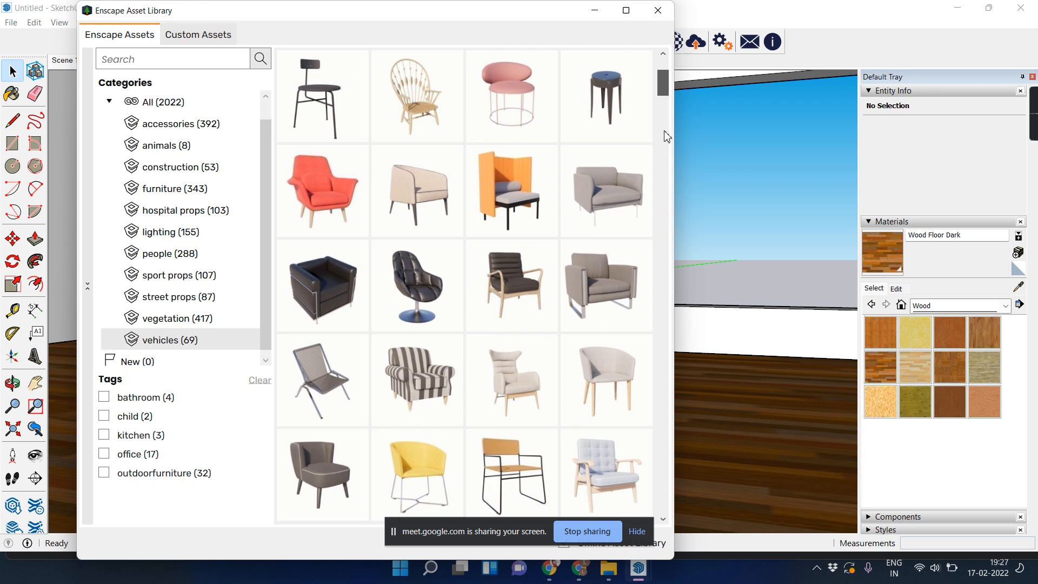
pyautogui.moveTo(666, 146); pyautogui.dragTo(667, 180)
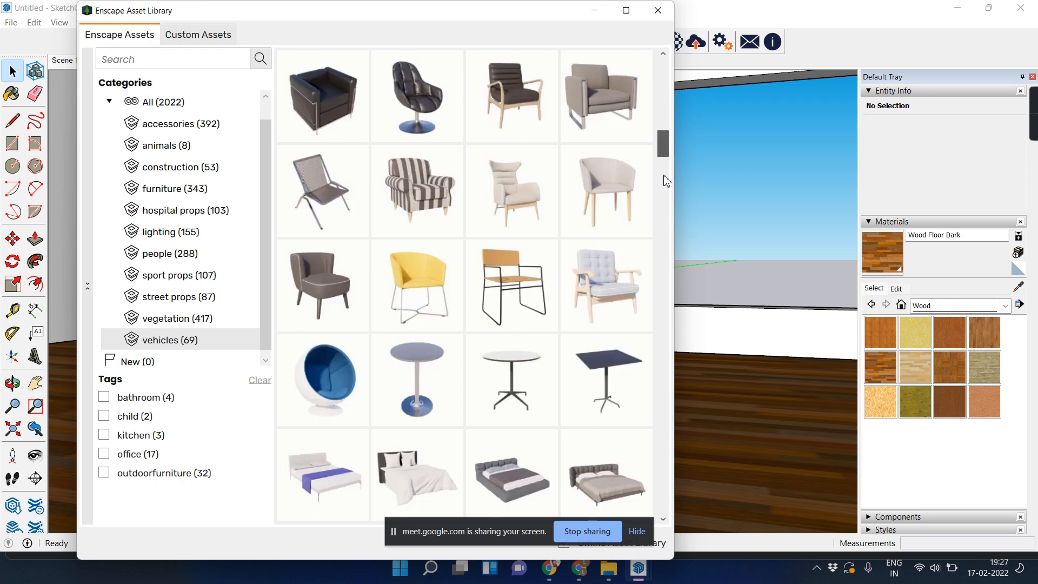
pyautogui.click(664, 227)
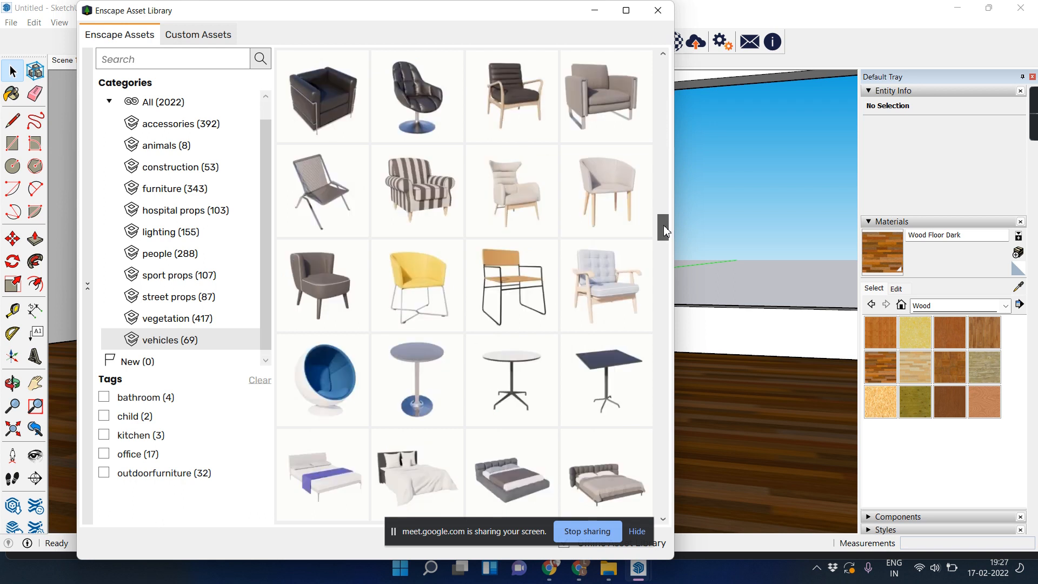
pyautogui.click(666, 306)
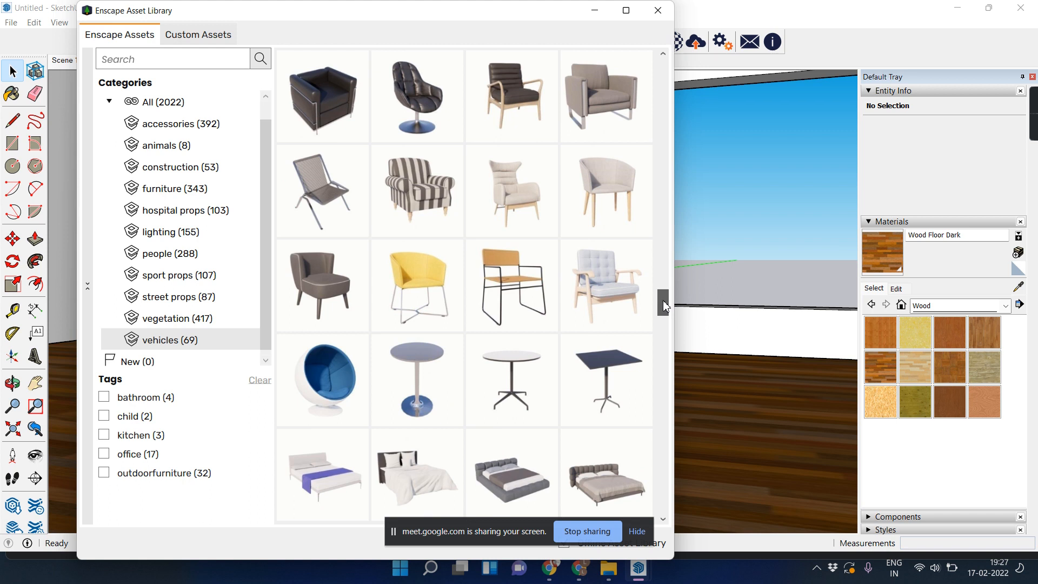
pyautogui.scroll(-1, 379, 190)
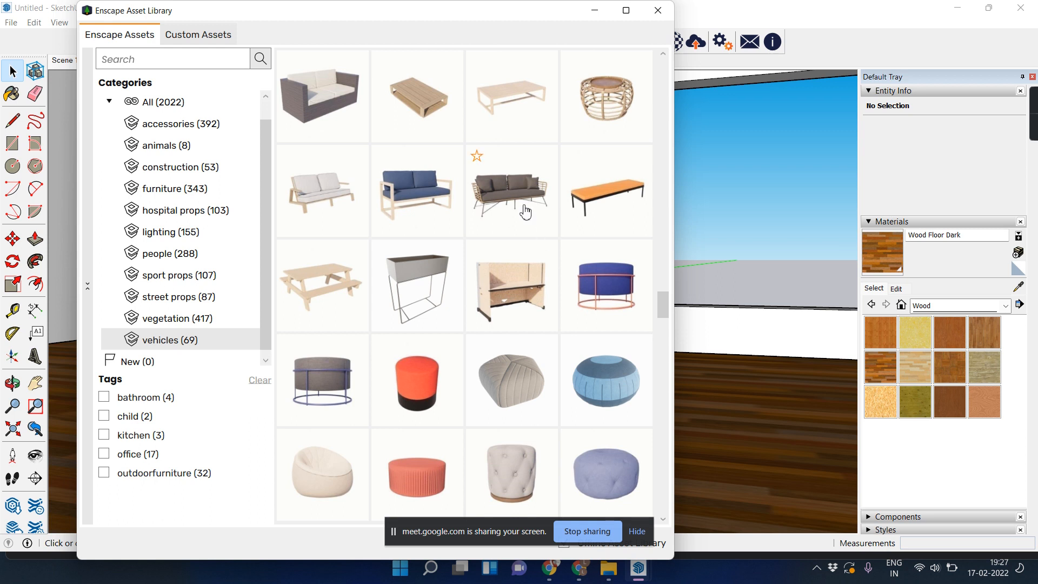
pyautogui.moveTo(525, 212)
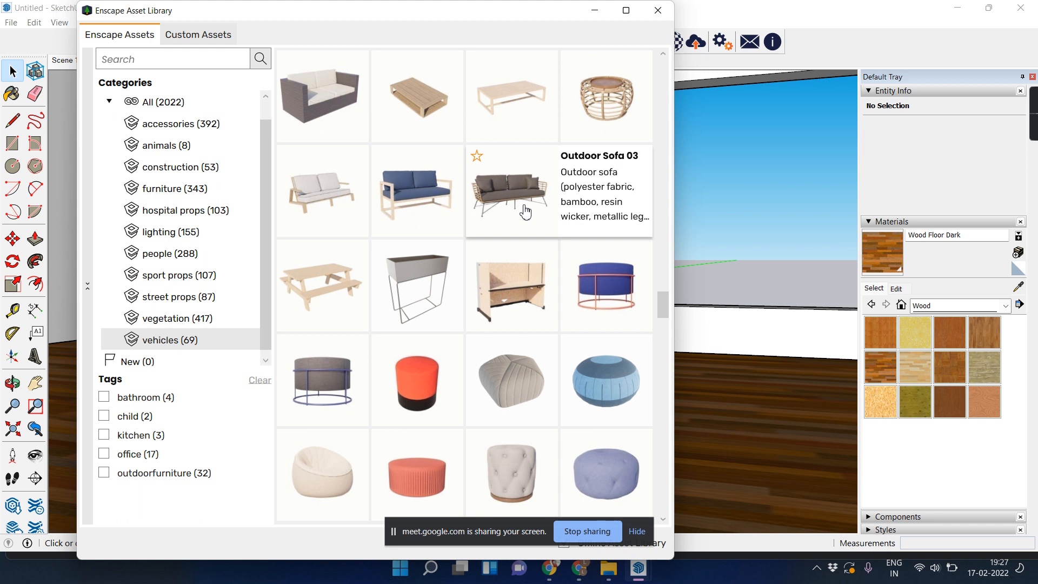
pyautogui.click(506, 211)
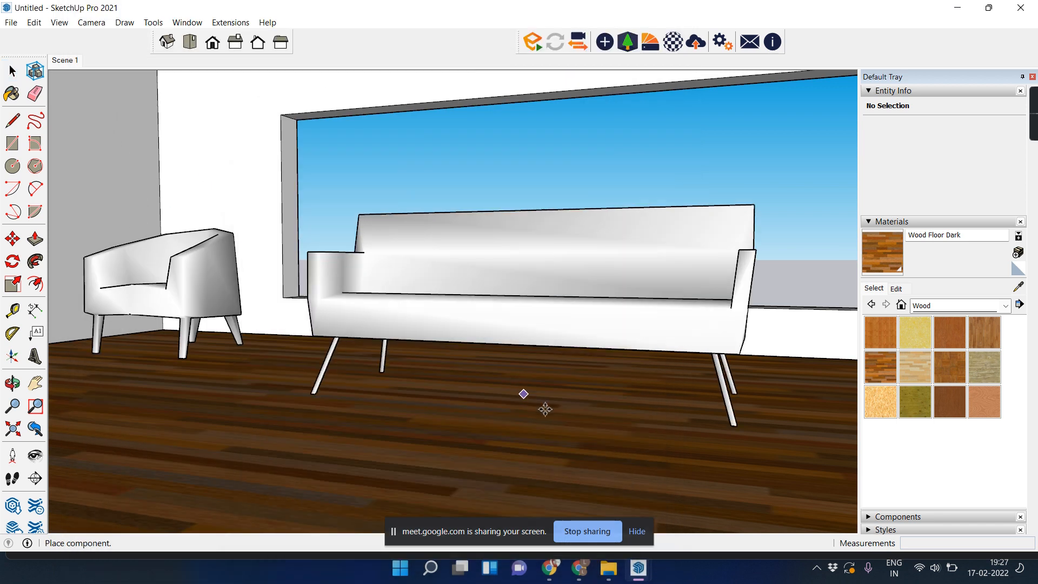
pyautogui.click(695, 395)
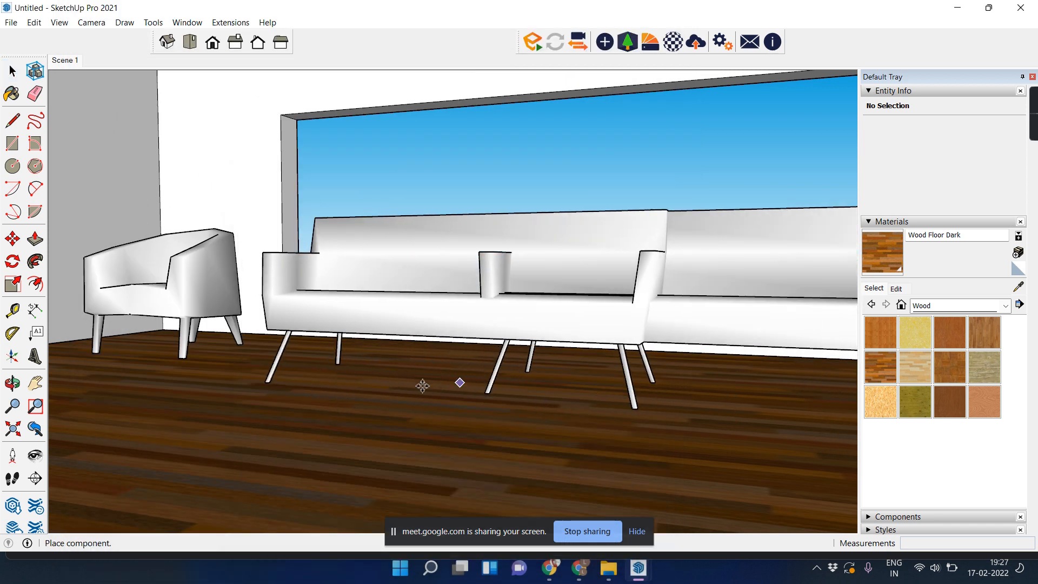
pyautogui.click(12, 74)
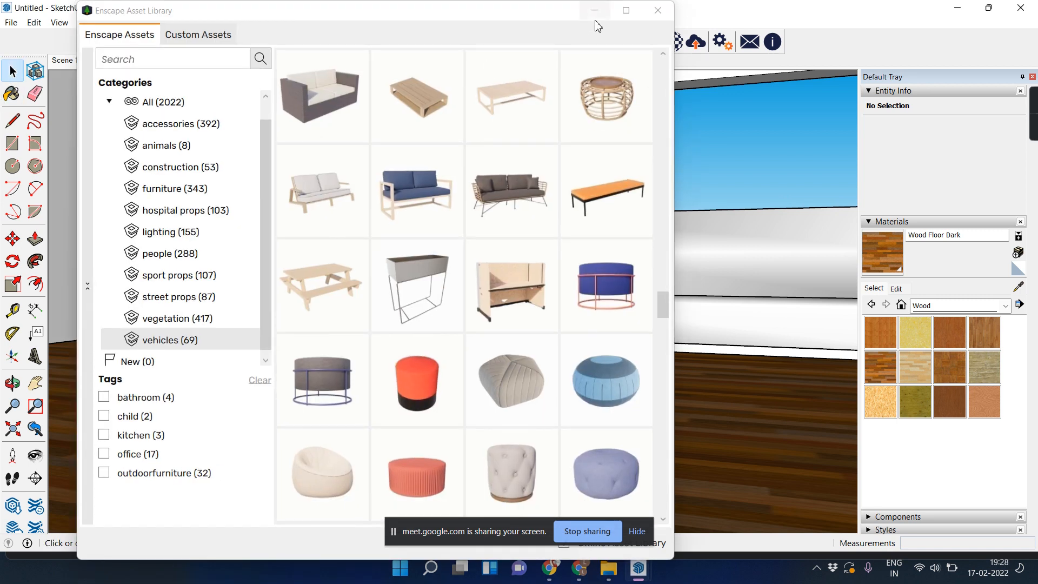
# Close the Enscape Asset Library and start the live Enscape rendering of the room.
pyautogui.click(658, 12)
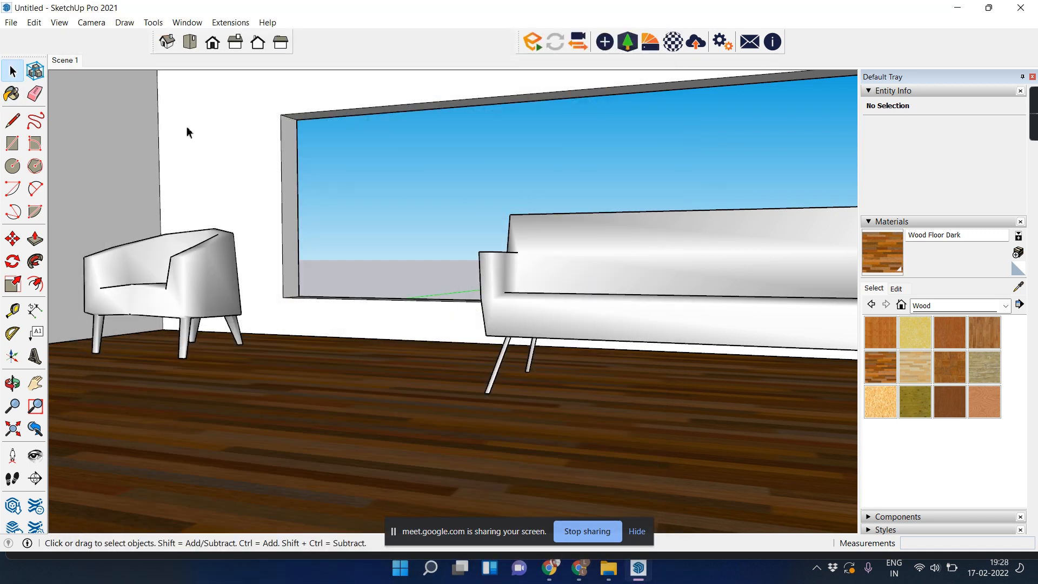
pyautogui.click(531, 44)
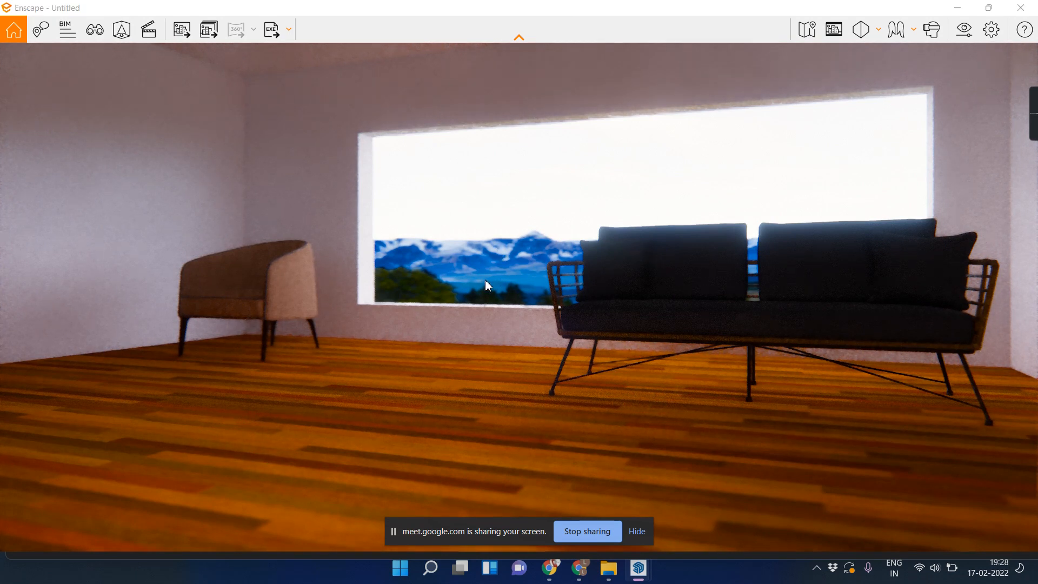
# Examine the rendered room with the armchair, sofa and window from different heights, distances and angles.
pyautogui.press('q')
pyautogui.press('w')
pyautogui.press('e')
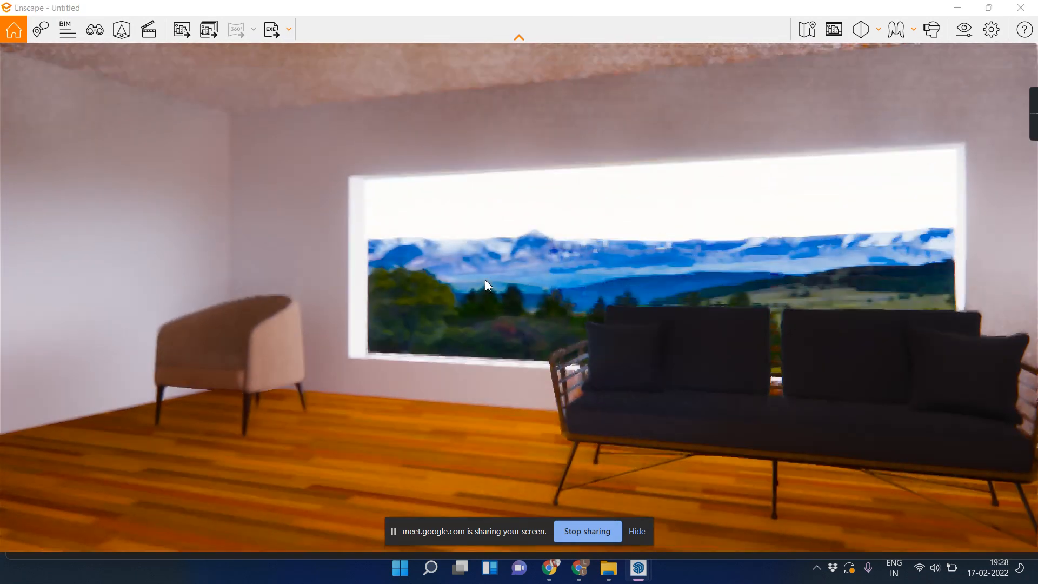
pyautogui.press('e')
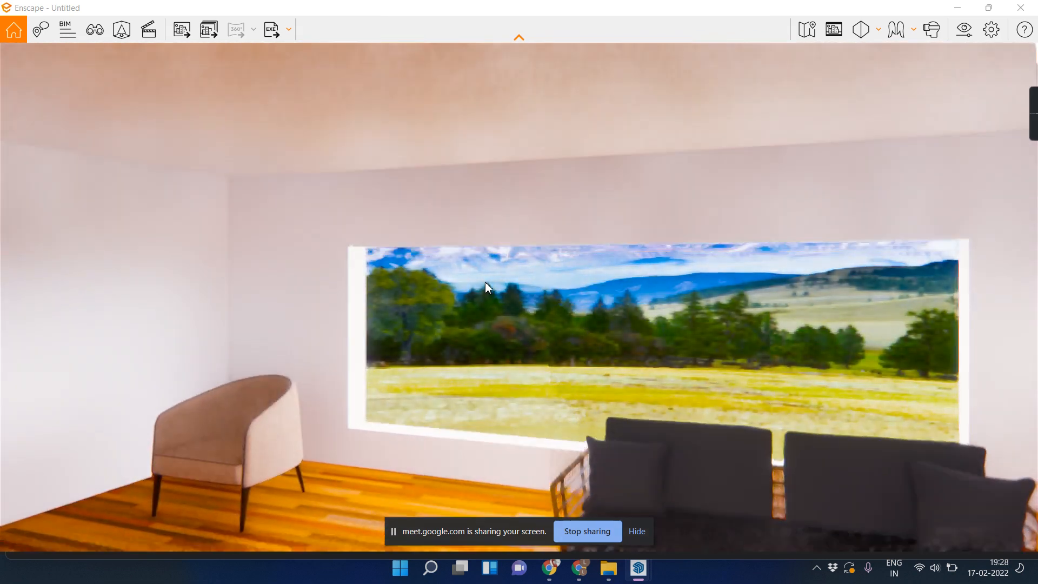
pyautogui.press('q')
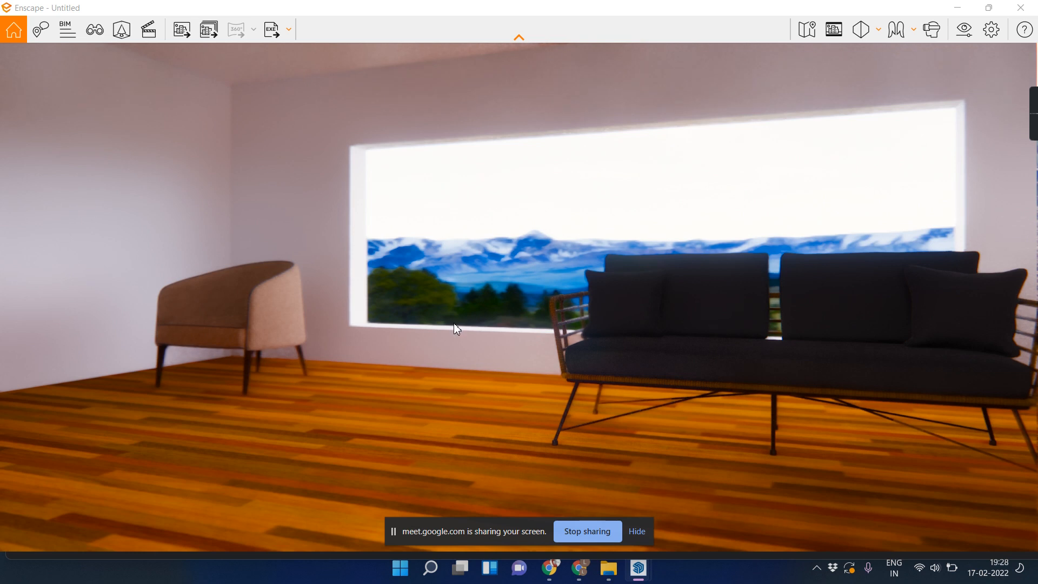
pyautogui.scroll(-5, 453, 323)
pyautogui.scroll(5, 308, 316)
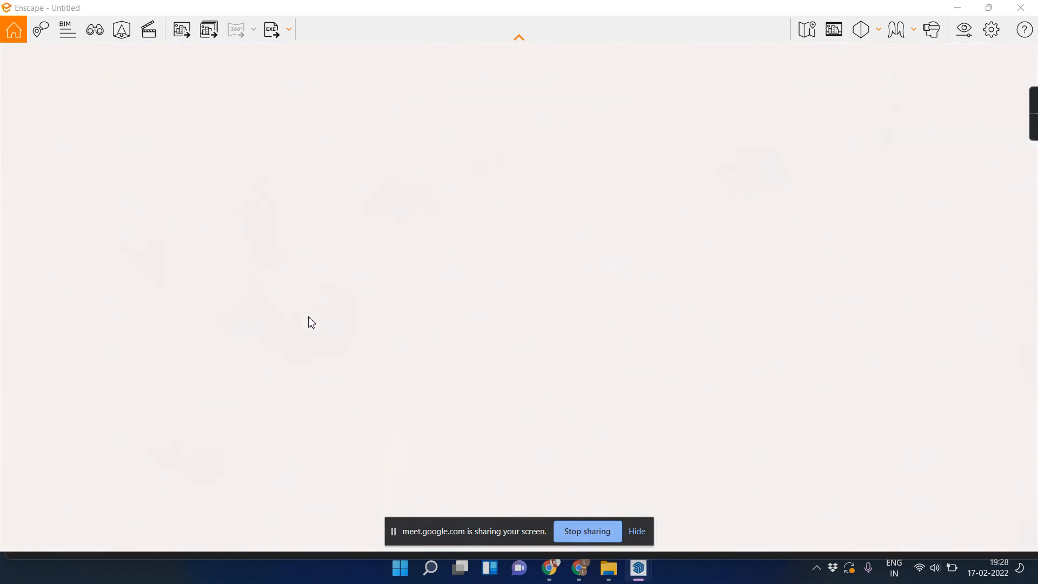
pyautogui.scroll(-4, 312, 323)
pyautogui.moveTo(311, 323); pyautogui.dragTo(327, 328)
pyautogui.press('a')
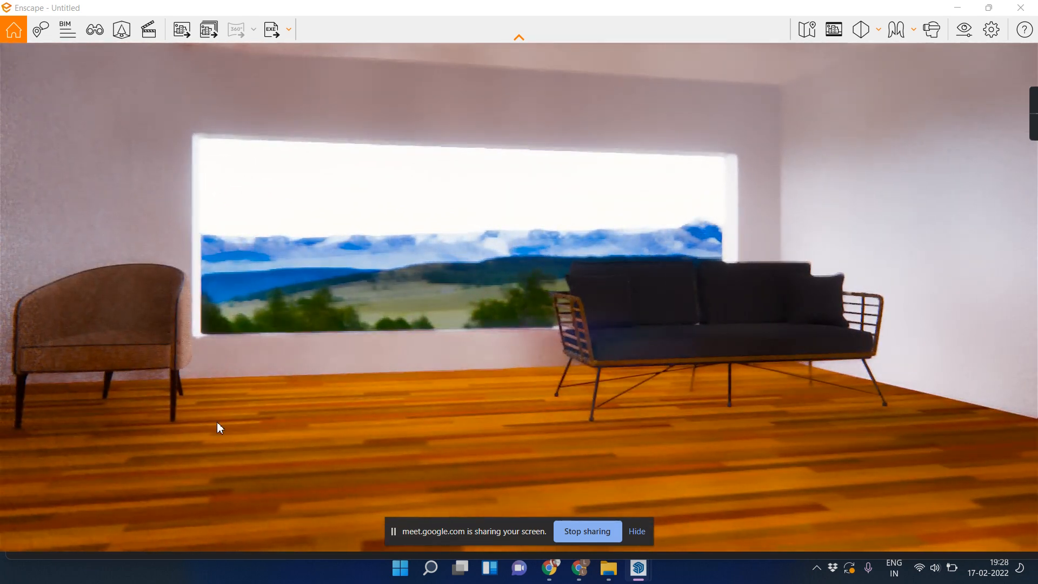
pyautogui.moveTo(302, 355); pyautogui.dragTo(313, 344, button='right')
pyautogui.press('q')
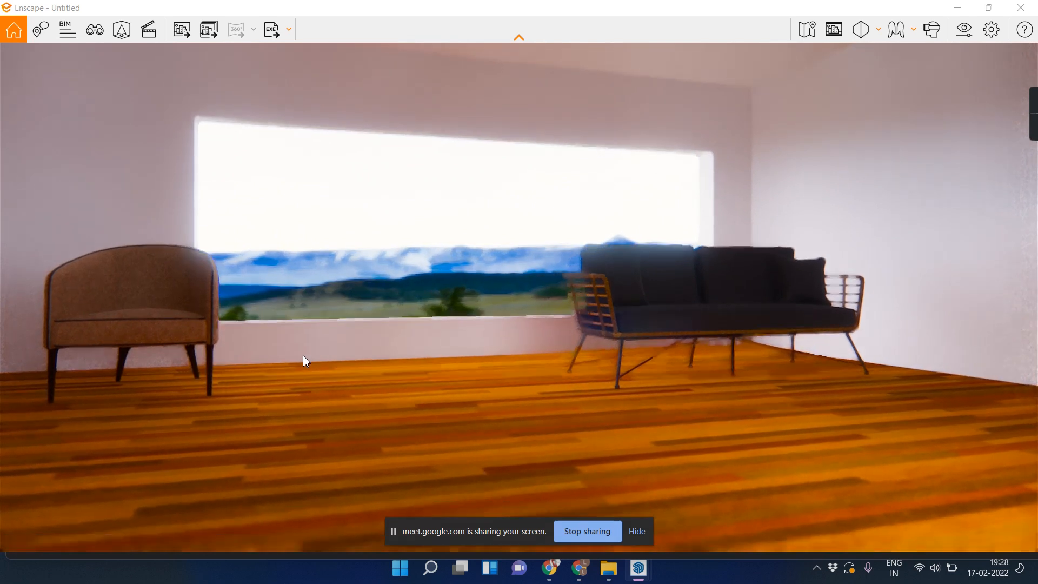
pyautogui.press('e')
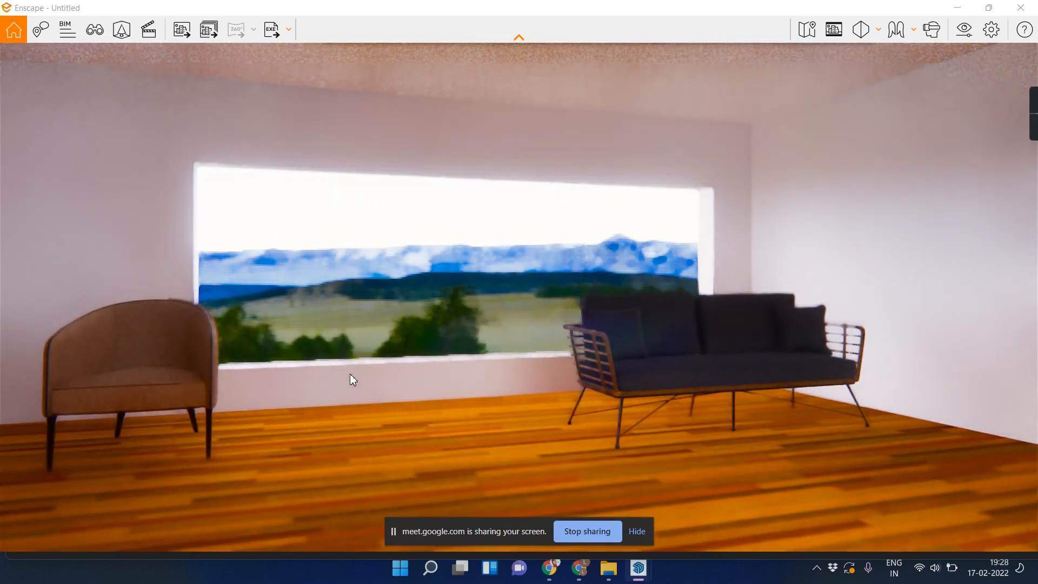
pyautogui.moveTo(348, 374); pyautogui.dragTo(347, 375, button='right')
pyautogui.press('d')
pyautogui.press('q')
pyautogui.press('e')
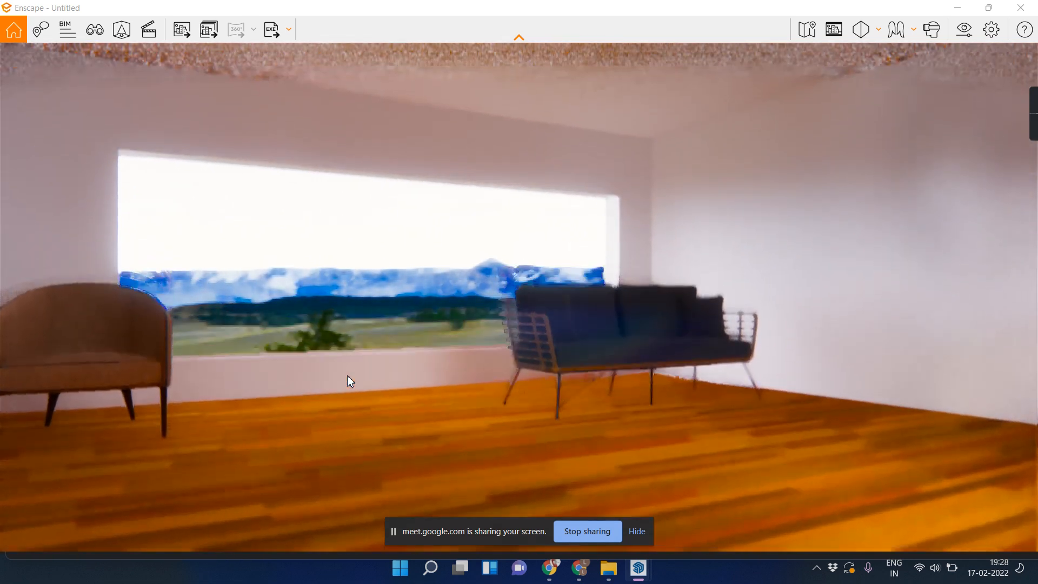
pyautogui.press('a')
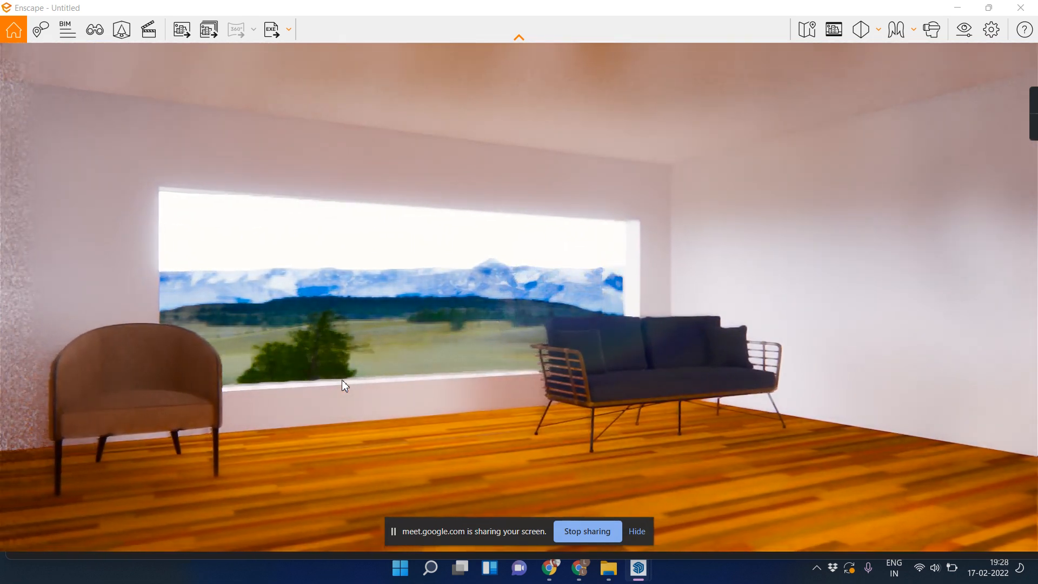
pyautogui.press('w')
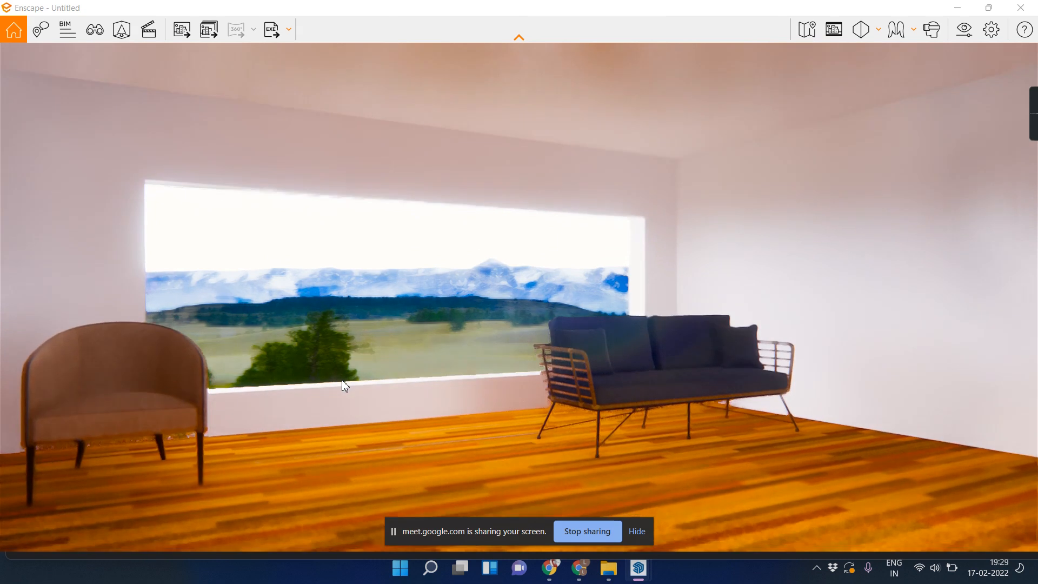
pyautogui.press('s')
pyautogui.press('e')
pyautogui.press('q')
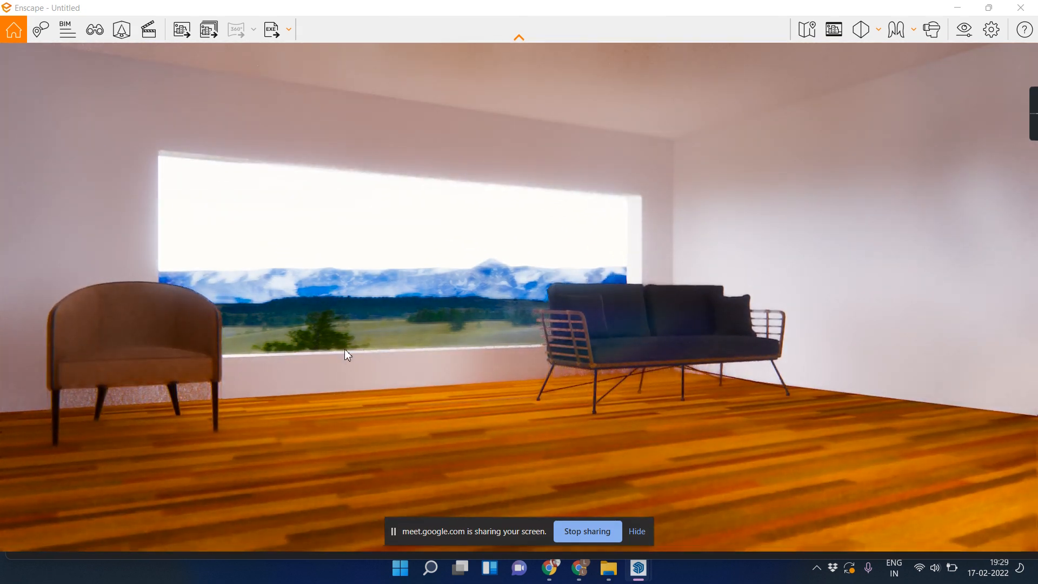
# Open the Asset Library inside the Enscape render view and try to rotate the sofa by the window.
pyautogui.click(126, 37)
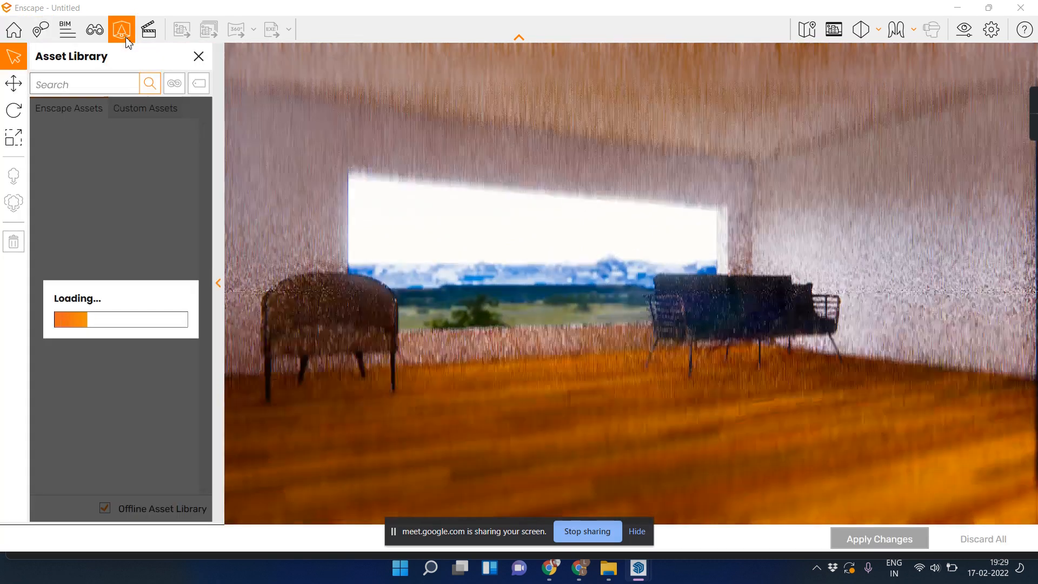
pyautogui.click(14, 110)
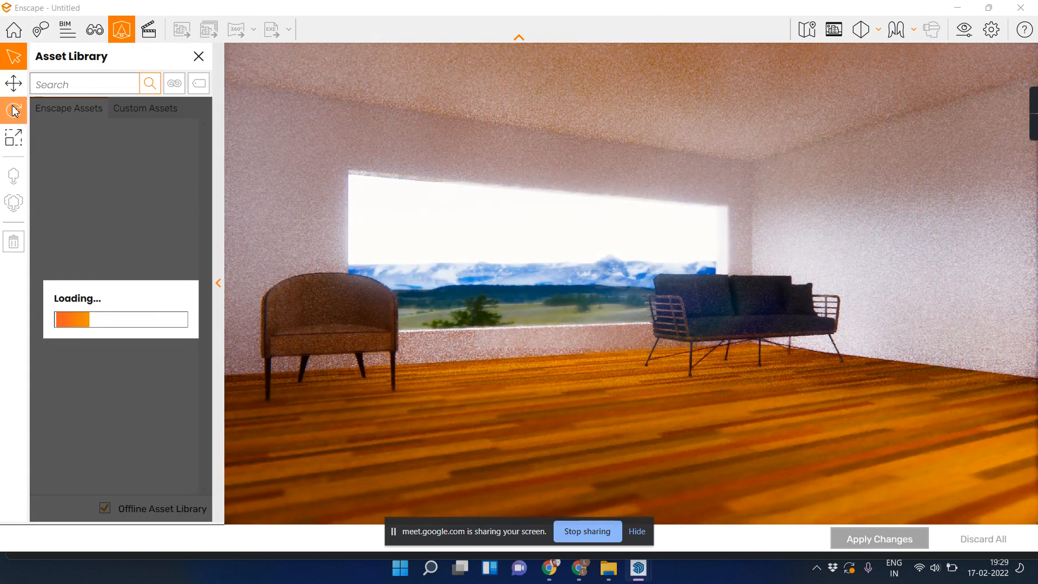
pyautogui.click(738, 319)
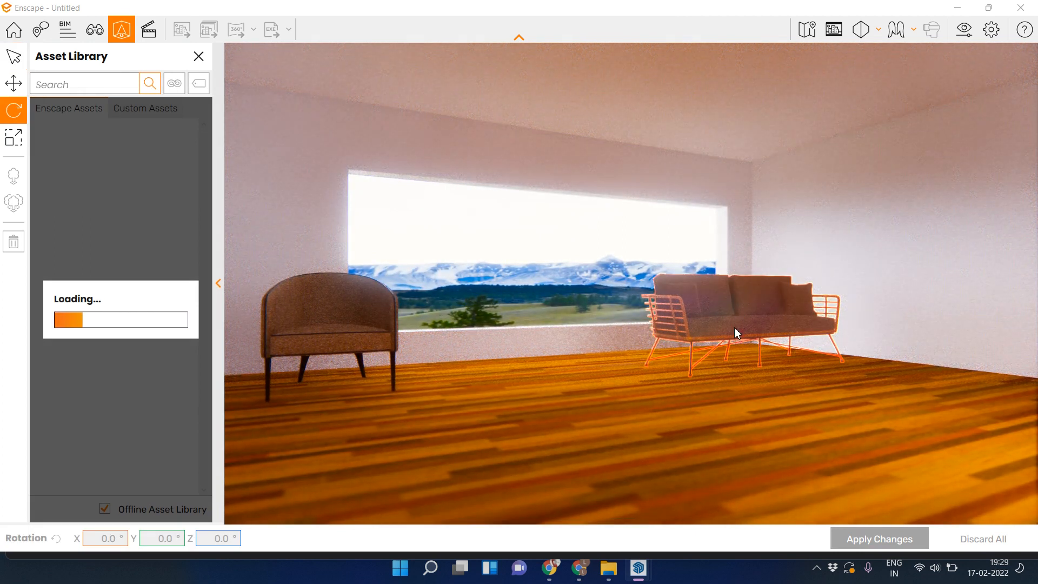
pyautogui.click(737, 328)
pyautogui.moveTo(744, 333); pyautogui.dragTo(762, 303)
pyautogui.click(750, 307)
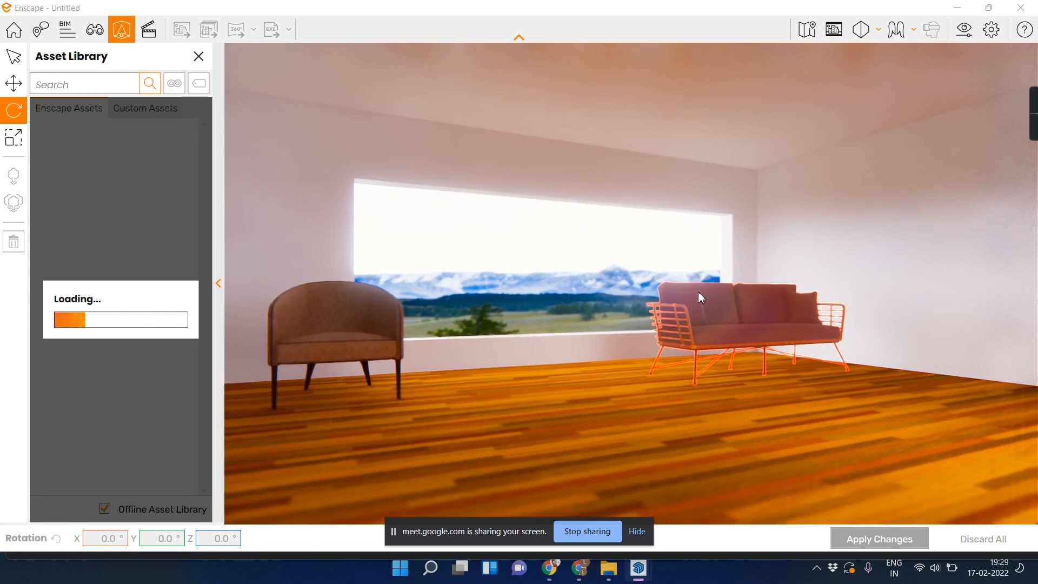
# Rotate the sofa by the window to 270° about the Y axis and move it along Z to -2.951.
pyautogui.click(17, 85)
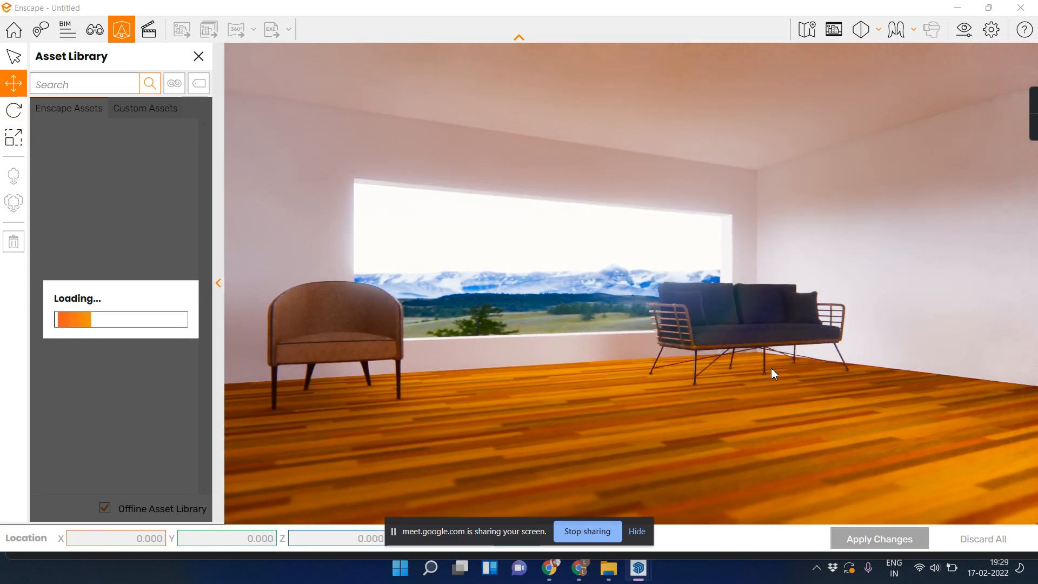
pyautogui.click(749, 338)
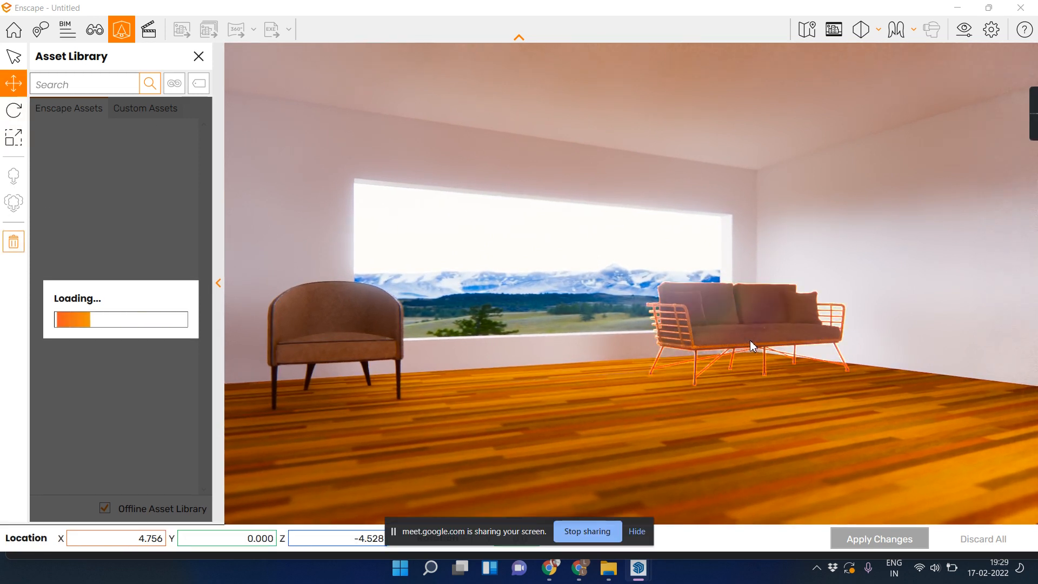
pyautogui.click(14, 112)
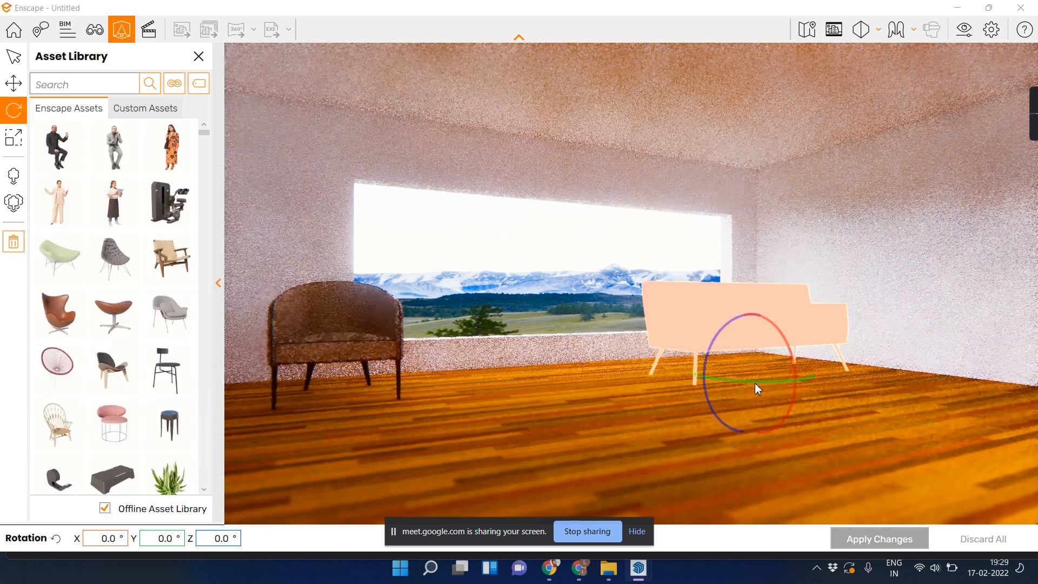
pyautogui.moveTo(754, 381); pyautogui.dragTo(753, 382)
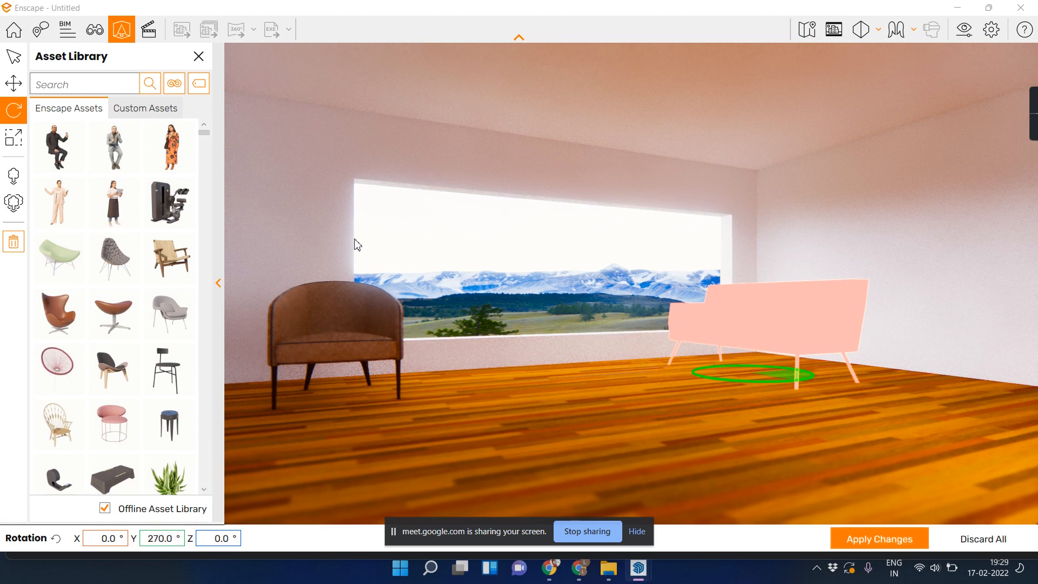
pyautogui.click(13, 83)
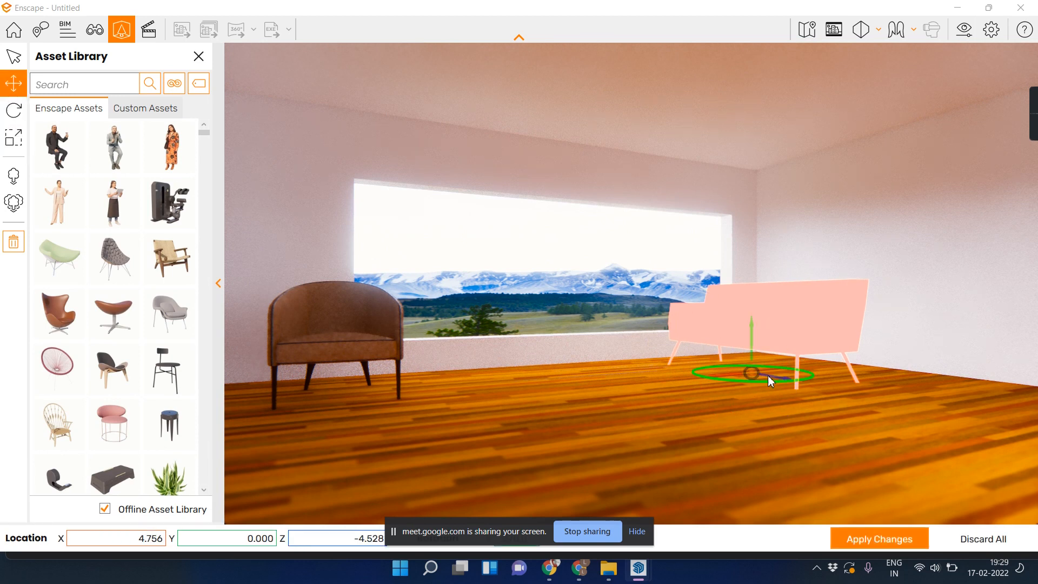
pyautogui.moveTo(781, 383); pyautogui.dragTo(969, 410)
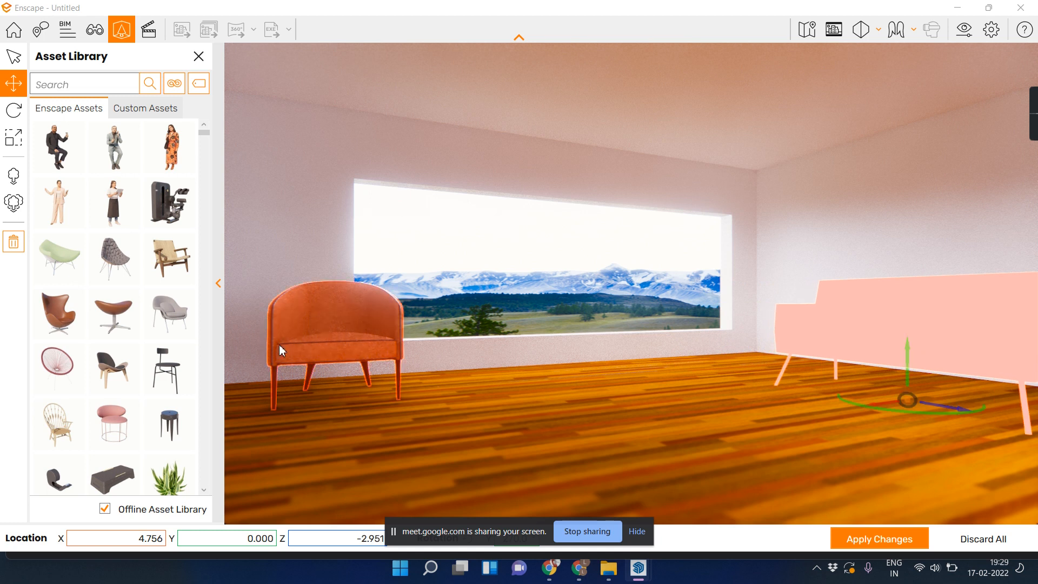
# Place an aloe-like green plant from the Enscape assets on the floor beside the sofa.
pyautogui.scroll(-3, 113, 258)
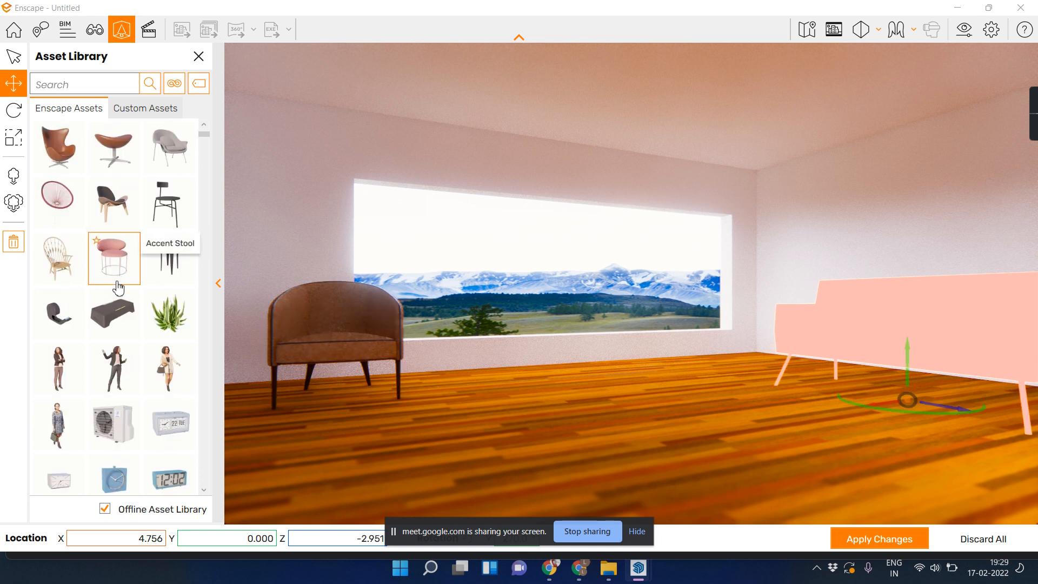
pyautogui.click(169, 314)
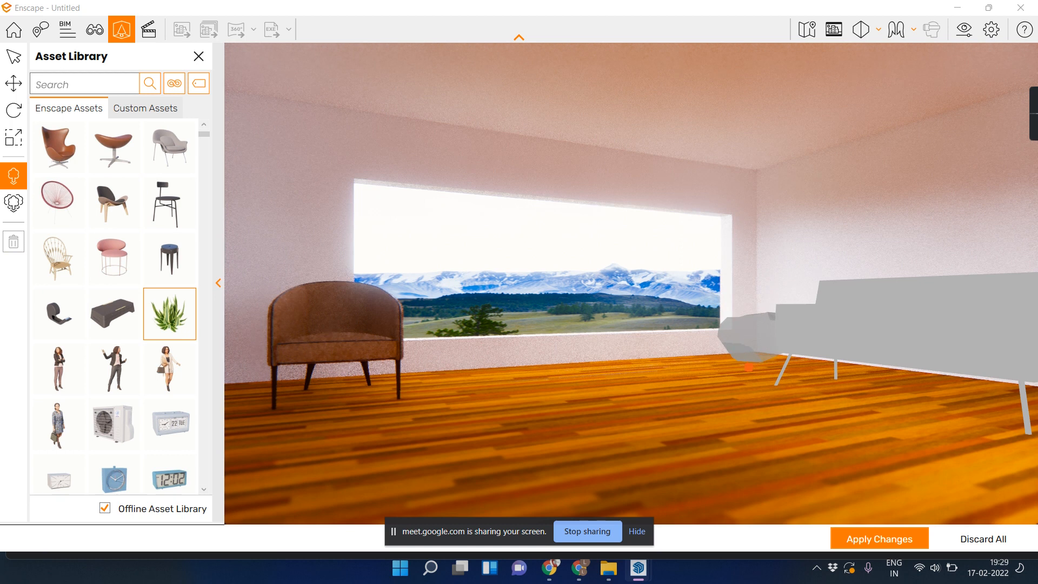
pyautogui.click(747, 359)
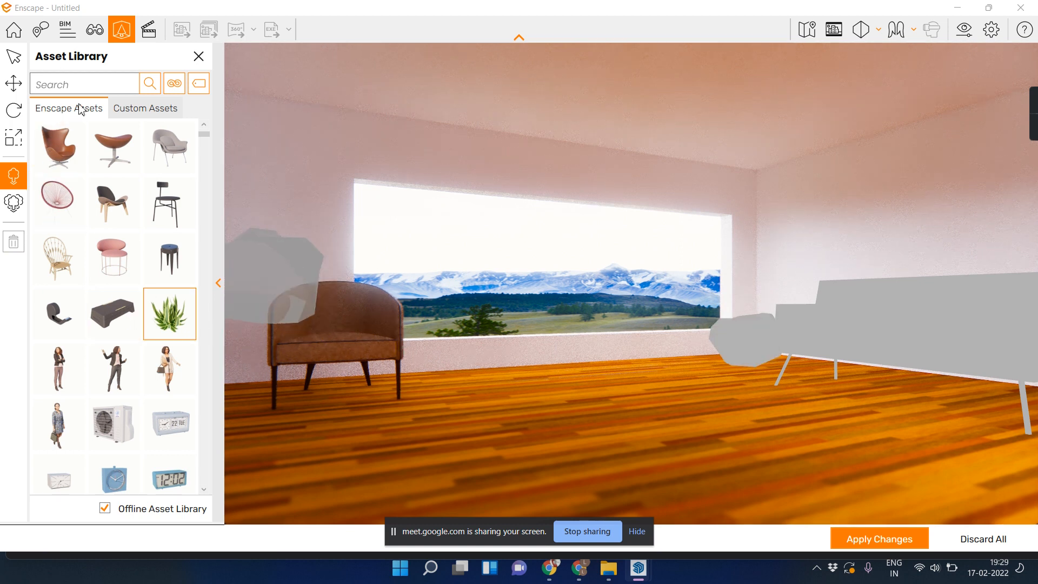
# Check the custom assets, and turn the Offline Asset Library off and on again using the existing assets directory.
pyautogui.click(124, 109)
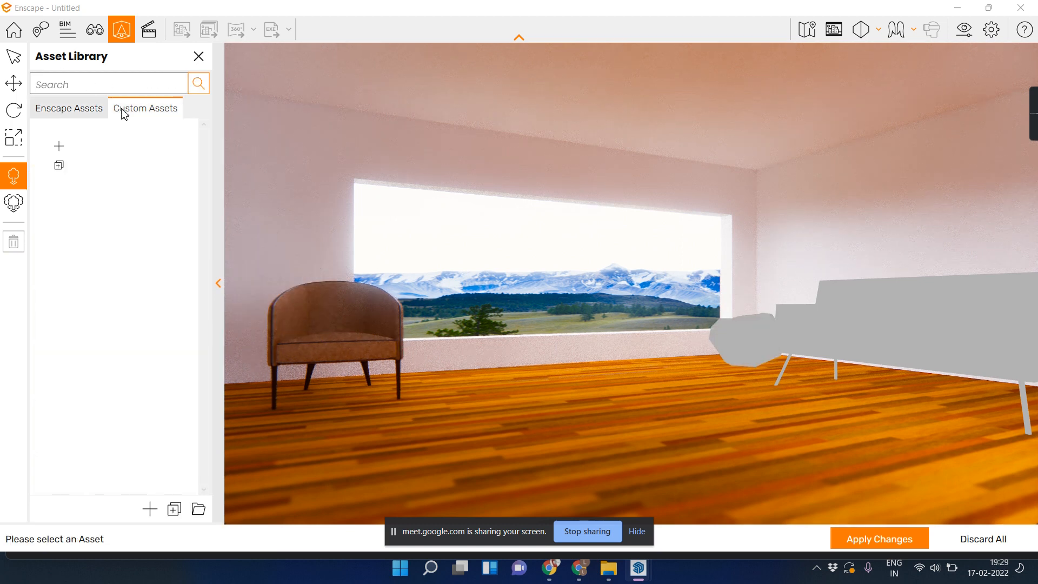
pyautogui.click(69, 109)
pyautogui.scroll(-15, 113, 325)
pyautogui.scroll(-10, 129, 483)
pyautogui.click(104, 509)
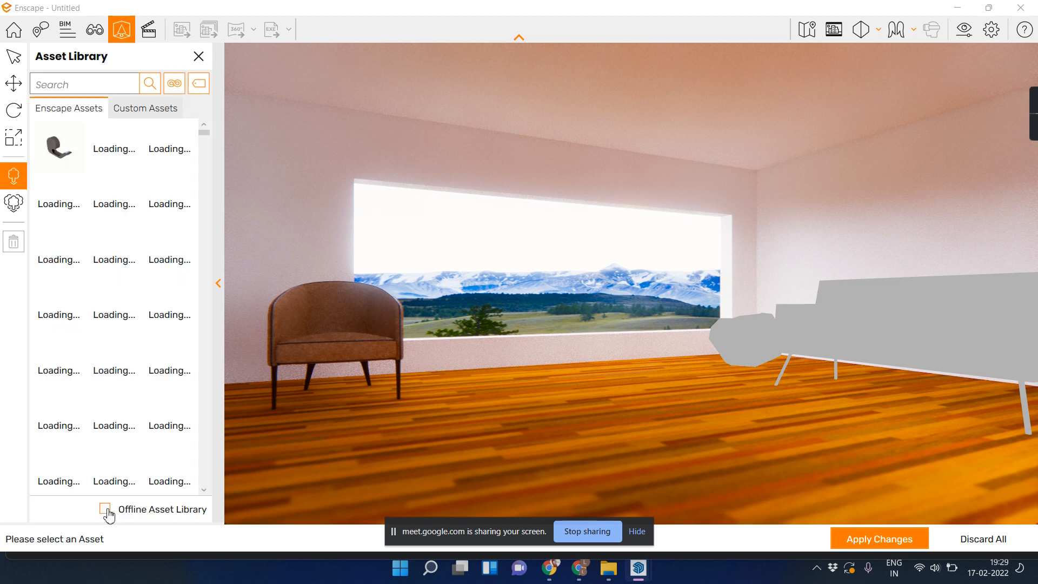
pyautogui.click(105, 509)
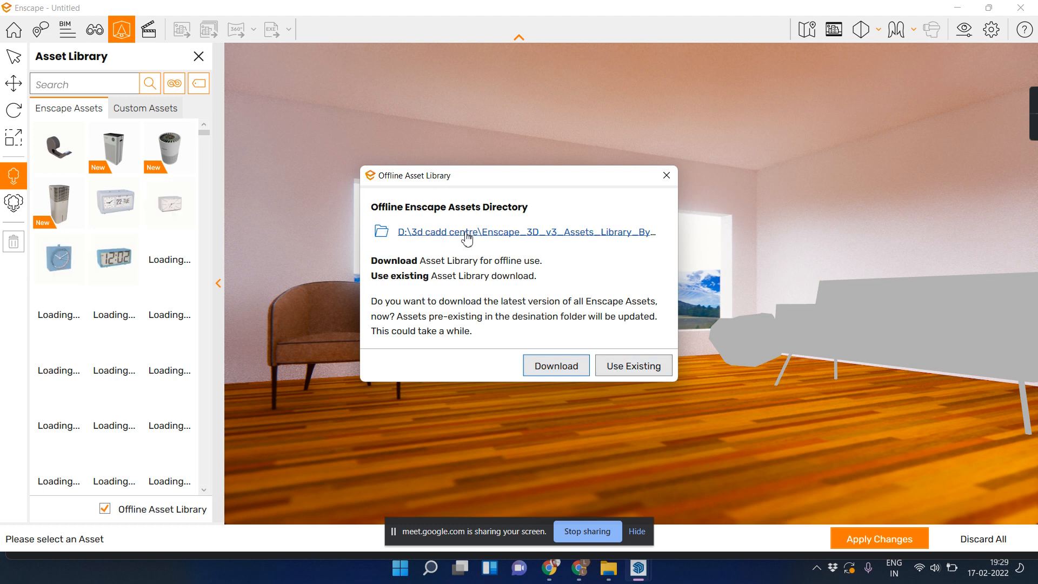
pyautogui.click(631, 369)
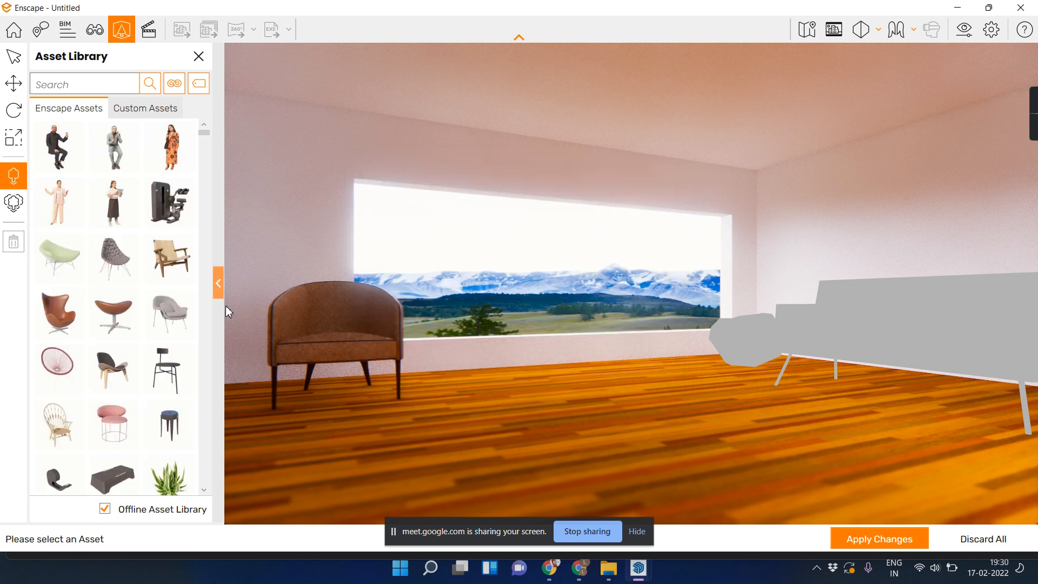
# Browse the Enscape assets and place a vase with palm leaves on the floor between the armchair and the window.
pyautogui.scroll(-10, 187, 387)
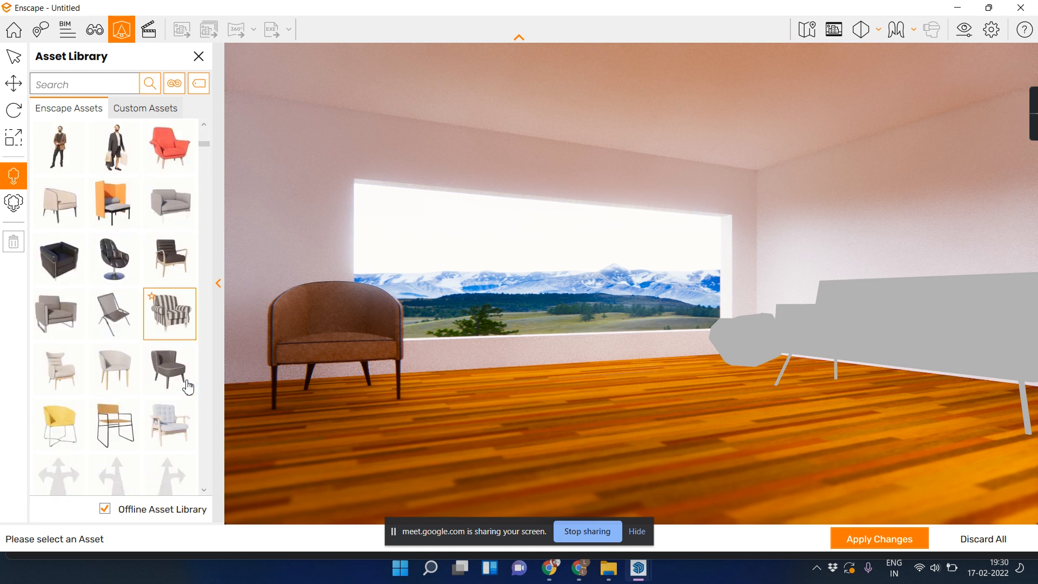
pyautogui.scroll(-10, 188, 387)
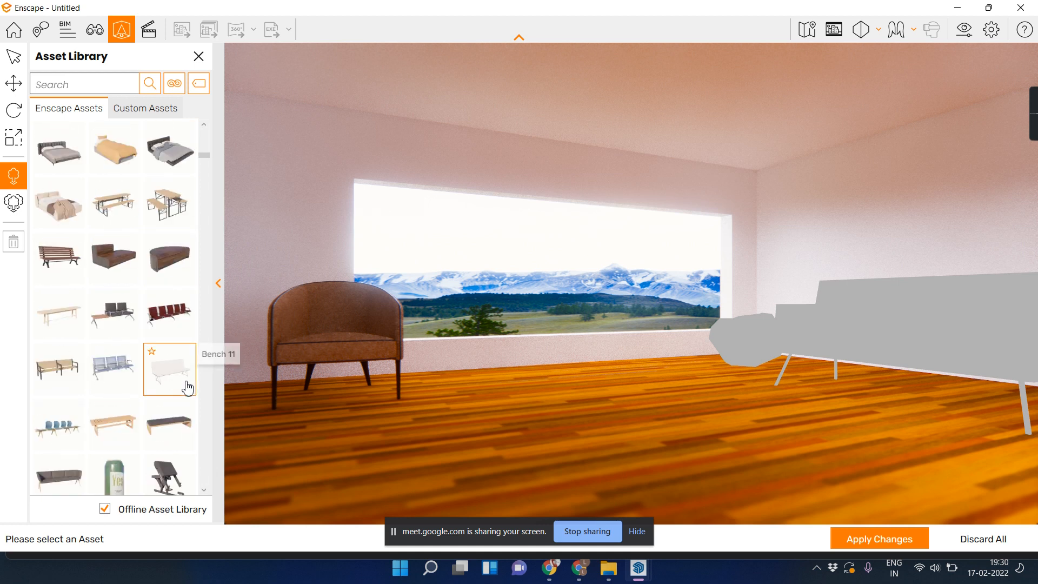
pyautogui.scroll(-5, 187, 388)
pyautogui.scroll(3, 187, 387)
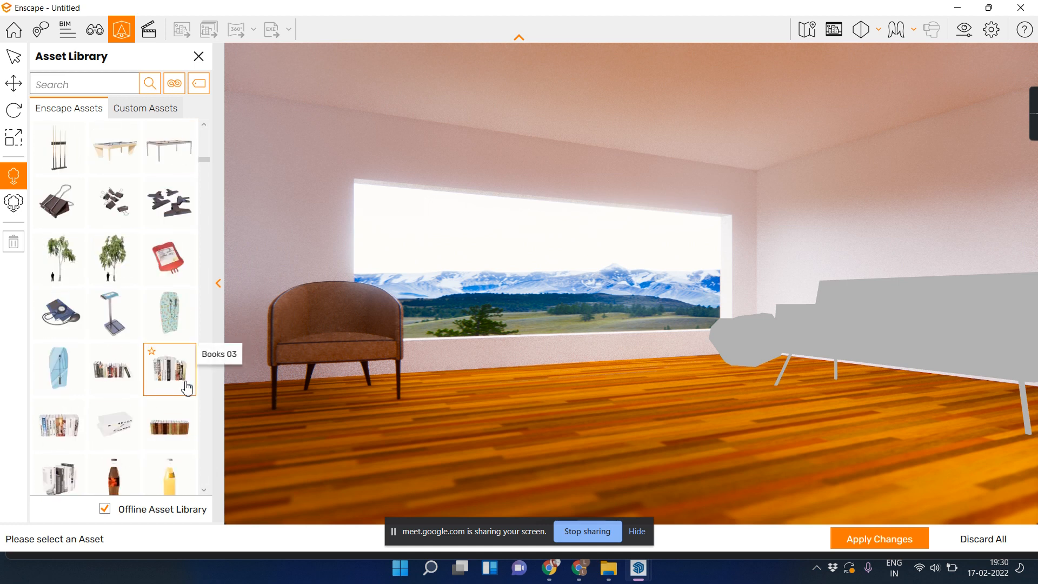
pyautogui.scroll(-8, 186, 387)
pyautogui.scroll(-10, 185, 390)
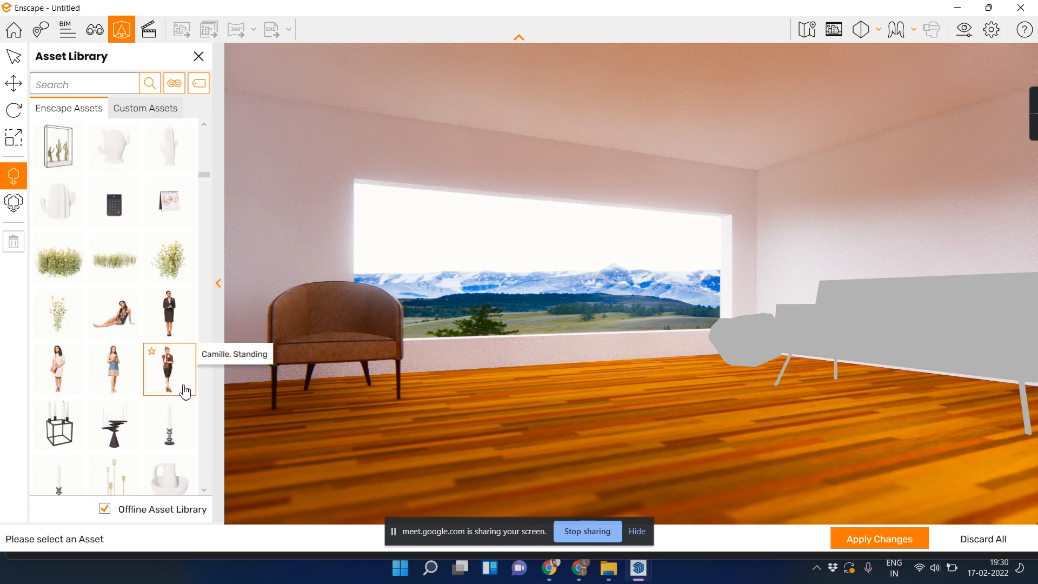
pyautogui.scroll(-10, 185, 390)
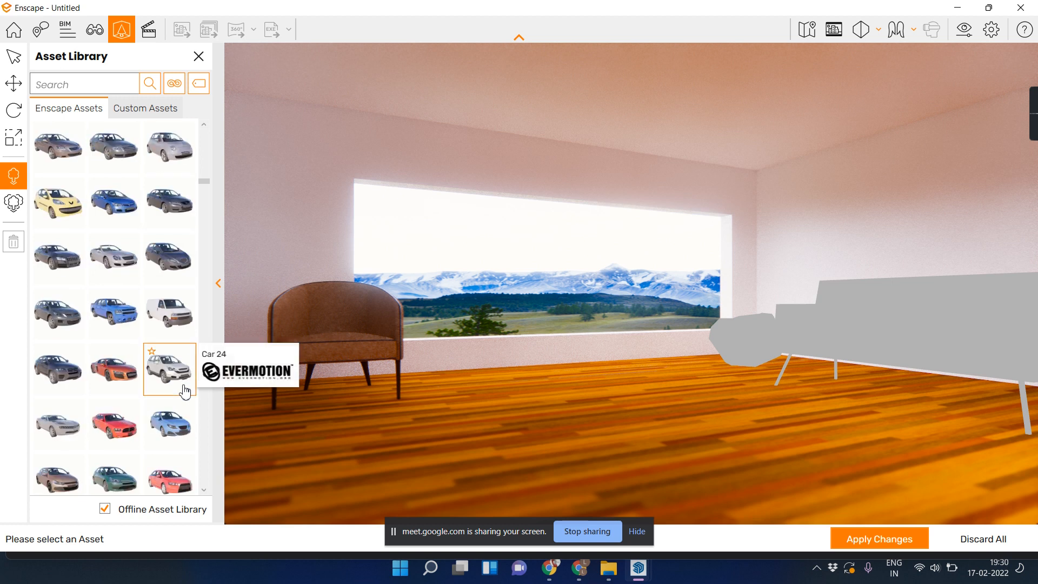
pyautogui.scroll(-6, 184, 389)
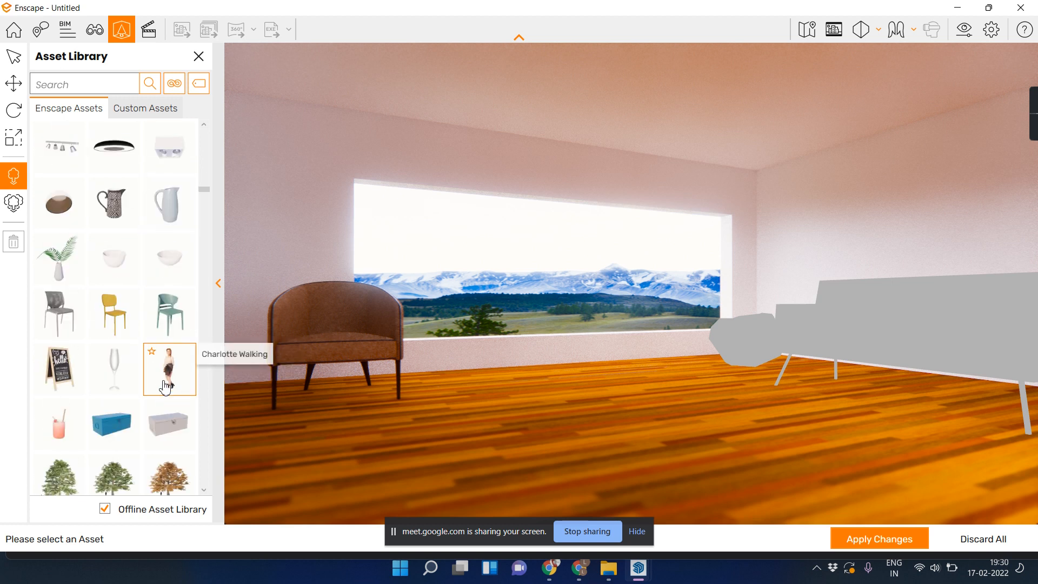
pyautogui.click(72, 279)
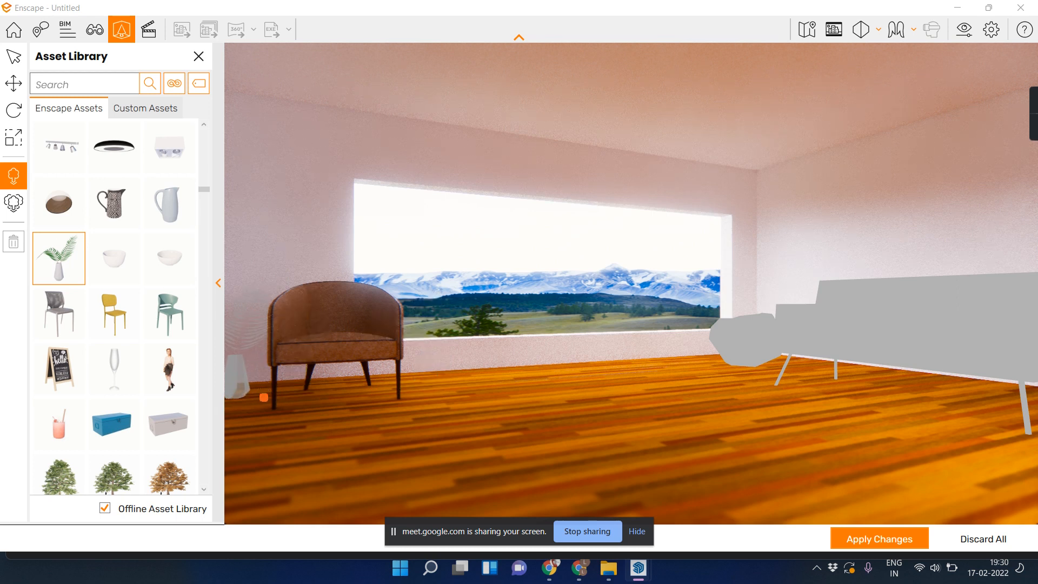
pyautogui.click(485, 385)
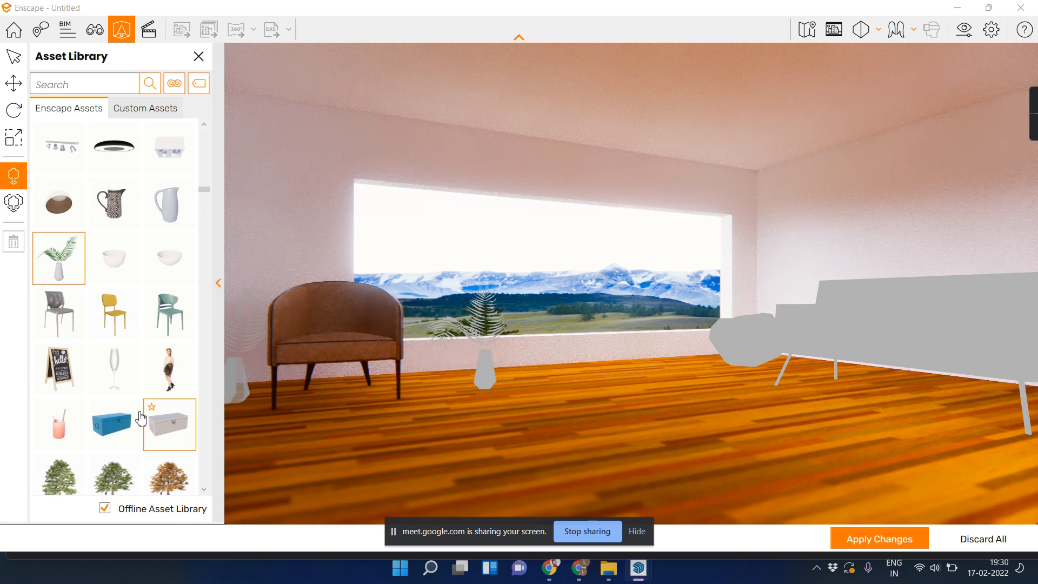
# Find the standing couple among the Enscape assets and place it on the floor in front of the window.
pyautogui.scroll(-4, 108, 417)
pyautogui.scroll(-10, 97, 414)
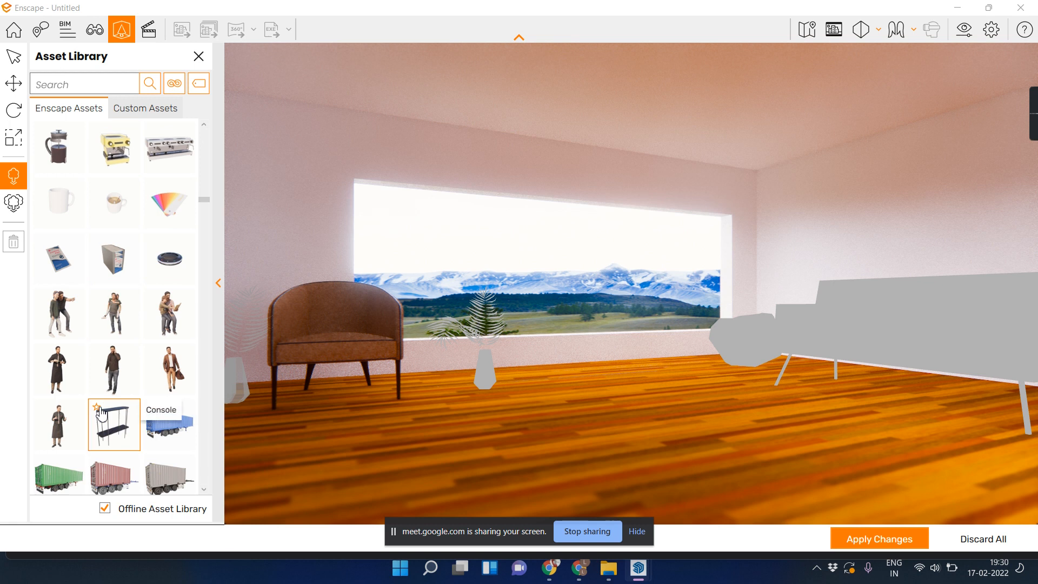
pyautogui.scroll(-5, 115, 357)
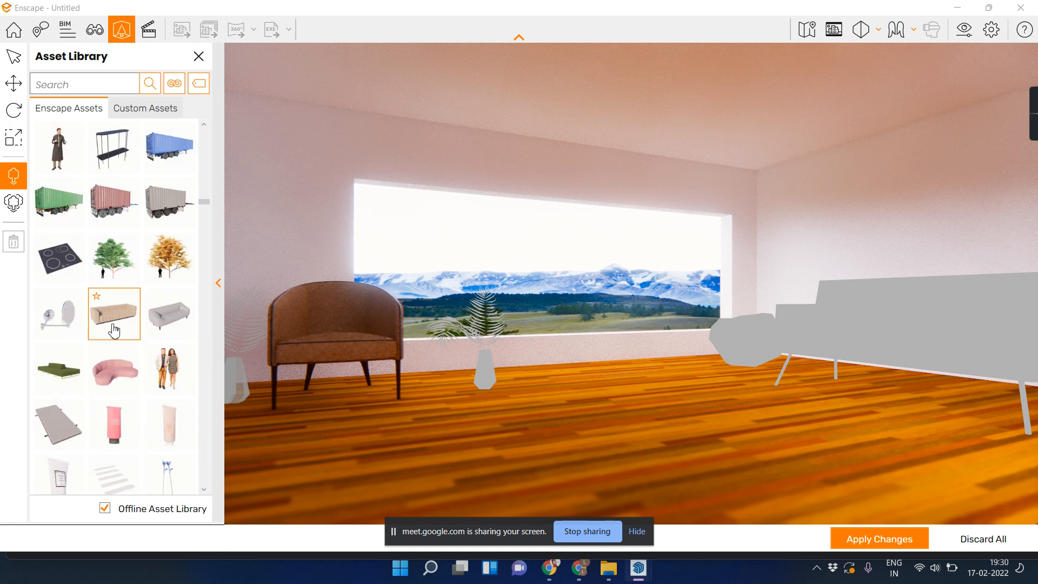
pyautogui.click(173, 388)
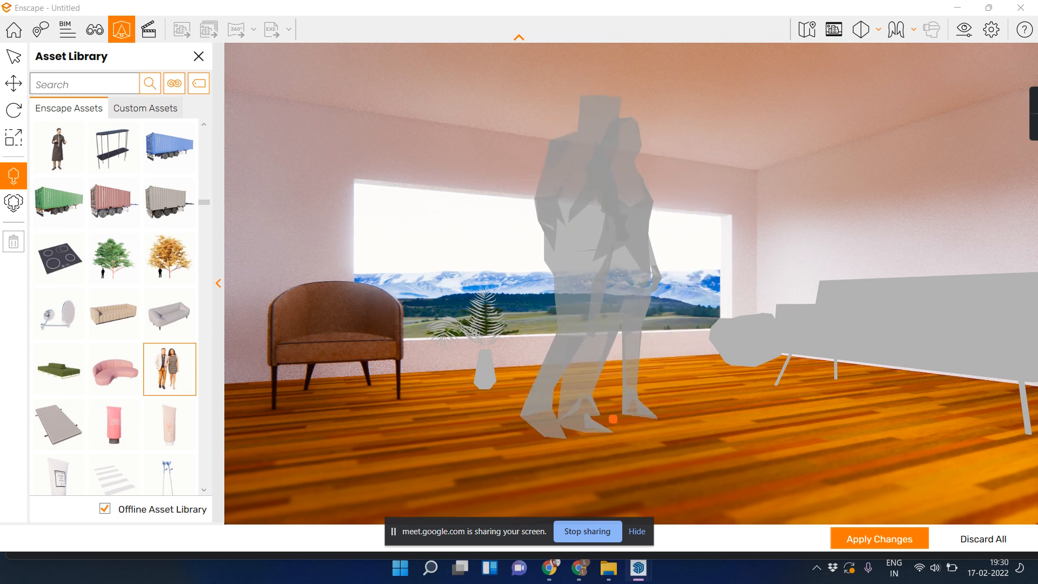
pyautogui.click(603, 414)
# Try a pair of beige curtains at the window beside the armchair and delete them.
pyautogui.scroll(-5, 137, 429)
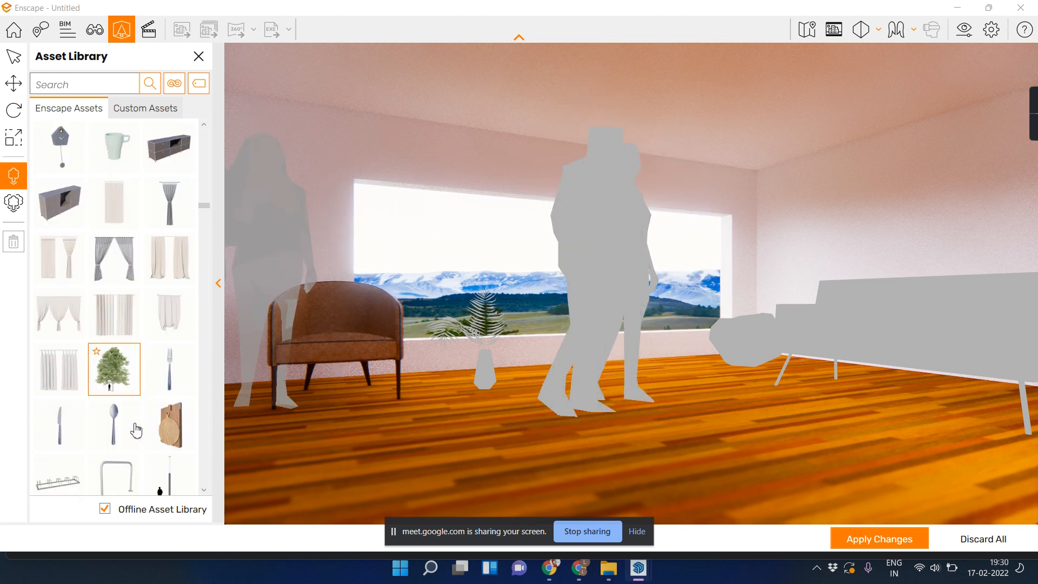
pyautogui.click(64, 255)
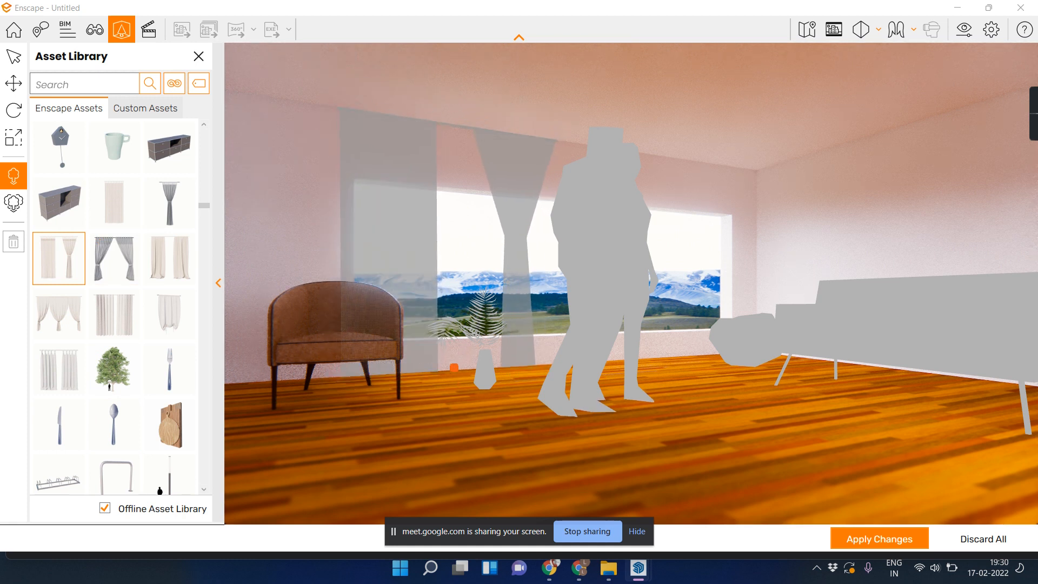
pyautogui.click(451, 367)
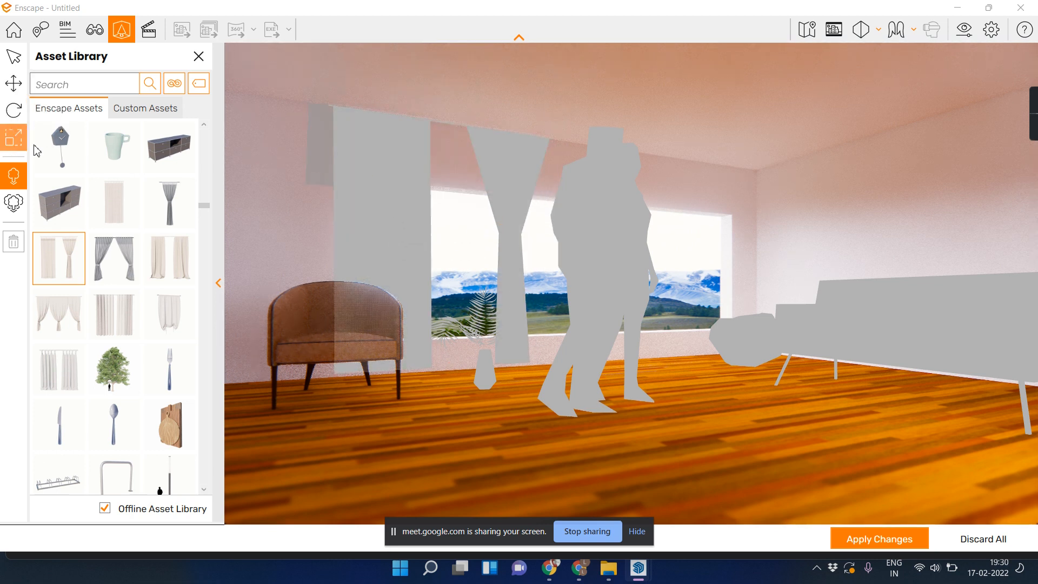
pyautogui.click(18, 55)
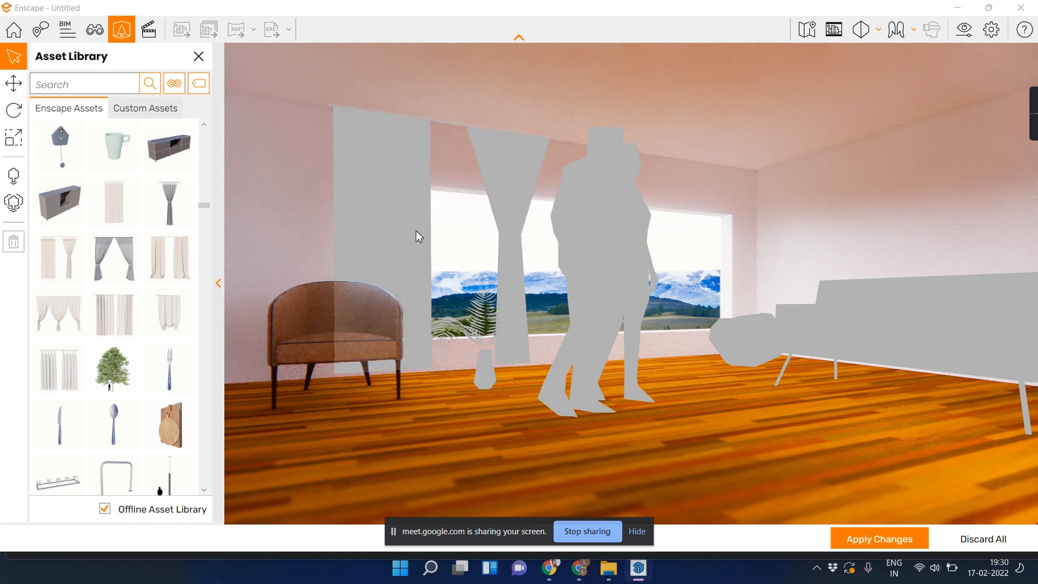
pyautogui.click(403, 215)
pyautogui.press('Delete')
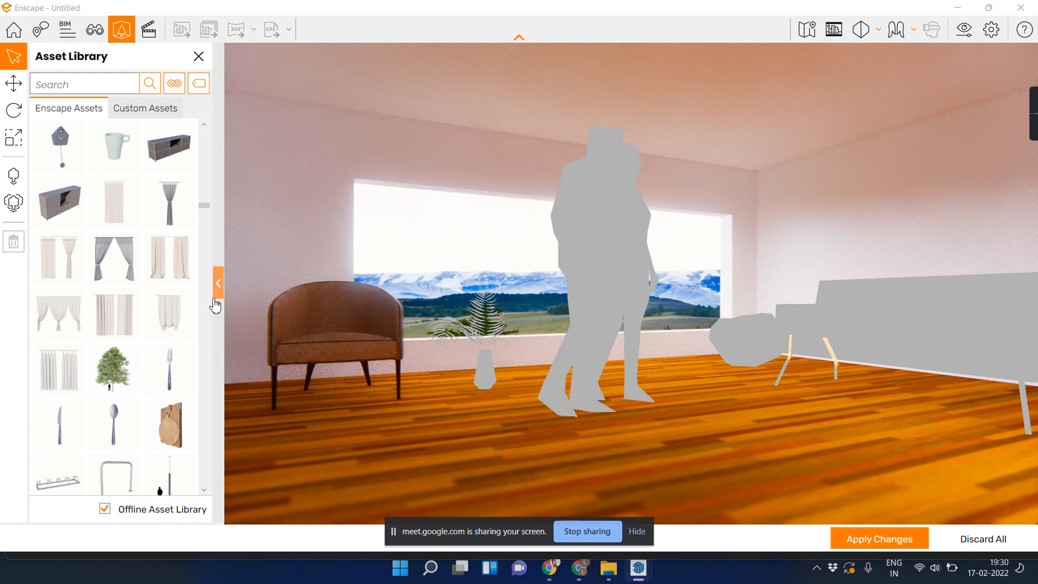
# Place a rectangular white-topped table on the floor in front of the armchair.
pyautogui.scroll(-15, 172, 370)
pyautogui.scroll(-20, 172, 370)
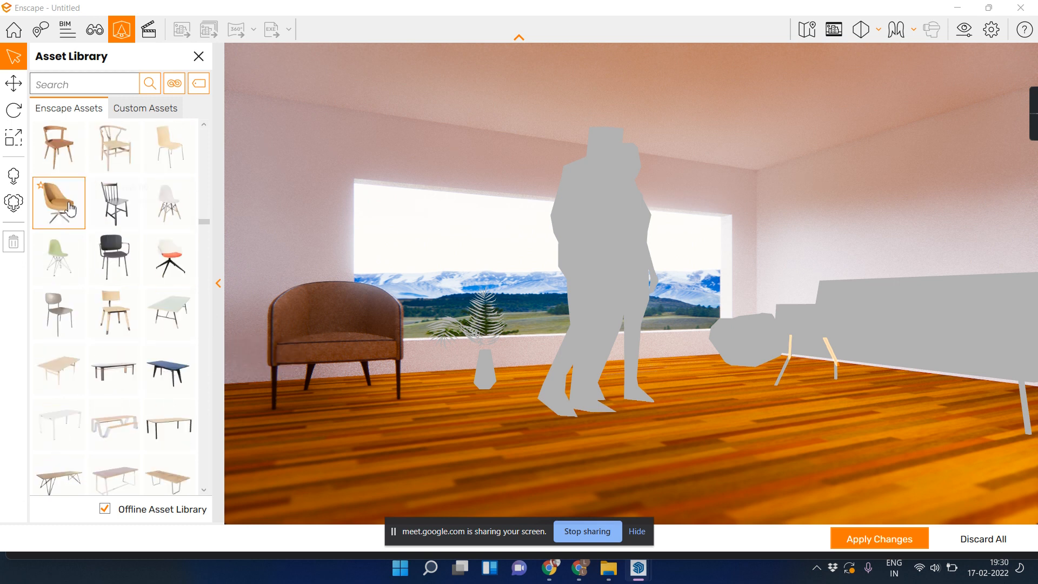
pyautogui.click(169, 312)
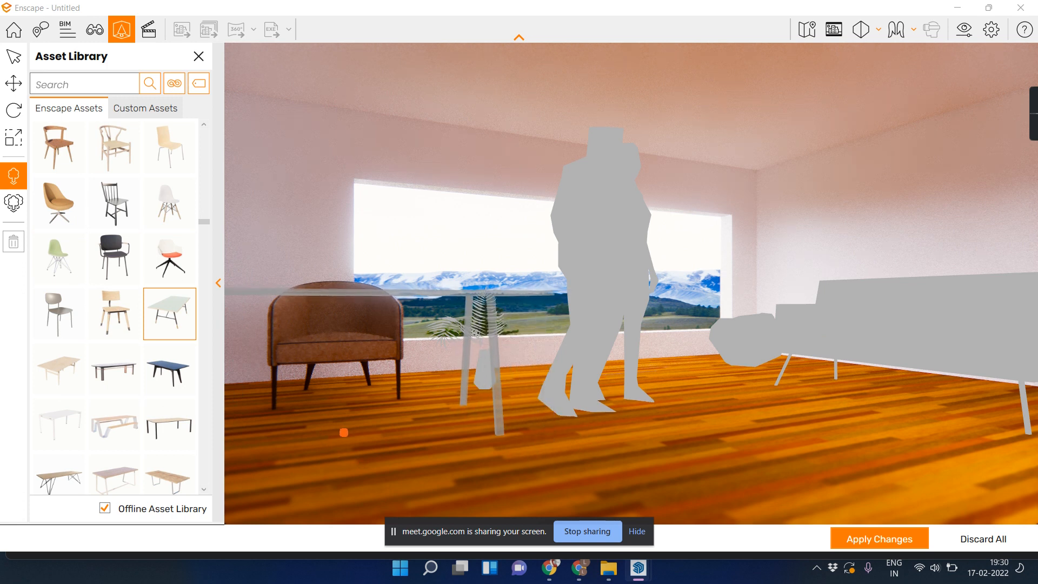
pyautogui.press('q')
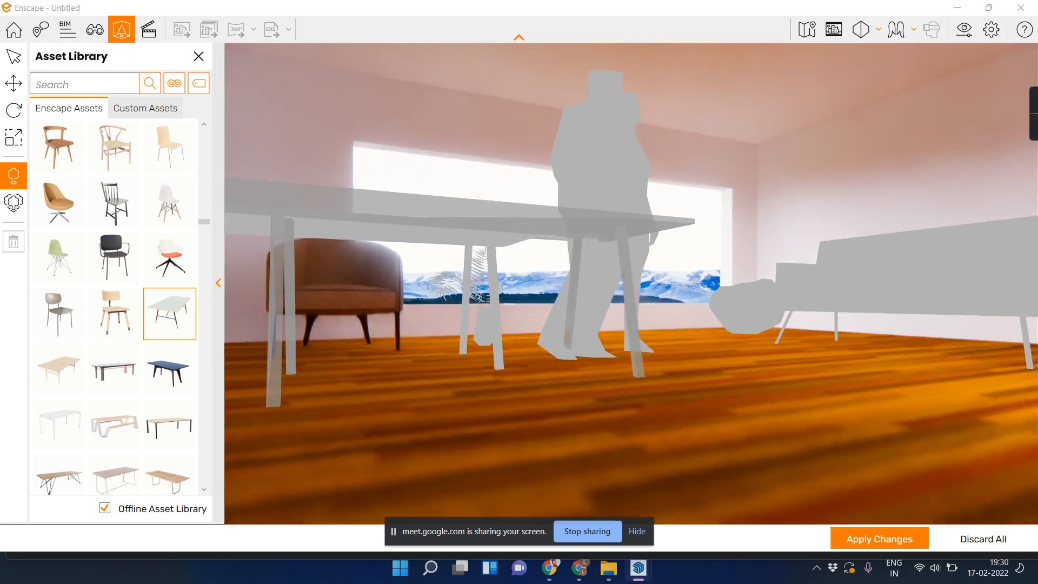
pyautogui.press('e')
pyautogui.press('s')
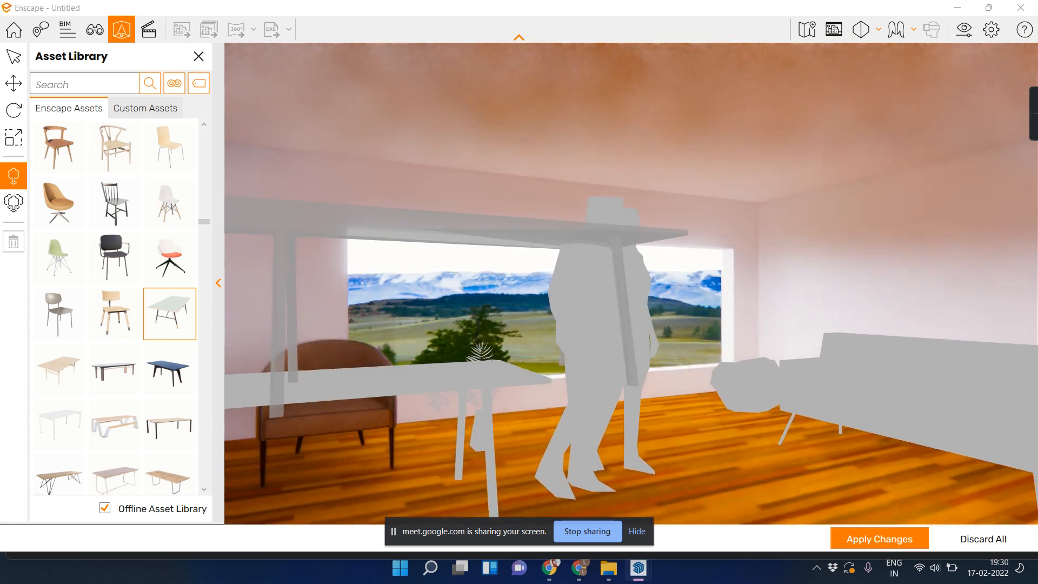
pyautogui.press('w')
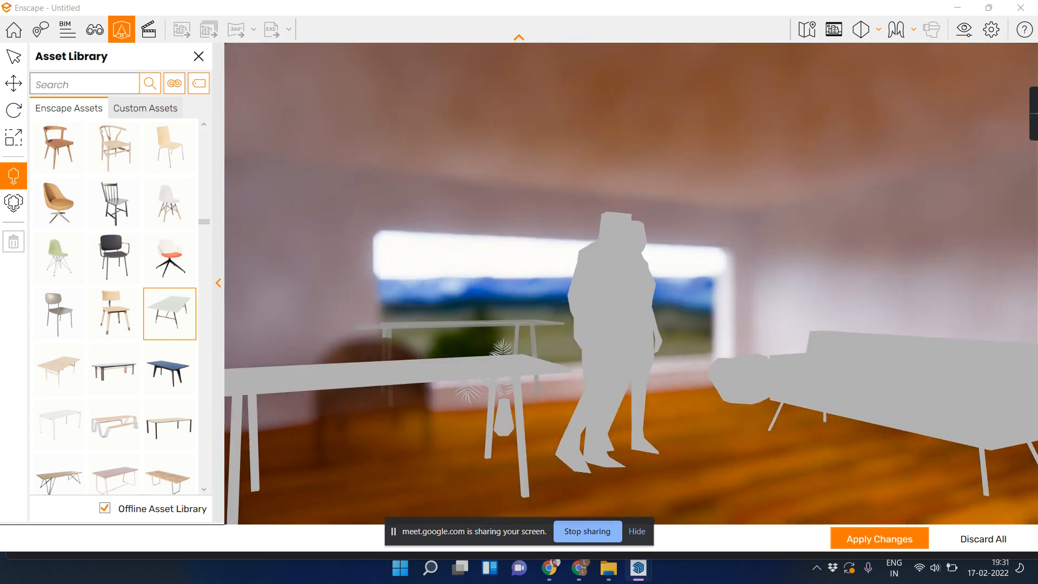
pyautogui.press('a')
pyautogui.press('d')
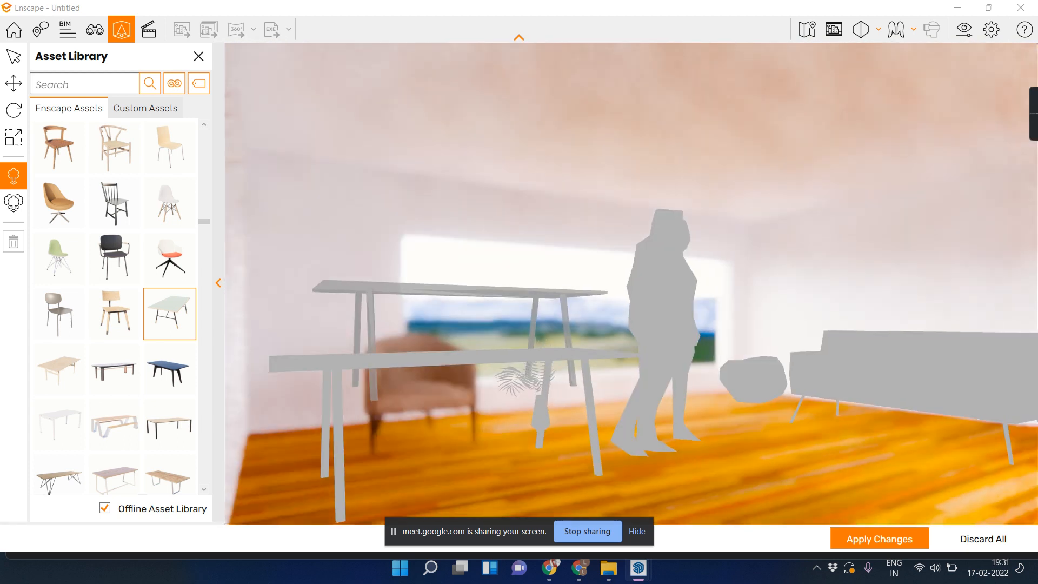
# Apply the placed assets to the model and return to selecting objects.
pyautogui.click(889, 540)
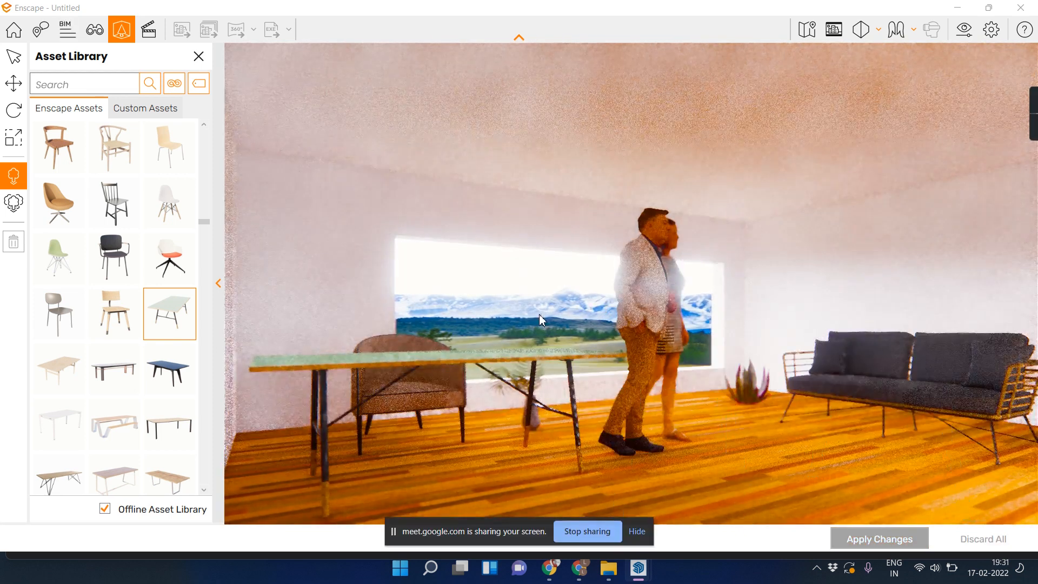
pyautogui.click(9, 89)
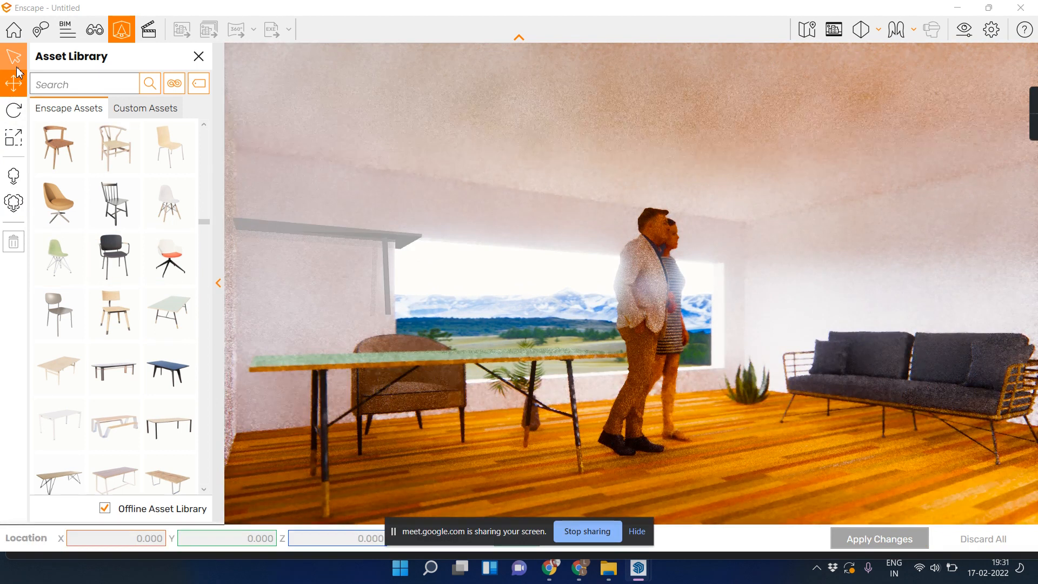
pyautogui.click(12, 61)
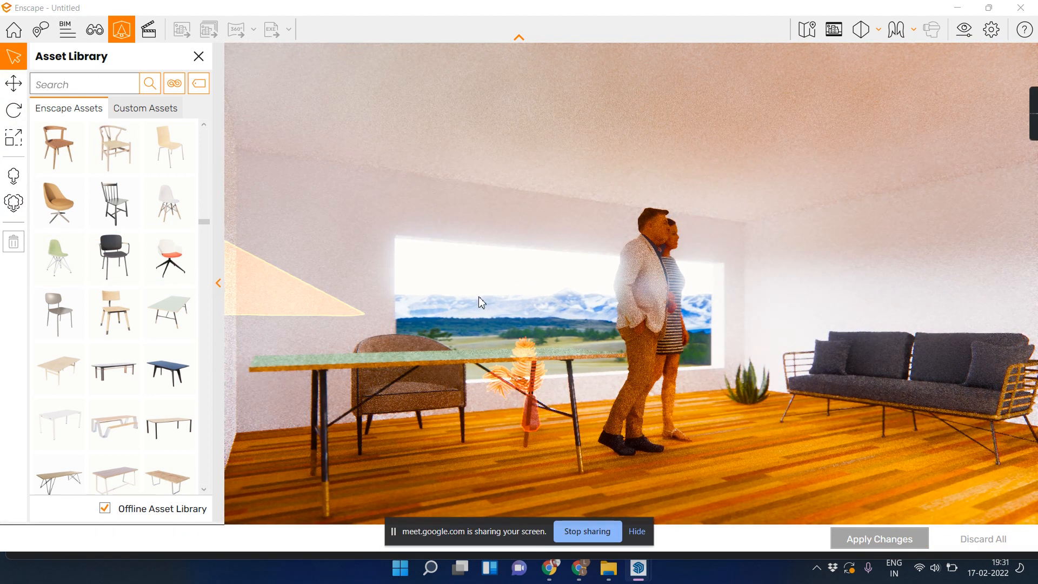
# View the couple from the front and shift the render's time of day to about 10:59 so sunlight falls on the floor.
pyautogui.scroll(-5, 432, 305)
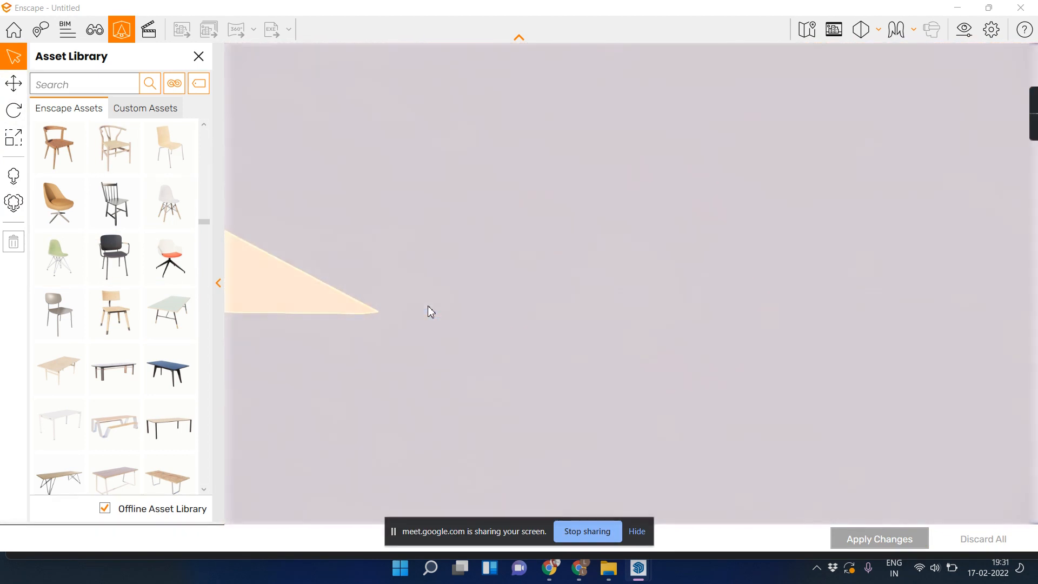
pyautogui.scroll(5, 431, 311)
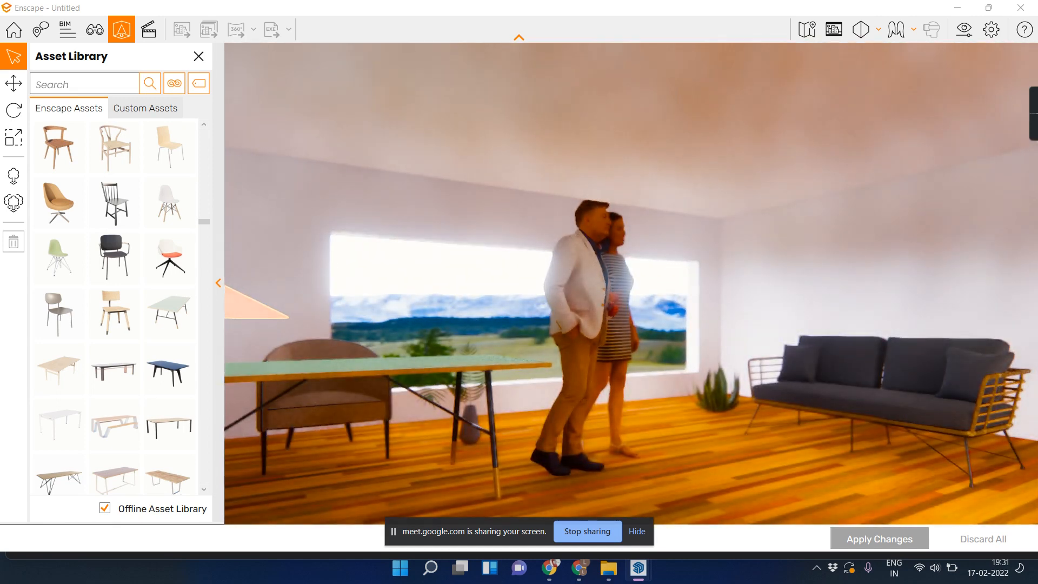
pyautogui.scroll(-5, 430, 311)
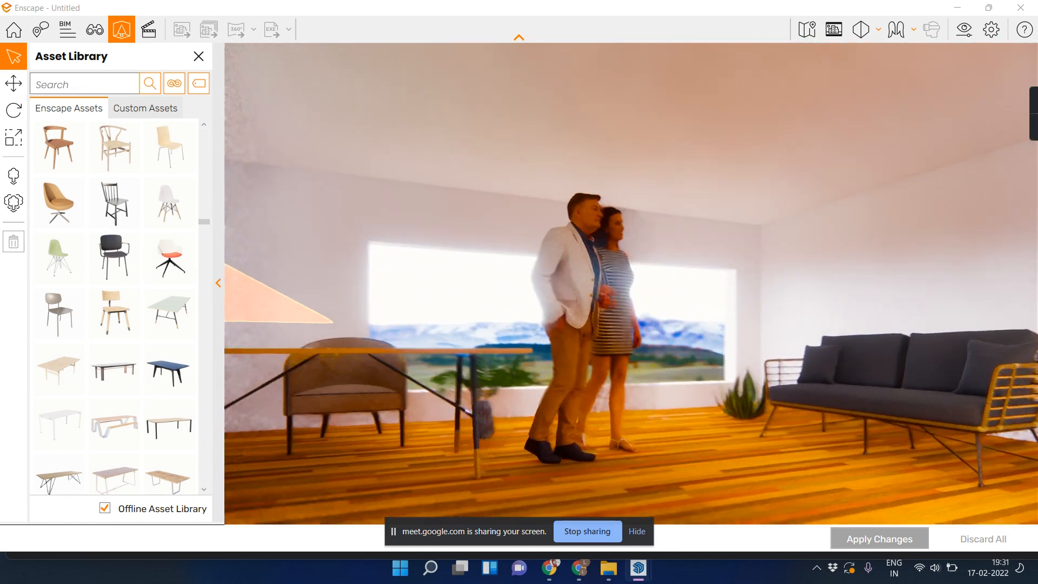
pyautogui.scroll(5, 611, 373)
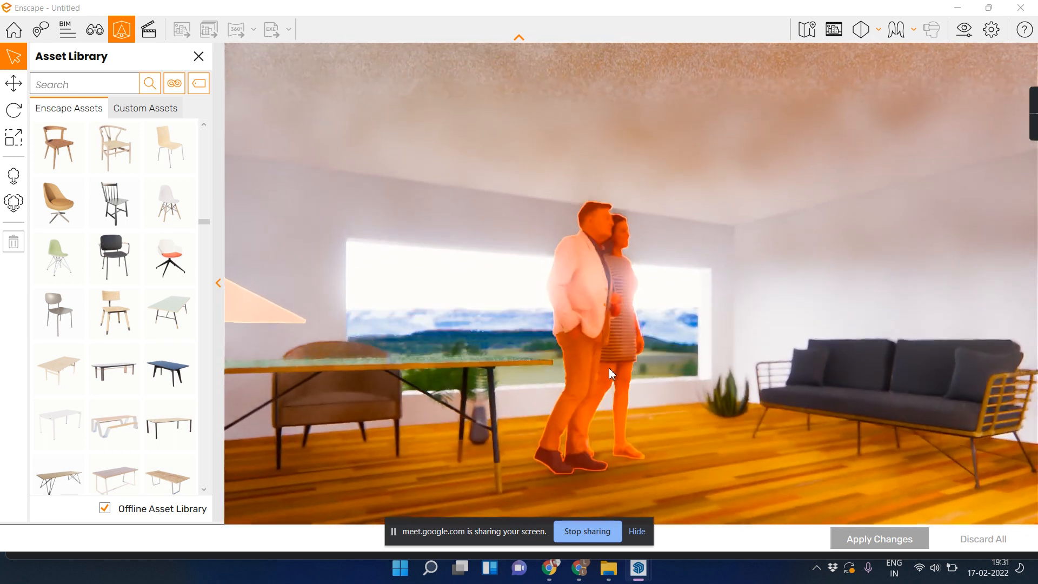
pyautogui.moveTo(611, 373); pyautogui.dragTo(466, 355, button='right')
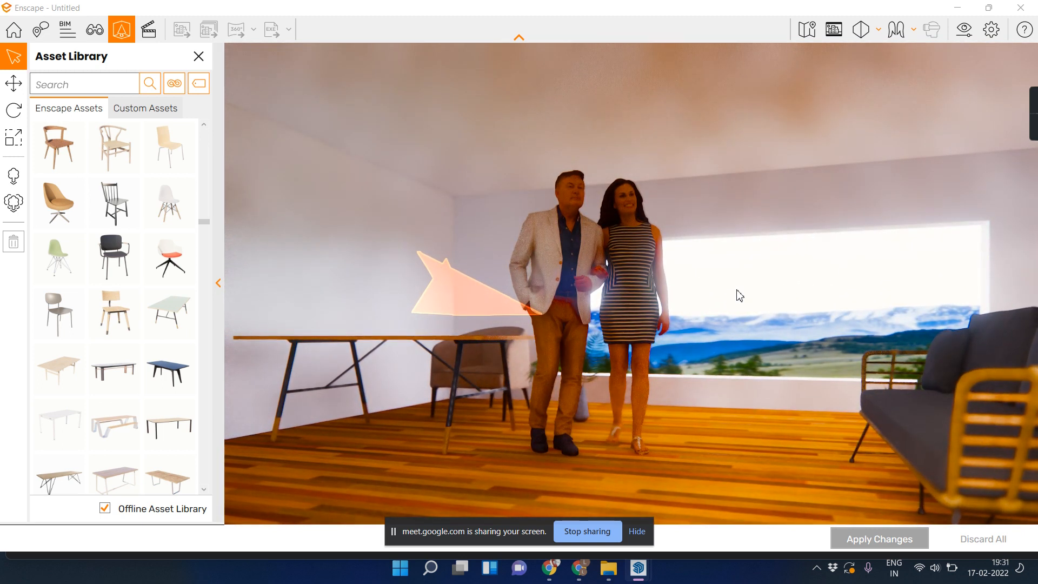
pyautogui.press('u')
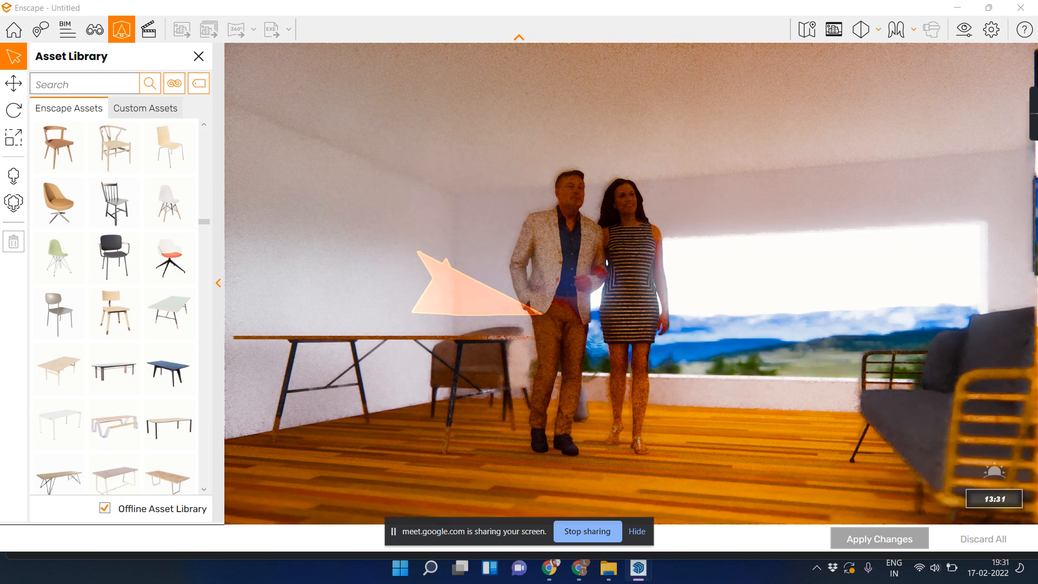
pyautogui.press('u')
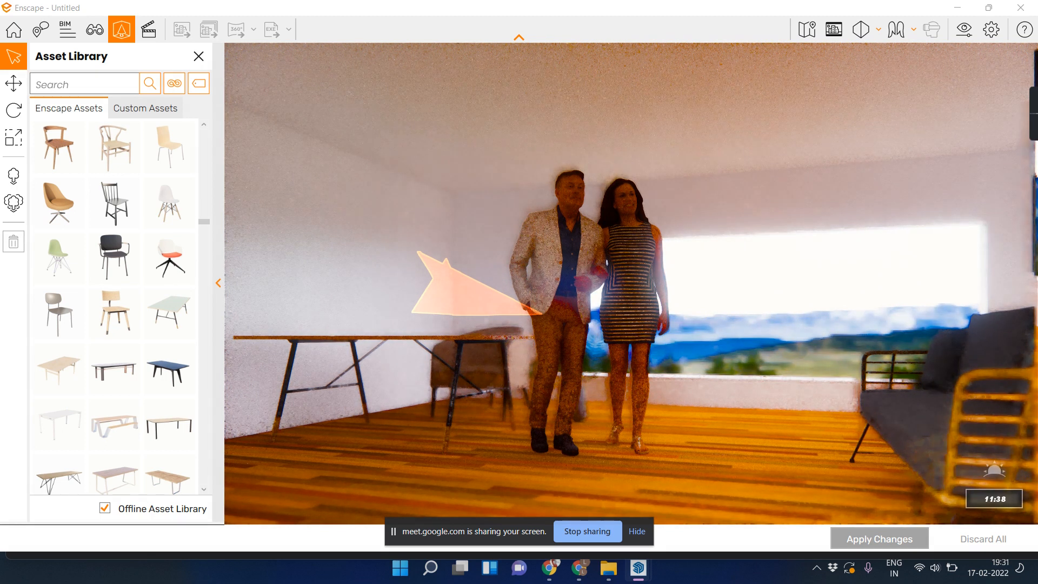
pyautogui.press('u')
pyautogui.press('i')
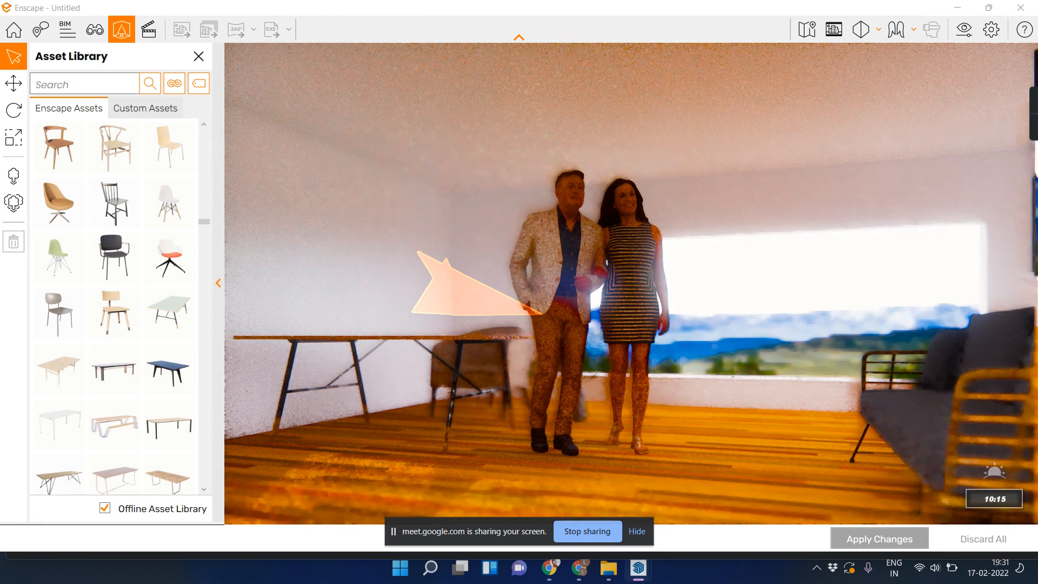
pyautogui.click(522, 349)
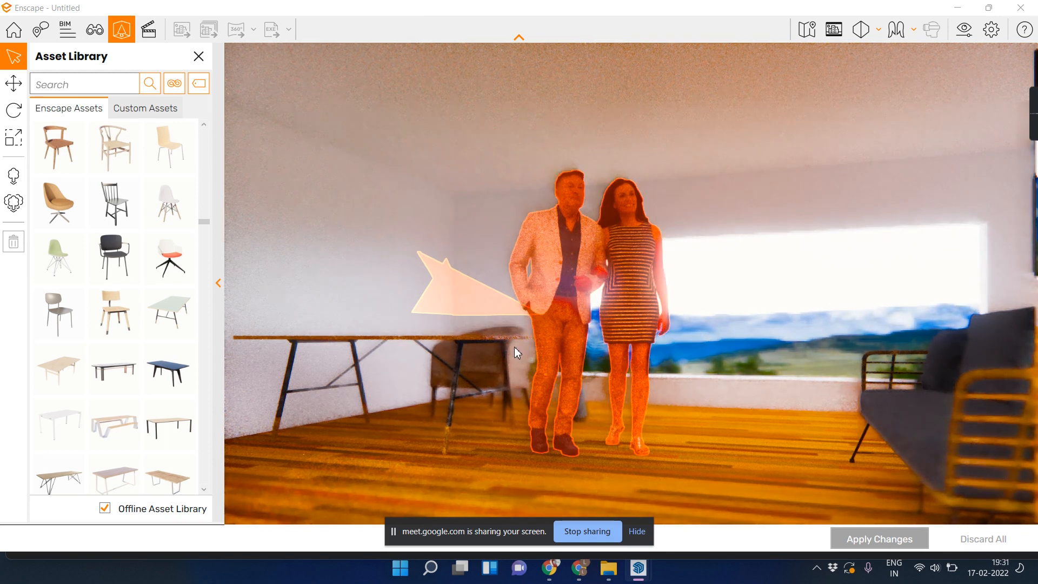
pyautogui.press('i')
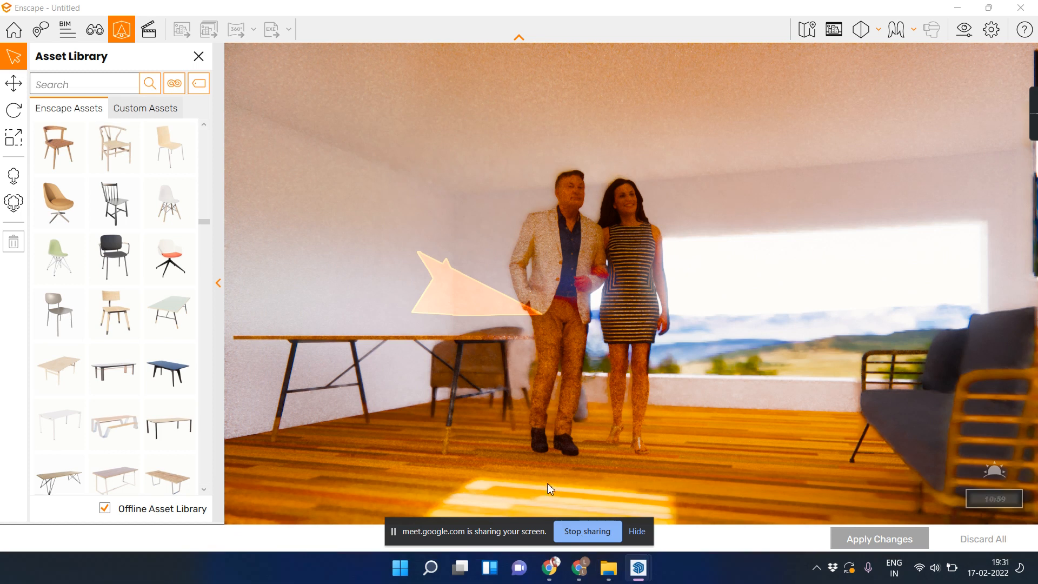
# Shrink the Enscape window and move it aside, then switch to SketchUp and turn on shadows.
pyautogui.click(991, 10)
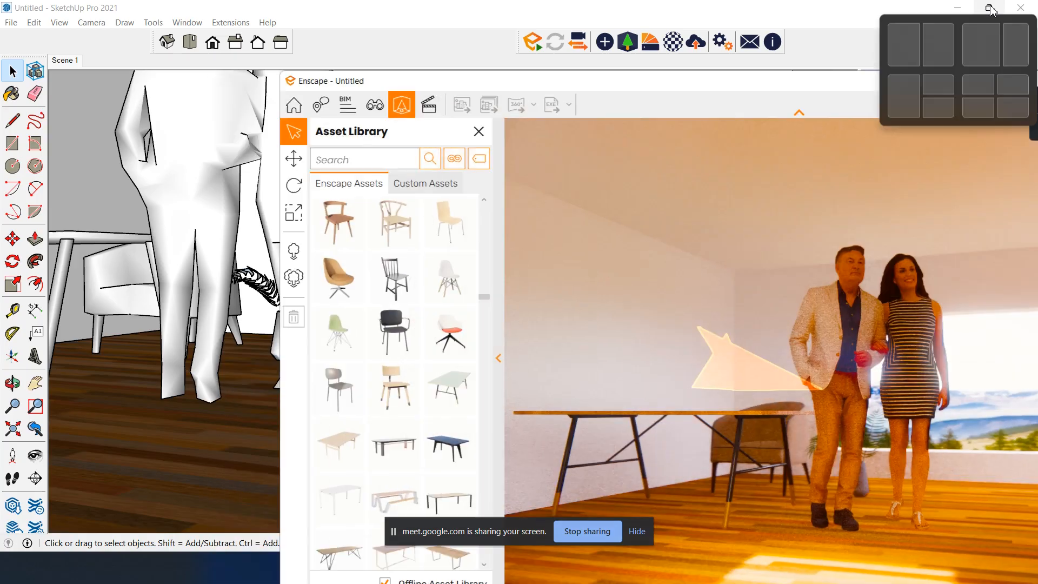
pyautogui.moveTo(729, 87); pyautogui.dragTo(819, 95)
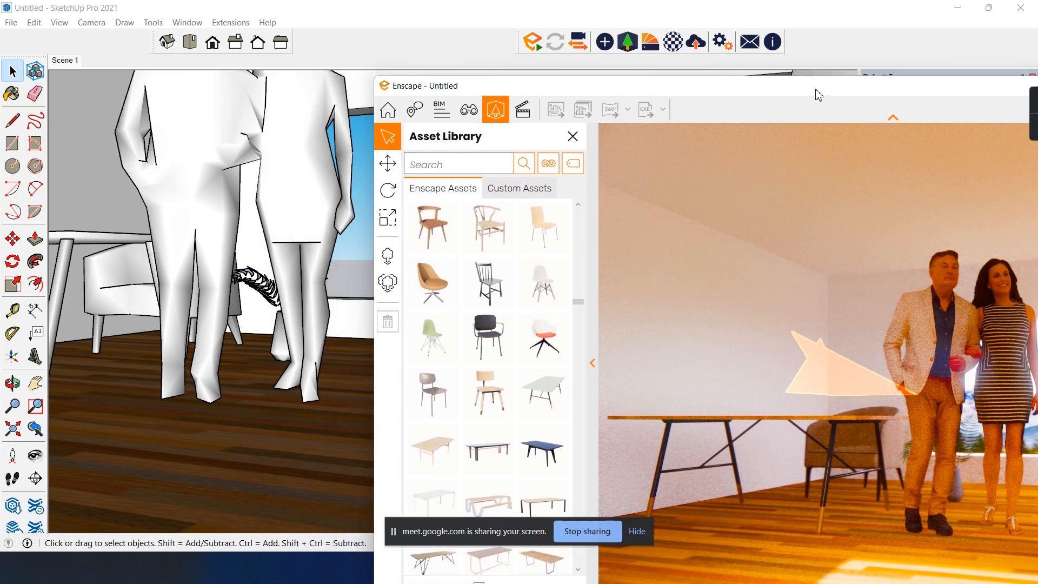
pyautogui.click(76, 10)
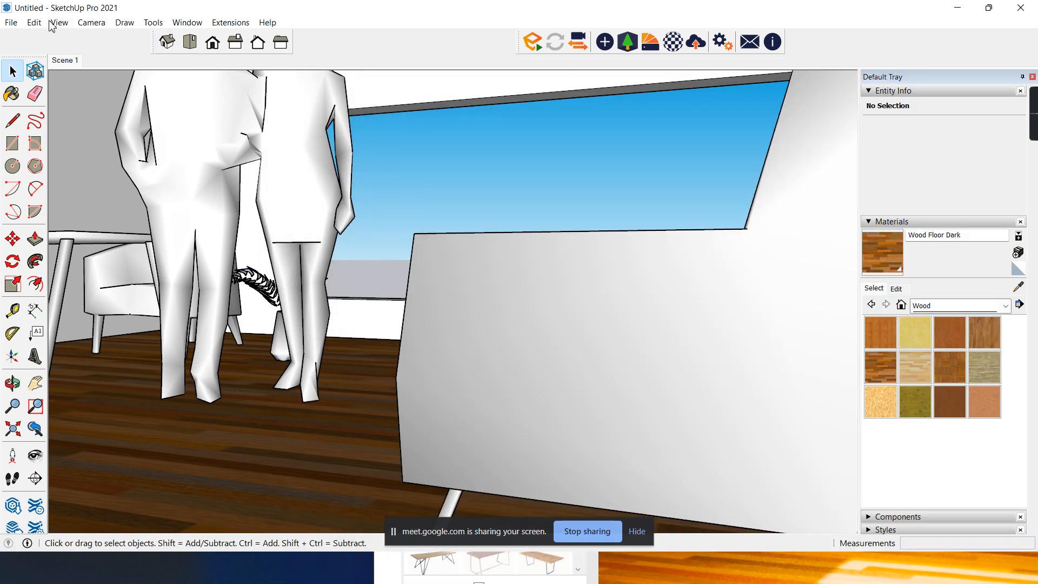
pyautogui.click(59, 23)
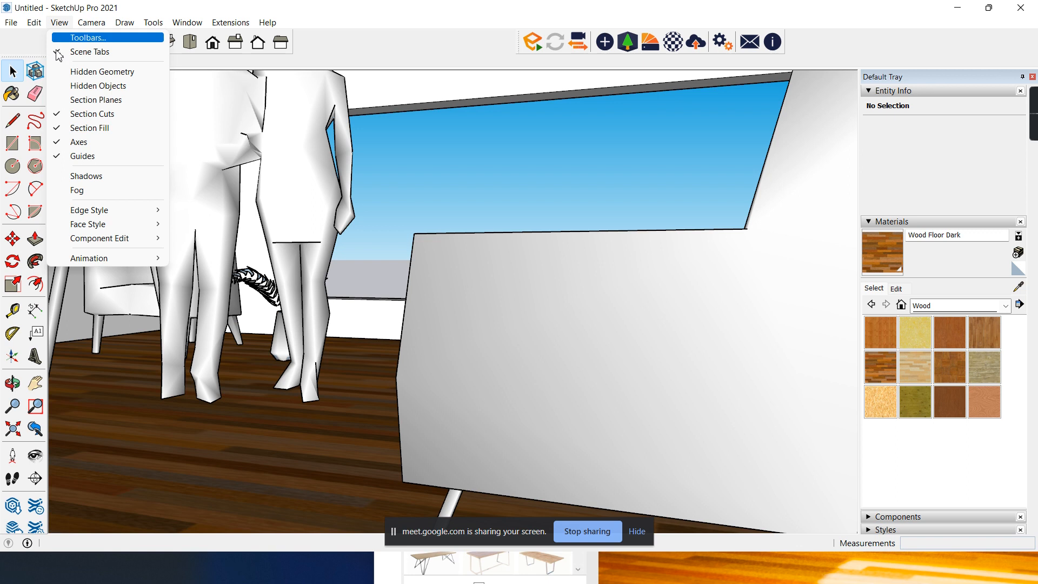
pyautogui.click(93, 177)
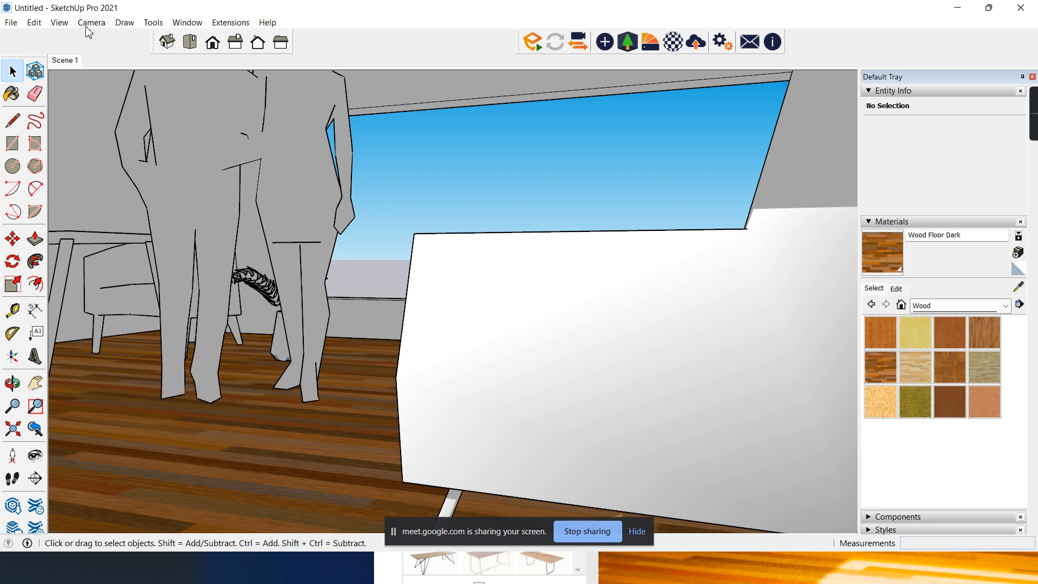
# Turn on view synchronization with Enscape and arrange the reduced SketchUp window beside the render window.
pyautogui.click(578, 40)
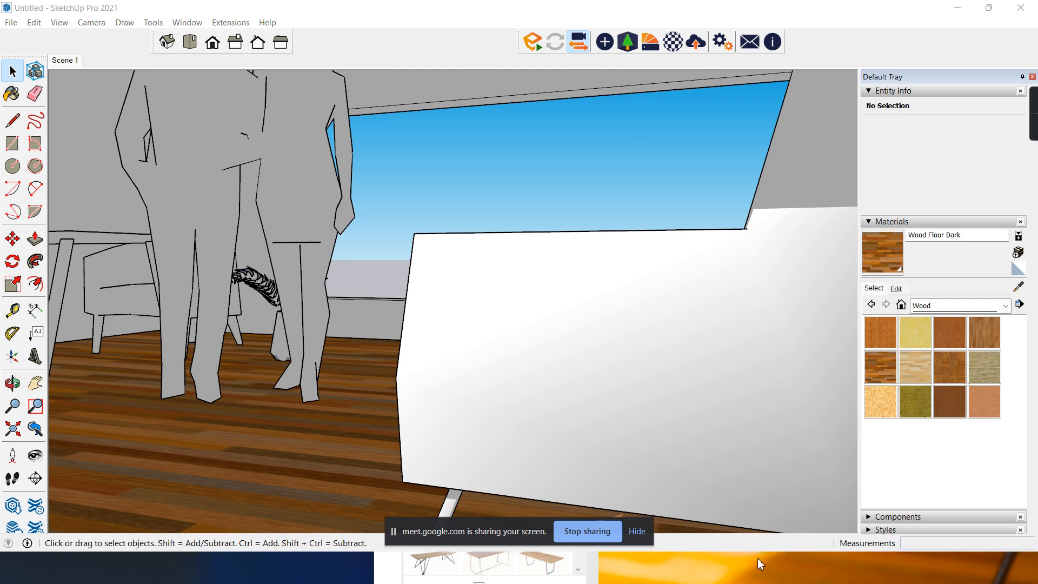
pyautogui.click(992, 12)
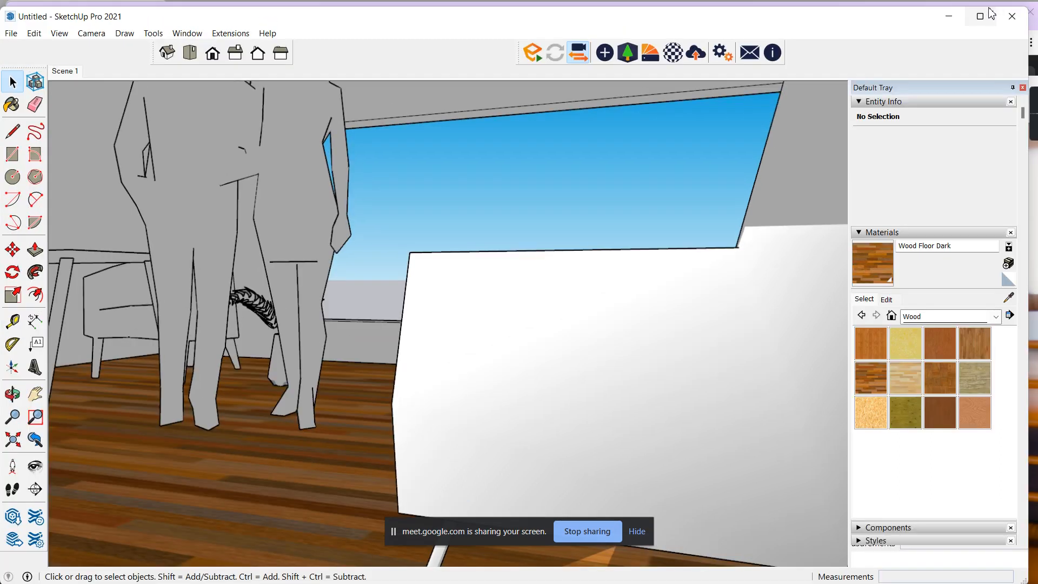
pyautogui.moveTo(920, 21); pyautogui.dragTo(665, 31)
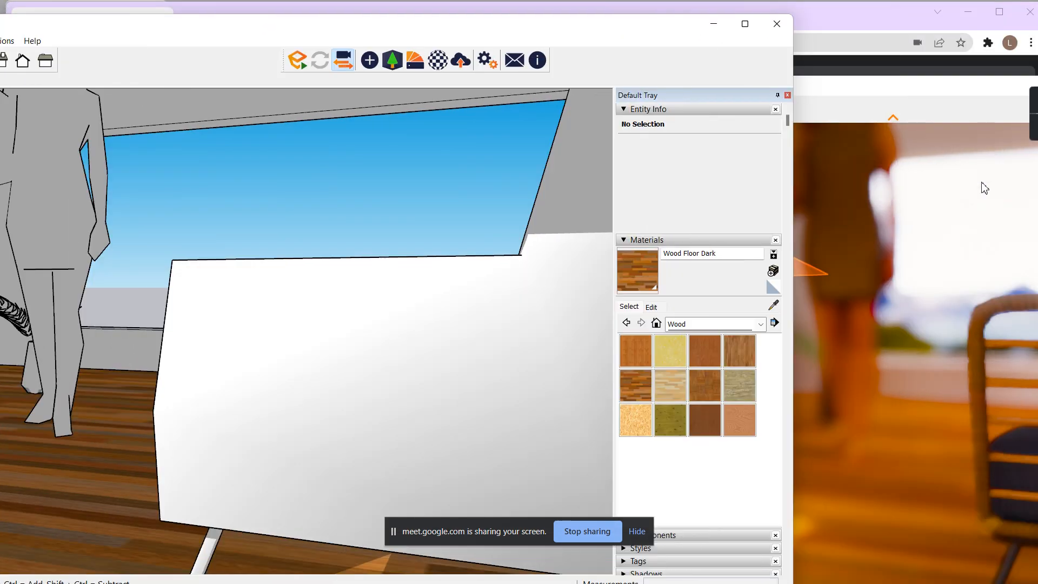
pyautogui.click(832, 81)
pyautogui.moveTo(836, 82); pyautogui.dragTo(849, 72)
# Restore the Scene 1 view in SketchUp and move its window aside to uncover the Enscape render.
pyautogui.moveTo(223, 212)
pyautogui.mouseDown(button='middle')
pyautogui.moveTo(226, 202)
pyautogui.moveTo(241, 204)
pyautogui.moveTo(204, 232)
pyautogui.mouseUp(button='middle')
pyautogui.scroll(6, 316, 206)
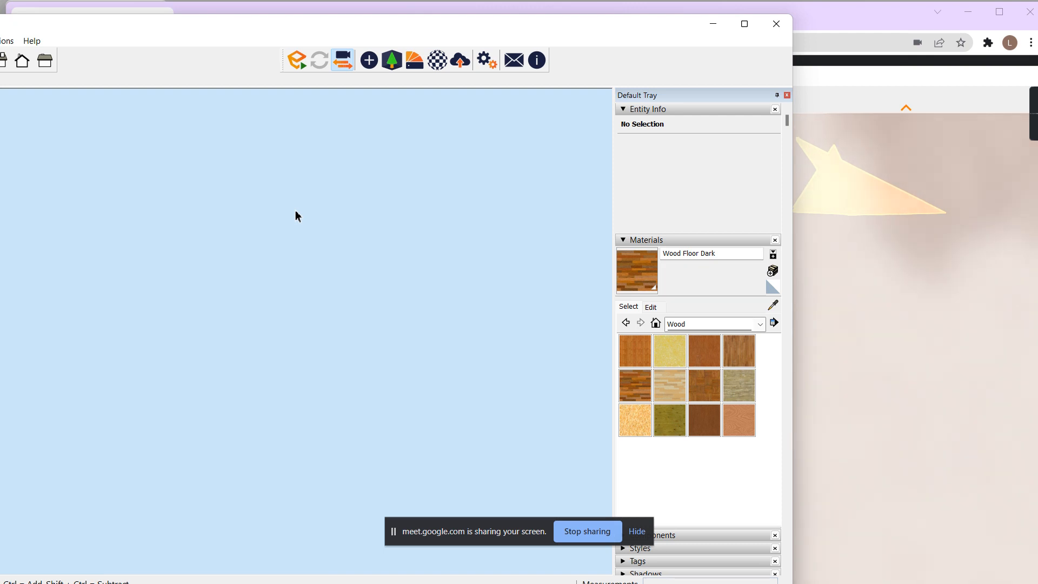
pyautogui.moveTo(145, 34); pyautogui.dragTo(350, 39)
pyautogui.click(61, 85)
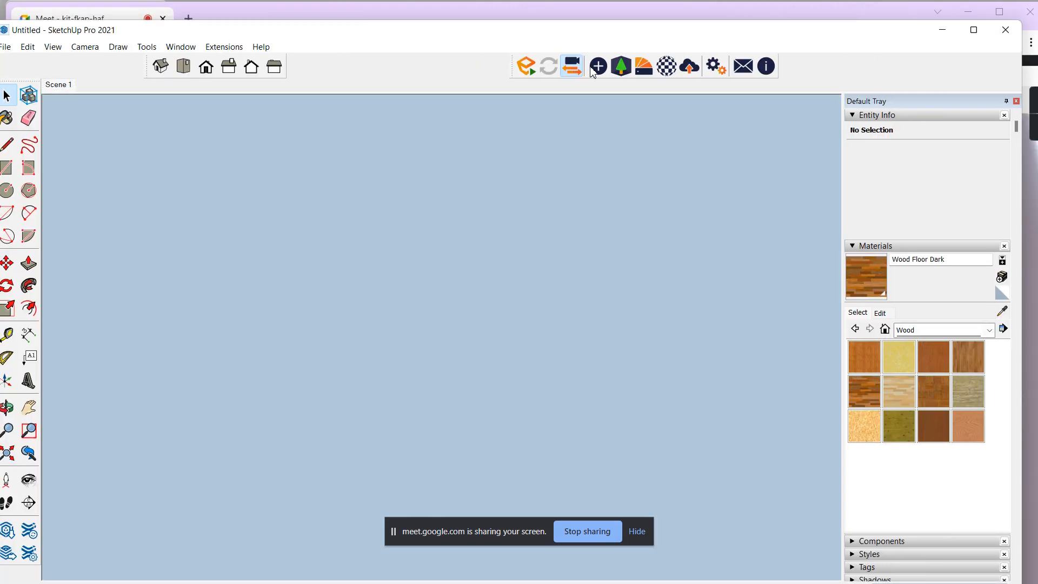
pyautogui.moveTo(581, 33); pyautogui.dragTo(284, 36)
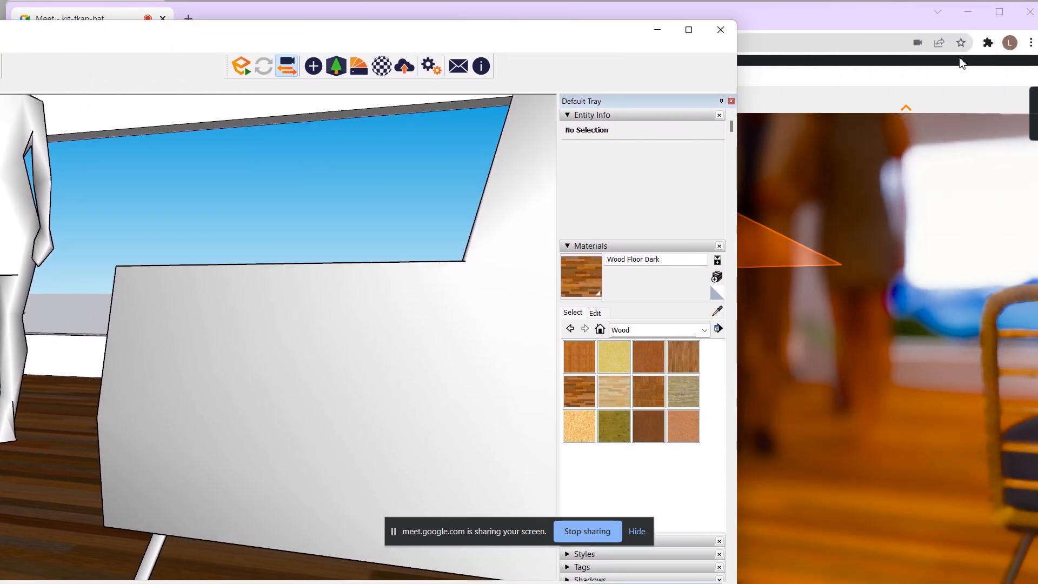
pyautogui.click(861, 79)
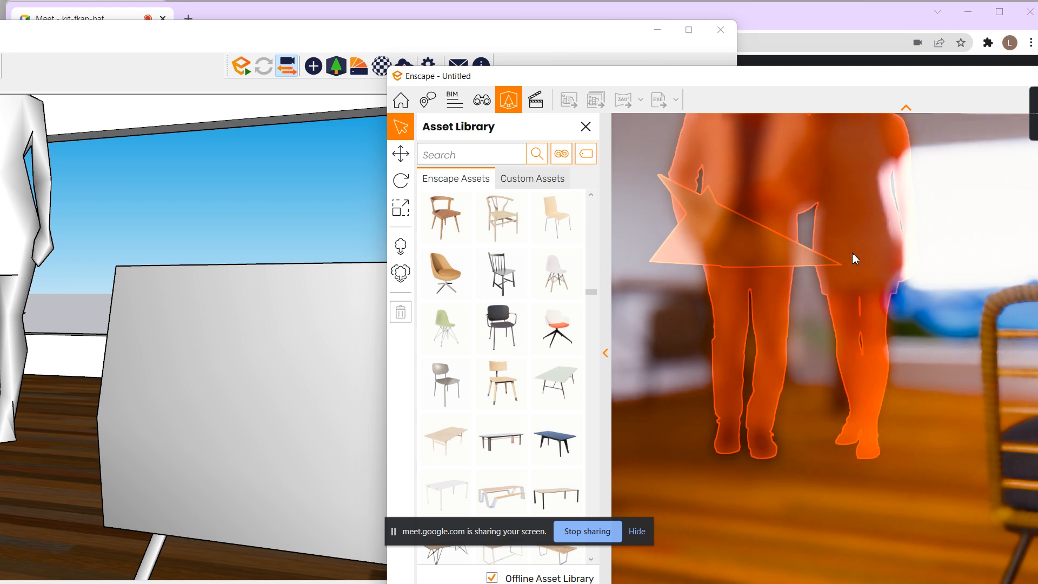
# Select the standing couple in the render, look across to the window and sofa, and turn off view synchronization in SketchUp.
pyautogui.click(890, 290)
pyautogui.moveTo(889, 291); pyautogui.dragTo(827, 295, button='right')
pyautogui.scroll(-10, 853, 283)
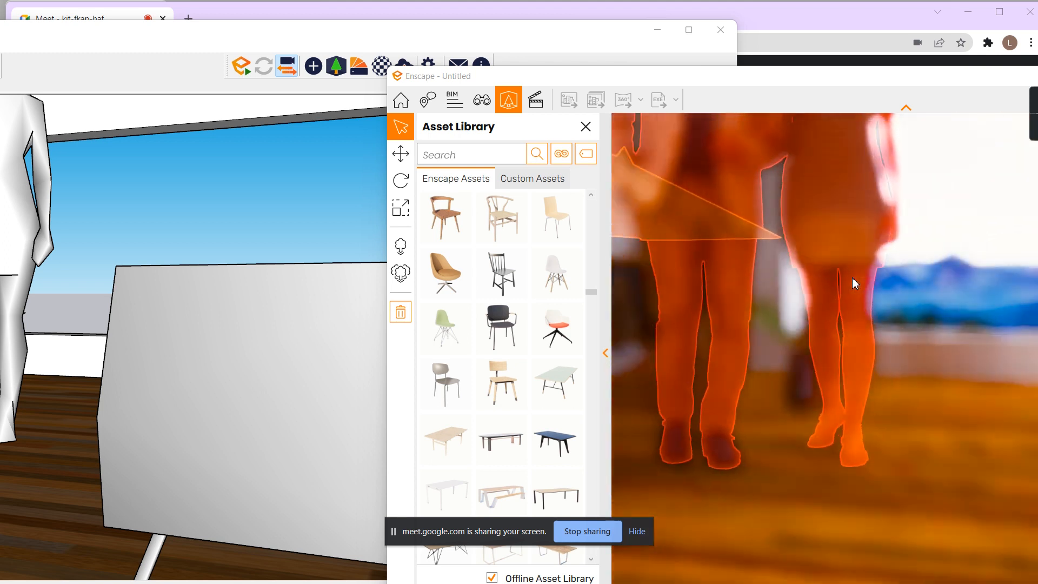
pyautogui.scroll(-10, 854, 283)
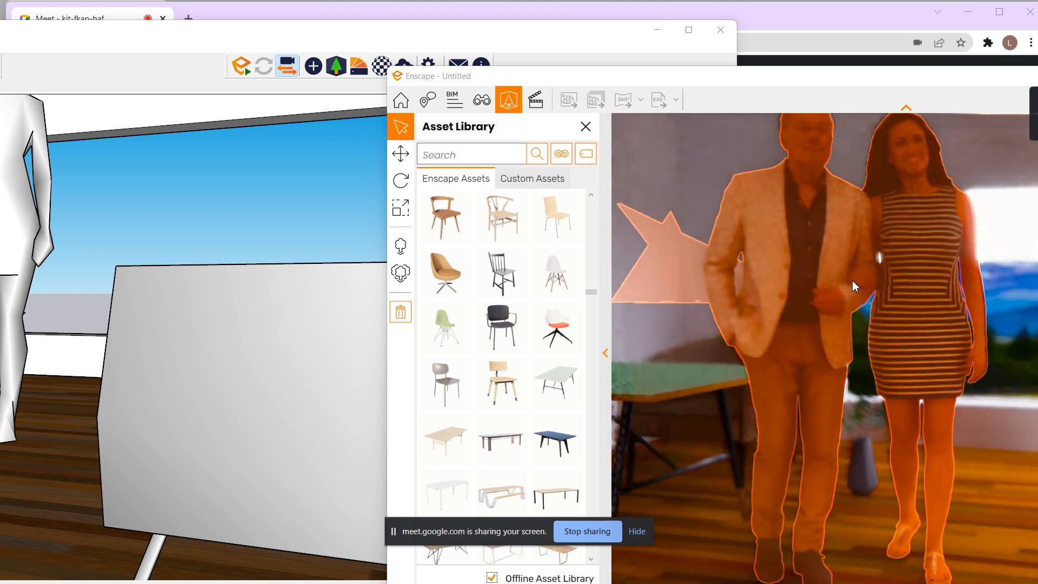
pyautogui.moveTo(866, 284); pyautogui.dragTo(807, 349, button='right')
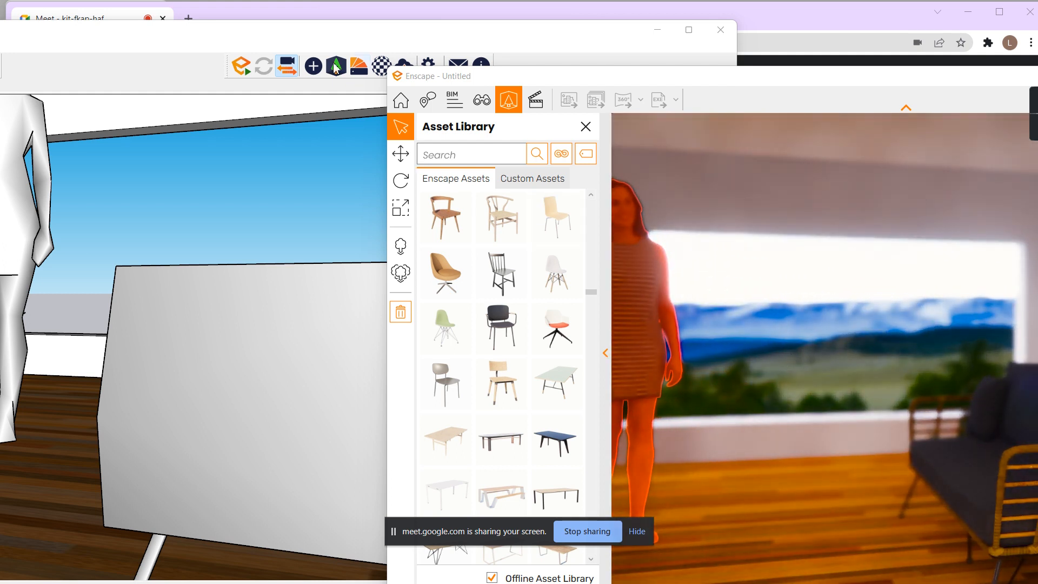
pyautogui.click(291, 71)
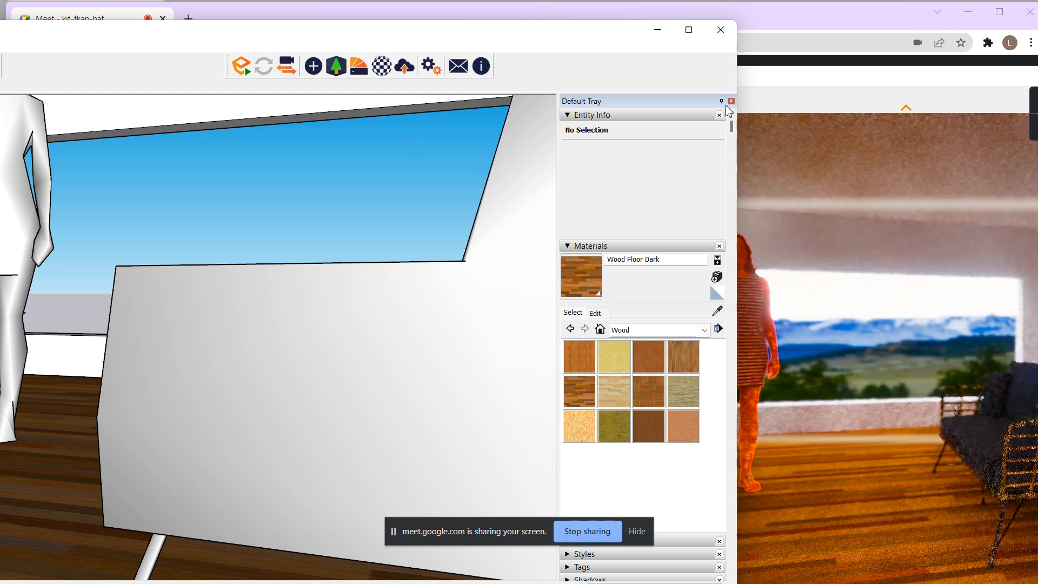
# Examine the rendered room around the couple, the window and the sofa from several viewpoints in Enscape.
pyautogui.click(803, 78)
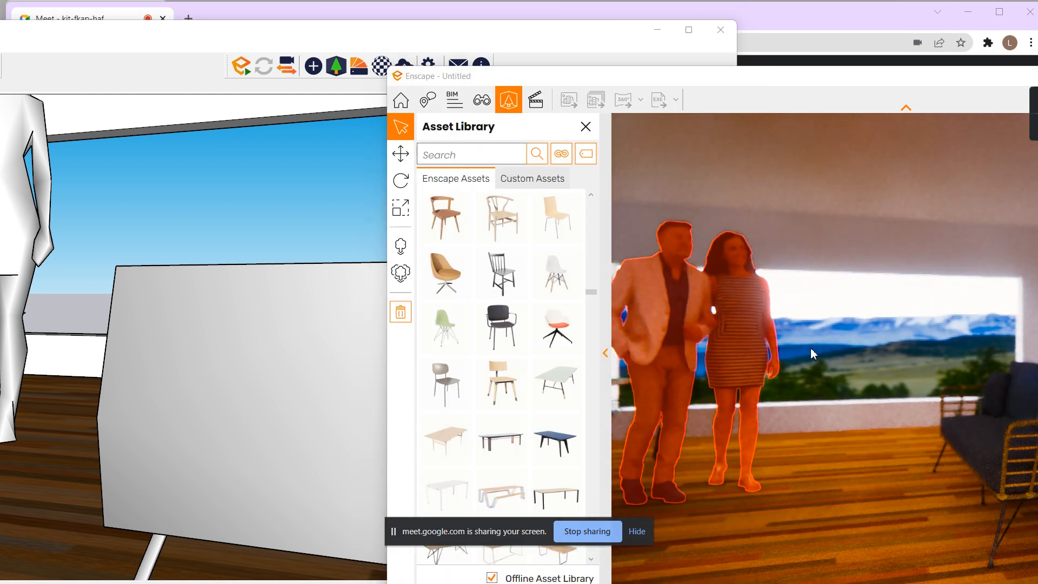
pyautogui.scroll(-3, 799, 374)
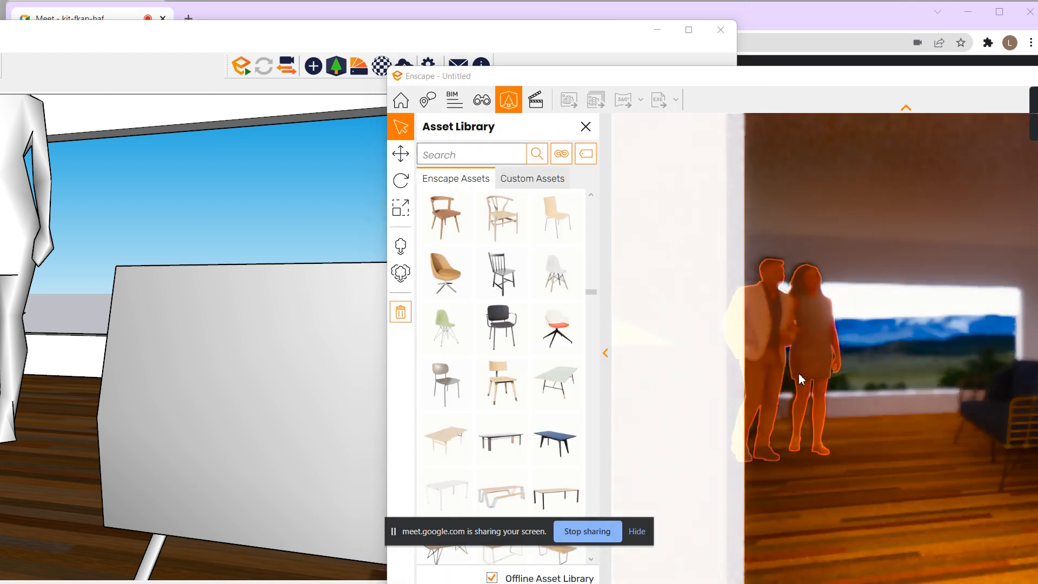
pyautogui.moveTo(844, 384); pyautogui.dragTo(800, 385, button='right')
pyautogui.scroll(1, 800, 385)
pyautogui.press('a')
pyautogui.press('w')
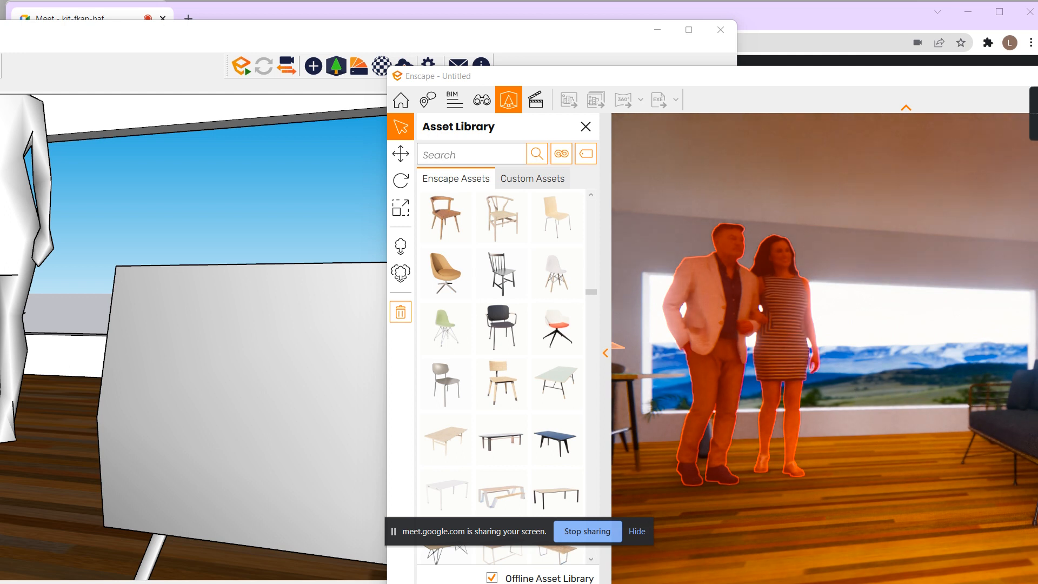
pyautogui.moveTo(799, 414); pyautogui.dragTo(788, 408, button='right')
pyautogui.moveTo(788, 408); pyautogui.dragTo(762, 487, button='middle')
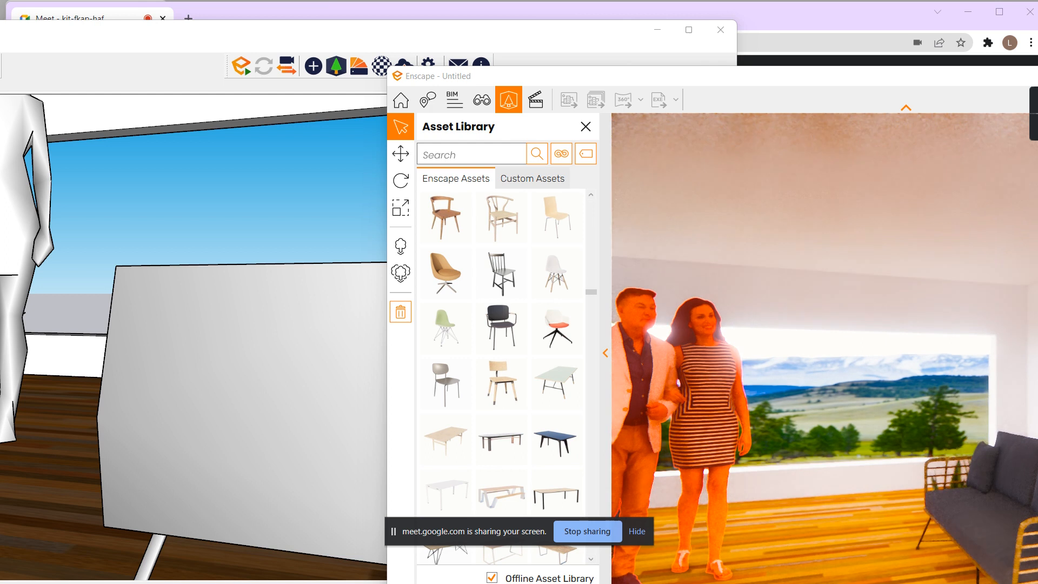
pyautogui.moveTo(749, 459); pyautogui.dragTo(766, 459, button='right')
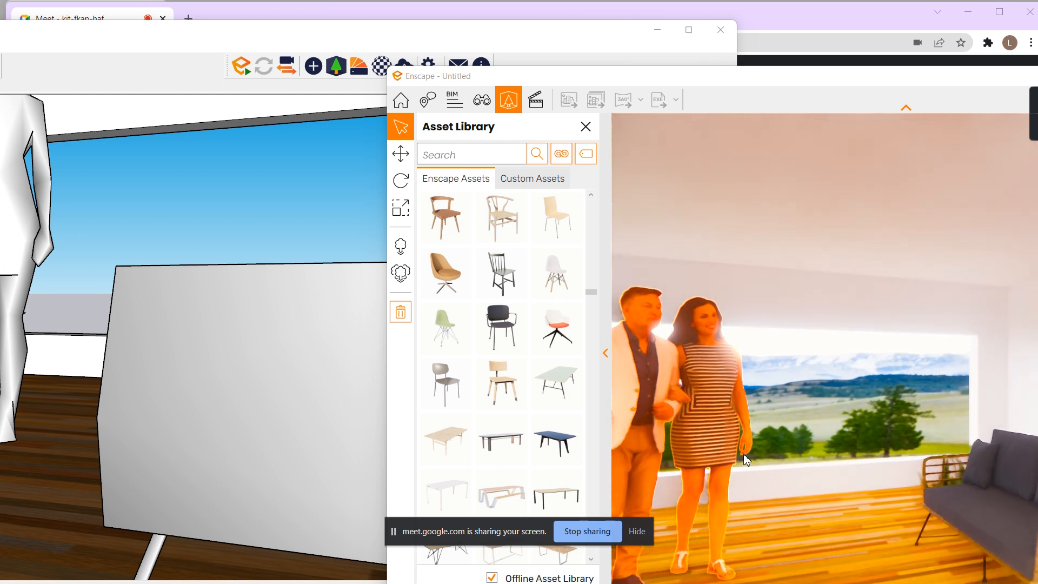
pyautogui.moveTo(773, 507)
pyautogui.mouseDown(button='right')
pyautogui.moveTo(773, 470)
pyautogui.moveTo(772, 503)
pyautogui.mouseUp(button='right')
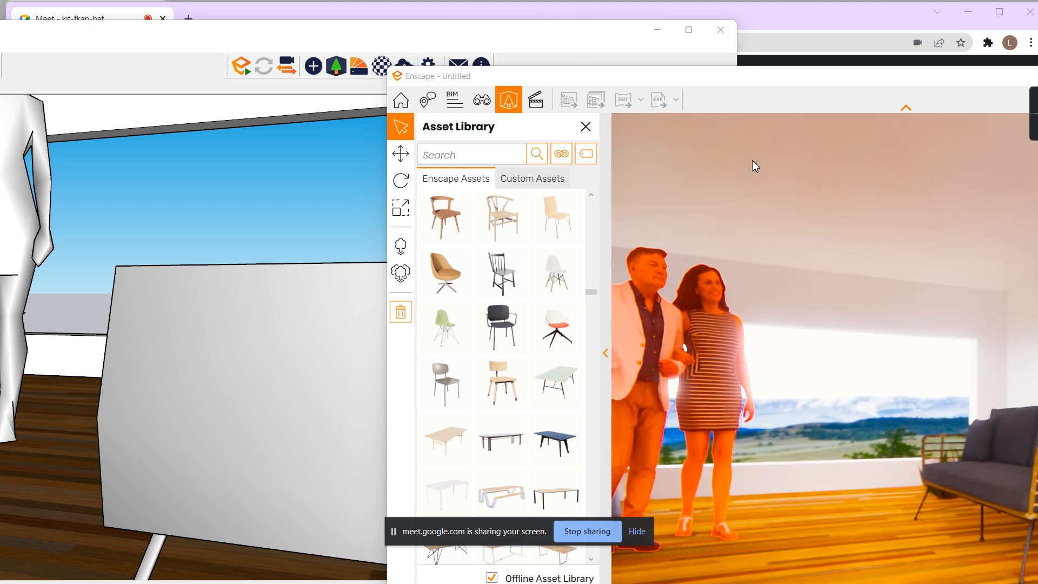
# Select the wood floor group in SketchUp and set the Wood Floor Dark material's roughness to 60.4% in the Enscape Material Editor.
pyautogui.moveTo(741, 84); pyautogui.dragTo(745, 89)
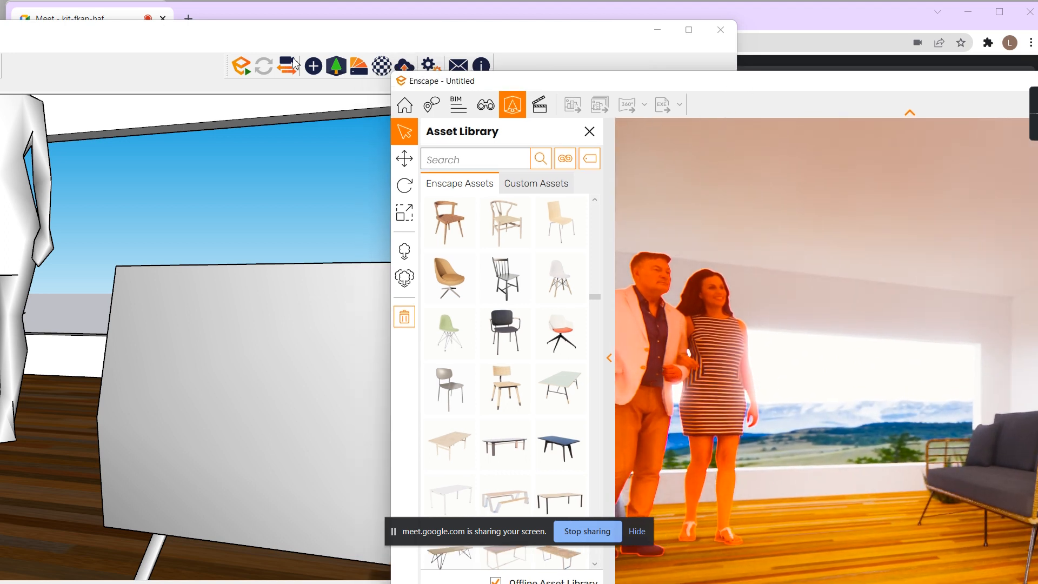
pyautogui.click(47, 425)
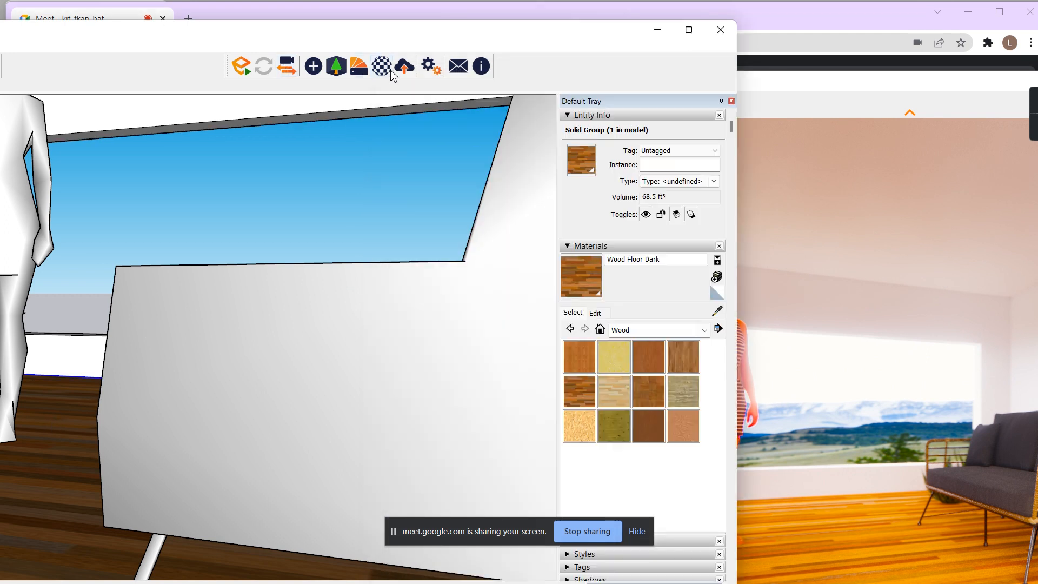
pyautogui.click(382, 67)
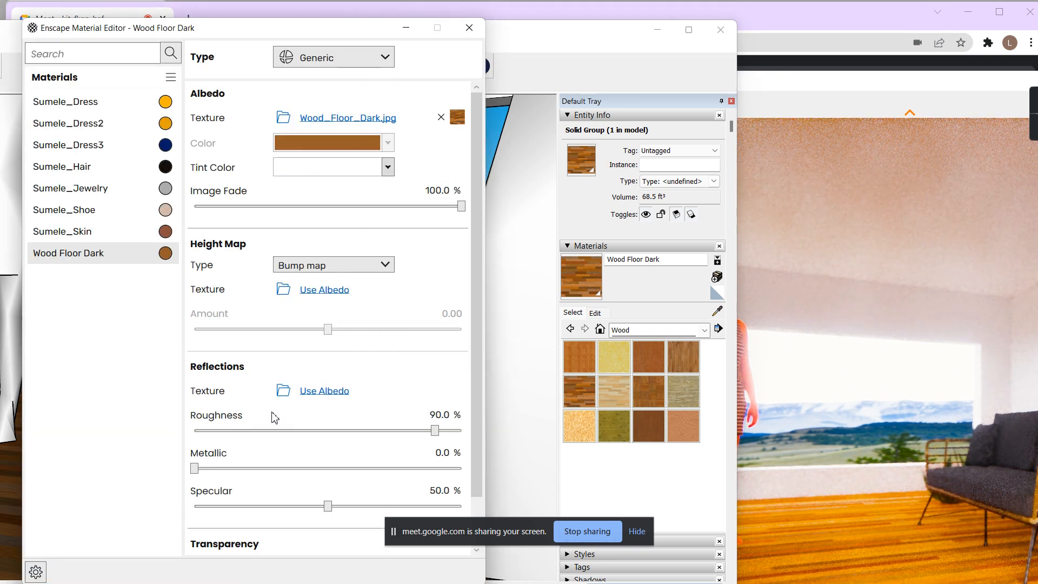
pyautogui.moveTo(434, 432); pyautogui.dragTo(269, 434)
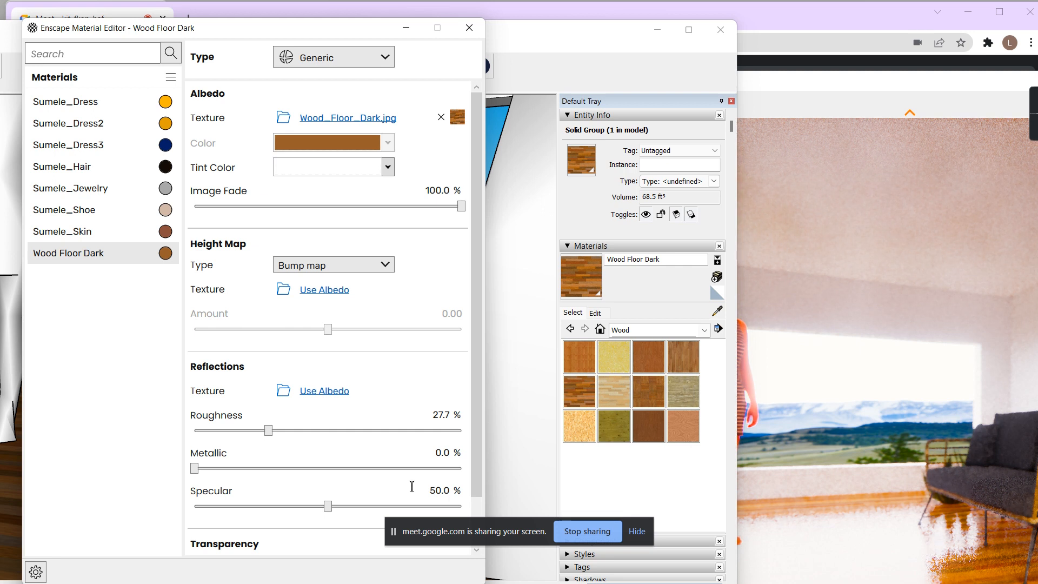
pyautogui.moveTo(276, 433); pyautogui.dragTo(356, 431)
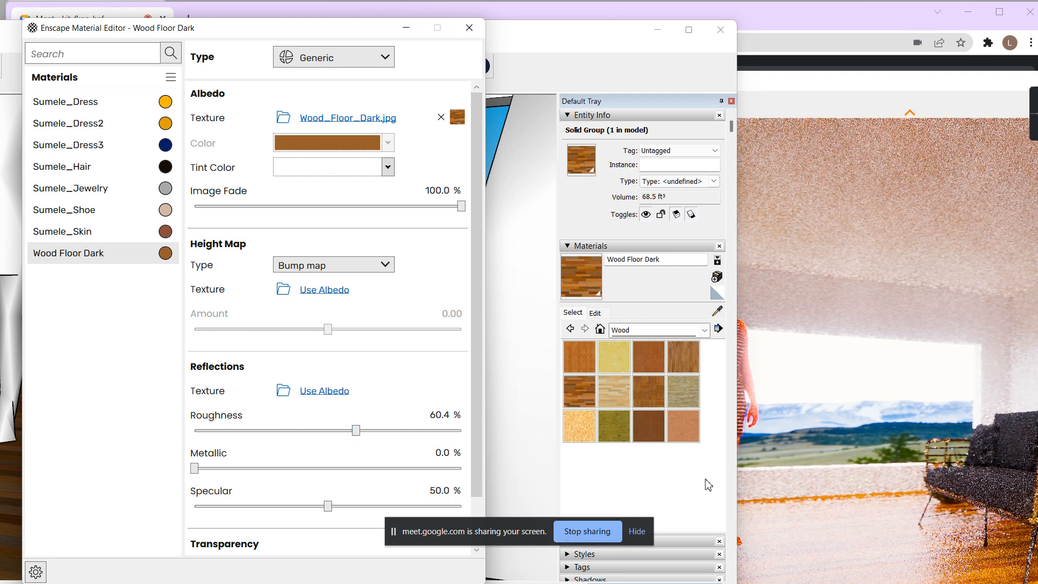
pyautogui.moveTo(194, 468); pyautogui.dragTo(166, 477)
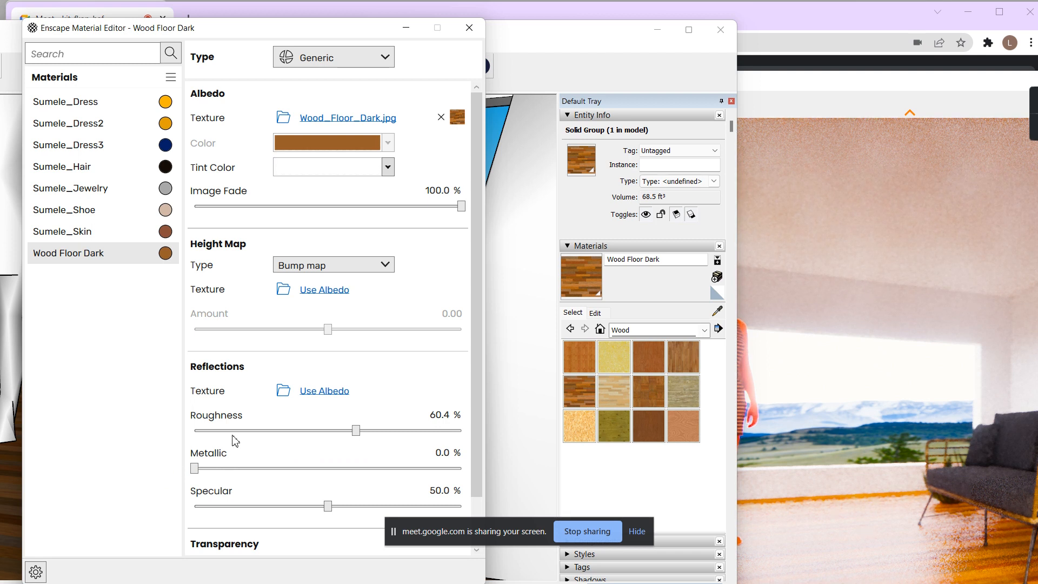
# Use the albedo texture as the Wood Floor Dark bump map and inspect the floor up close in the render.
pyautogui.click(319, 269)
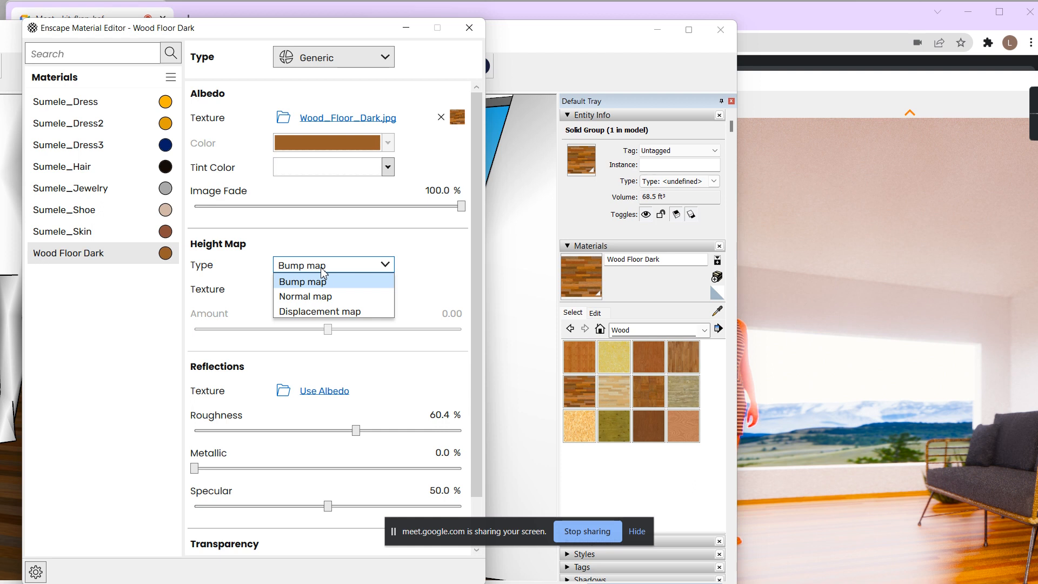
pyautogui.click(323, 273)
pyautogui.click(314, 292)
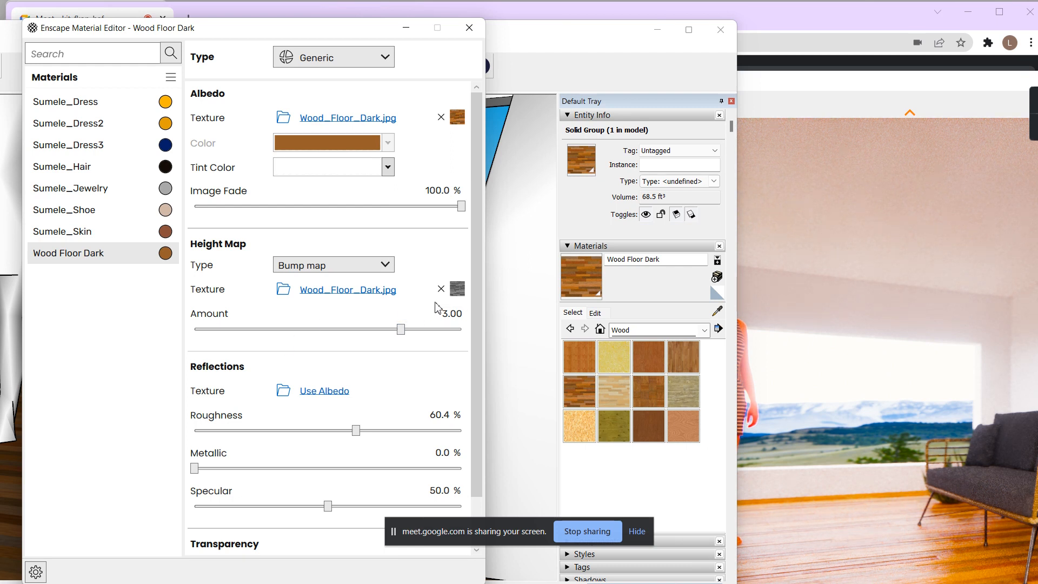
pyautogui.moveTo(829, 541); pyautogui.dragTo(854, 529, button='right')
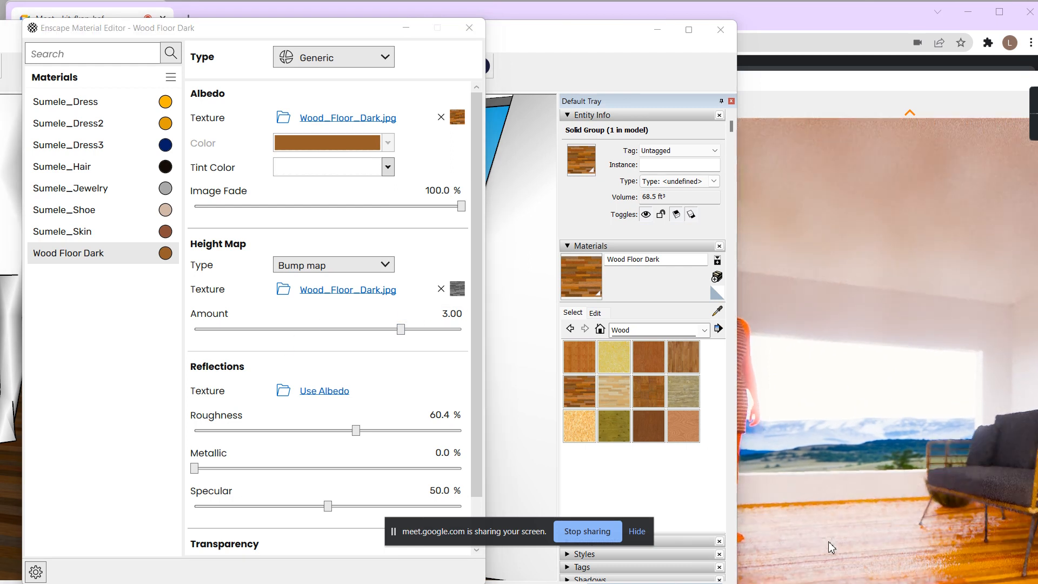
pyautogui.press('e')
pyautogui.press('q')
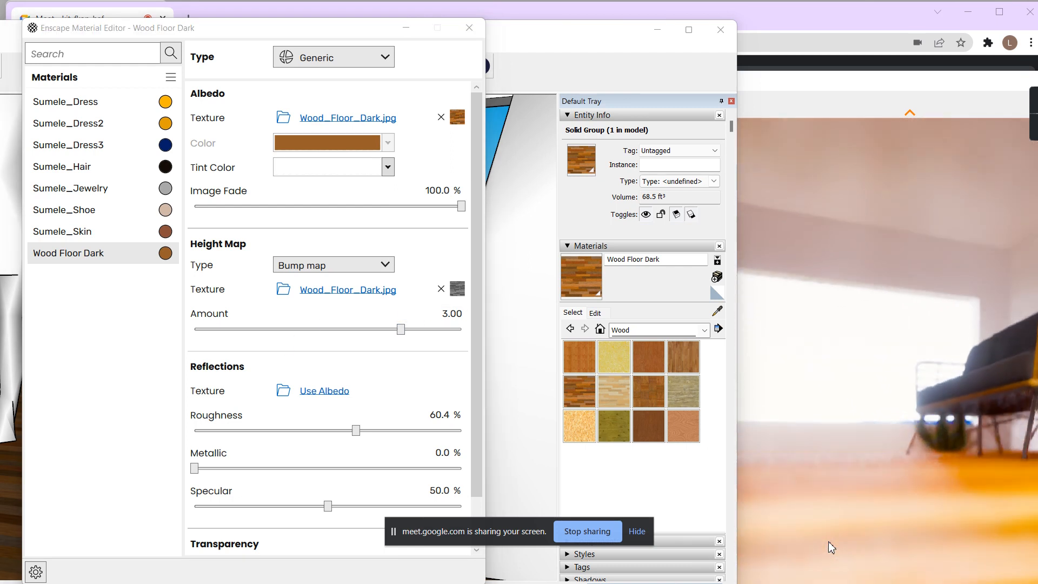
pyautogui.press('e')
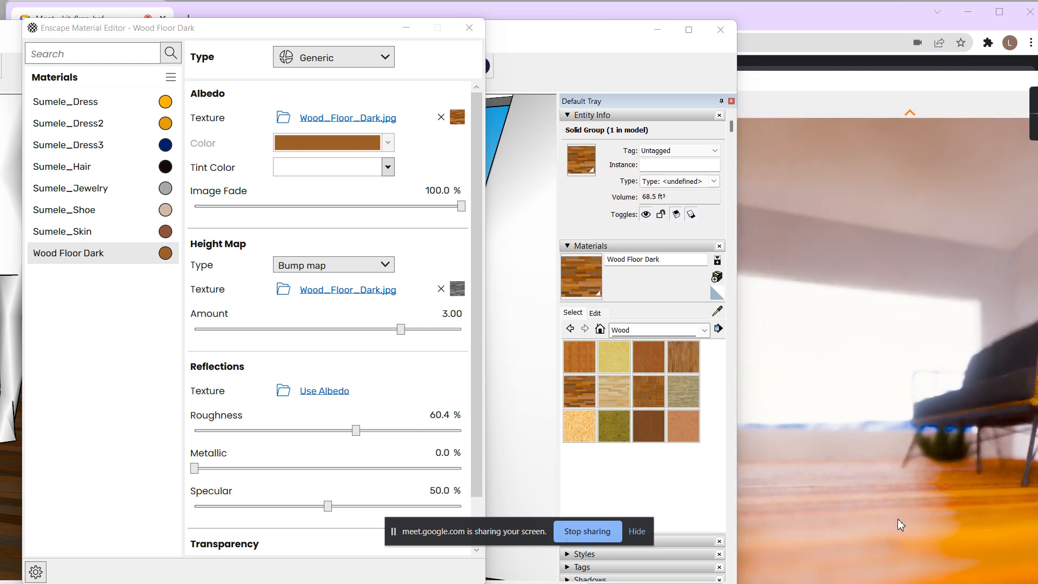
pyautogui.press('q')
pyautogui.press('e')
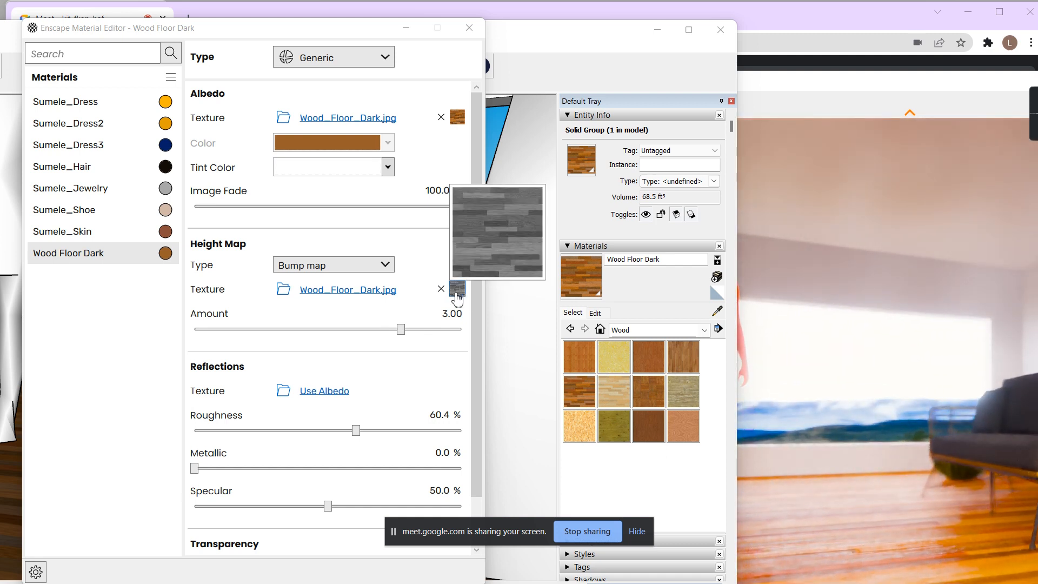
# Remove and reapply the albedo texture as the floor's bump map, and set its amount to 4.81.
pyautogui.click(441, 291)
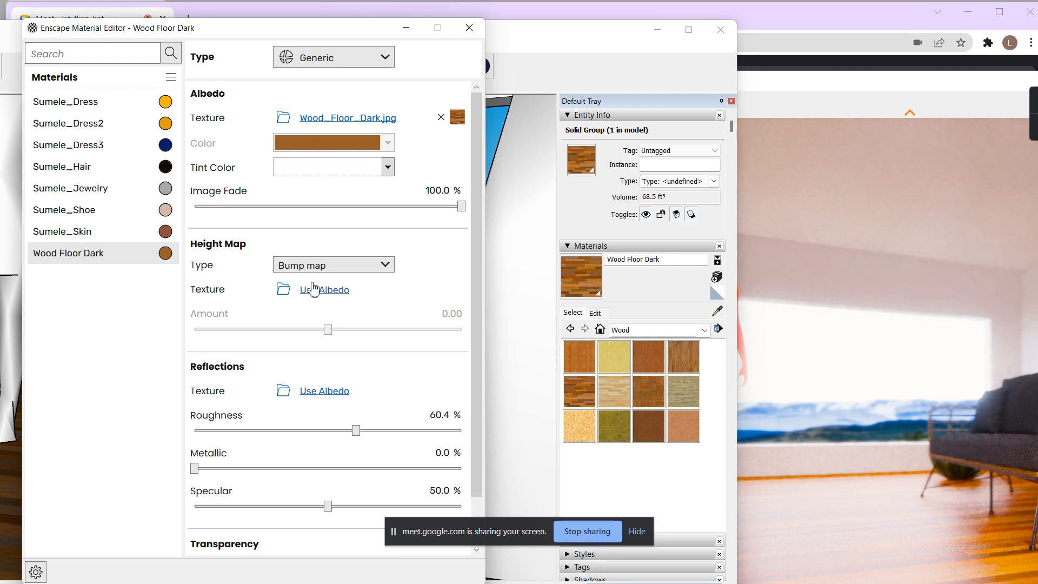
pyautogui.moveTo(314, 299)
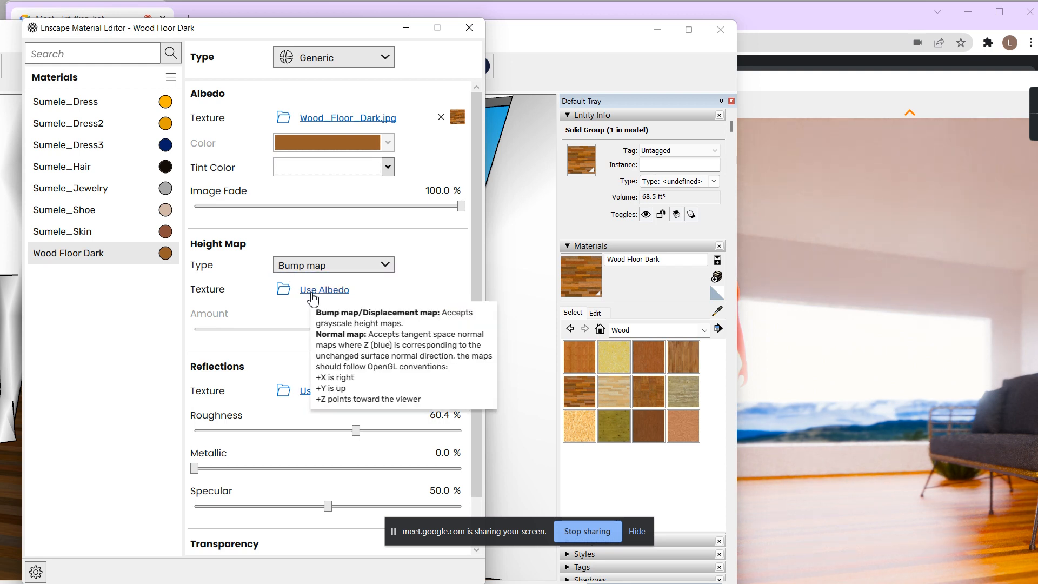
pyautogui.click(314, 290)
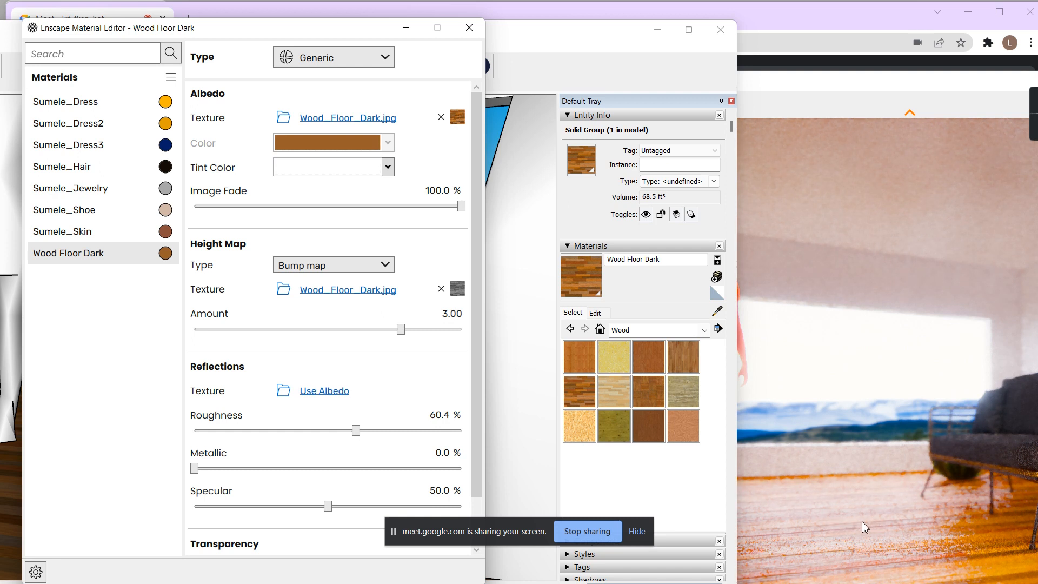
pyautogui.moveTo(400, 330); pyautogui.dragTo(420, 329)
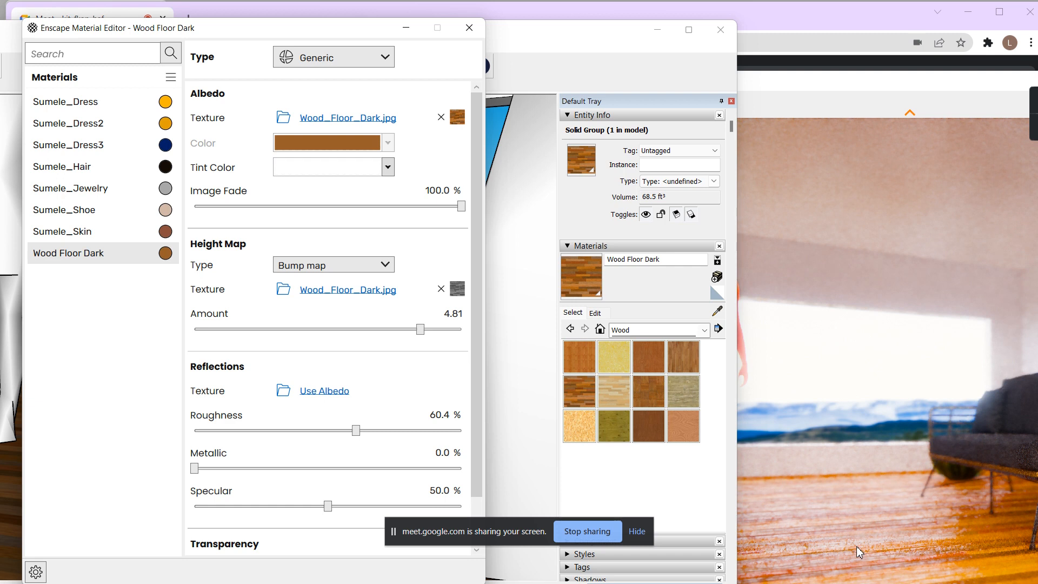
# Look over the remaining settings and the available types of the floor material, and close the Enscape Material Editor.
pyautogui.scroll(-1, 479, 425)
pyautogui.scroll(-2, 479, 425)
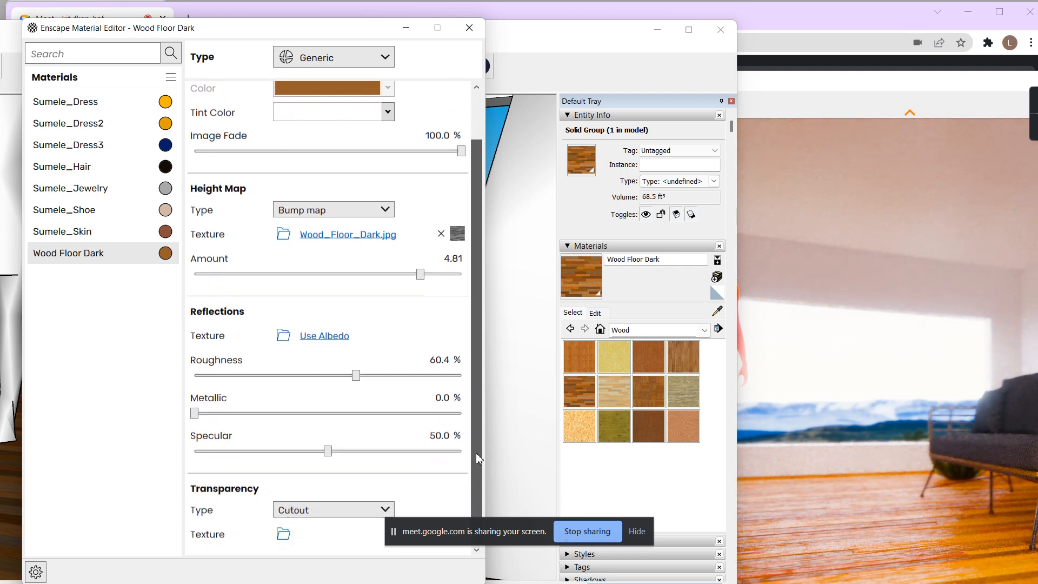
pyautogui.scroll(3, 478, 433)
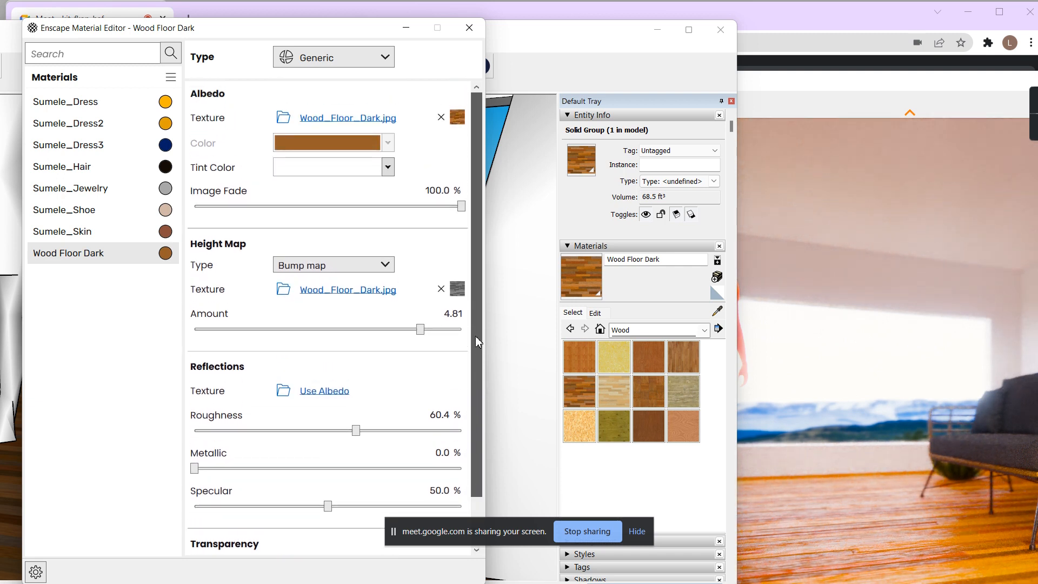
pyautogui.click(323, 60)
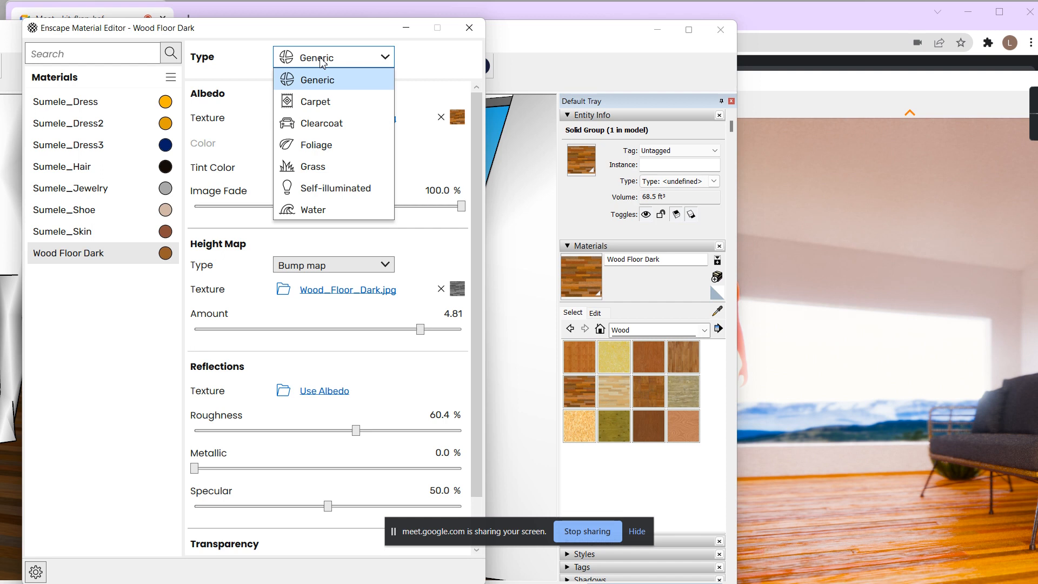
pyautogui.click(322, 63)
pyautogui.click(469, 28)
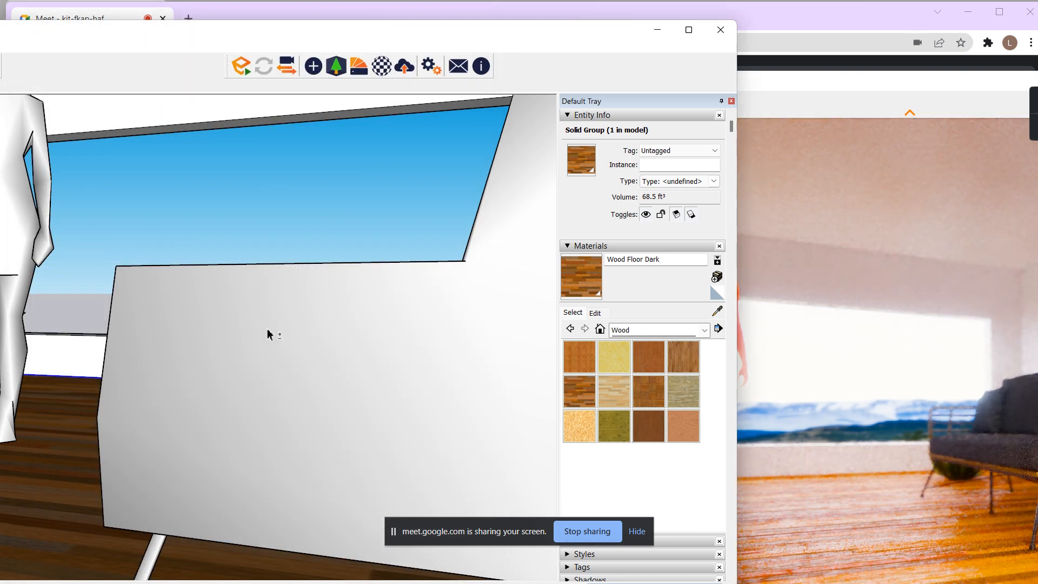
# Draw a circle of about 8.2 in² on the floor beside the standing couple and pull it up into a short cylinder.
pyautogui.moveTo(248, 295)
pyautogui.mouseDown(button='middle')
pyautogui.moveTo(232, 306)
pyautogui.moveTo(272, 335)
pyautogui.moveTo(535, 339)
pyautogui.mouseUp(button='middle')
pyautogui.keyDown('shift'); pyautogui.moveTo(258, 336); pyautogui.dragTo(383, 348, button='middle'); pyautogui.keyUp('shift')
pyautogui.moveTo(211, 51)
pyautogui.mouseDown()
pyautogui.moveTo(262, 41)
pyautogui.moveTo(499, 52)
pyautogui.mouseUp()
pyautogui.click(7, 202)
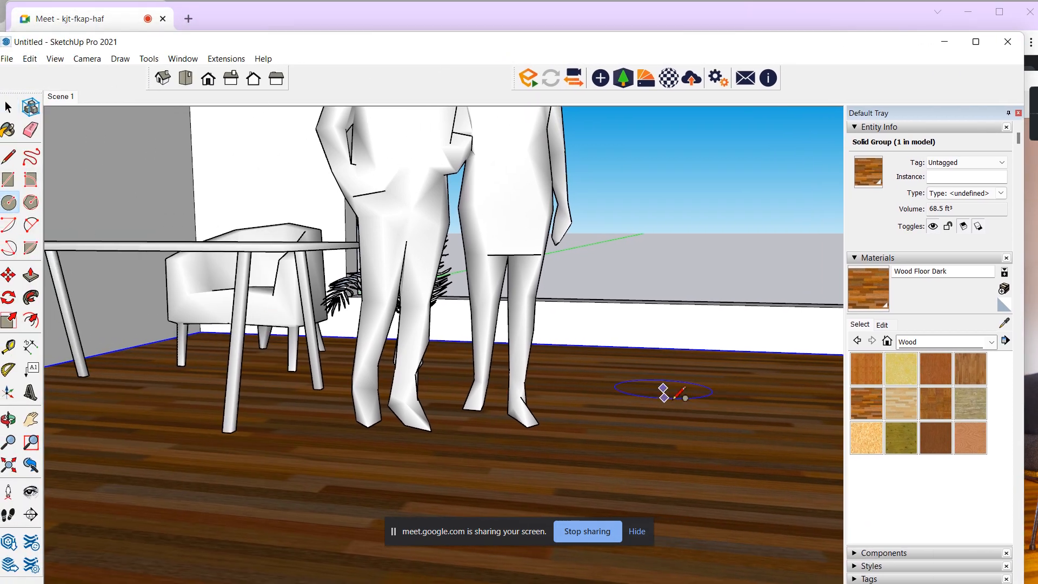
pyautogui.click(672, 389)
pyautogui.press('p')
pyautogui.click(661, 396)
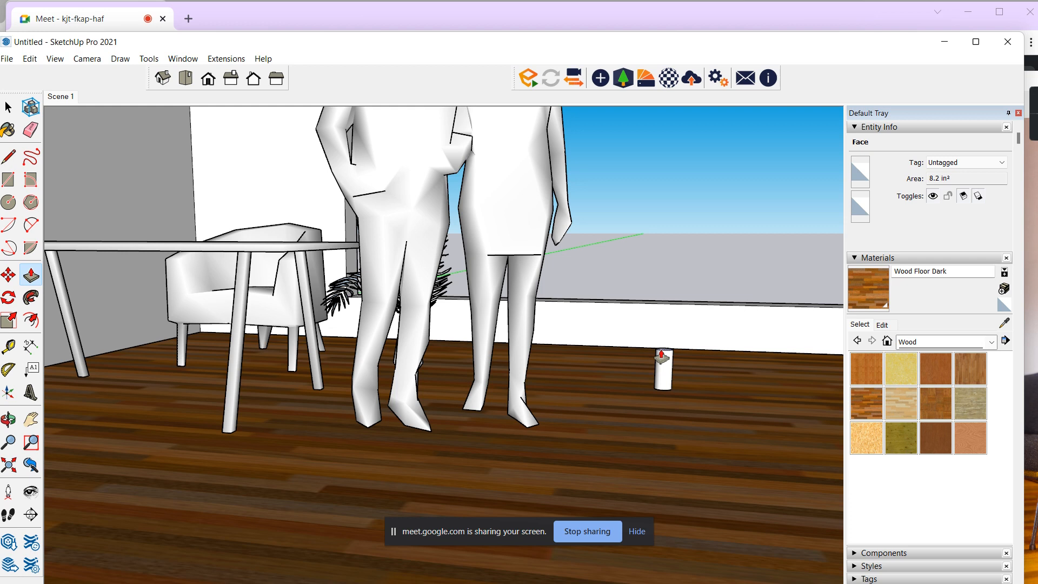
# Select all of the cylinder's geometry and make it a group, with the SketchUp window moved aside to uncover the render.
pyautogui.click(8, 108)
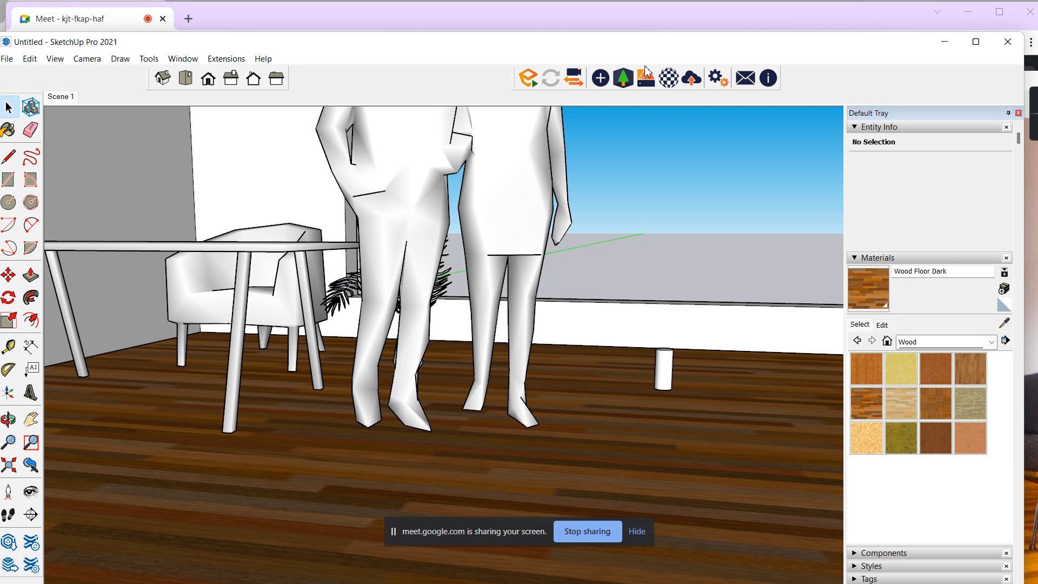
pyautogui.moveTo(659, 50); pyautogui.dragTo(401, 44)
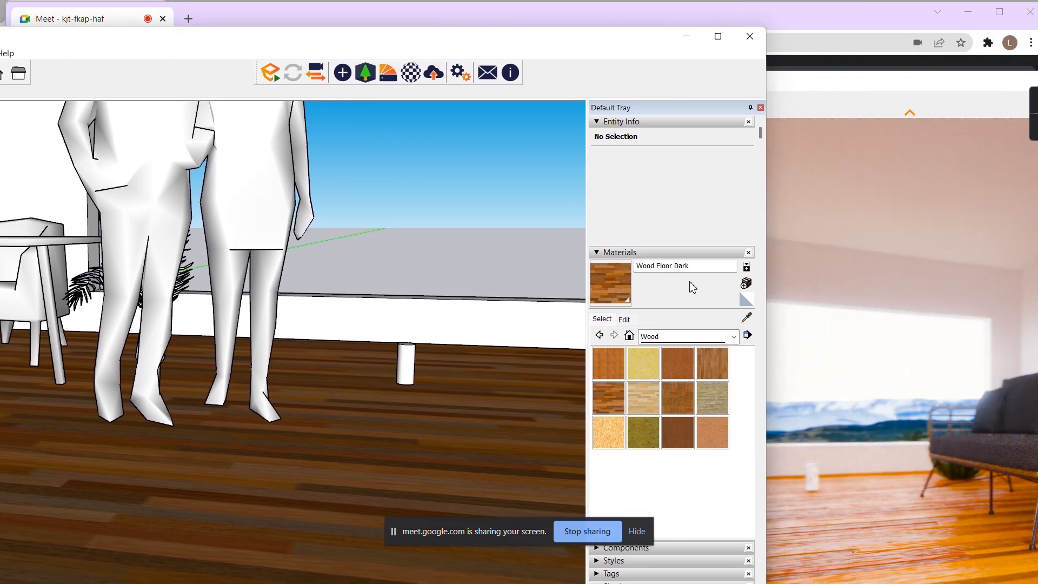
pyautogui.tripleClick(408, 363)
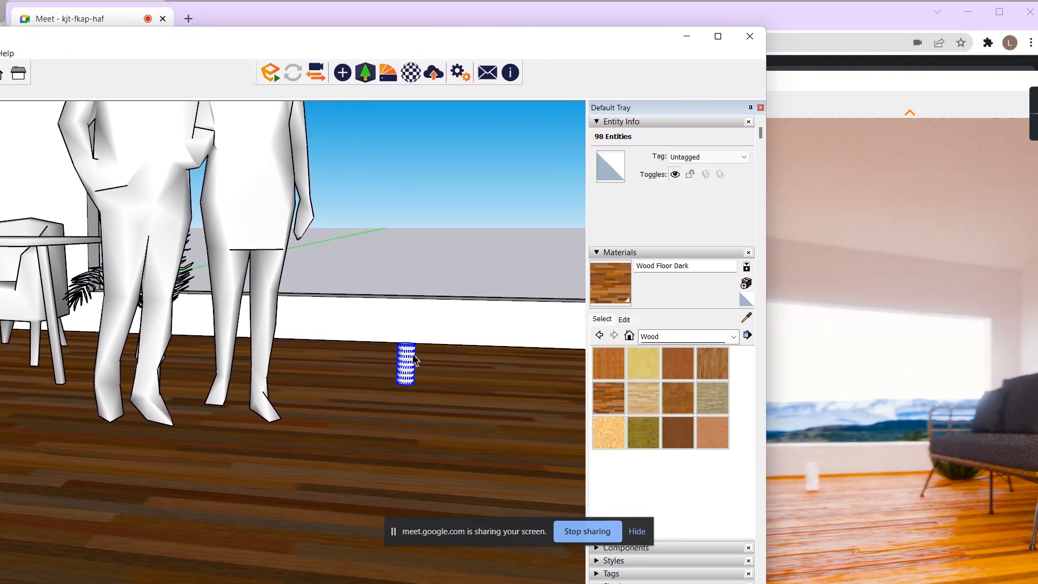
pyautogui.rightClick(415, 360)
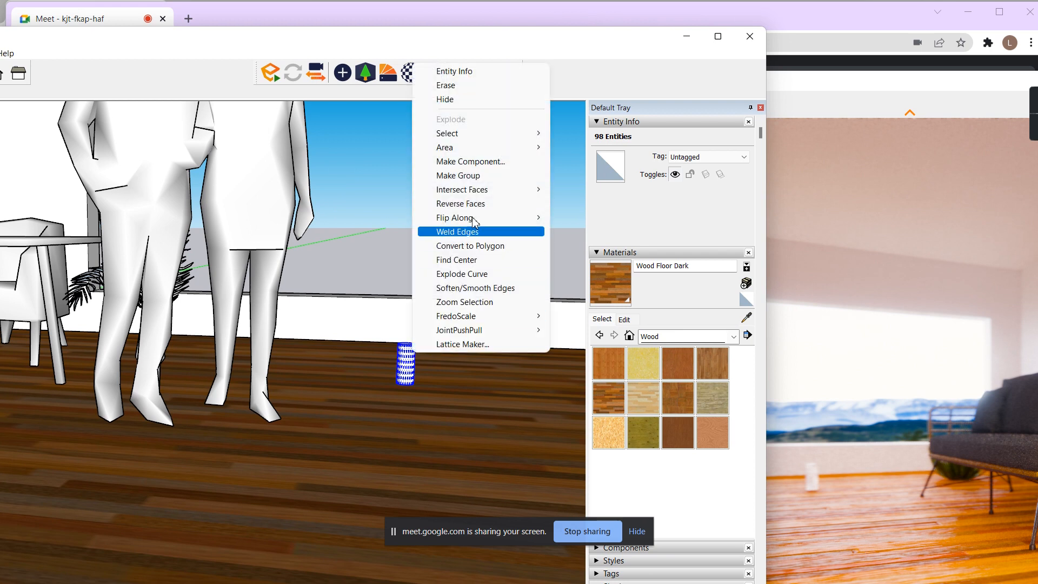
pyautogui.click(476, 179)
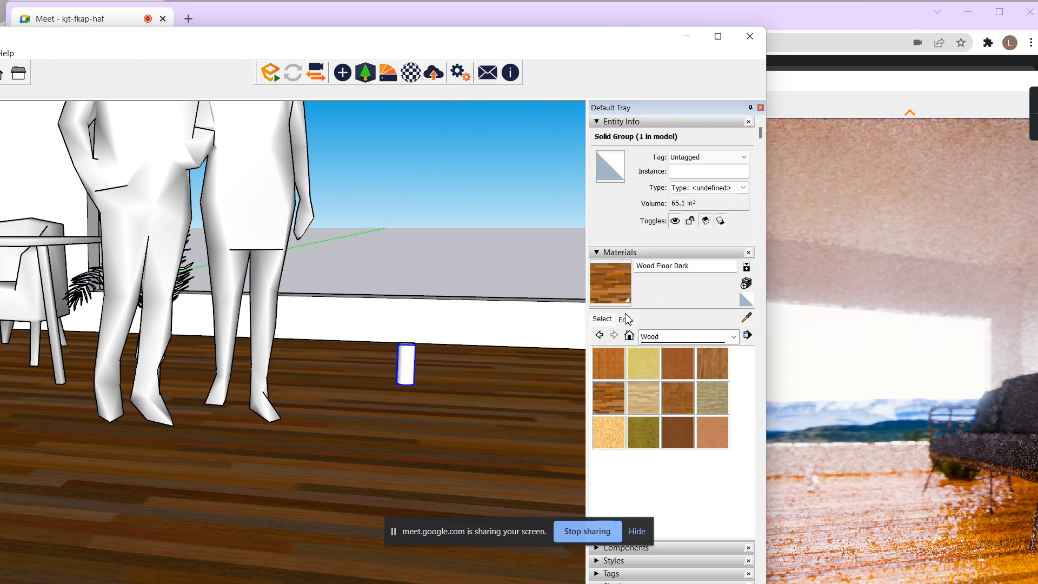
# Switch to the Enscape render, bring the new cylinder on the floor into view, and close the Asset Library.
pyautogui.click(851, 444)
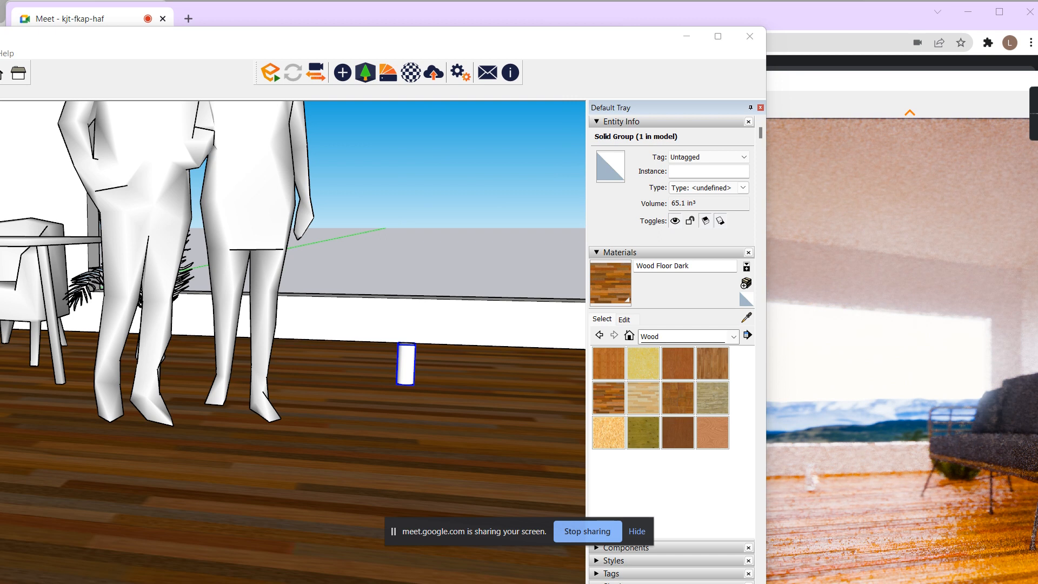
pyautogui.moveTo(816, 449); pyautogui.dragTo(815, 453, button='right')
pyautogui.scroll(4, 814, 453)
pyautogui.scroll(-5, 814, 453)
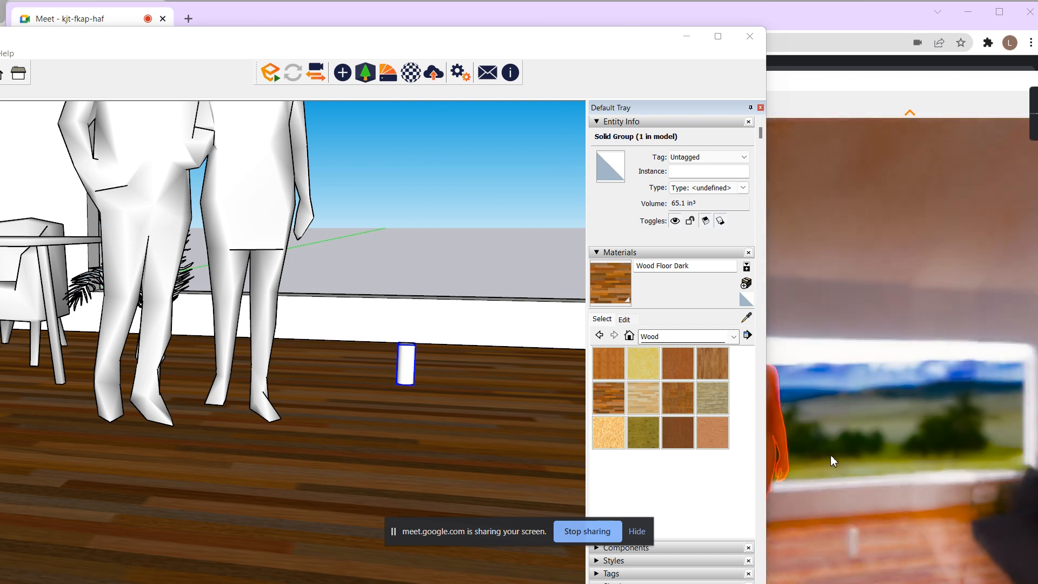
pyautogui.click(855, 463)
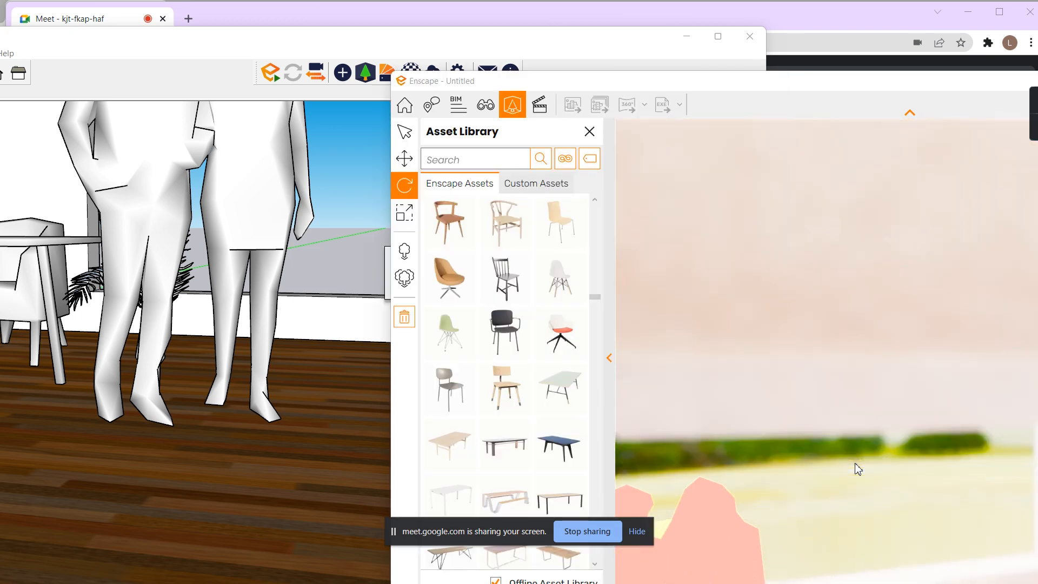
pyautogui.click(405, 132)
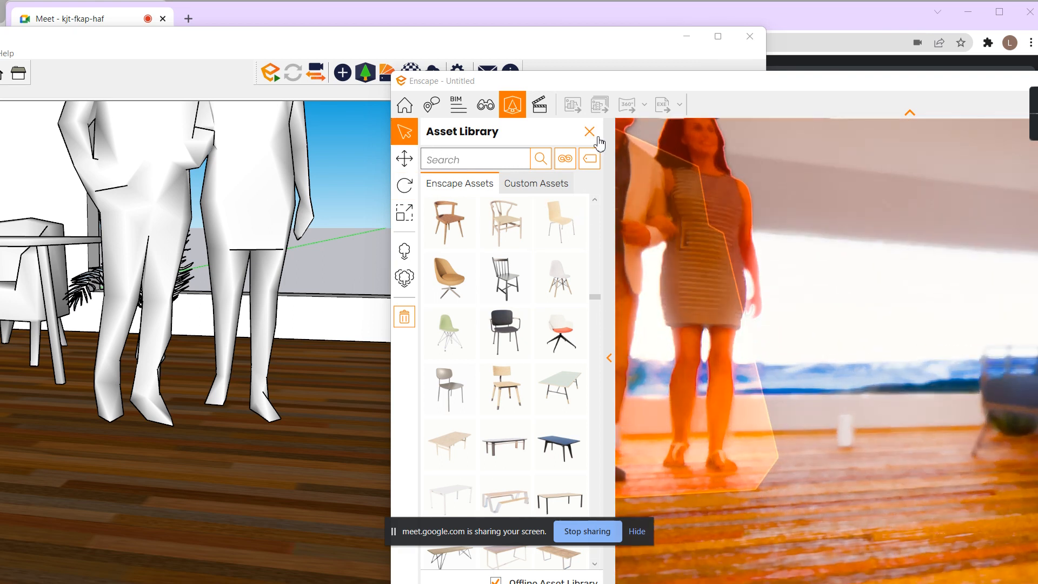
pyautogui.click(596, 136)
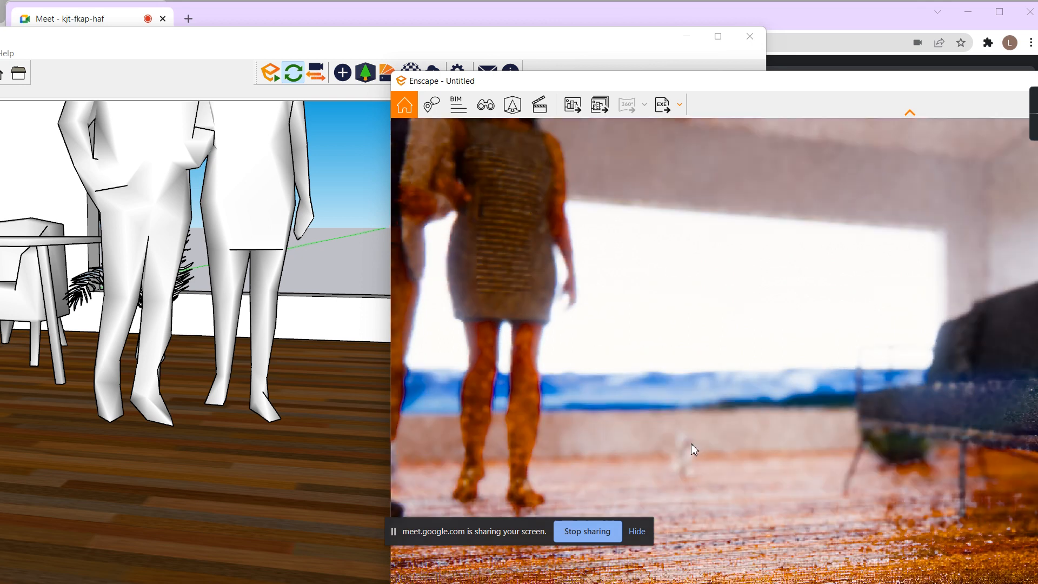
# Move the Enscape window fully into view and reduce the camera's depth of field to 4% in the visual settings.
pyautogui.moveTo(768, 85); pyautogui.dragTo(362, 92)
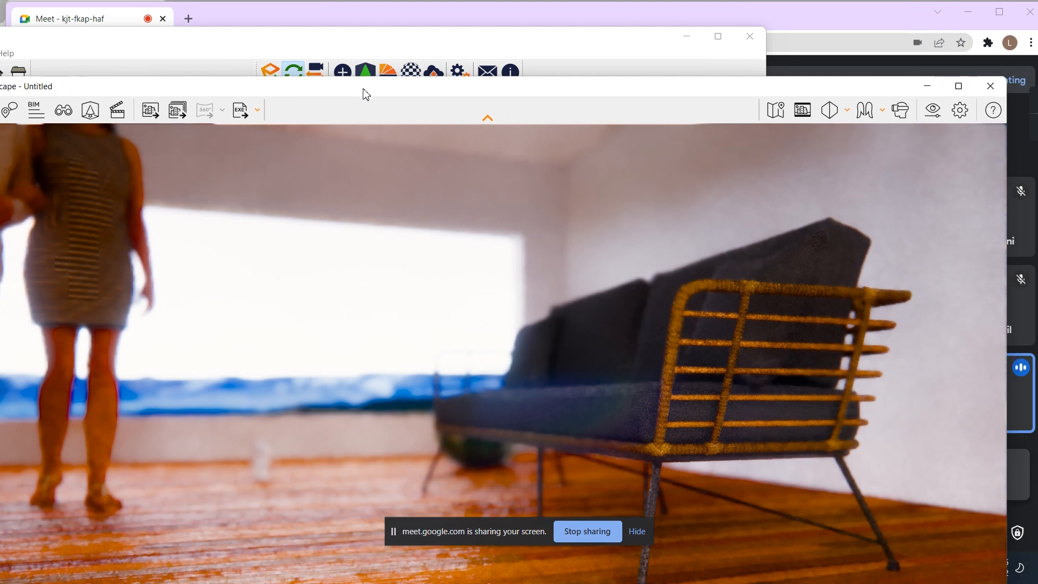
pyautogui.click(939, 111)
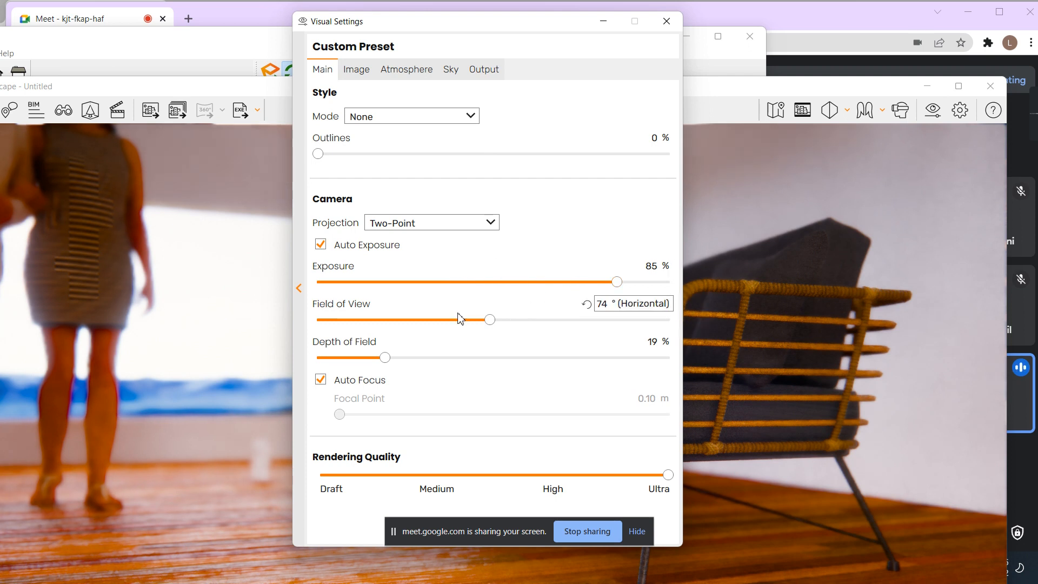
pyautogui.moveTo(384, 359); pyautogui.dragTo(333, 363)
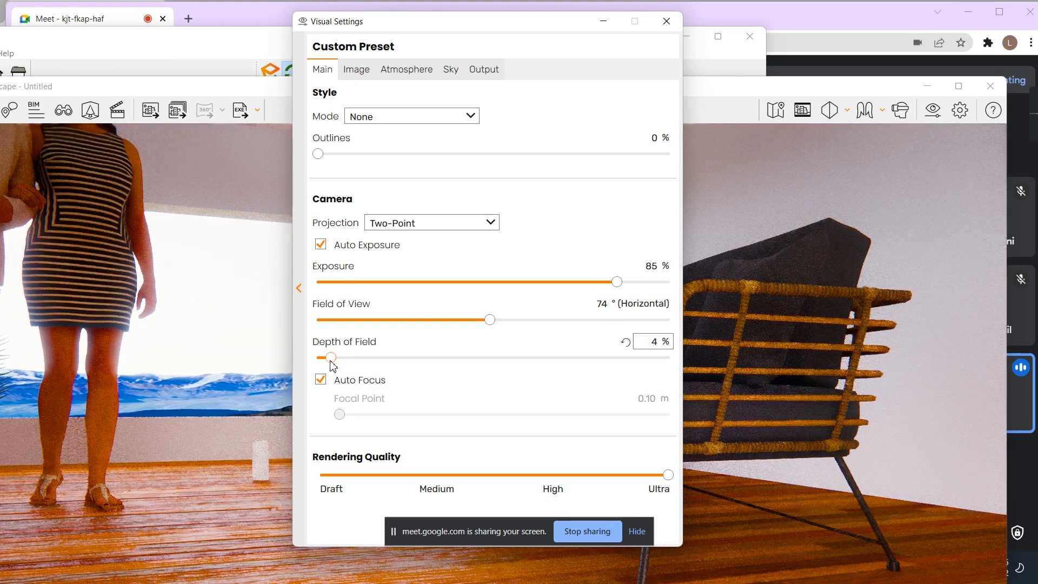
# Close the visual settings and paint the cylinder group on the floor dark red with Color A08 from the Colors collection.
pyautogui.click(666, 21)
pyautogui.moveTo(558, 89); pyautogui.dragTo(774, 103)
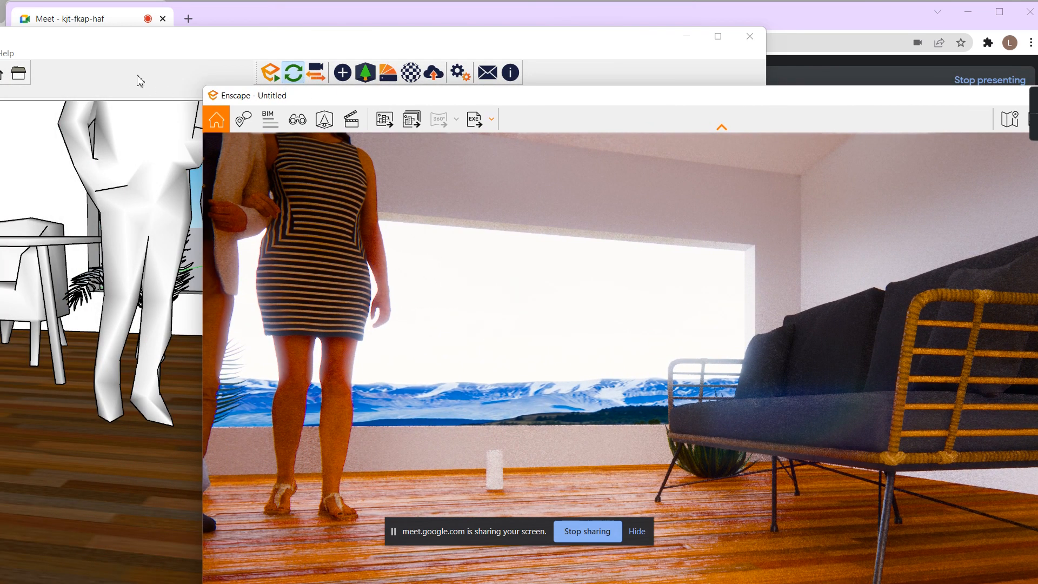
pyautogui.click(145, 59)
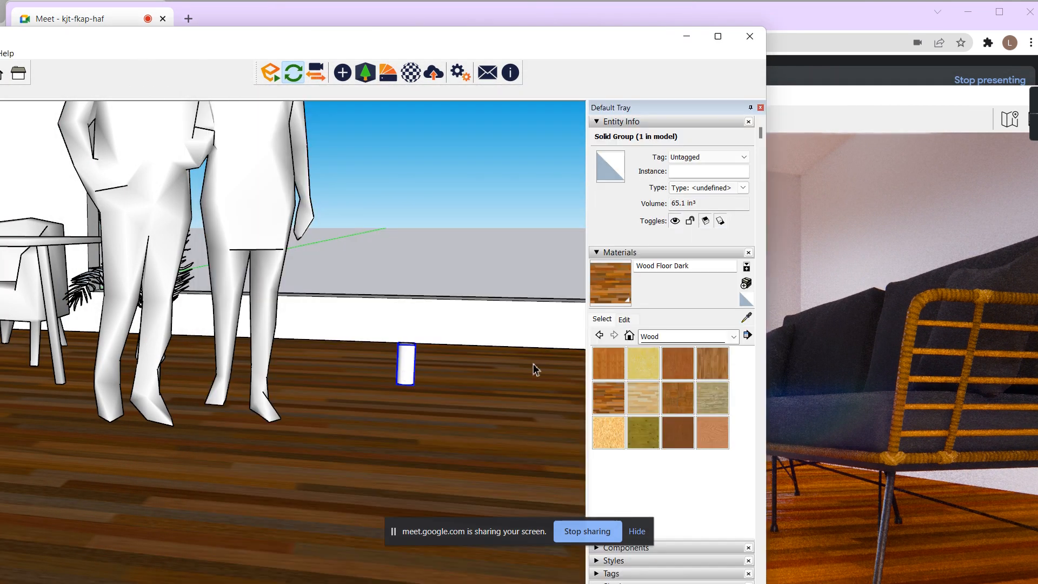
pyautogui.click(658, 338)
pyautogui.scroll(2, 679, 395)
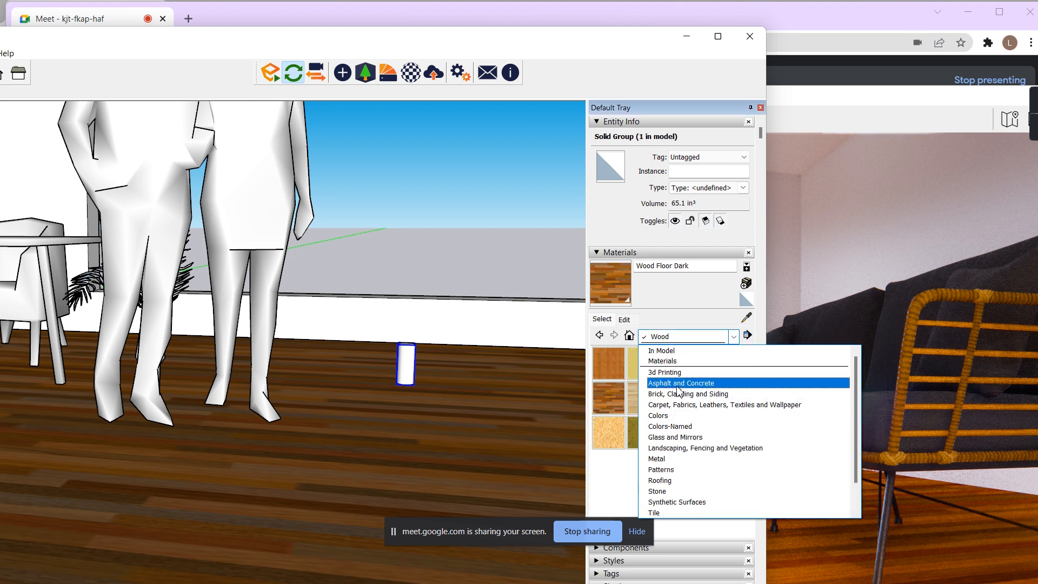
pyautogui.click(674, 415)
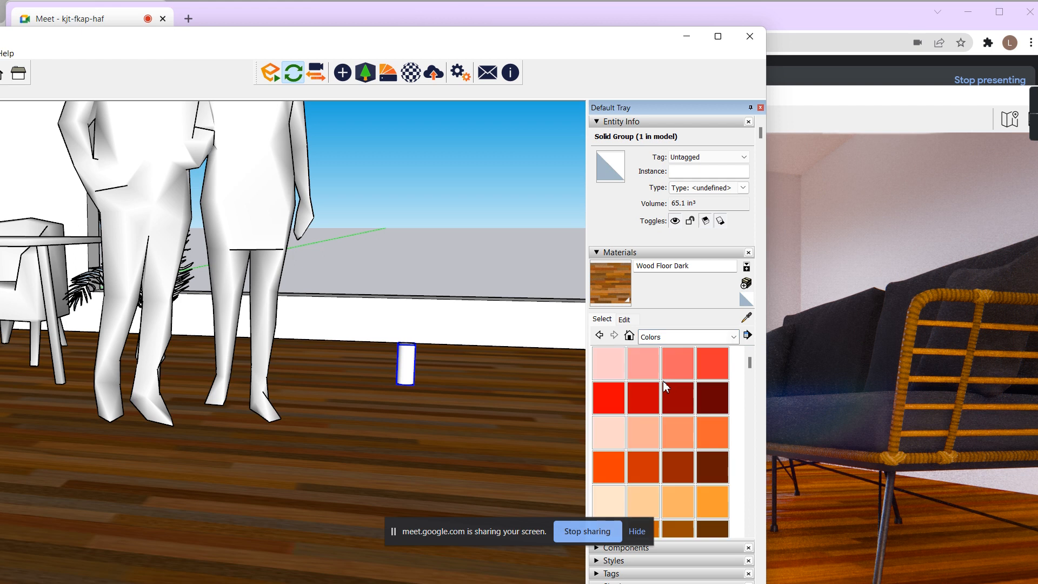
pyautogui.click(710, 398)
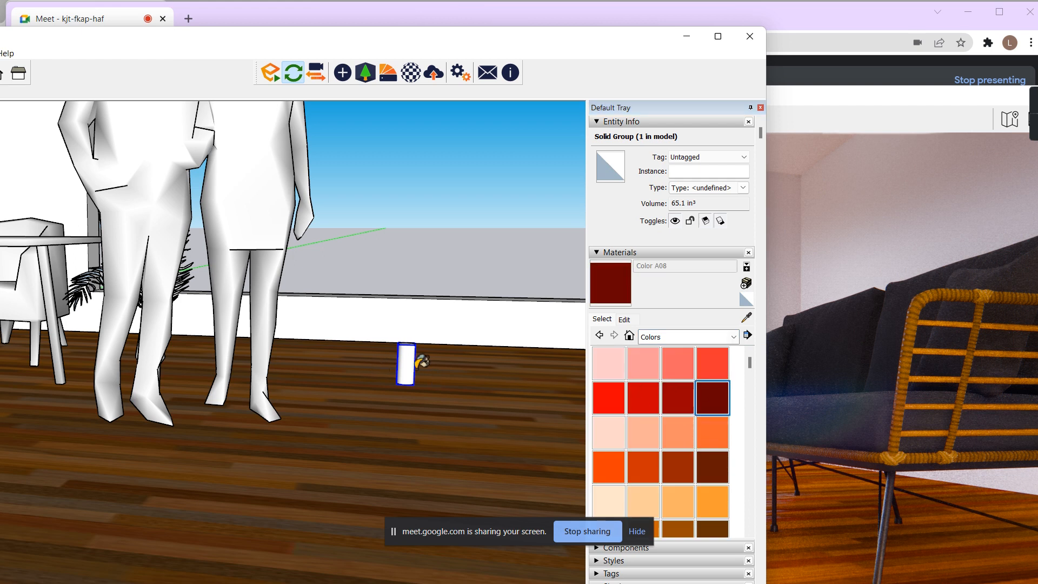
pyautogui.click(412, 361)
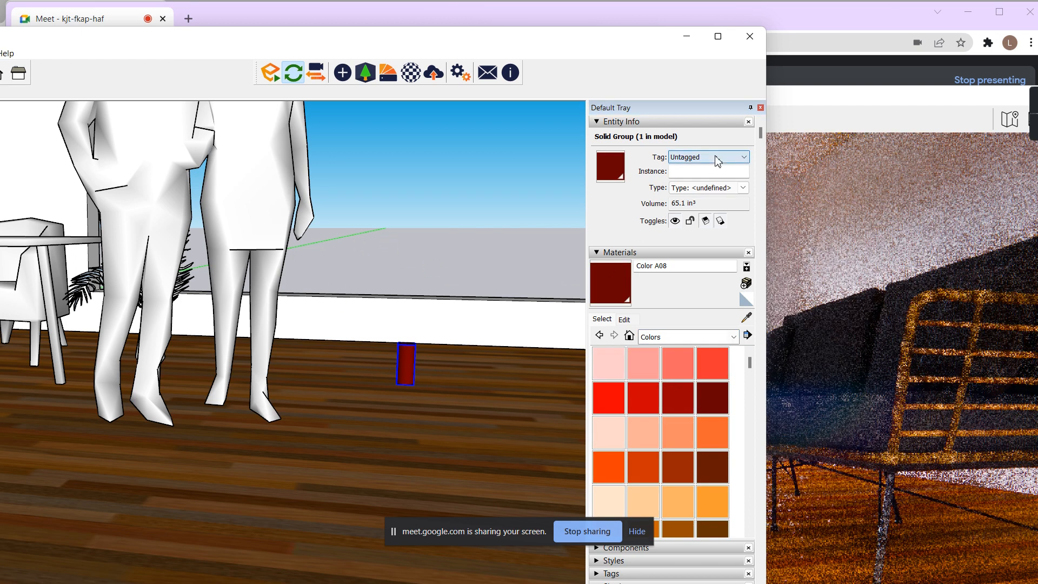
# Open Color A08 in the Enscape Material Editor and arrange the windows so the cylinder's render shows beside it.
pyautogui.click(718, 158)
pyautogui.click(715, 162)
pyautogui.click(652, 267)
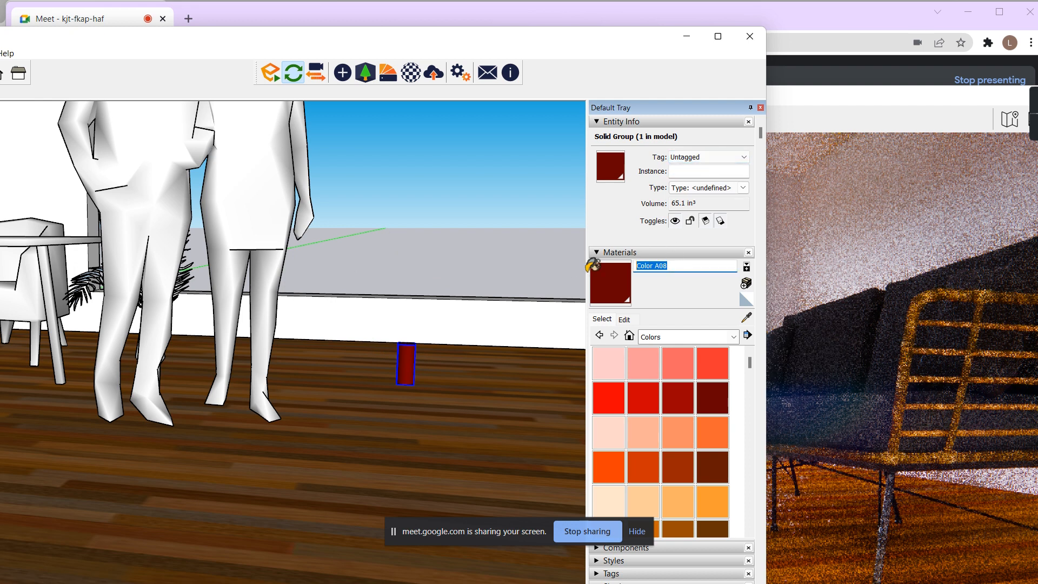
pyautogui.click(410, 74)
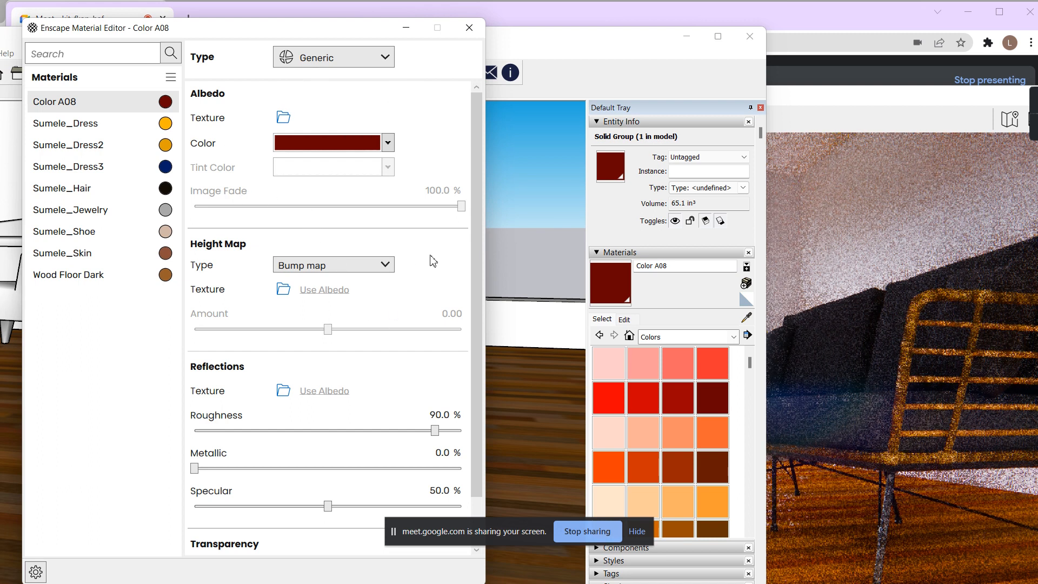
pyautogui.moveTo(479, 316); pyautogui.dragTo(479, 358)
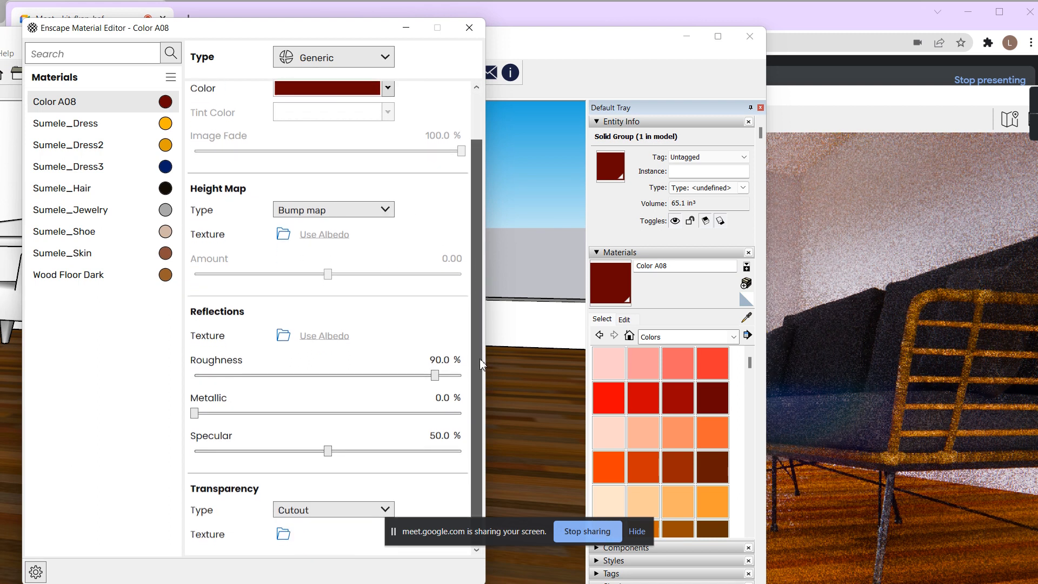
pyautogui.moveTo(558, 48)
pyautogui.mouseDown()
pyautogui.moveTo(578, 47)
pyautogui.moveTo(388, 46)
pyautogui.mouseUp()
pyautogui.moveTo(662, 104); pyautogui.dragTo(844, 96)
pyautogui.moveTo(337, 35); pyautogui.dragTo(266, 35)
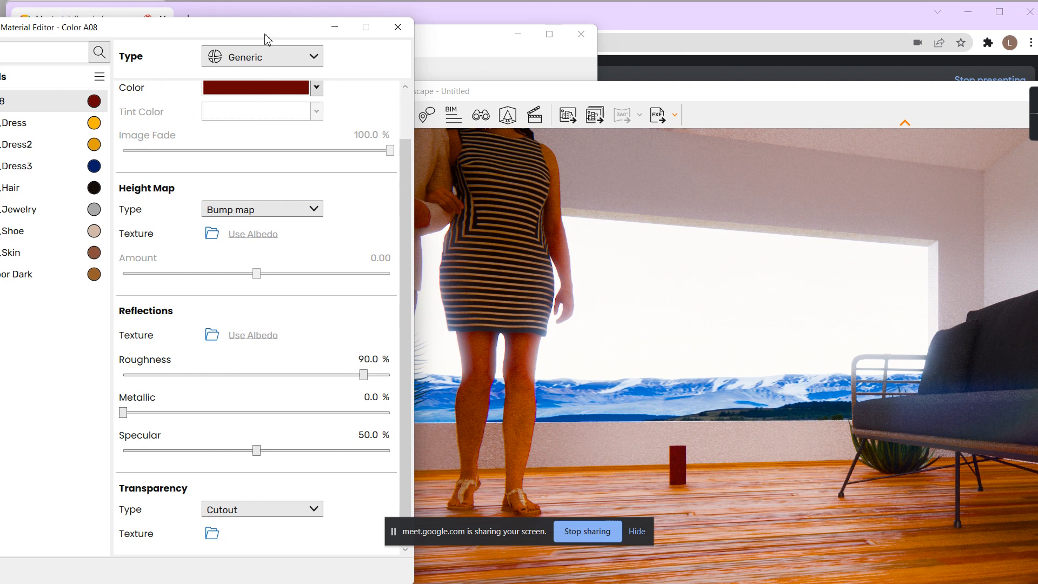
# Adjust the reflections of Color A08 to 30% roughness and 60.1% metallic, trying several other values along the way.
pyautogui.moveTo(372, 375)
pyautogui.mouseDown()
pyautogui.moveTo(88, 370)
pyautogui.moveTo(110, 371)
pyautogui.mouseUp()
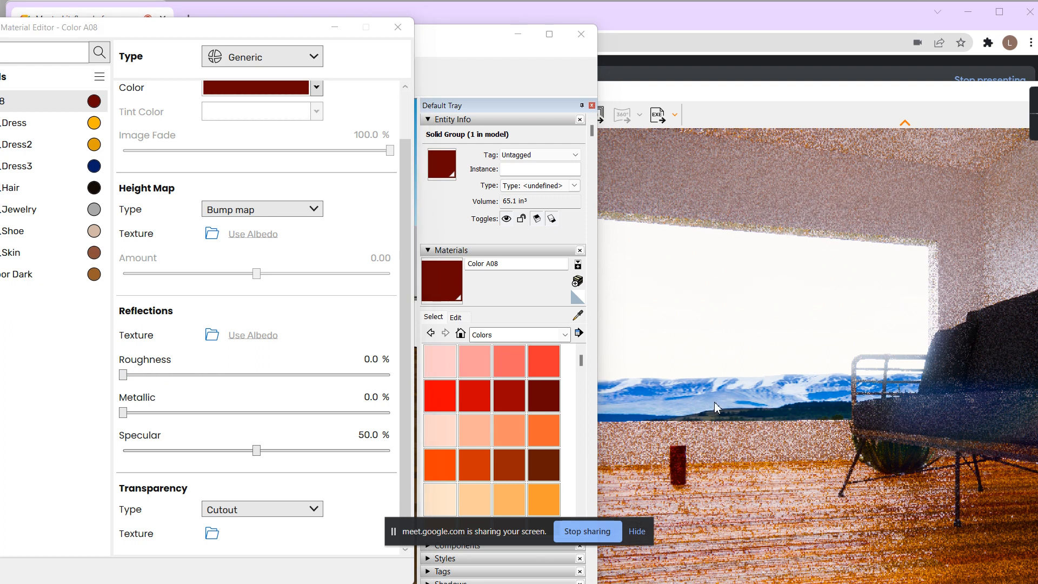
pyautogui.moveTo(123, 375); pyautogui.dragTo(199, 378)
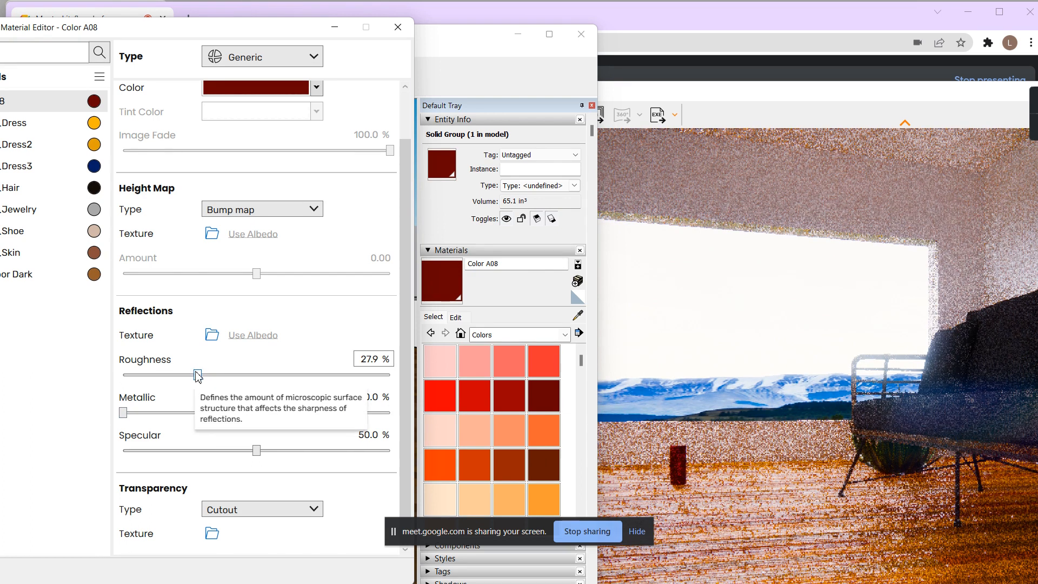
pyautogui.moveTo(198, 374); pyautogui.dragTo(299, 377)
pyautogui.moveTo(124, 412); pyautogui.dragTo(433, 419)
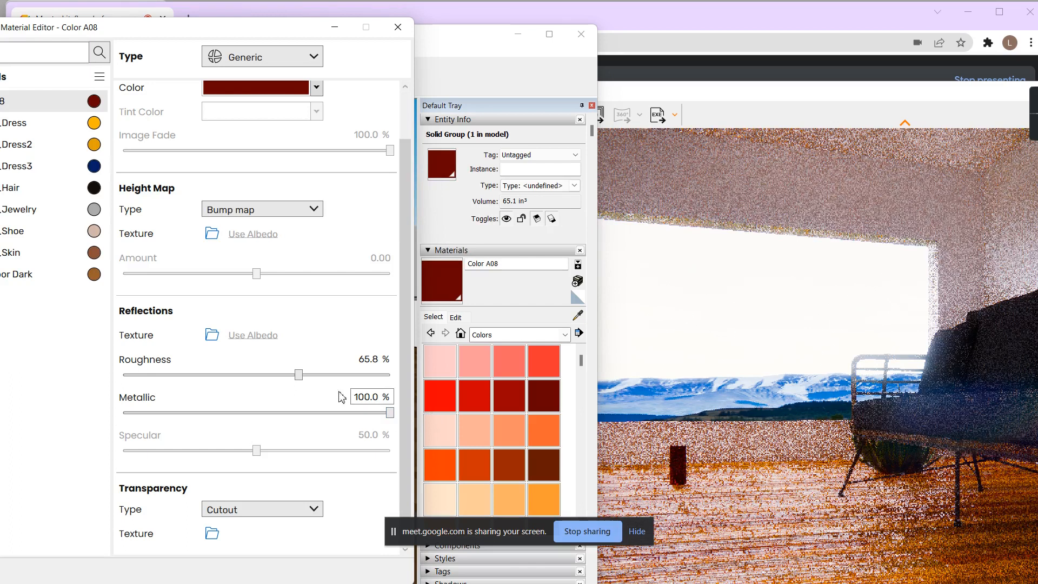
pyautogui.moveTo(299, 375); pyautogui.dragTo(63, 378)
pyautogui.moveTo(390, 414); pyautogui.dragTo(283, 420)
# Change the material type of Color A08 to Self-illuminated and set its luminance to 7,092 cd/m².
pyautogui.click(266, 57)
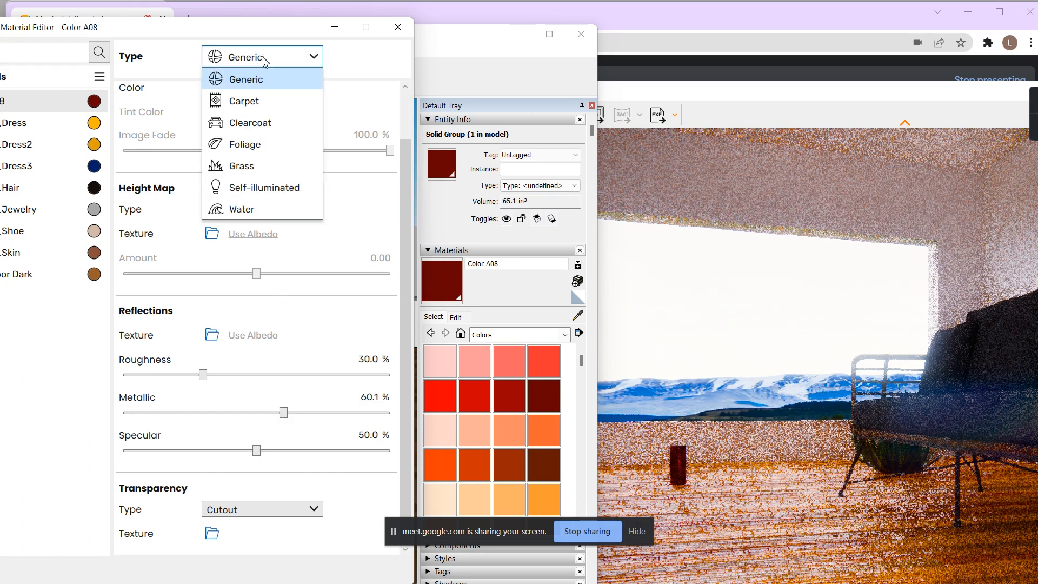
pyautogui.click(263, 189)
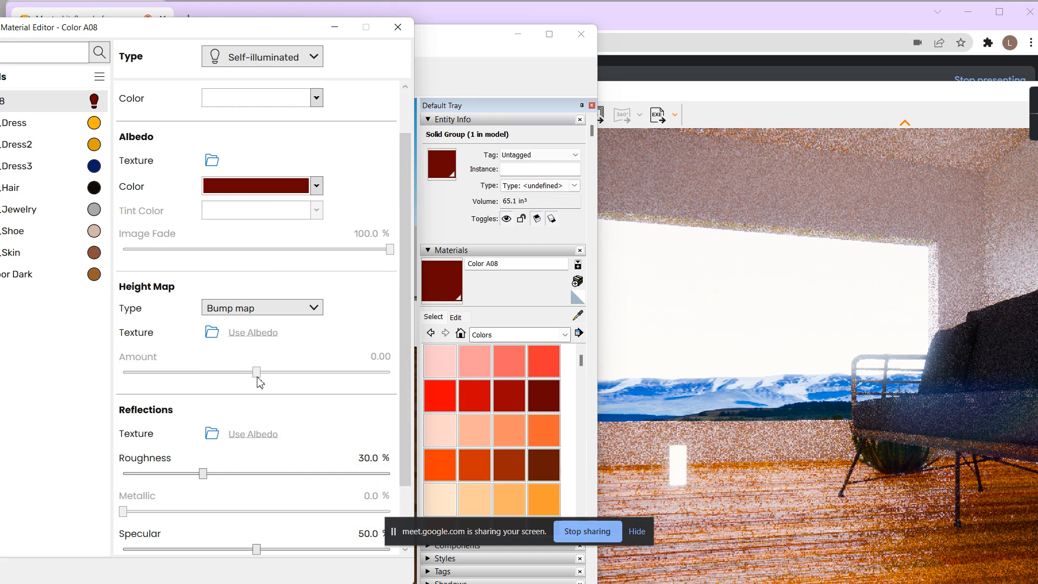
pyautogui.scroll(-3, 308, 376)
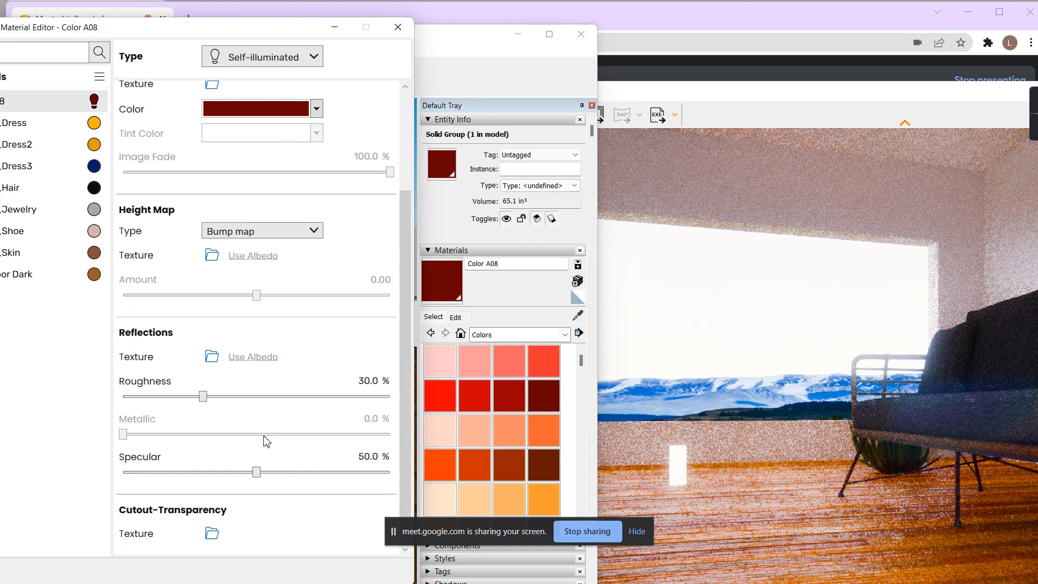
pyautogui.scroll(5, 267, 442)
pyautogui.moveTo(321, 133); pyautogui.dragTo(356, 137)
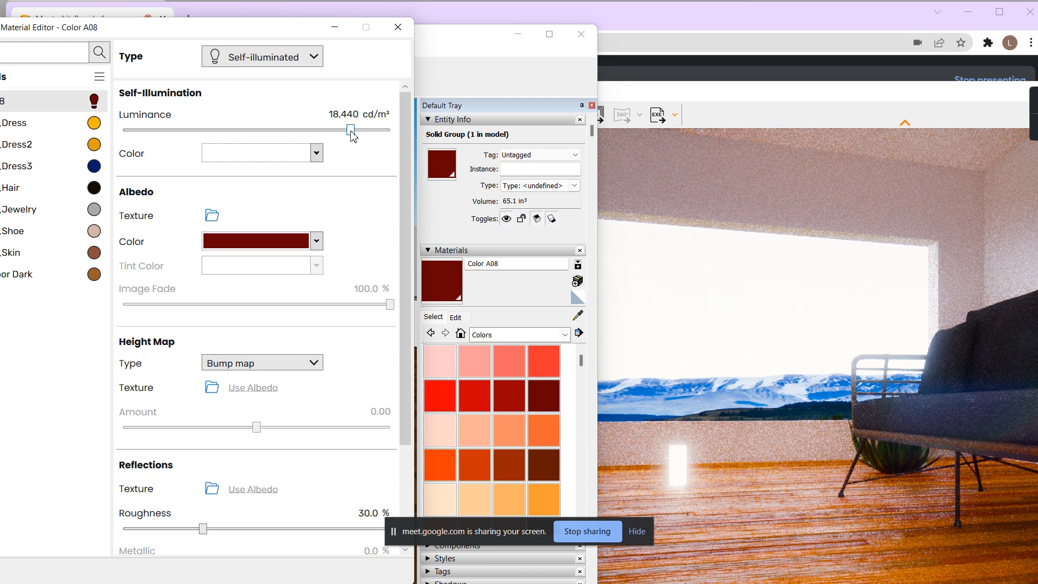
pyautogui.moveTo(352, 136); pyautogui.dragTo(331, 134)
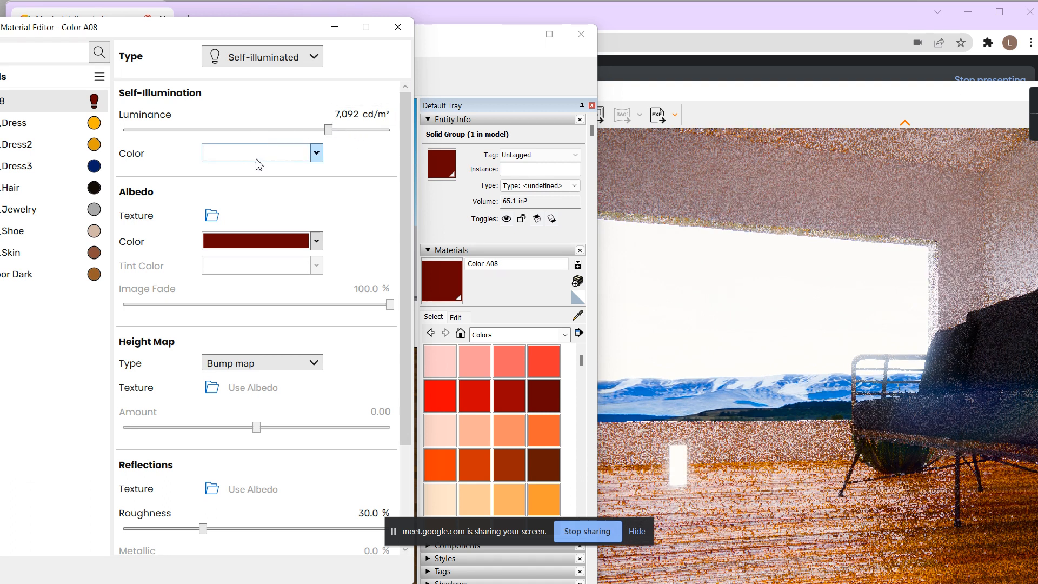
# Try red as the cylinder material's self-illumination color and replace it with bright green.
pyautogui.click(317, 154)
pyautogui.click(318, 155)
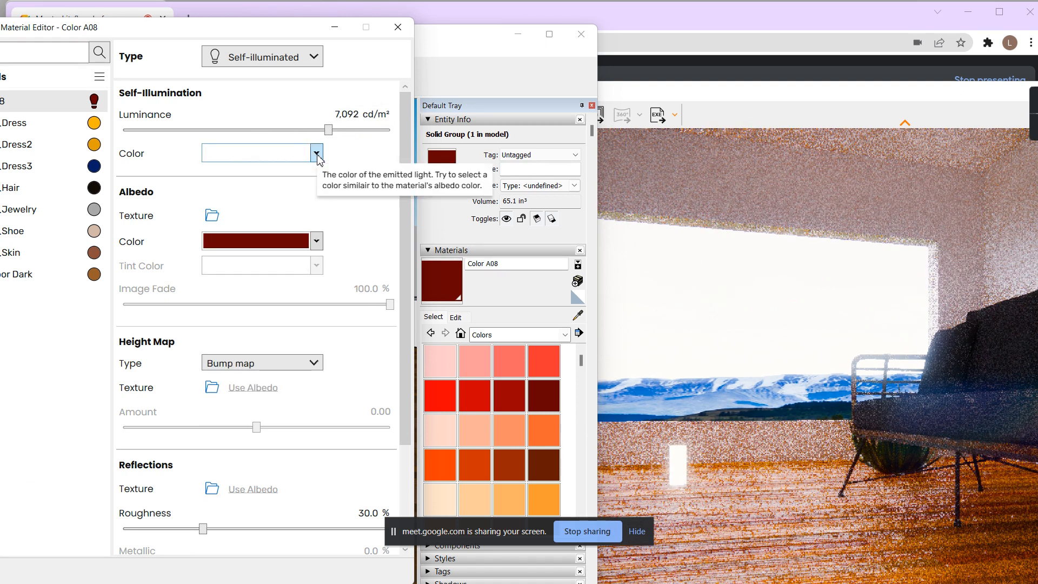
pyautogui.click(317, 154)
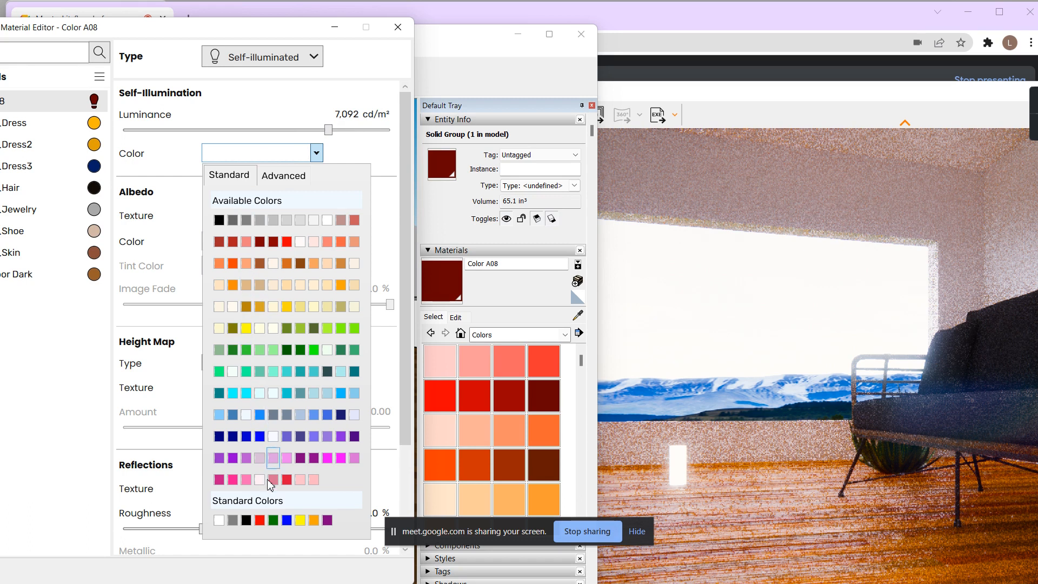
pyautogui.click(260, 520)
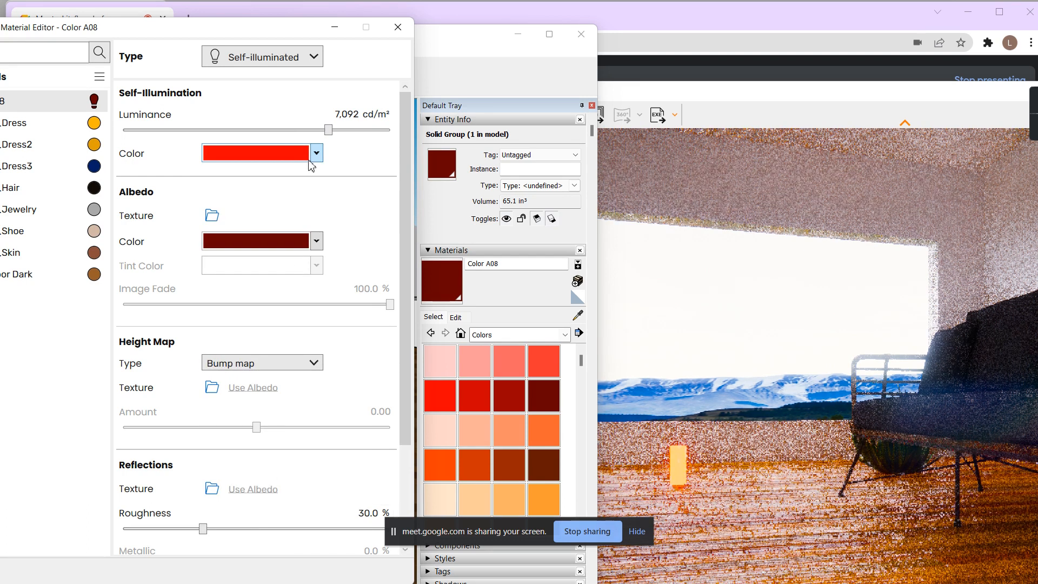
pyautogui.click(316, 155)
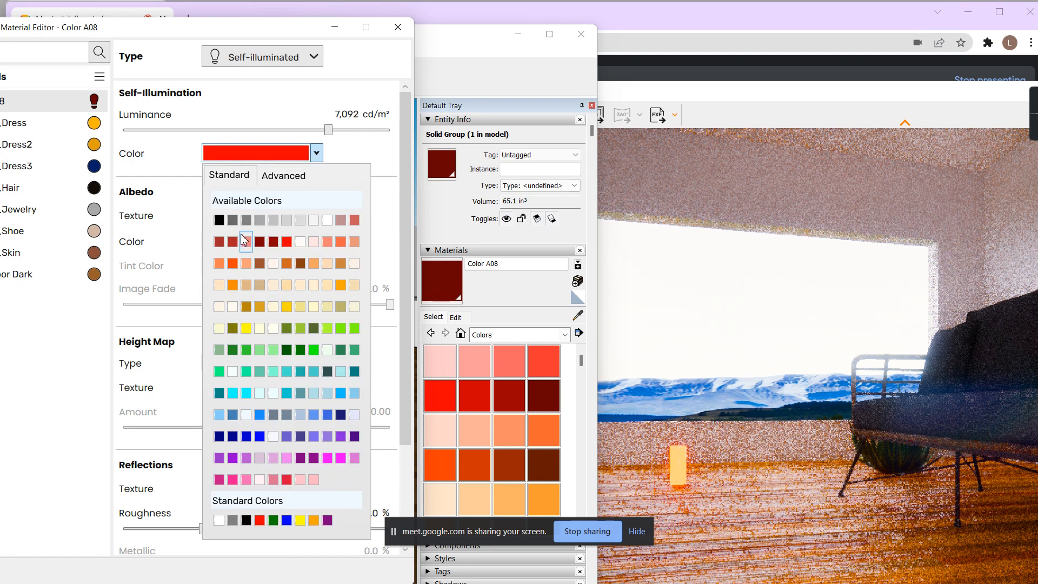
pyautogui.click(314, 349)
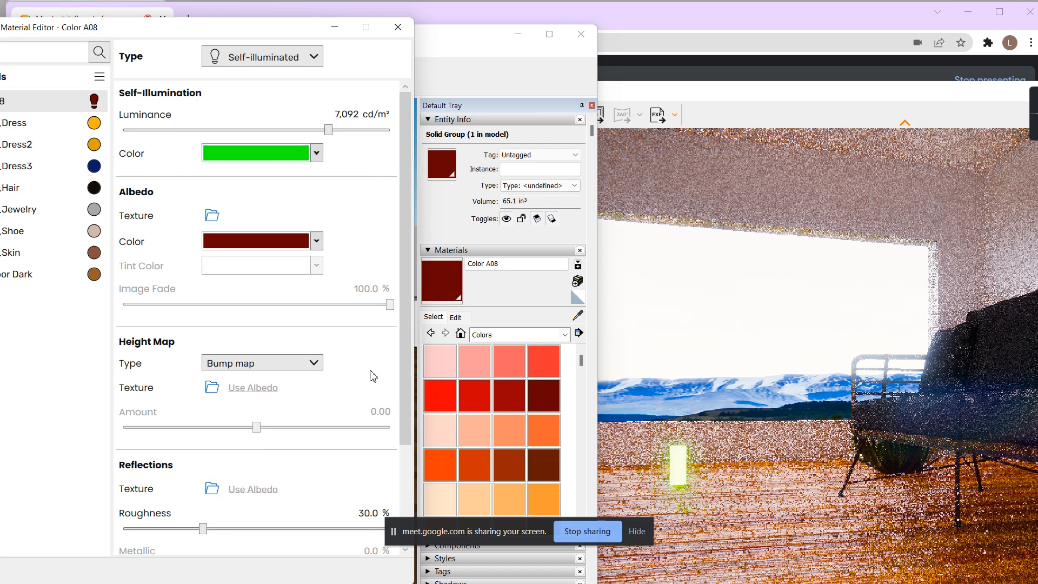
# Examine the glowing cylinder in the Enscape render from higher, lower and closer viewpoints.
pyautogui.click(698, 87)
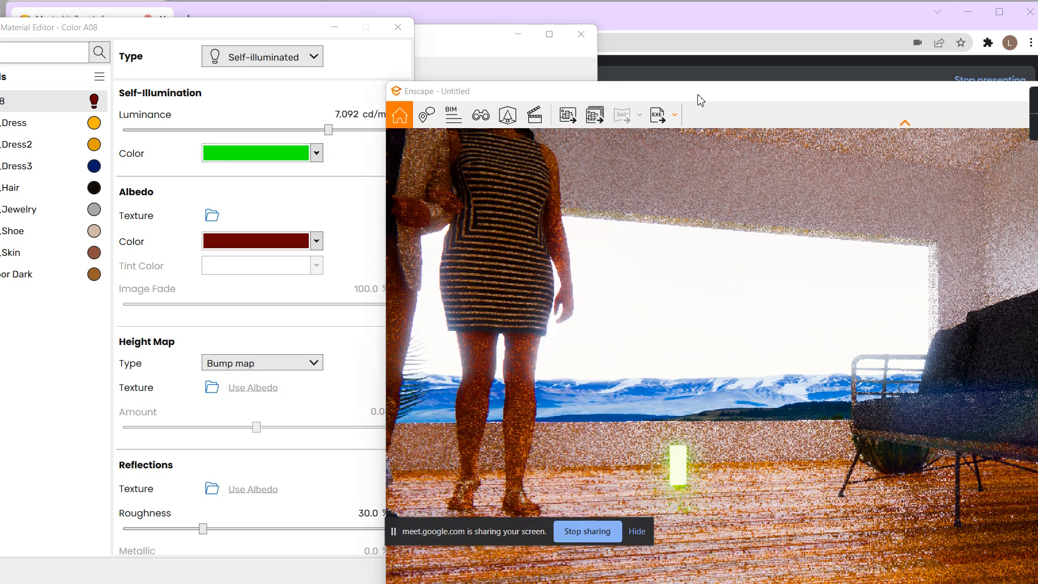
pyautogui.moveTo(698, 453); pyautogui.dragTo(697, 487)
pyautogui.press('e')
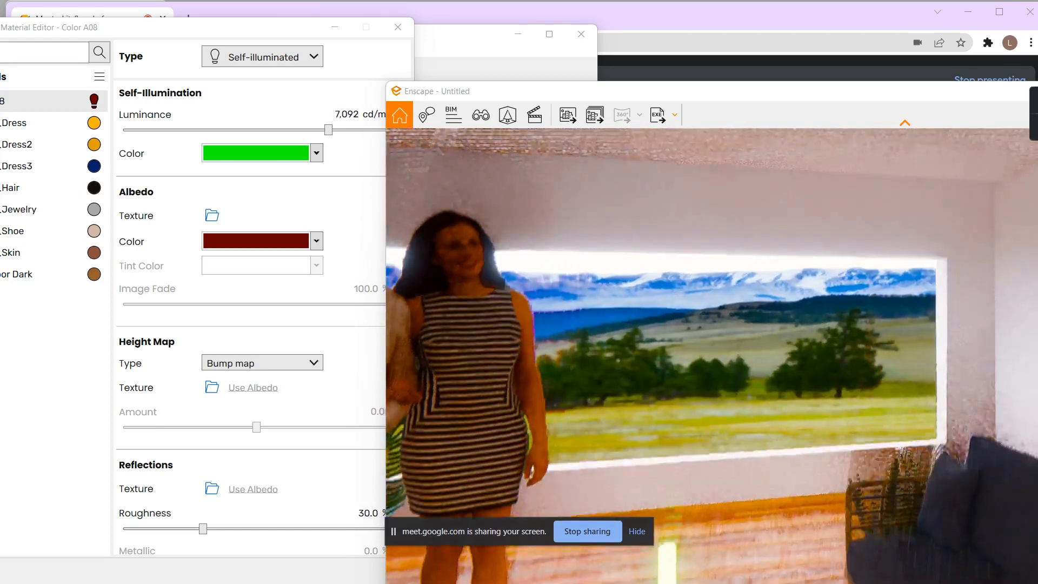
pyautogui.press('q')
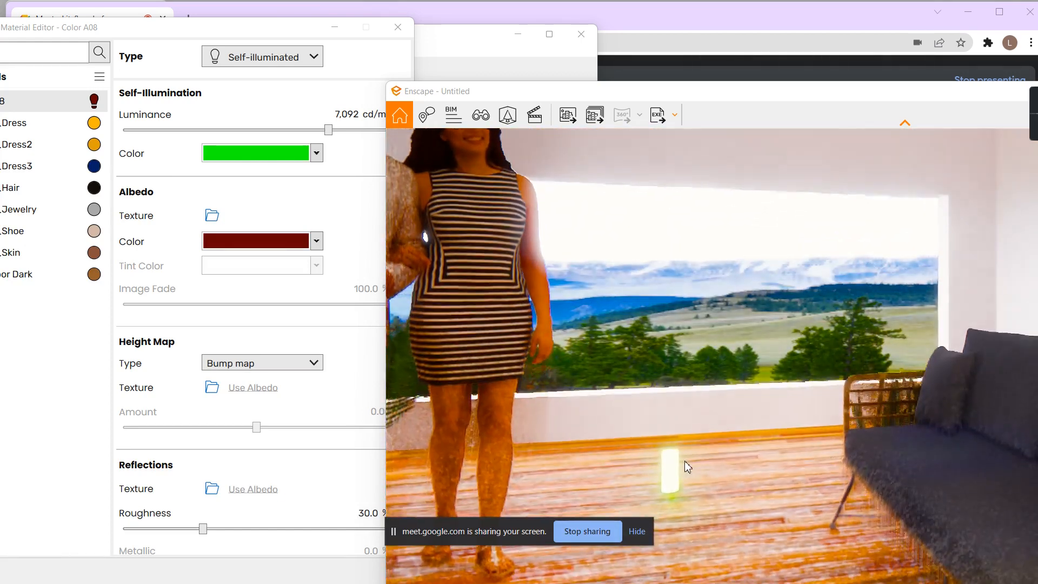
pyautogui.press('w')
pyautogui.moveTo(684, 461); pyautogui.dragTo(680, 456)
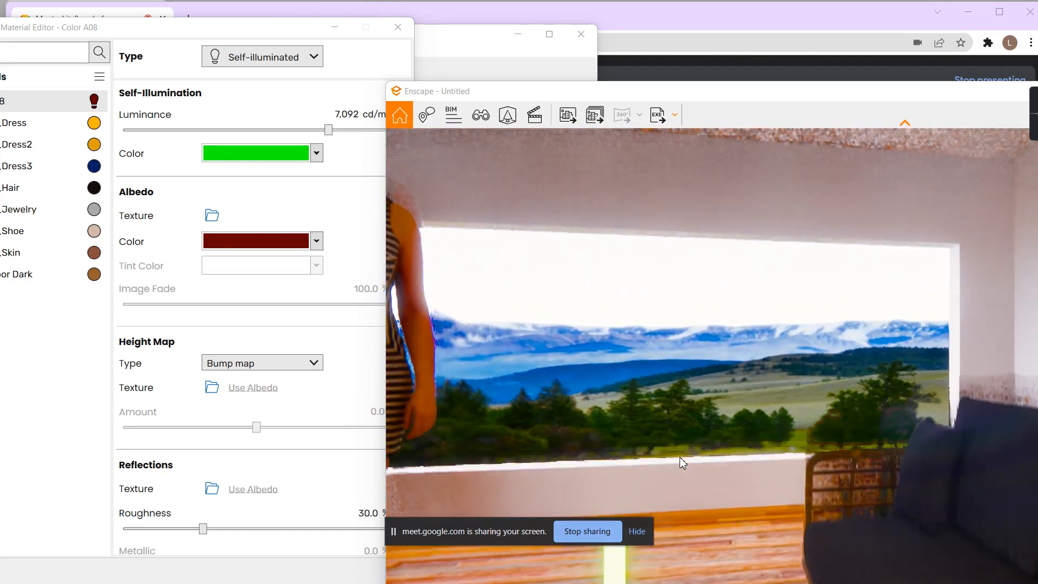
pyautogui.press('e')
pyautogui.press('q')
pyautogui.press('w')
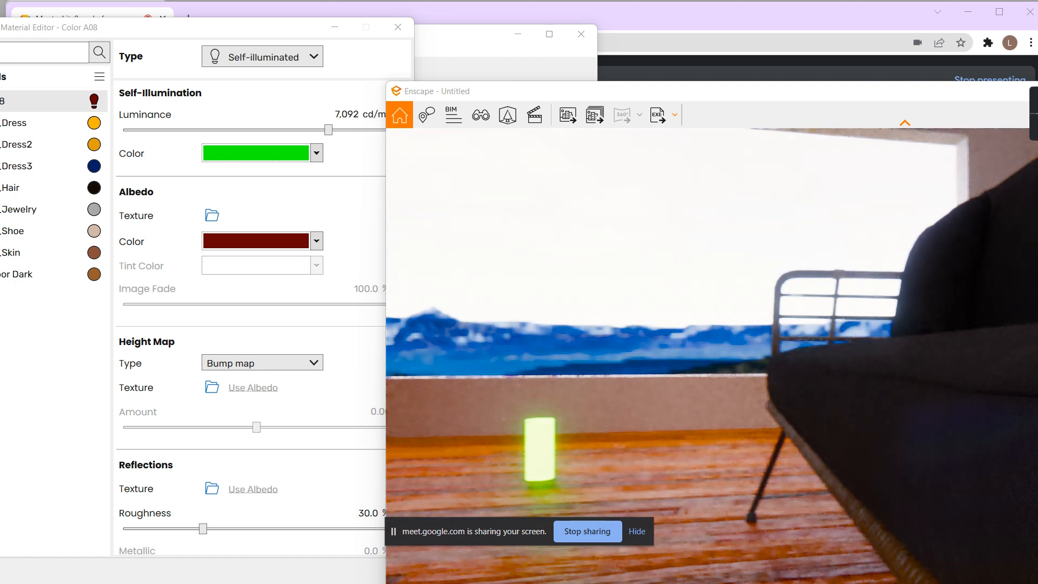
# Maximize the Enscape render and shift the time of day to night with the couple, cylinder and sofa in view.
pyautogui.moveTo(802, 92); pyautogui.dragTo(495, 63)
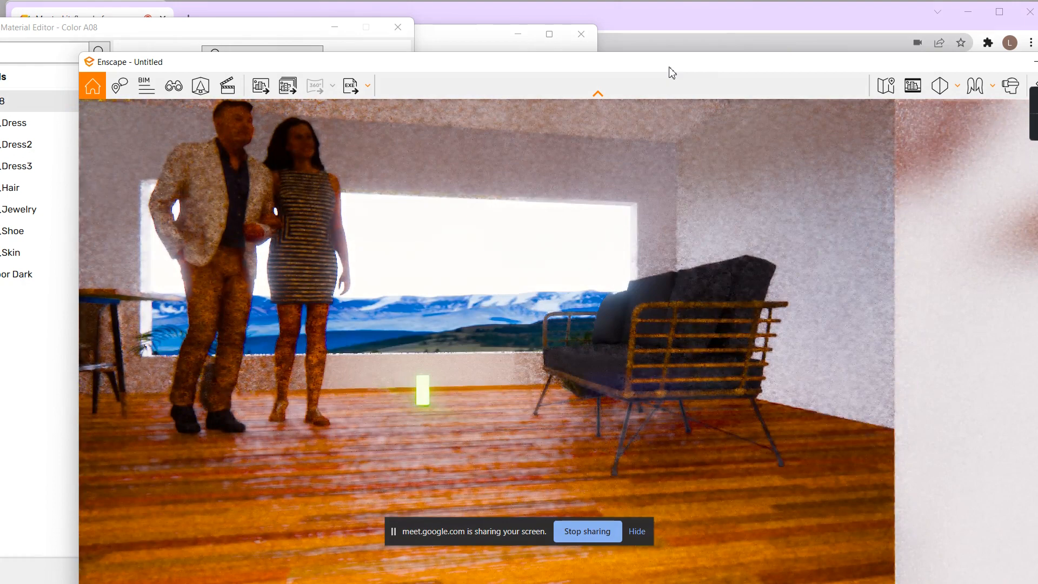
pyautogui.doubleClick(667, 62)
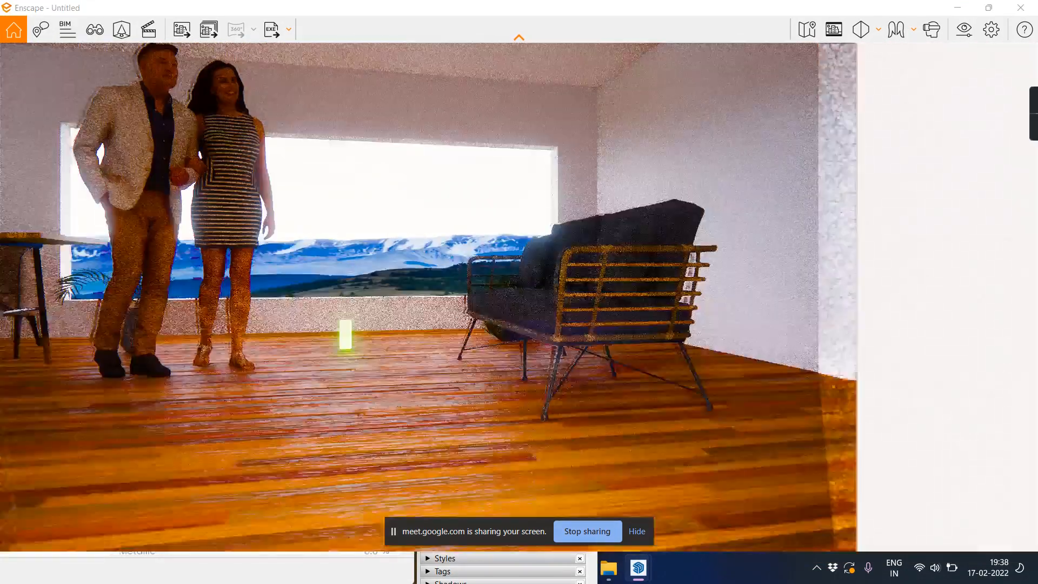
pyautogui.moveTo(519, 297)
pyautogui.mouseDown(button='right')
pyautogui.moveTo(514, 233)
pyautogui.moveTo(522, 314)
pyautogui.mouseUp(button='right')
pyautogui.moveTo(433, 360); pyautogui.dragTo(333, 361, button='right')
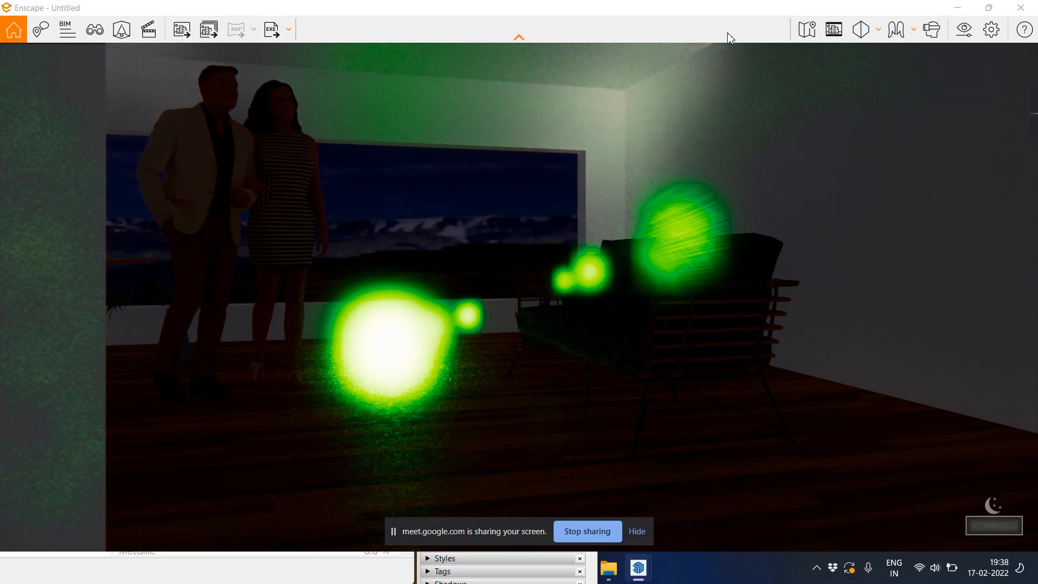
# Restore the smaller render window beside the Material Editor and lower the luminance of Color A08 to 37 cd/m².
pyautogui.click(992, 8)
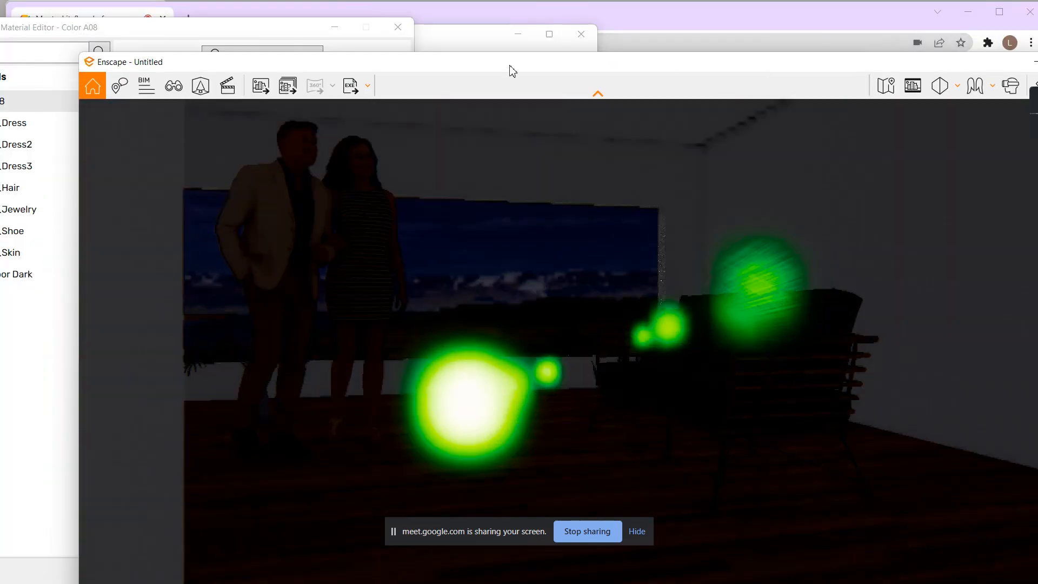
pyautogui.moveTo(486, 65); pyautogui.dragTo(592, 66)
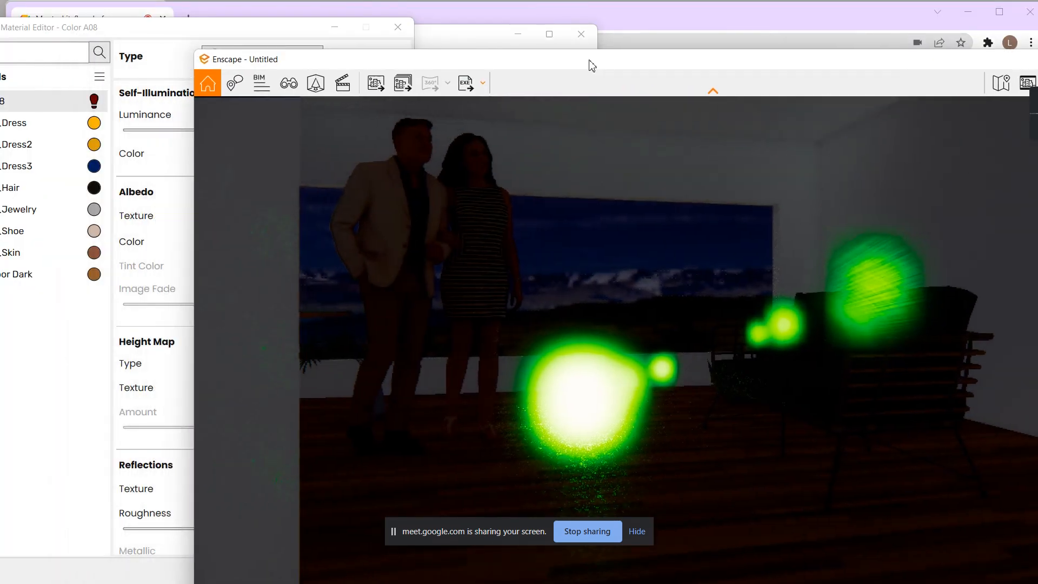
pyautogui.click(251, 36)
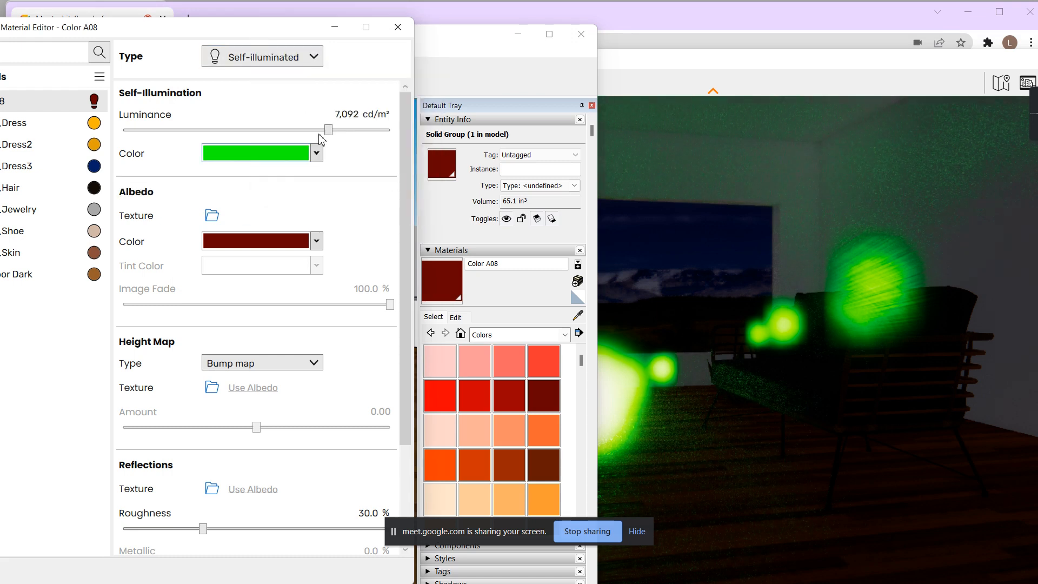
pyautogui.moveTo(328, 130); pyautogui.dragTo(206, 133)
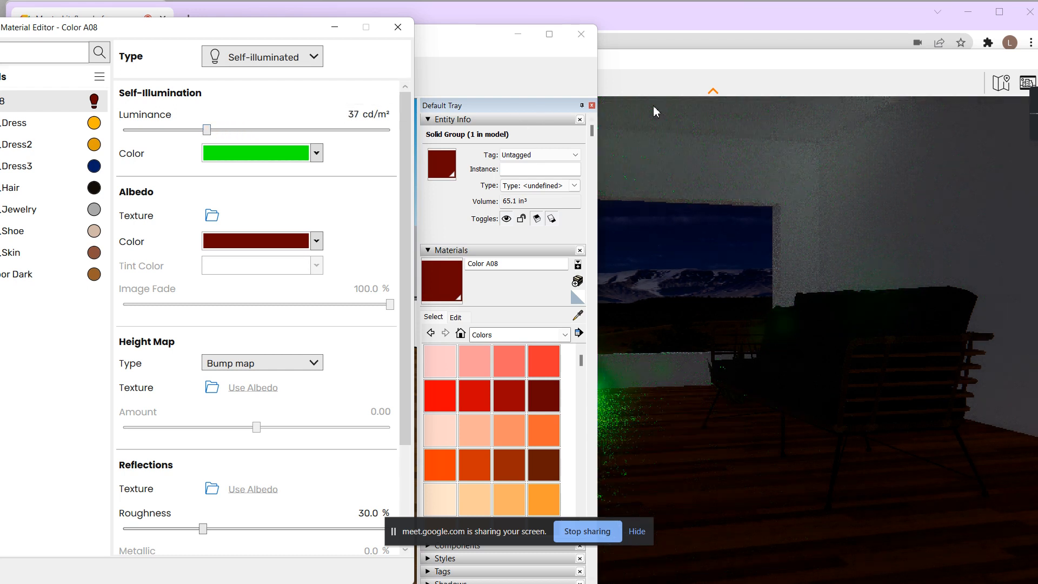
# Lower the self-illumination luminance of Color A08 to 10 cd/m² with the glowing cylinder in view in the render.
pyautogui.click(666, 69)
pyautogui.moveTo(633, 68); pyautogui.dragTo(778, 68)
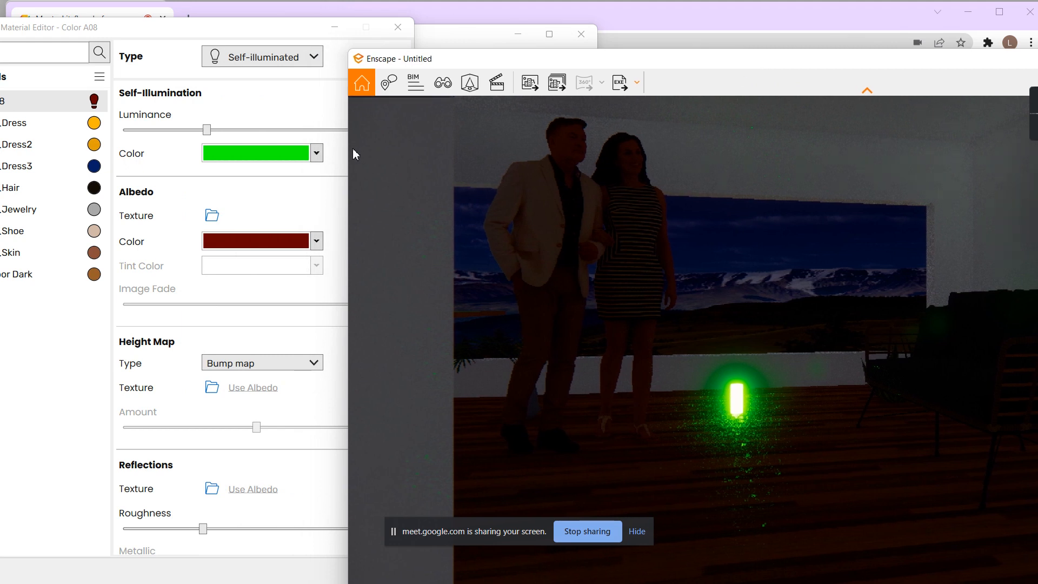
pyautogui.click(208, 132)
pyautogui.moveTo(207, 131); pyautogui.dragTo(180, 134)
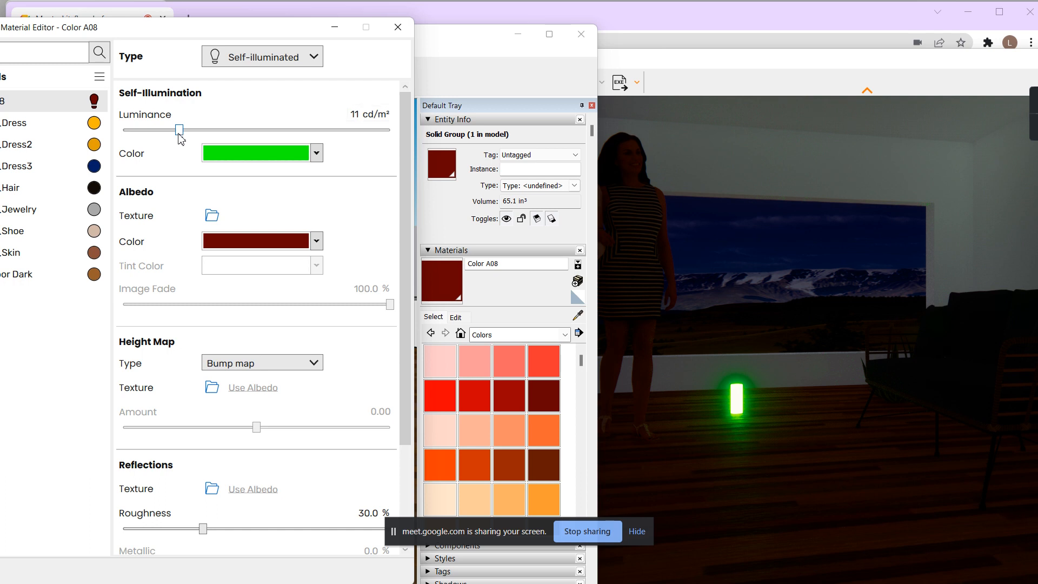
pyautogui.moveTo(178, 135); pyautogui.dragTo(176, 134)
# Use Push/Pull on the ceiling face above the couple to form a raised recess with a narrow edge strip.
pyautogui.moveTo(265, 34)
pyautogui.mouseDown()
pyautogui.moveTo(318, 164)
pyautogui.moveTo(499, 286)
pyautogui.moveTo(656, 204)
pyautogui.mouseUp()
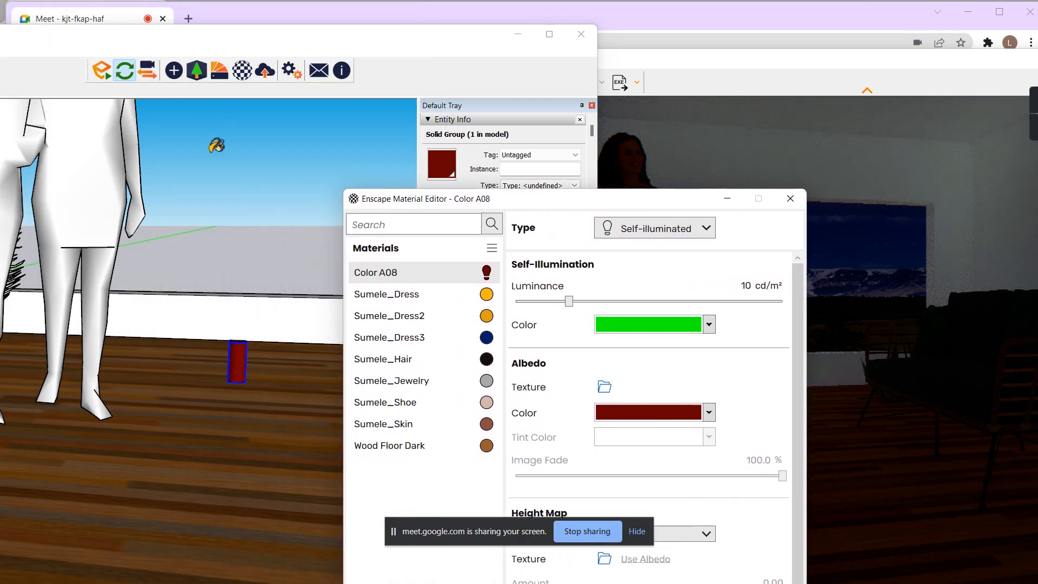
pyautogui.scroll(-1, 216, 146)
pyautogui.moveTo(227, 153)
pyautogui.keyDown('shift'); pyautogui.mouseDown(button='middle')
pyautogui.moveTo(183, 383)
pyautogui.moveTo(225, 241)
pyautogui.moveTo(239, 356)
pyautogui.mouseUp(button='middle'); pyautogui.keyUp('shift')
pyautogui.click(241, 219)
pyautogui.moveTo(241, 219); pyautogui.dragTo(212, 229, button='middle')
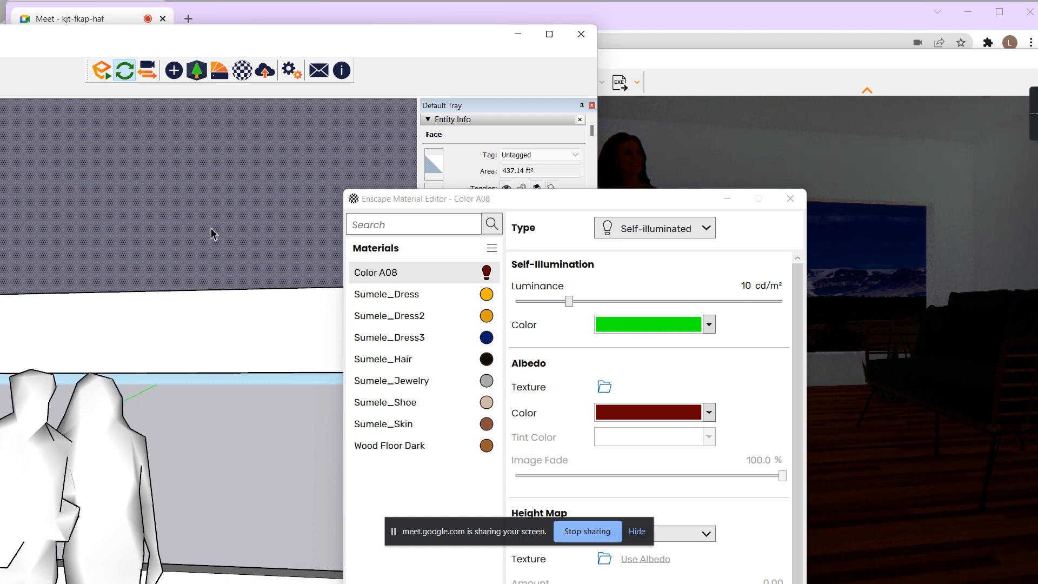
pyautogui.click(219, 175)
pyautogui.click(201, 105)
pyautogui.press('p')
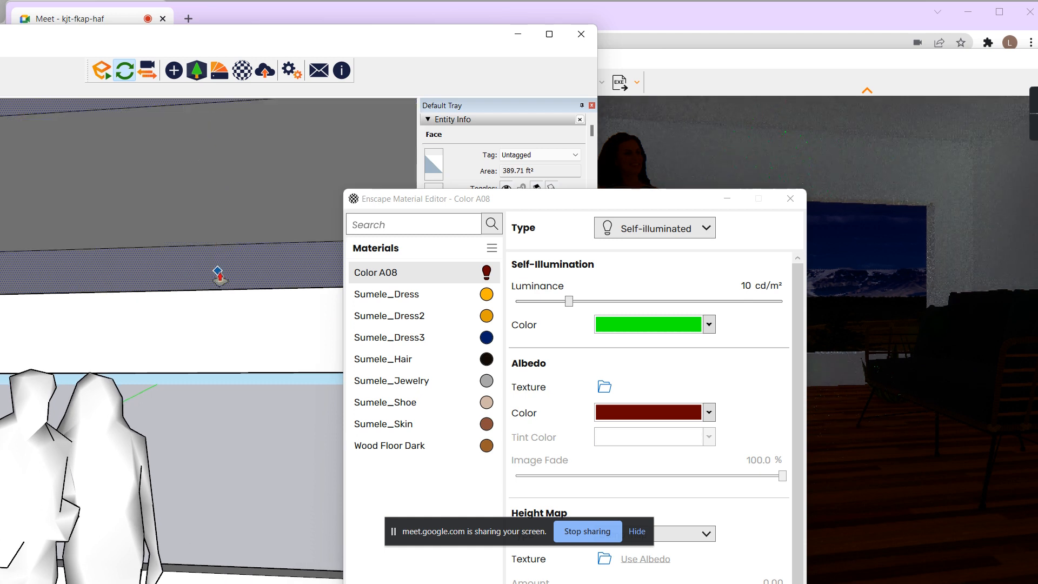
pyautogui.click(220, 294)
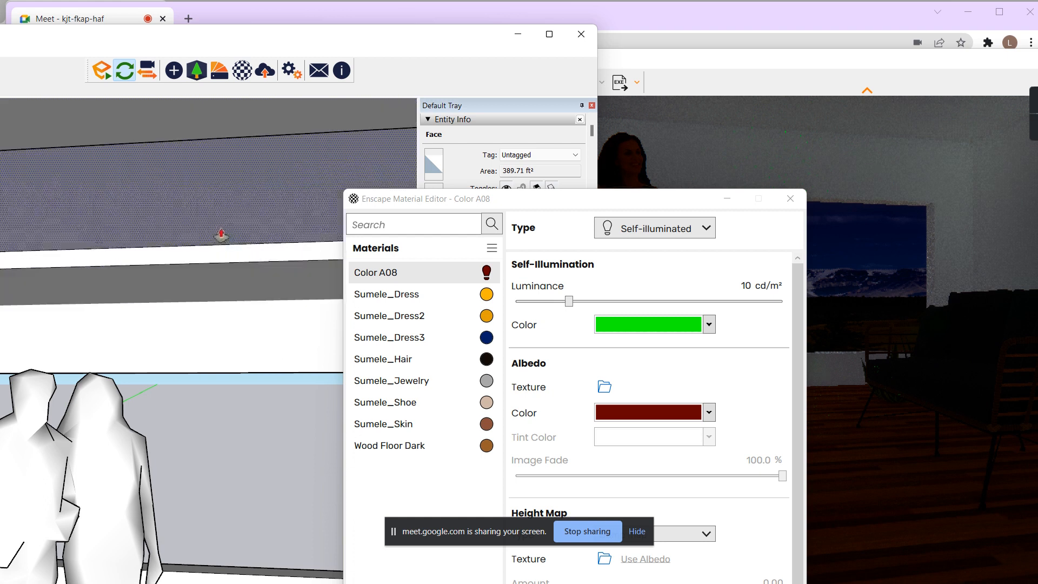
pyautogui.scroll(3, 218, 268)
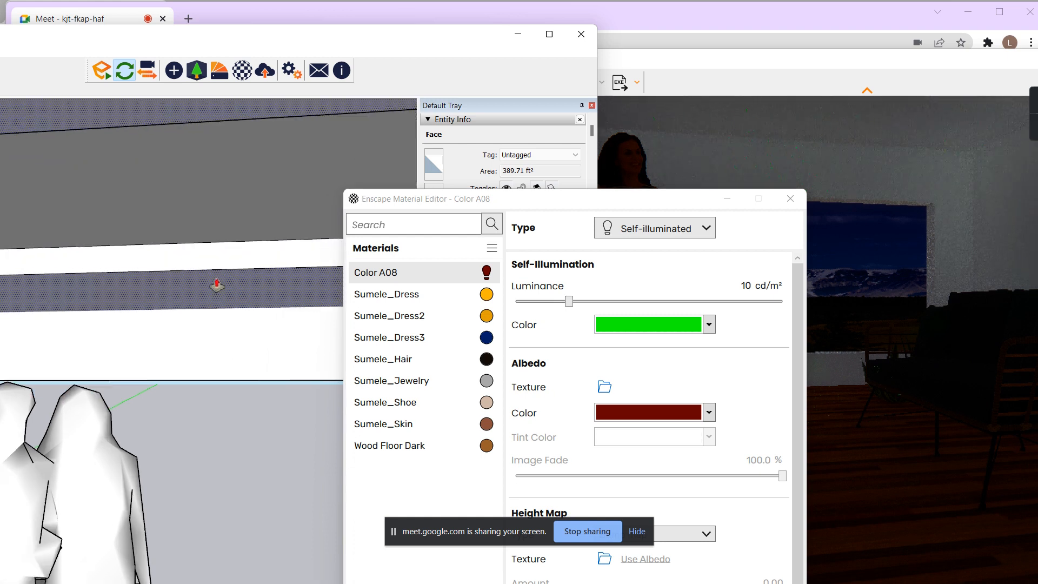
pyautogui.click(215, 274)
pyautogui.click(209, 254)
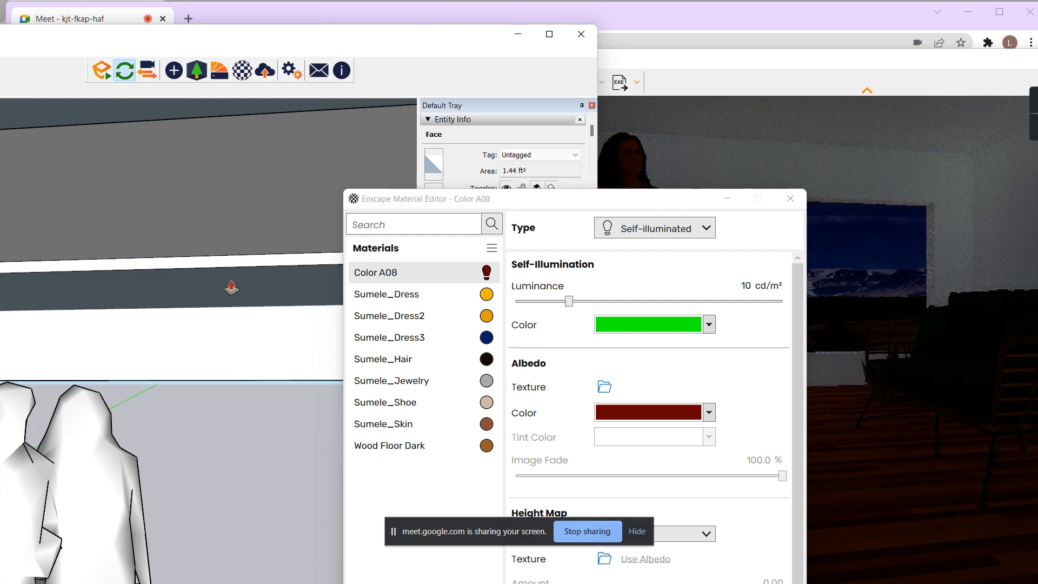
# Paint the narrow strip along the ceiling recess's edge with yellow Color E03.
pyautogui.scroll(5, 213, 265)
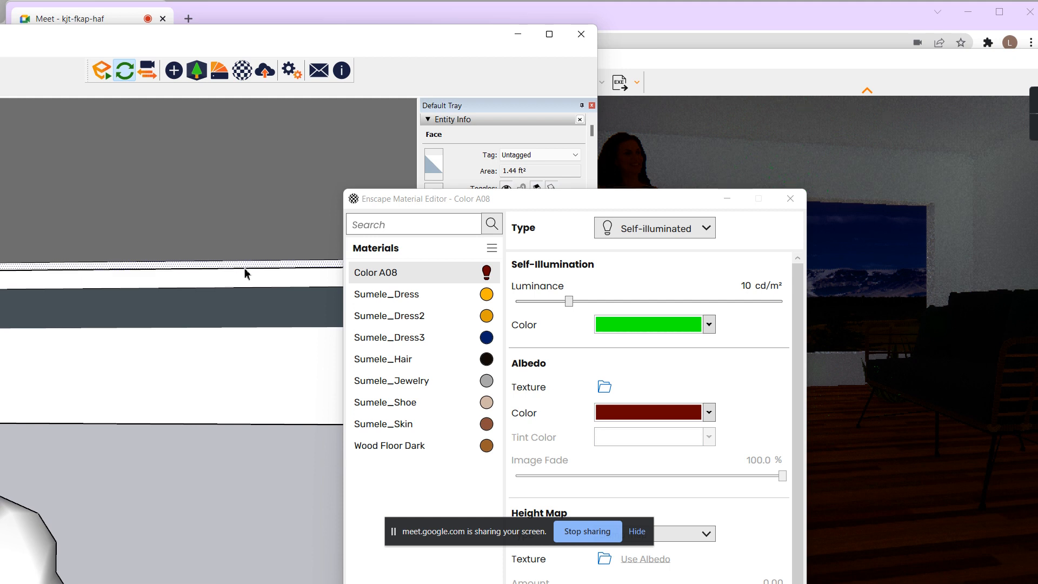
pyautogui.moveTo(516, 211); pyautogui.dragTo(795, 212)
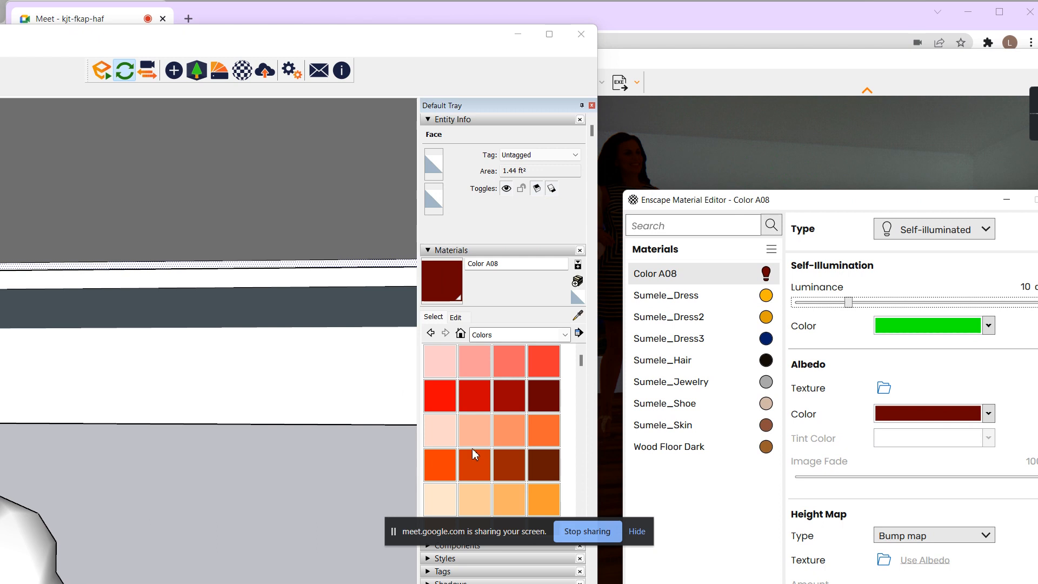
pyautogui.scroll(-3, 474, 454)
pyautogui.click(508, 443)
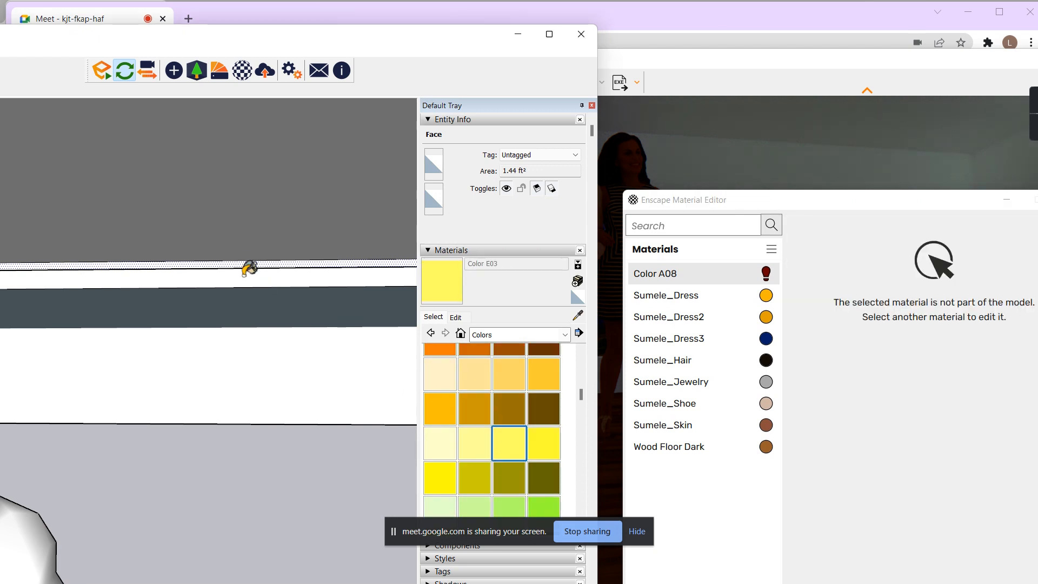
pyautogui.click(251, 264)
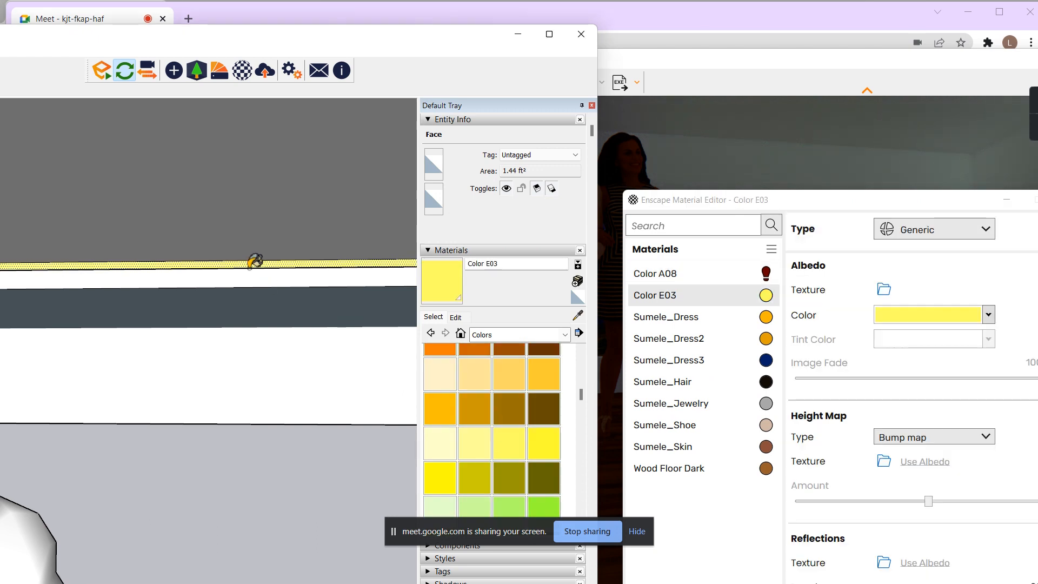
# Make Color E03 a self-illuminated material with a luminance of 272 cd/m² and check the recess's glow in the render.
pyautogui.click(934, 232)
pyautogui.click(931, 360)
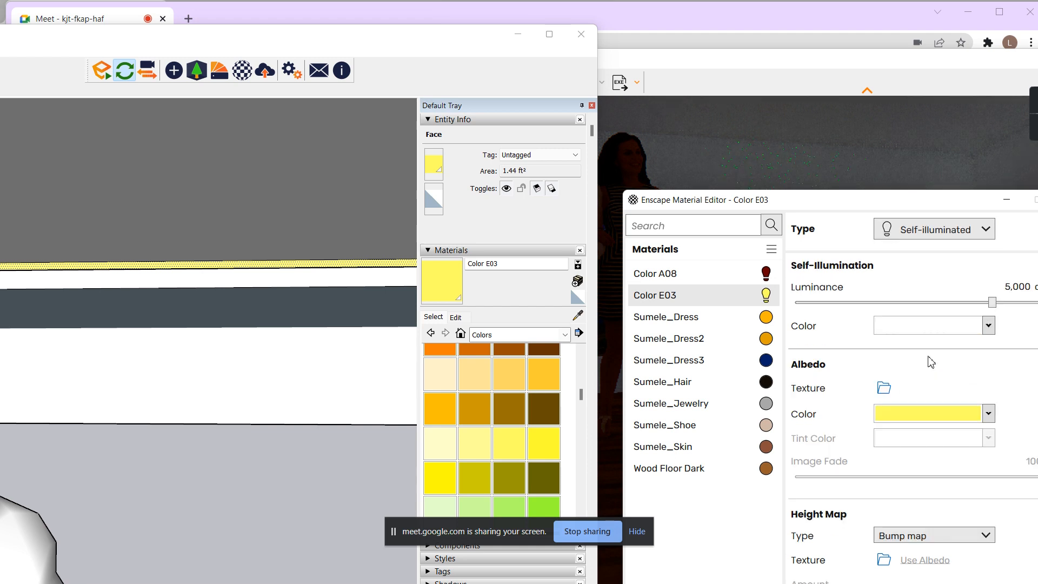
pyautogui.moveTo(993, 302); pyautogui.dragTo(924, 302)
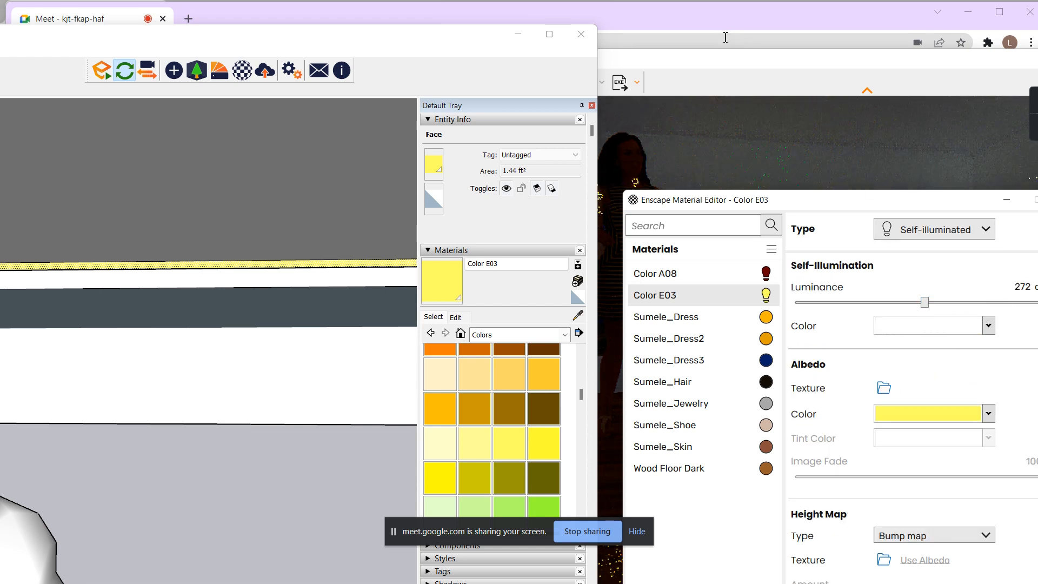
pyautogui.click(714, 69)
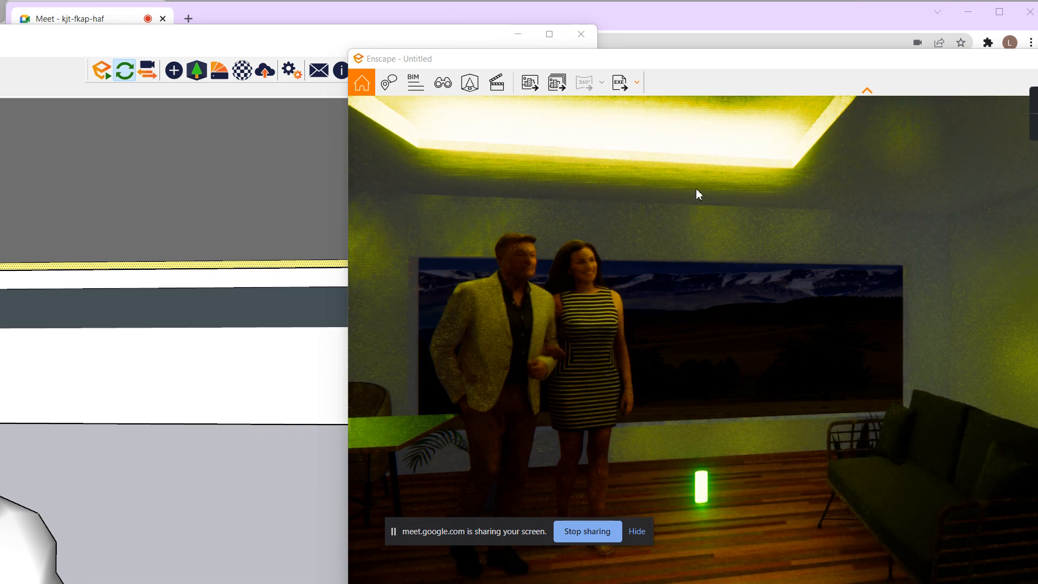
pyautogui.click(376, 44)
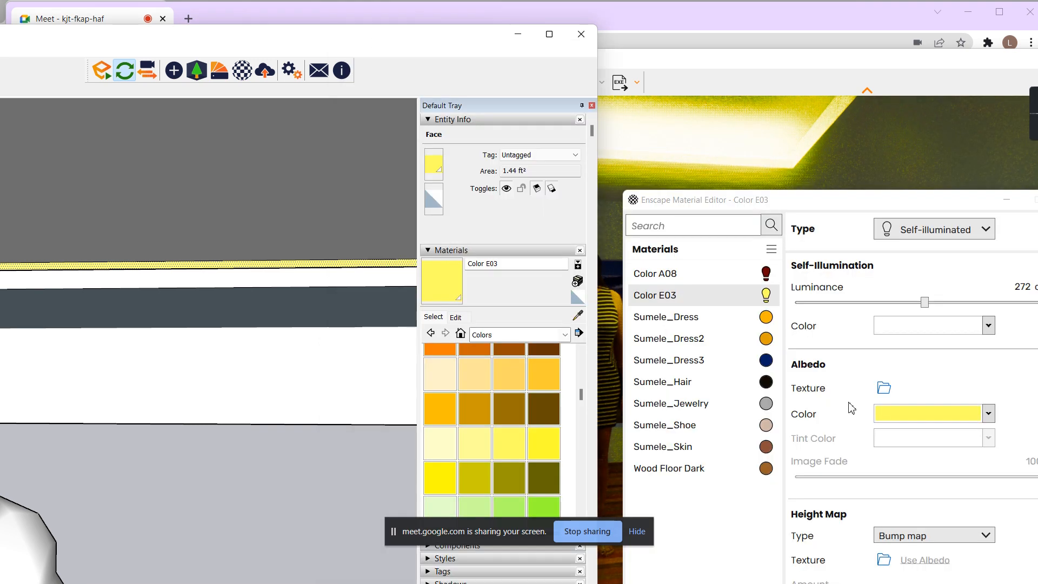
# Lower the luminance of Color E03 to 4 cd/m² and close the Material Editor.
pyautogui.moveTo(800, 207); pyautogui.dragTo(429, 222)
pyautogui.moveTo(552, 318); pyautogui.dragTo(455, 324)
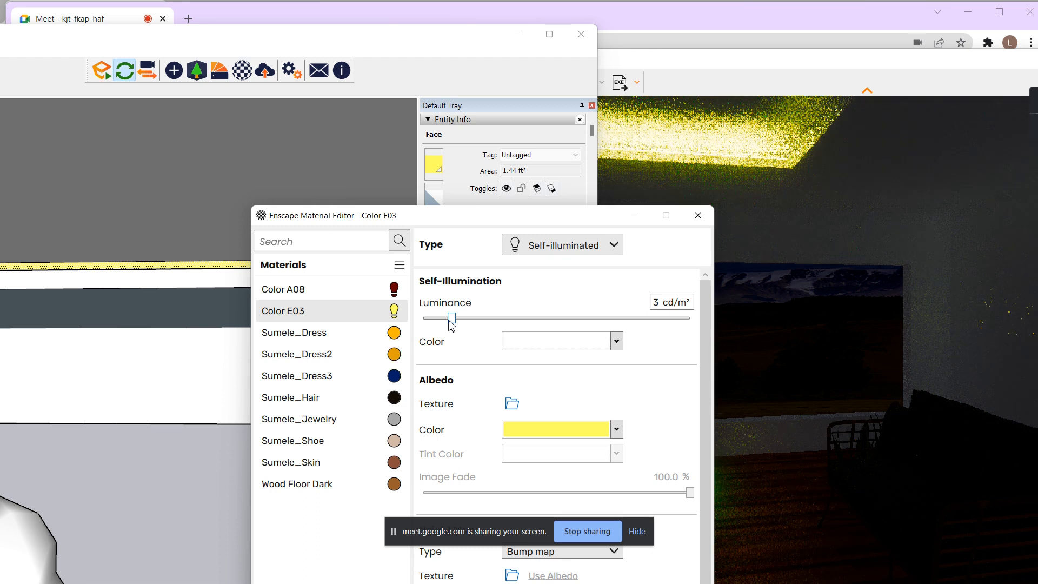
pyautogui.moveTo(444, 327); pyautogui.dragTo(457, 329)
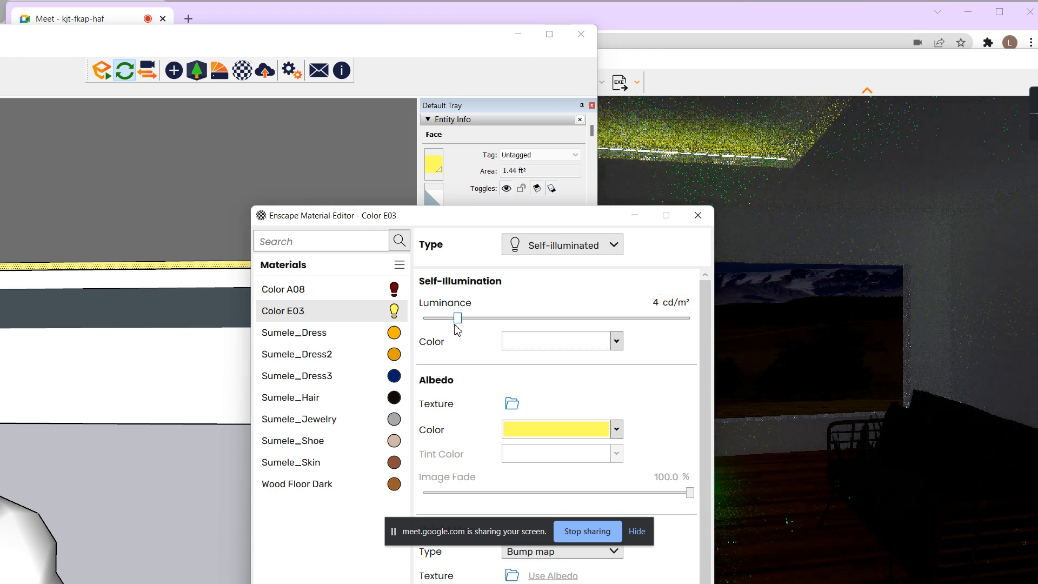
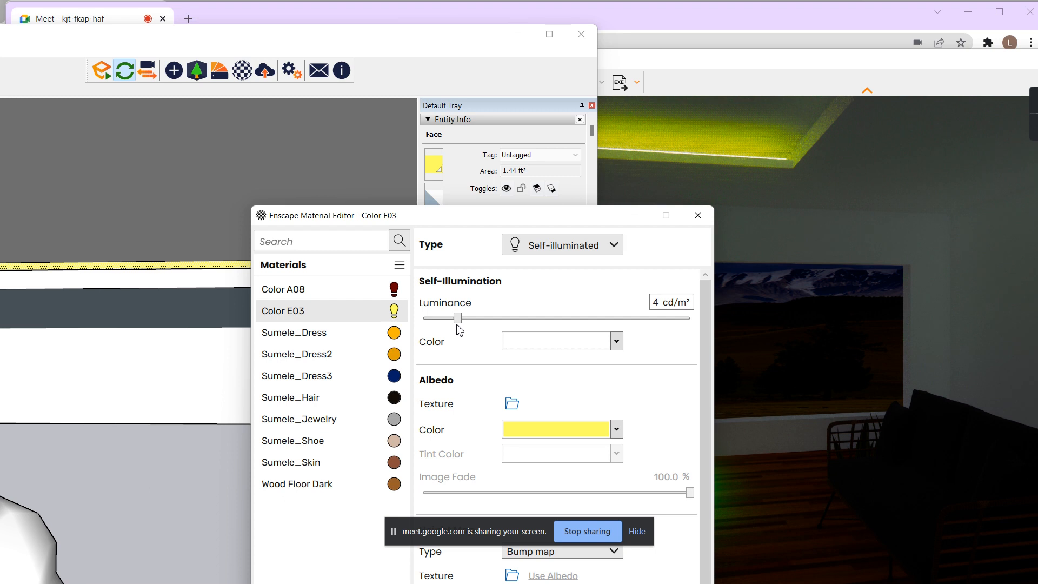
pyautogui.click(698, 215)
pyautogui.click(581, 35)
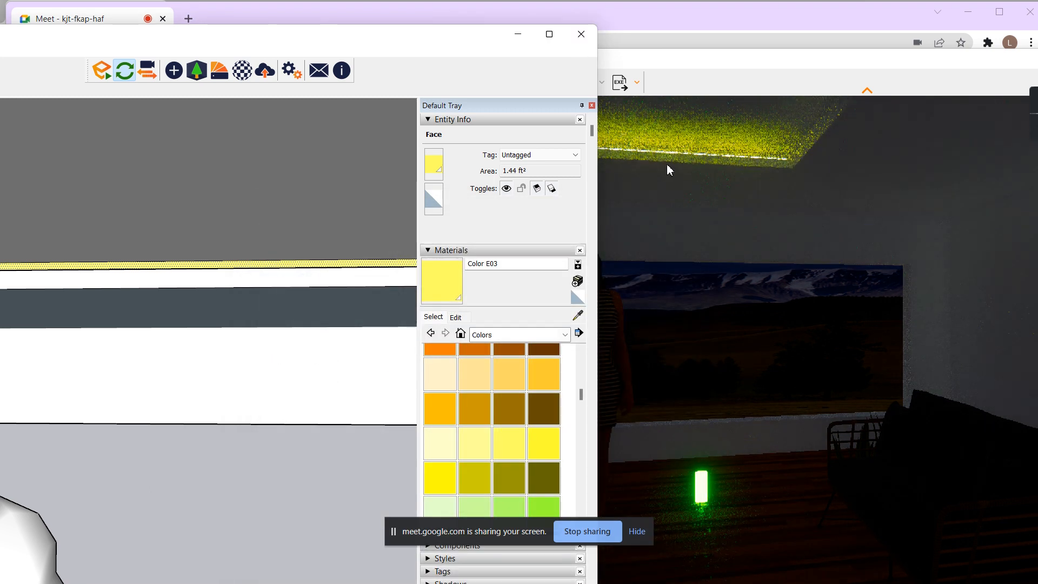
pyautogui.click(178, 353)
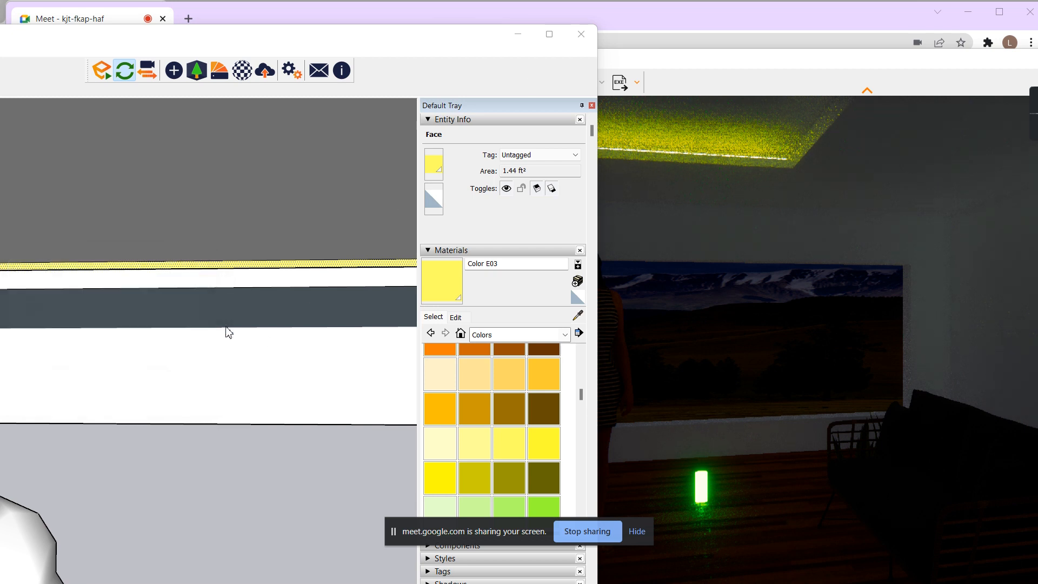
# Bring the Enscape render fully into view and advance the time of day from night to afternoon daylight.
pyautogui.click(707, 61)
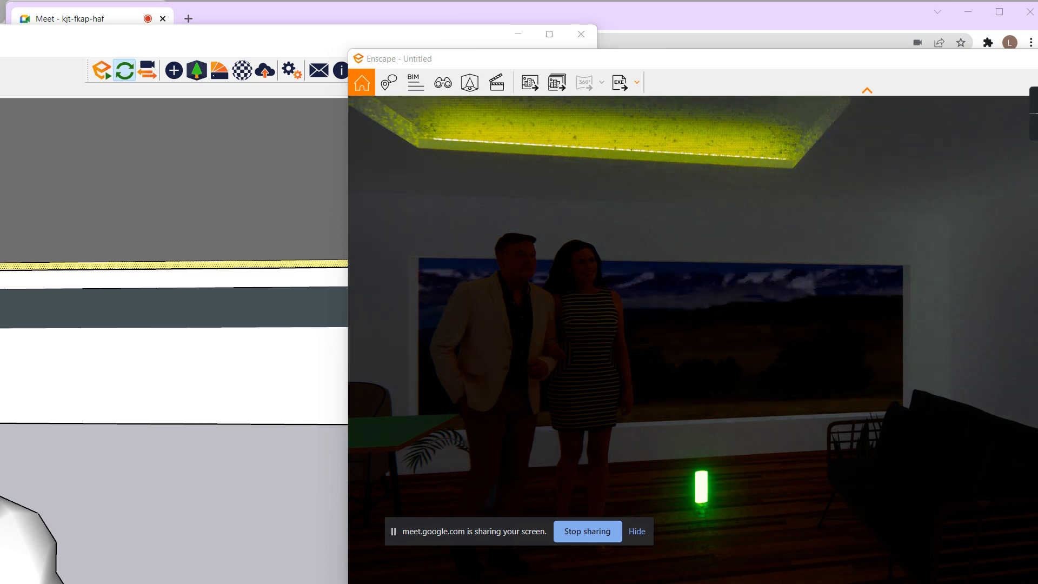
pyautogui.moveTo(692, 61); pyautogui.dragTo(333, 14)
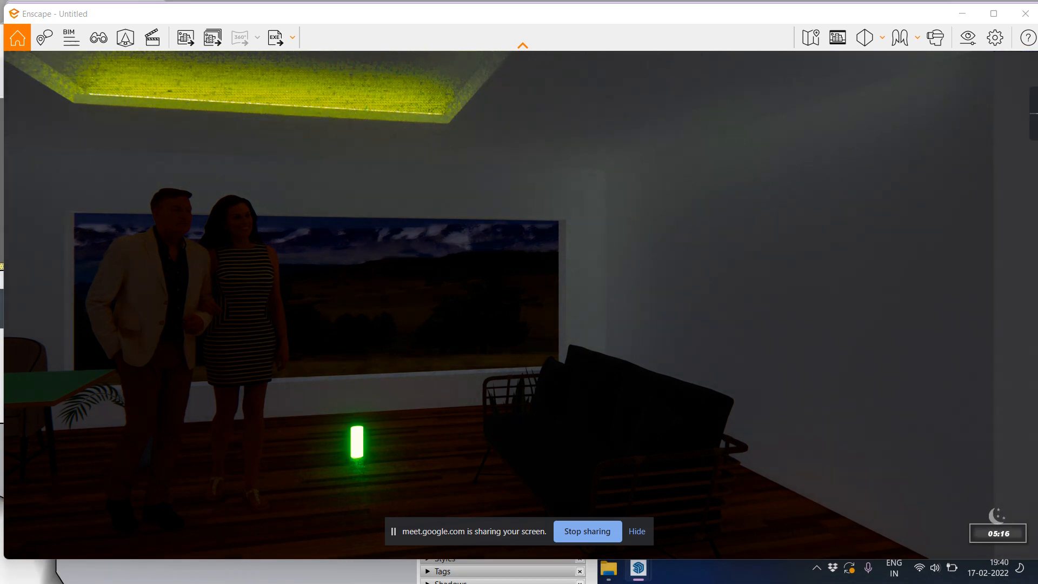
pyautogui.press('i')
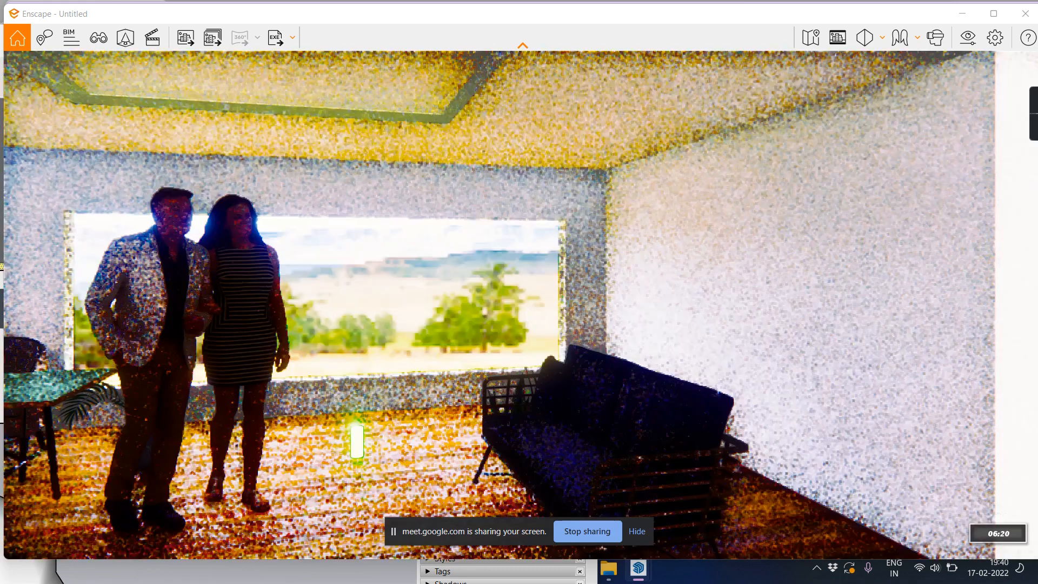
pyautogui.press('i')
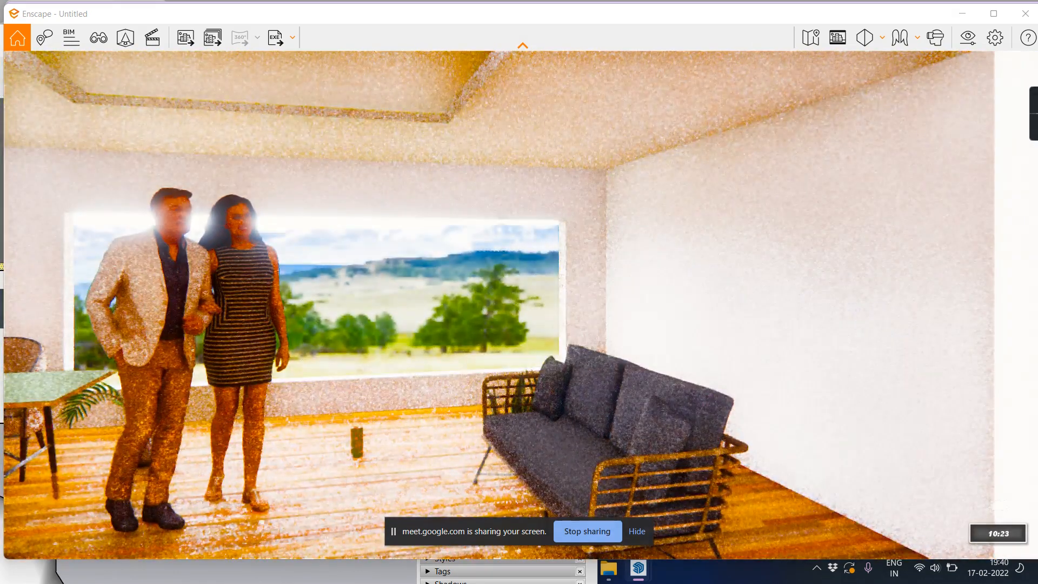
pyautogui.press('i')
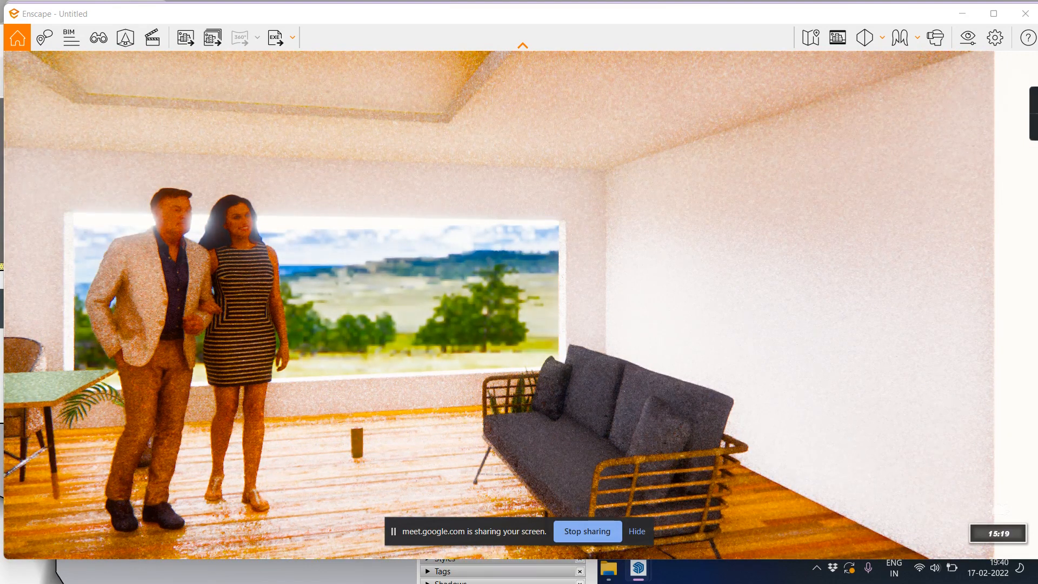
pyautogui.press('i')
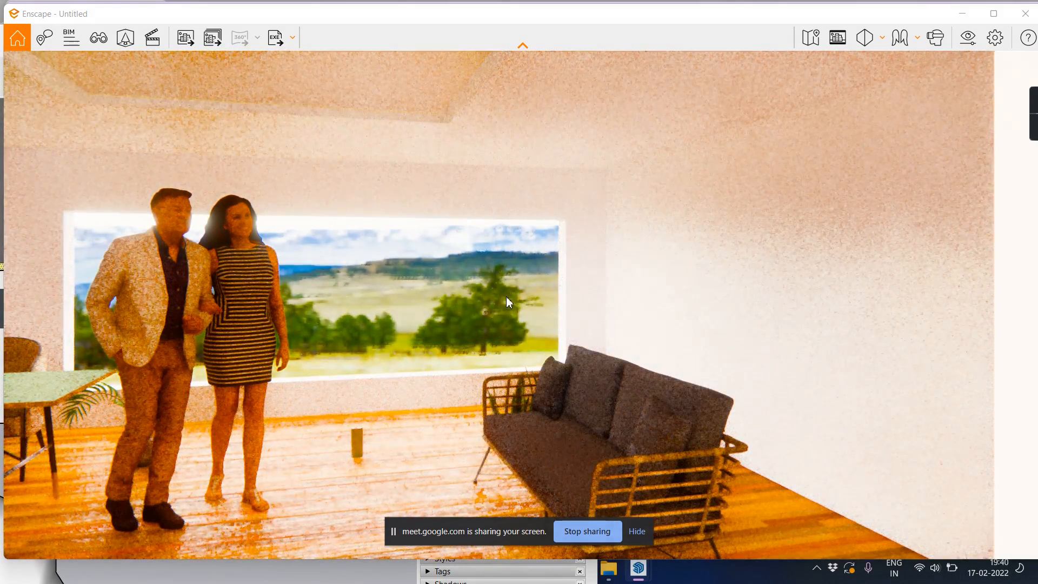
# Examine the daylit couple, cylinder and sofa in the Enscape render from closer, lower and higher viewpoints.
pyautogui.moveTo(425, 320); pyautogui.dragTo(468, 384, button='right')
pyautogui.press('w')
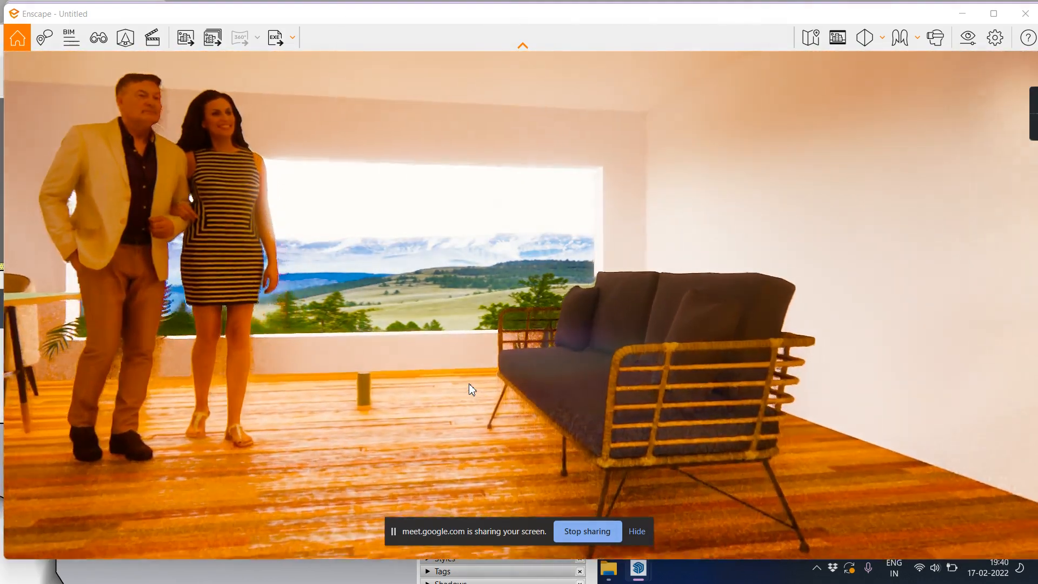
pyautogui.press('w')
pyautogui.moveTo(469, 384); pyautogui.dragTo(462, 385, button='right')
pyautogui.press('q')
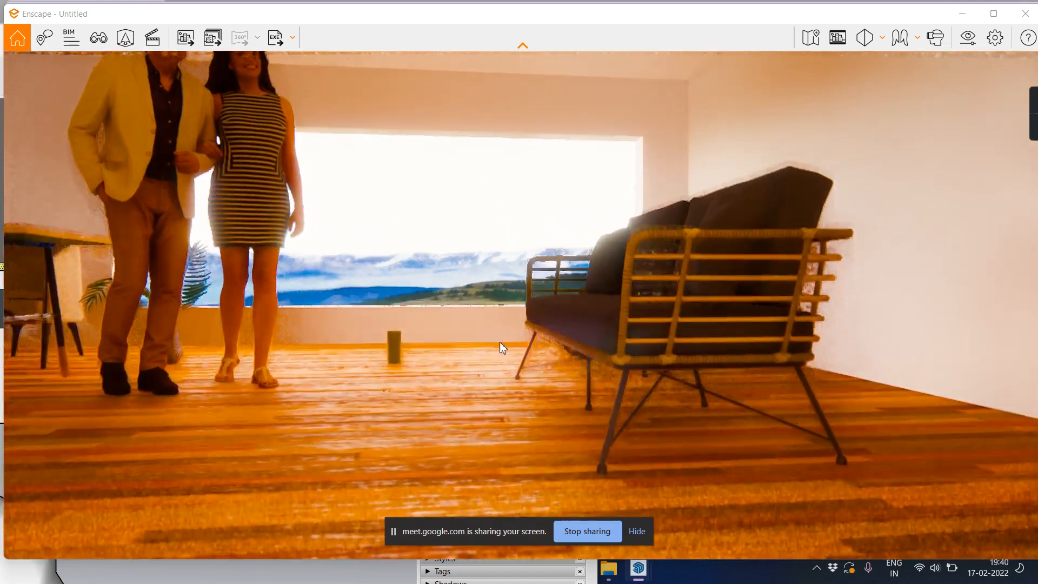
pyautogui.press('e')
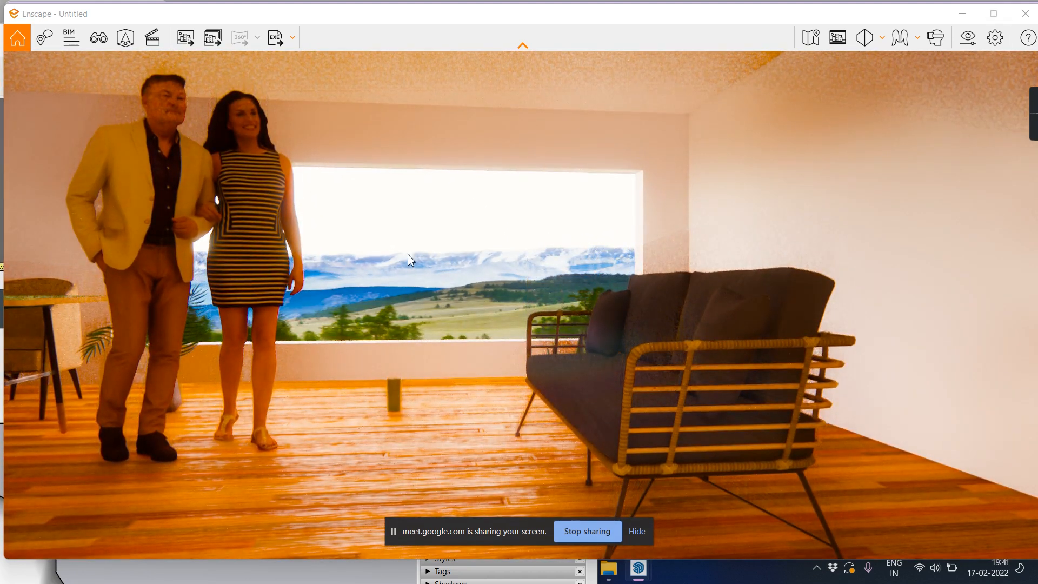
pyautogui.click(994, 15)
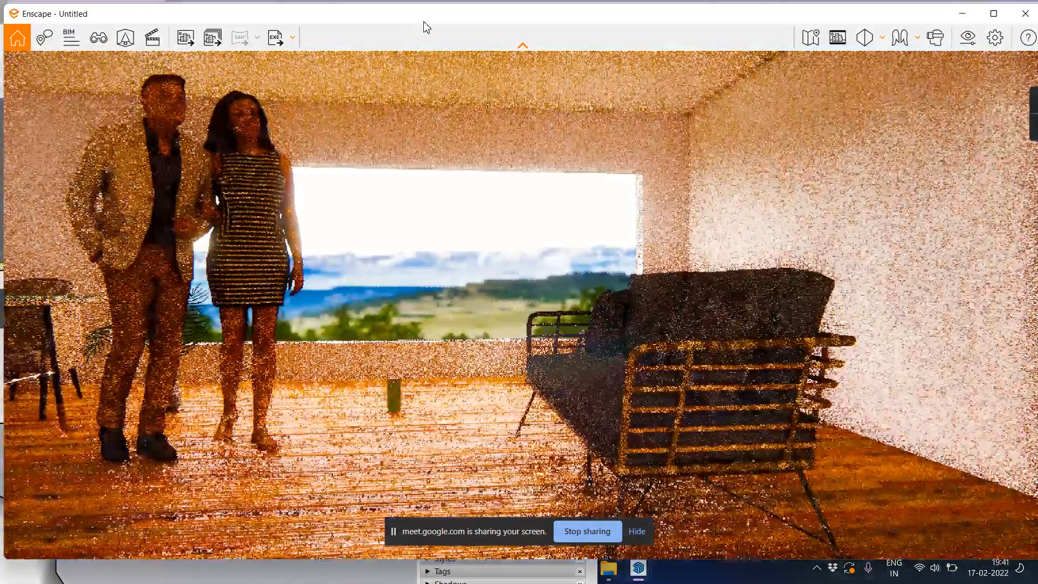
# Move the render aside, switch back to SketchUp and fit the whole room model in its view.
pyautogui.moveTo(423, 15)
pyautogui.mouseDown()
pyautogui.moveTo(489, 49)
pyautogui.moveTo(709, 72)
pyautogui.mouseUp()
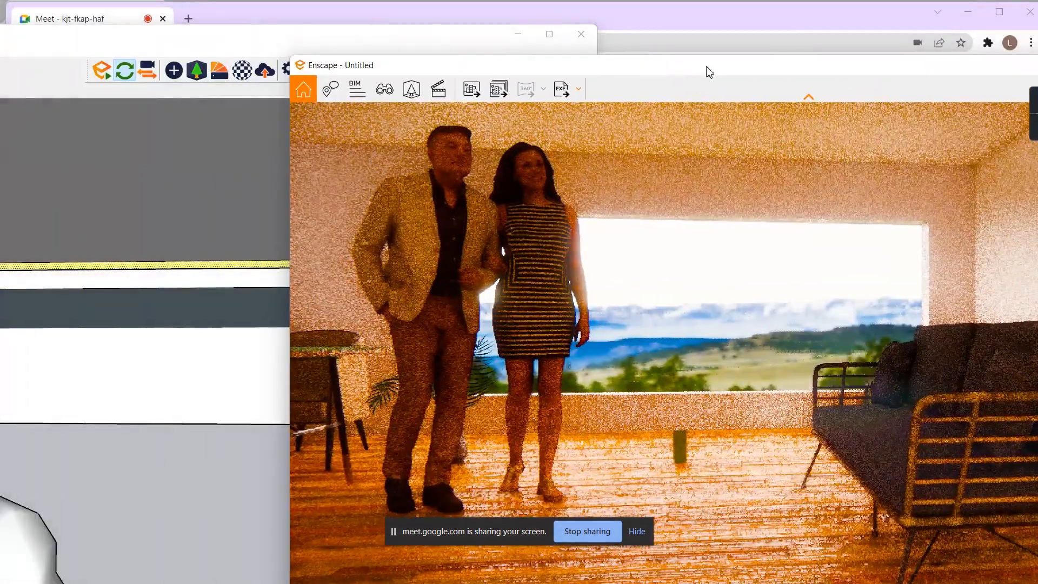
pyautogui.click(59, 68)
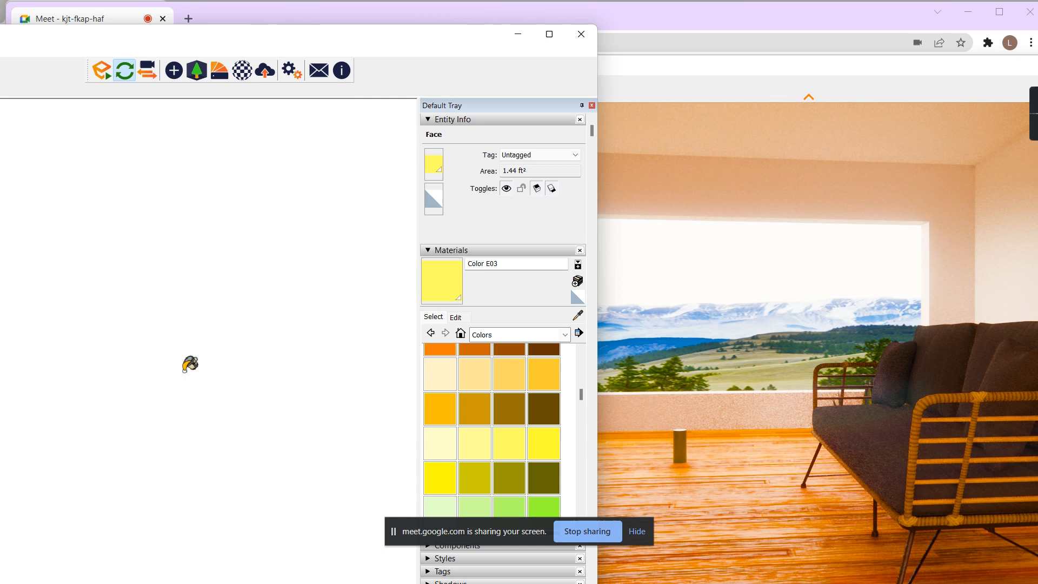
pyautogui.moveTo(354, 46); pyautogui.dragTo(779, 43)
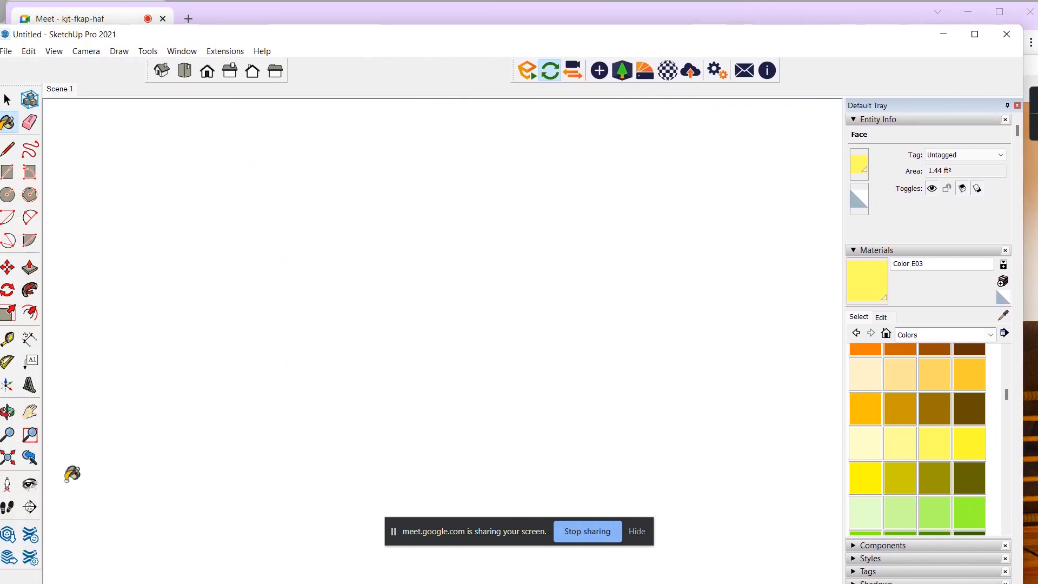
pyautogui.click(6, 464)
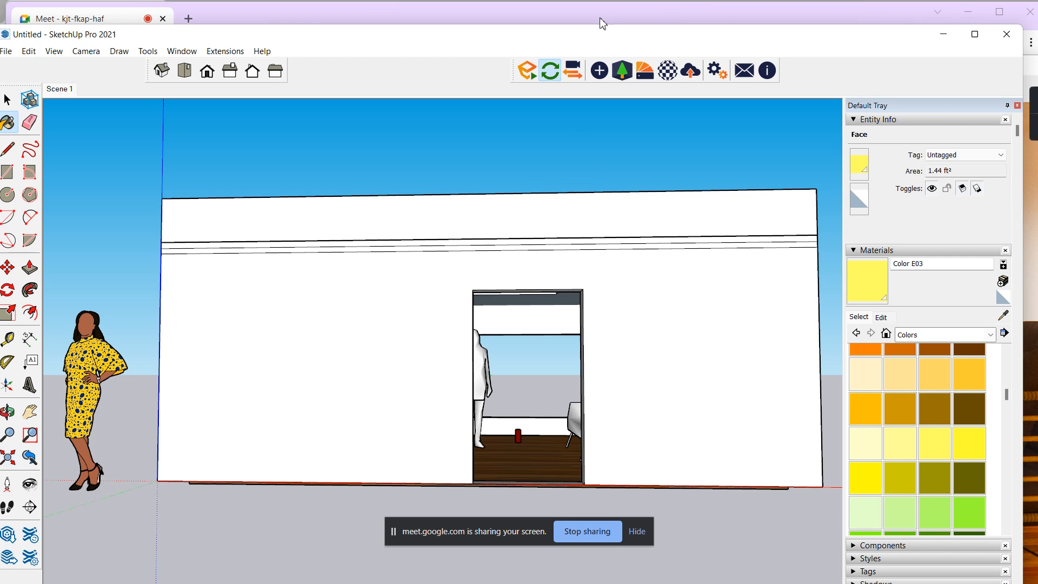
# Draw a rectangle on the wood floor in front of the couple, beside the sofa.
pyautogui.moveTo(596, 37); pyautogui.dragTo(488, 39)
pyautogui.scroll(10, 416, 421)
pyautogui.keyDown('shift'); pyautogui.moveTo(425, 474); pyautogui.dragTo(412, 384, button='middle'); pyautogui.keyUp('shift')
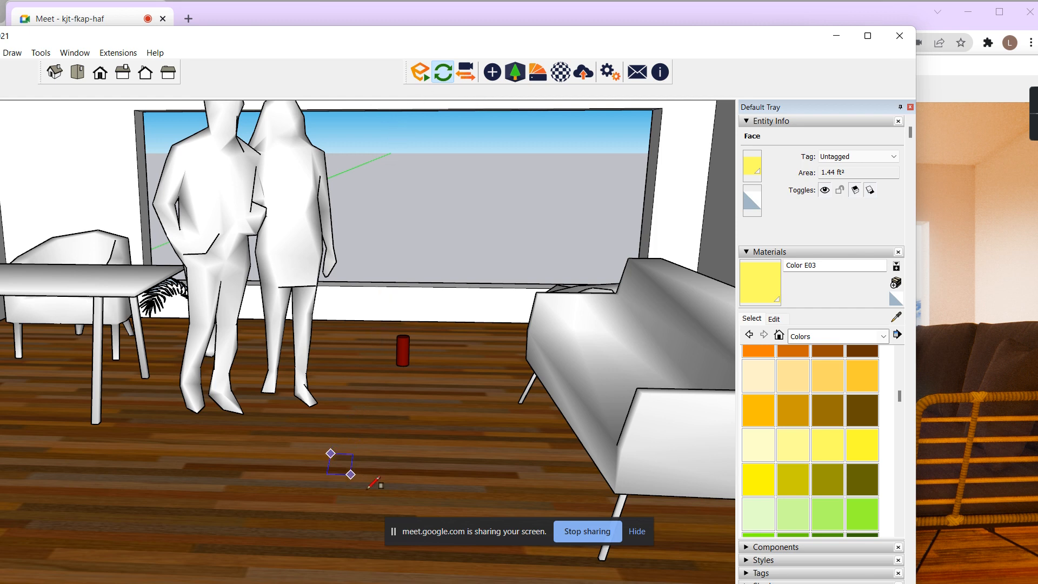
pyautogui.click(449, 509)
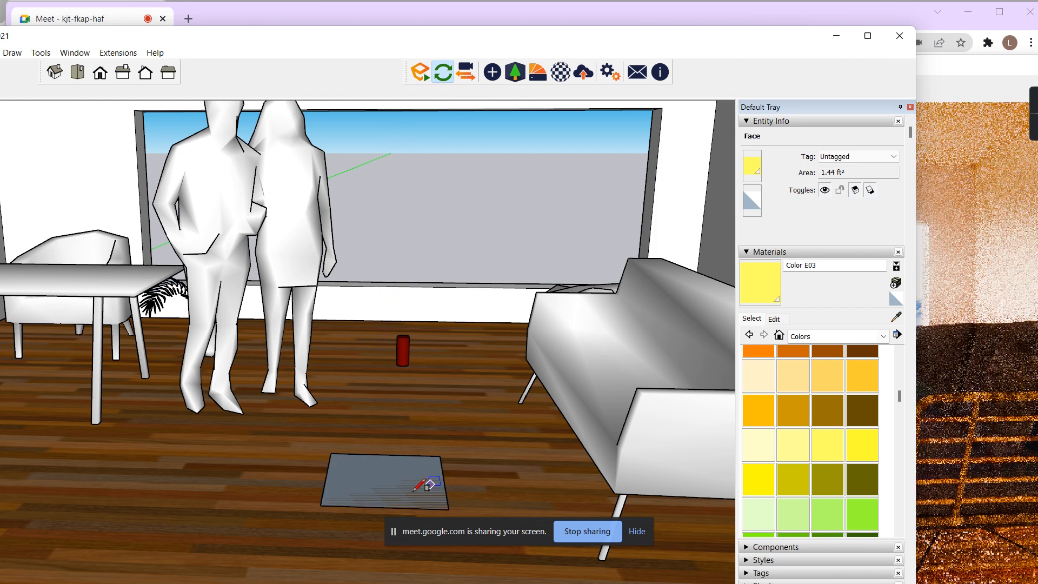
# Offset the floor rectangle's outline inward to form a narrow border around its edge.
pyautogui.hotkey('ctrl', 'z')
pyautogui.scroll(1, 352, 475)
pyautogui.hotkey('ctrl', 'z')
pyautogui.click(353, 474)
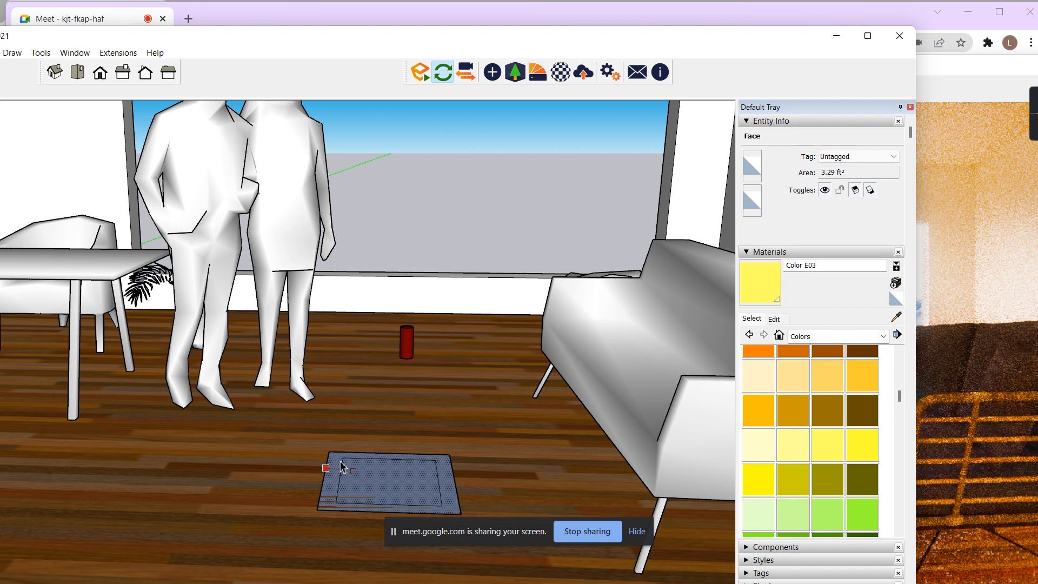
# Push/Pull the rectangle's border face upward to form a low, open-topped box.
pyautogui.click(340, 461)
pyautogui.press('p')
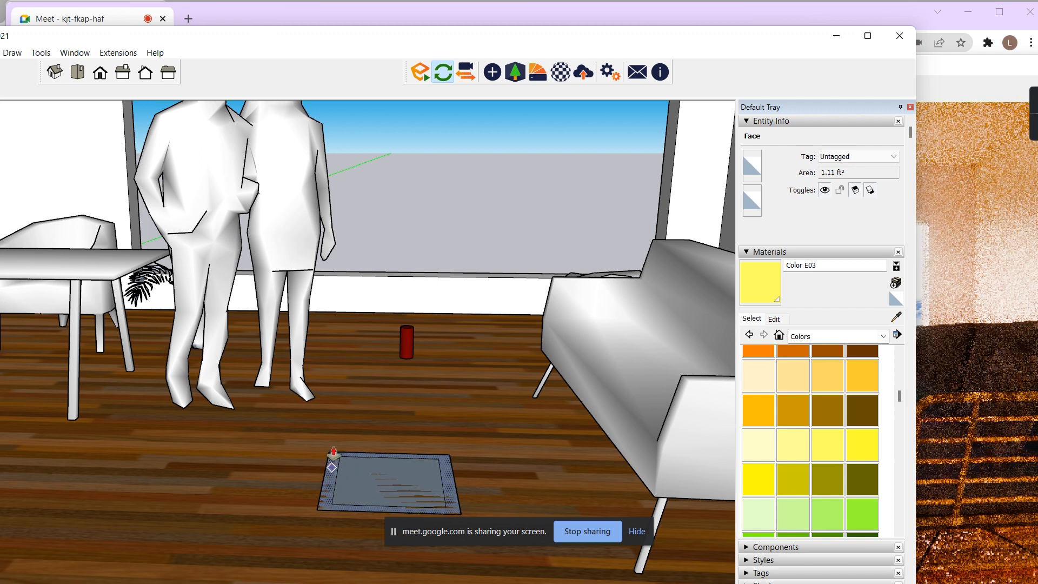
pyautogui.click(333, 463)
pyautogui.click(334, 443)
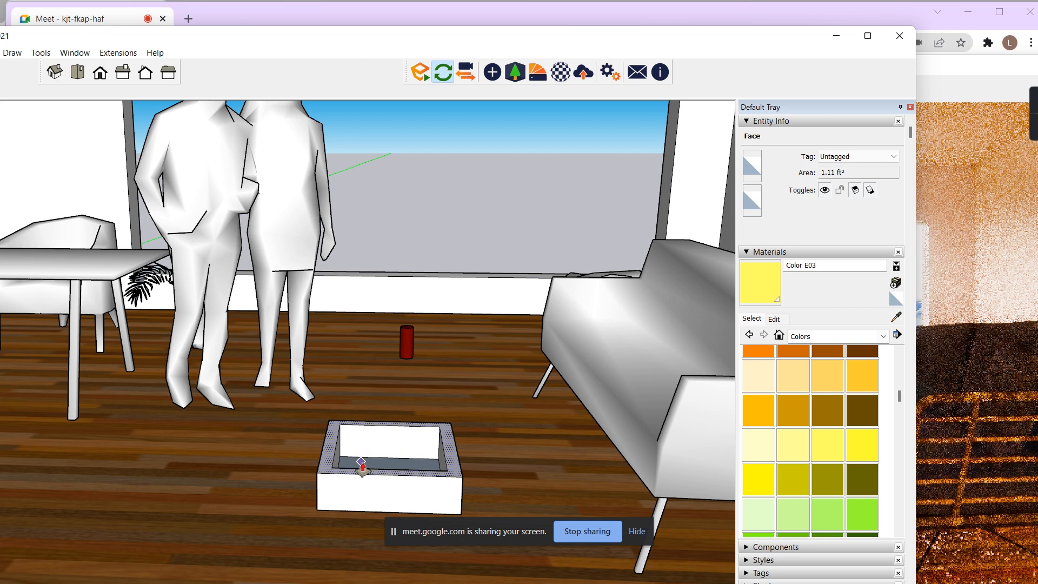
# Paint the inner bottom face of the box with Grass Dark Green from the Landscaping, Fencing and Vegetation materials.
pyautogui.press('space')
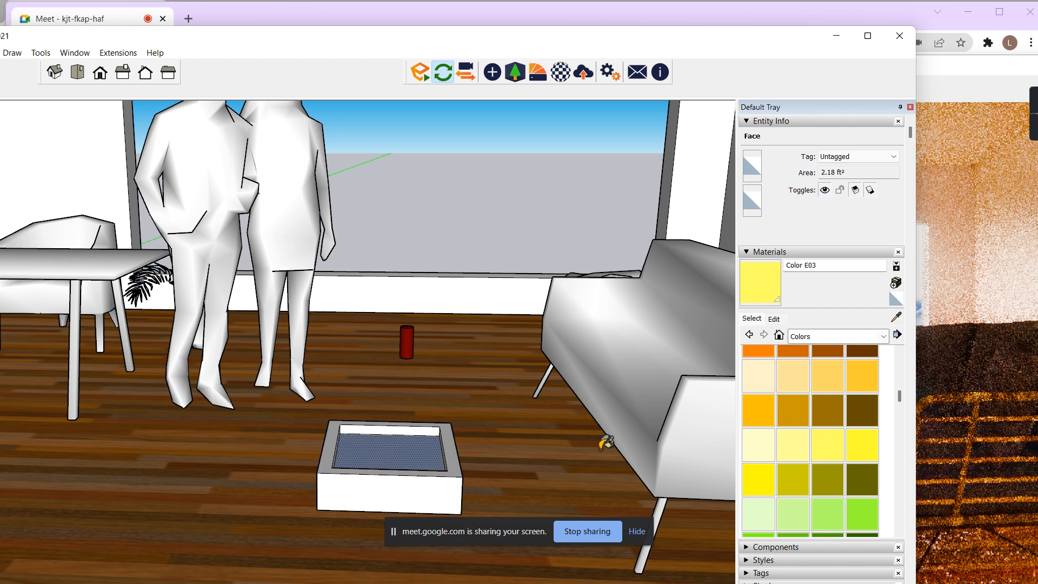
pyautogui.click(811, 338)
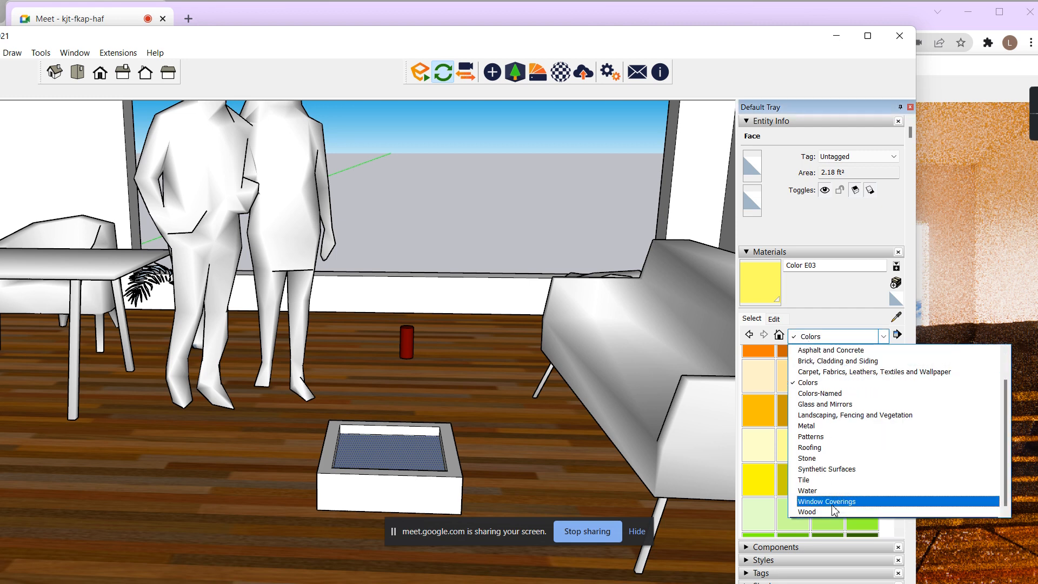
pyautogui.click(836, 404)
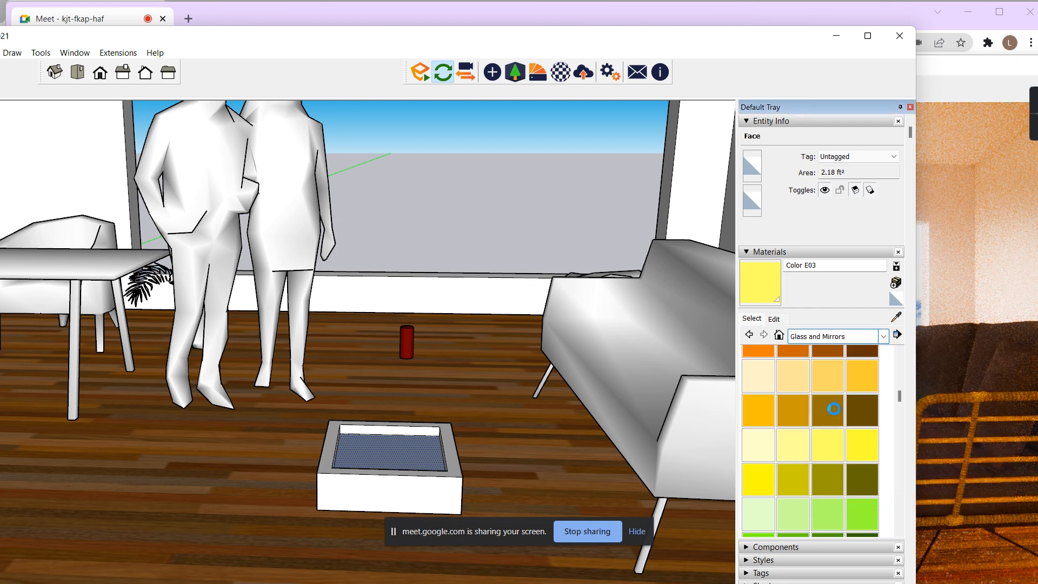
pyautogui.click(821, 337)
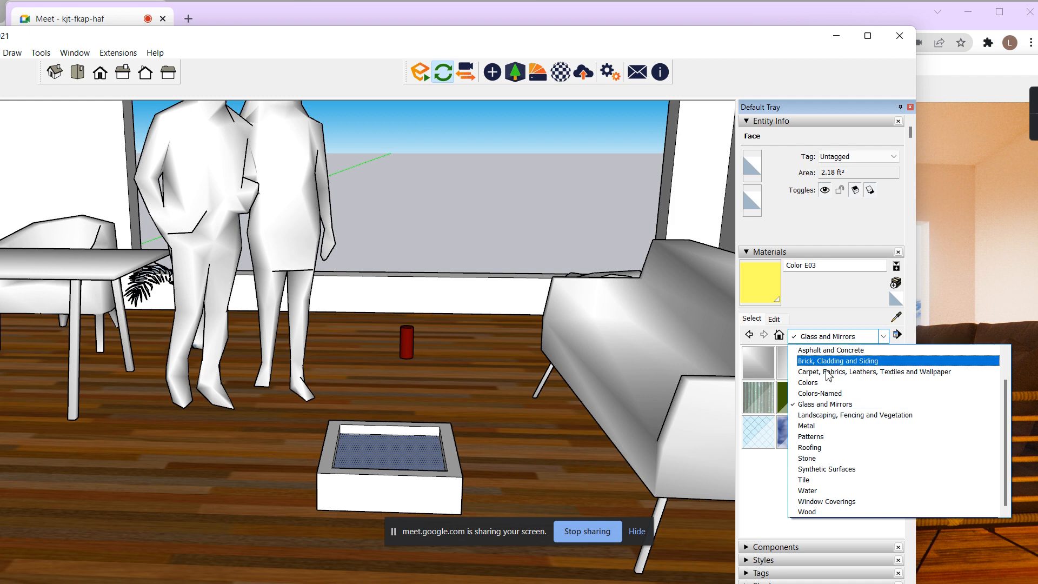
pyautogui.click(838, 414)
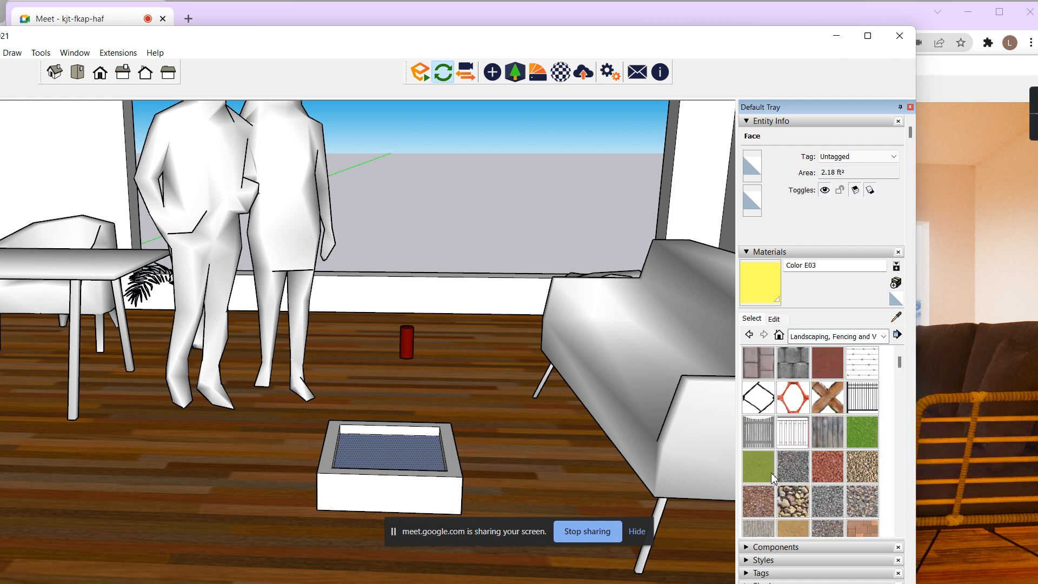
pyautogui.click(868, 435)
pyautogui.click(360, 440)
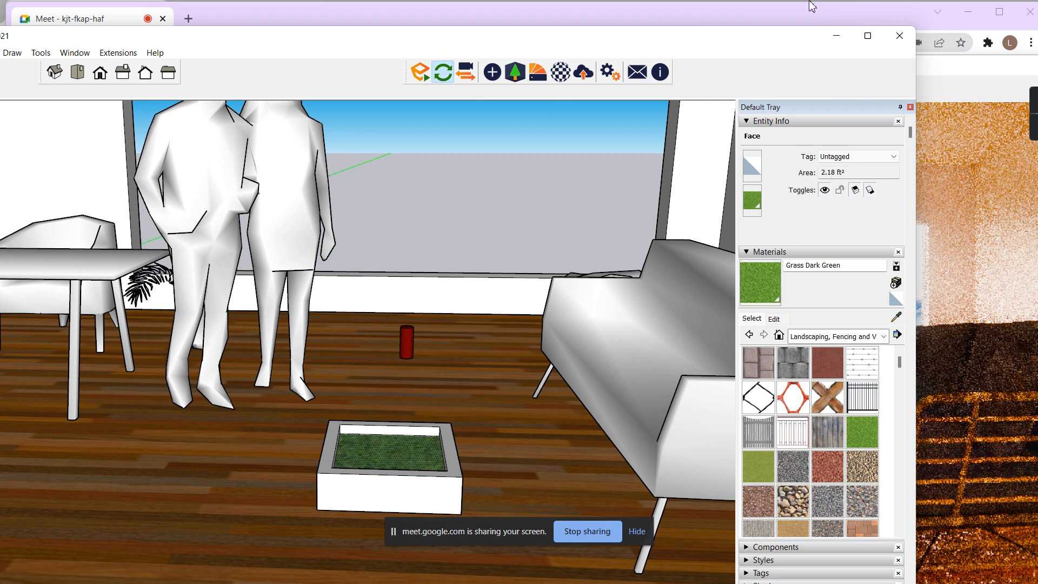
# Switch to the Enscape render and examine the room with its grass box from inside and outside.
pyautogui.moveTo(759, 44); pyautogui.dragTo(530, 49)
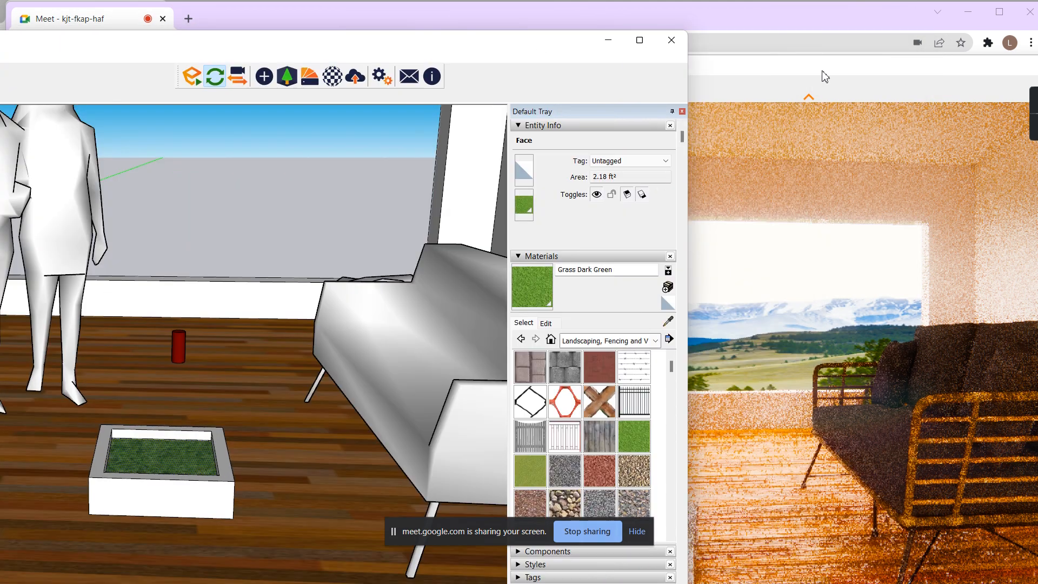
pyautogui.click(822, 71)
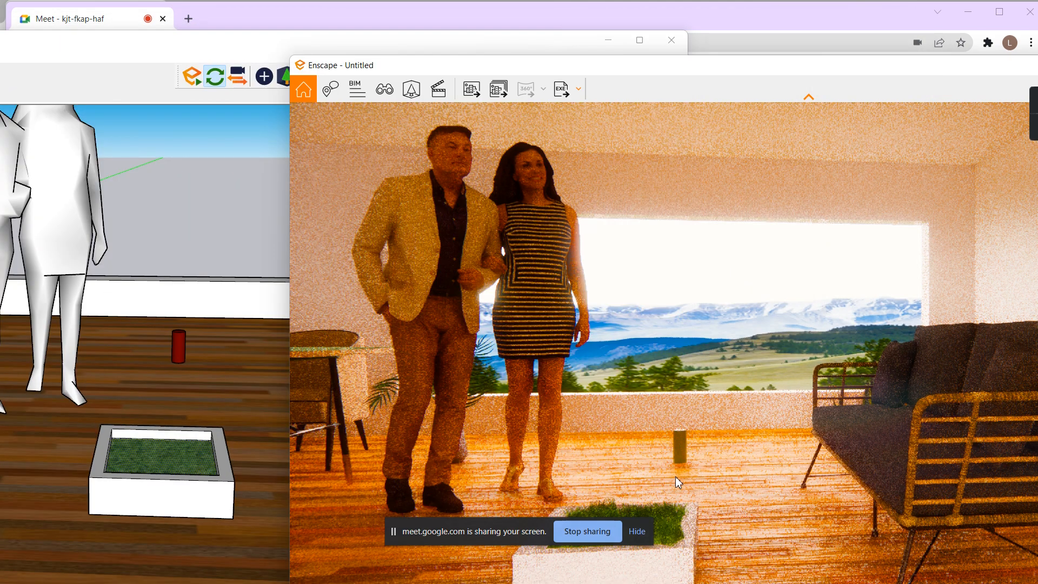
pyautogui.scroll(4, 676, 477)
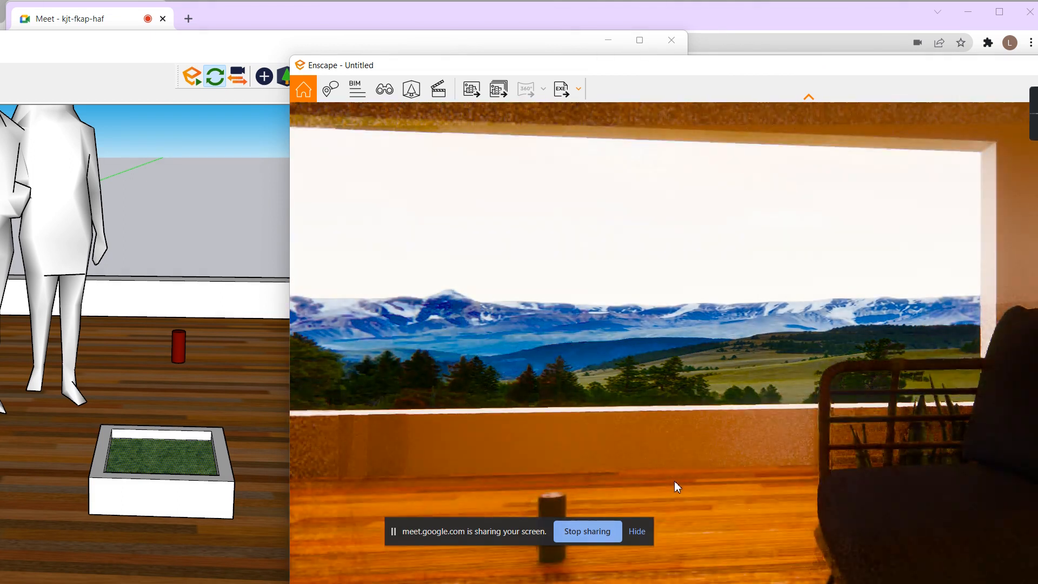
pyautogui.scroll(-4, 672, 469)
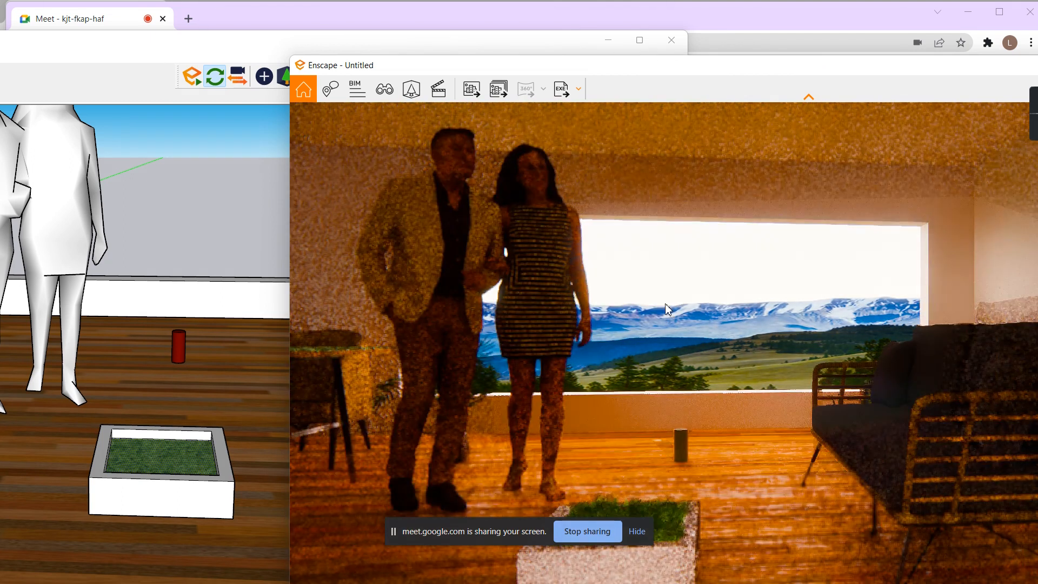
pyautogui.scroll(-4, 683, 486)
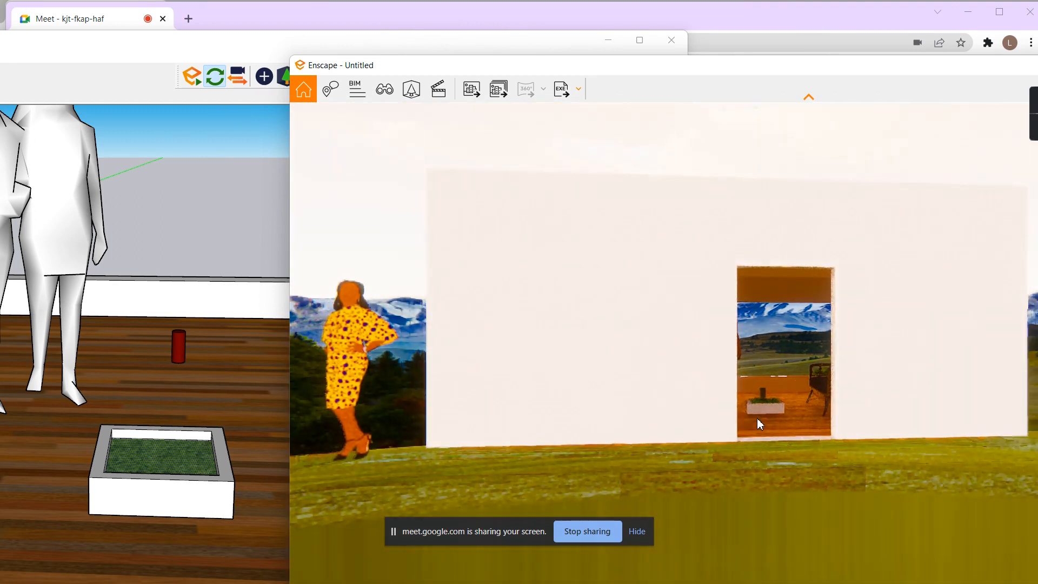
pyautogui.scroll(5, 752, 424)
pyautogui.scroll(-3, 726, 443)
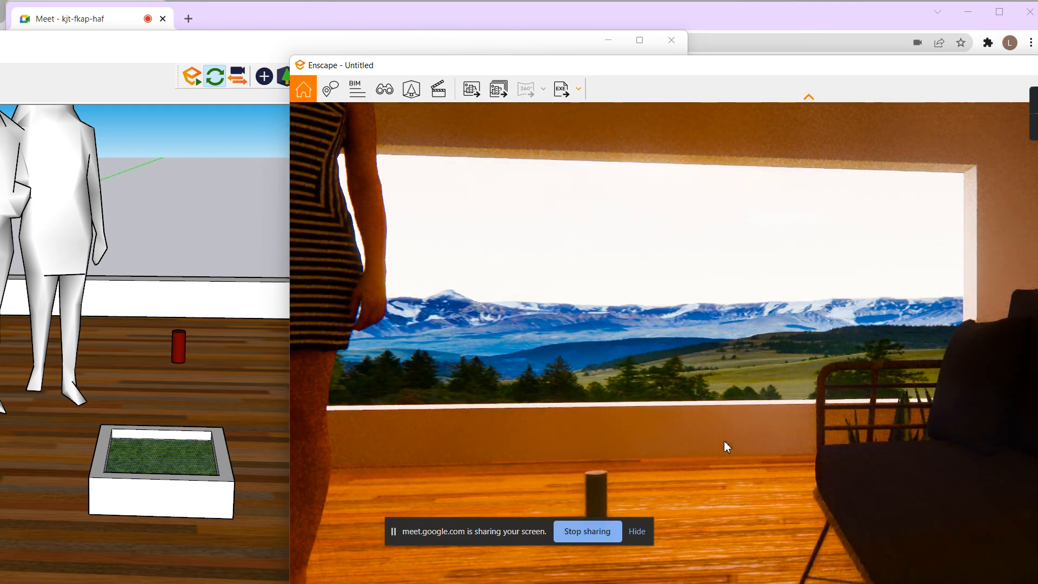
pyautogui.scroll(-5, 721, 439)
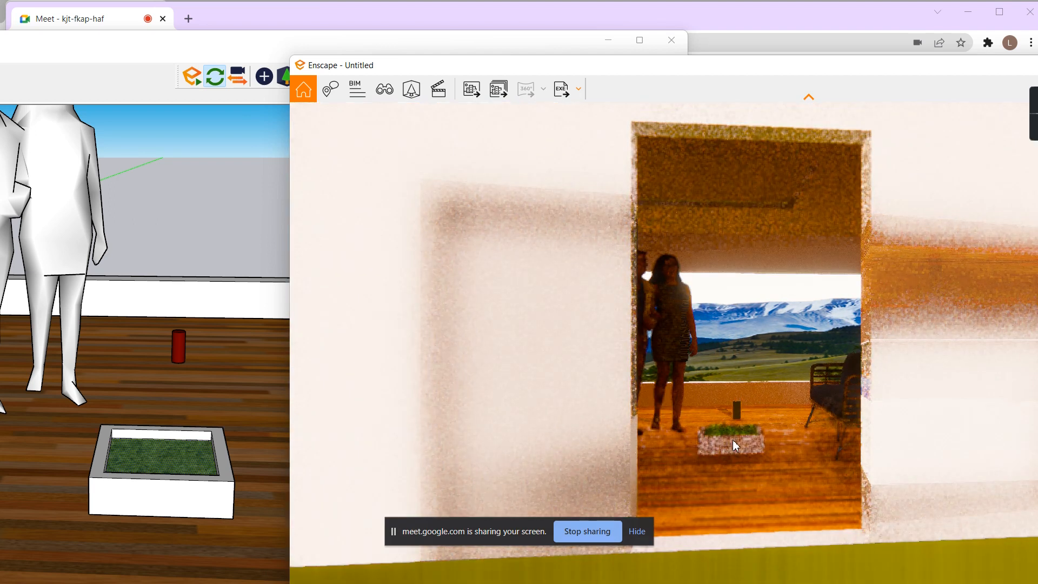
# Examine the grass-filled box in the Enscape render from the doorway and from close, low and high viewpoints.
pyautogui.scroll(2, 731, 445)
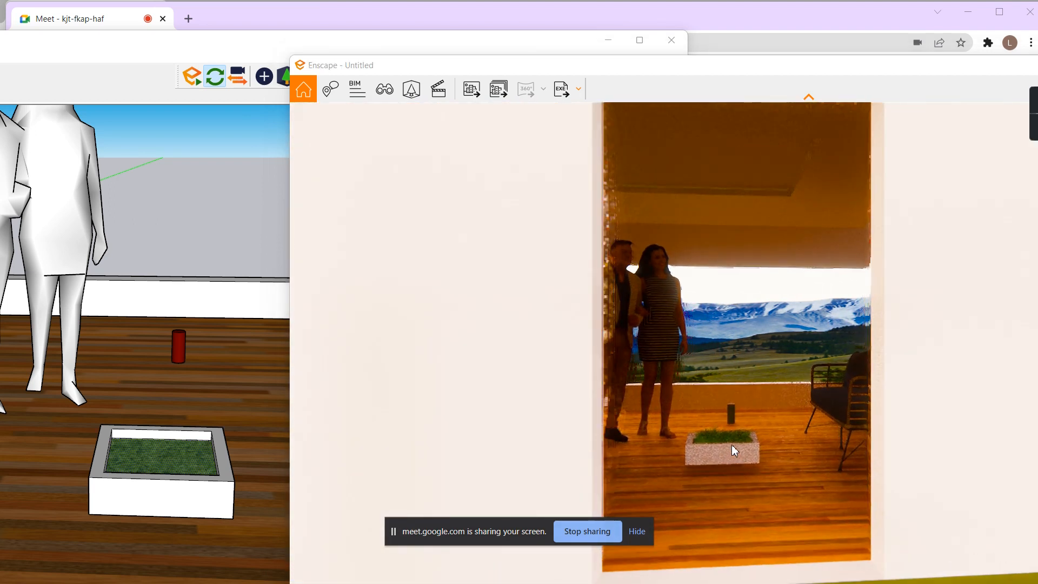
pyautogui.scroll(4, 731, 444)
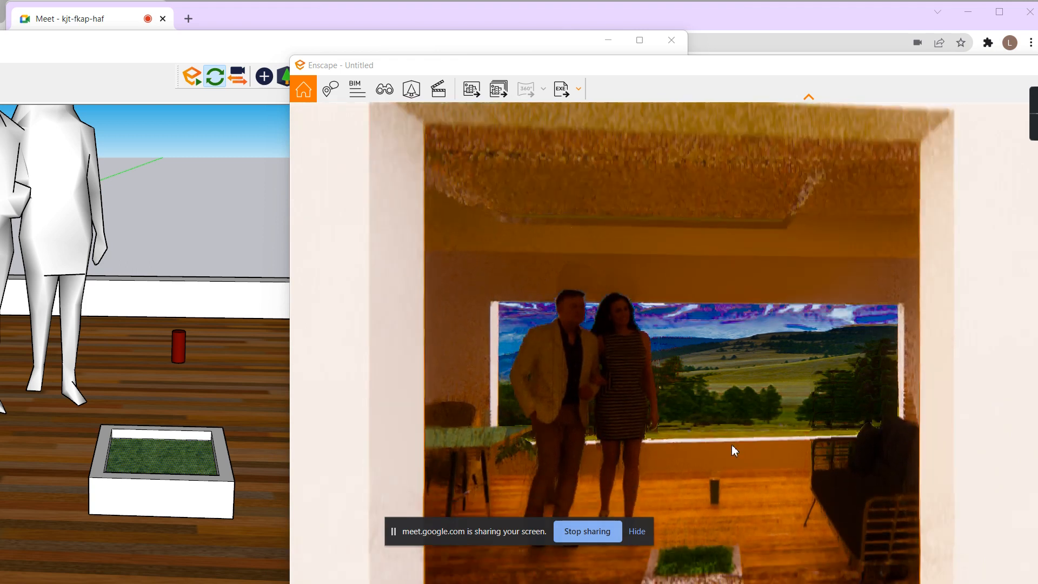
pyautogui.scroll(5, 732, 444)
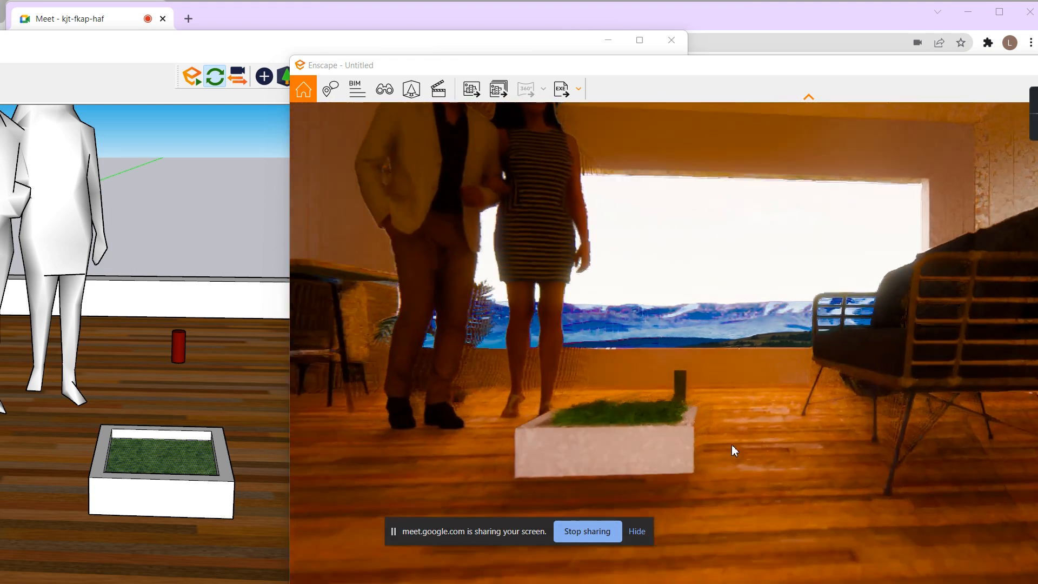
pyautogui.scroll(4, 731, 444)
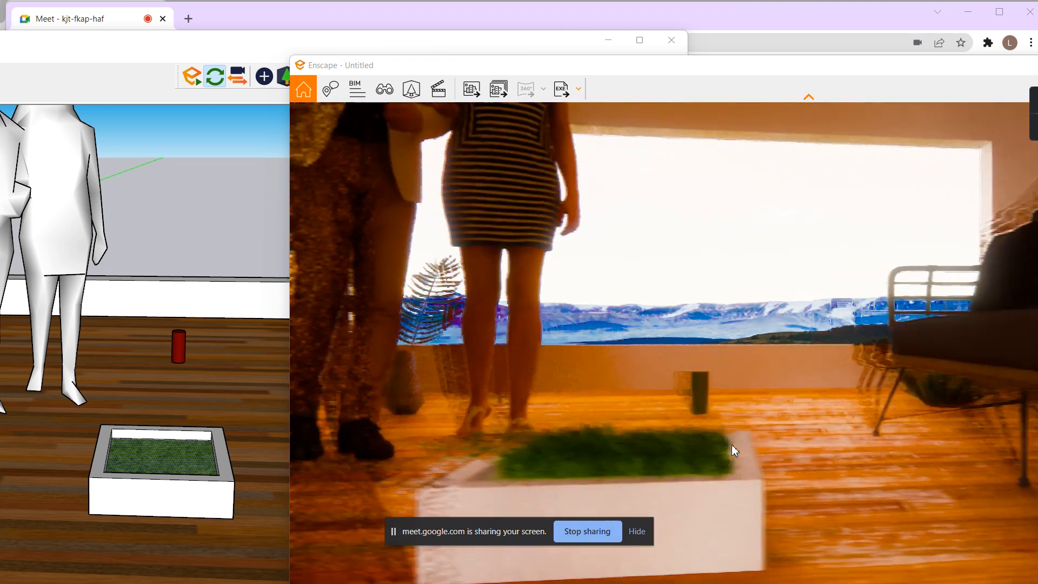
pyautogui.scroll(5, 731, 445)
pyautogui.scroll(-5, 732, 444)
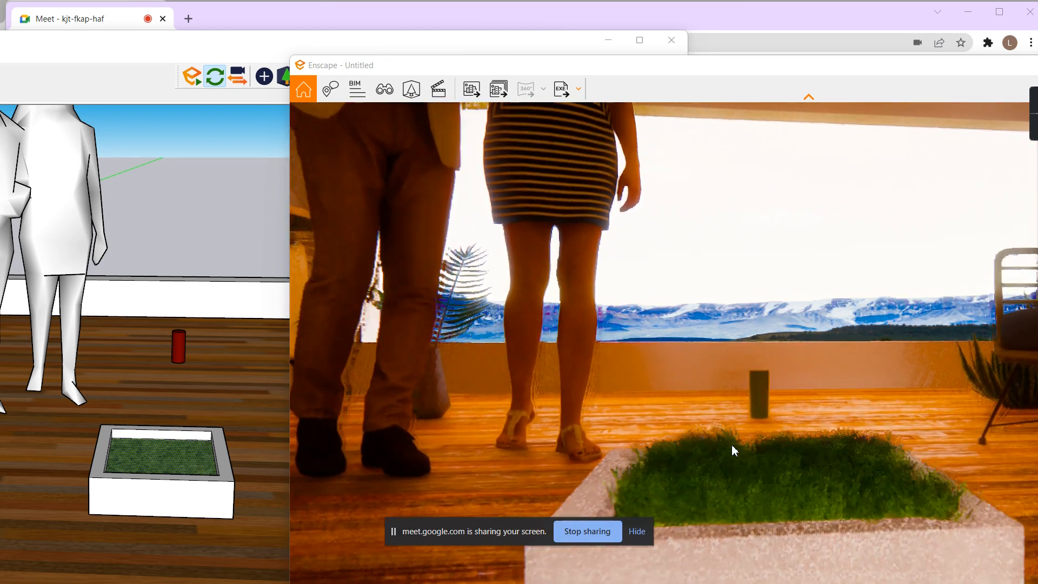
pyautogui.scroll(4, 731, 444)
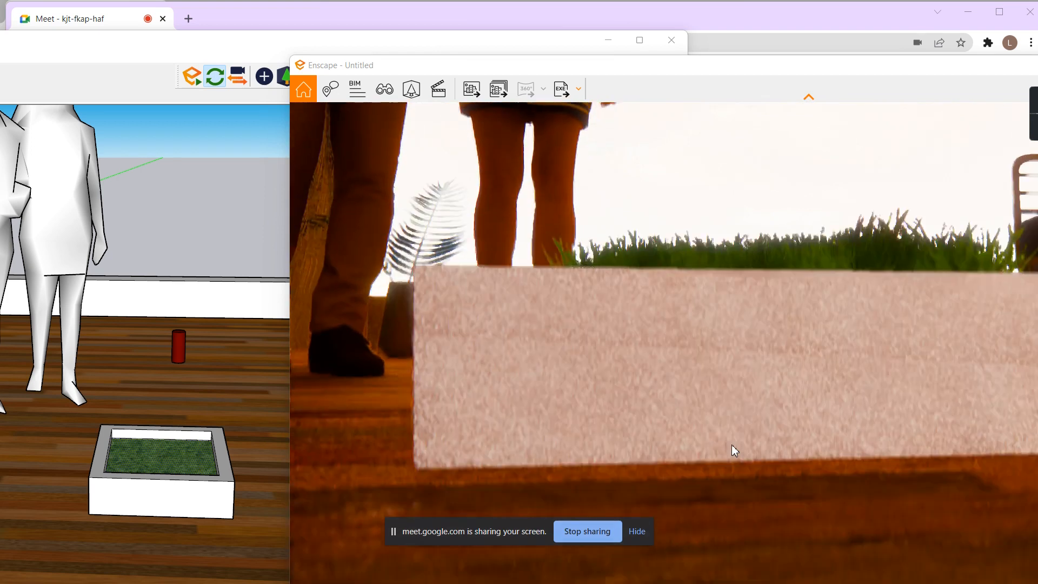
pyautogui.scroll(-4, 731, 445)
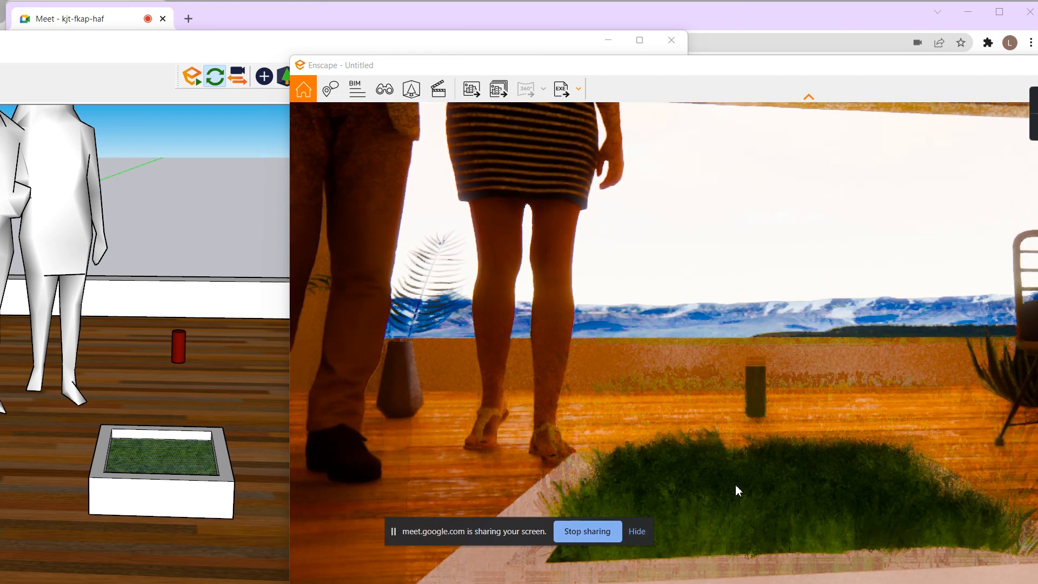
# Return to SketchUp, open Grass Dark Green in the Enscape Material Editor and set height variation to 18.1% and height to 27.4%.
pyautogui.click(116, 58)
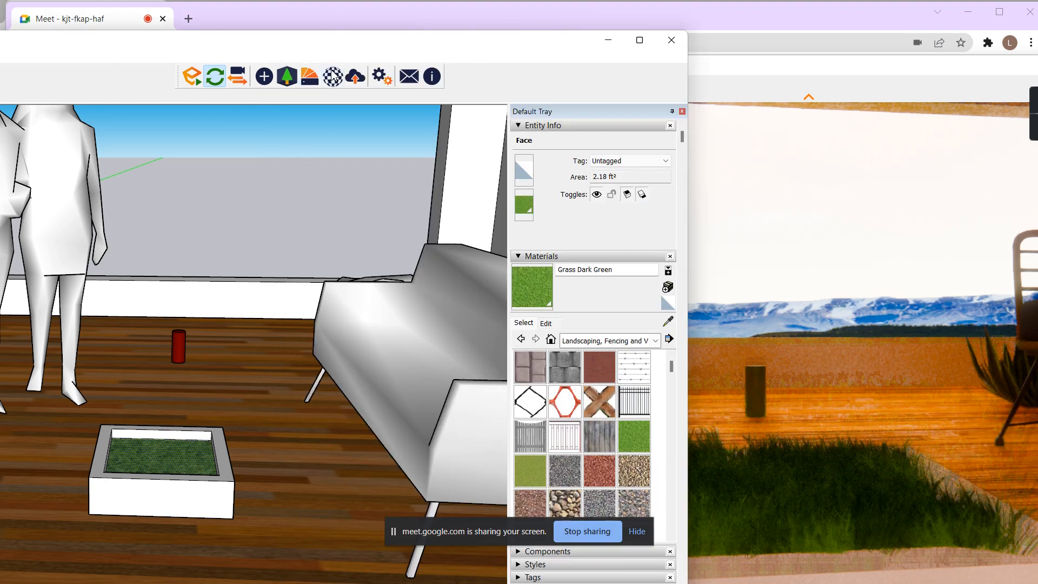
pyautogui.click(333, 76)
pyautogui.moveTo(402, 208); pyautogui.dragTo(321, 135)
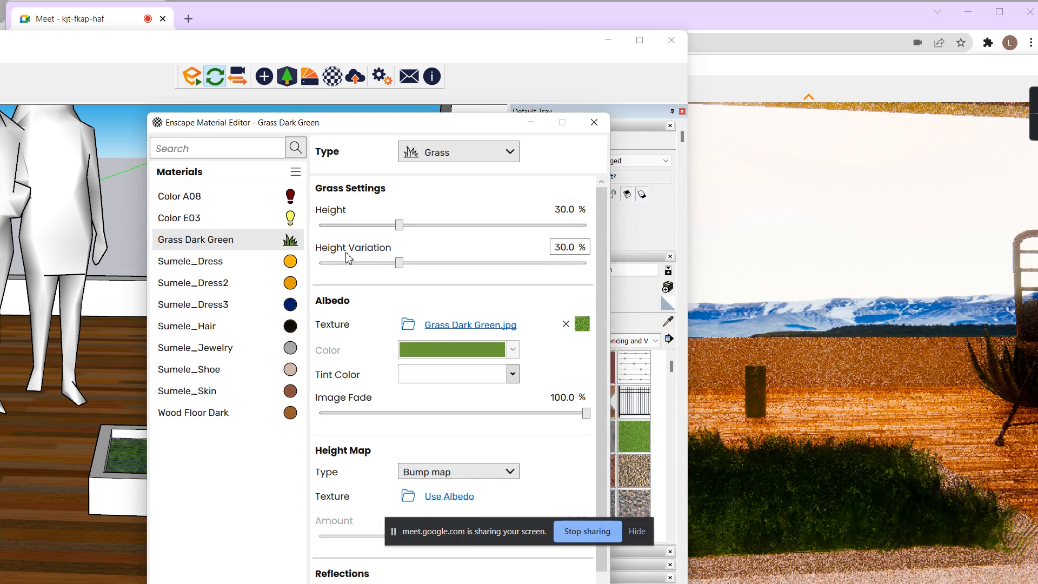
pyautogui.moveTo(399, 263); pyautogui.dragTo(369, 266)
pyautogui.moveTo(399, 225); pyautogui.dragTo(393, 258)
# Set the grass material's image fade to 50.2% and use its albedo texture as the bump map.
pyautogui.moveTo(571, 417); pyautogui.dragTo(454, 417)
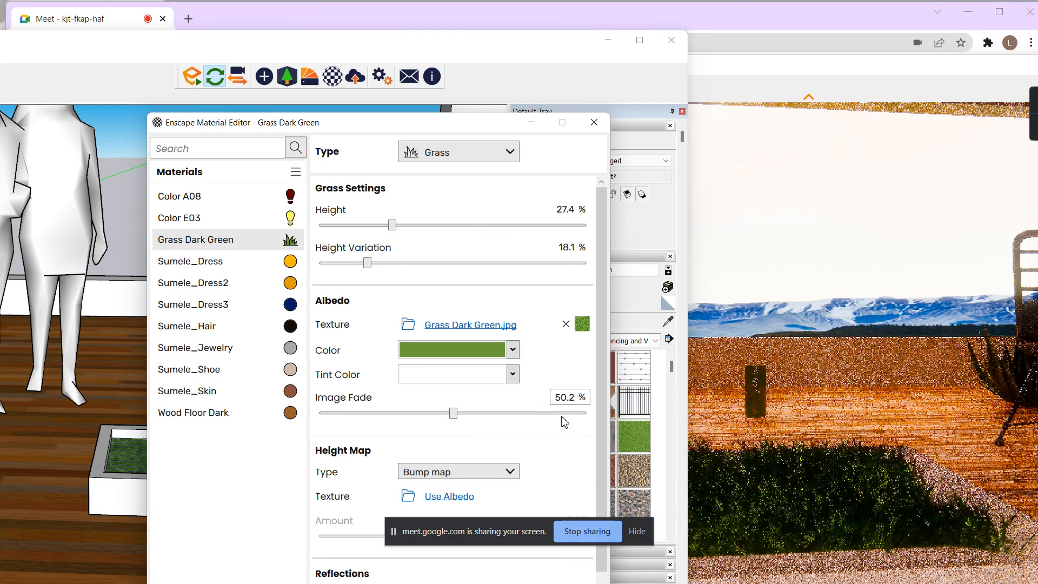
pyautogui.scroll(-3, 589, 417)
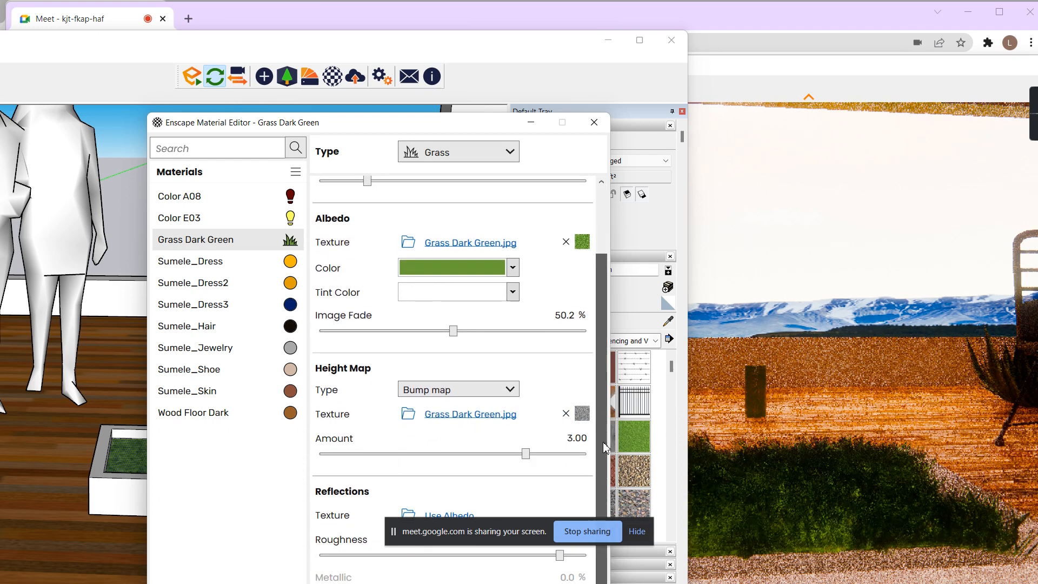
pyautogui.moveTo(339, 122); pyautogui.dragTo(333, 158)
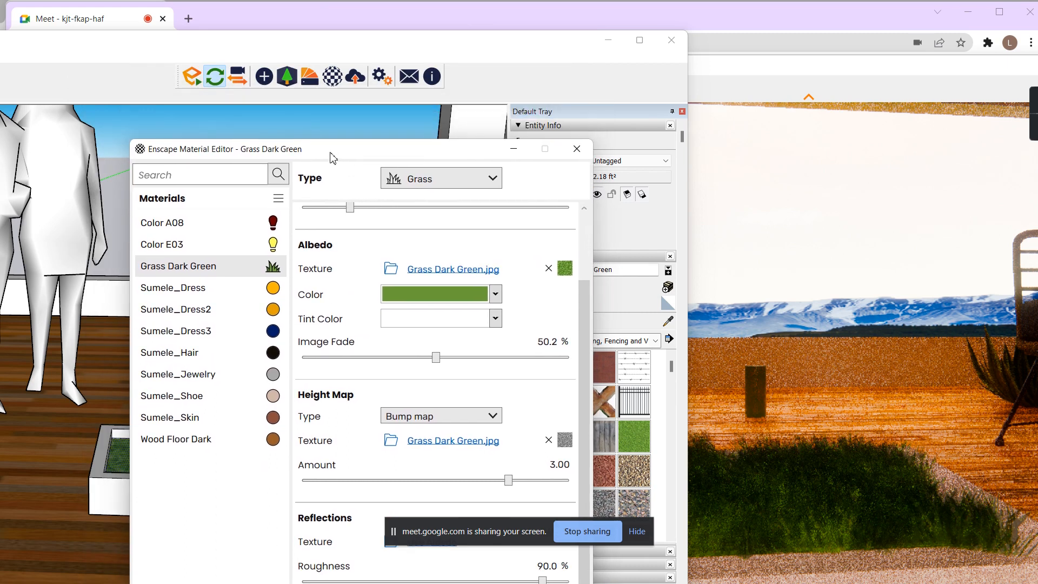
# Change the Grass Dark Green material's type to Water, keeping the render visible beside the Material Editor.
pyautogui.moveTo(401, 52); pyautogui.dragTo(422, 50)
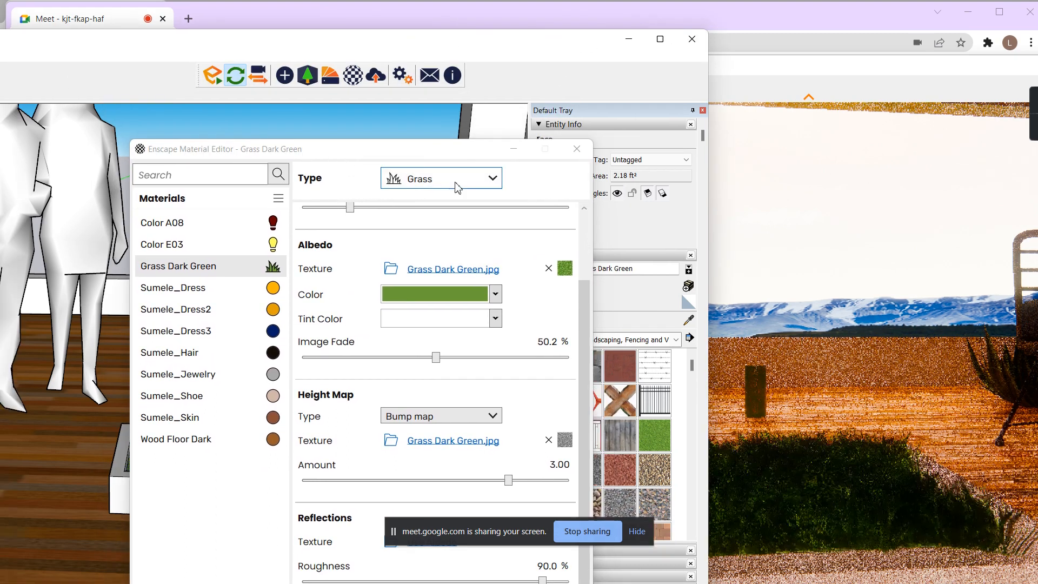
pyautogui.moveTo(404, 155); pyautogui.dragTo(456, 152)
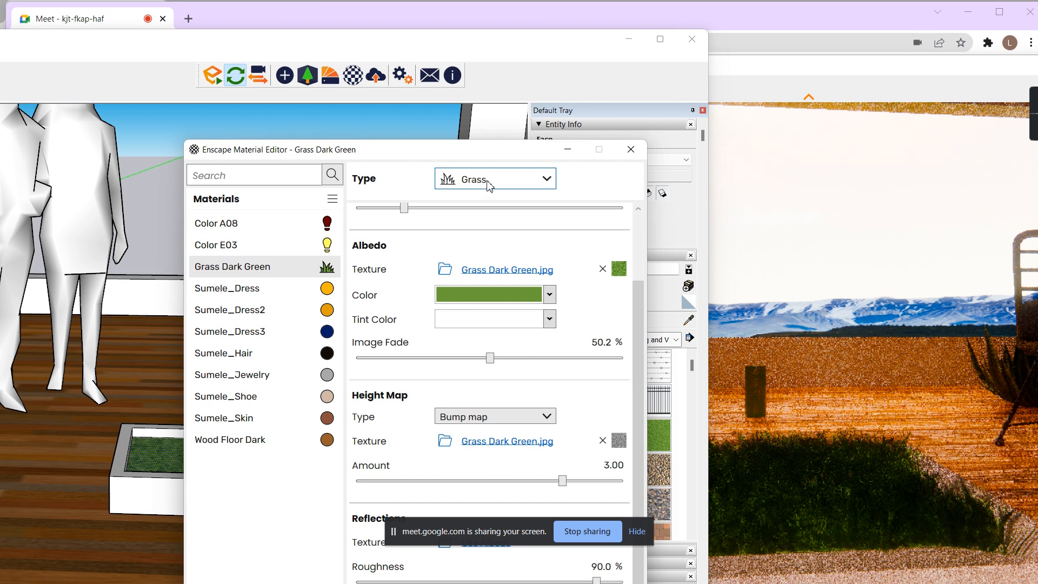
pyautogui.click(489, 183)
pyautogui.click(476, 329)
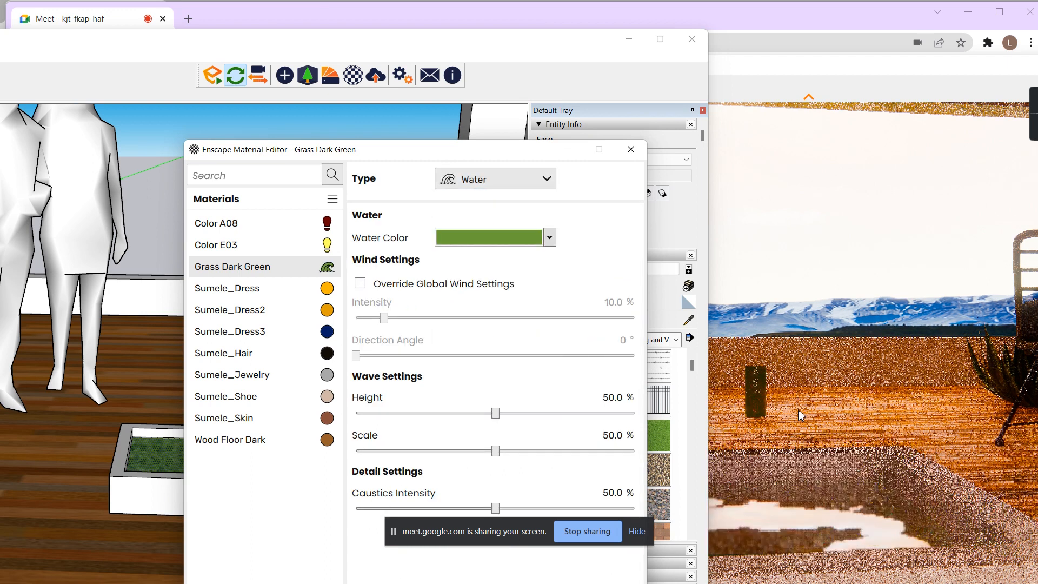
# Examine the water surface inside the box in the Enscape render.
pyautogui.moveTo(831, 464); pyautogui.dragTo(822, 467)
pyautogui.press('a')
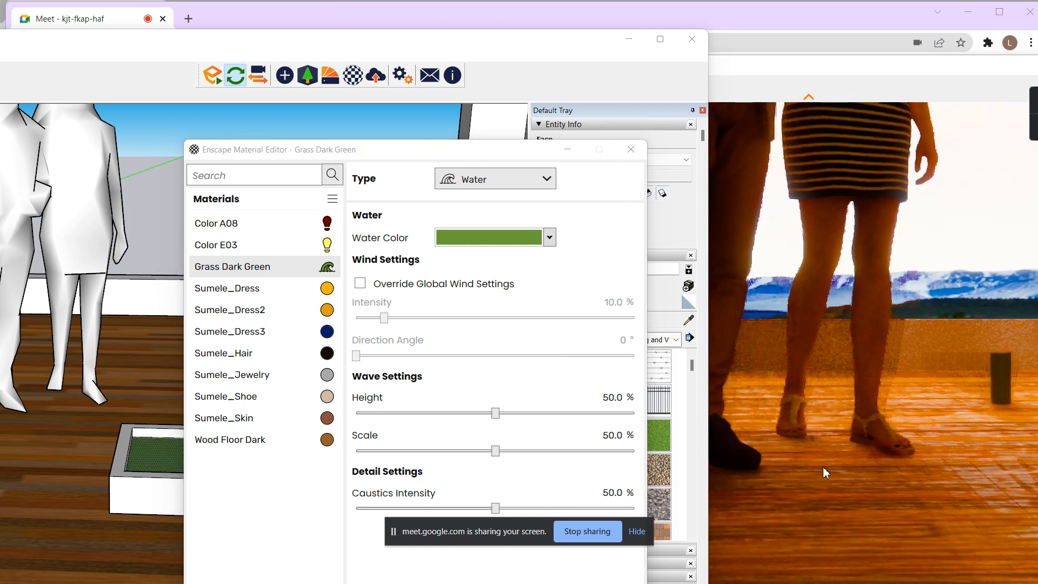
pyautogui.press('d')
pyautogui.press('s')
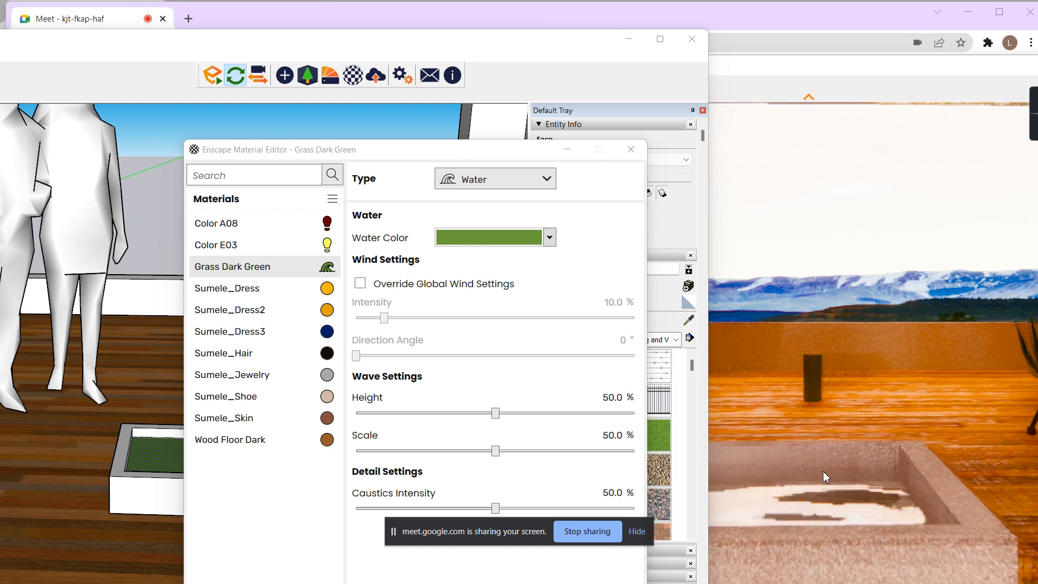
# Set the water material's wave height to 62.8%, trying the override of the global wind settings.
pyautogui.press('a')
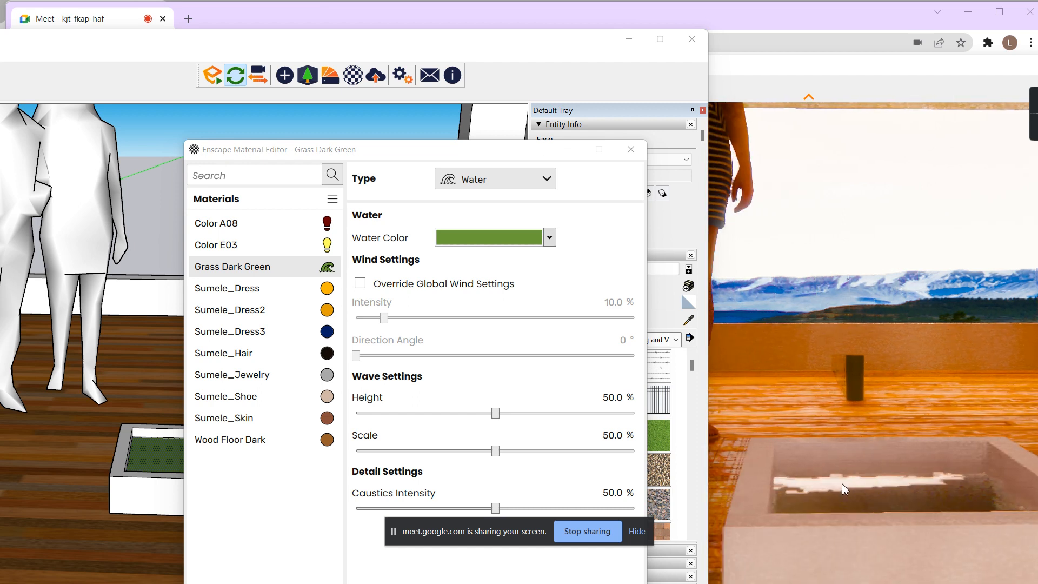
pyautogui.click(510, 415)
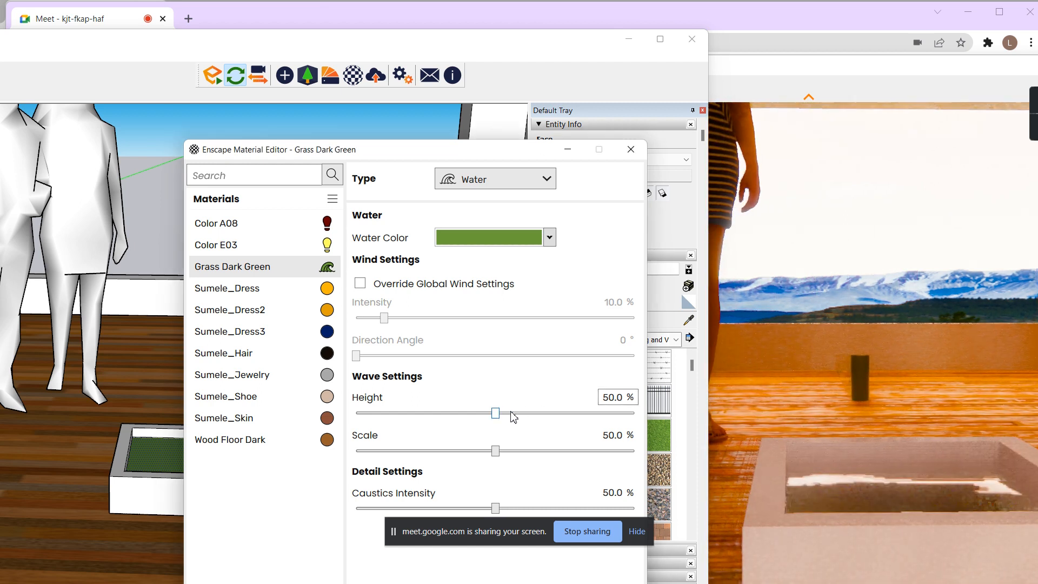
pyautogui.moveTo(512, 417); pyautogui.dragTo(534, 416)
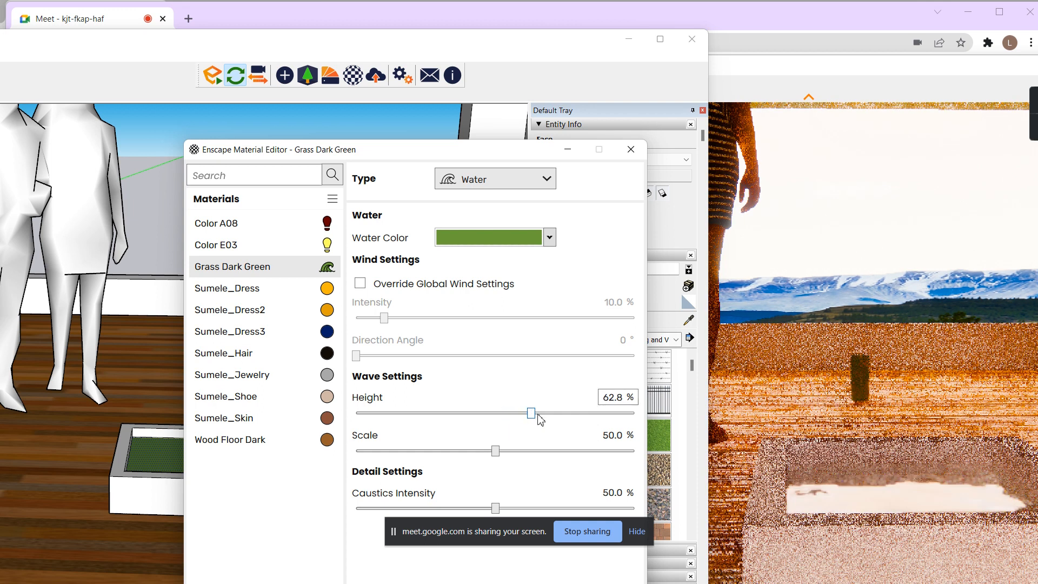
pyautogui.click(504, 292)
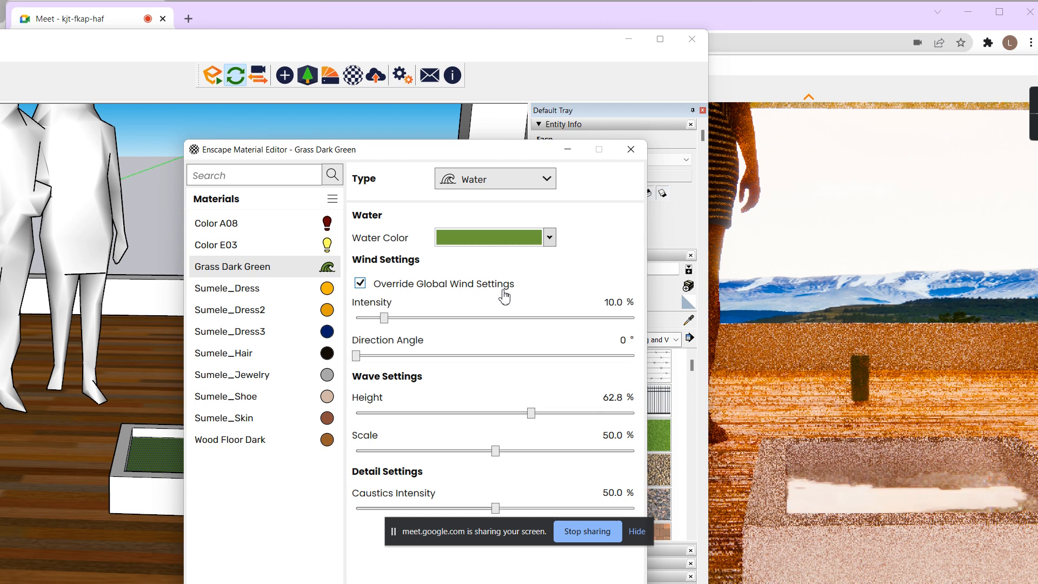
pyautogui.click(504, 296)
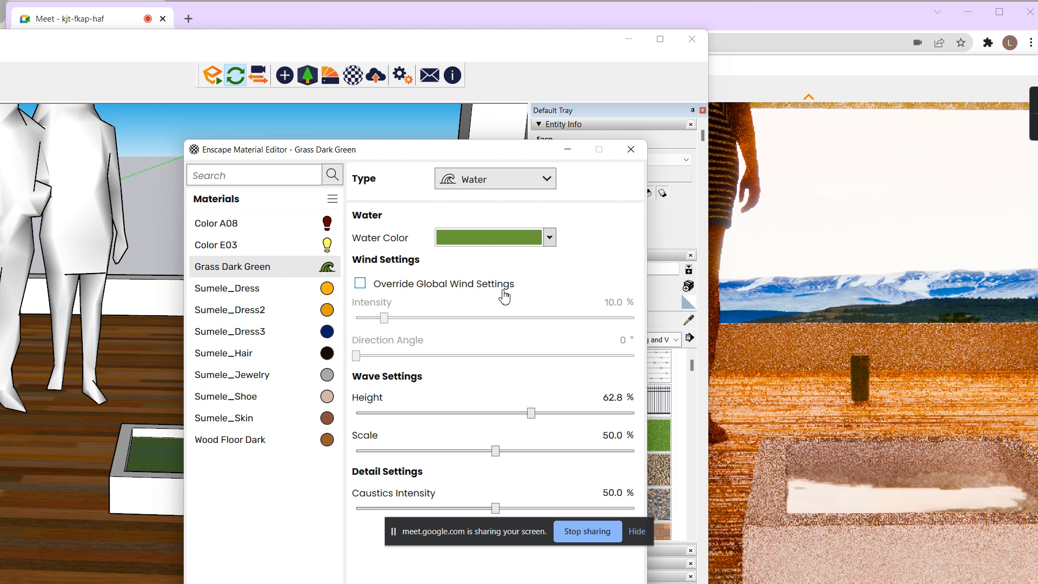
# Change the Grass Dark Green material's type back to Grass and close the Enscape Material Editor.
pyautogui.click(488, 183)
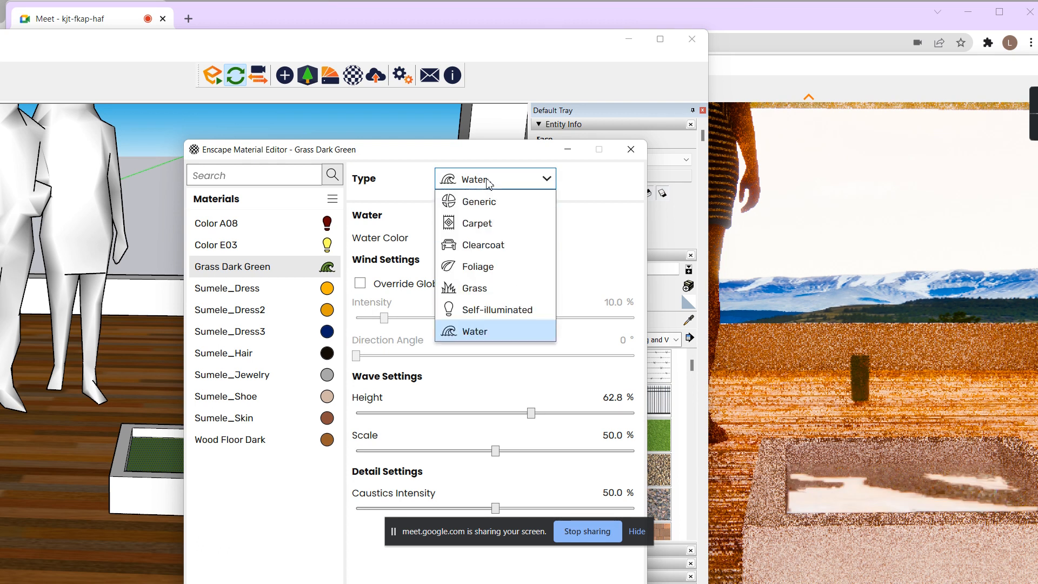
pyautogui.click(492, 295)
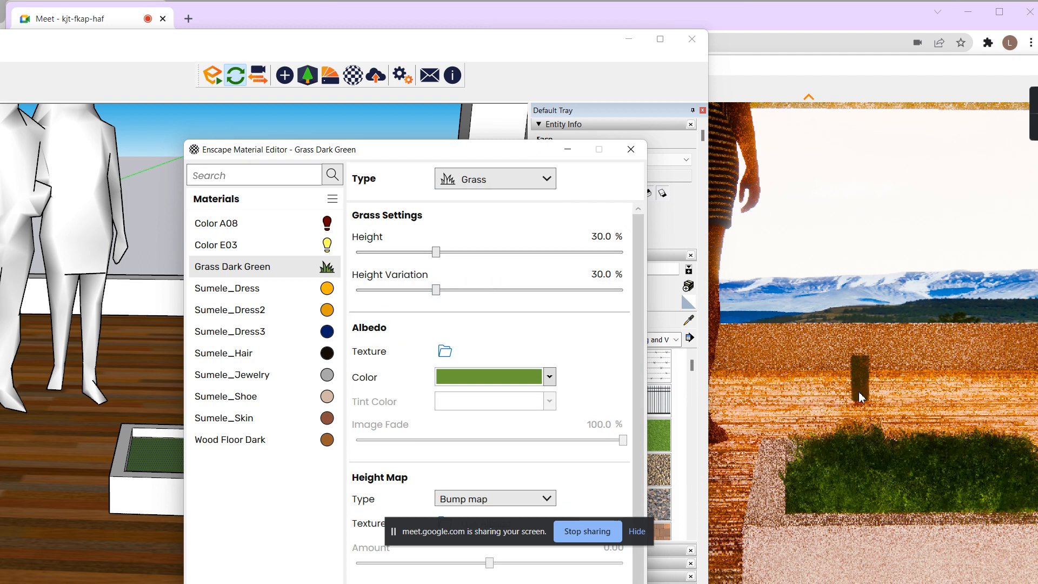
pyautogui.click(631, 149)
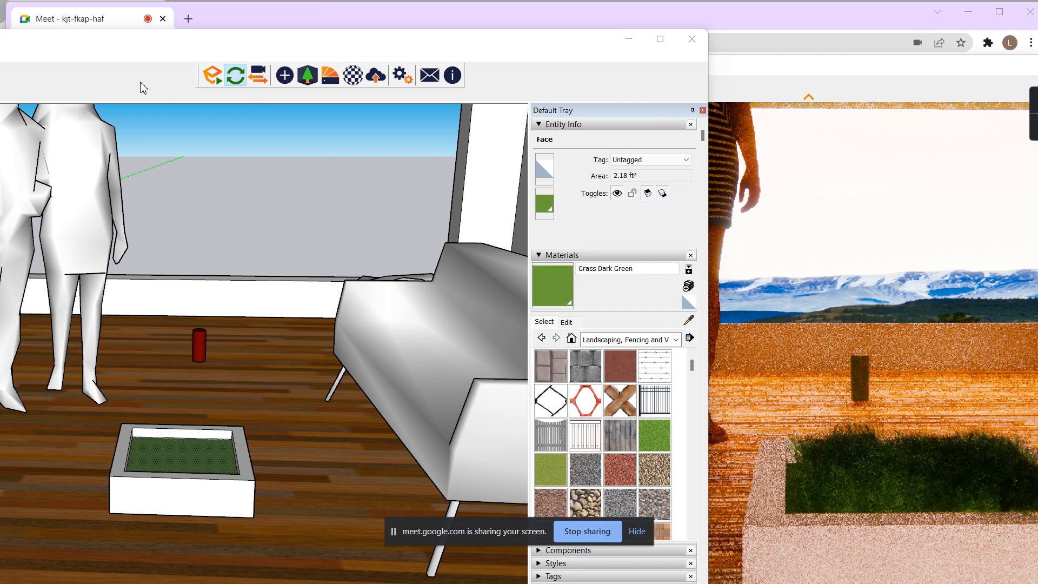
# Paint the small red cylinder with Grass Dark Green and open the wood floor group for editing.
pyautogui.click(201, 344)
pyautogui.press('space')
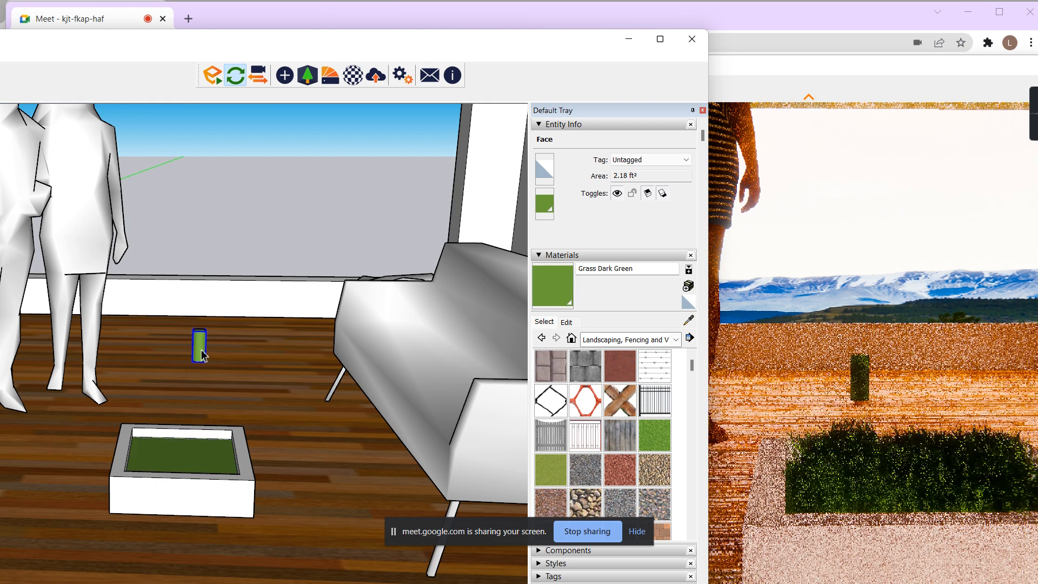
pyautogui.click(202, 351)
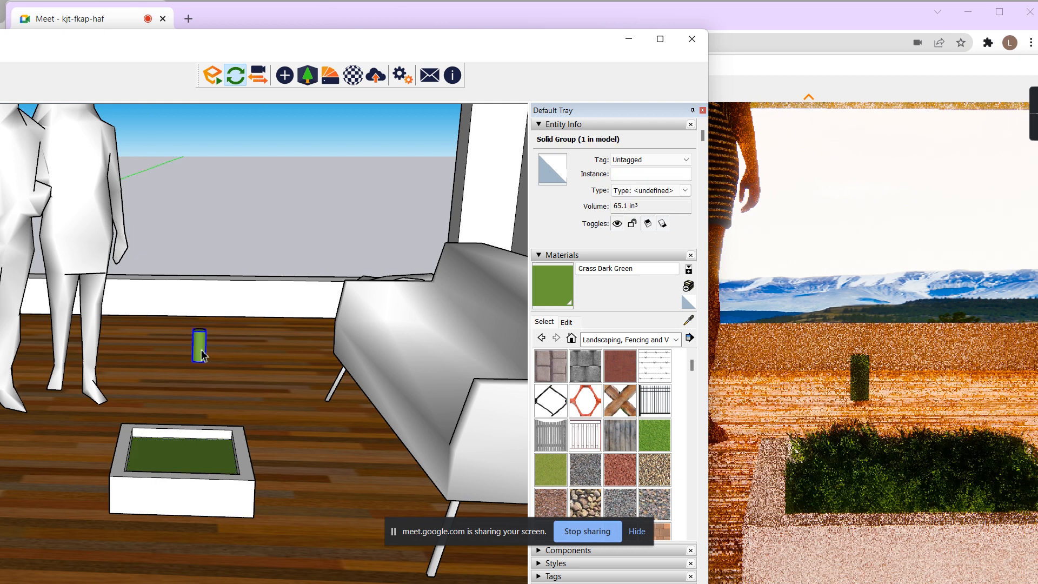
pyautogui.doubleClick(265, 381)
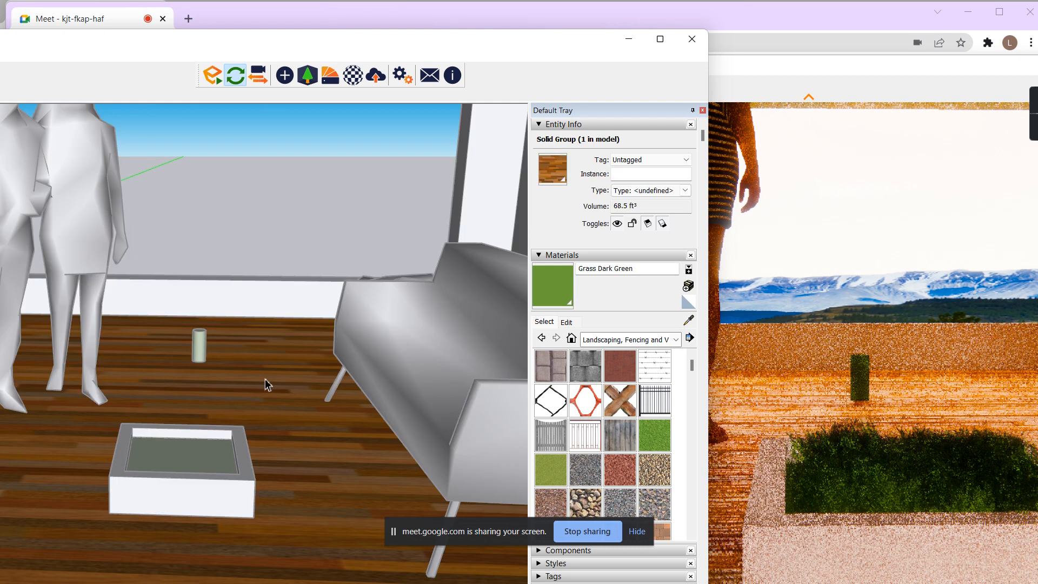
# Examine the materials in the Enscape Material Library, especially the Tiles category.
pyautogui.click(334, 81)
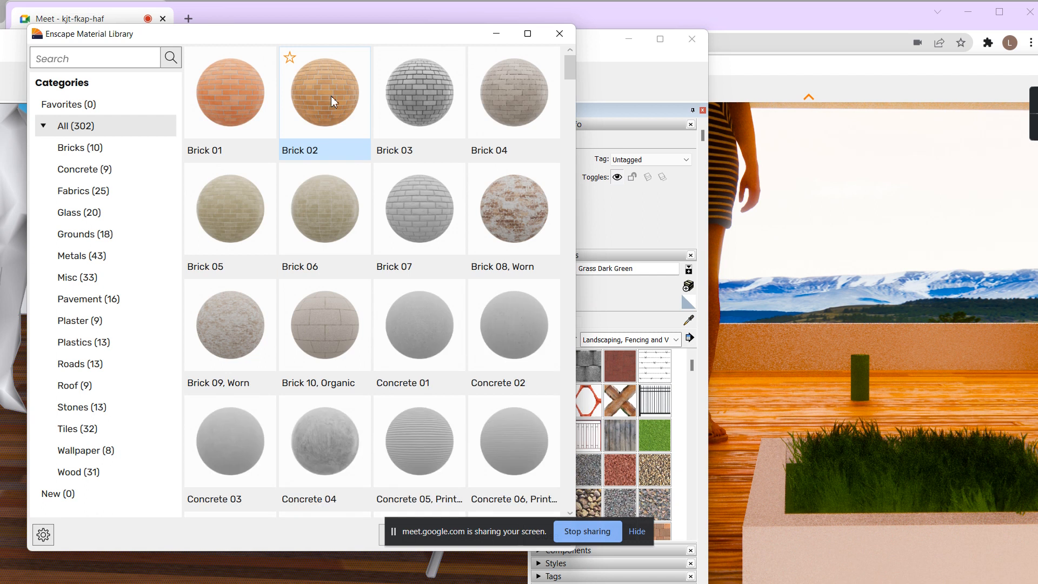
pyautogui.scroll(-3, 320, 172)
pyautogui.scroll(-5, 321, 172)
pyautogui.scroll(-10, 320, 177)
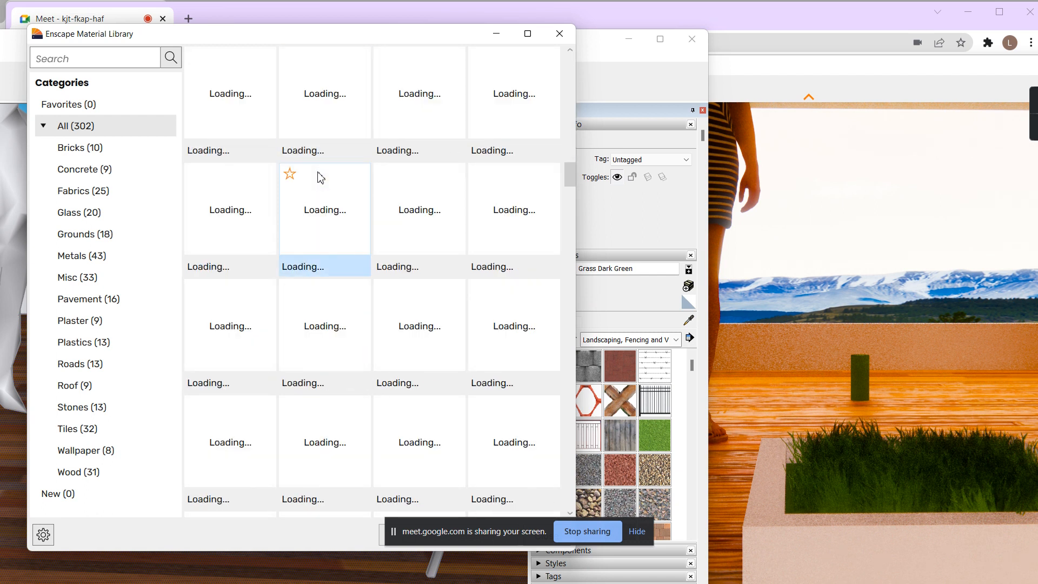
pyautogui.scroll(-7, 320, 177)
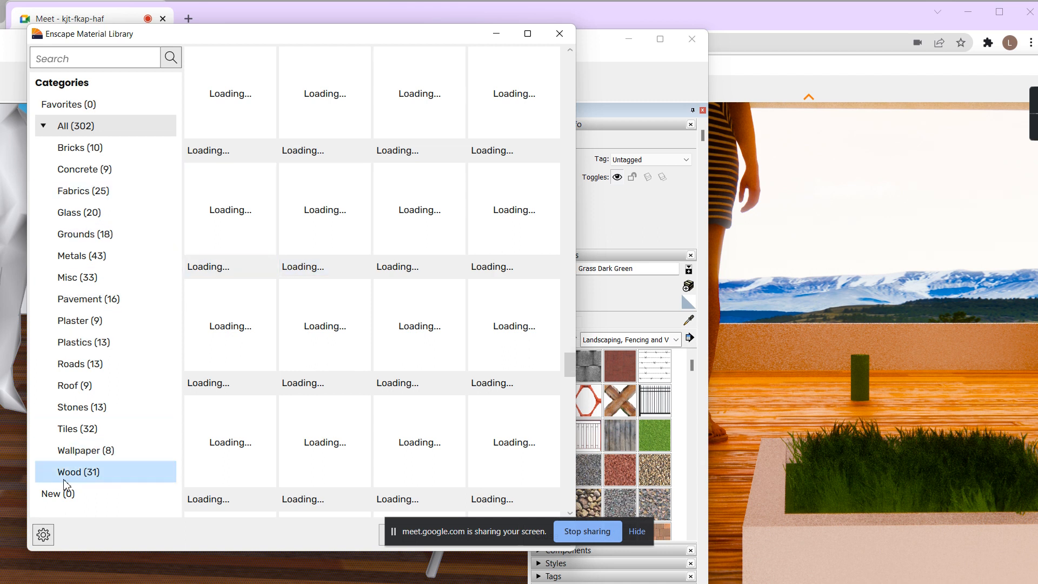
pyautogui.click(71, 437)
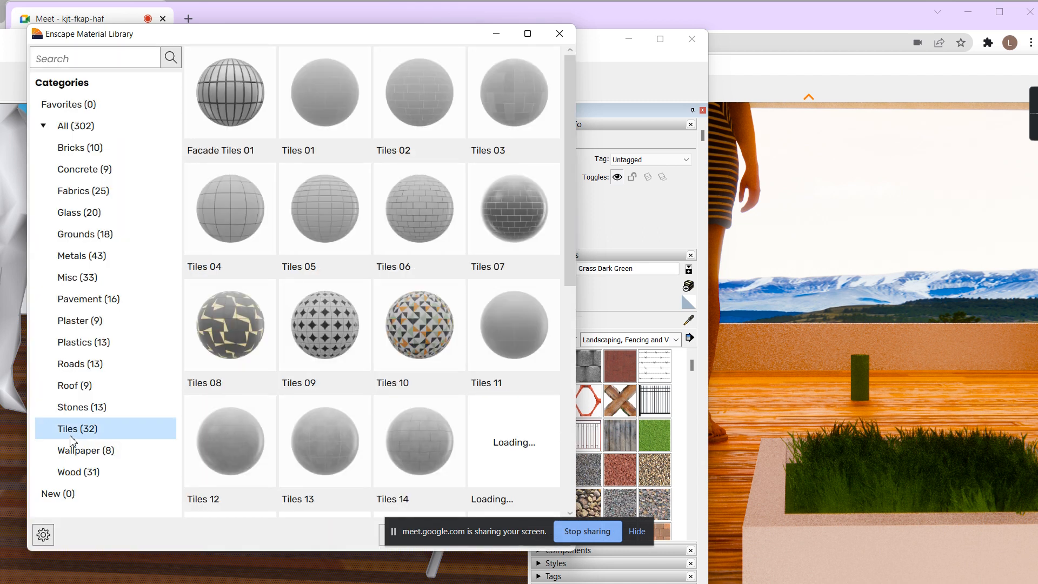
pyautogui.scroll(-5, 322, 300)
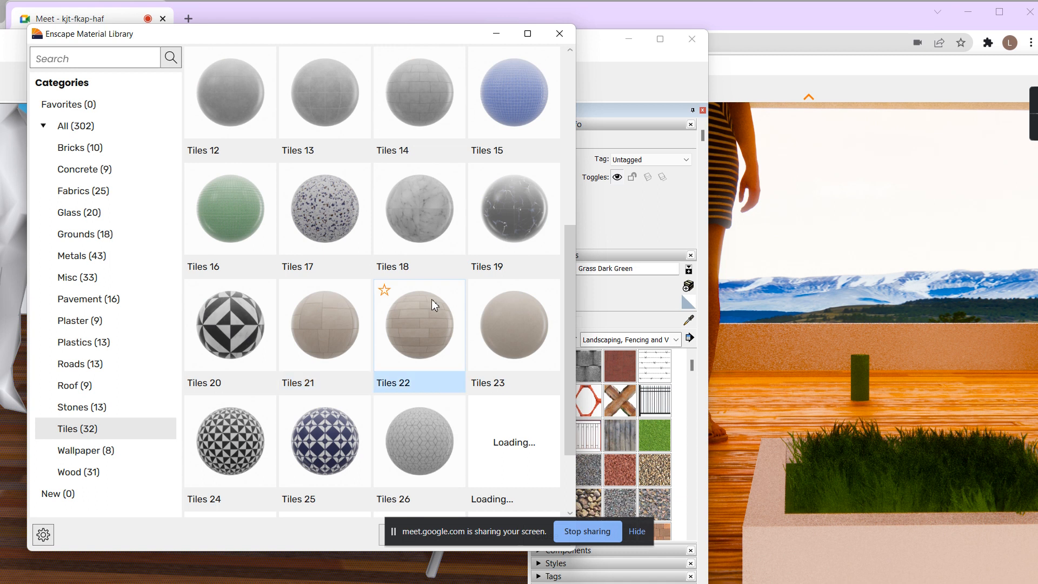
pyautogui.scroll(-2, 420, 294)
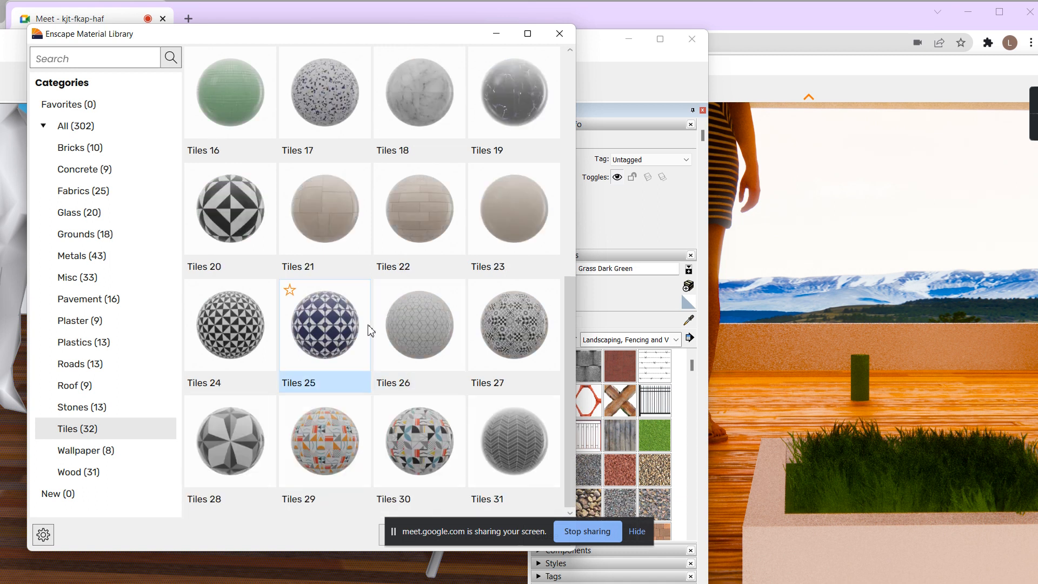
pyautogui.scroll(5, 378, 328)
pyautogui.scroll(2, 381, 329)
pyautogui.scroll(-2, 443, 257)
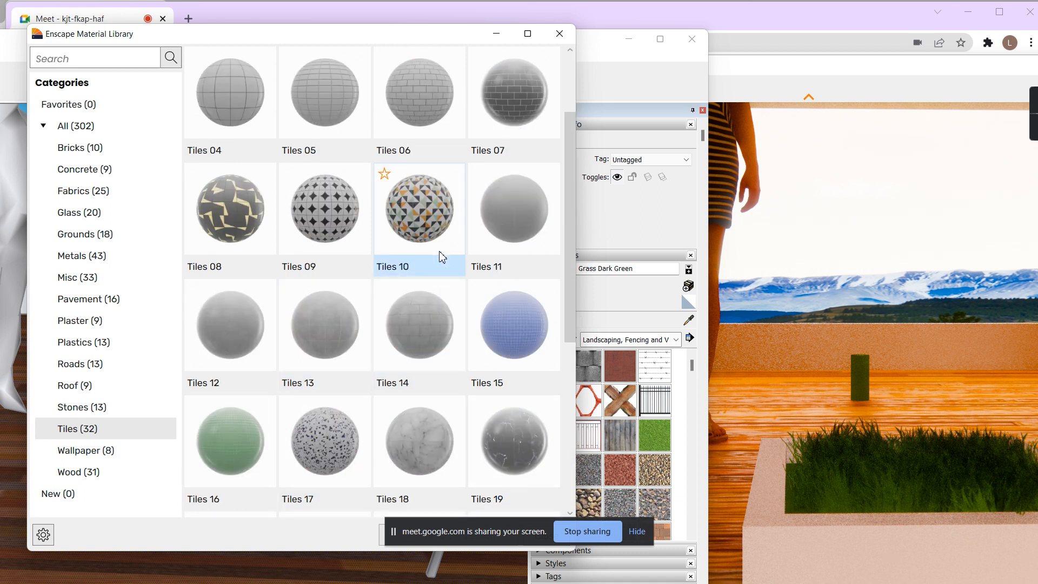
pyautogui.scroll(2, 387, 197)
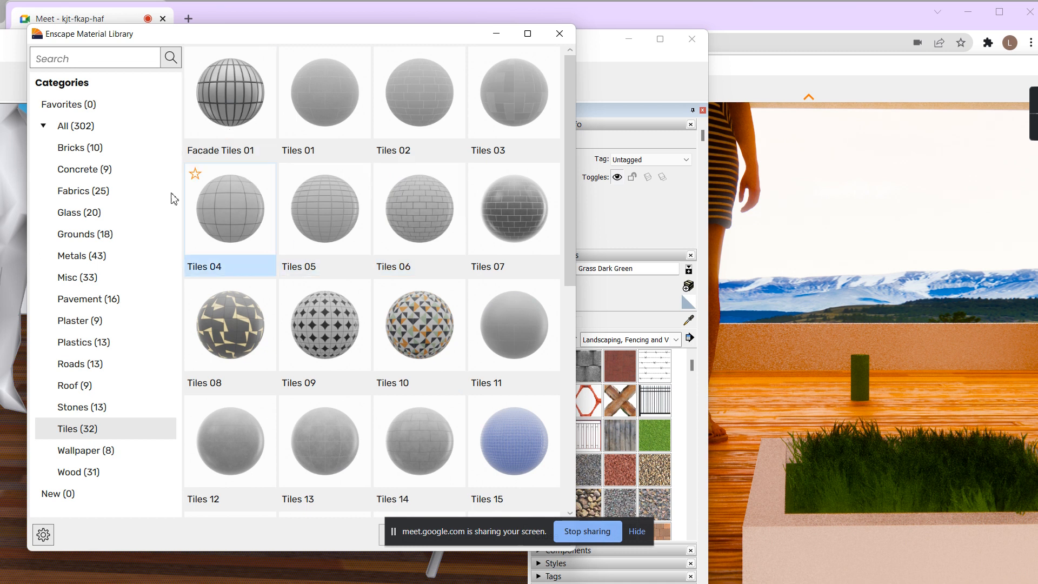
# Import Wallpaper 03 from the Wallpaper category of the Enscape Material Library and minimise the library.
pyautogui.click(86, 458)
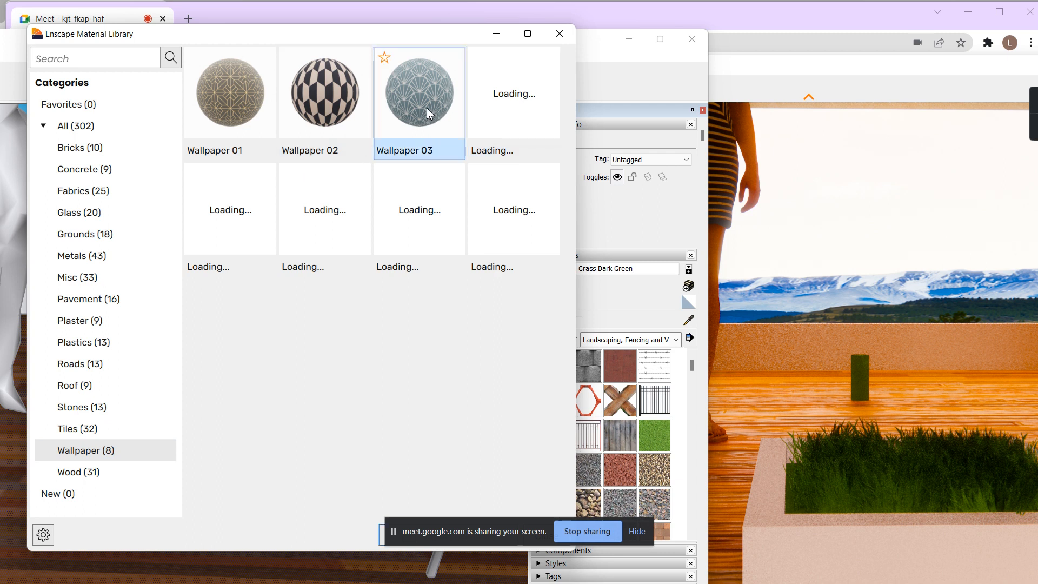
pyautogui.moveTo(417, 37); pyautogui.dragTo(310, 31)
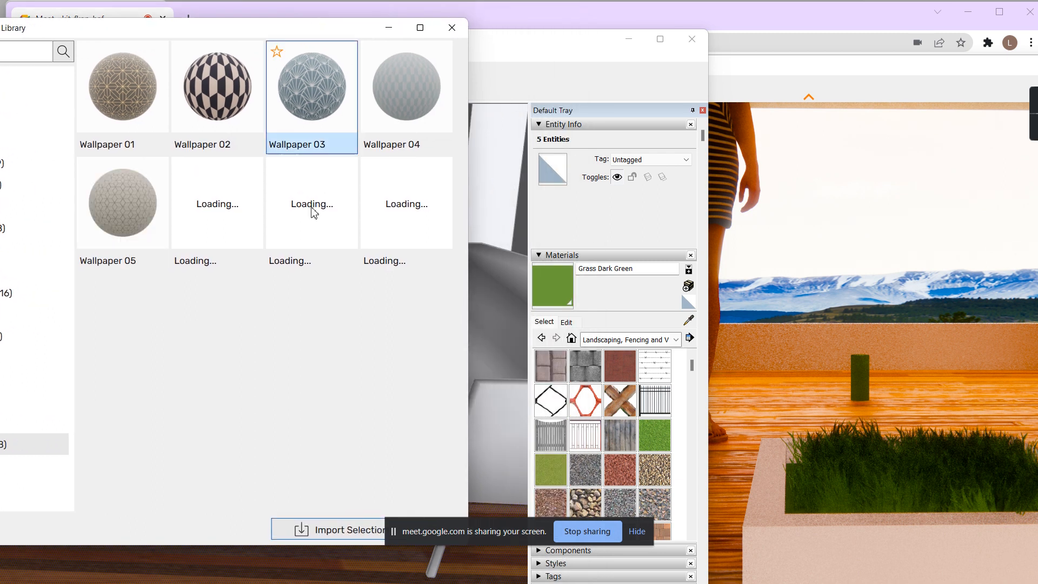
pyautogui.click(337, 531)
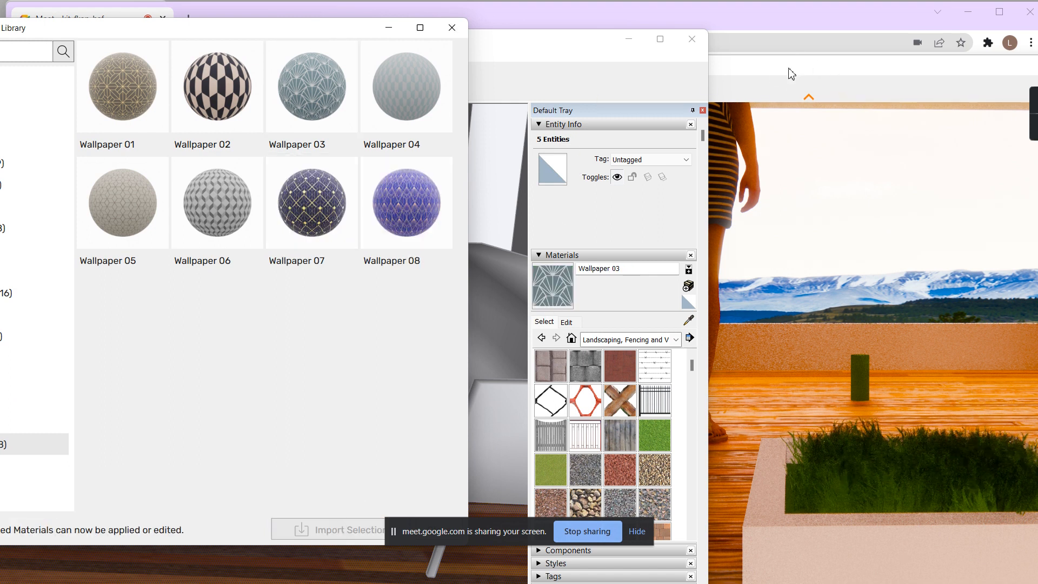
pyautogui.click(388, 29)
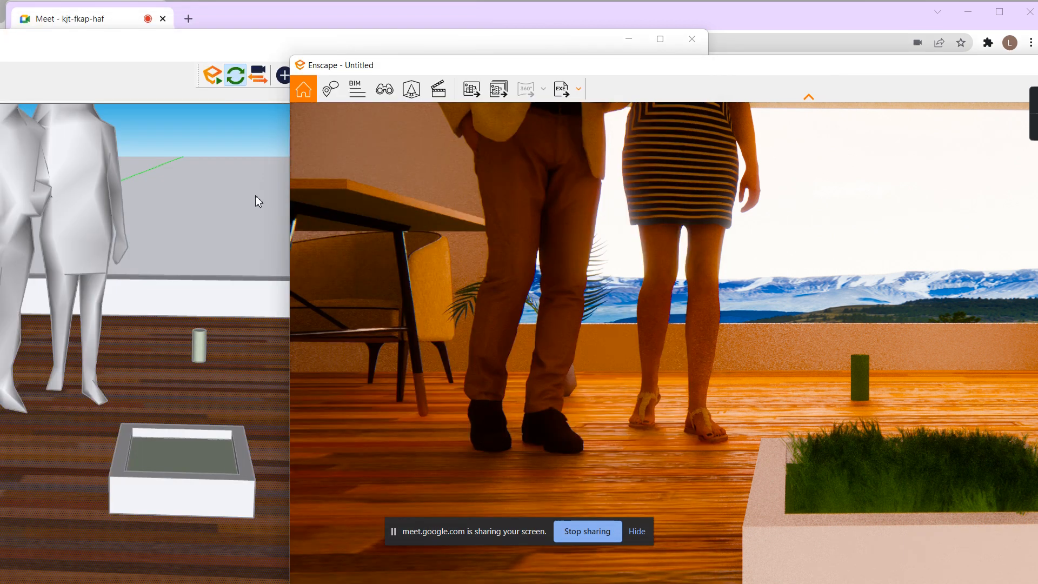
pyautogui.click(211, 48)
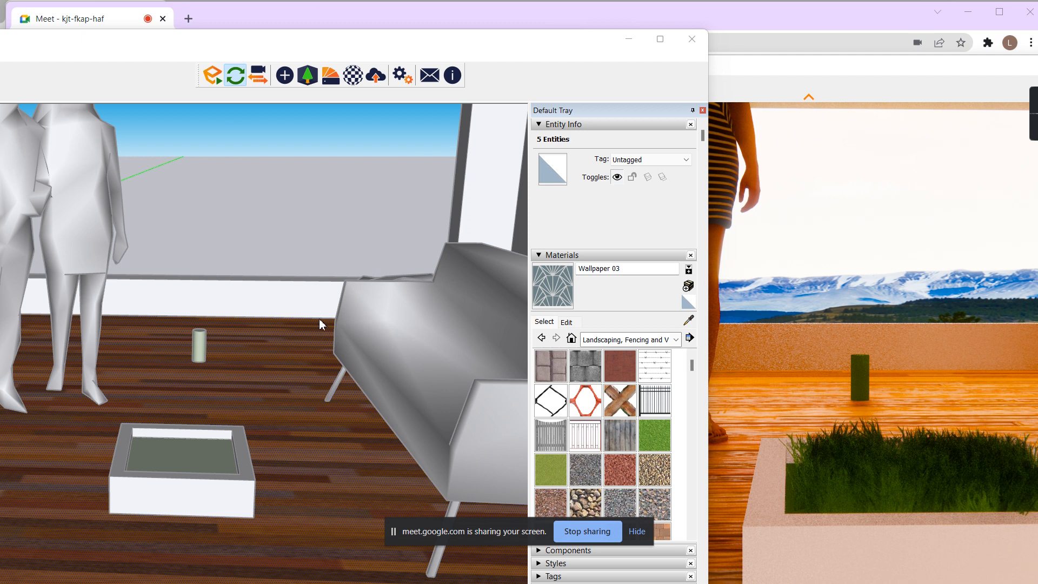
pyautogui.click(637, 532)
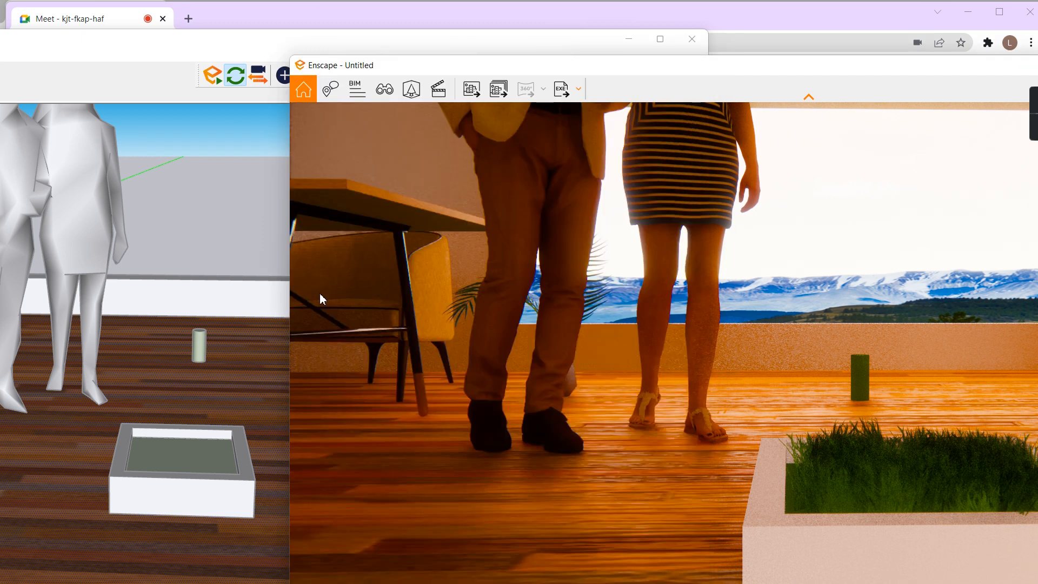
pyautogui.click(210, 262)
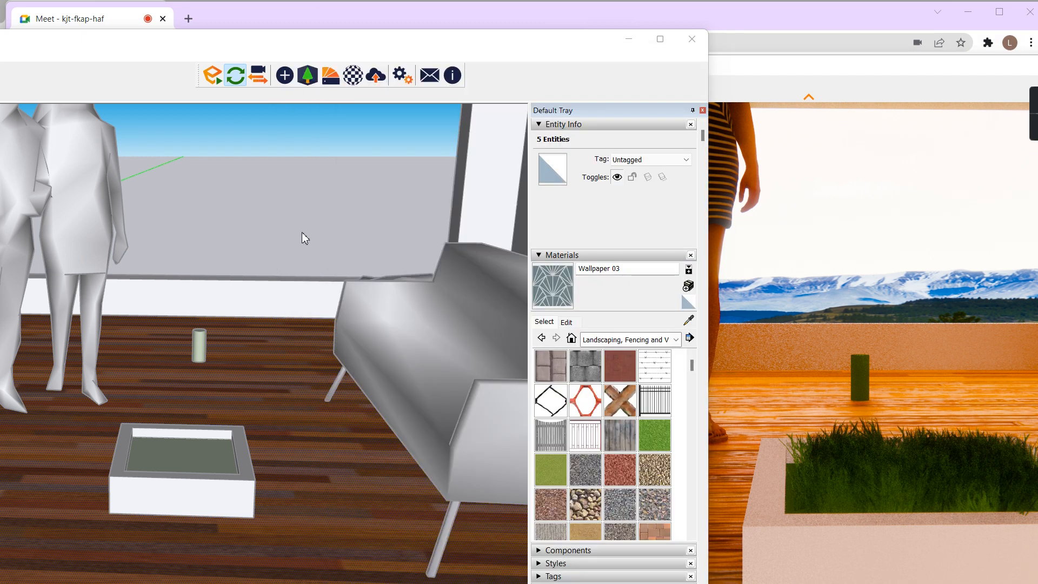
pyautogui.hotkey('alt', 'Tab')
pyautogui.click(254, 205)
pyautogui.hotkey('alt', 'Tab')
pyautogui.click(664, 40)
pyautogui.click(789, 75)
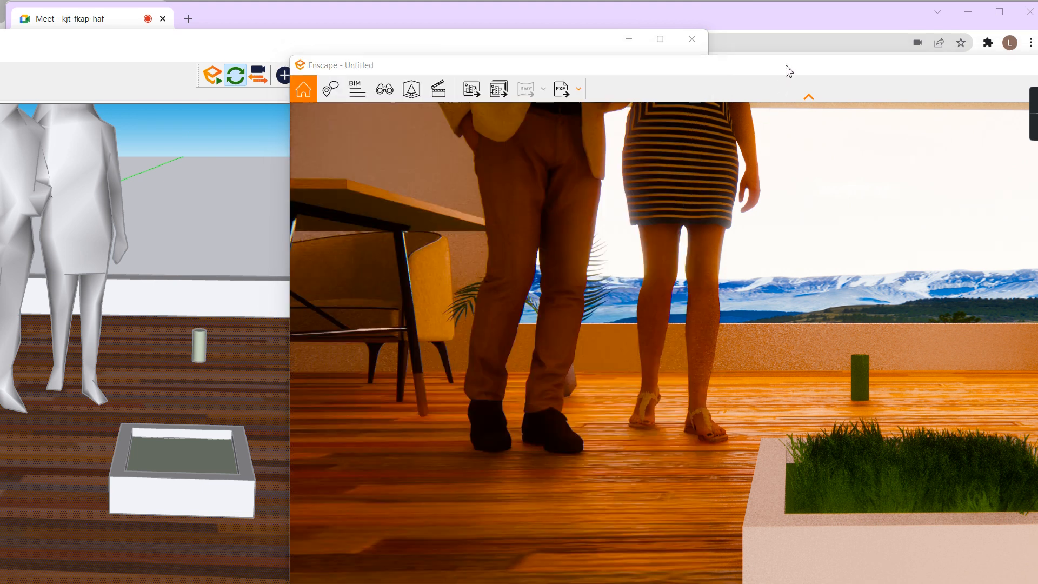
# Close the Enscape render window and the Enscape Material Library to get back to the model.
pyautogui.moveTo(865, 68); pyautogui.dragTo(352, 86)
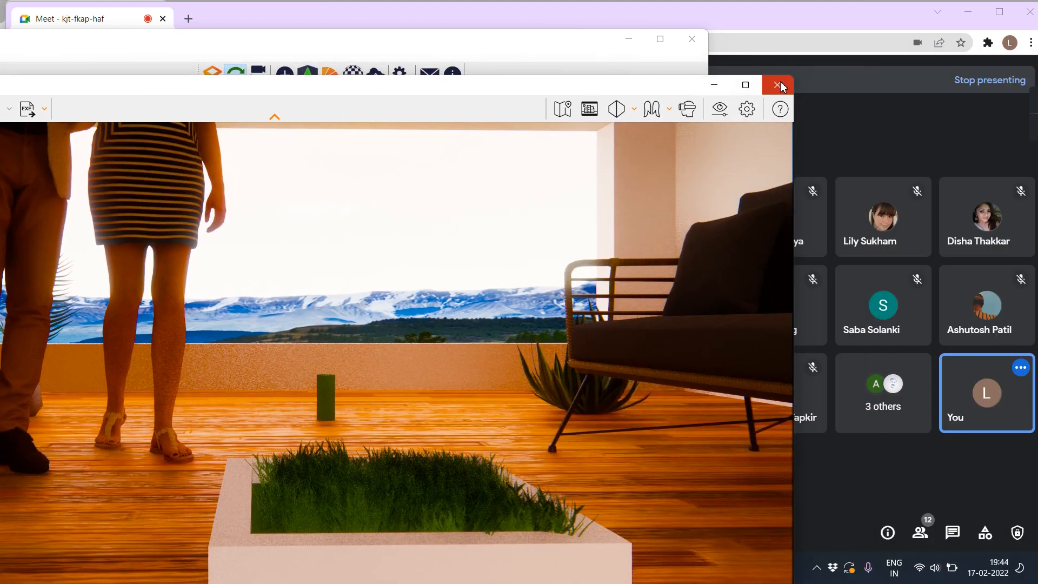
pyautogui.click(778, 85)
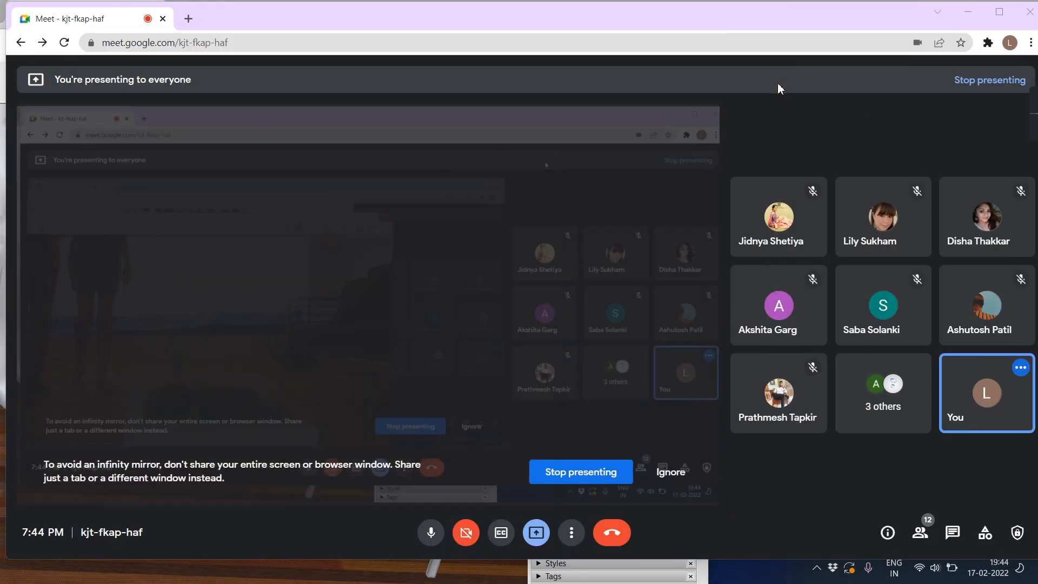
pyautogui.click(488, 566)
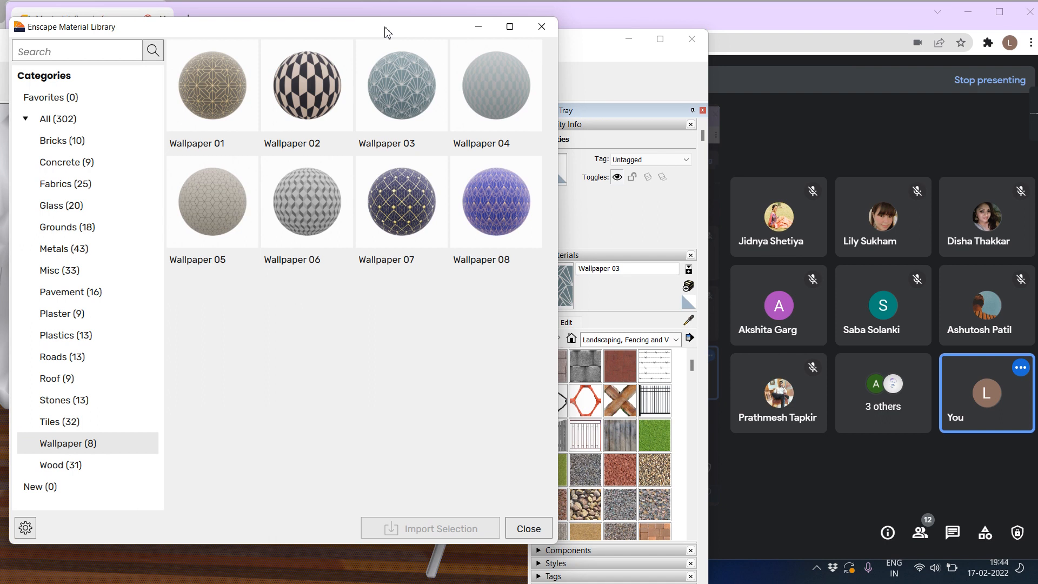
pyautogui.click(527, 528)
# Apply Wallpaper 03 to the wall behind the sofa and clear the selection.
pyautogui.moveTo(401, 50); pyautogui.dragTo(580, 55)
pyautogui.moveTo(484, 230)
pyautogui.mouseDown(button='middle')
pyautogui.moveTo(540, 223)
pyautogui.moveTo(472, 229)
pyautogui.moveTo(470, 216)
pyautogui.moveTo(336, 366)
pyautogui.moveTo(465, 322)
pyautogui.moveTo(522, 276)
pyautogui.mouseUp(button='middle')
pyautogui.scroll(3, 534, 261)
pyautogui.click(557, 273)
pyautogui.click(560, 266)
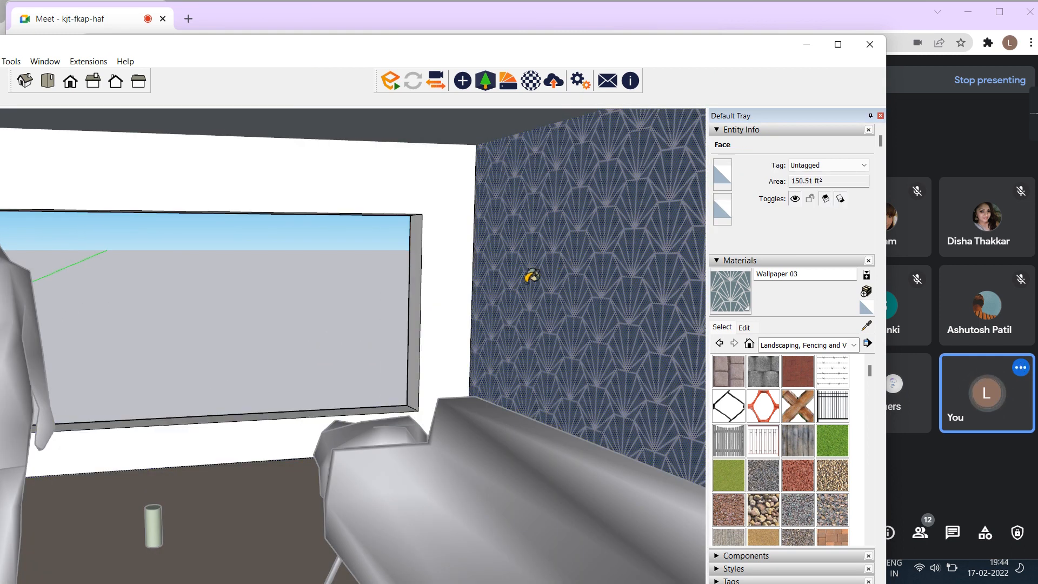
pyautogui.click(224, 307)
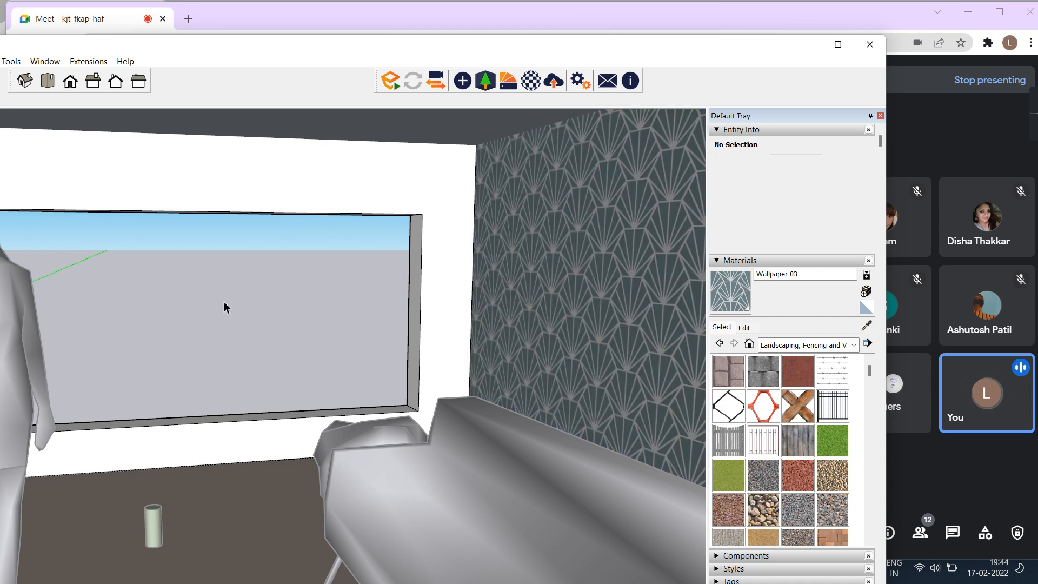
# Restart the Enscape render and adjust the viewpoint to show the wallpapered wall and the sofa.
pyautogui.click(397, 82)
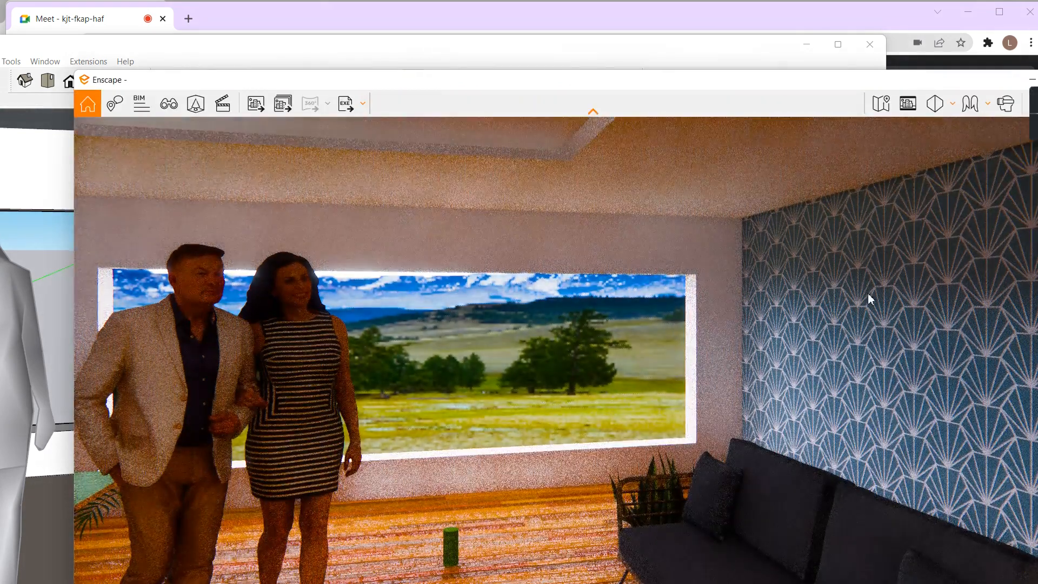
pyautogui.moveTo(868, 294); pyautogui.dragTo(833, 316, button='right')
pyautogui.scroll(4, 831, 324)
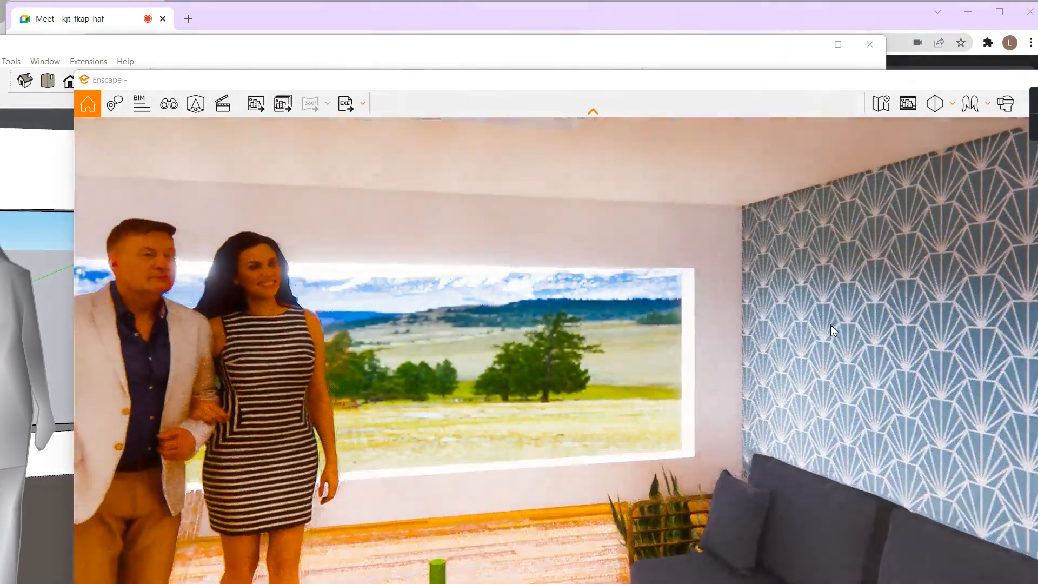
pyautogui.press('q')
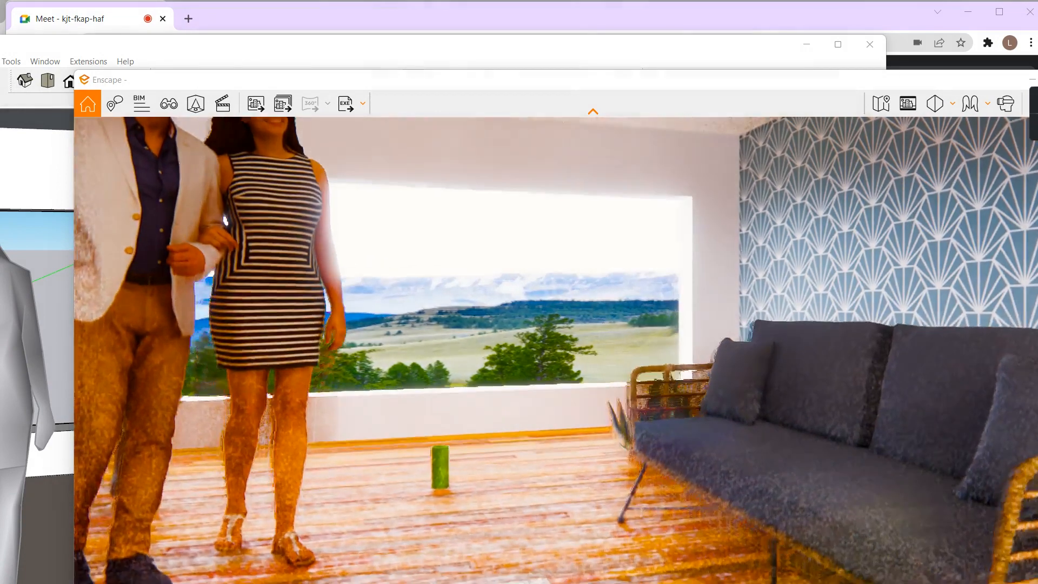
# Back the render viewpoint away to examine the wallpapered wall together with the sofa, the couple and the window.
pyautogui.press('a')
pyautogui.press('s')
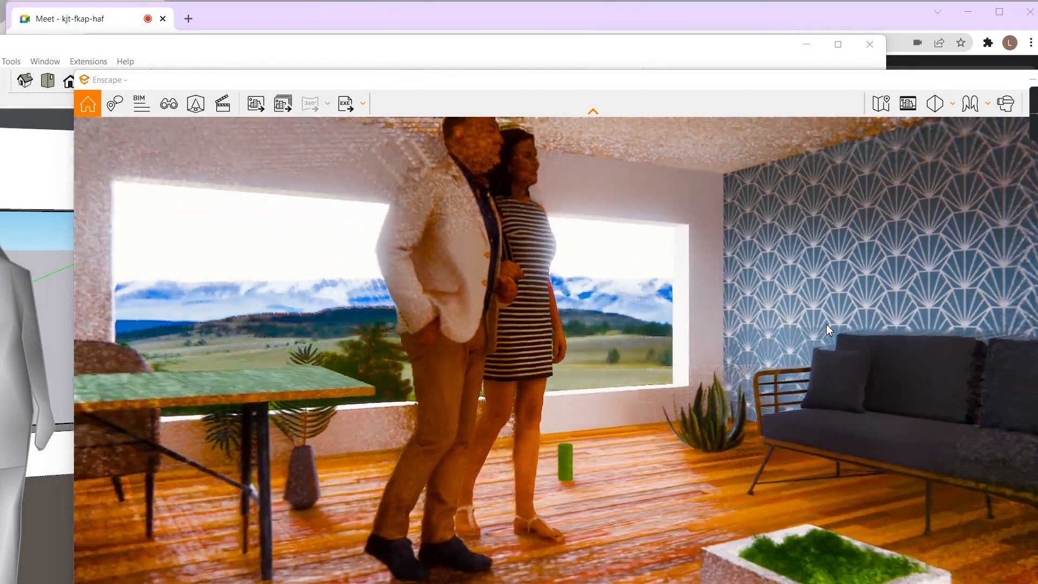
pyautogui.press('s')
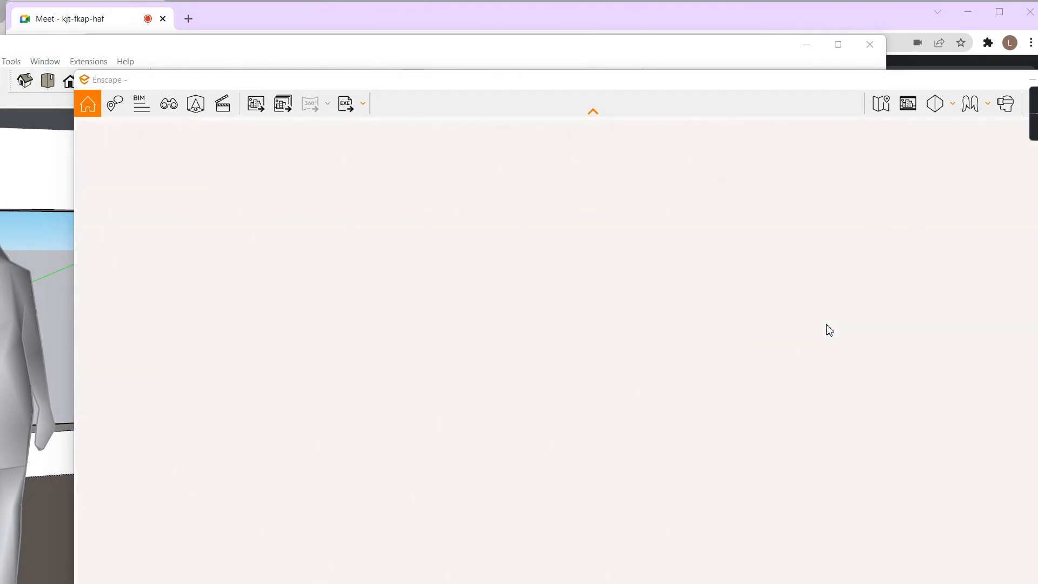
pyautogui.press('w')
pyautogui.press('e')
pyautogui.press('q')
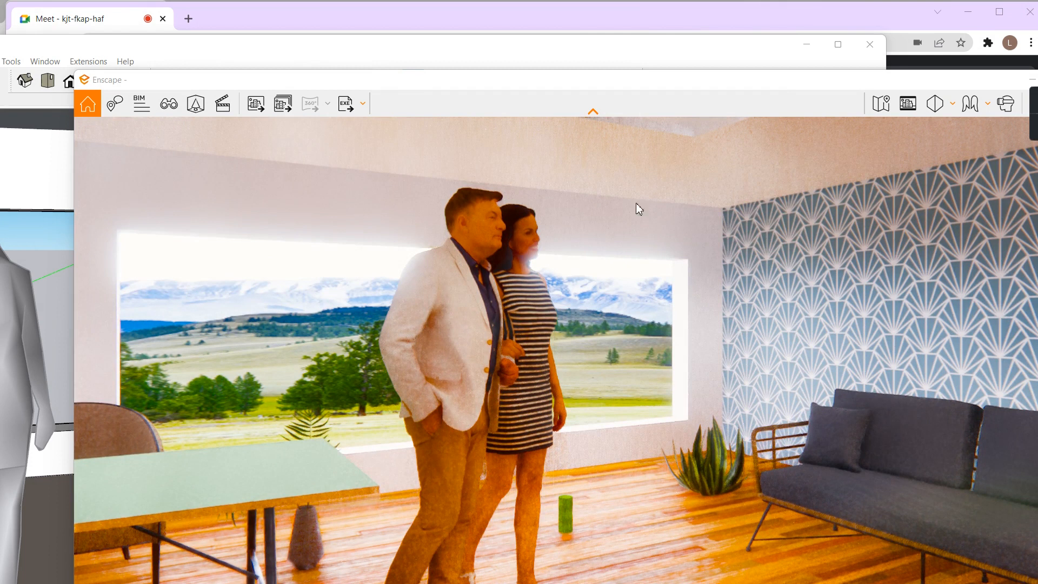
# Import Wood 03, Basket Weave from the Wood category of the Enscape Material Library and close the library.
pyautogui.click(49, 111)
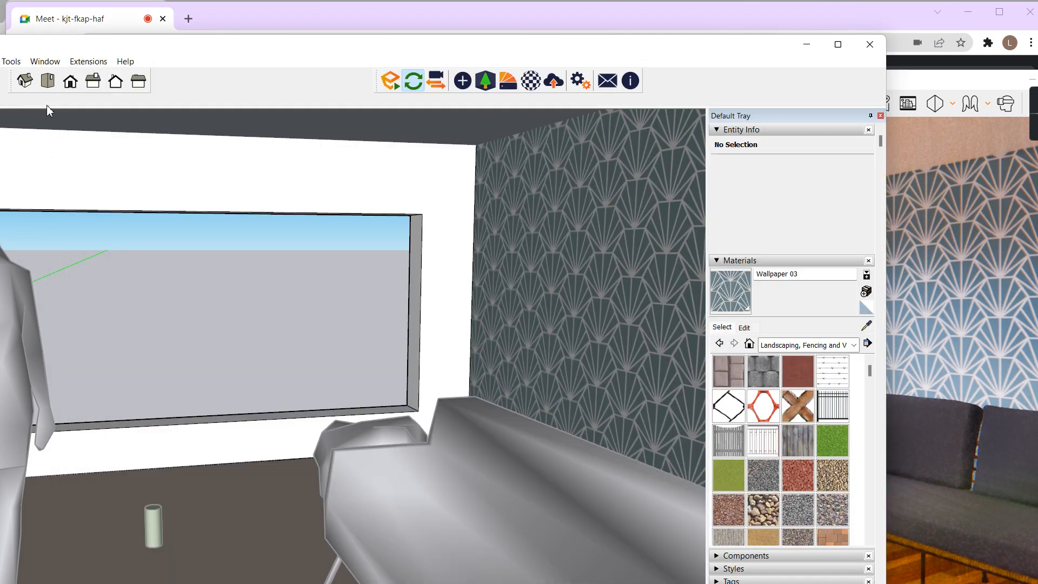
pyautogui.click(511, 84)
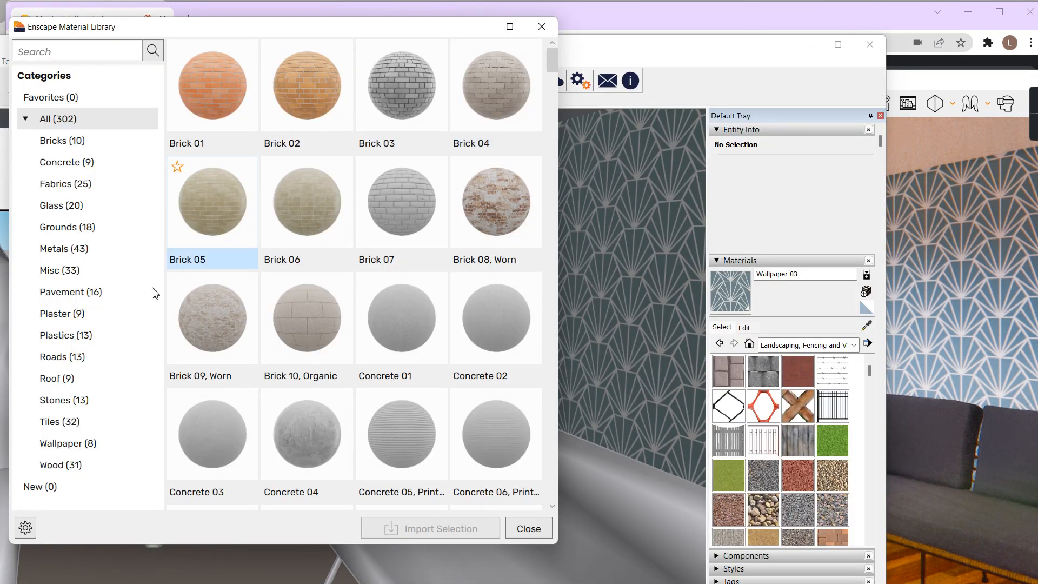
pyautogui.click(76, 470)
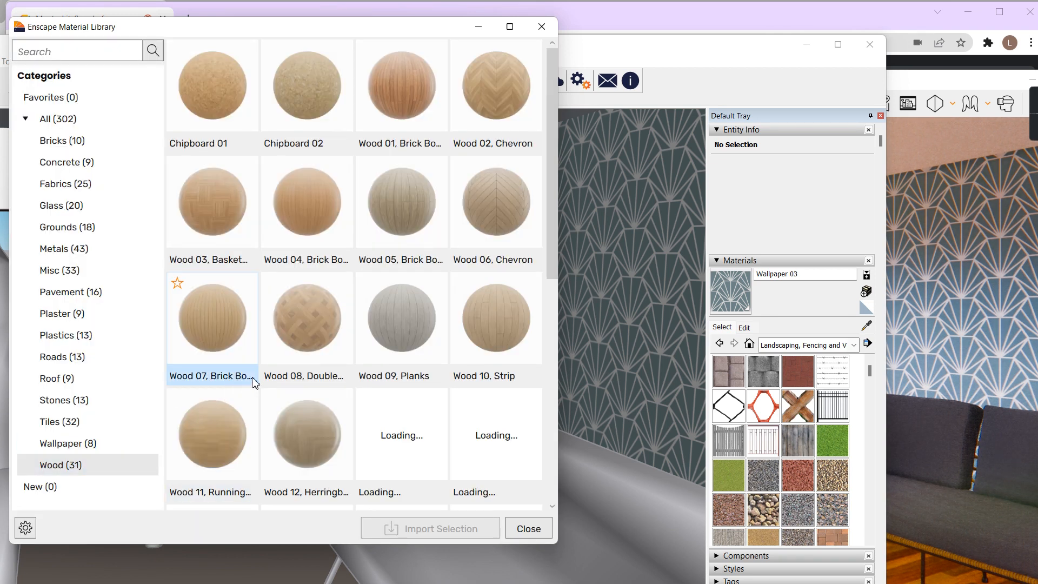
pyautogui.scroll(-2, 312, 263)
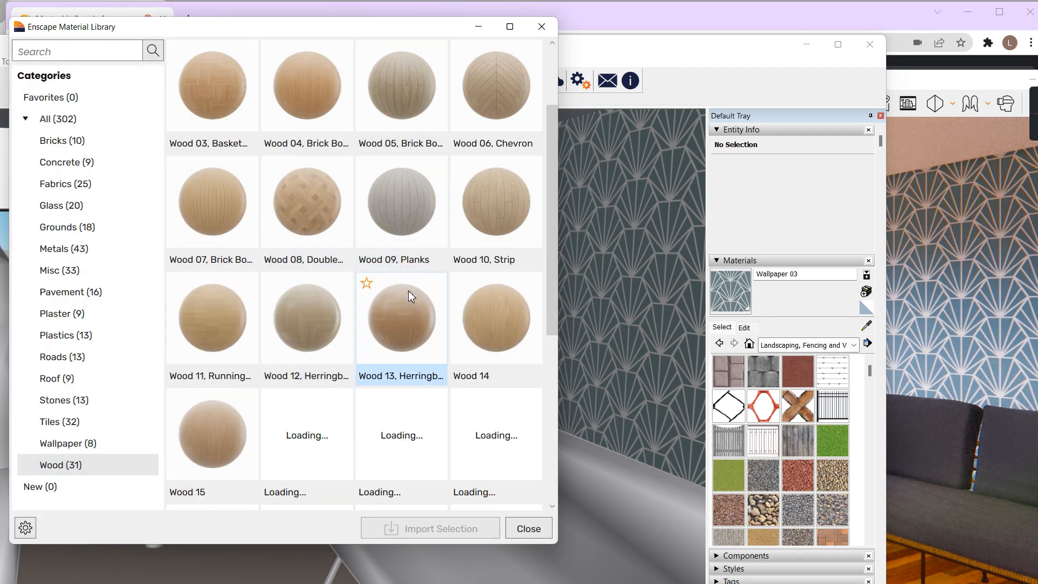
pyautogui.click(213, 77)
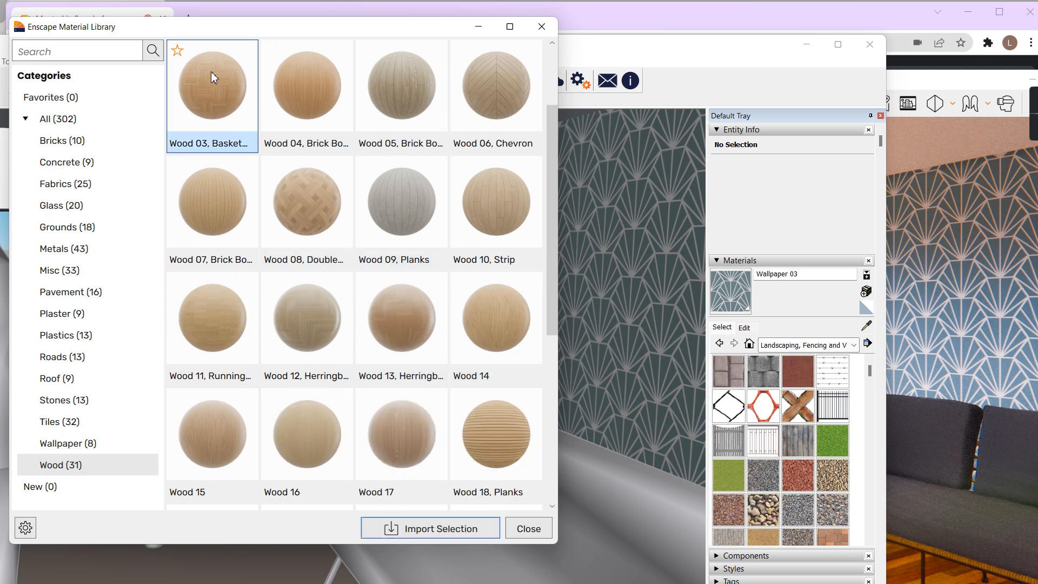
pyautogui.click(459, 524)
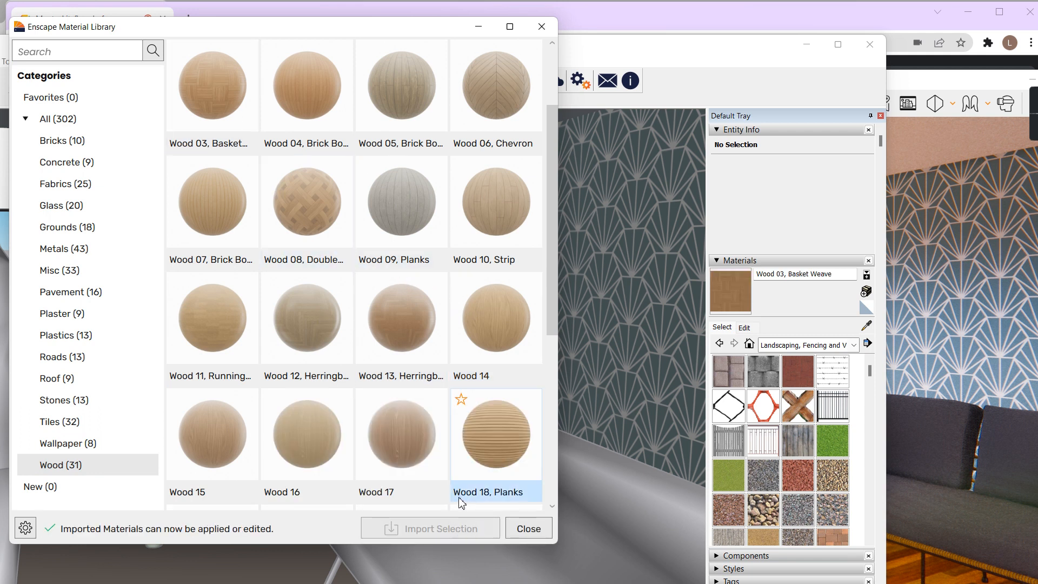
pyautogui.click(529, 528)
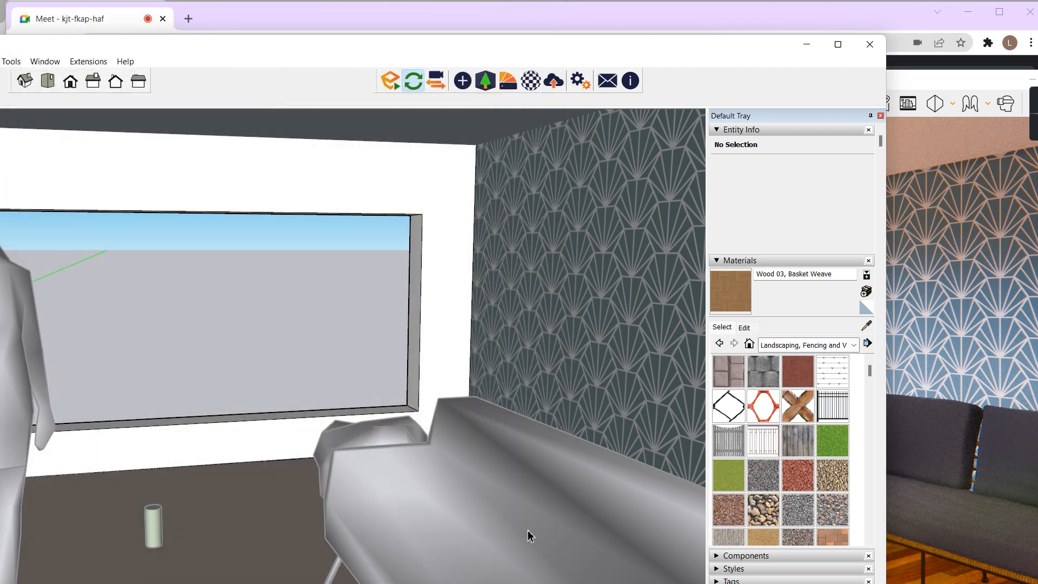
# Apply the Wood 03, Basket Weave material to the room's floor and leave the paint tool.
pyautogui.click(217, 520)
pyautogui.press('space')
pyautogui.click(234, 327)
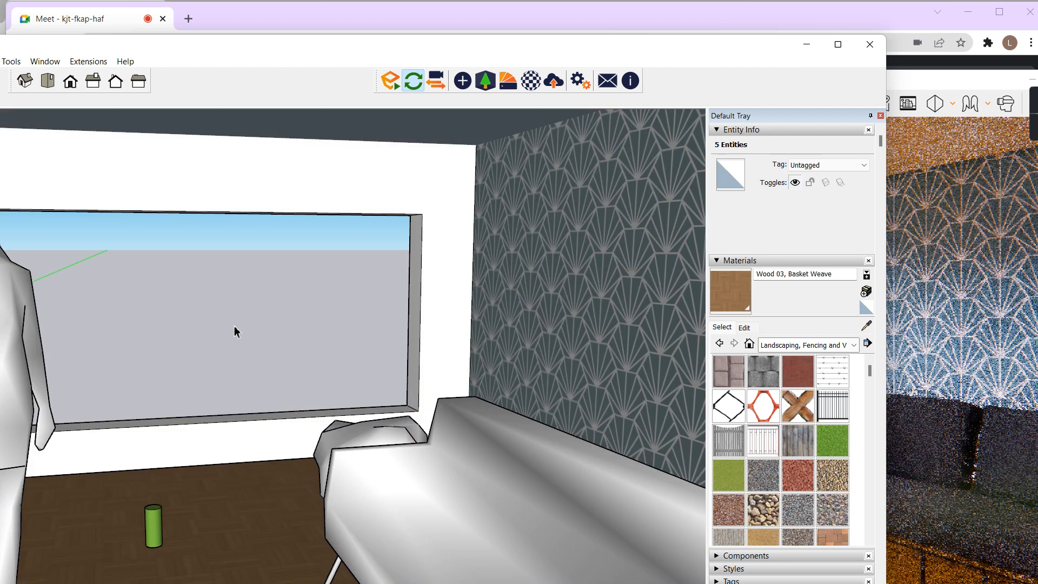
# Return to the Enscape render and move the viewpoint into the room to examine the new wood floor at low height.
pyautogui.click(925, 83)
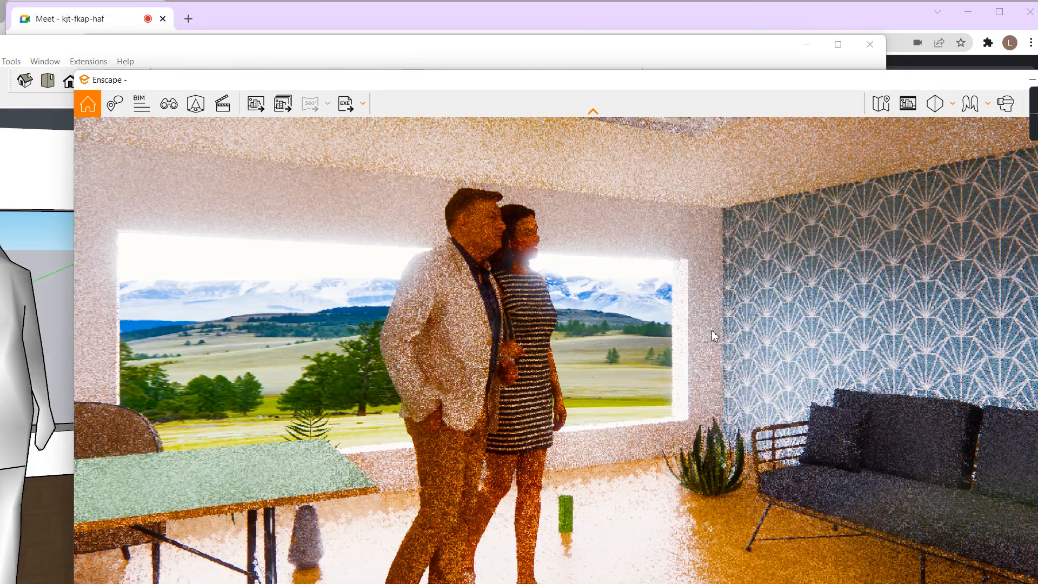
pyautogui.scroll(-3, 663, 479)
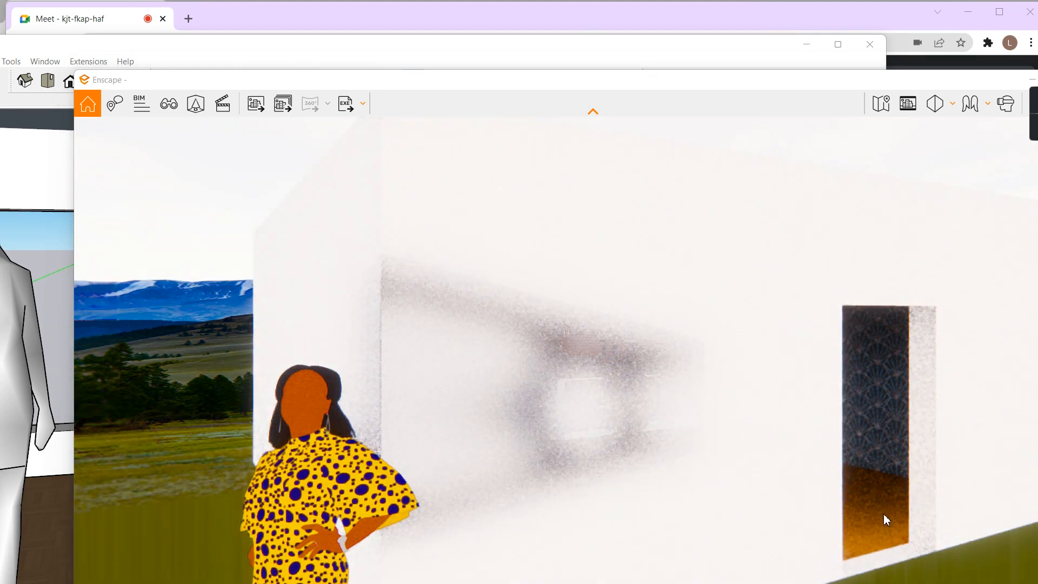
pyautogui.scroll(2, 883, 514)
pyautogui.press('w')
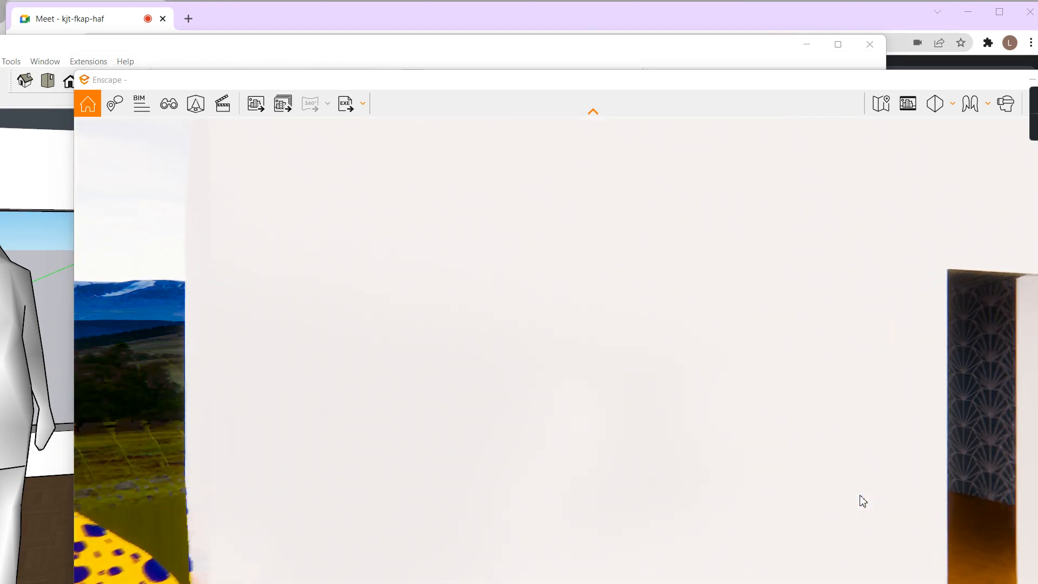
pyautogui.press('d')
pyautogui.press('e')
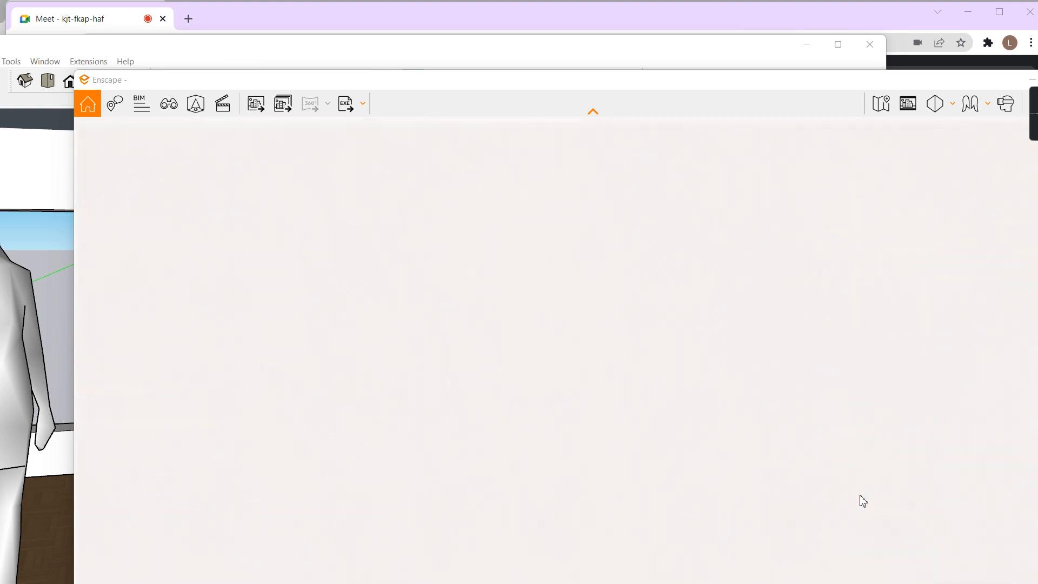
pyautogui.scroll(4, 862, 502)
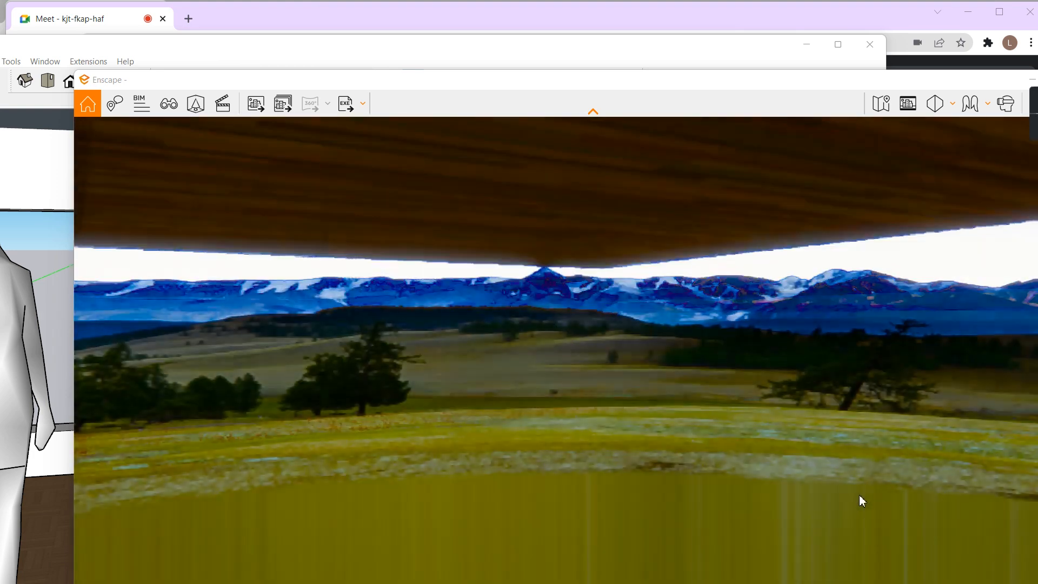
pyautogui.scroll(-6, 855, 494)
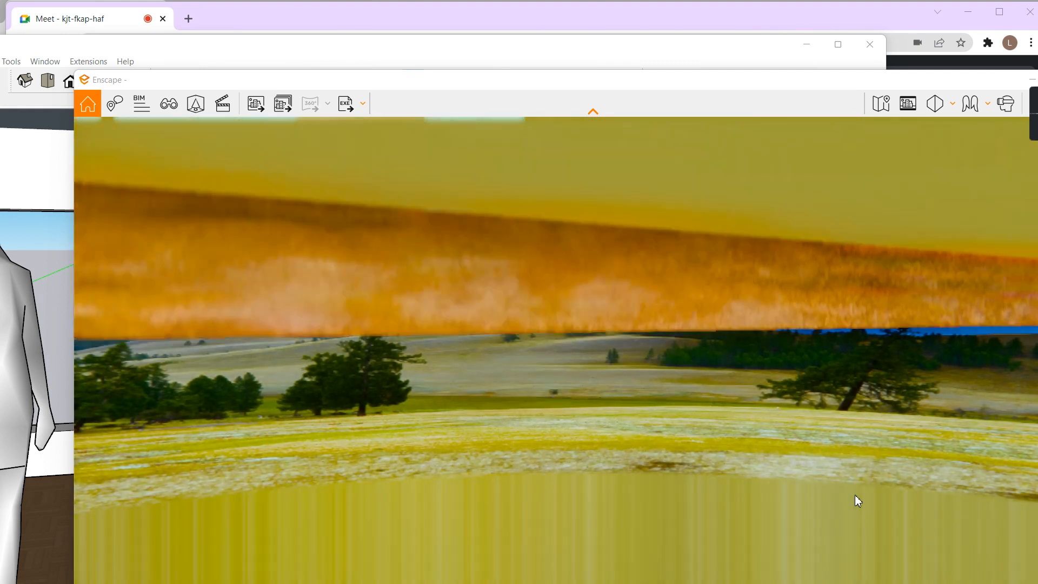
pyautogui.scroll(3, 855, 494)
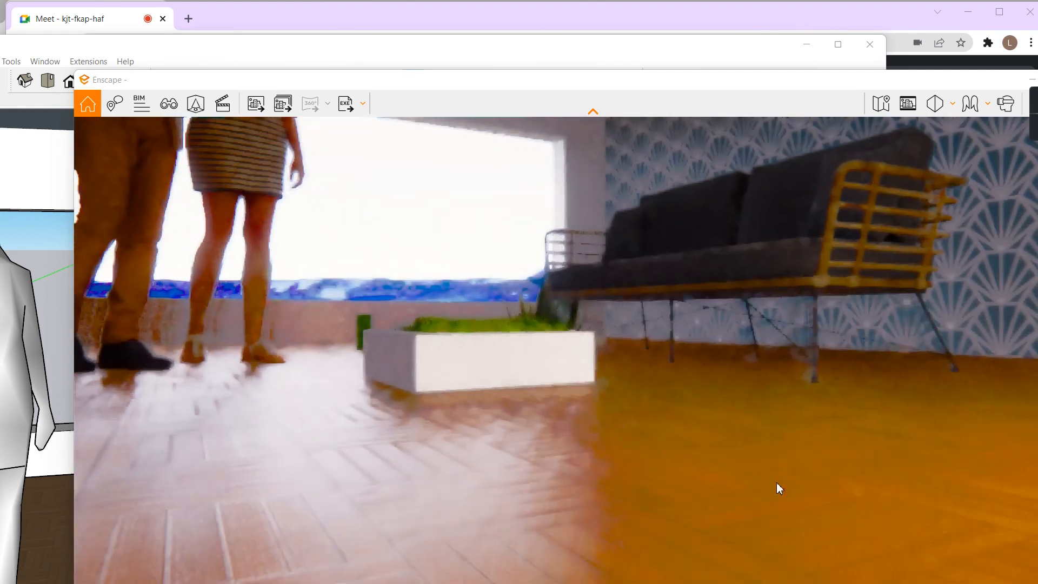
pyautogui.press('q')
pyautogui.press('e')
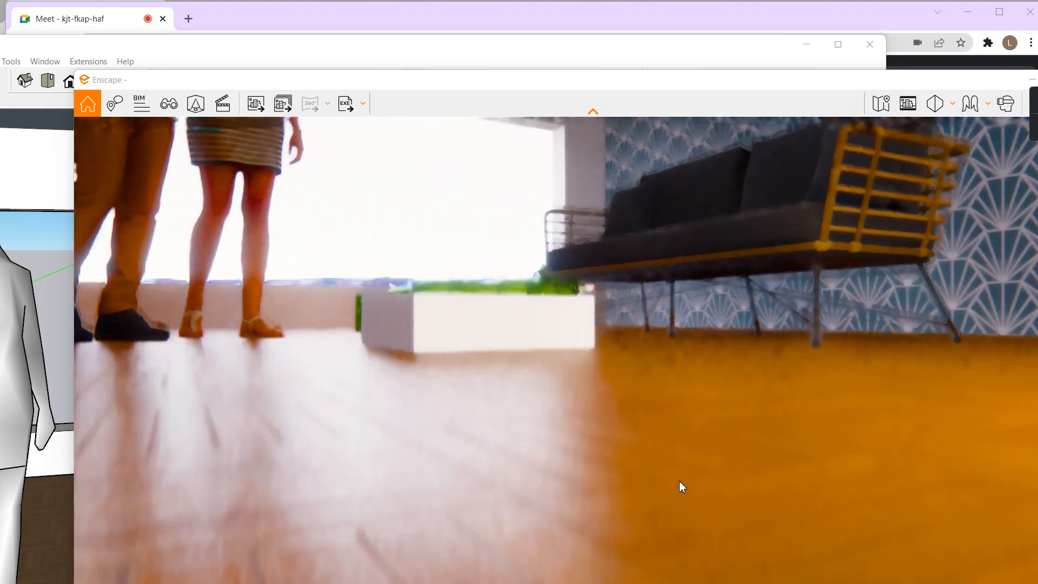
# Turn and raise the render viewpoint to examine the wood floor with the table, the couple, the grass planter and the sofa.
pyautogui.moveTo(670, 483); pyautogui.dragTo(486, 476, button='right')
pyautogui.scroll(-3, 663, 484)
pyautogui.moveTo(662, 484)
pyautogui.mouseDown(button='right')
pyautogui.moveTo(622, 484)
pyautogui.moveTo(660, 484)
pyautogui.mouseUp(button='right')
pyautogui.press('w')
pyautogui.press('d')
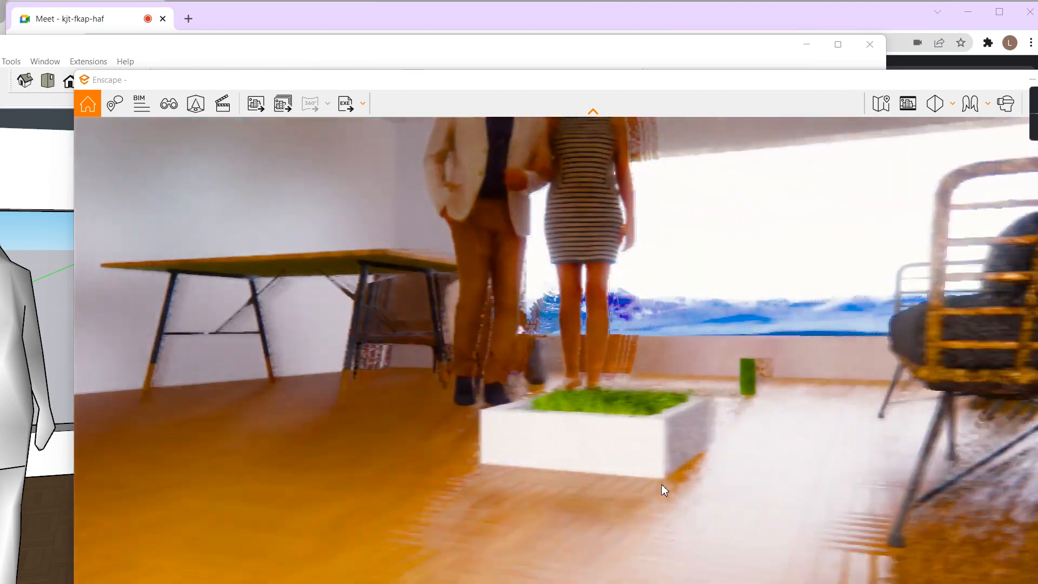
pyautogui.press('q')
pyautogui.press('e')
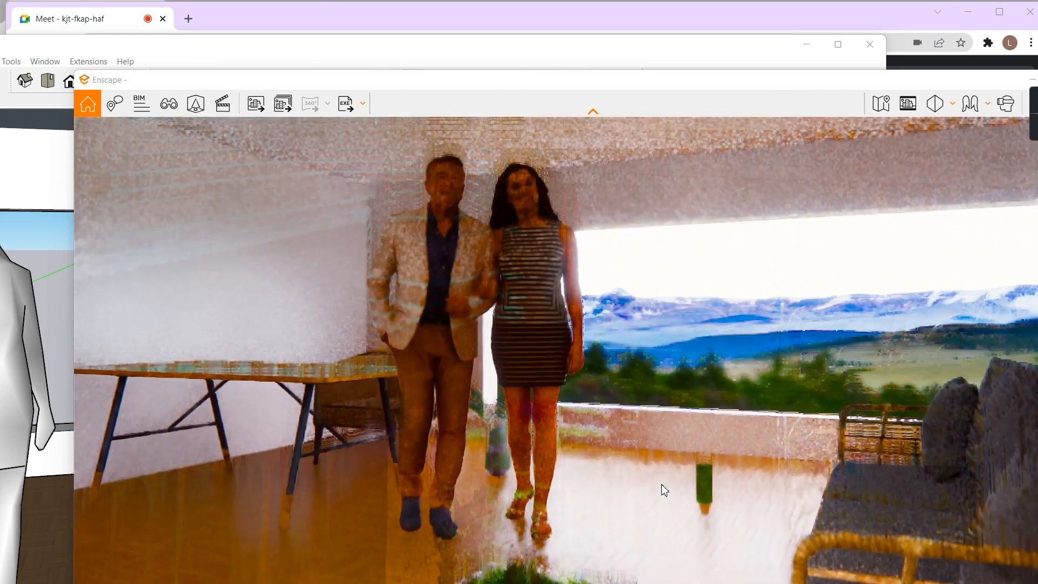
pyautogui.press('q')
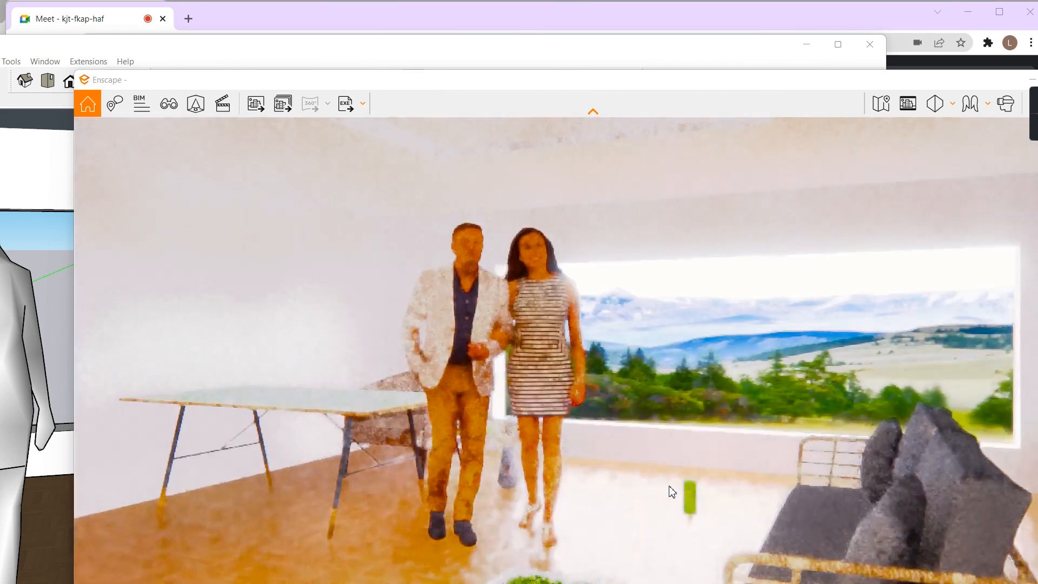
pyautogui.press('q')
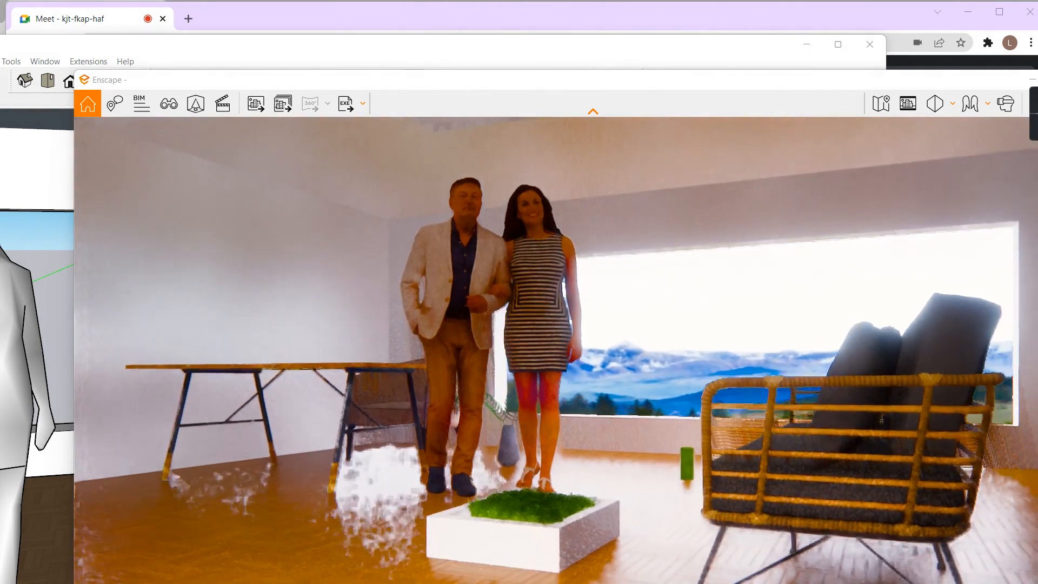
pyautogui.press('q')
pyautogui.press('e')
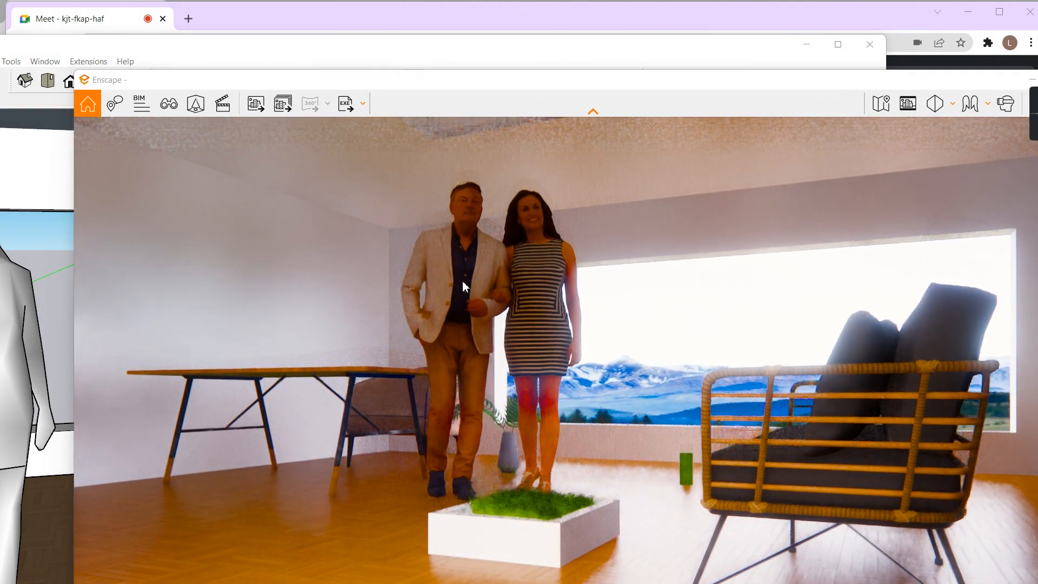
# Move the render window off the model and place an Enscape spot light near the ceiling above the sofa, aimed straight down.
pyautogui.moveTo(562, 90)
pyautogui.mouseDown()
pyautogui.moveTo(524, 136)
pyautogui.moveTo(522, 162)
pyautogui.mouseUp()
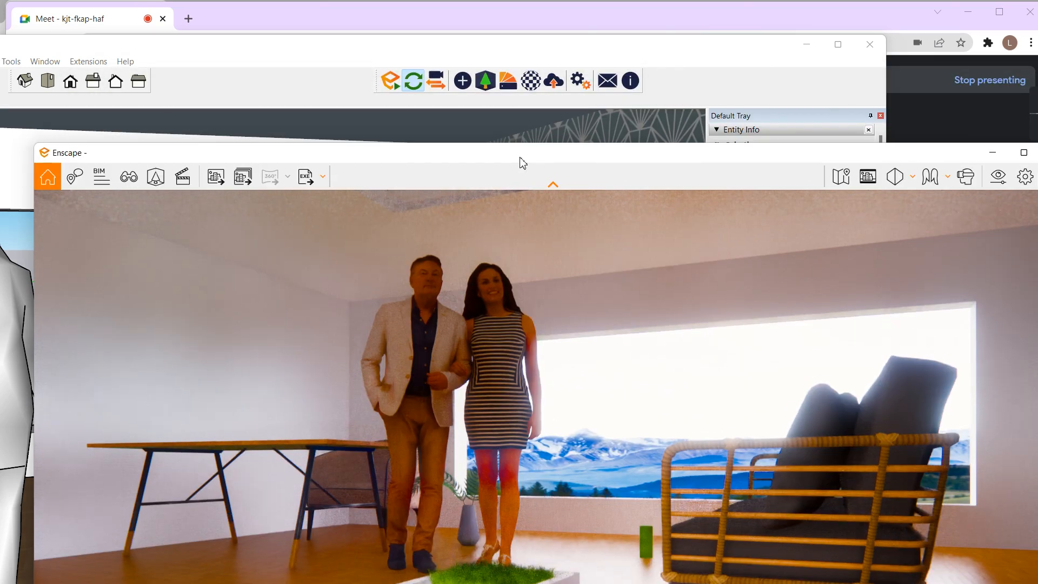
pyautogui.click(468, 88)
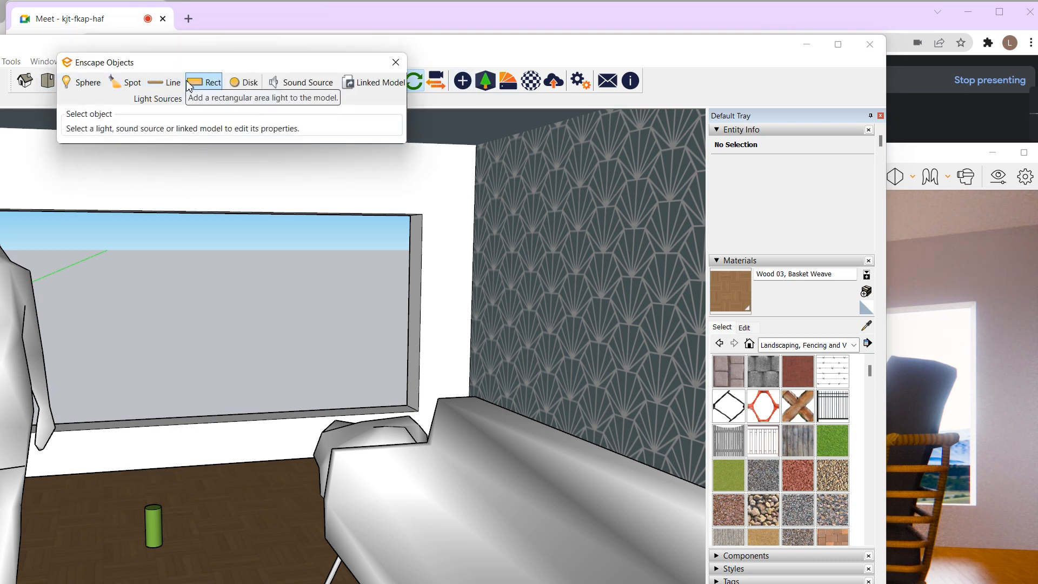
pyautogui.click(121, 84)
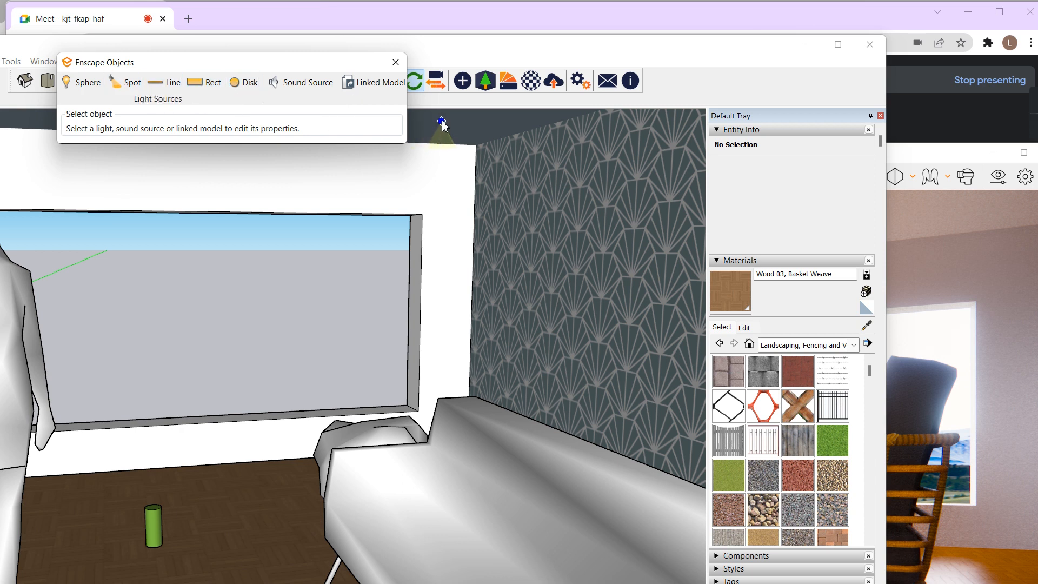
pyautogui.click(444, 121)
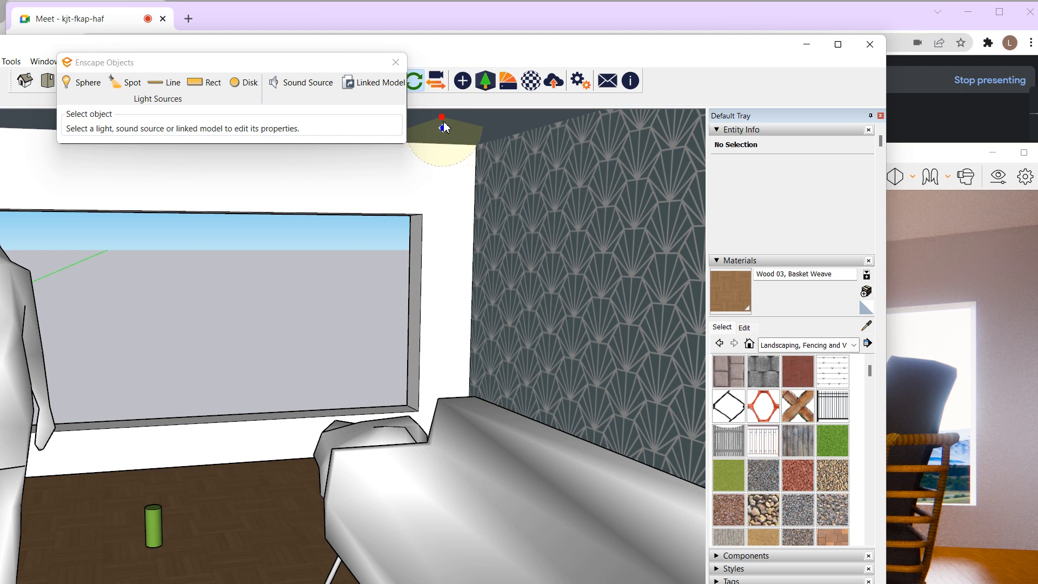
pyautogui.click(444, 418)
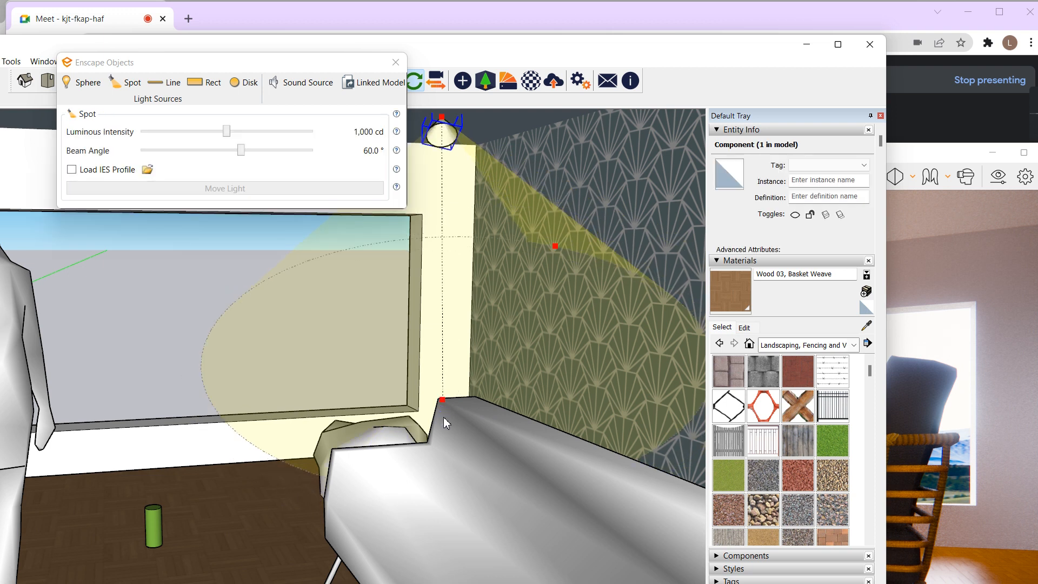
# Move the model window aside to uncover the Enscape render and bring the viewpoint back inside the room, facing the large window.
pyautogui.moveTo(719, 46)
pyautogui.mouseDown()
pyautogui.moveTo(707, 62)
pyautogui.moveTo(388, 63)
pyautogui.mouseUp()
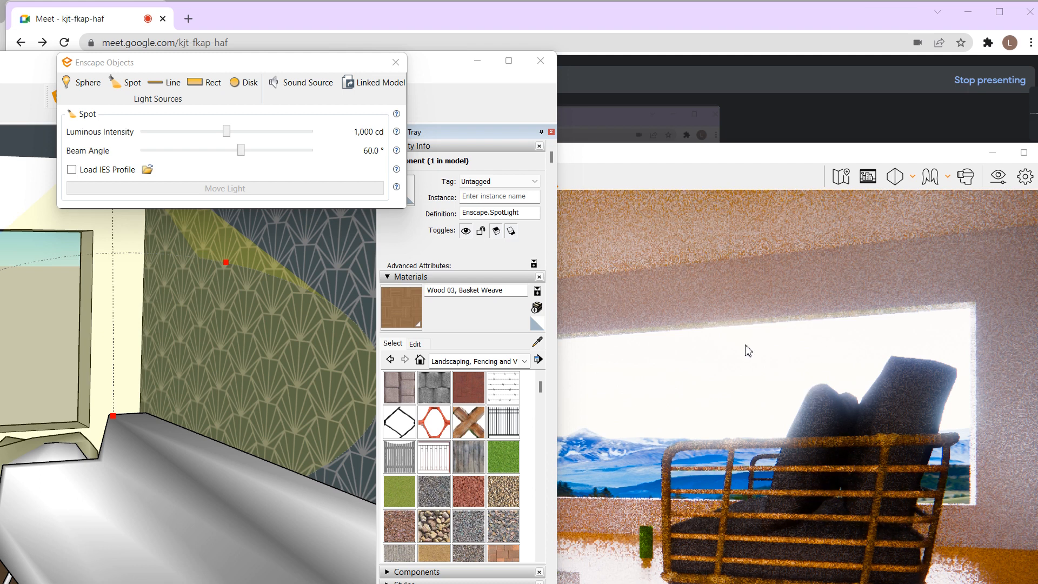
pyautogui.scroll(-10, 737, 377)
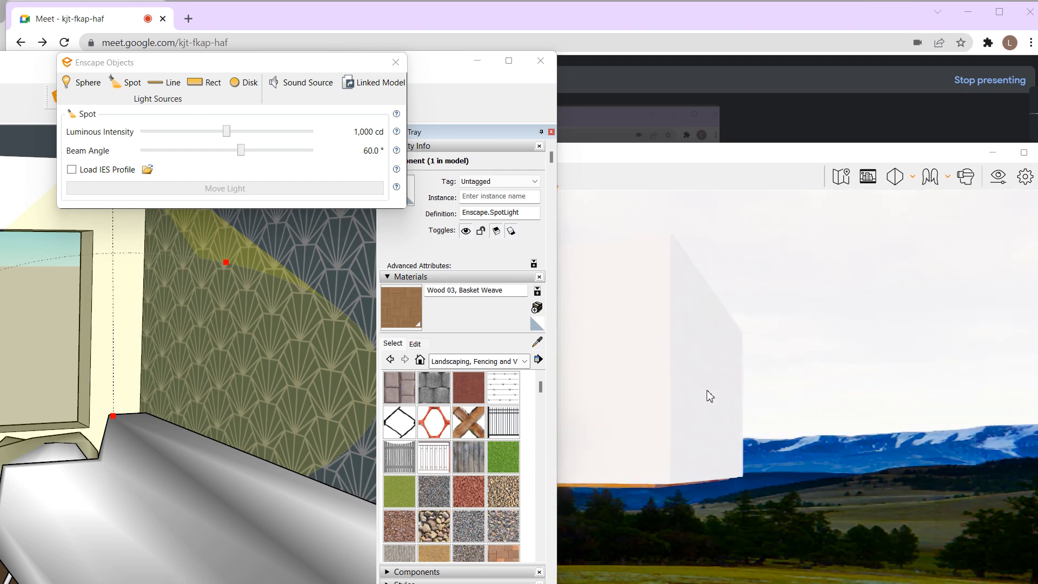
pyautogui.scroll(10, 715, 404)
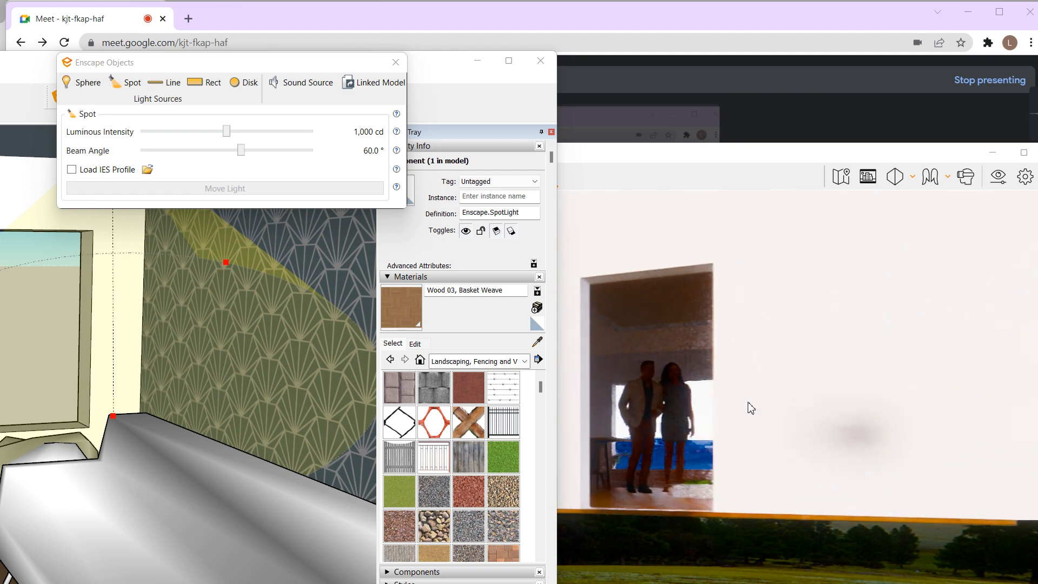
pyautogui.scroll(-5, 760, 415)
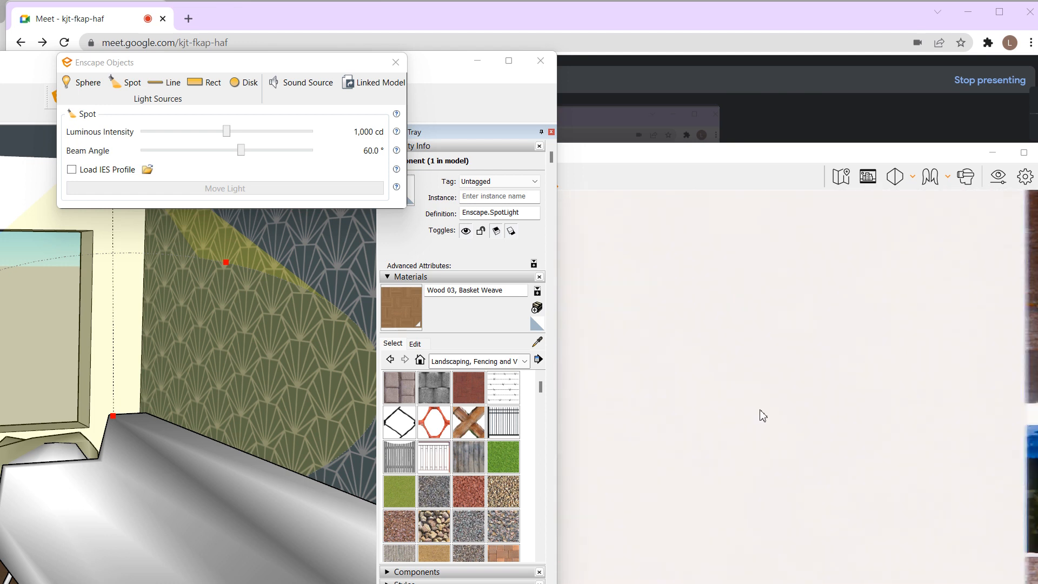
pyautogui.scroll(-2, 824, 410)
pyautogui.scroll(4, 824, 406)
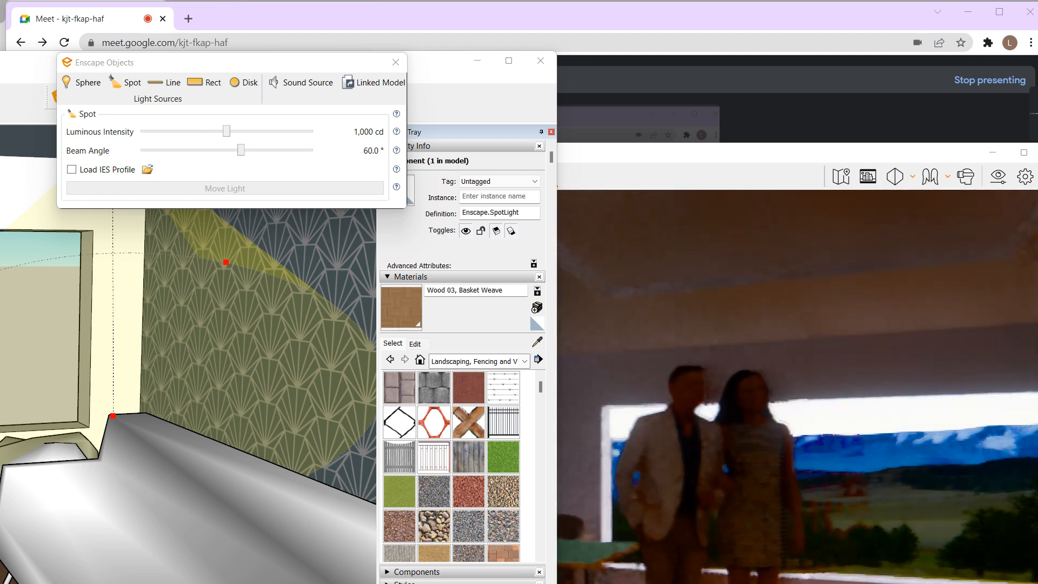
pyautogui.scroll(5, 773, 352)
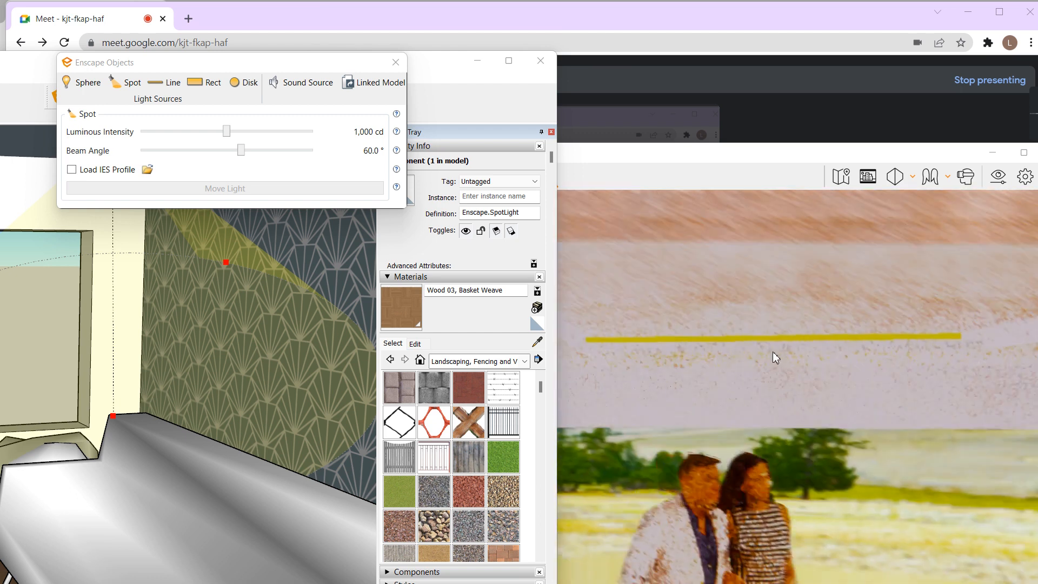
pyautogui.scroll(-5, 766, 346)
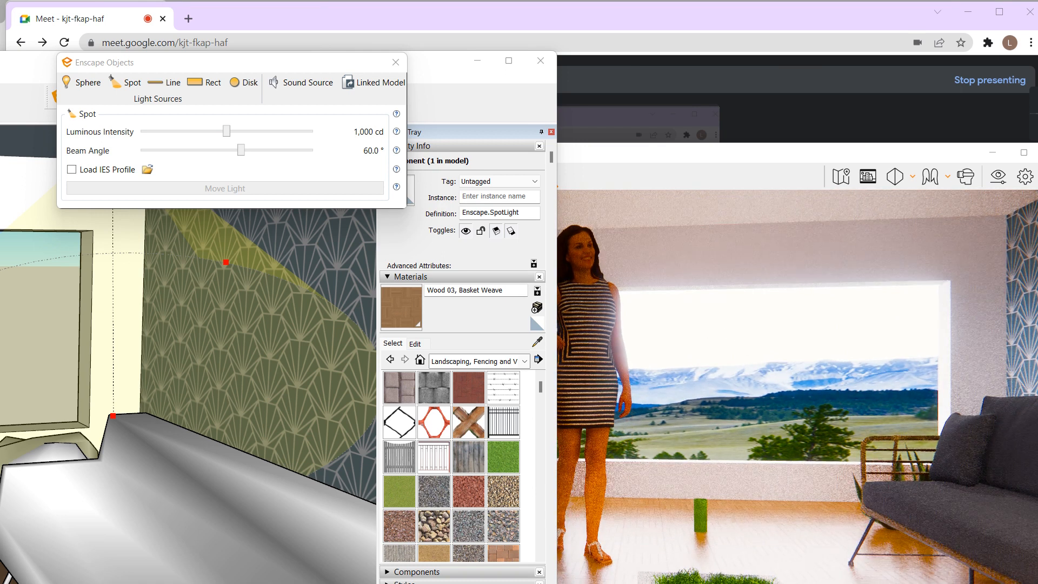
# Walk the render viewpoint around the room to examine the sofa, the large window and the patterned wall.
pyautogui.press('w')
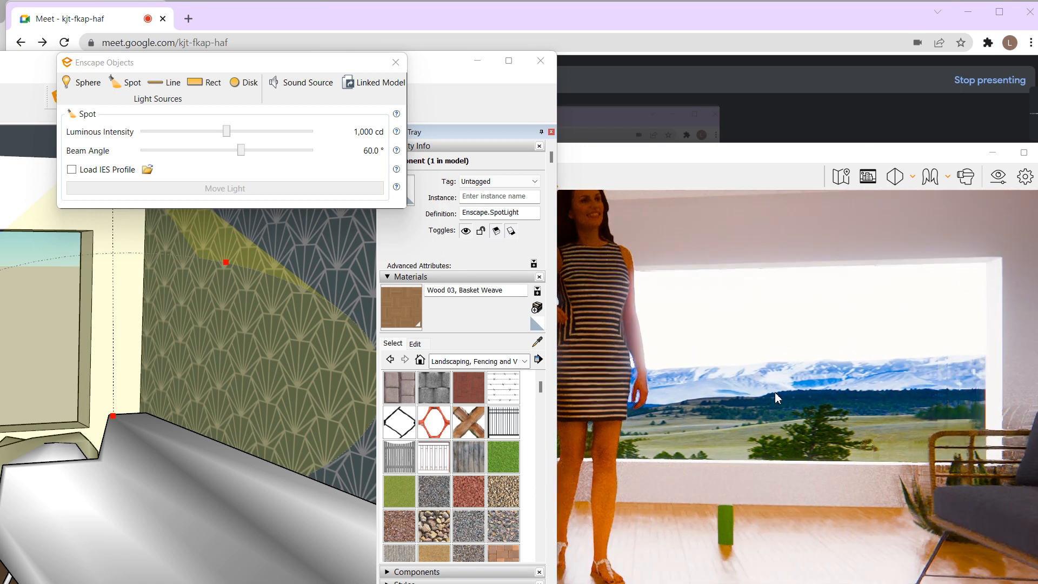
pyautogui.press('d')
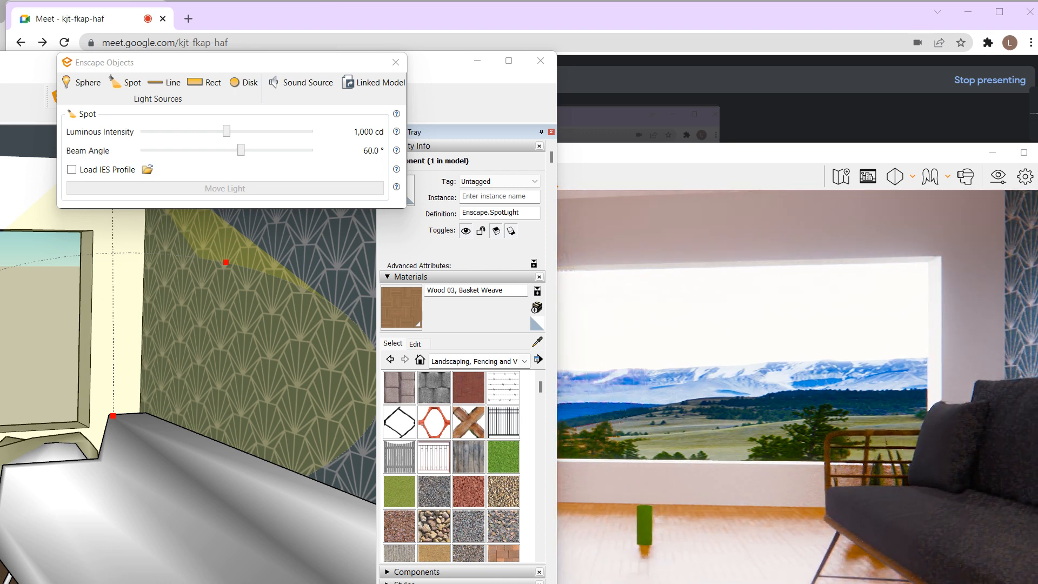
pyautogui.press('w')
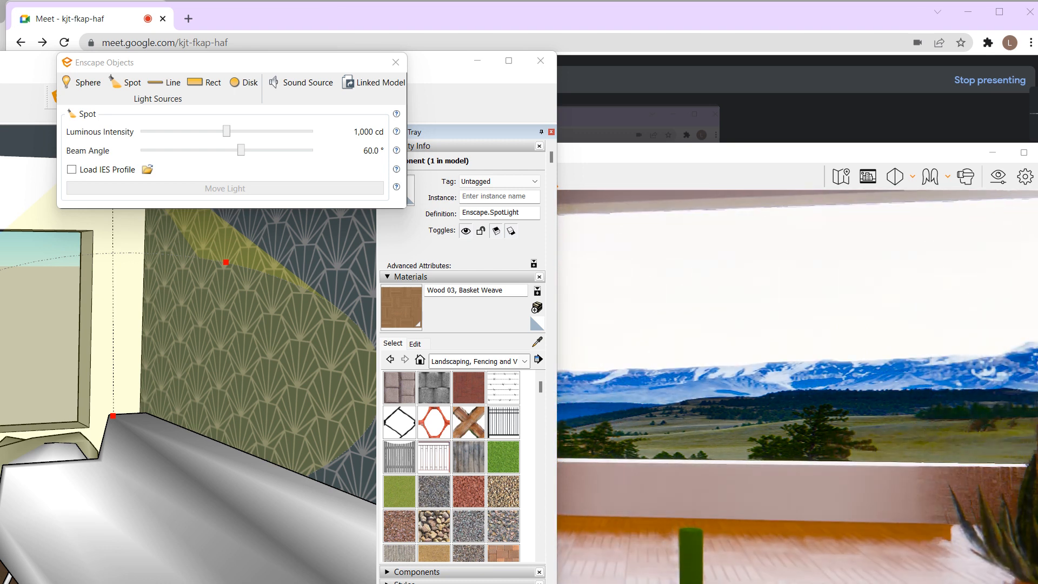
pyautogui.press('s')
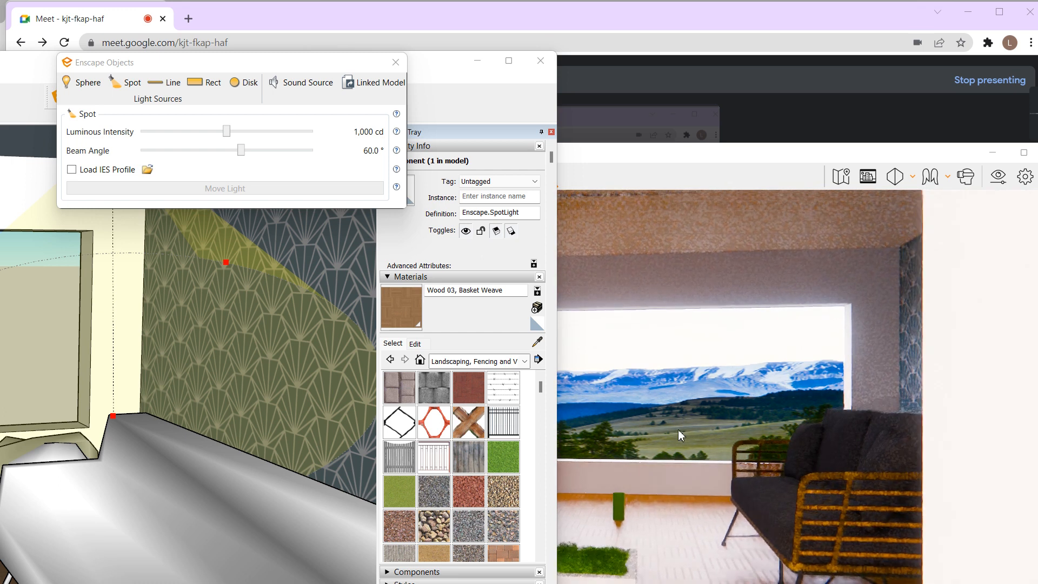
pyautogui.press('w')
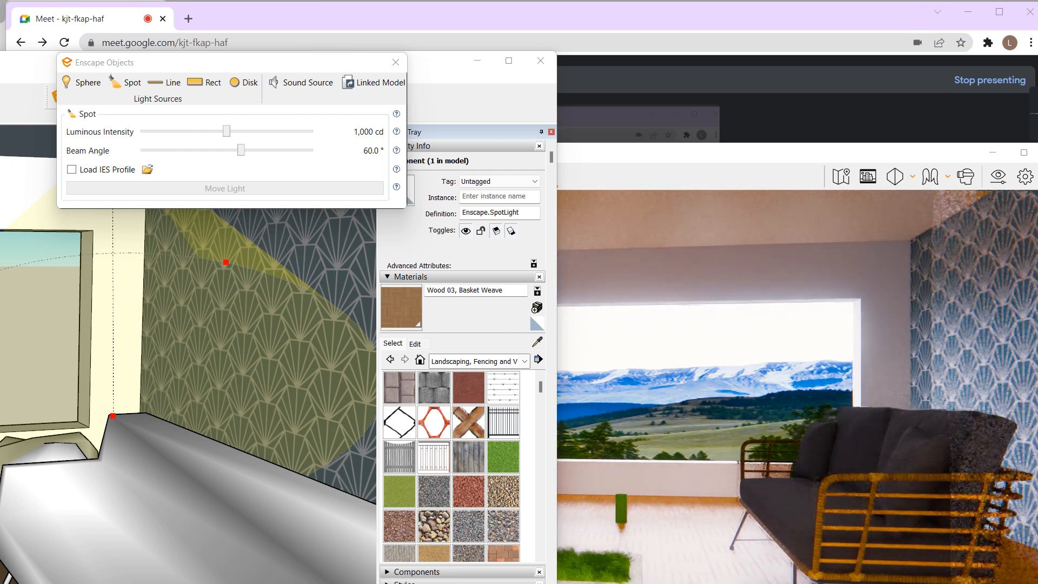
# Take the render viewpoint outside and circle the building to face the large window from the exterior.
pyautogui.moveTo(671, 447); pyautogui.dragTo(773, 450, button='right')
pyautogui.press('s')
pyautogui.moveTo(681, 432); pyautogui.dragTo(630, 415, button='right')
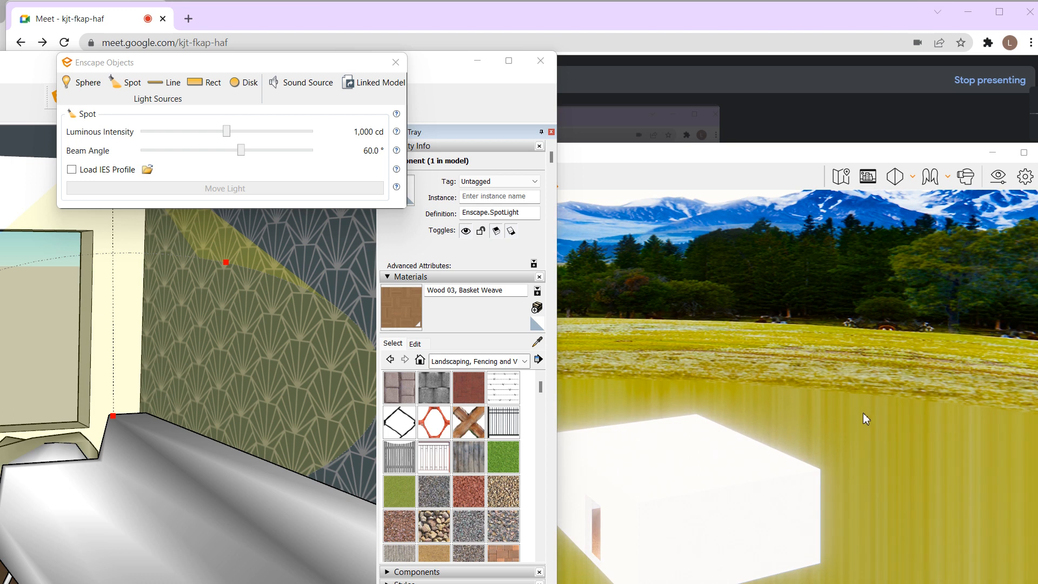
pyautogui.press('e')
pyautogui.press('q')
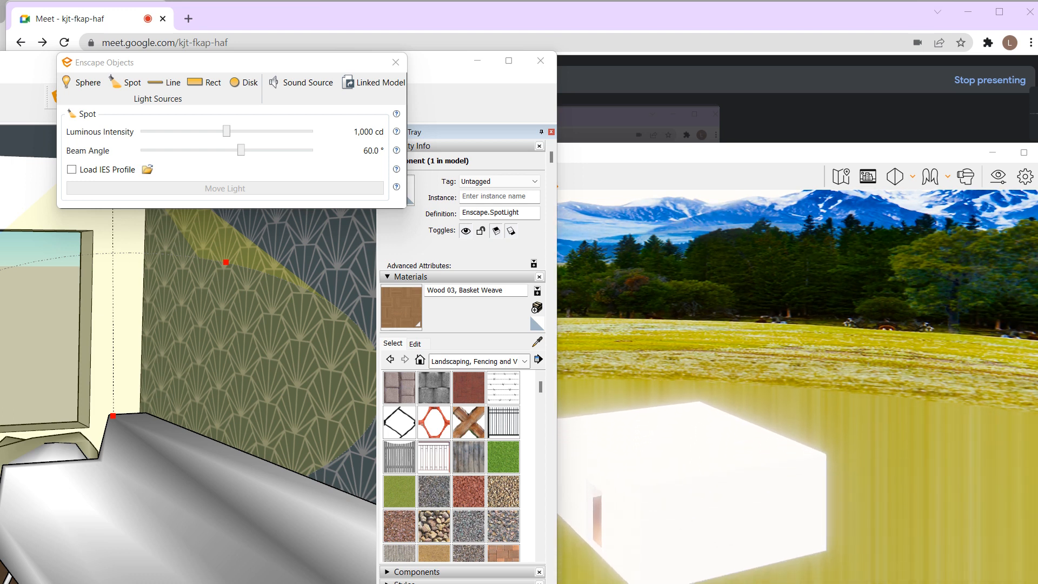
pyautogui.press('d')
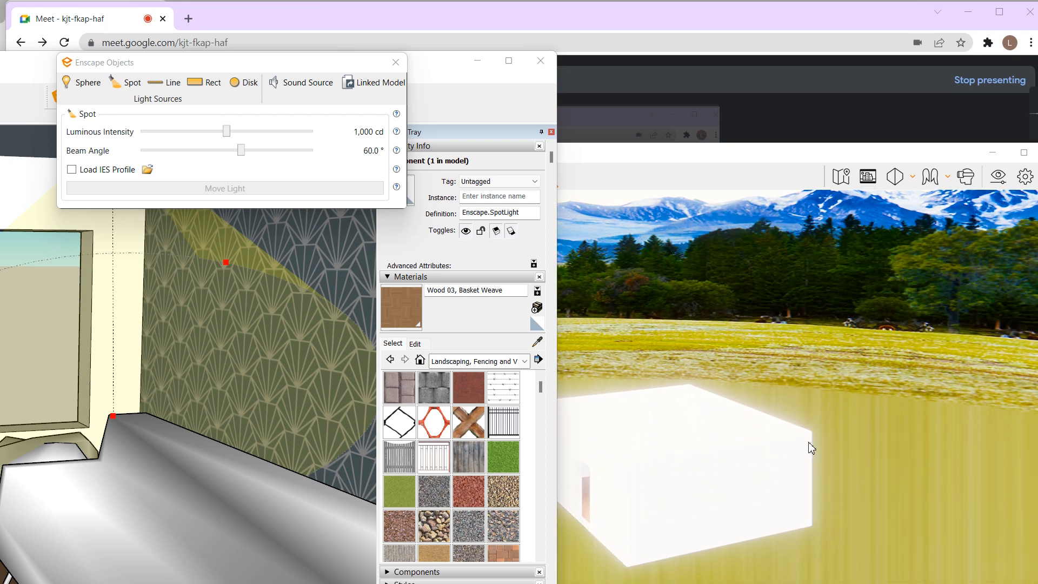
pyautogui.press('w')
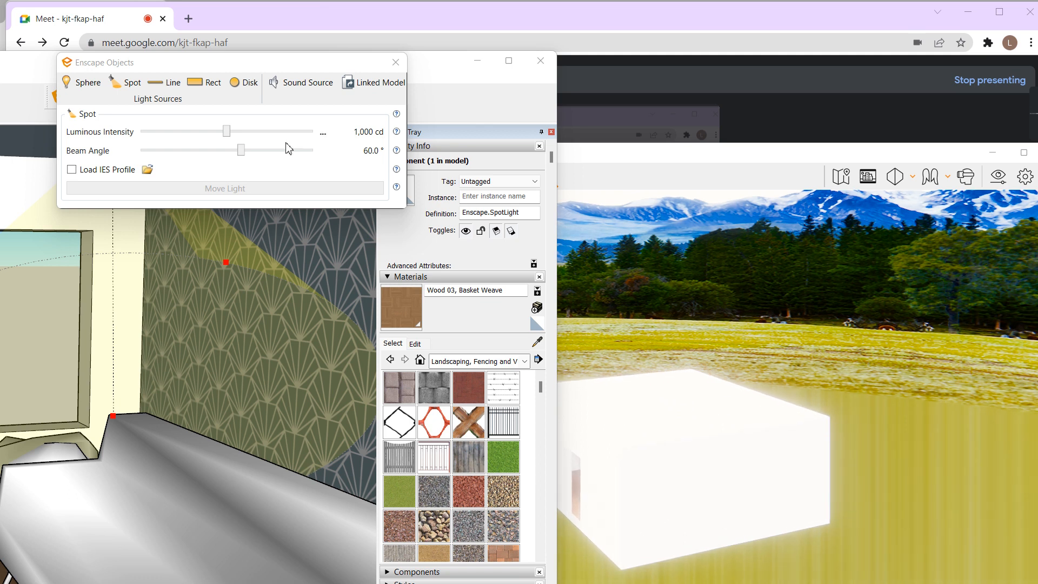
pyautogui.scroll(4, 756, 459)
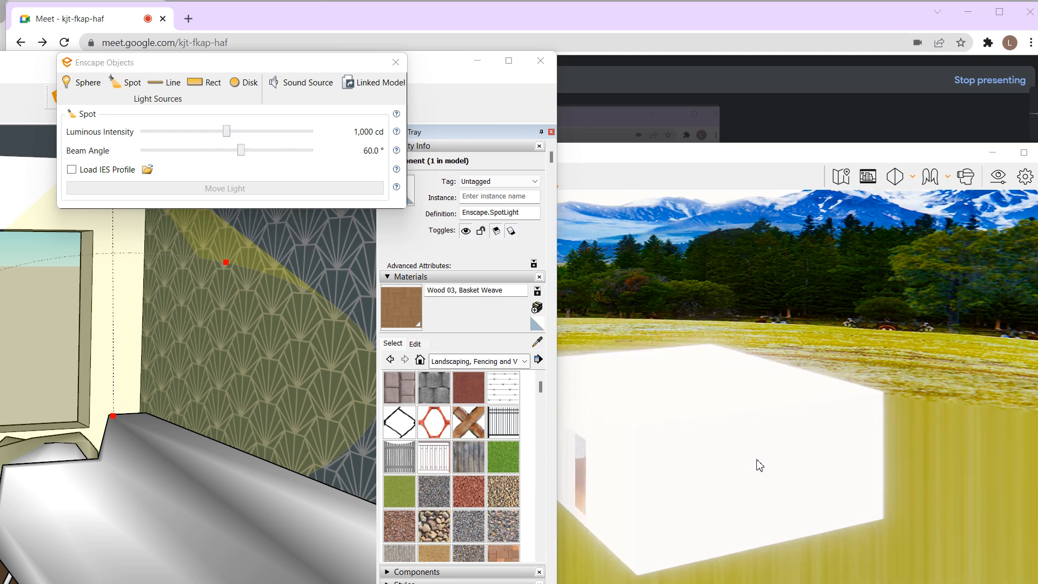
pyautogui.moveTo(755, 459); pyautogui.dragTo(705, 386, button='right')
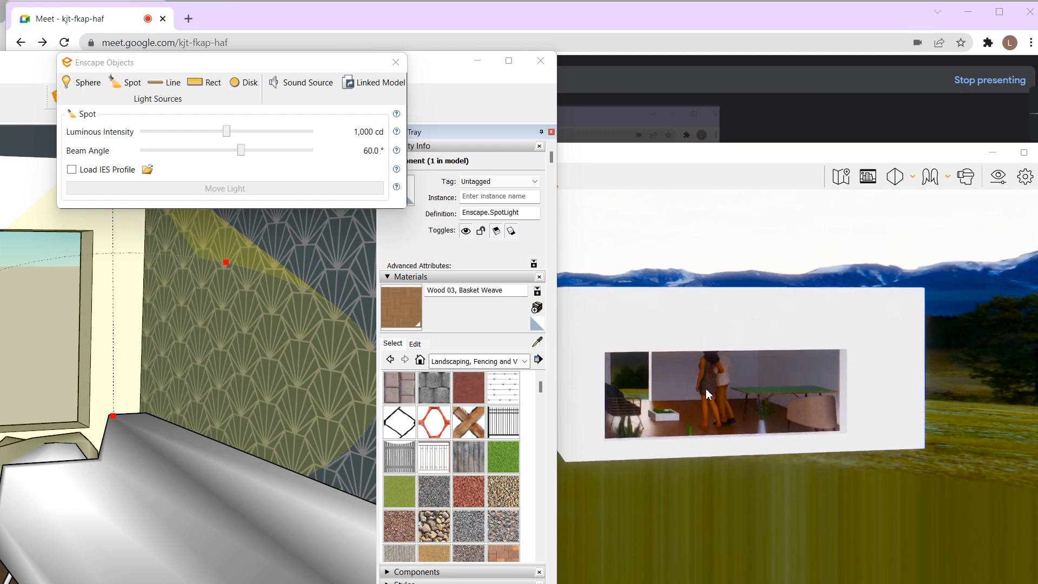
# Bring the render viewpoint through the large window into the room, behind the couple.
pyautogui.scroll(8, 705, 386)
pyautogui.scroll(-8, 706, 387)
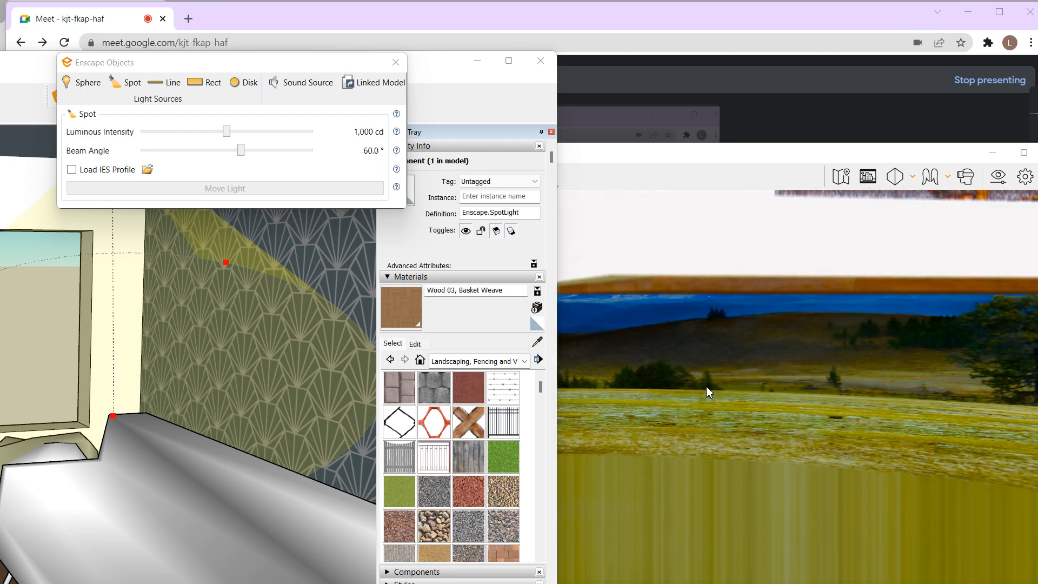
pyautogui.moveTo(707, 388); pyautogui.dragTo(797, 421, button='right')
pyautogui.scroll(4, 751, 414)
pyautogui.scroll(-3, 750, 415)
pyautogui.scroll(2, 840, 426)
pyautogui.scroll(2, 797, 421)
pyautogui.scroll(-3, 798, 424)
pyautogui.scroll(4, 801, 427)
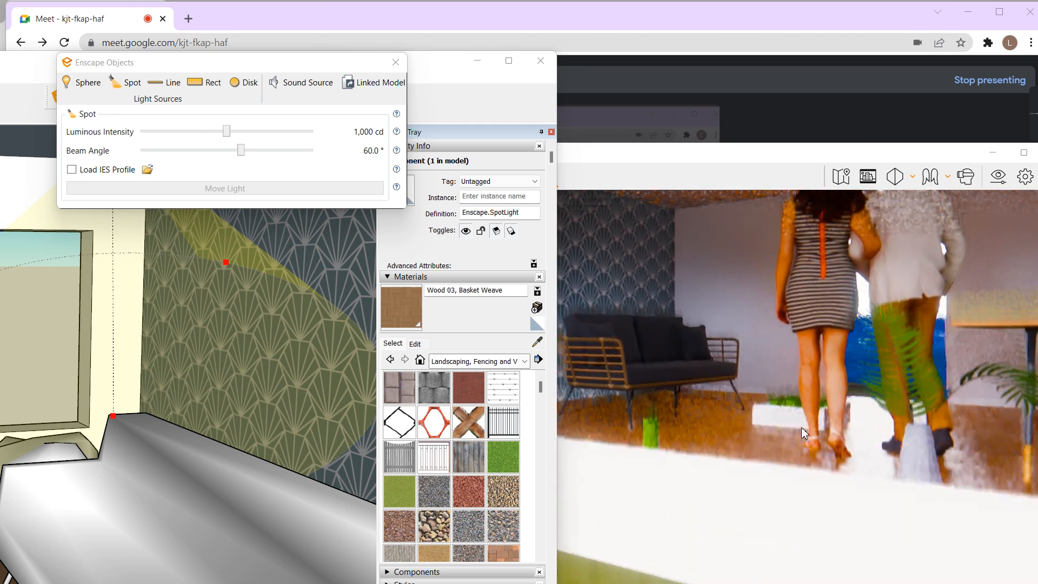
# Raise and turn the render viewpoint to examine the lighting on the sofa and the patterned wallpaper behind it.
pyautogui.scroll(2, 800, 427)
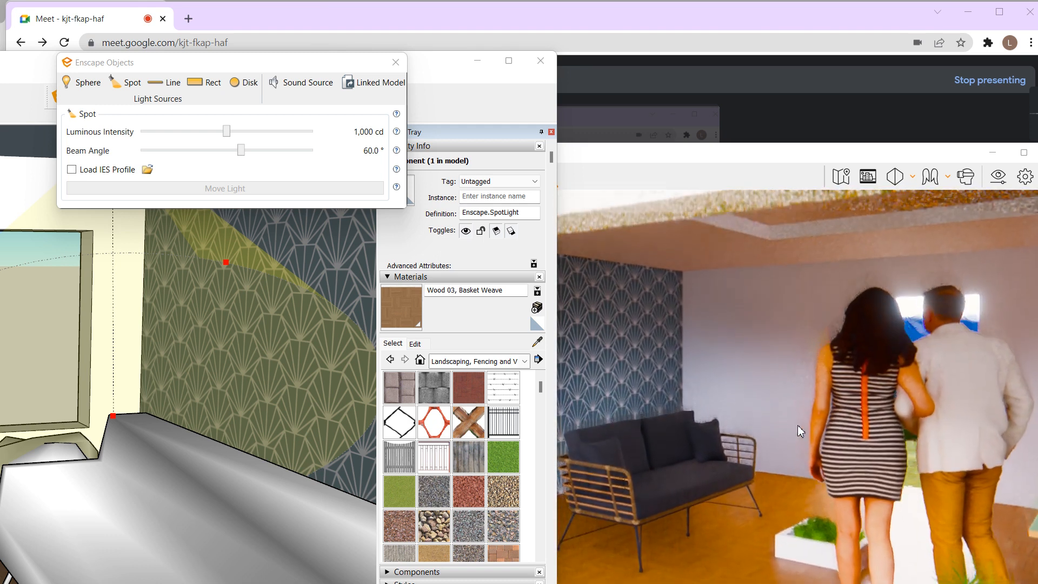
pyautogui.press('e')
pyautogui.press('q')
pyautogui.moveTo(771, 420); pyautogui.dragTo(764, 421, button='right')
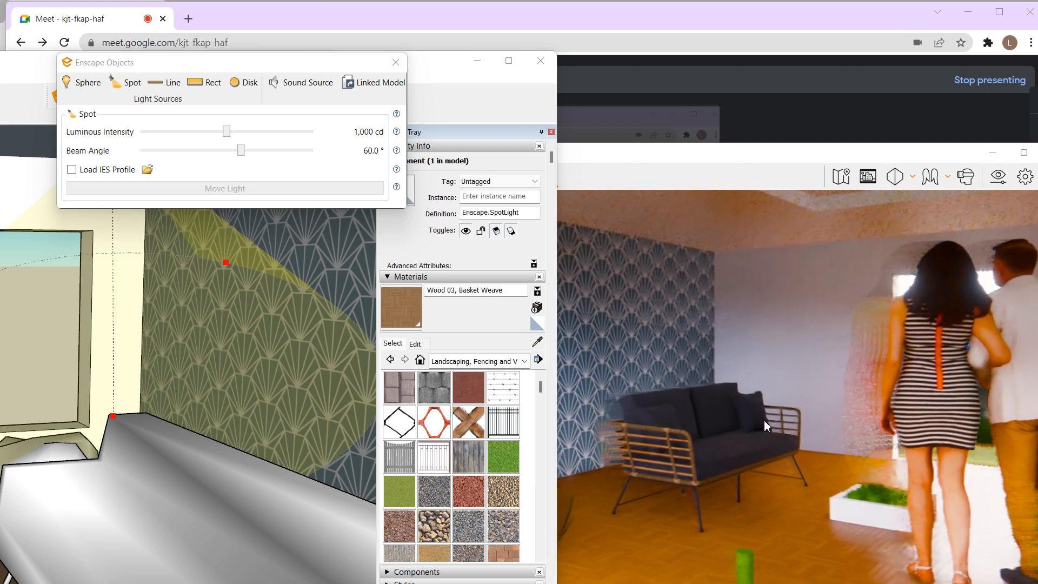
pyautogui.scroll(2, 765, 420)
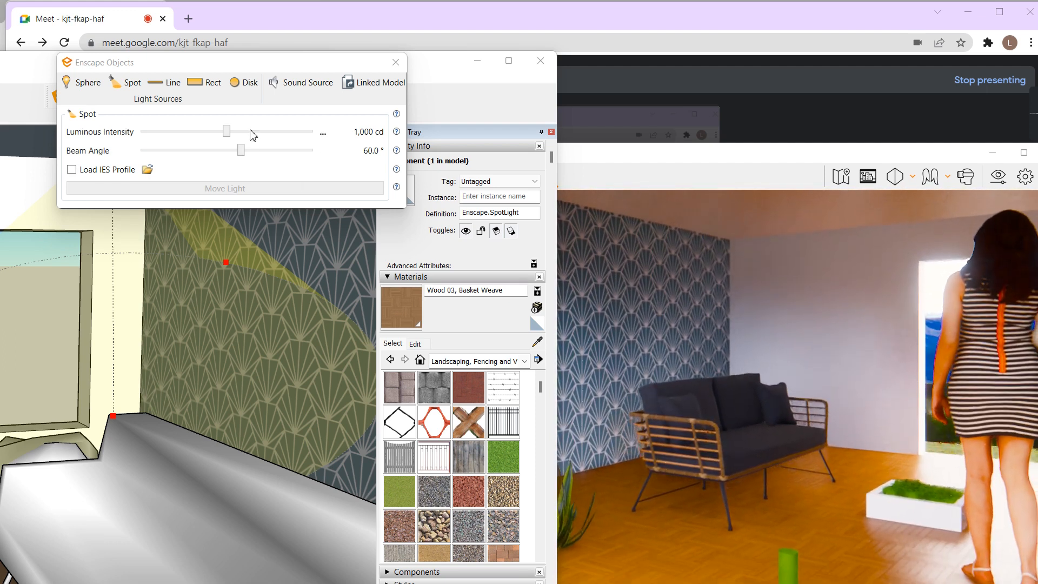
# Set the spot light's luminous intensity to about 36,881 cd and beam angle to 67.7°, and check the lit room in the Enscape render.
pyautogui.moveTo(242, 139)
pyautogui.mouseDown()
pyautogui.moveTo(288, 141)
pyautogui.moveTo(231, 154)
pyautogui.moveTo(261, 153)
pyautogui.mouseUp()
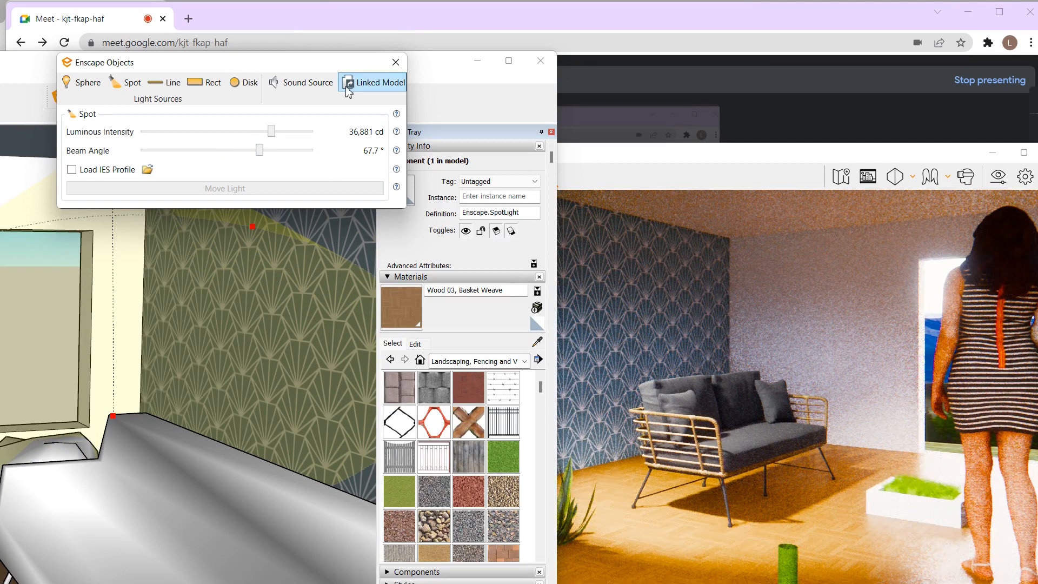
pyautogui.click(395, 62)
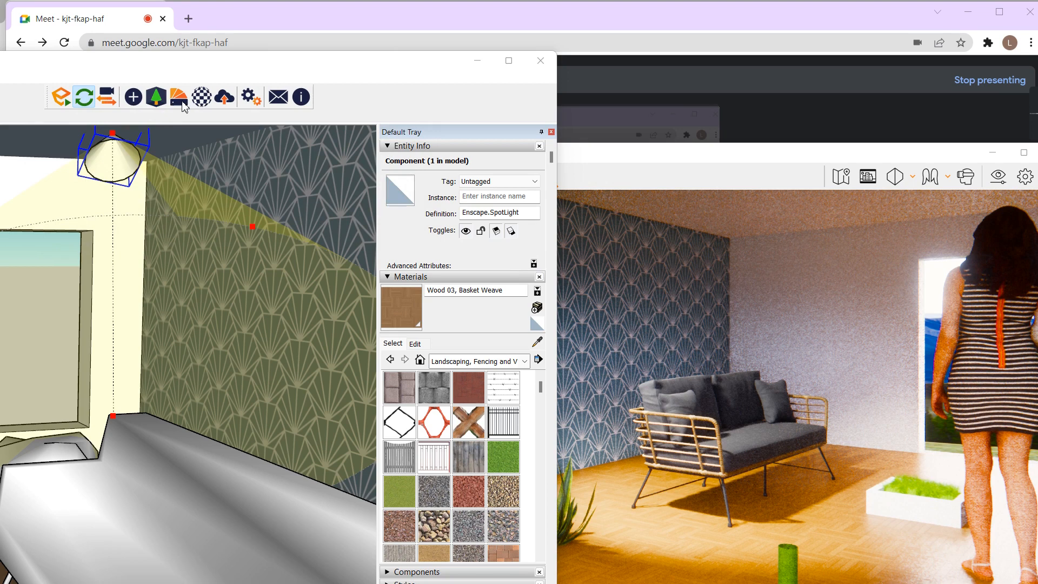
pyautogui.click(107, 99)
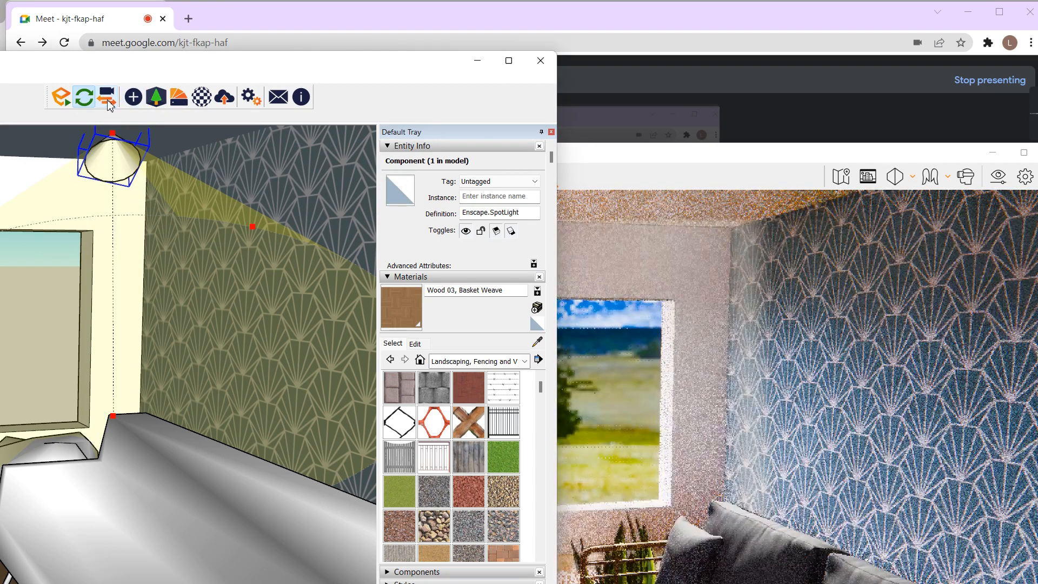
pyautogui.click(700, 368)
pyautogui.press('s')
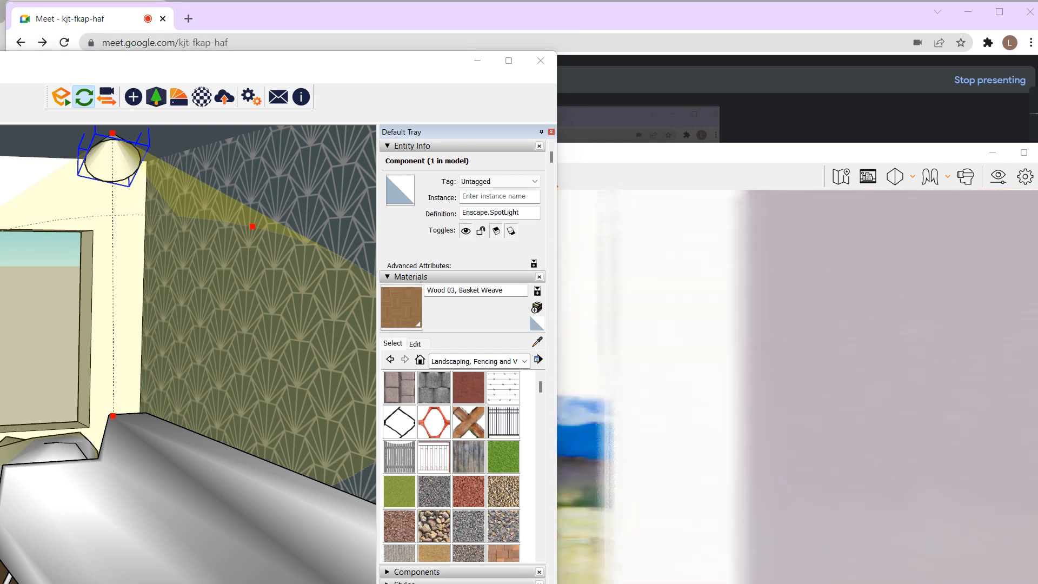
pyautogui.press('s')
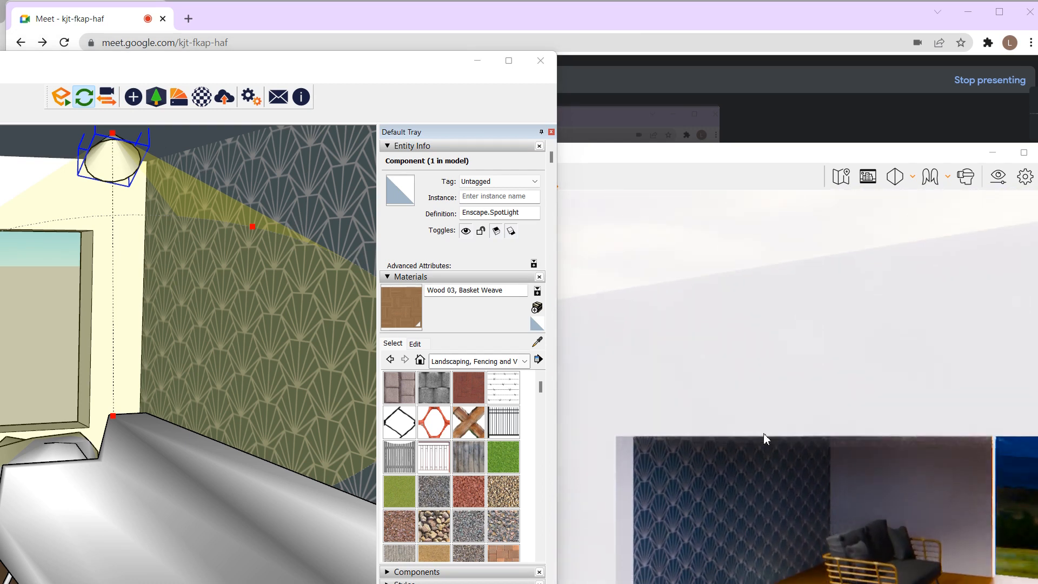
pyautogui.press('w')
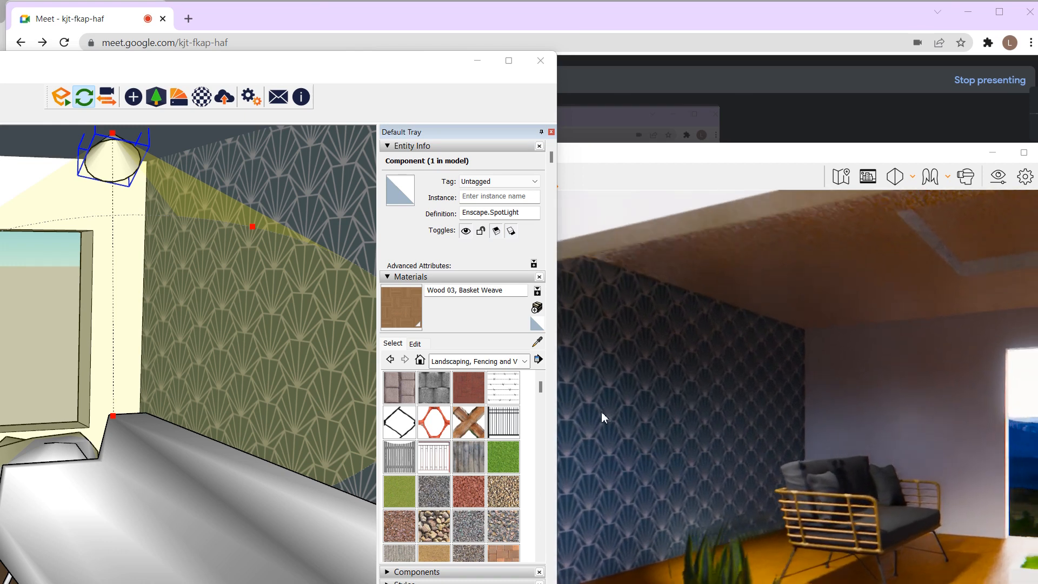
# Place a new Enscape spot light on the ceiling near the corner of the patterned wall, aimed down toward the floor.
pyautogui.click(133, 99)
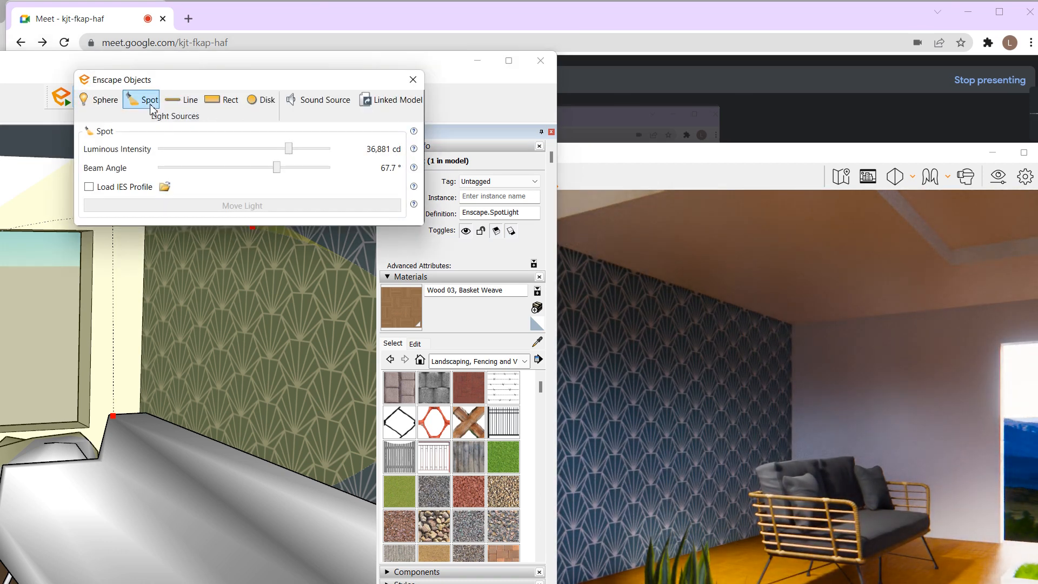
pyautogui.click(147, 104)
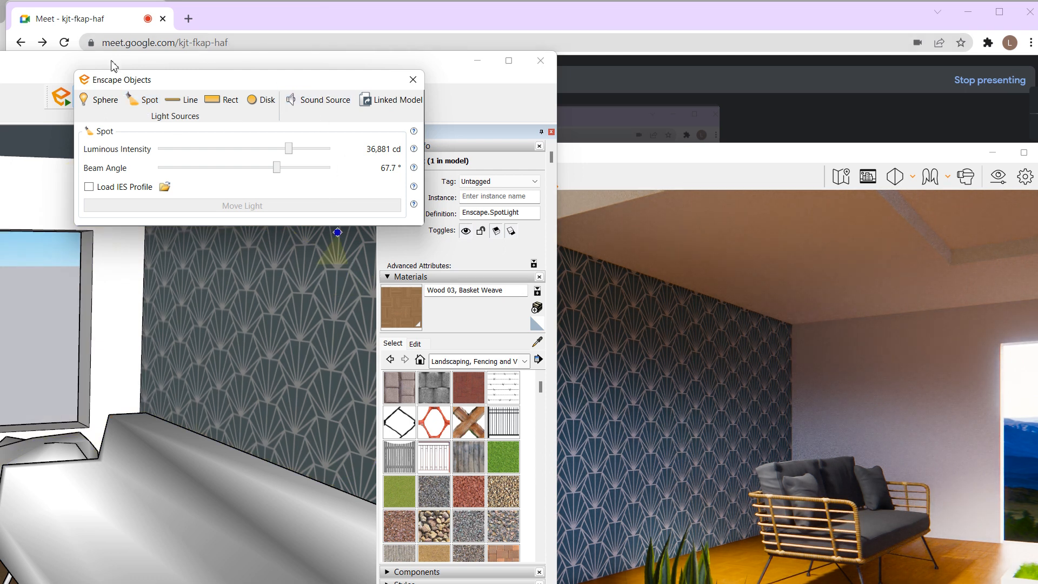
pyautogui.click(45, 72)
pyautogui.rightClick(238, 296)
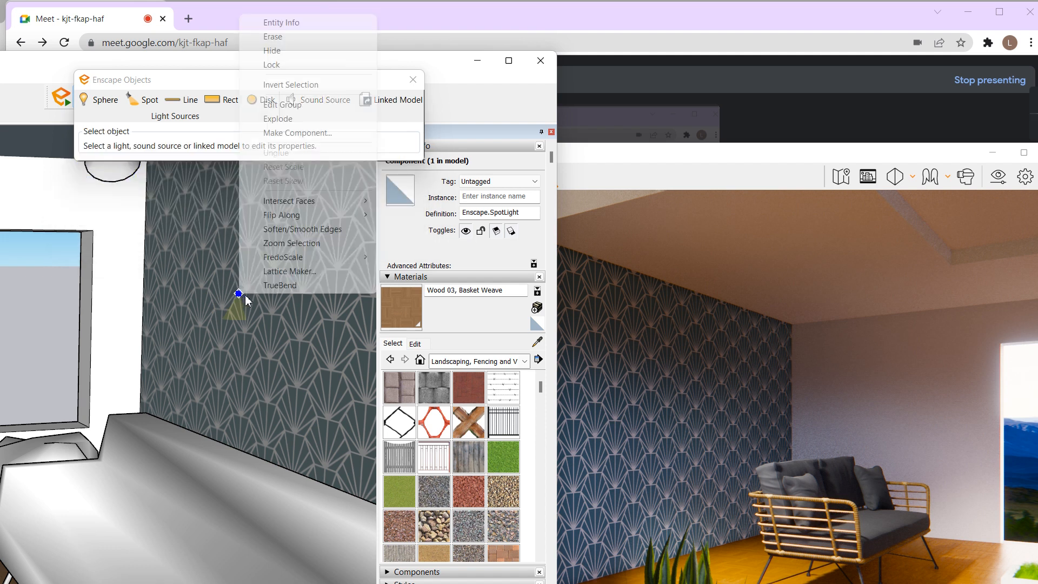
pyautogui.click(57, 68)
pyautogui.moveTo(111, 276)
pyautogui.mouseDown(button='middle')
pyautogui.moveTo(653, 287)
pyautogui.moveTo(249, 296)
pyautogui.moveTo(650, 301)
pyautogui.mouseUp(button='middle')
pyautogui.scroll(-2, 209, 315)
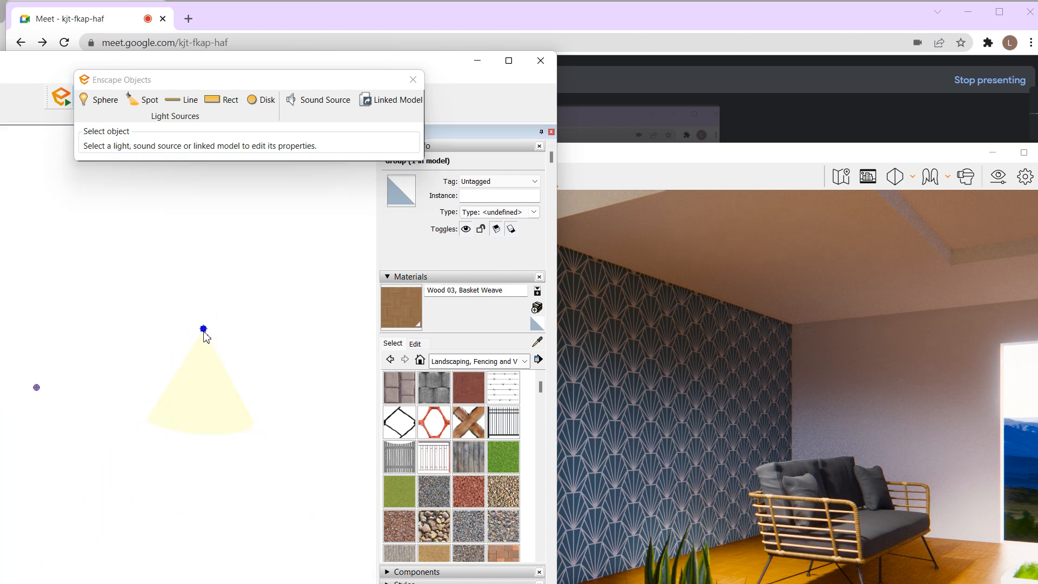
pyautogui.scroll(-3, 204, 335)
pyautogui.press('a')
pyautogui.moveTo(199, 345)
pyautogui.mouseDown(button='middle')
pyautogui.moveTo(239, 348)
pyautogui.moveTo(287, 314)
pyautogui.mouseUp(button='middle')
pyautogui.moveTo(180, 381)
pyautogui.mouseDown(button='middle')
pyautogui.moveTo(95, 345)
pyautogui.moveTo(88, 352)
pyautogui.moveTo(354, 353)
pyautogui.mouseUp(button='middle')
pyautogui.keyDown('shift'); pyautogui.moveTo(12, 353); pyautogui.dragTo(330, 367, button='middle'); pyautogui.keyUp('shift')
pyautogui.moveTo(216, 378)
pyautogui.mouseDown(button='middle')
pyautogui.moveTo(187, 380)
pyautogui.moveTo(143, 339)
pyautogui.moveTo(152, 334)
pyautogui.mouseUp(button='middle')
pyautogui.scroll(3, 62, 278)
pyautogui.moveTo(62, 278)
pyautogui.mouseDown(button='middle')
pyautogui.moveTo(78, 288)
pyautogui.moveTo(14, 275)
pyautogui.moveTo(148, 316)
pyautogui.moveTo(152, 306)
pyautogui.mouseUp(button='middle')
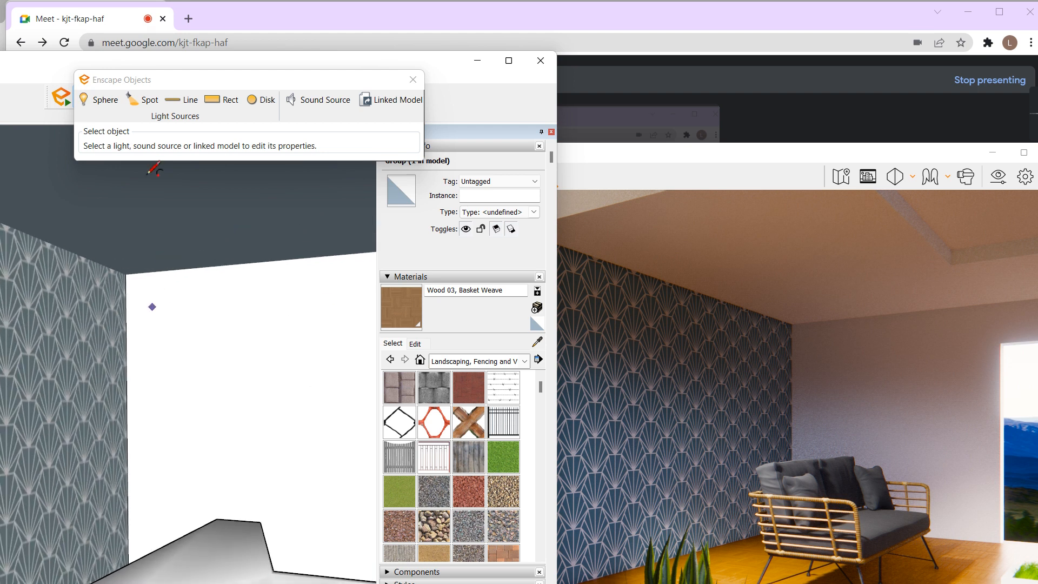
pyautogui.click(129, 101)
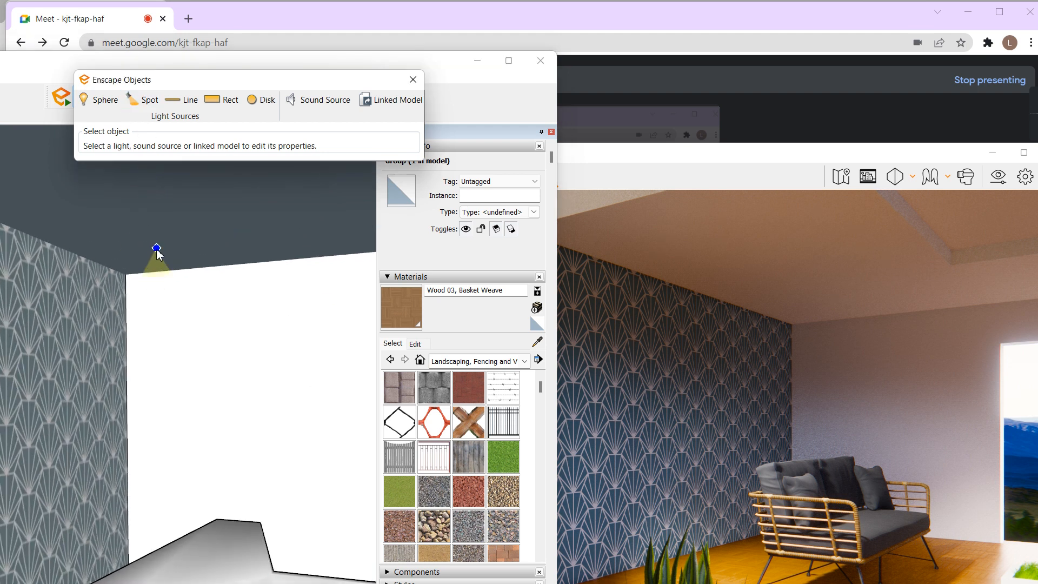
pyautogui.click(156, 249)
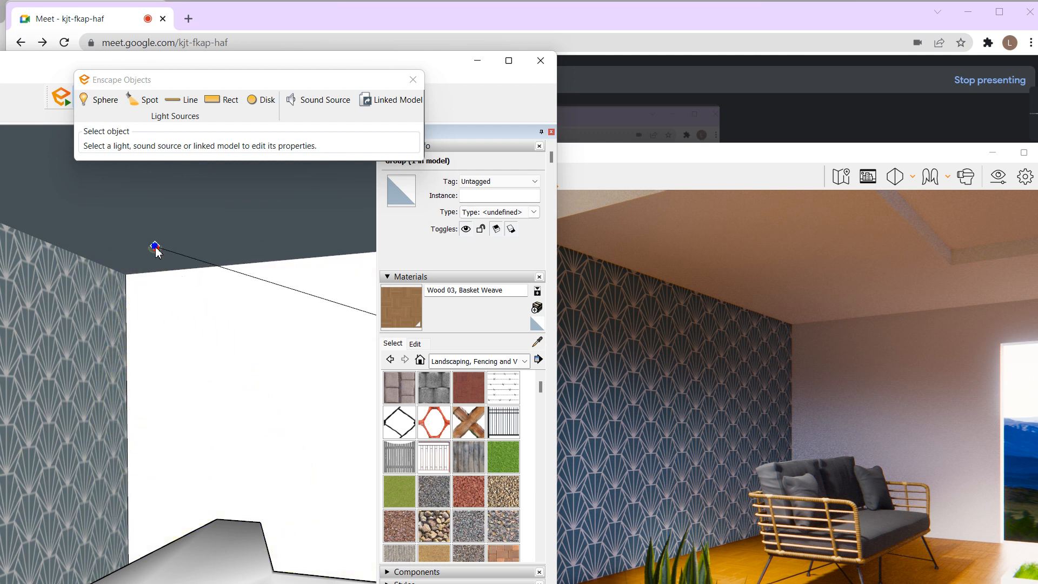
pyautogui.click(164, 469)
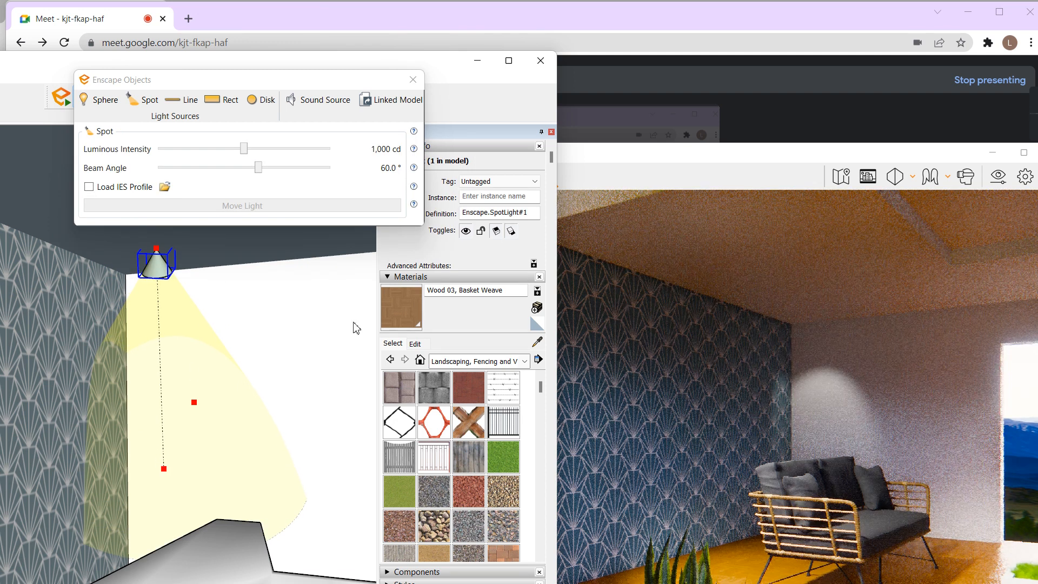
# Adjust the aim and position of the spot light by the ceiling corner and set its luminous intensity to 1,416 cd.
pyautogui.moveTo(162, 472)
pyautogui.mouseDown()
pyautogui.moveTo(146, 490)
pyautogui.moveTo(164, 515)
pyautogui.moveTo(164, 549)
pyautogui.moveTo(160, 485)
pyautogui.mouseUp()
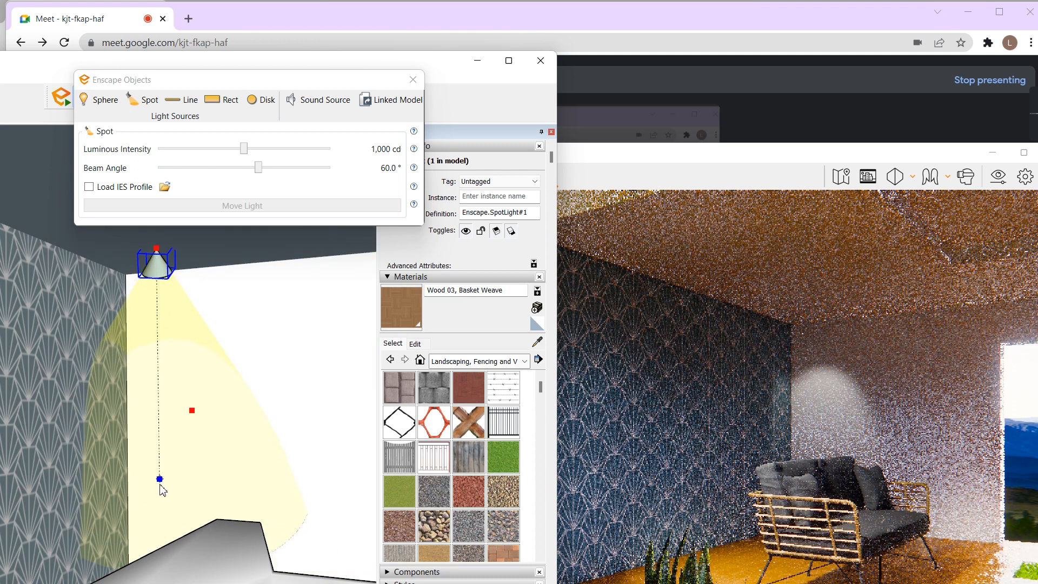
pyautogui.hotkey('ctrl', 'z')
pyautogui.doubleClick(156, 250)
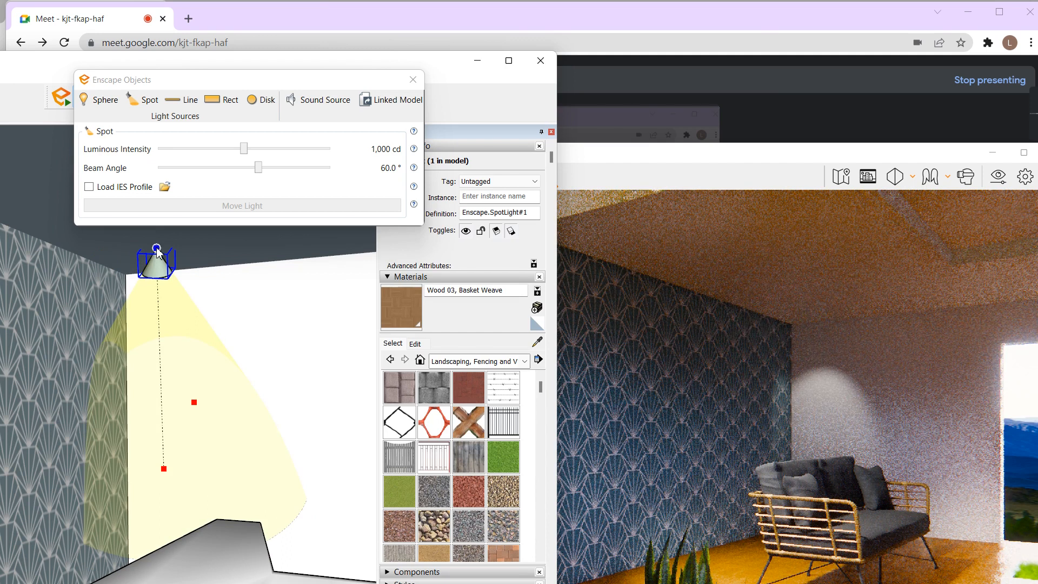
pyautogui.moveTo(157, 250)
pyautogui.mouseDown()
pyautogui.moveTo(121, 255)
pyautogui.moveTo(163, 263)
pyautogui.mouseUp()
pyautogui.scroll(4, 158, 279)
pyautogui.moveTo(152, 288); pyautogui.dragTo(2, 295, button='middle')
pyautogui.moveTo(2, 300); pyautogui.dragTo(139, 250)
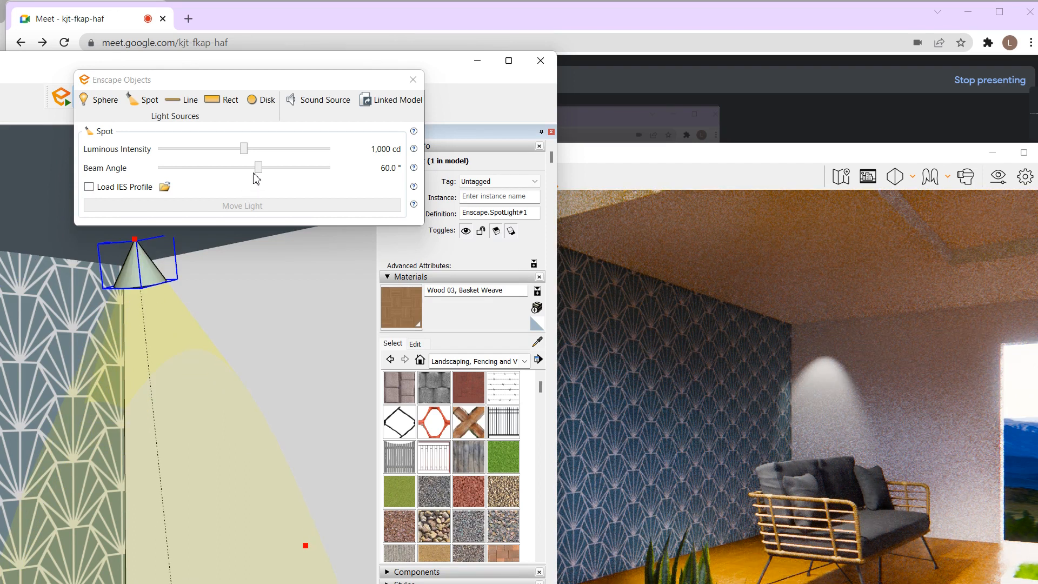
pyautogui.moveTo(244, 148); pyautogui.dragTo(249, 153)
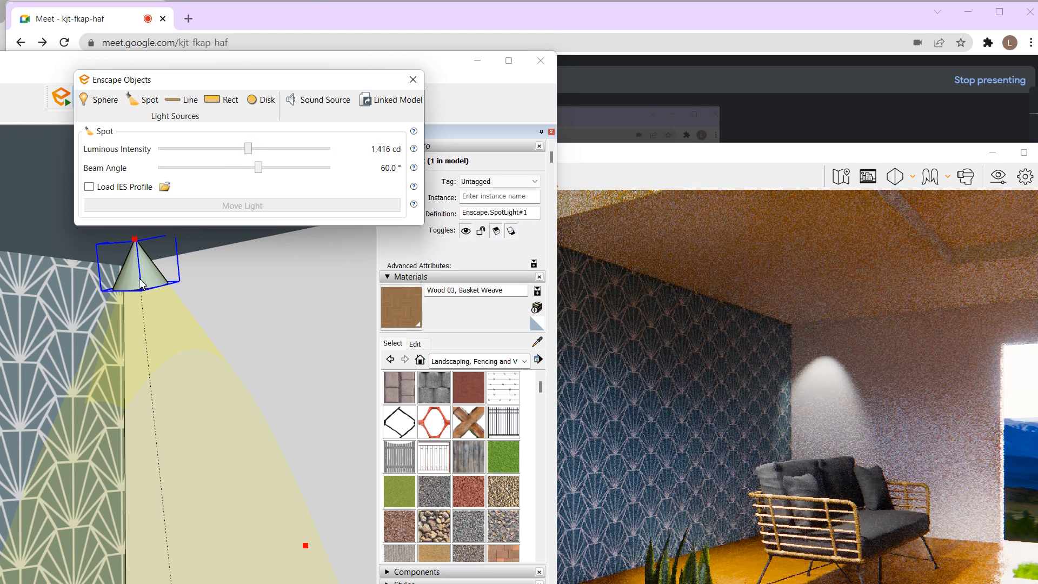
# Delete the spot light near the ceiling corner.
pyautogui.scroll(-1, 154, 273)
pyautogui.click(137, 265)
pyautogui.press('Delete')
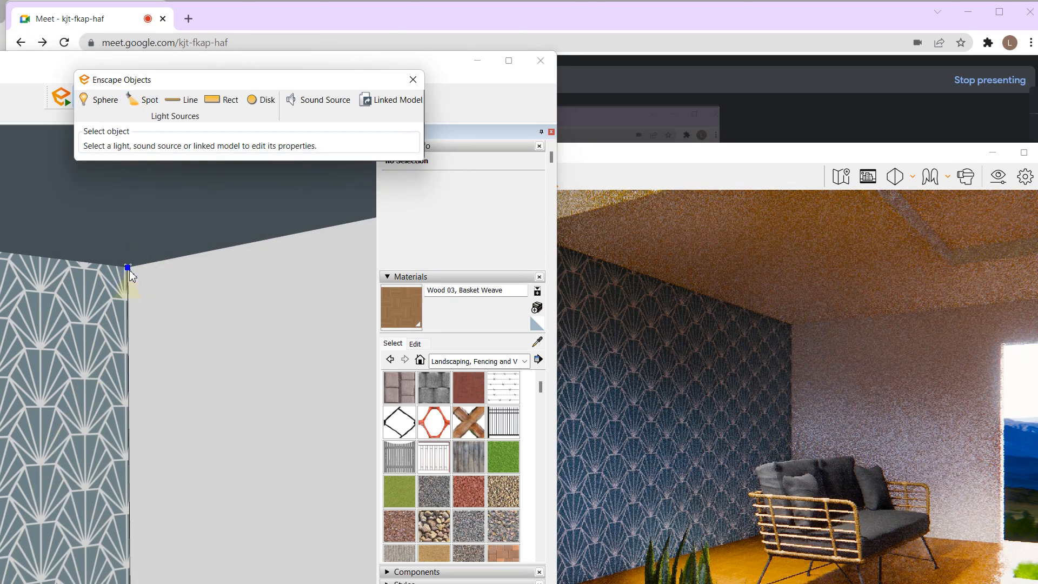
# Place a spot light exactly at the ceiling corner, aimed straight down along the vertical wall edge, and uncover the modelling view.
pyautogui.click(131, 272)
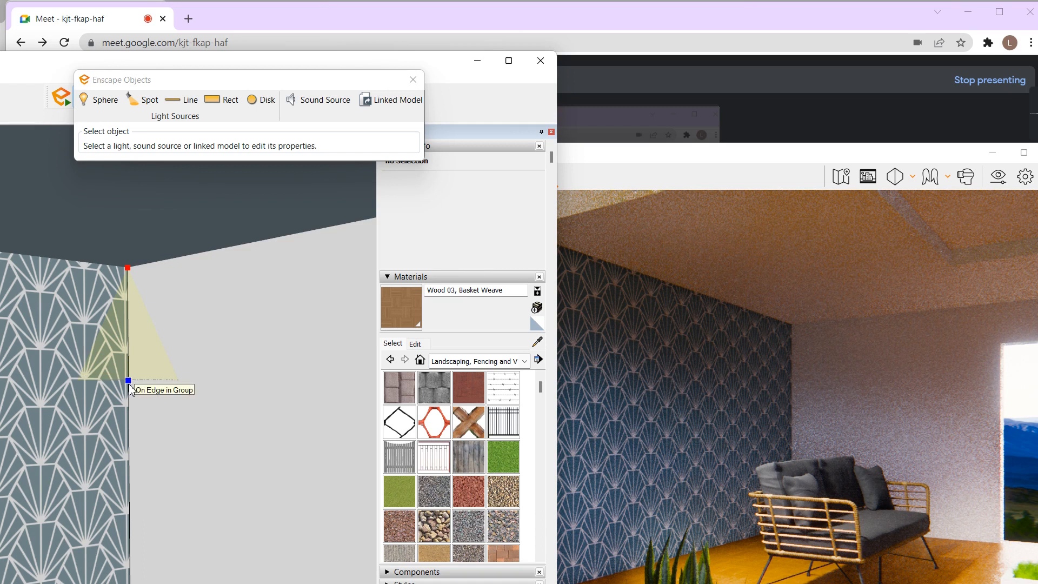
pyautogui.click(128, 384)
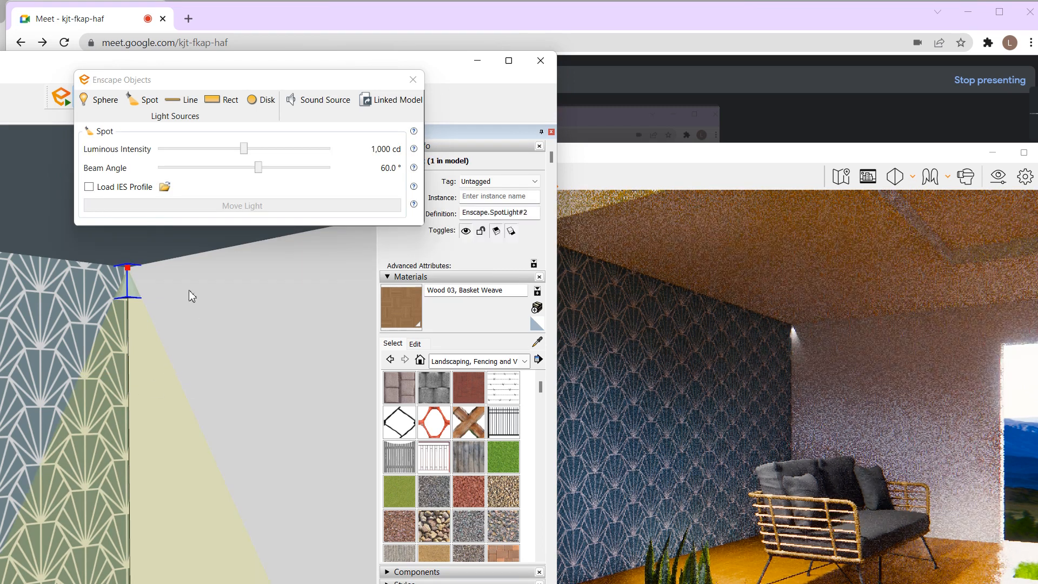
pyautogui.moveTo(230, 80); pyautogui.dragTo(496, 104)
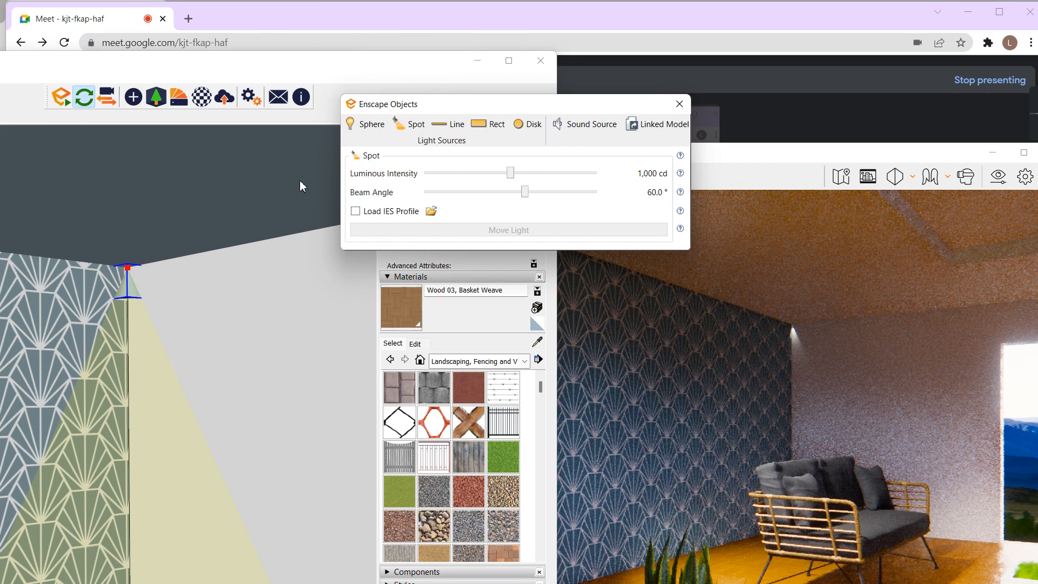
# Move the spot light from the corner along the plain wall's top edge, then out onto the ceiling away from the wall.
pyautogui.click(128, 267)
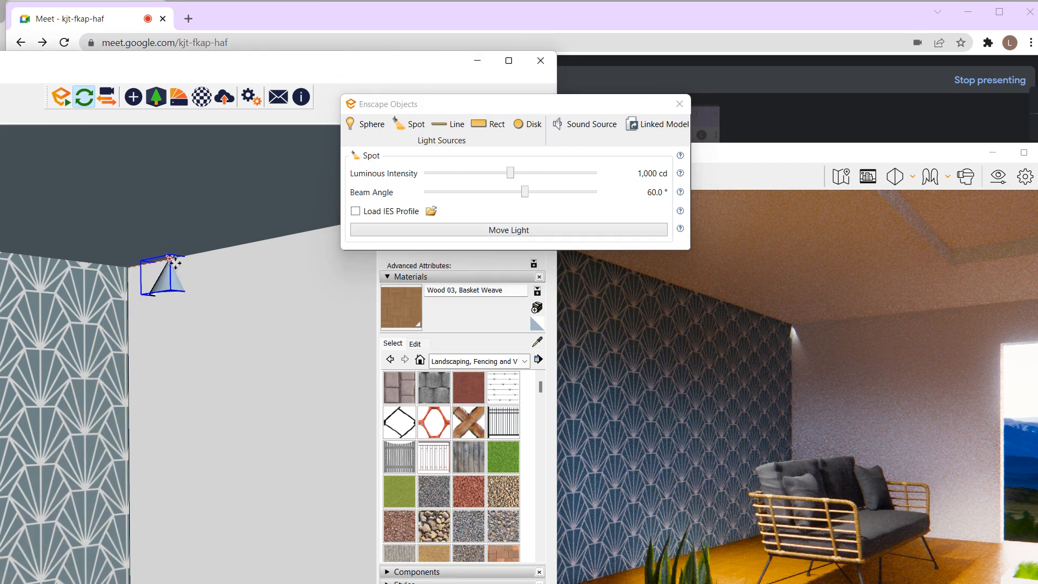
pyautogui.click(193, 262)
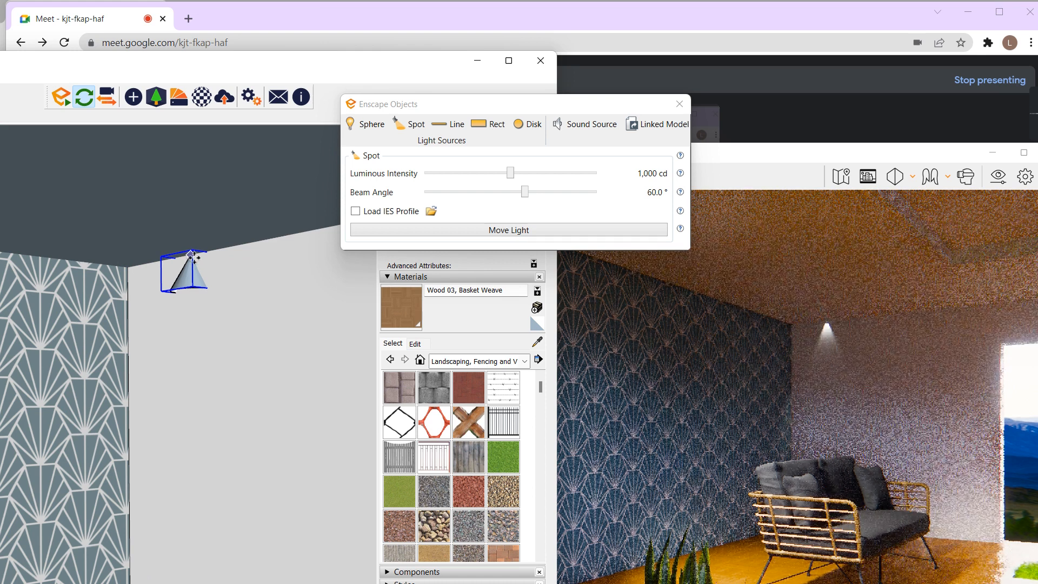
pyautogui.click(468, 230)
pyautogui.click(184, 252)
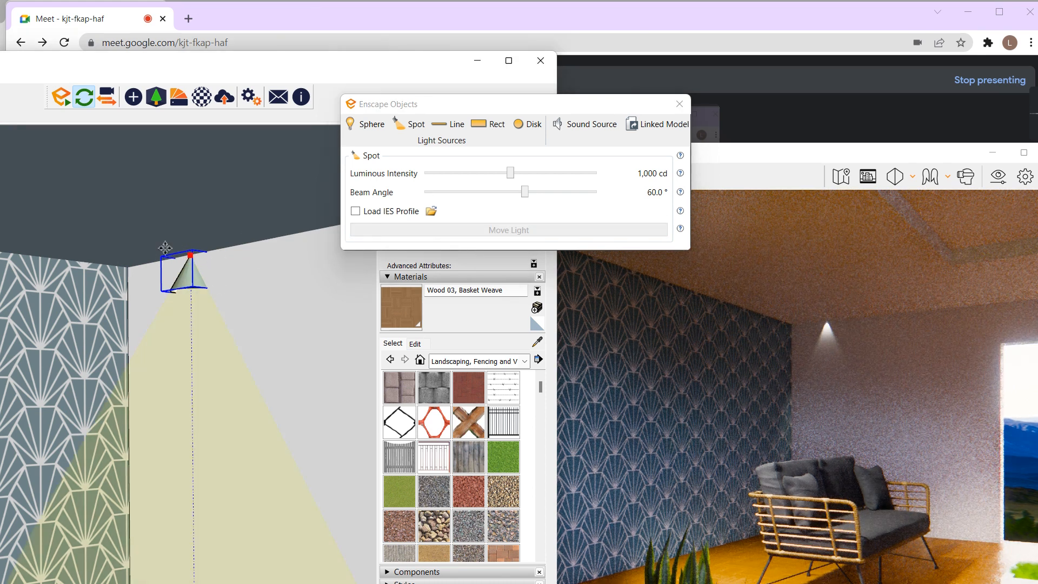
pyautogui.press('m')
pyautogui.click(191, 255)
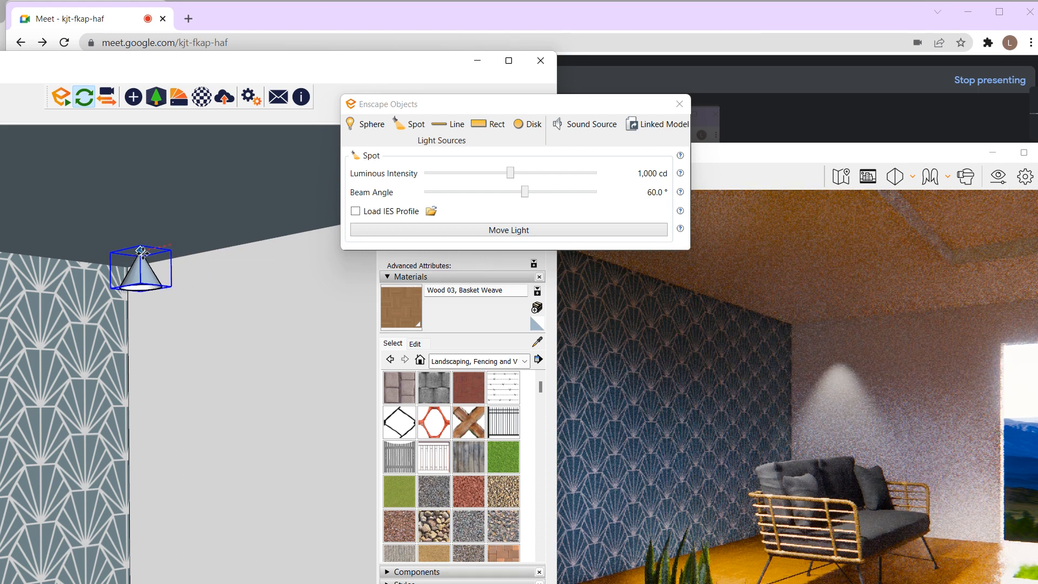
# Copy the spot light along the ceiling parallel to the plain wall and shift the copy farther from the original.
pyautogui.press('ctrl')
pyautogui.click(142, 254)
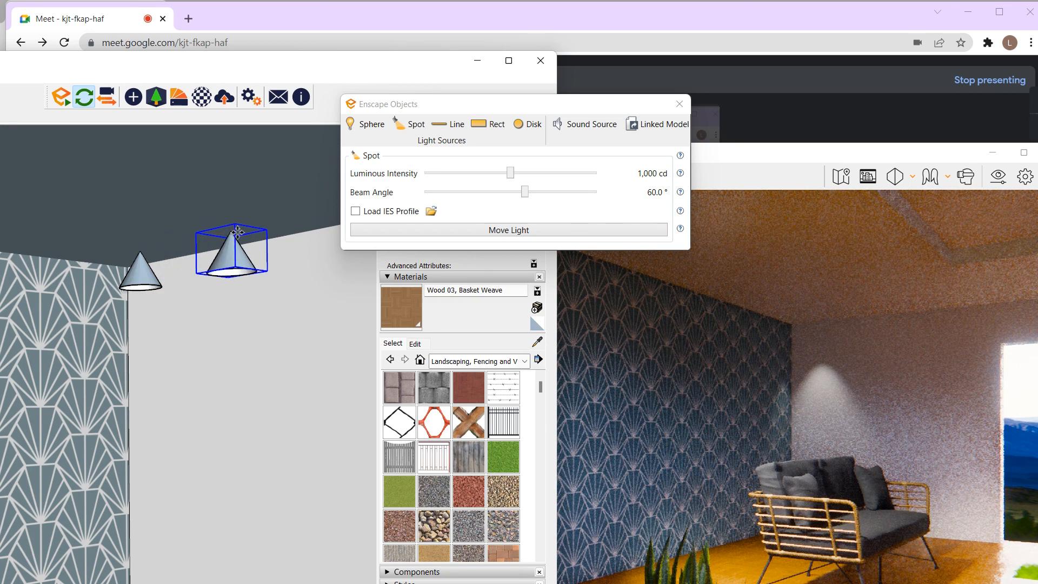
pyautogui.click(236, 231)
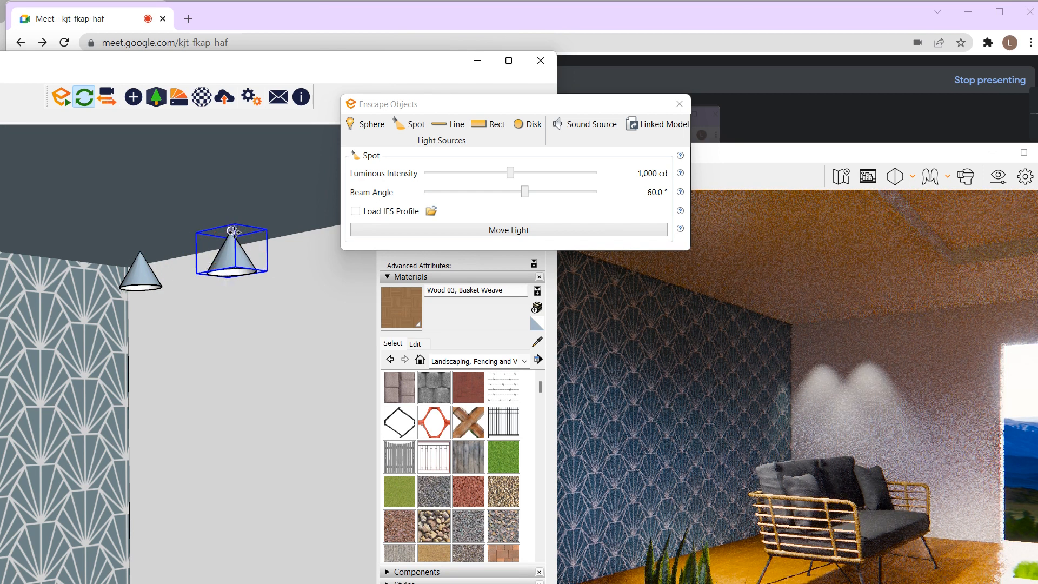
pyautogui.click(233, 231)
pyautogui.click(287, 218)
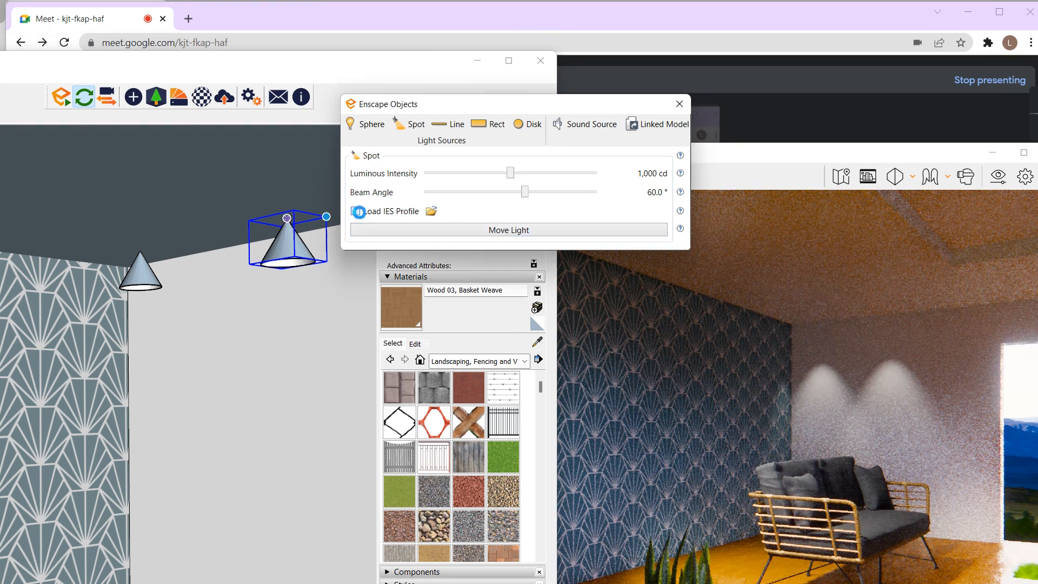
# Start loading an IES profile for the copied spot light and browse the C: and D: drives for a file.
pyautogui.click(355, 211)
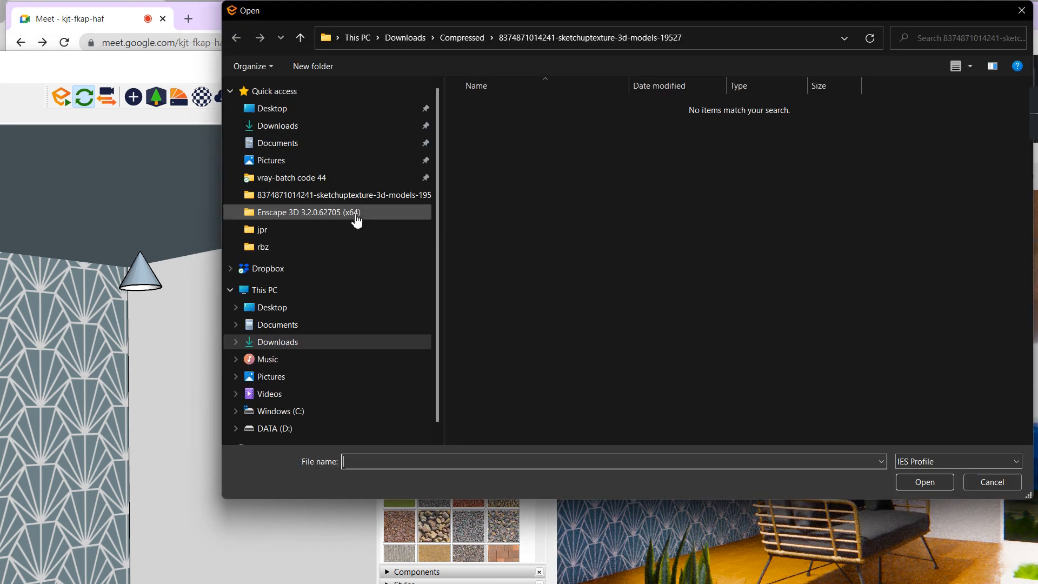
pyautogui.click(282, 415)
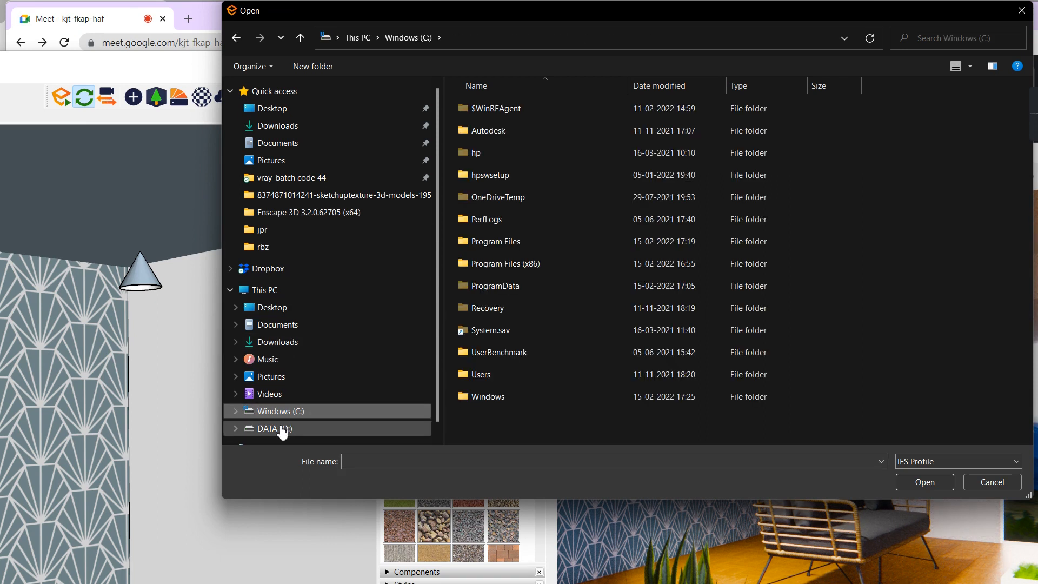
pyautogui.click(284, 430)
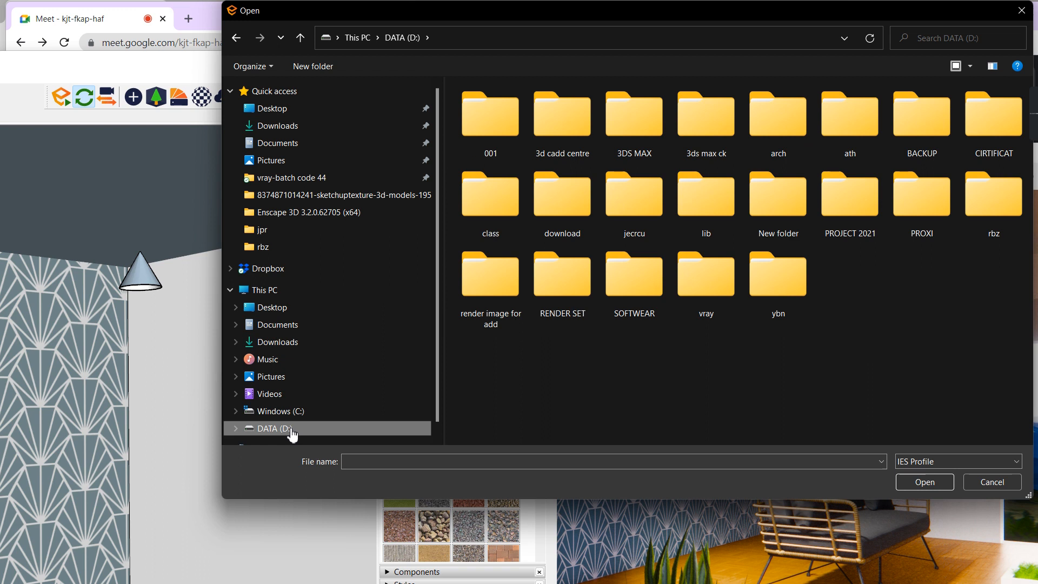
# Switch to the Chrome browser and run an image search for "ies light download" in a new tab.
pyautogui.hotkey('alt', 'Tab')
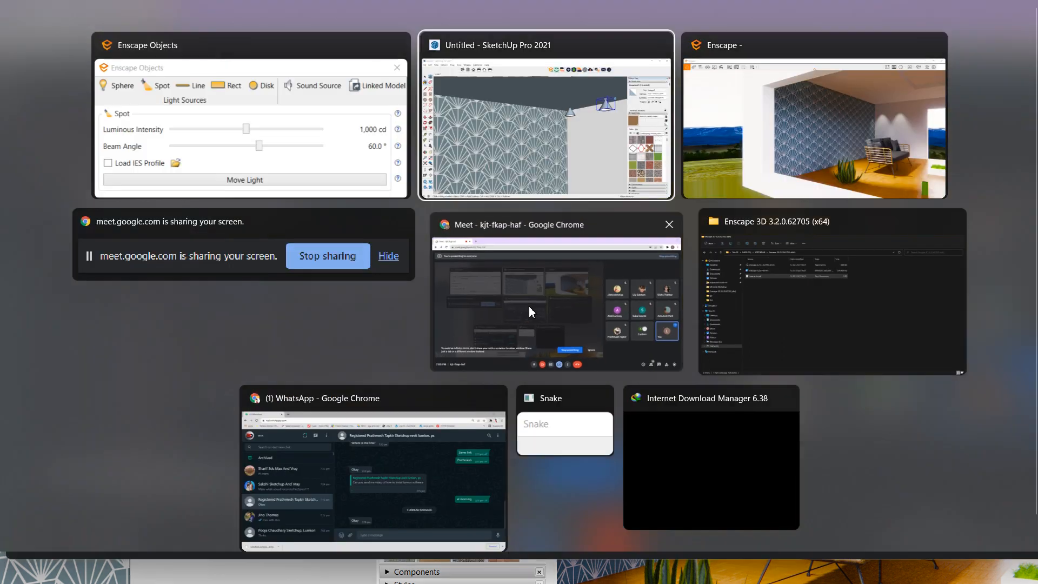
pyautogui.click(529, 312)
pyautogui.click(189, 19)
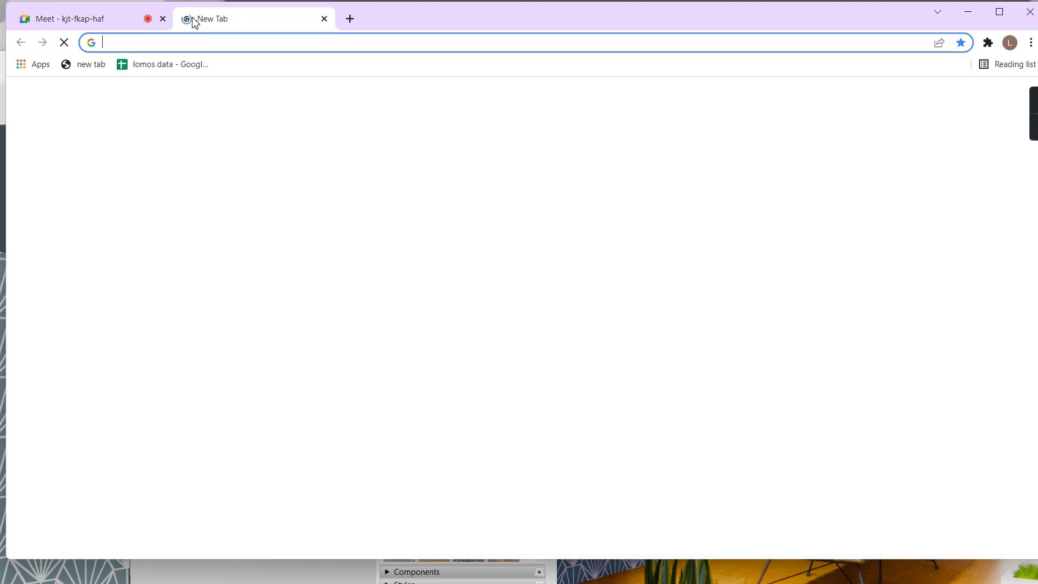
pyautogui.write('ies')
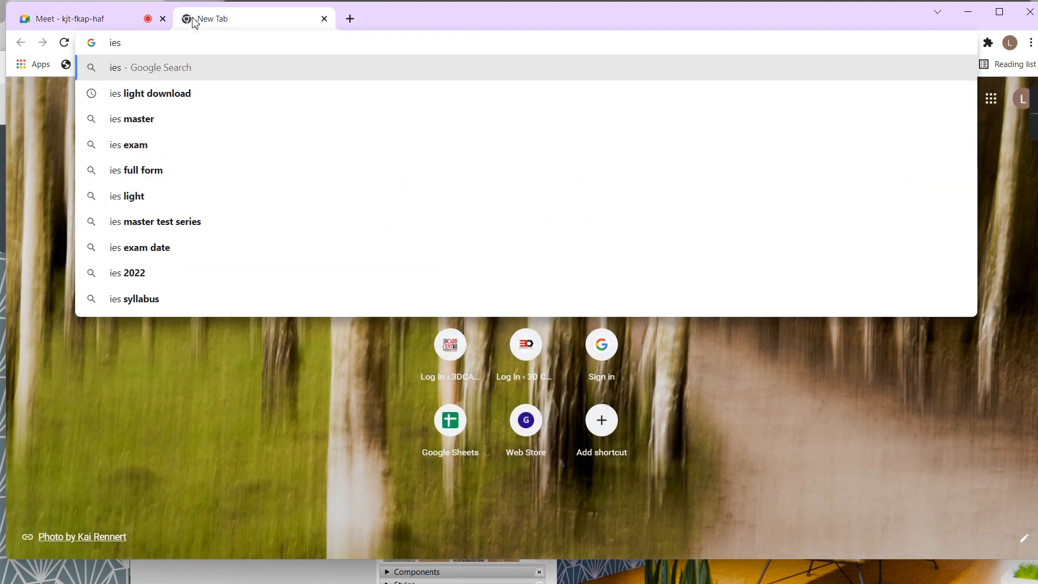
pyautogui.press('Down')
pyautogui.press('Return')
pyautogui.click(197, 132)
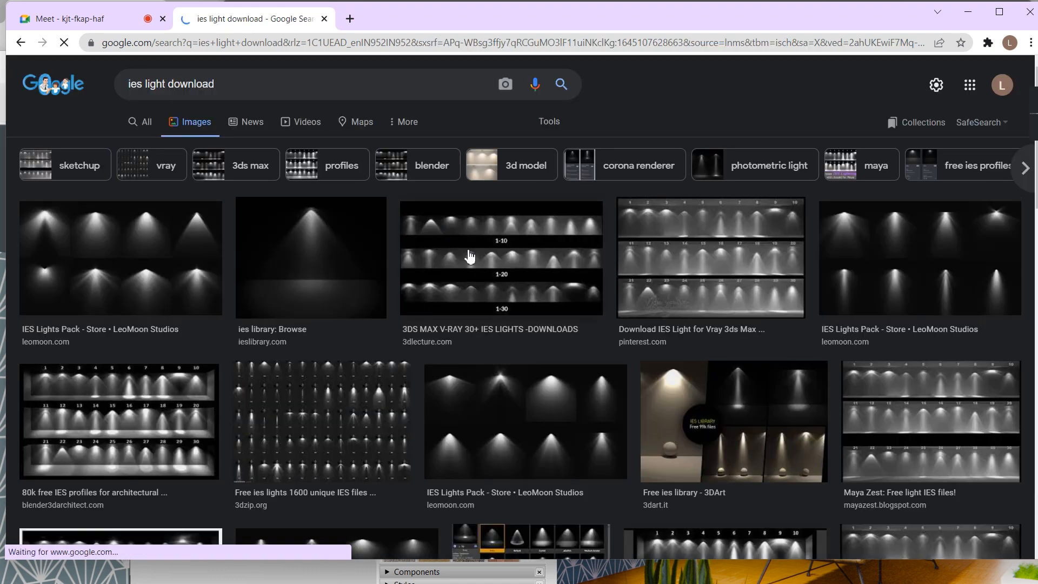
# Try to download JB_IES.zip from the c4ddownload.com page offering 186 free IES files, and close that page.
pyautogui.scroll(-1, 417, 259)
pyautogui.scroll(-10, 934, 186)
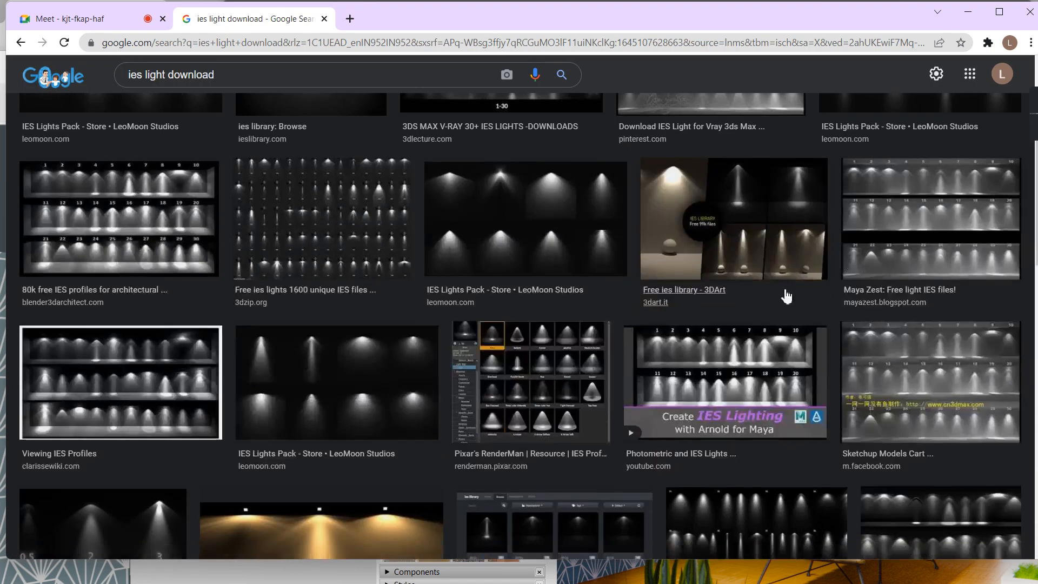
pyautogui.scroll(-5, 712, 261)
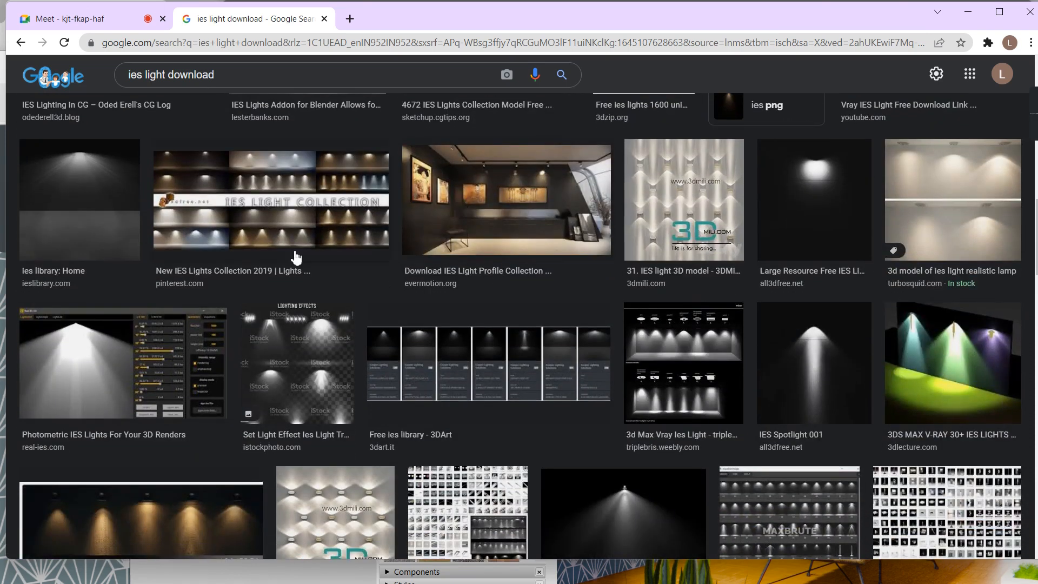
pyautogui.scroll(-4, 296, 257)
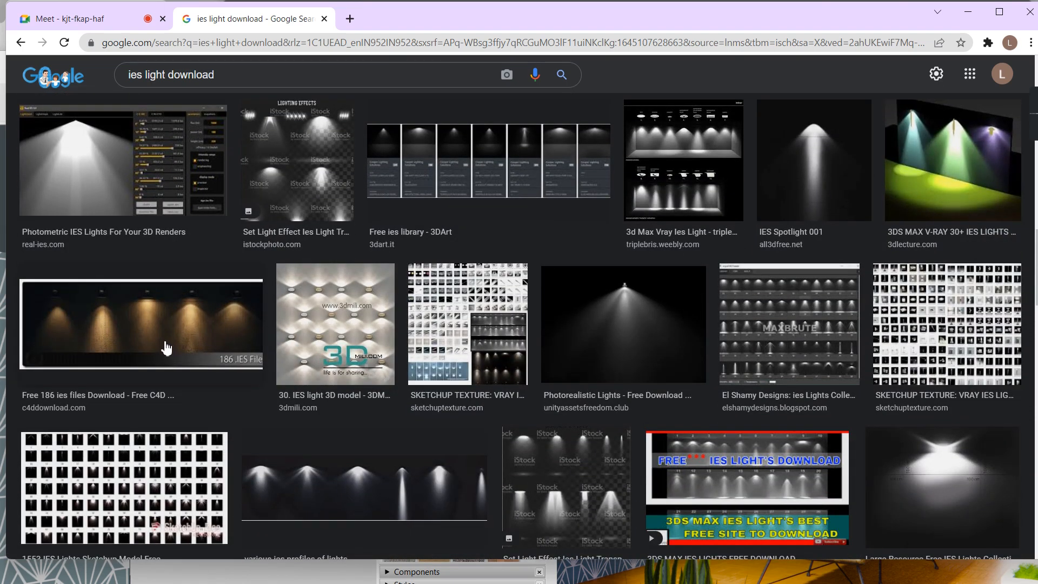
pyautogui.click(118, 395)
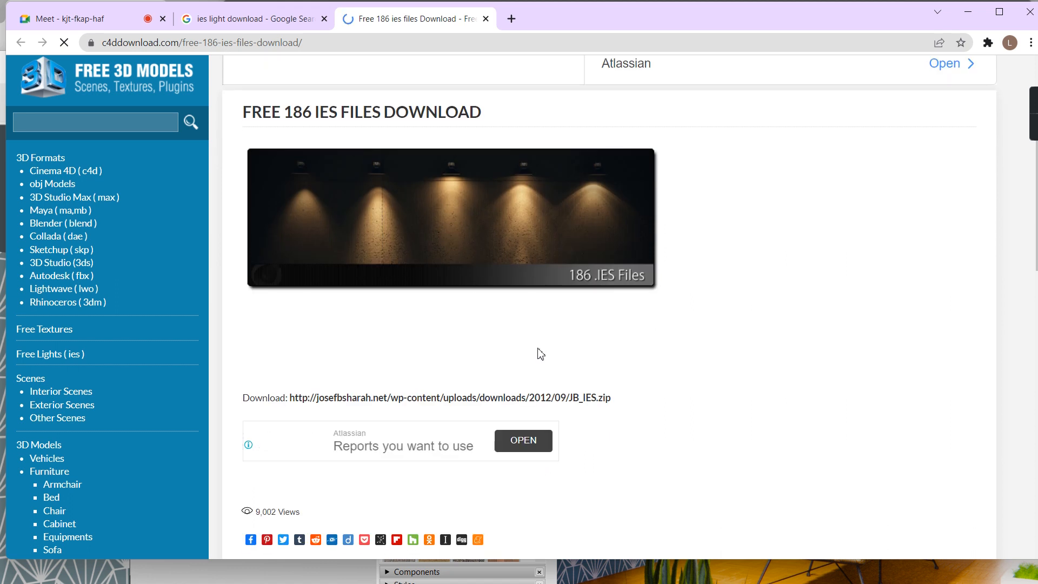
pyautogui.click(572, 403)
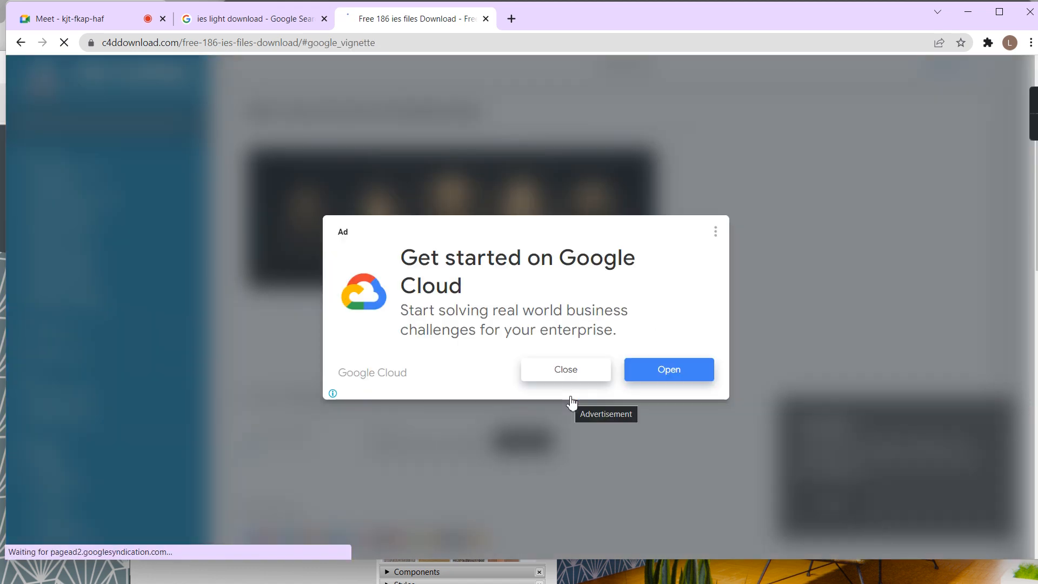
pyautogui.click(586, 377)
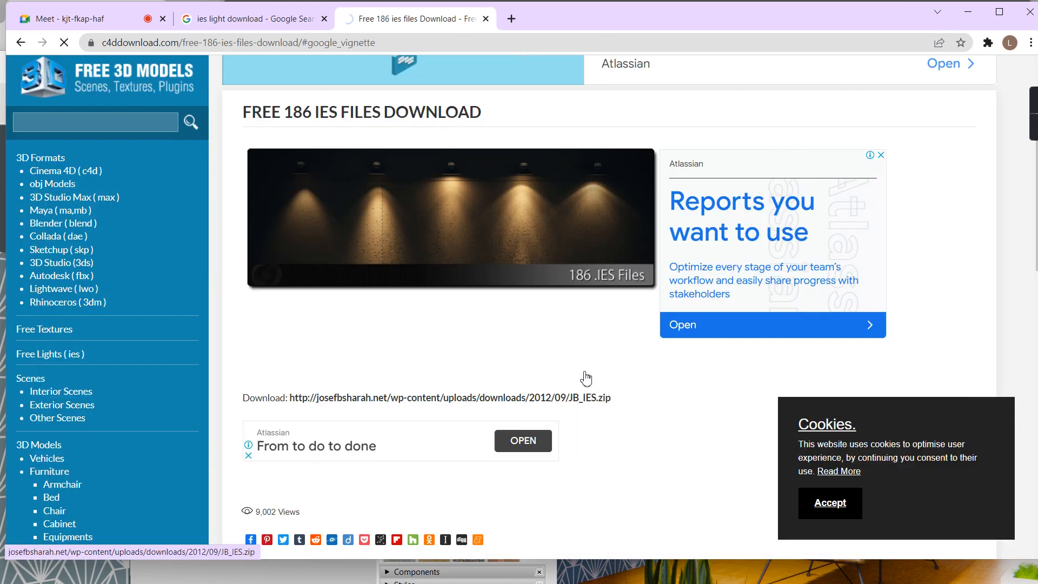
pyautogui.scroll(-1, 559, 380)
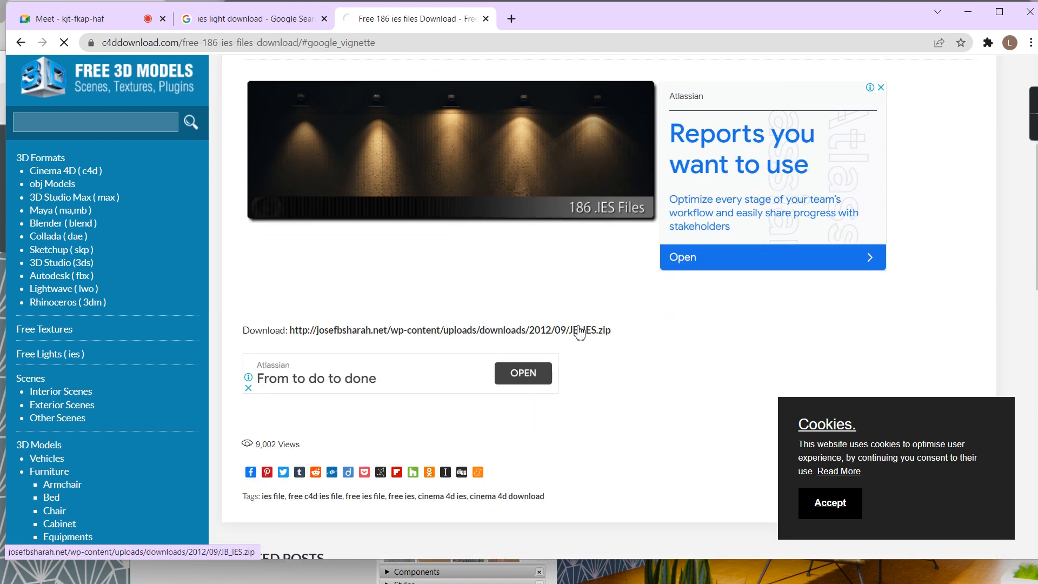
pyautogui.click(579, 330)
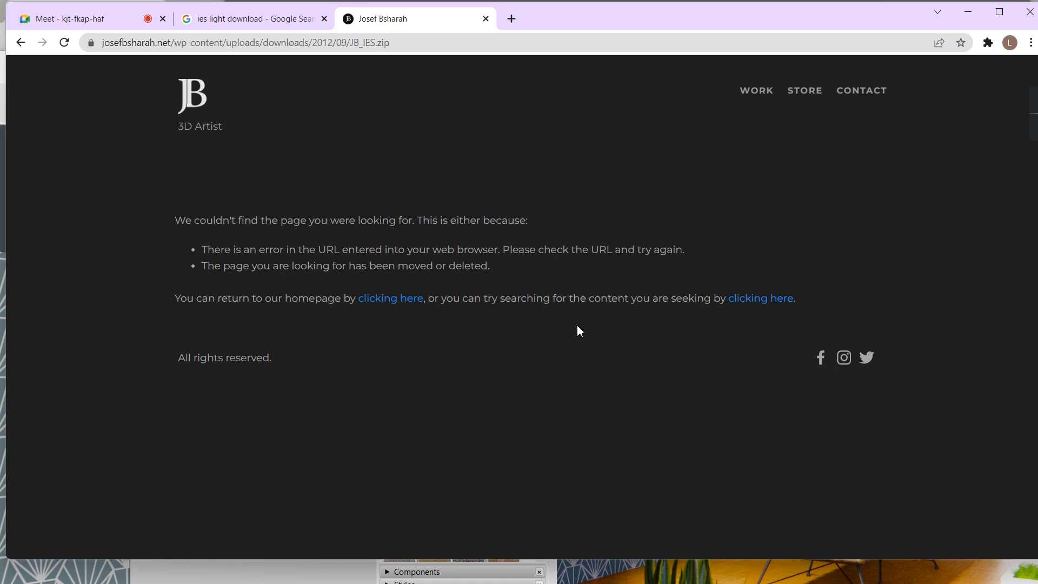
pyautogui.click(485, 19)
# Download the free IES Lights Pack from the LeoMoon Studios page in the image results and close that page.
pyautogui.scroll(10, 215, 221)
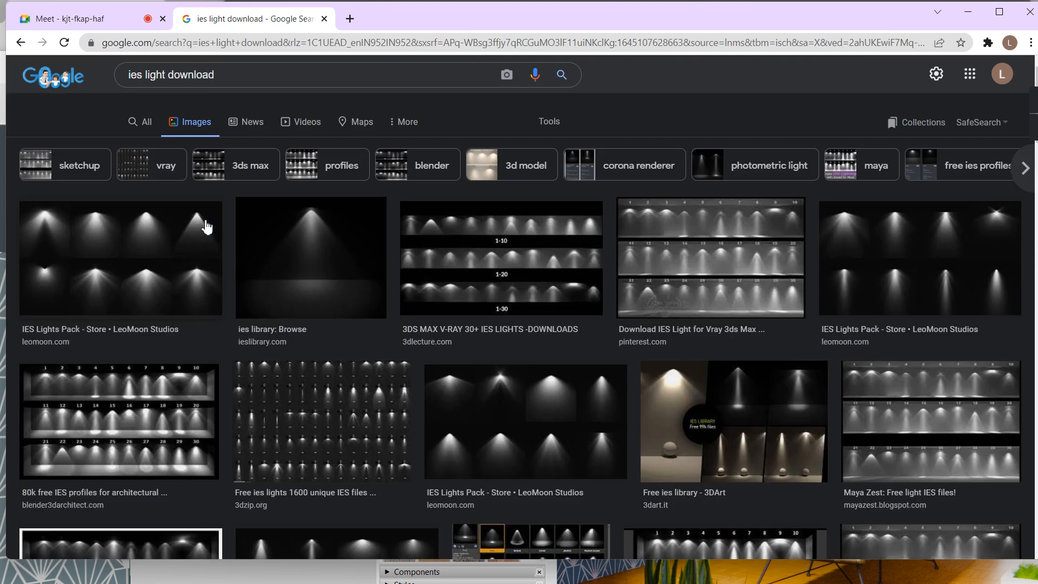
pyautogui.click(264, 88)
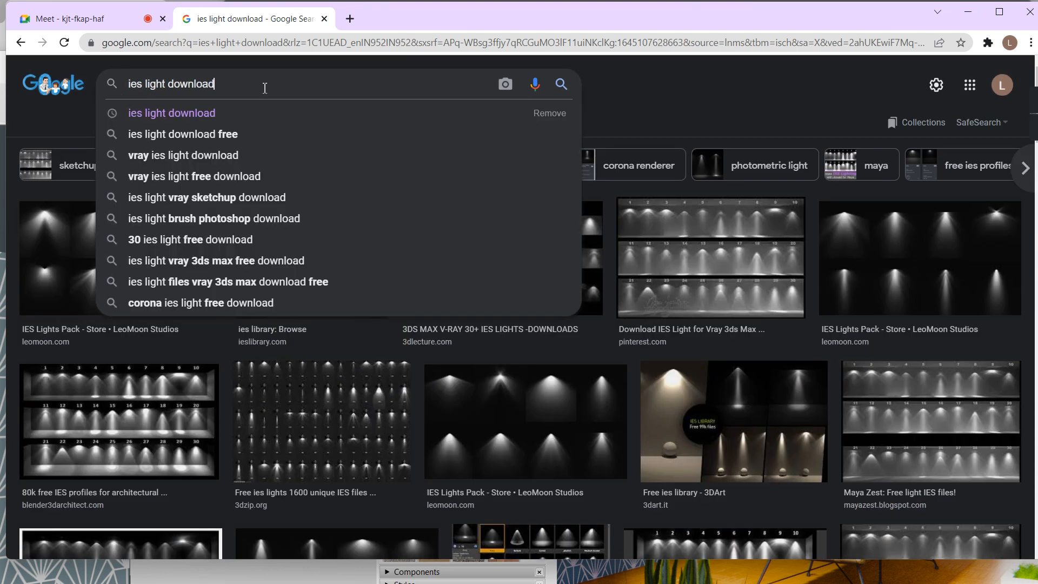
pyautogui.click(65, 131)
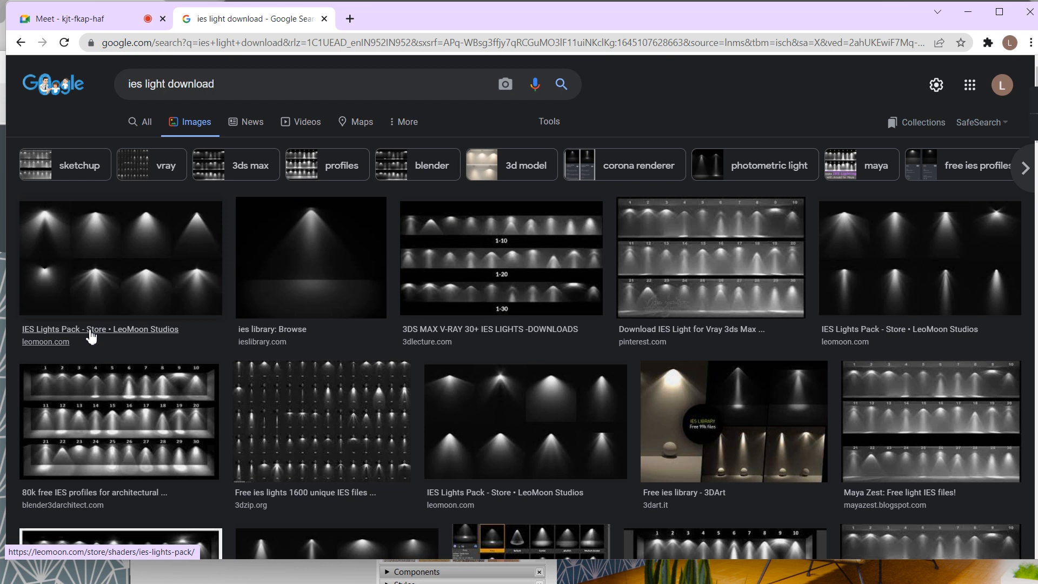
pyautogui.click(90, 332)
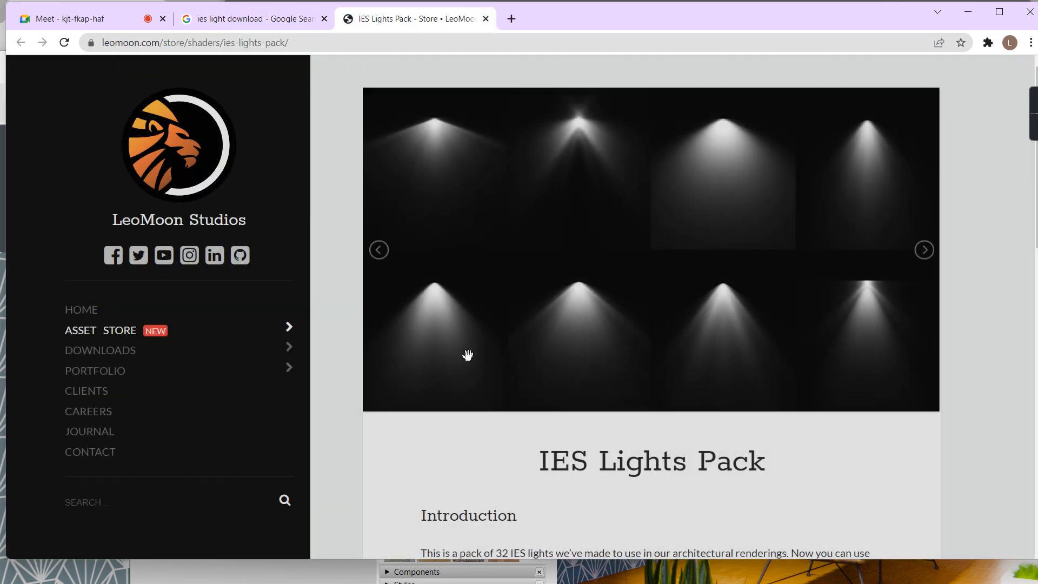
pyautogui.scroll(-9, 523, 397)
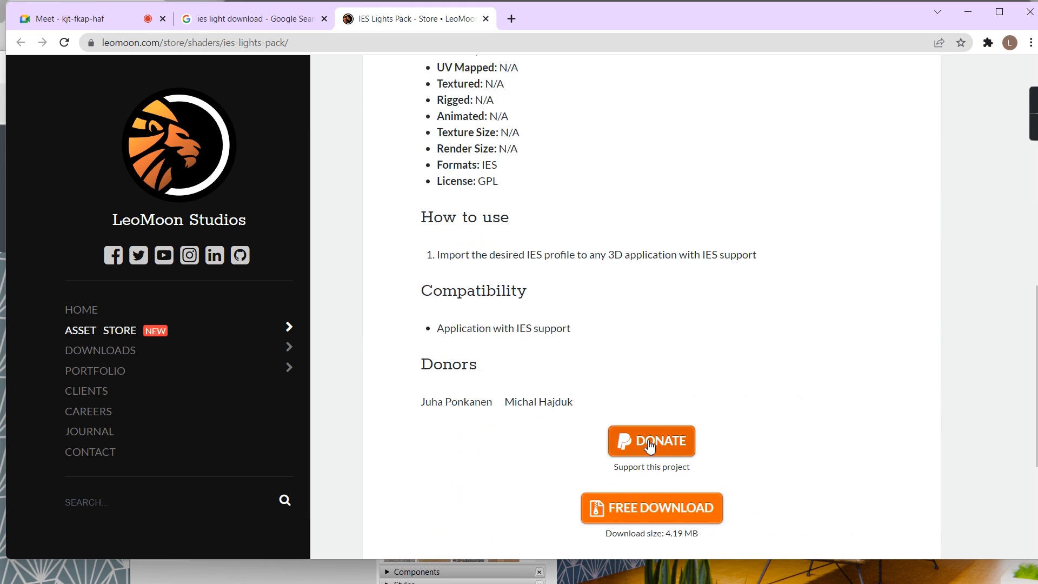
pyautogui.click(647, 510)
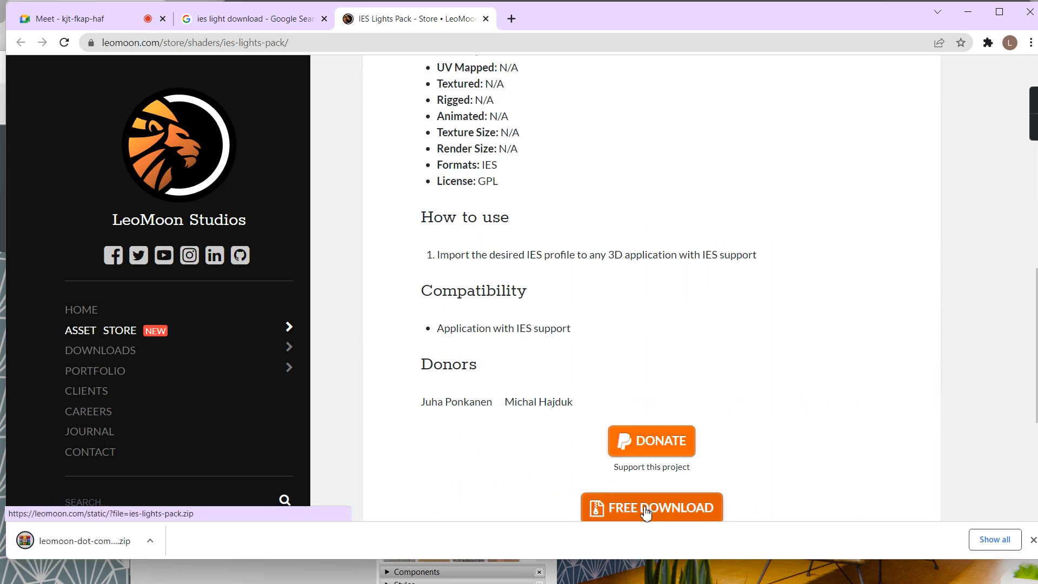
pyautogui.click(485, 18)
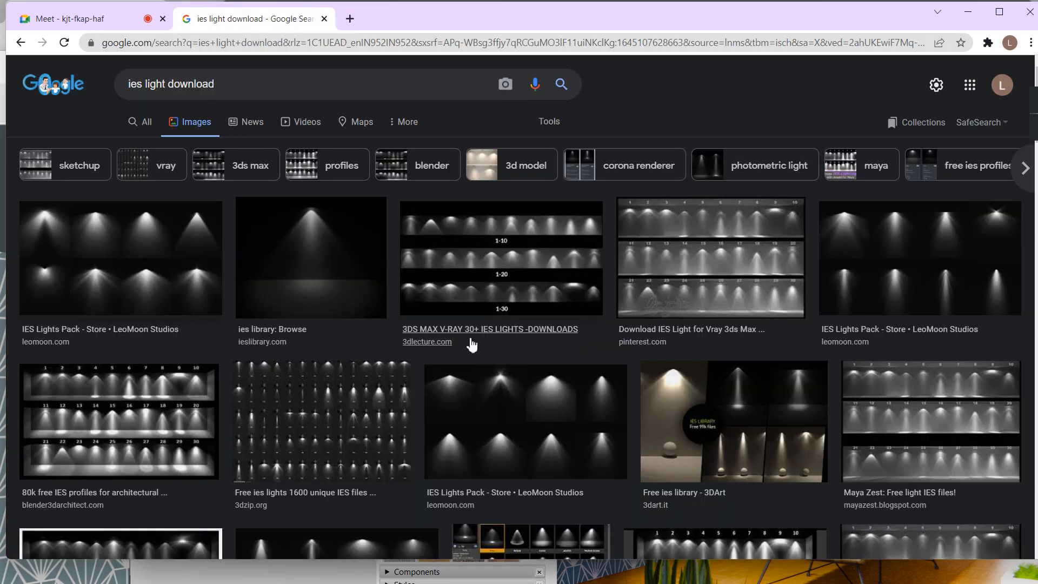
# Return to SketchUp's IES profile file dialog and browse to the Downloads folder.
pyautogui.click(577, 300)
pyautogui.hotkey('alt', 'Tab')
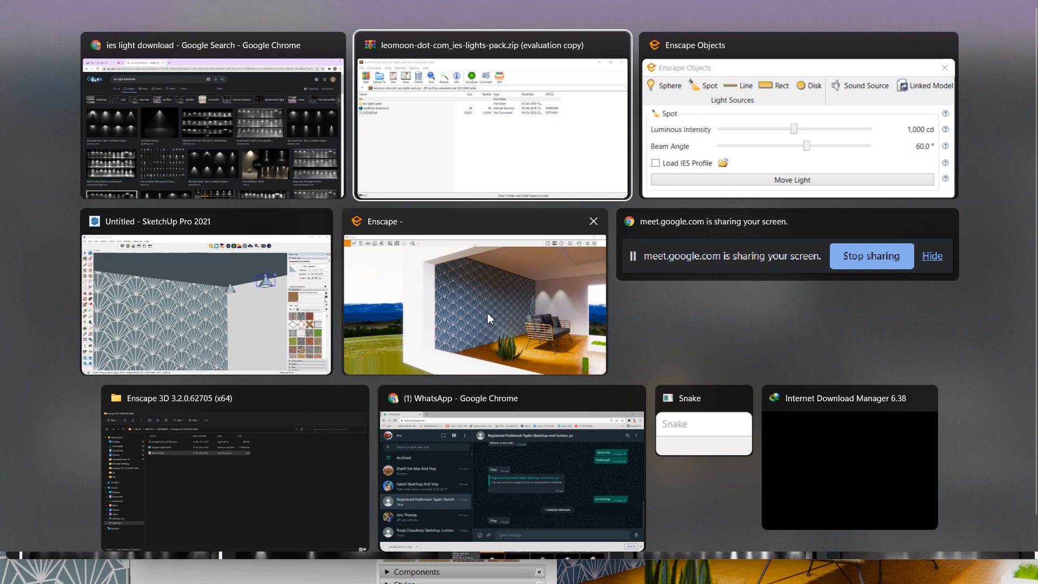
pyautogui.click(268, 327)
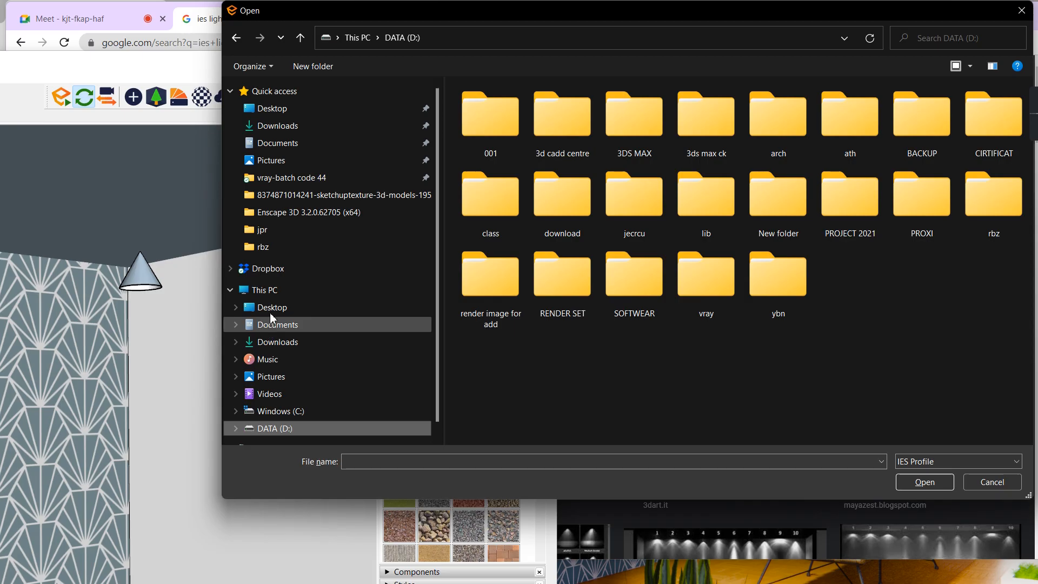
pyautogui.click(265, 125)
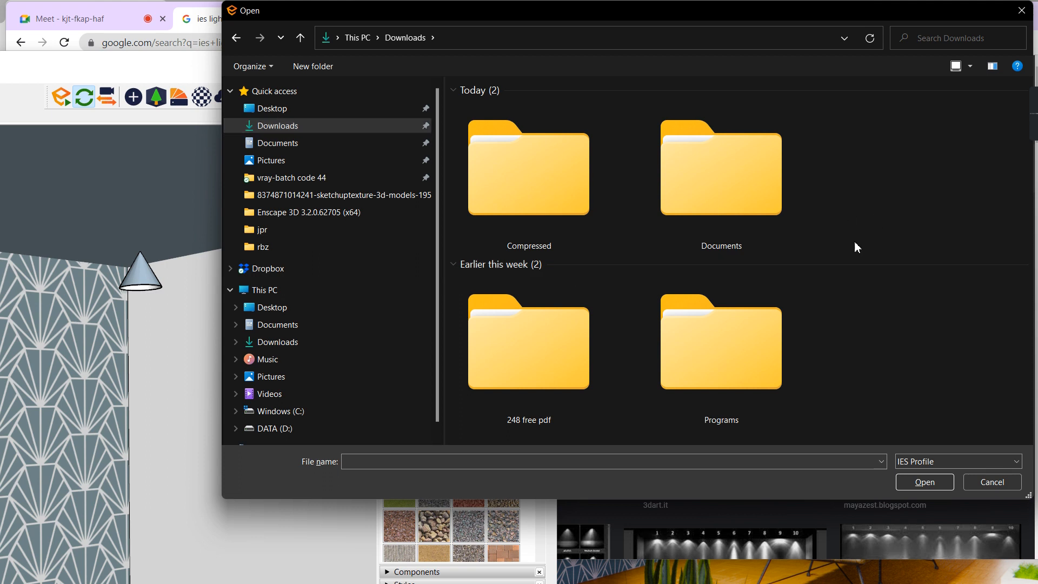
# Switch back to Chrome and show the downloaded leomoon-dot-com_ies-lights-pack archive in its folder from the download list.
pyautogui.hotkey('alt', 'Tab')
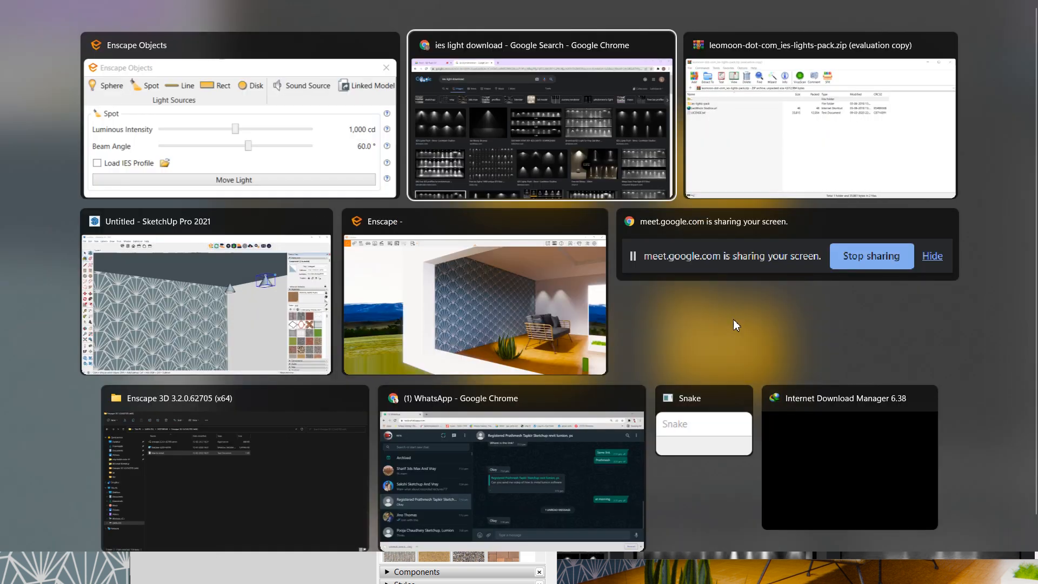
pyautogui.click(574, 173)
pyautogui.scroll(-6, 178, 504)
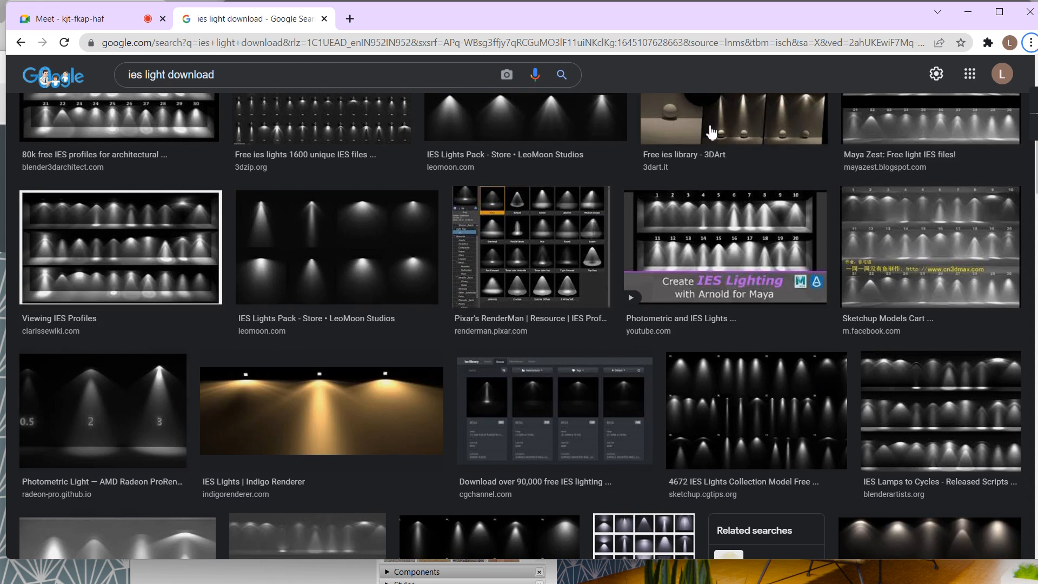
pyautogui.scroll(-15, 420, 251)
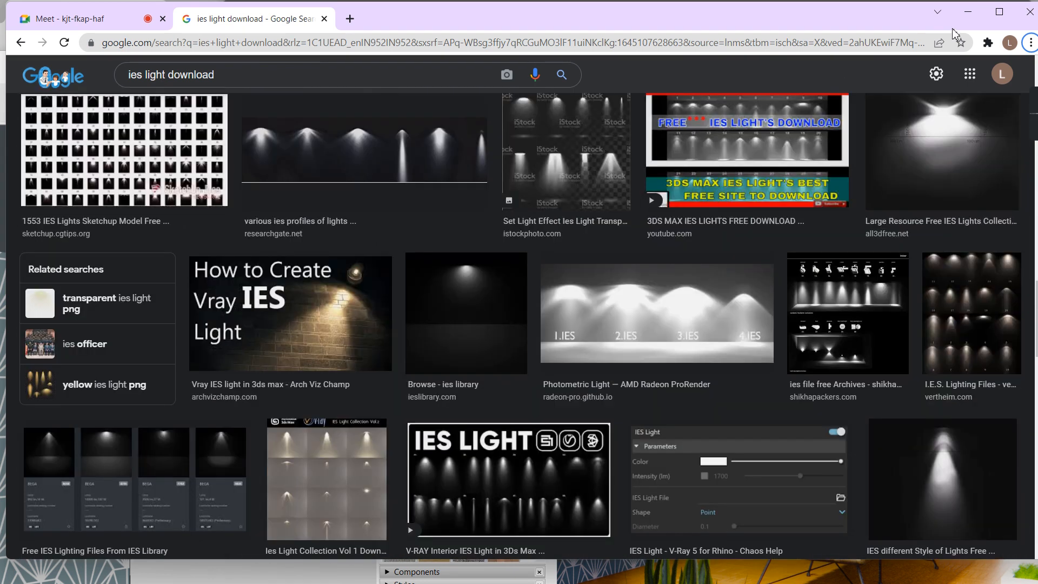
pyautogui.click(1029, 43)
pyautogui.click(912, 129)
pyautogui.click(396, 203)
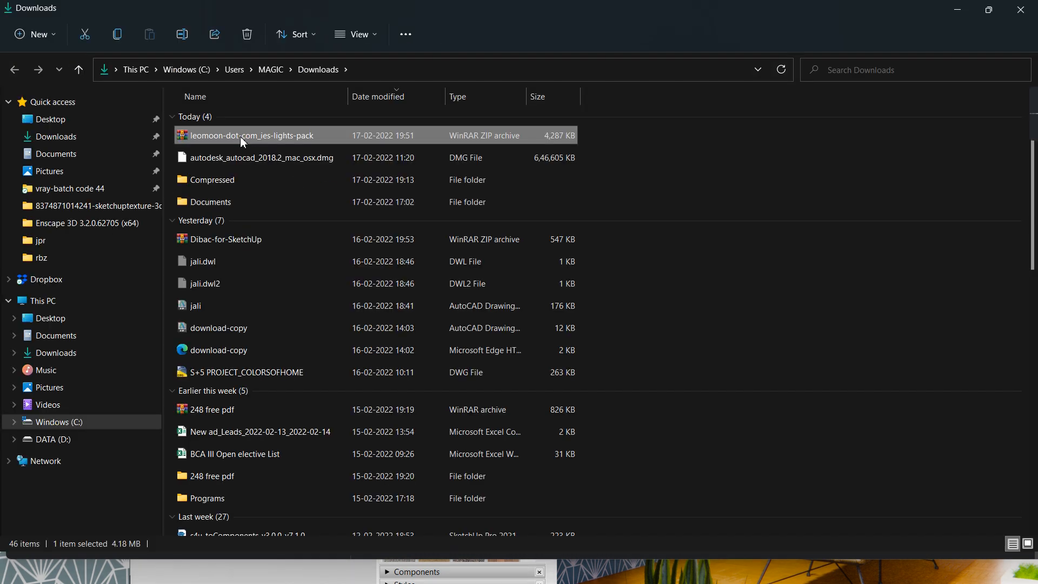
# Extract the whole leomoon-dot-com_ies-lights-pack archive into a folder of the same name in Downloads.
pyautogui.rightClick(240, 138)
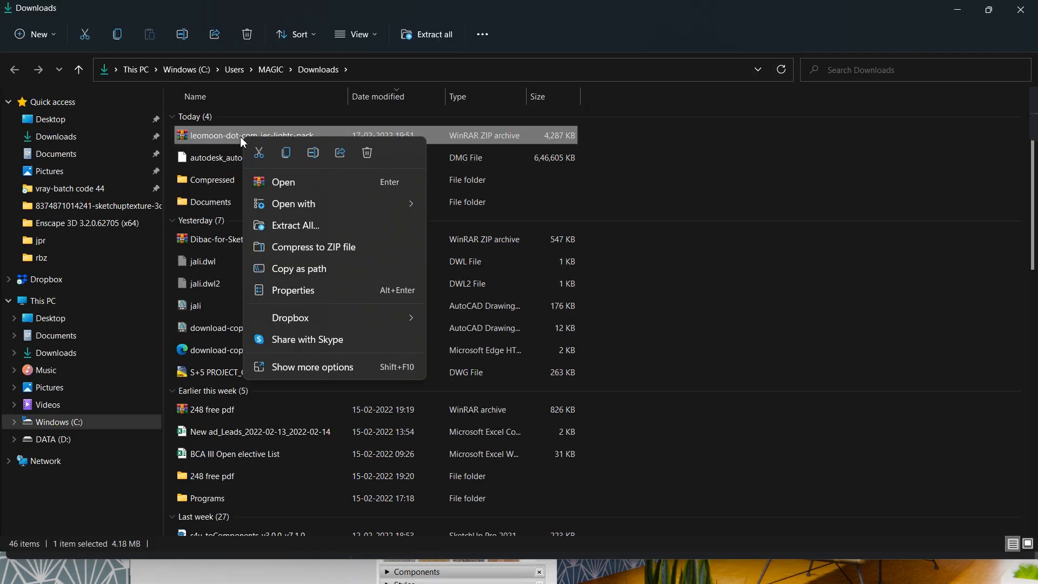
pyautogui.click(302, 224)
pyautogui.press('Return')
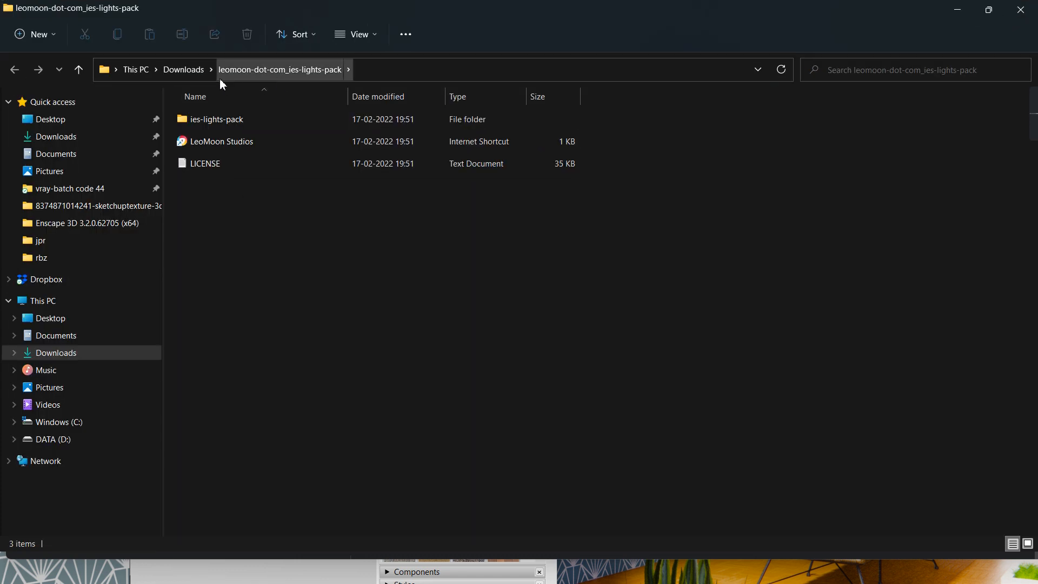
# Return to SketchUp's IES profile dialog and open the ies-lights-pack folder inside the extracted leomoon-dot-com_ies-lights-pack folder.
pyautogui.hotkey('alt', 'Tab')
pyautogui.hotkey('alt', 'Tab')
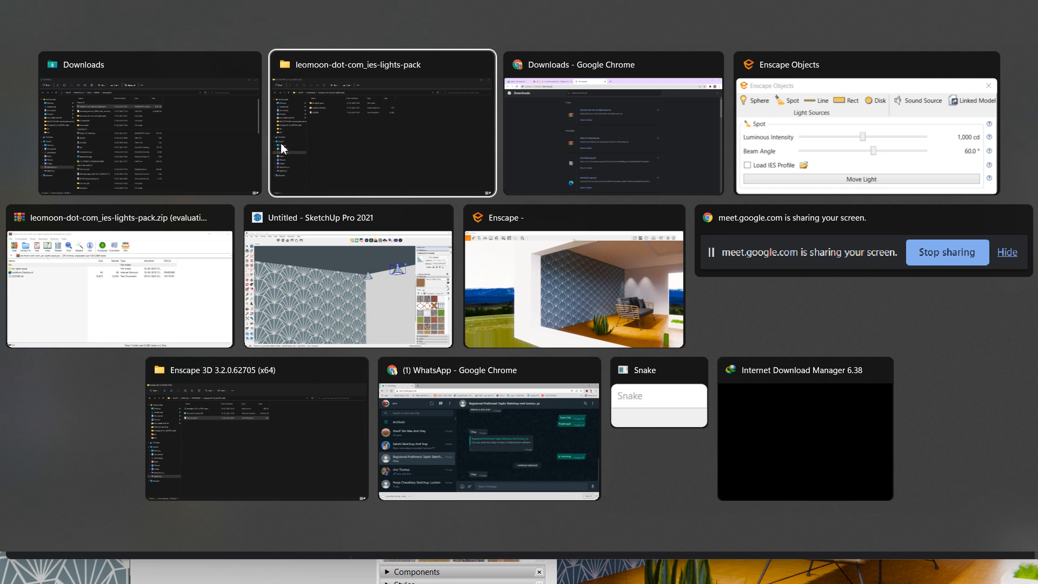
pyautogui.click(401, 254)
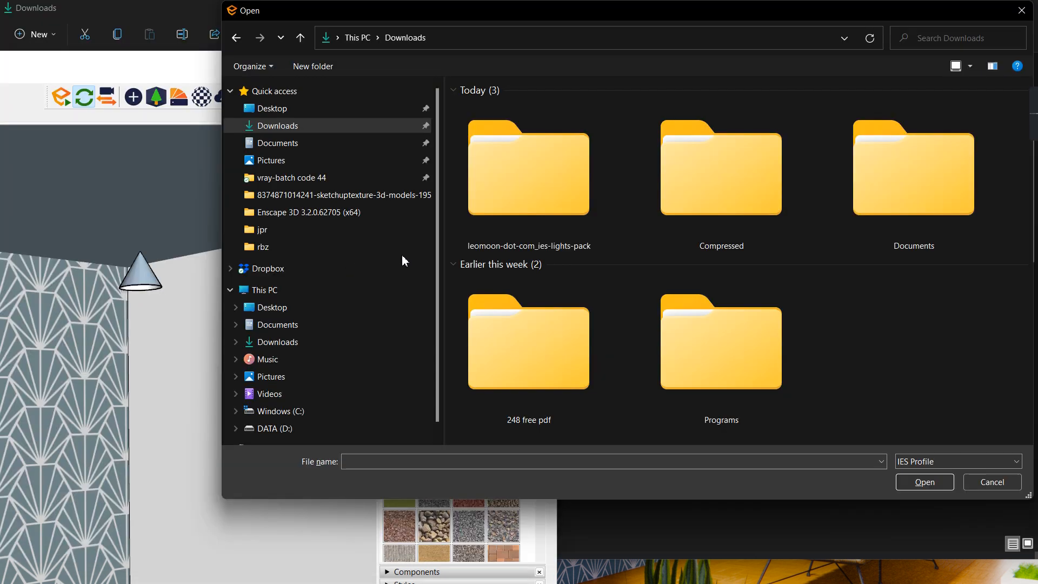
pyautogui.doubleClick(503, 192)
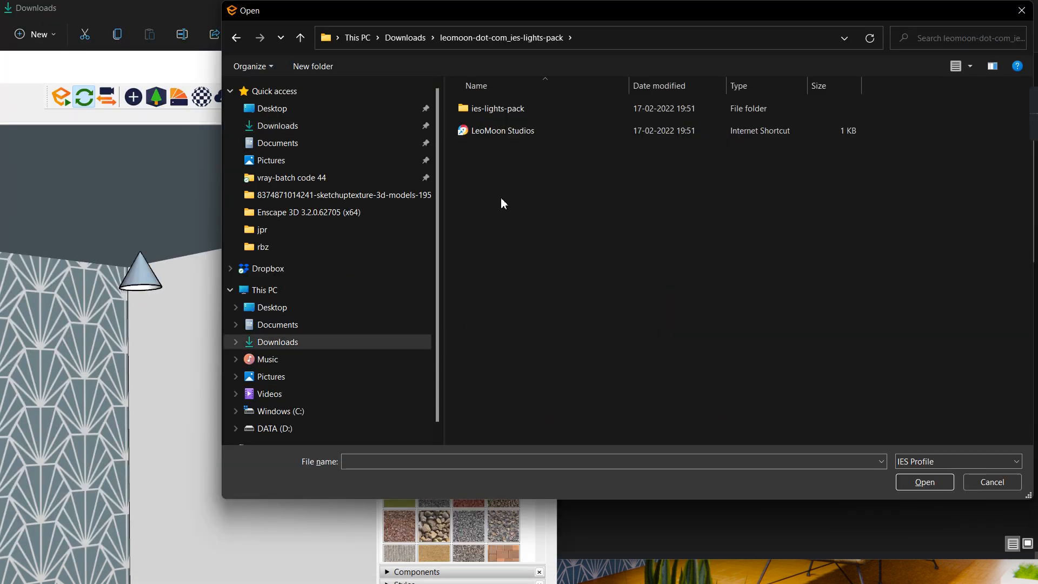
pyautogui.rightClick(502, 200)
pyautogui.moveTo(535, 228)
pyautogui.click(703, 227)
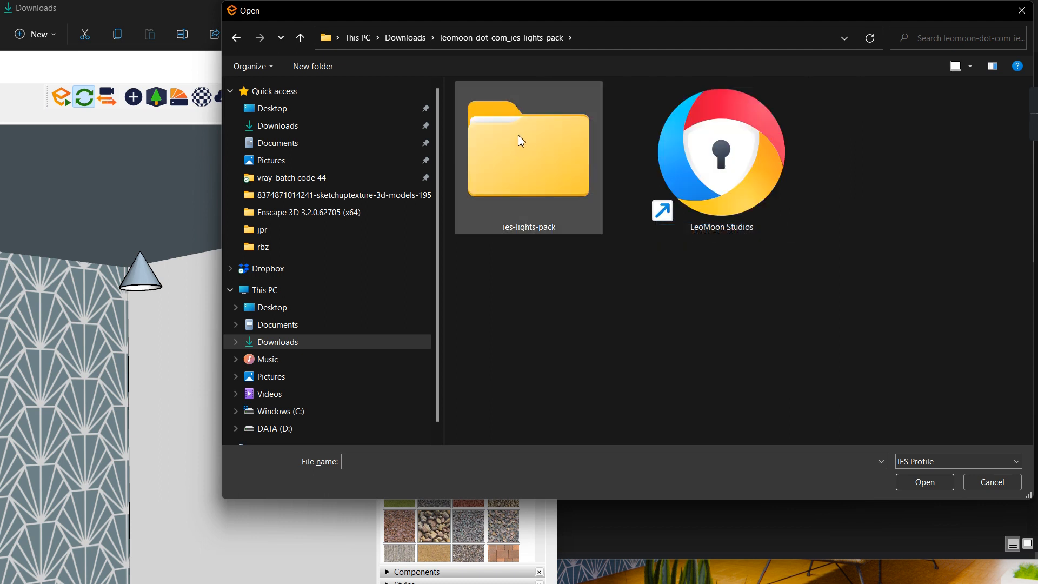
pyautogui.doubleClick(515, 145)
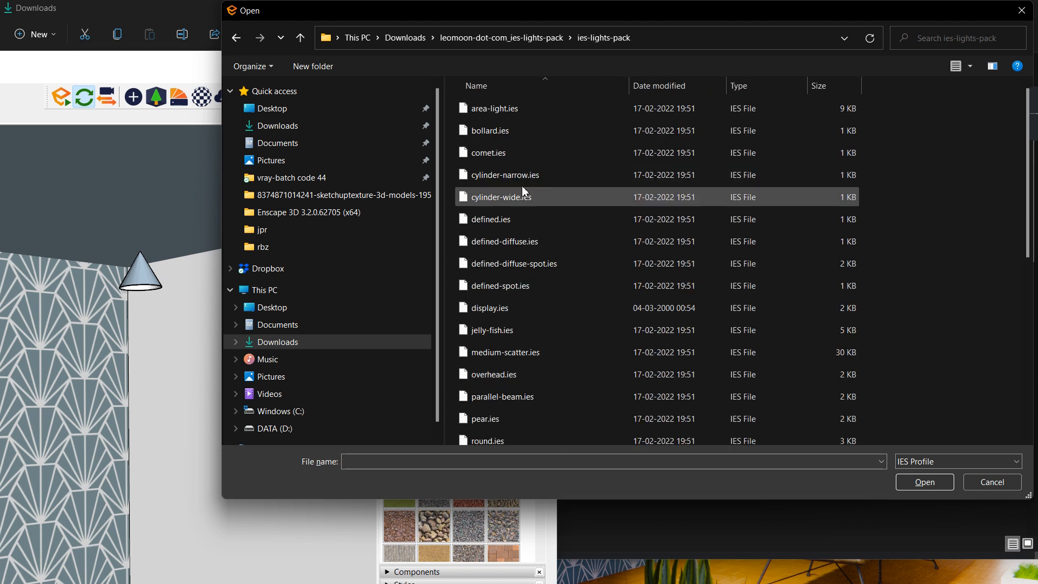
# Load defined.ies as the IES profile of the selected spot light.
pyautogui.click(499, 109)
pyautogui.click(497, 153)
pyautogui.doubleClick(495, 214)
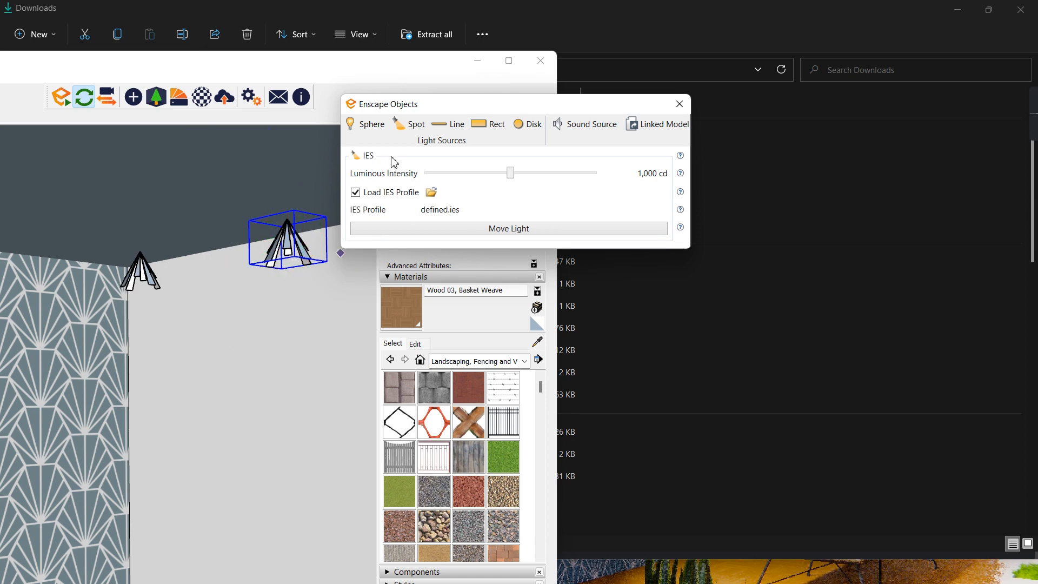
# Clear away the Downloads folder window and the other file and browser windows covering the Enscape render.
pyautogui.click(1024, 11)
pyautogui.click(958, 9)
pyautogui.click(968, 11)
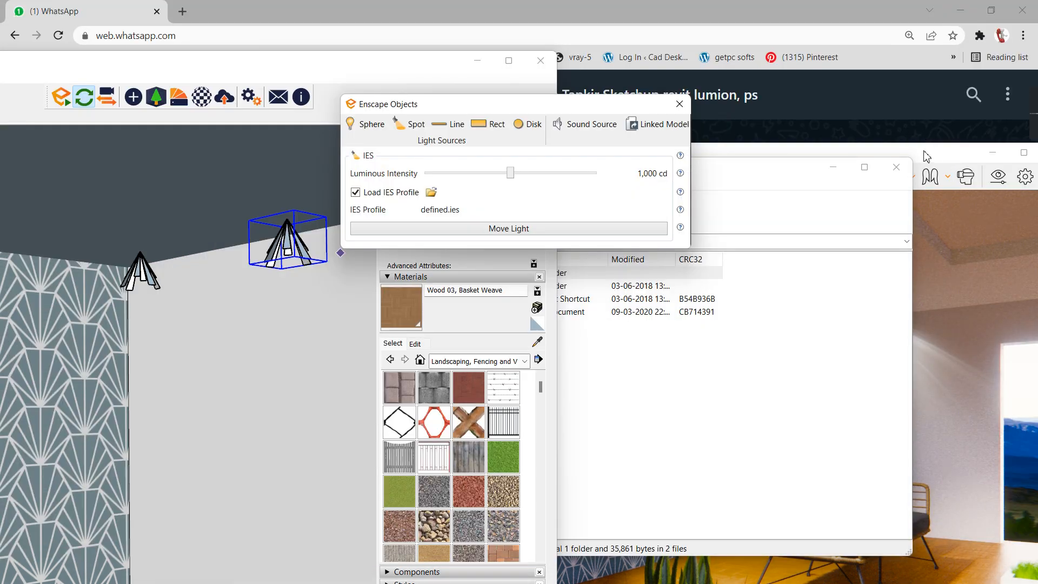
# Move the Enscape render window beside the SketchUp model so both stay visible, and return to SketchUp.
pyautogui.click(926, 156)
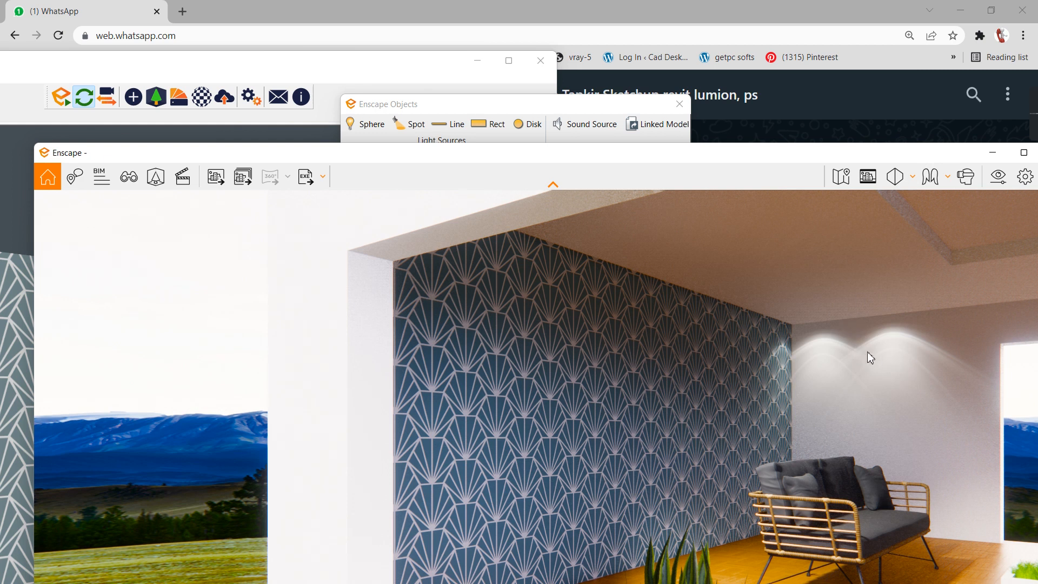
pyautogui.moveTo(215, 162)
pyautogui.mouseDown()
pyautogui.moveTo(185, 157)
pyautogui.moveTo(198, 144)
pyautogui.moveTo(470, 157)
pyautogui.mouseUp()
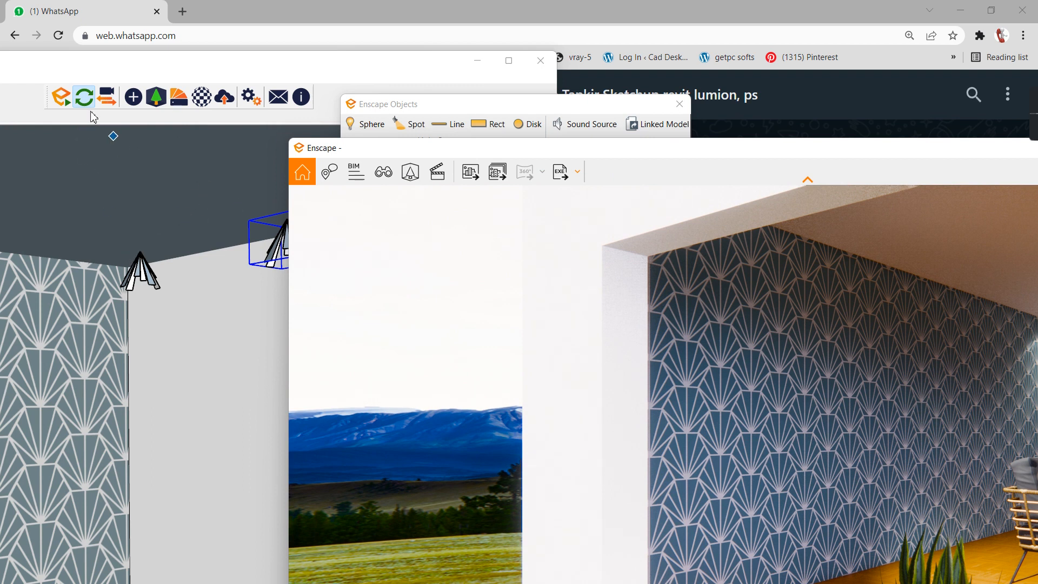
pyautogui.click(82, 65)
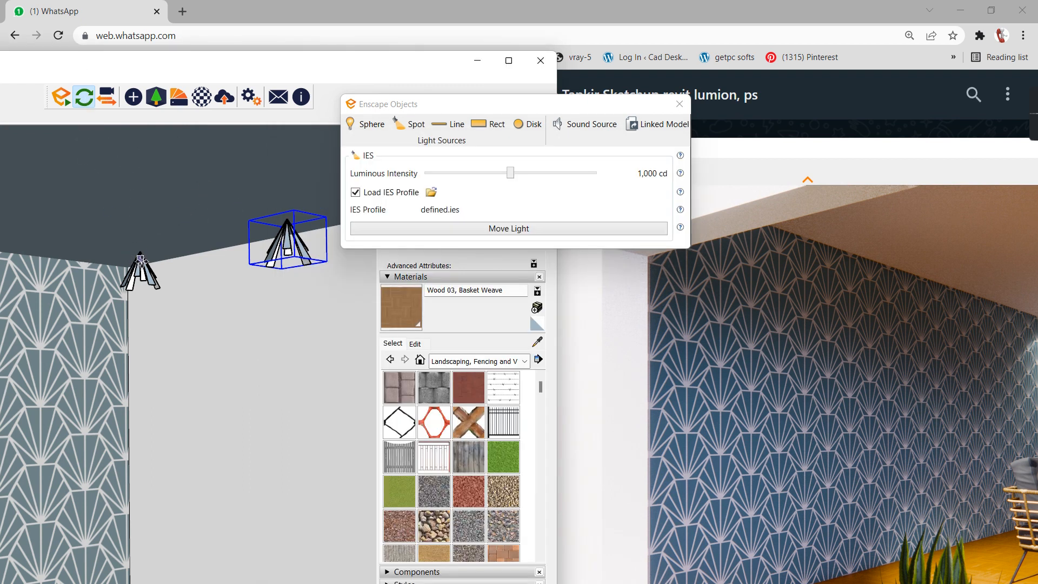
# Delete the existing spot light at the top of the patterned wall.
pyautogui.click(139, 260)
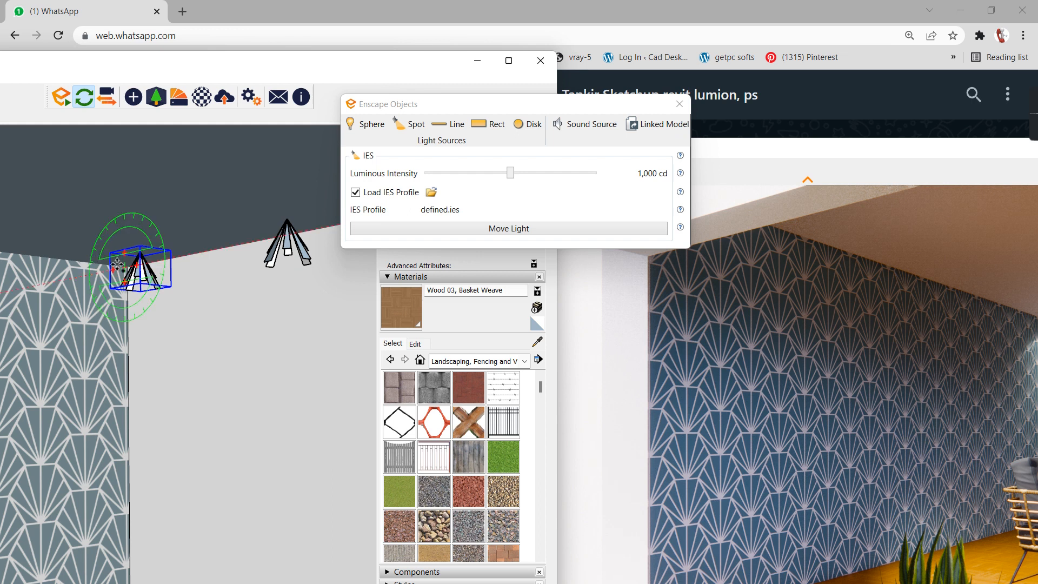
pyautogui.keyDown('shift'); pyautogui.moveTo(198, 283); pyautogui.dragTo(322, 295, button='middle'); pyautogui.keyUp('shift')
pyautogui.moveTo(269, 276)
pyautogui.mouseDown(button='middle')
pyautogui.moveTo(100, 294)
pyautogui.moveTo(278, 301)
pyautogui.mouseUp(button='middle')
pyautogui.scroll(-4, 167, 301)
pyautogui.moveTo(167, 302)
pyautogui.keyDown('shift'); pyautogui.mouseDown(button='middle')
pyautogui.moveTo(260, 304)
pyautogui.moveTo(83, 301)
pyautogui.moveTo(245, 313)
pyautogui.moveTo(147, 315)
pyautogui.moveTo(272, 318)
pyautogui.mouseUp(button='middle'); pyautogui.keyUp('shift')
pyautogui.scroll(-2, 274, 319)
pyautogui.moveTo(203, 319)
pyautogui.mouseDown(button='middle')
pyautogui.moveTo(144, 319)
pyautogui.moveTo(195, 316)
pyautogui.mouseUp(button='middle')
pyautogui.click(155, 288)
pyautogui.click(127, 249)
pyautogui.click(145, 293)
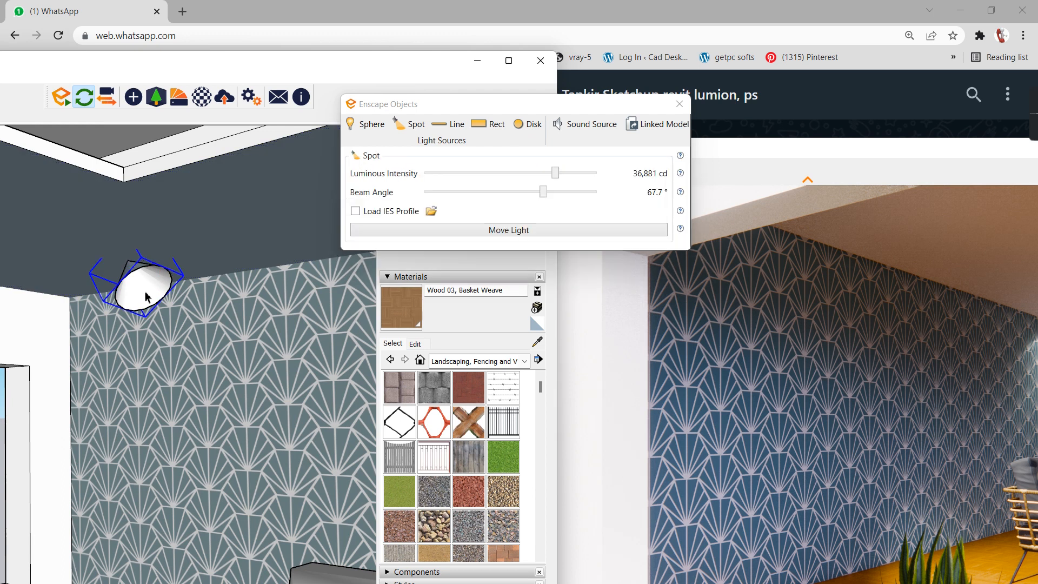
pyautogui.press('Delete')
# Add a spot light at the top of the patterned wall, just off its corner, with a luminous intensity of 7,071 cd.
pyautogui.click(403, 124)
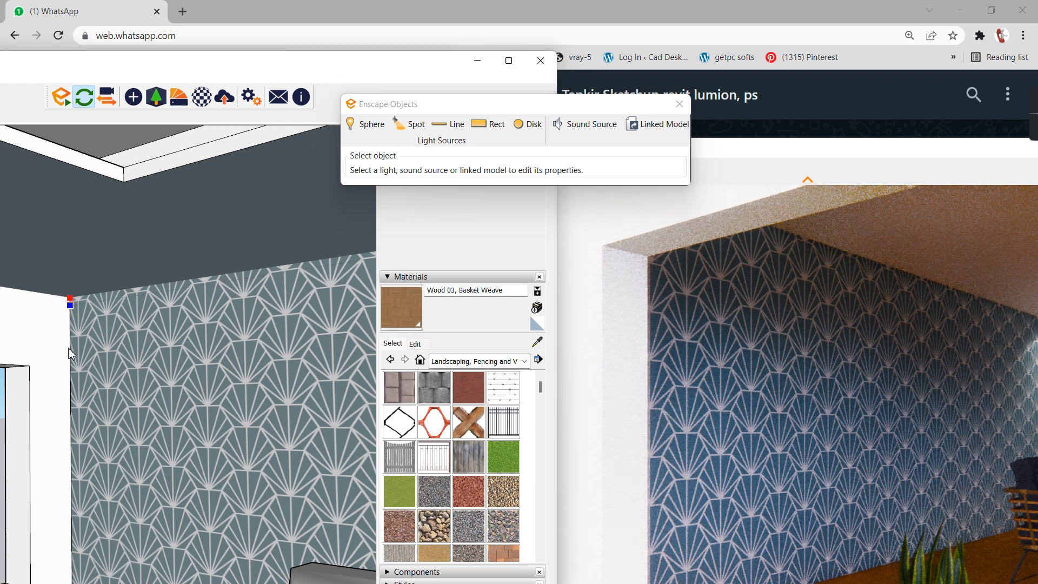
pyautogui.click(76, 423)
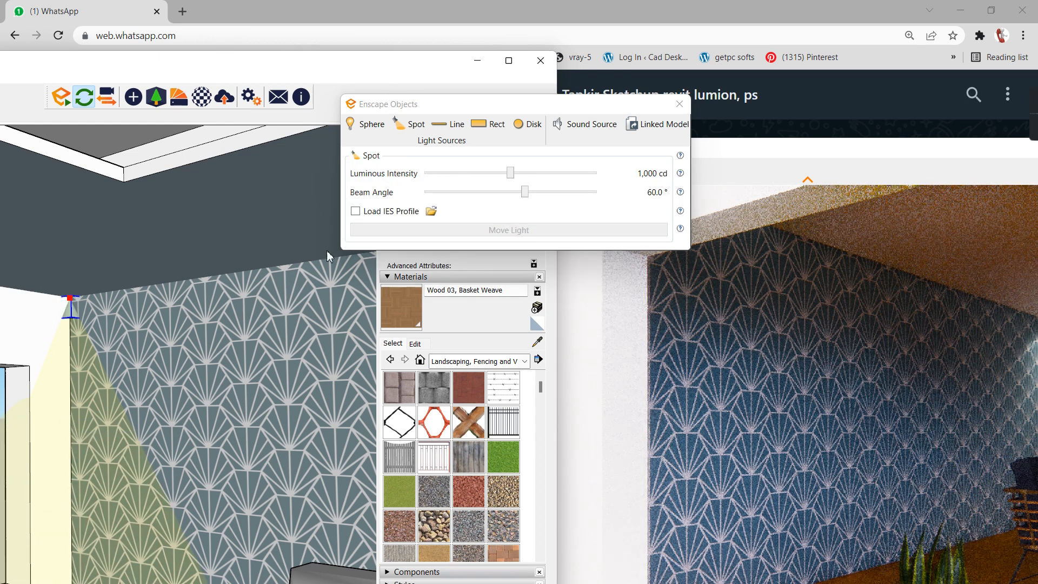
pyautogui.press('m')
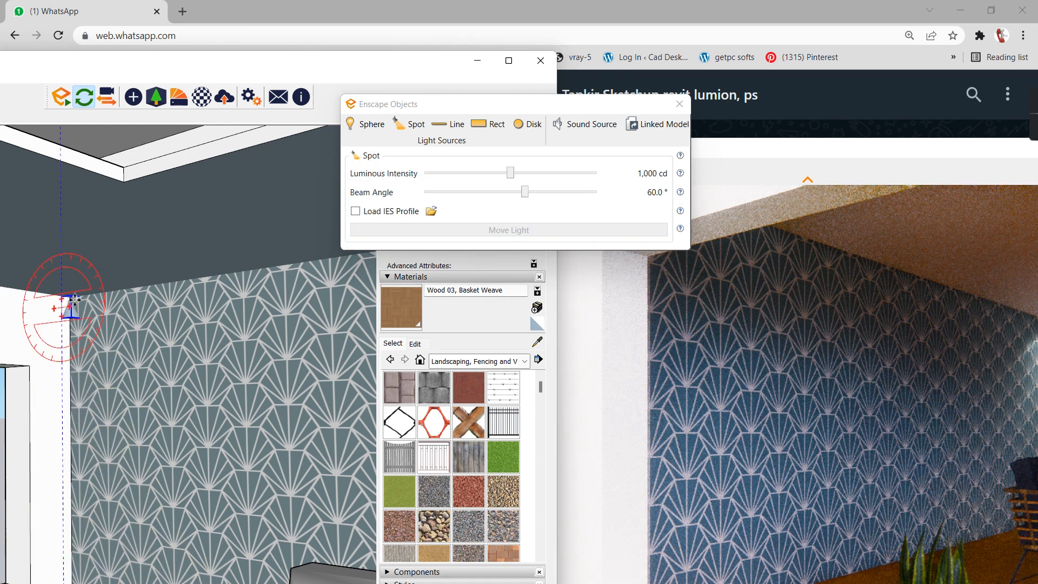
pyautogui.click(71, 297)
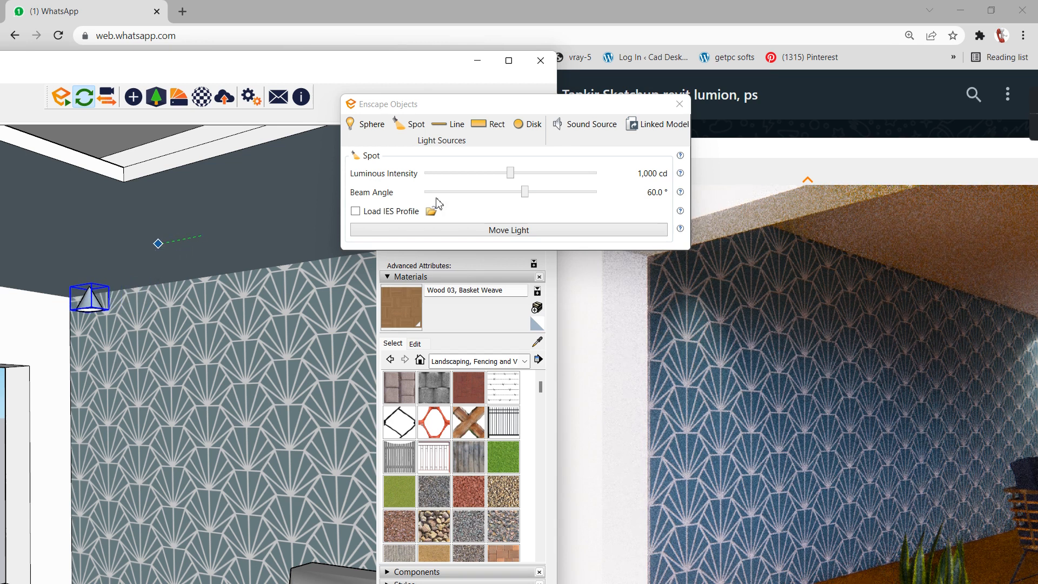
pyautogui.moveTo(510, 173); pyautogui.dragTo(537, 174)
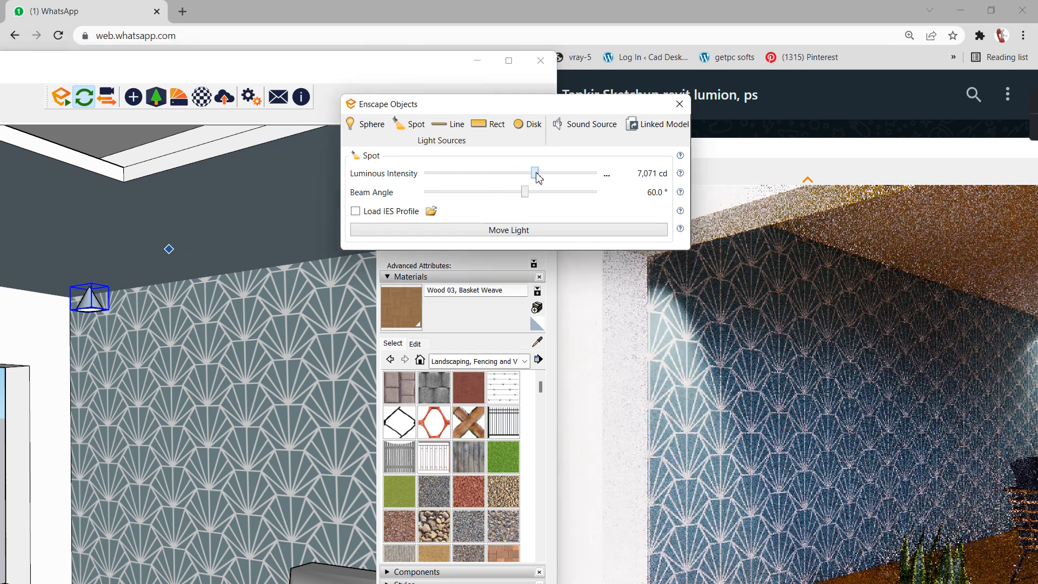
# Copy the new spot light along the top of the patterned wall as three evenly spaced copies.
pyautogui.click(124, 270)
pyautogui.press('ctrl')
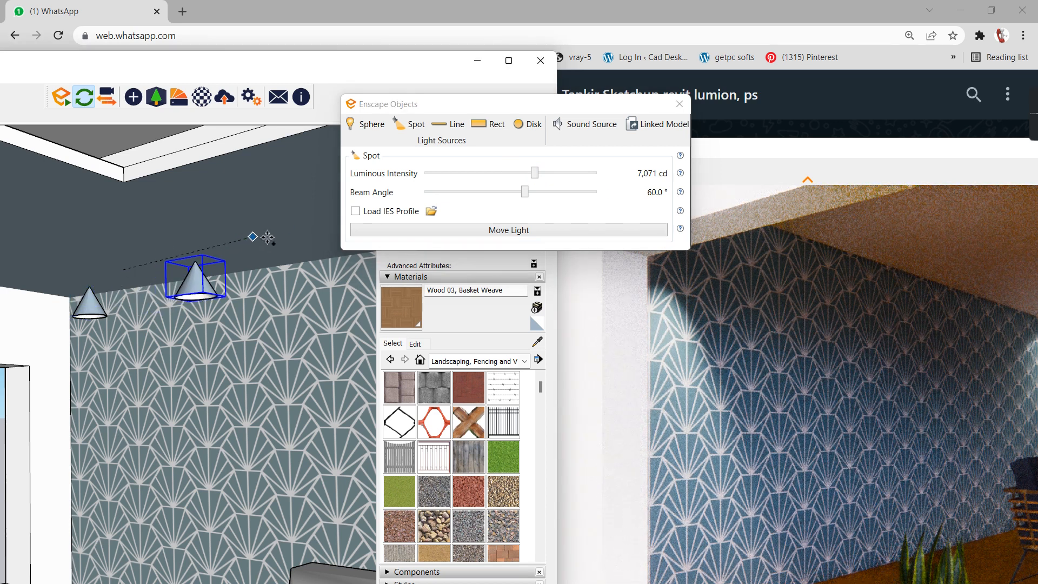
pyautogui.click(287, 242)
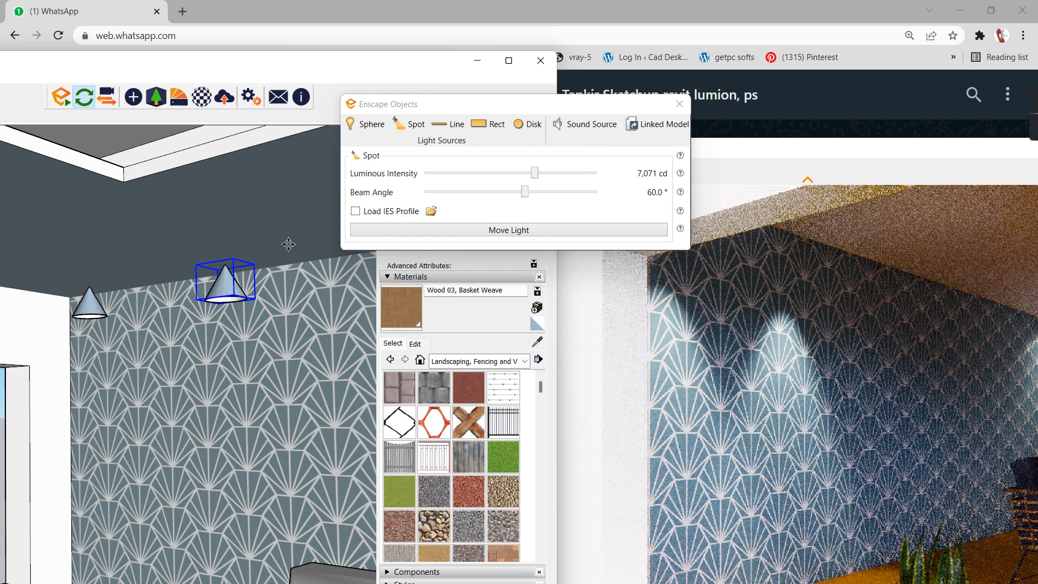
pyautogui.write('x3')
pyautogui.press('Return')
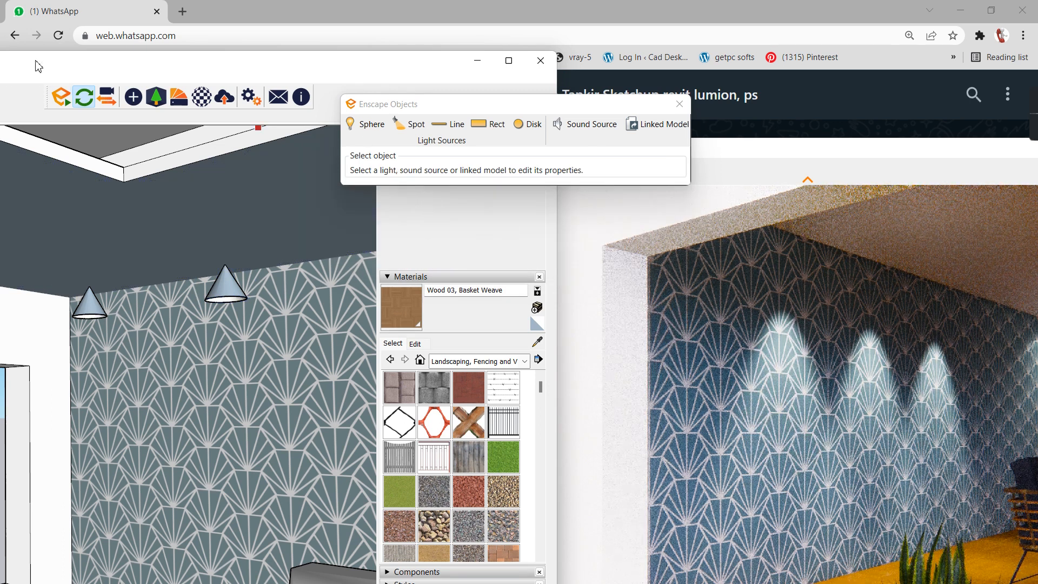
# Select the second spot light on the patterned wall, enable its IES profile and load defined.ies.
pyautogui.click(385, 172)
pyautogui.click(239, 286)
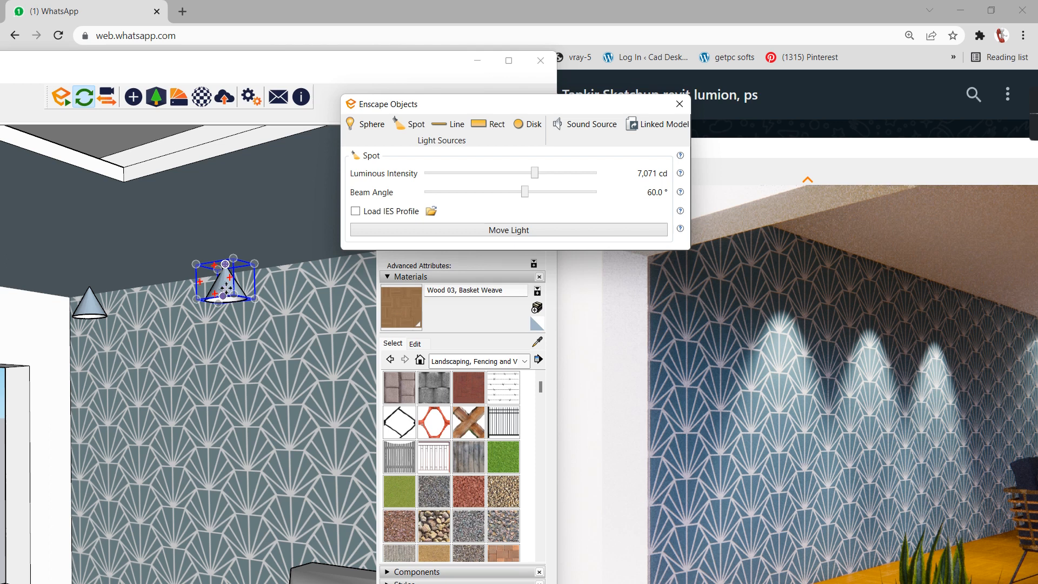
pyautogui.rightClick(226, 287)
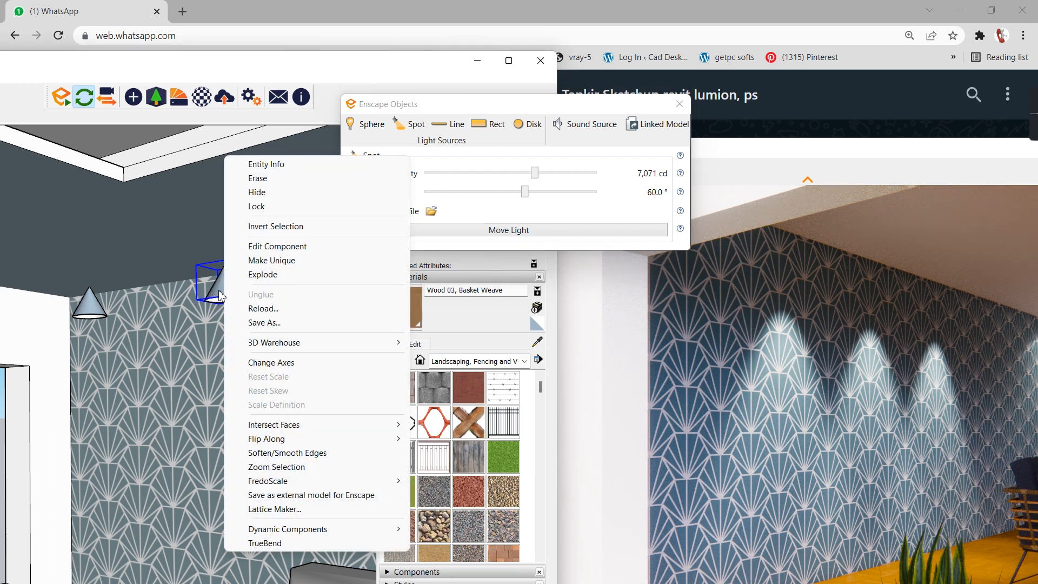
pyautogui.click(444, 111)
pyautogui.click(355, 211)
pyautogui.click(428, 211)
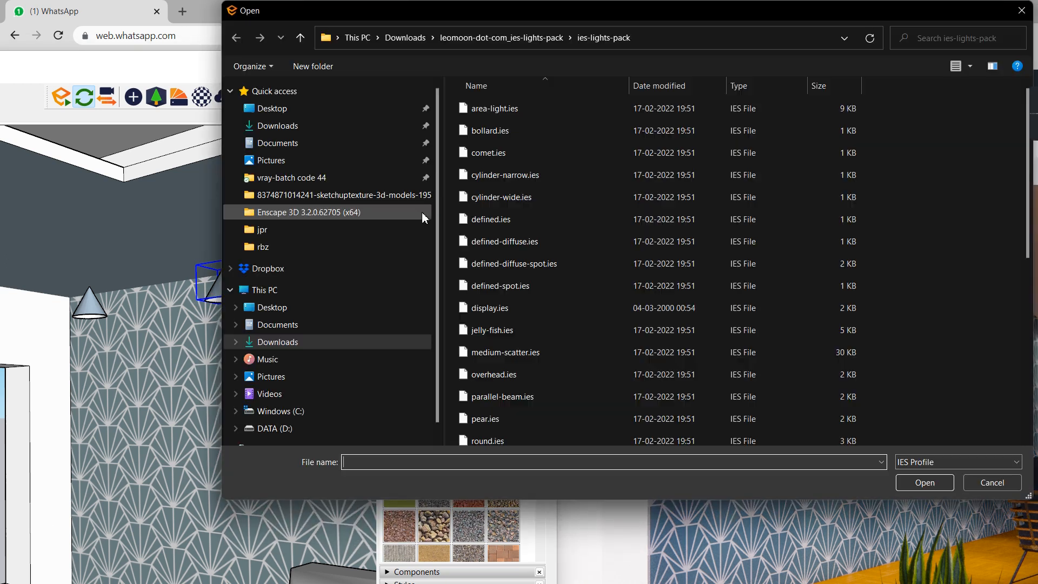
pyautogui.click(489, 117)
pyautogui.doubleClick(483, 217)
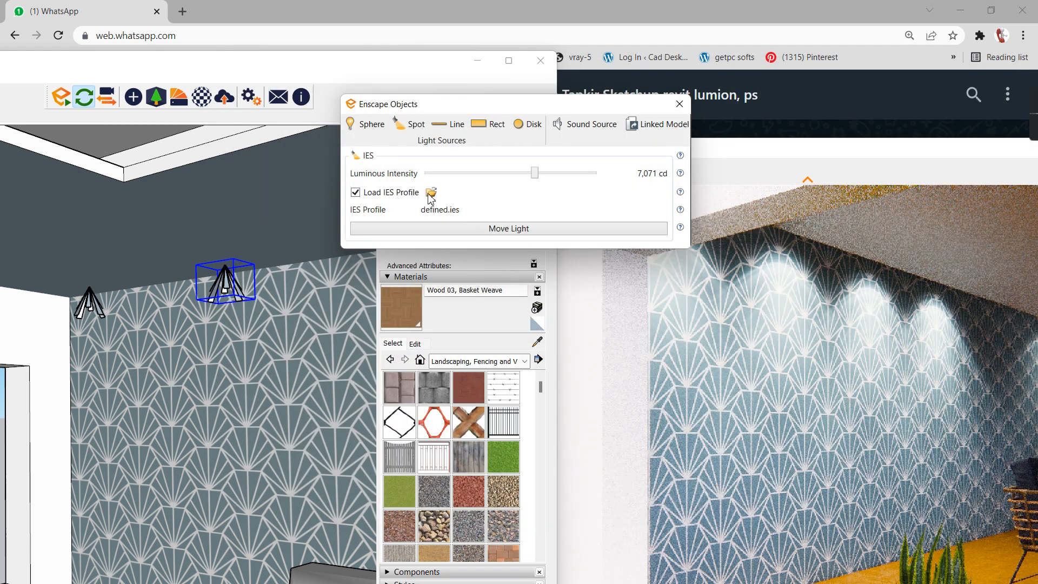
# Try jelly-fish.ies and bollard.ies as the IES profile of the patterned wall's spot lights.
pyautogui.click(431, 192)
pyautogui.click(489, 324)
pyautogui.doubleClick(489, 323)
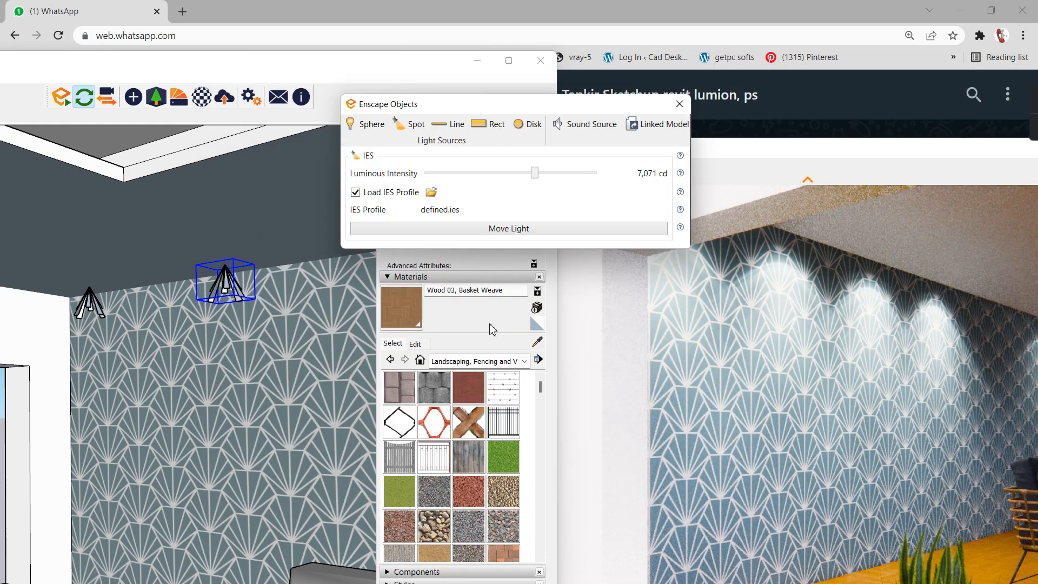
pyautogui.click(432, 194)
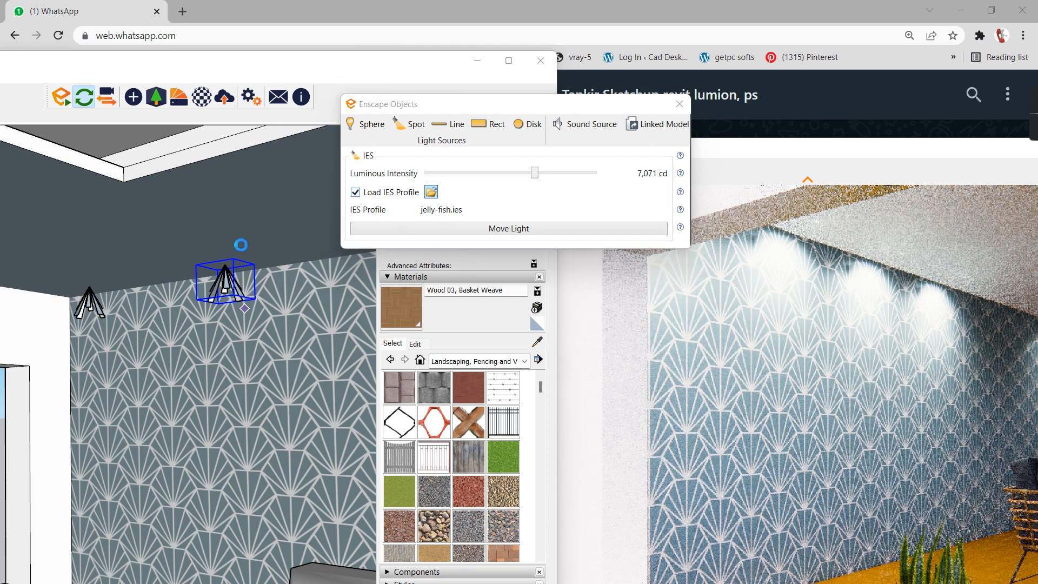
pyautogui.click(432, 193)
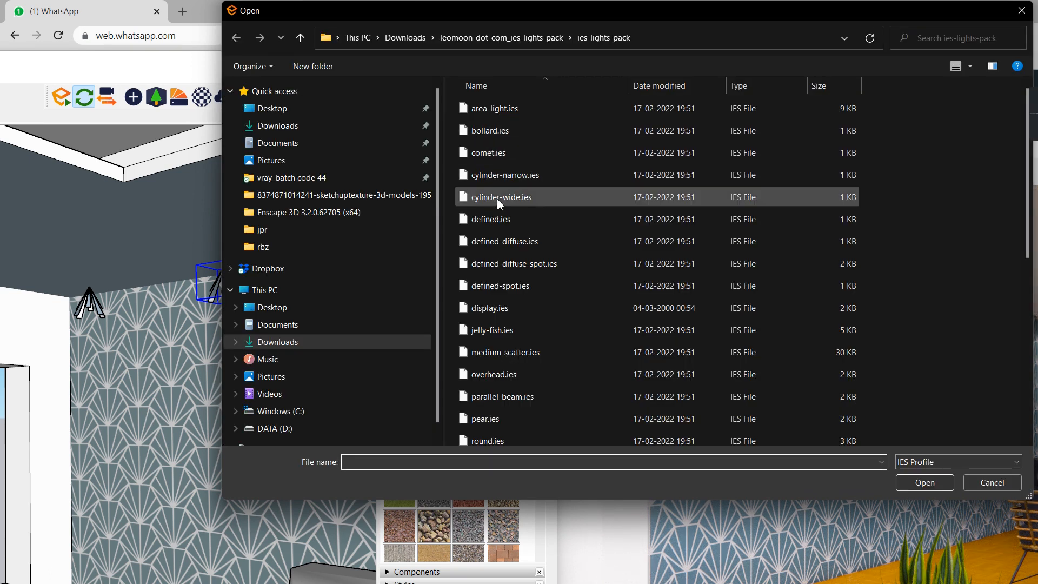
pyautogui.doubleClick(495, 132)
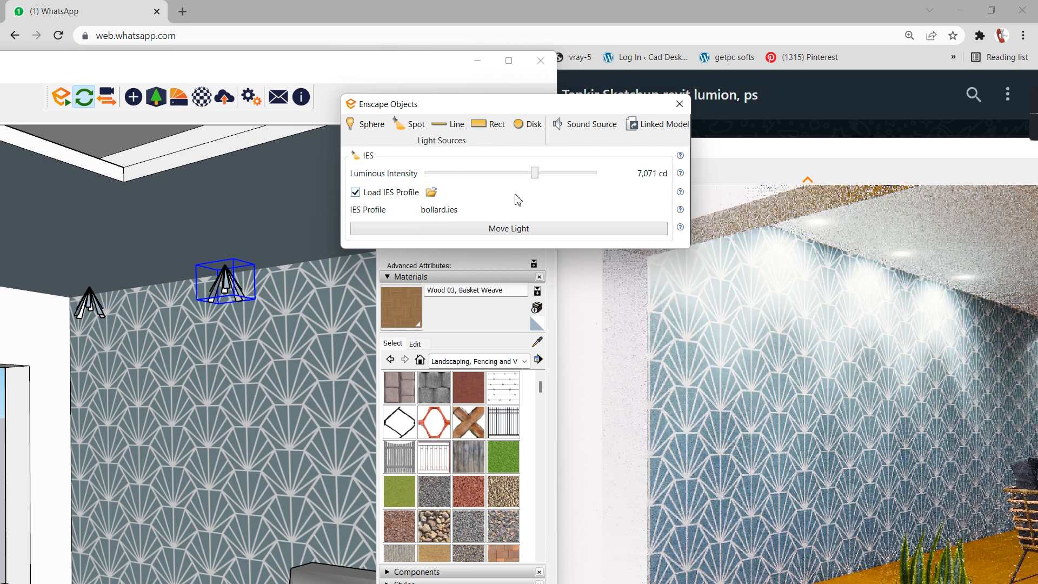
# Load three-lobe-umbrella.ies as the spot lights' IES profile and set their luminous intensity to 12,994 cd.
pyautogui.click(431, 192)
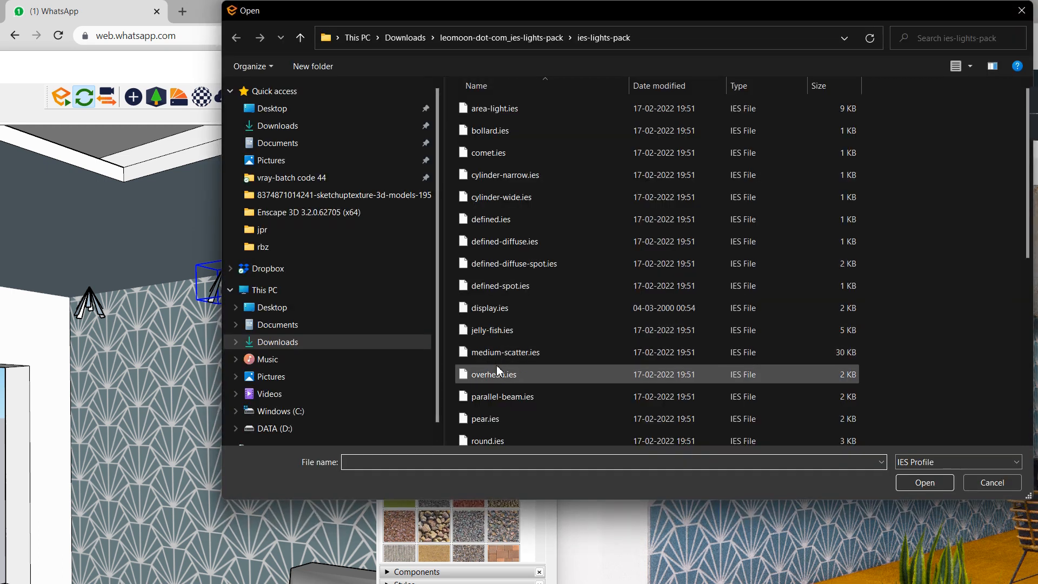
pyautogui.scroll(-3, 497, 371)
pyautogui.doubleClick(495, 390)
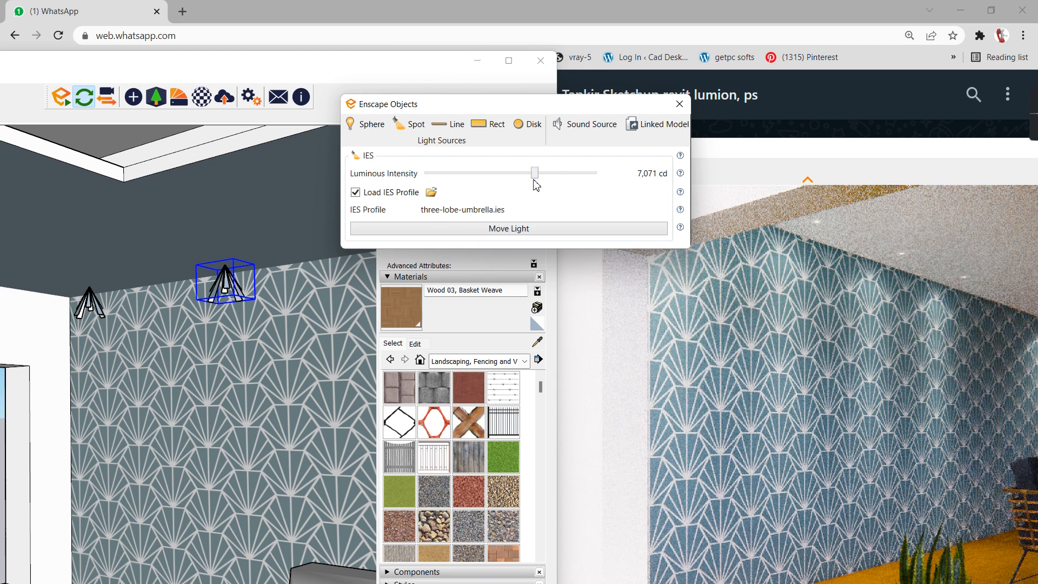
pyautogui.moveTo(539, 175)
pyautogui.mouseDown()
pyautogui.moveTo(561, 174)
pyautogui.moveTo(510, 174)
pyautogui.moveTo(544, 179)
pyautogui.mouseUp()
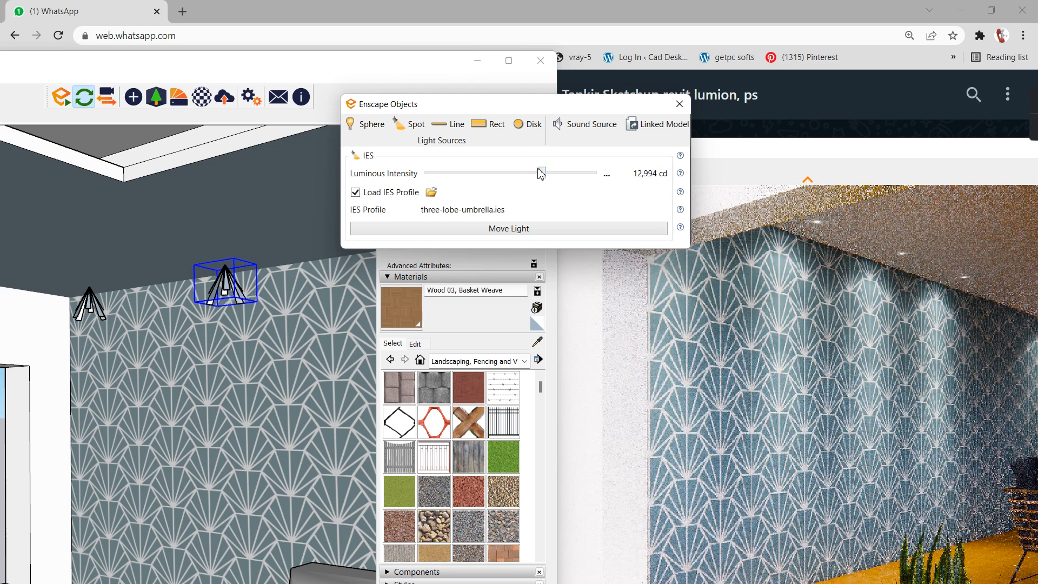
pyautogui.click(679, 105)
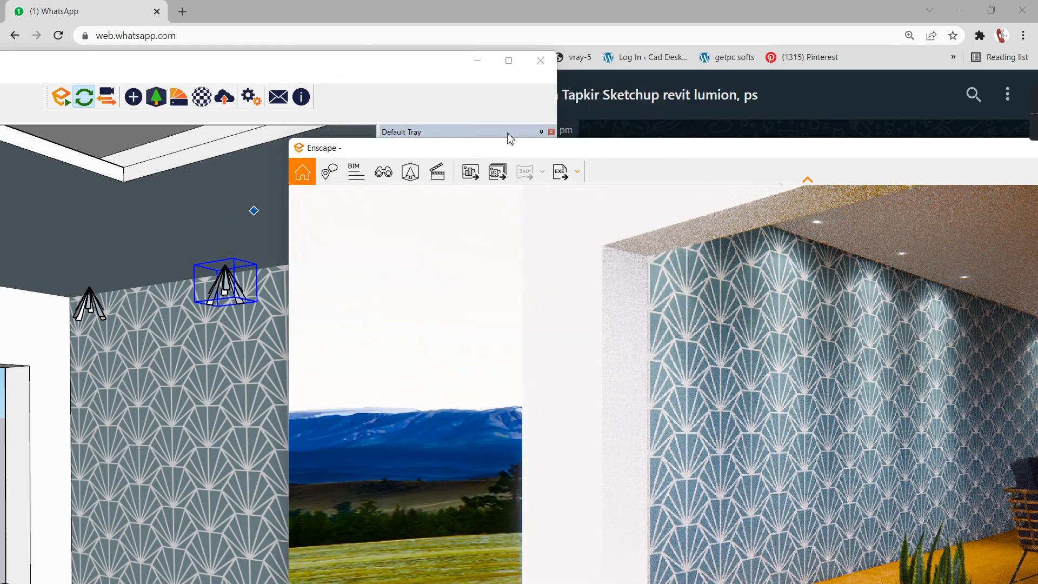
# Paint the two visible spot lights on the patterned wall with the orange Color C04 from the Colors collection.
pyautogui.click(337, 69)
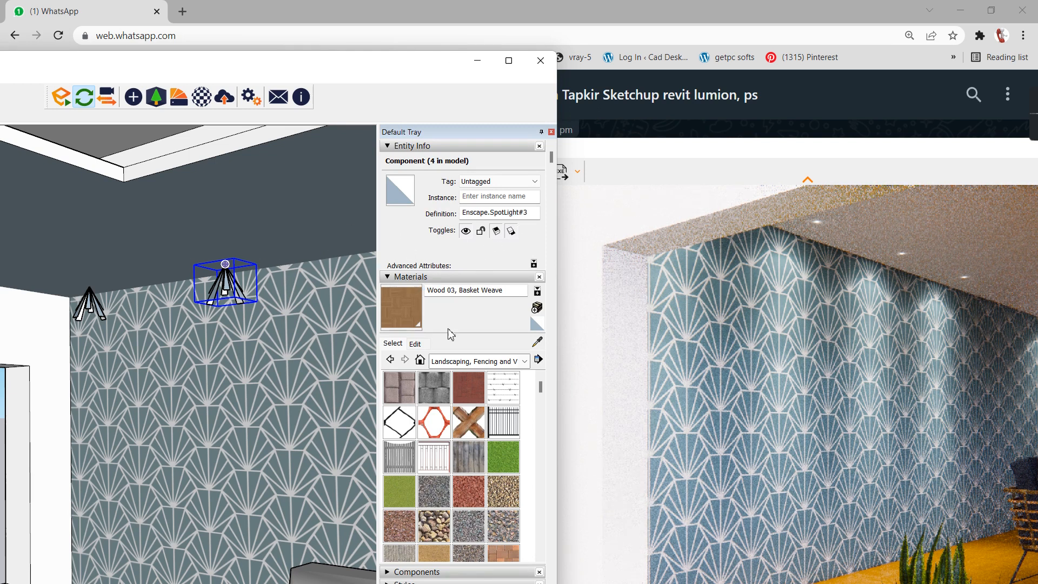
pyautogui.scroll(-3, 410, 327)
pyautogui.scroll(3, 438, 276)
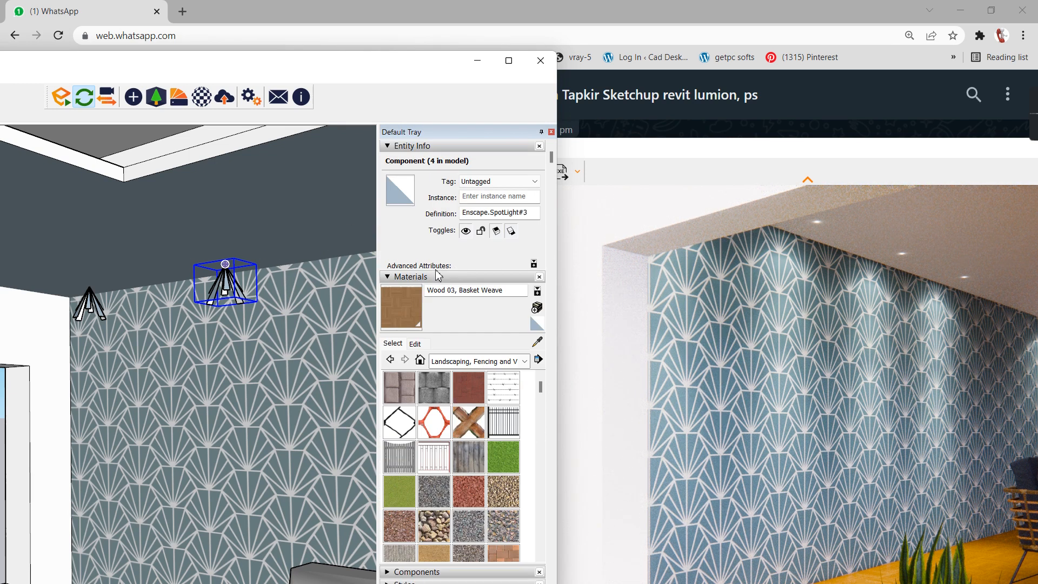
pyautogui.click(457, 361)
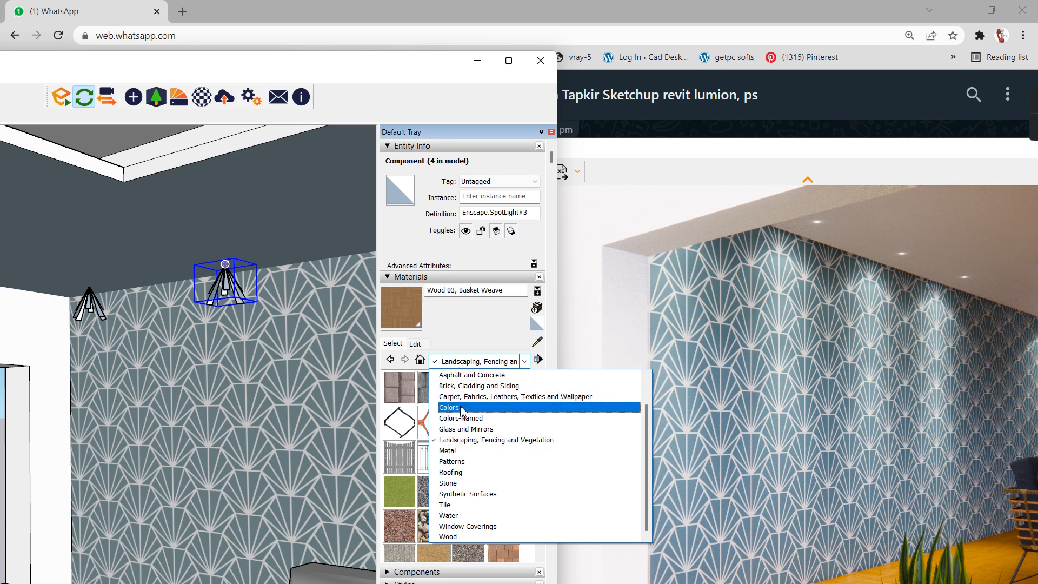
pyautogui.click(462, 409)
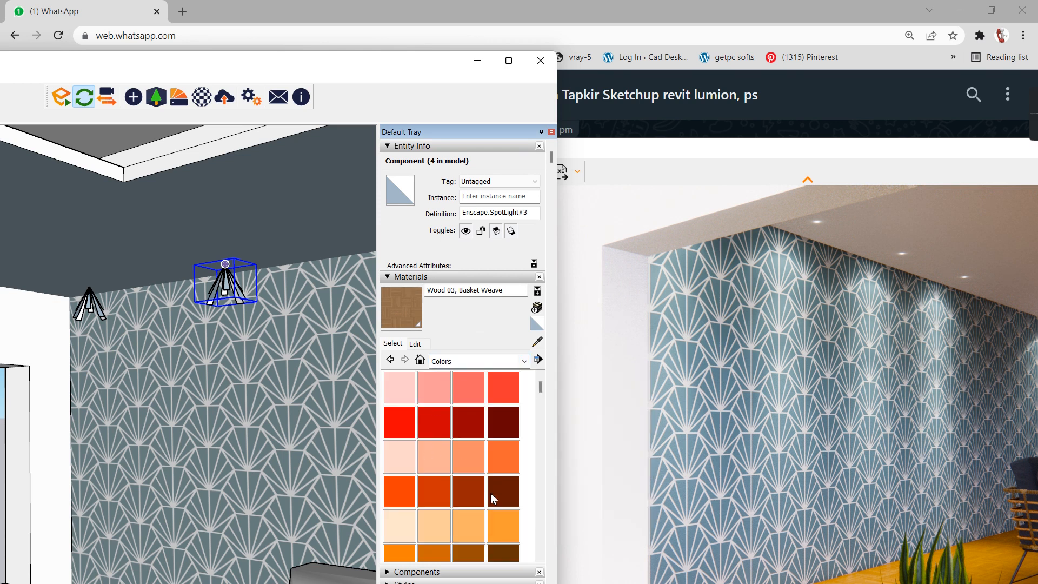
pyautogui.click(492, 535)
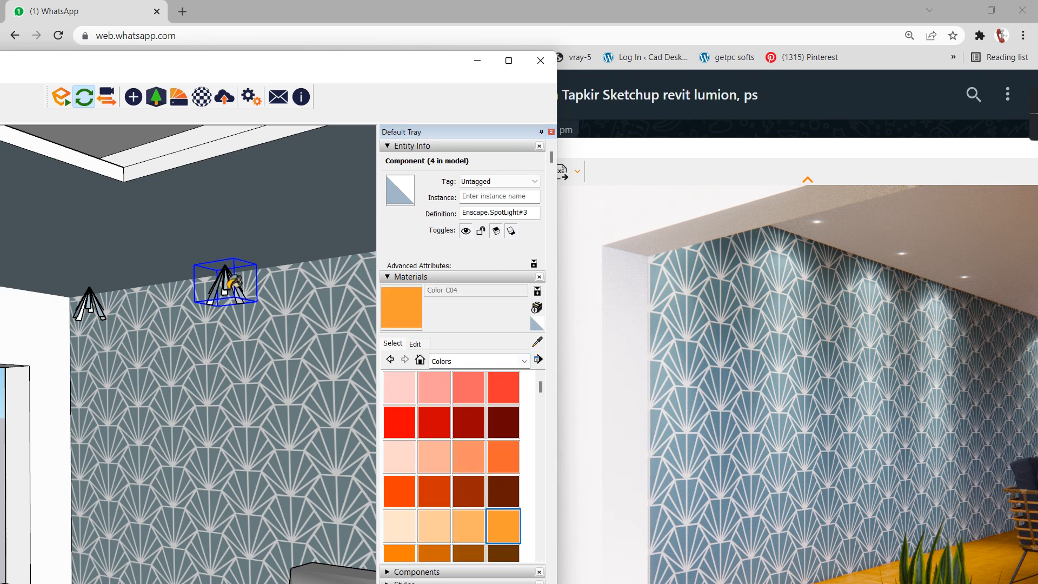
pyautogui.click(229, 287)
pyautogui.click(95, 302)
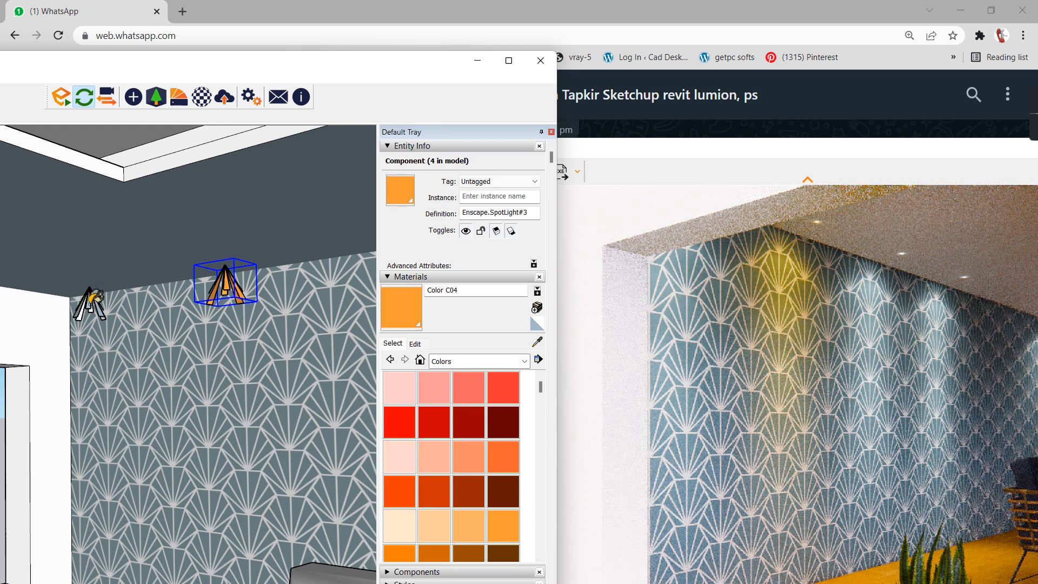
# Paint the spot light on the plain wall nearest the corner with Color C04.
pyautogui.moveTo(260, 307)
pyautogui.mouseDown(button='middle')
pyautogui.moveTo(168, 307)
pyautogui.moveTo(251, 305)
pyautogui.moveTo(299, 283)
pyautogui.moveTo(328, 328)
pyautogui.moveTo(144, 332)
pyautogui.moveTo(364, 338)
pyautogui.mouseUp(button='middle')
pyautogui.click(296, 283)
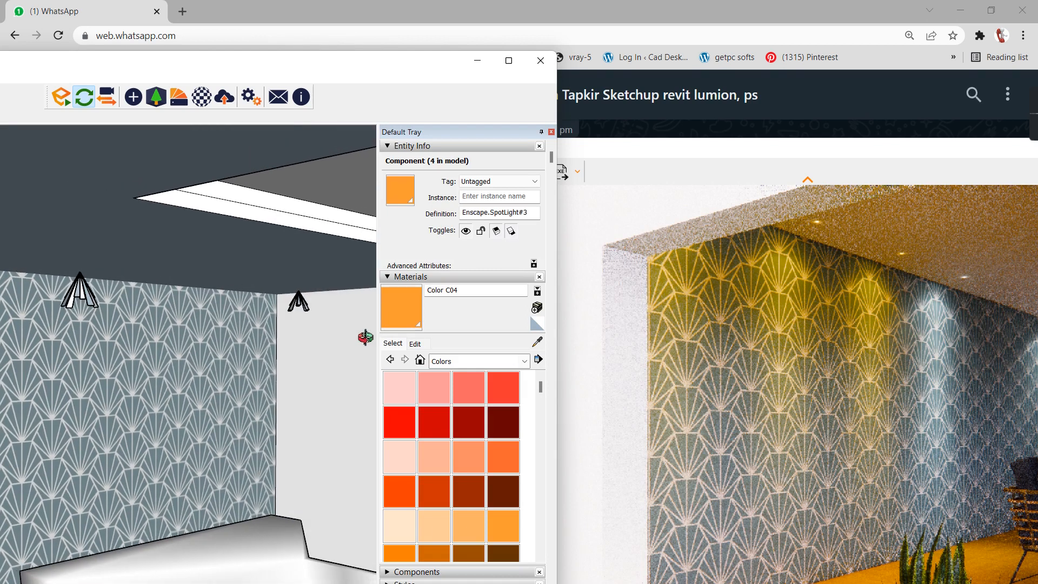
pyautogui.click(302, 306)
# Examine the coloured spot lights on both walls in the Enscape render from closer viewpoints.
pyautogui.moveTo(249, 331)
pyautogui.mouseDown(button='middle')
pyautogui.moveTo(275, 345)
pyautogui.moveTo(234, 345)
pyautogui.moveTo(259, 332)
pyautogui.mouseUp(button='middle')
pyautogui.click(627, 164)
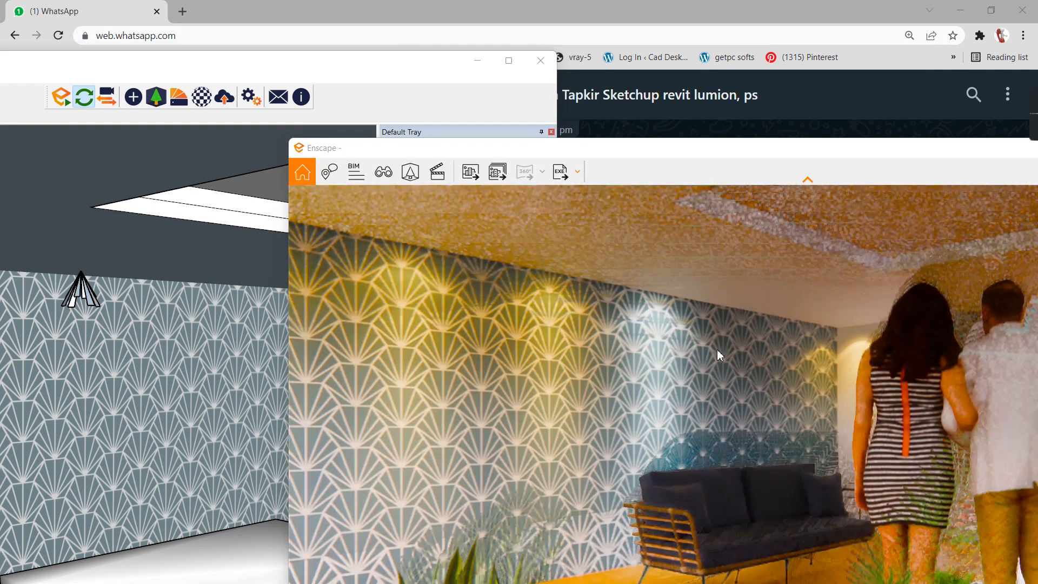
pyautogui.moveTo(717, 350); pyautogui.dragTo(771, 372, button='right')
pyautogui.press('d')
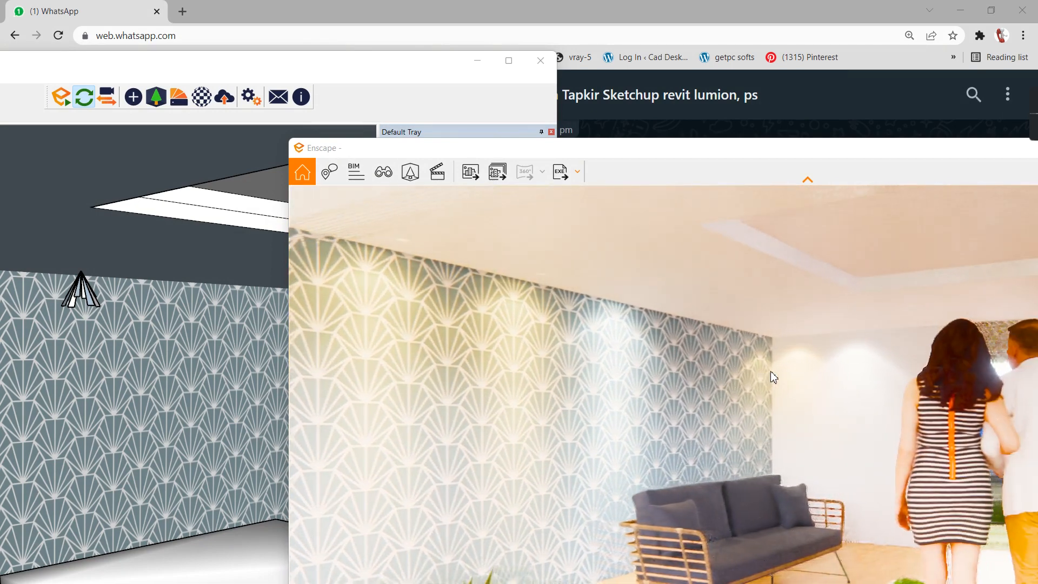
pyautogui.press('e')
pyautogui.press('q')
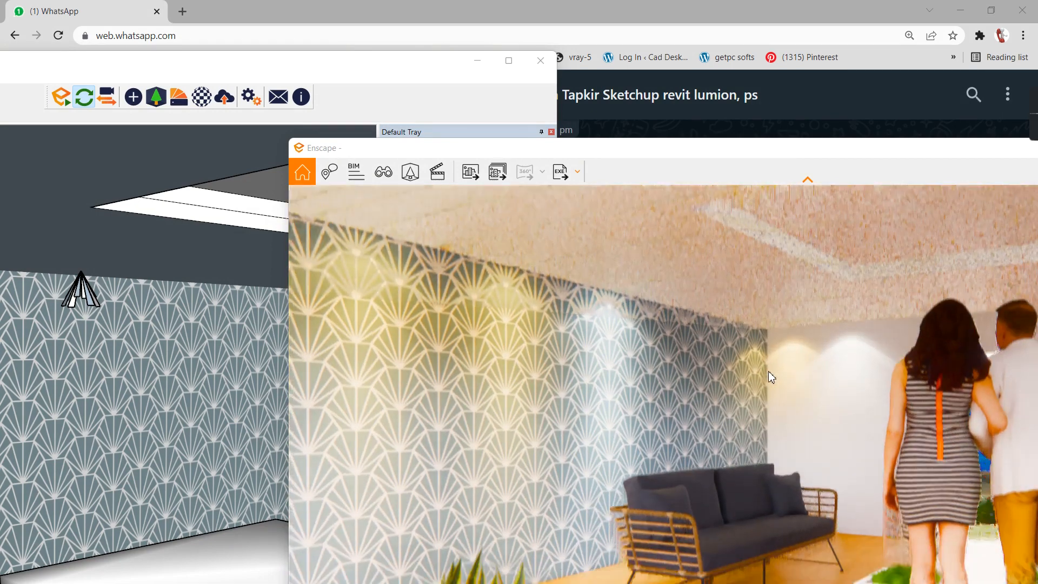
# Frame the sofa, window and patterned wall at an angle in the Enscape render and maximize the render window.
pyautogui.press('s')
pyautogui.press('d')
pyautogui.press('d')
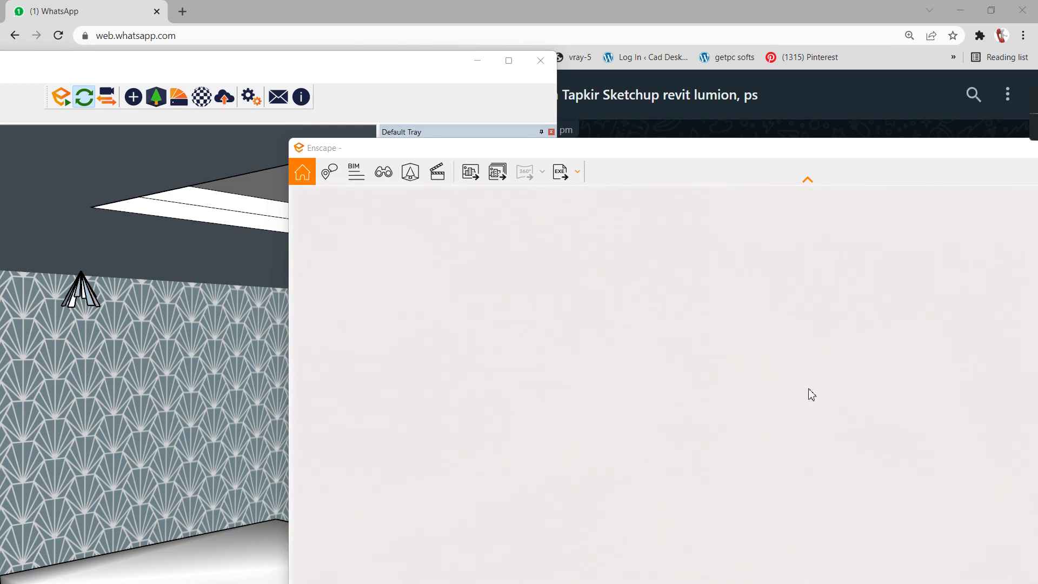
pyautogui.press('w')
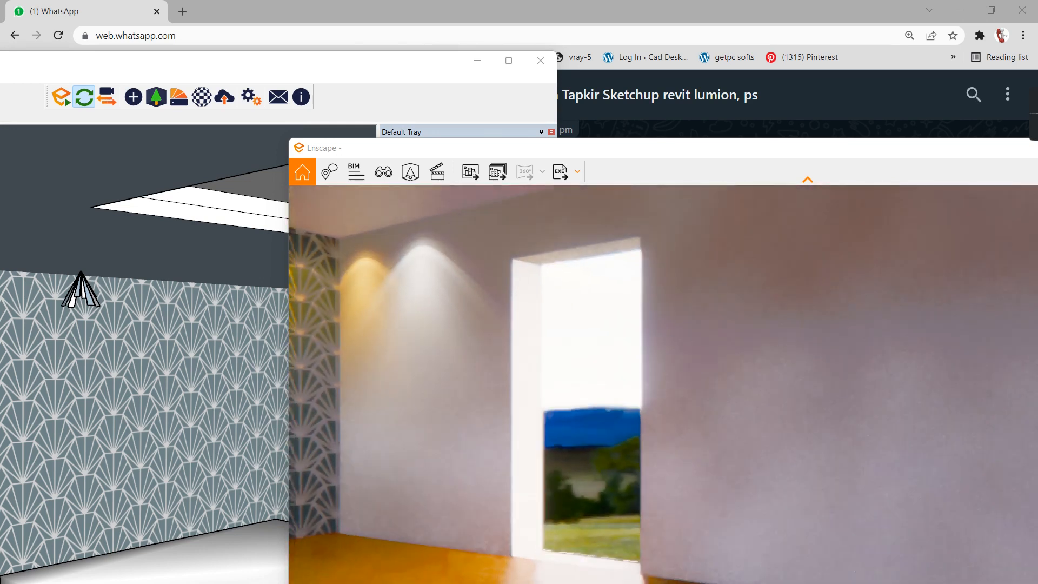
pyautogui.press('w')
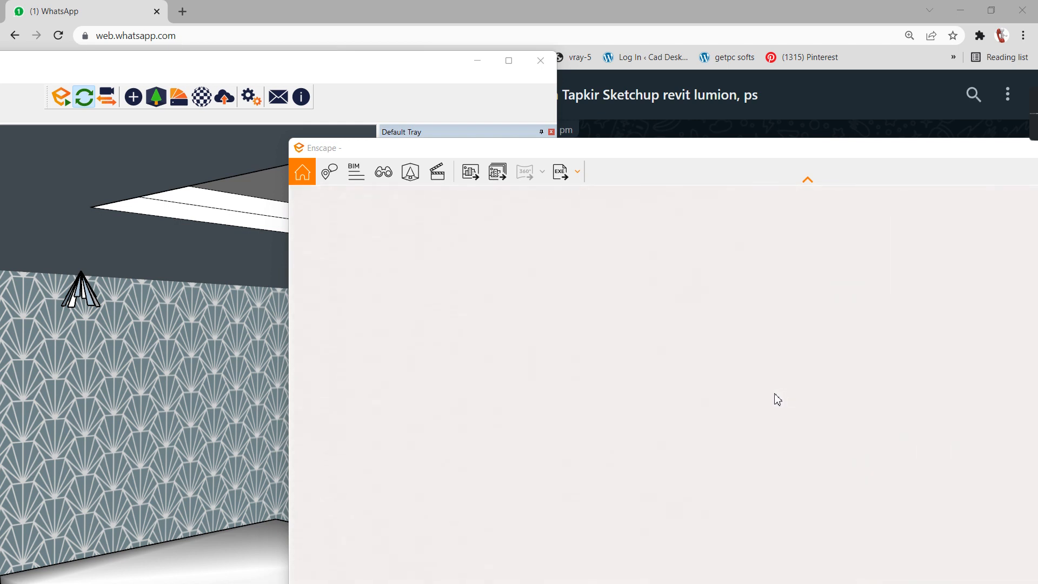
pyautogui.press('w')
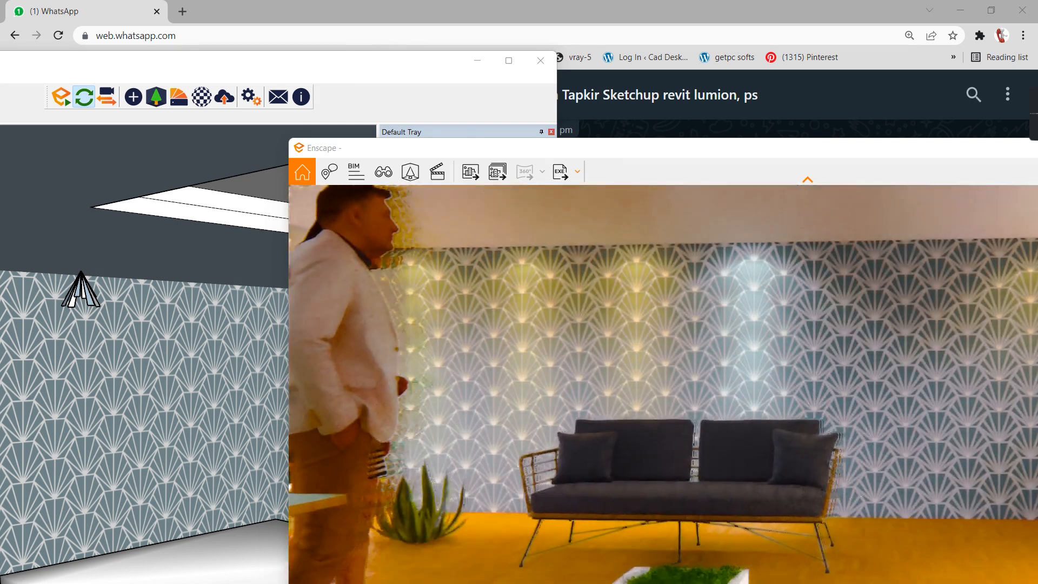
pyautogui.moveTo(749, 403); pyautogui.dragTo(675, 404, button='right')
pyautogui.press('w')
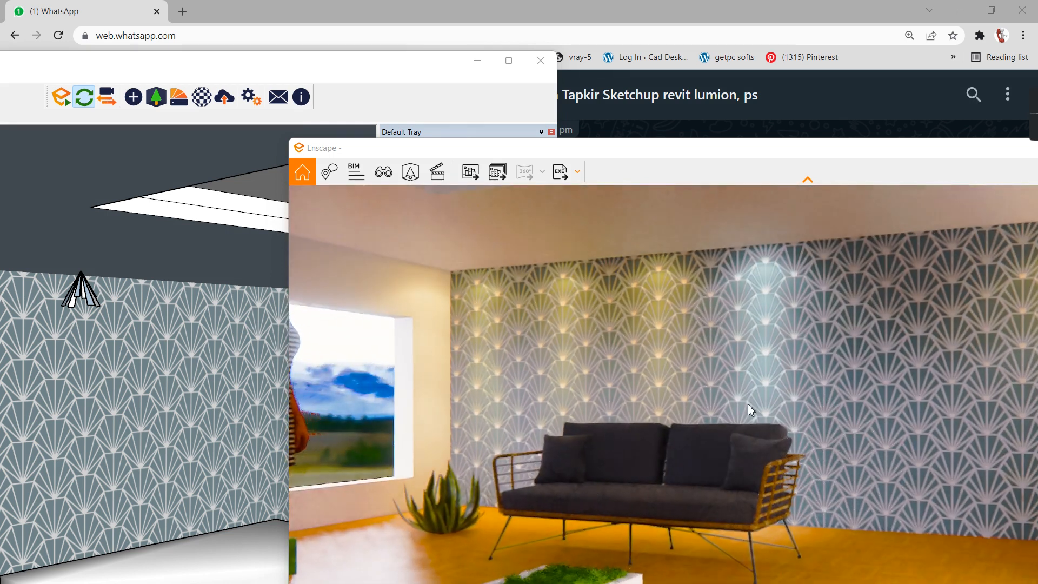
pyautogui.moveTo(748, 405); pyautogui.dragTo(696, 380)
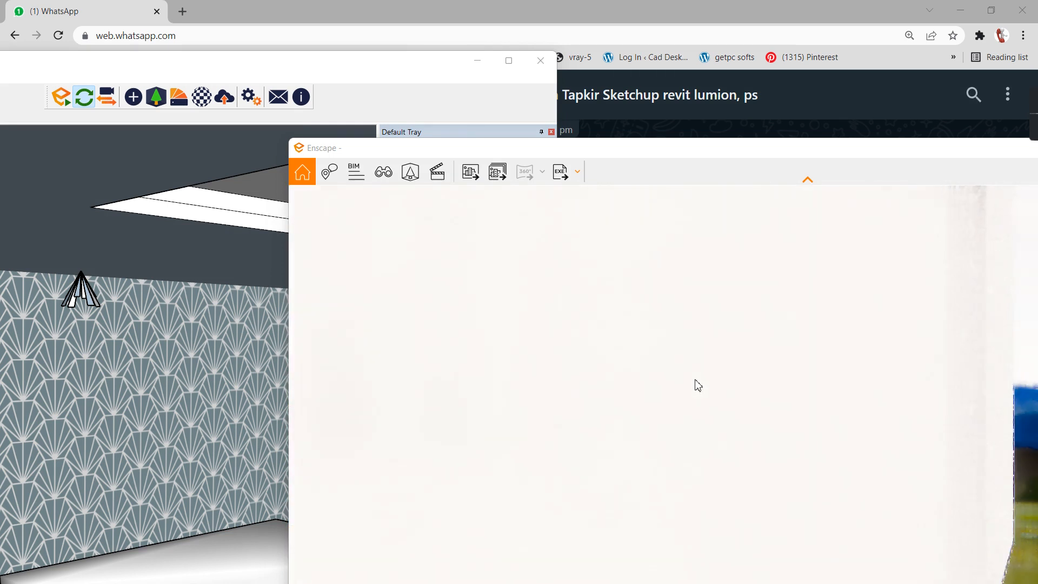
pyautogui.press('w')
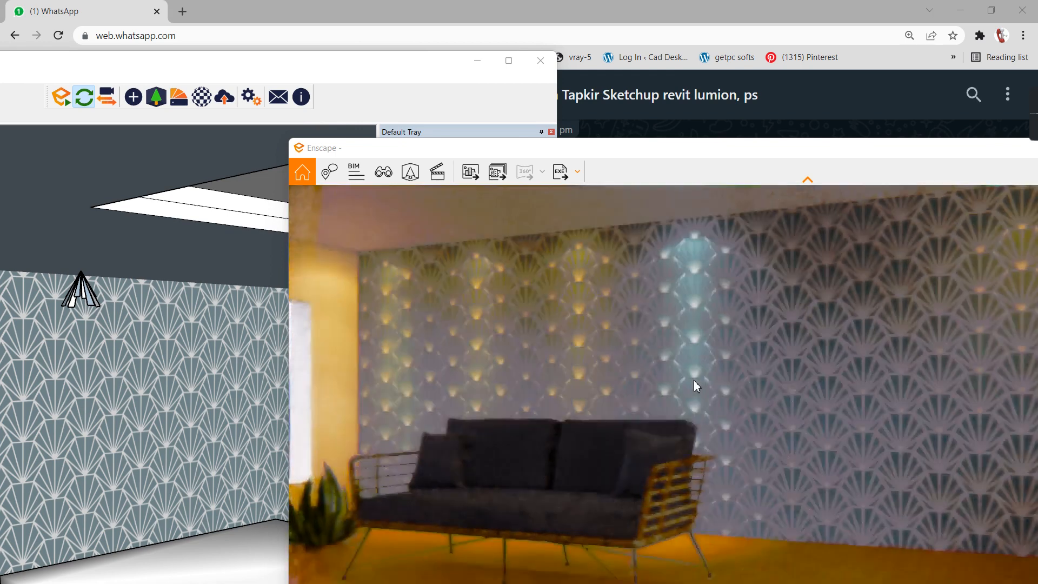
pyautogui.moveTo(695, 381); pyautogui.dragTo(667, 381, button='right')
pyautogui.rightClick(675, 388)
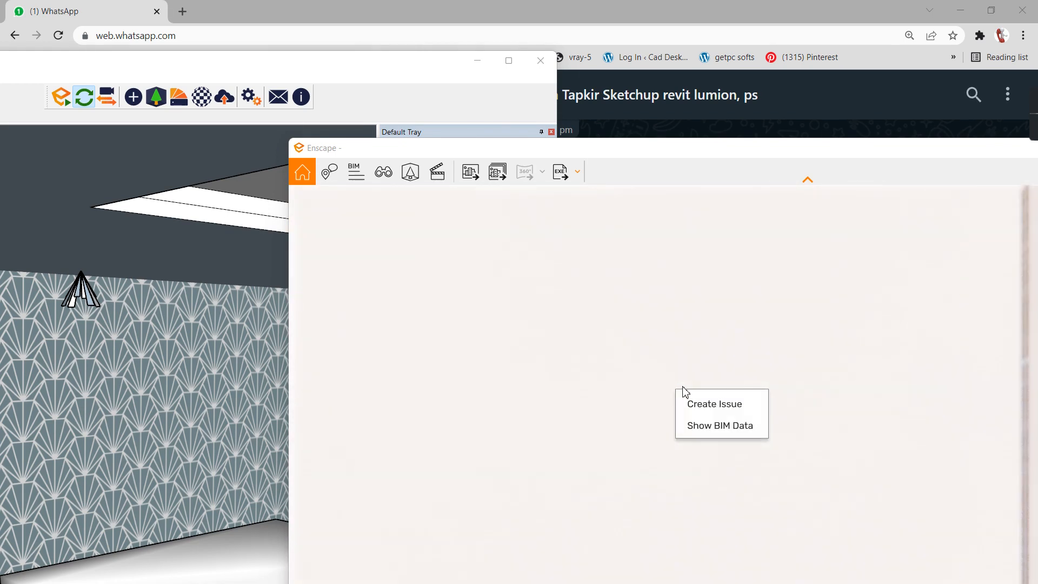
pyautogui.press('a')
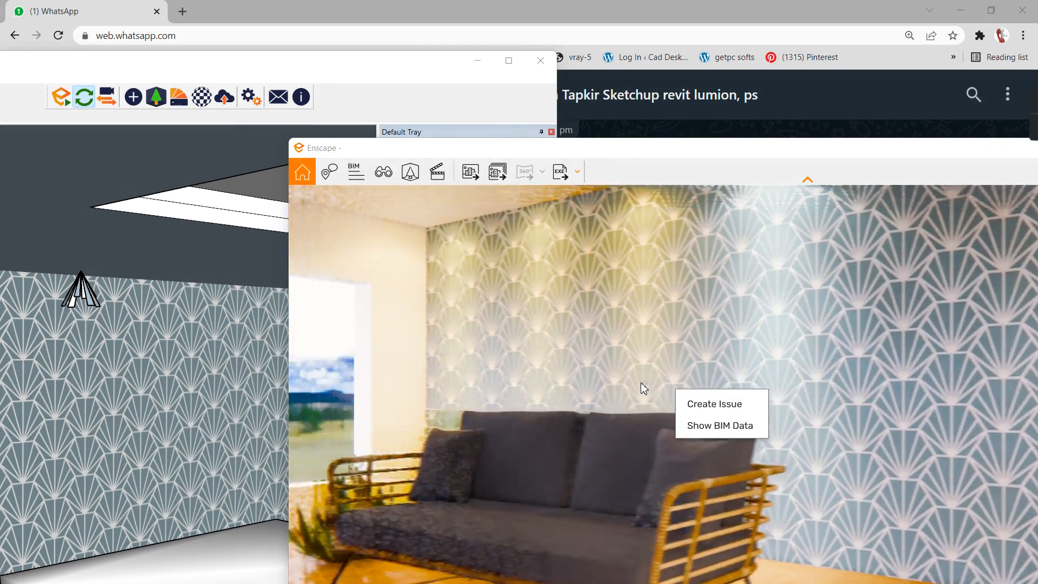
pyautogui.click(586, 347)
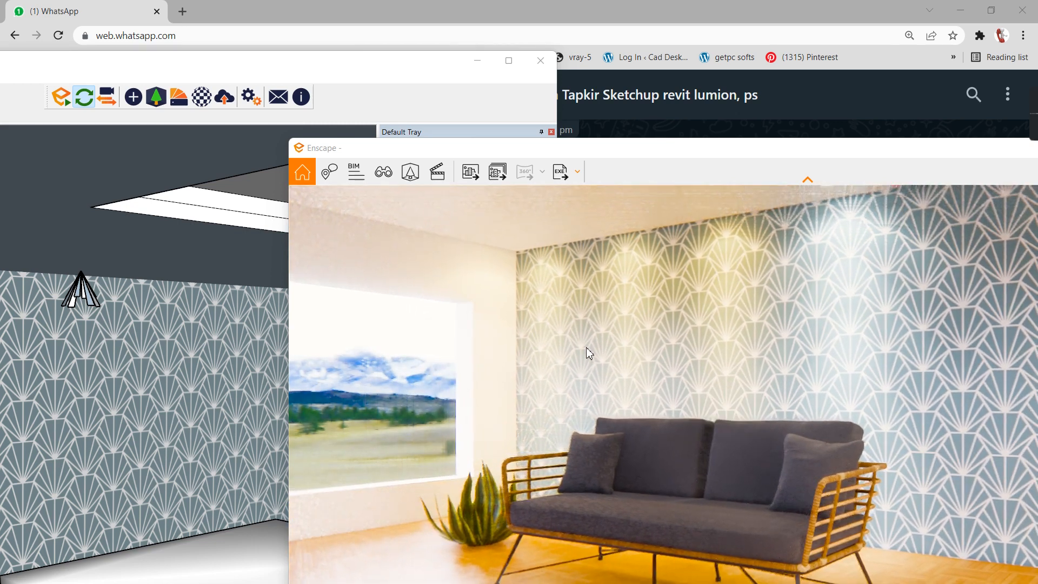
pyautogui.press('s')
pyautogui.press('d')
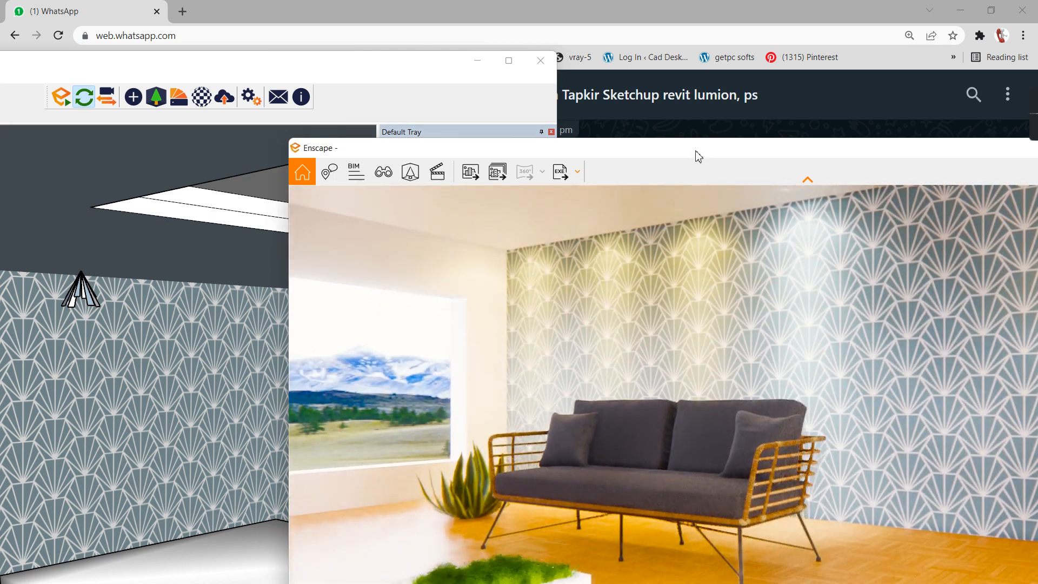
pyautogui.doubleClick(695, 154)
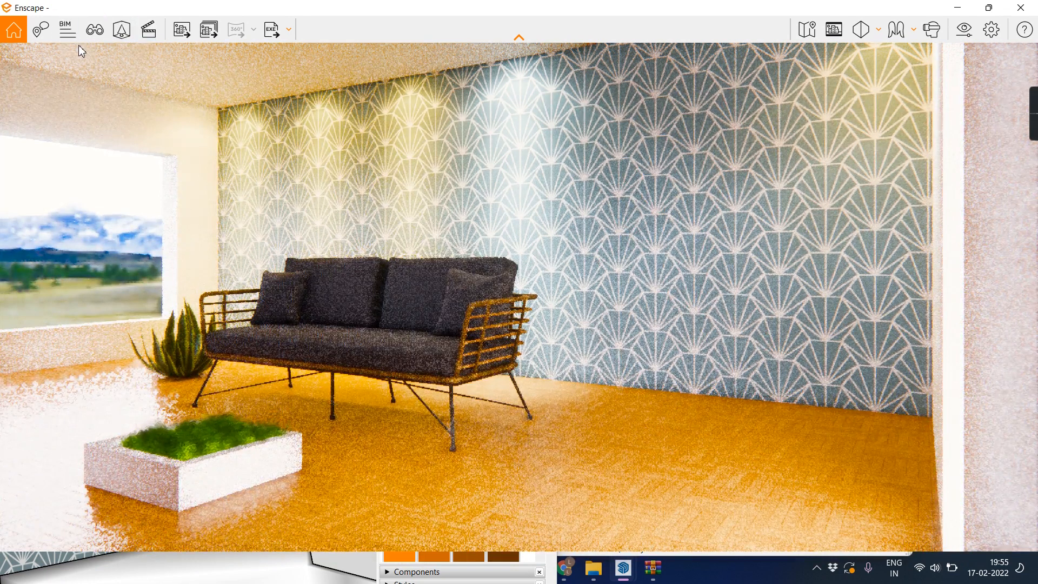
# Save the current view as Enscape scene 1 linked to Custom Preset and render a screenshot of it.
pyautogui.click(94, 33)
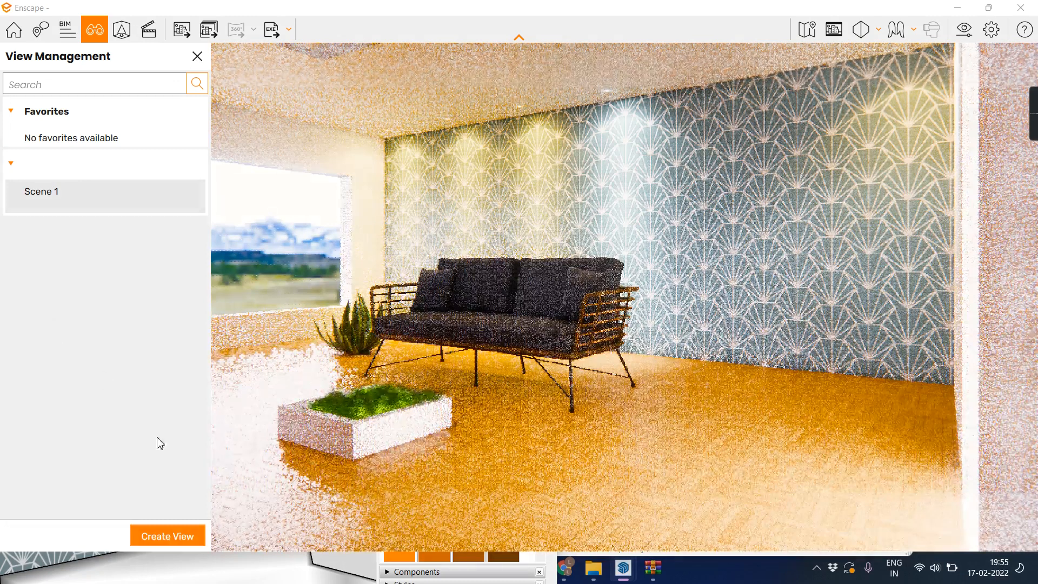
pyautogui.click(169, 536)
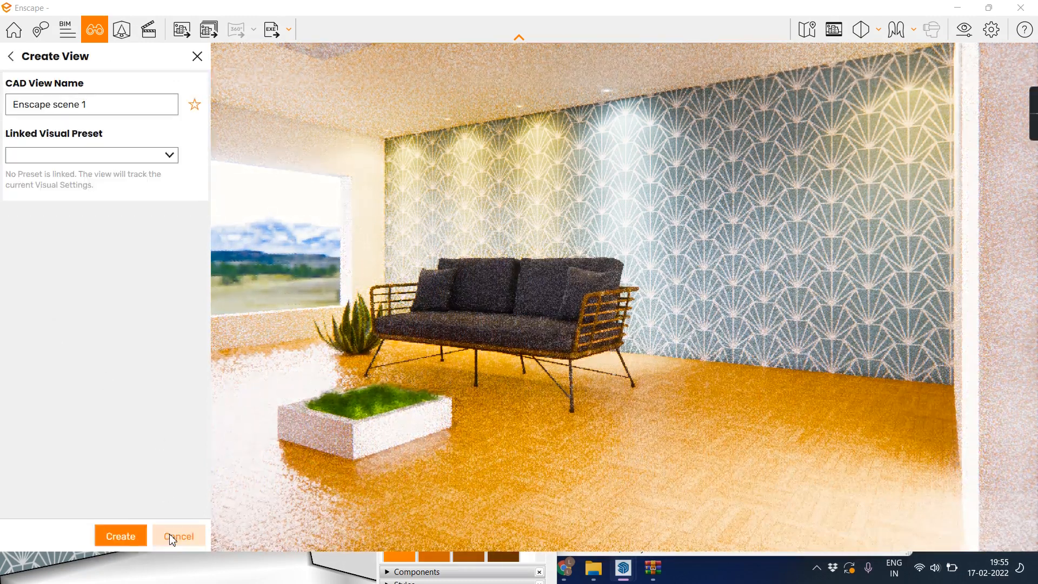
pyautogui.click(106, 157)
pyautogui.click(97, 174)
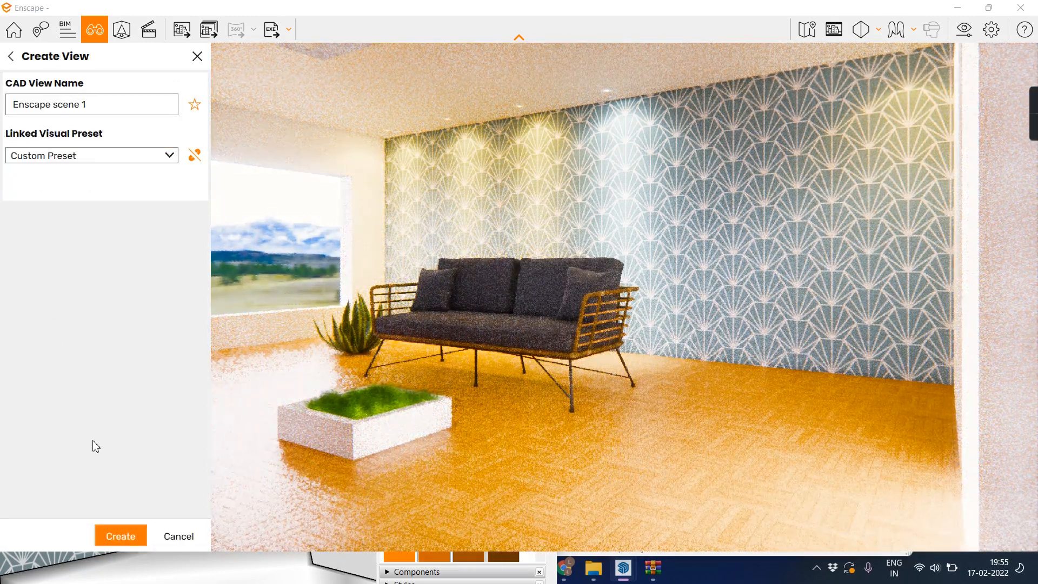
pyautogui.click(119, 536)
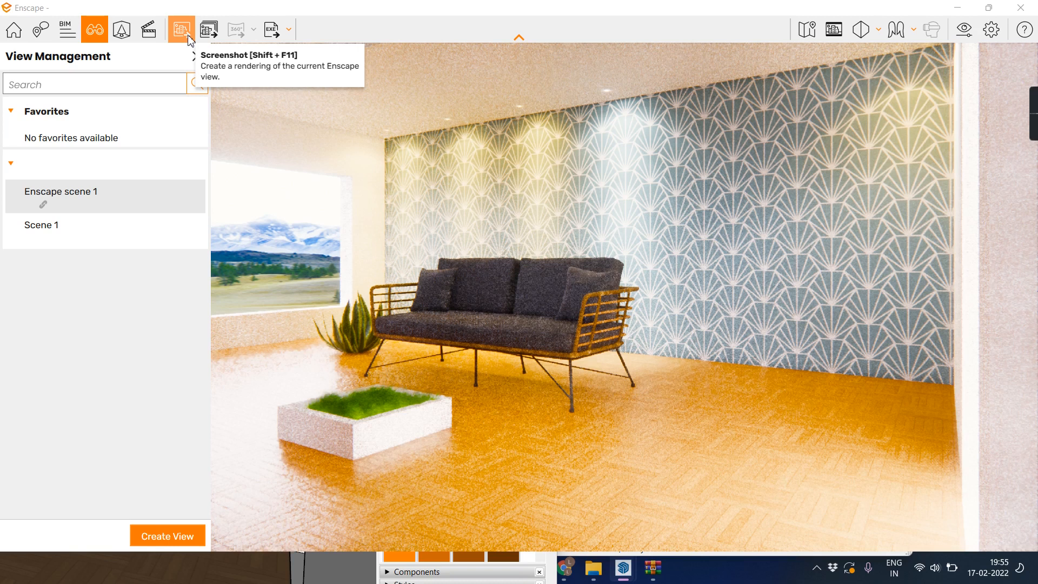
pyautogui.click(188, 39)
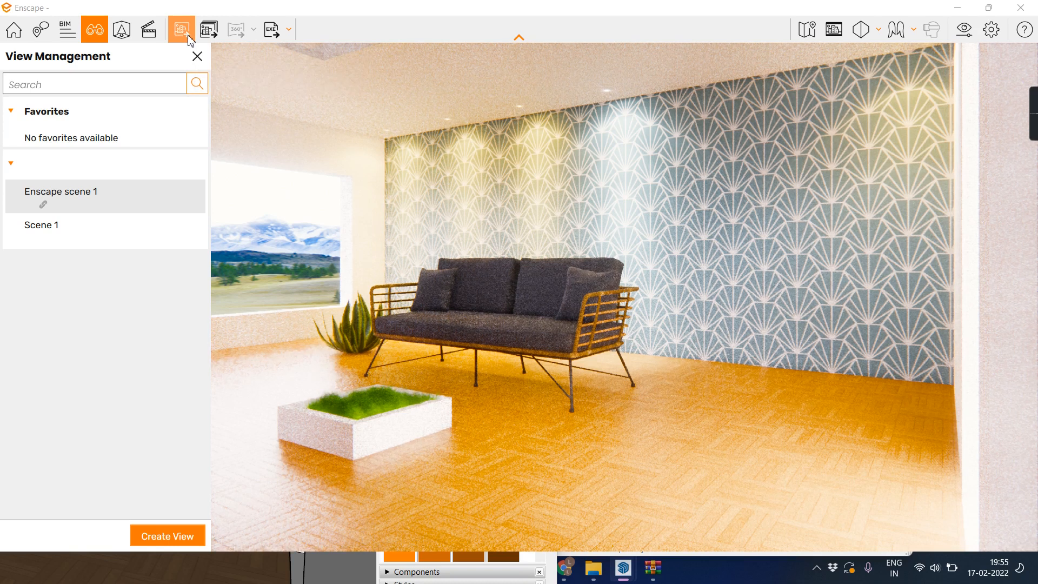
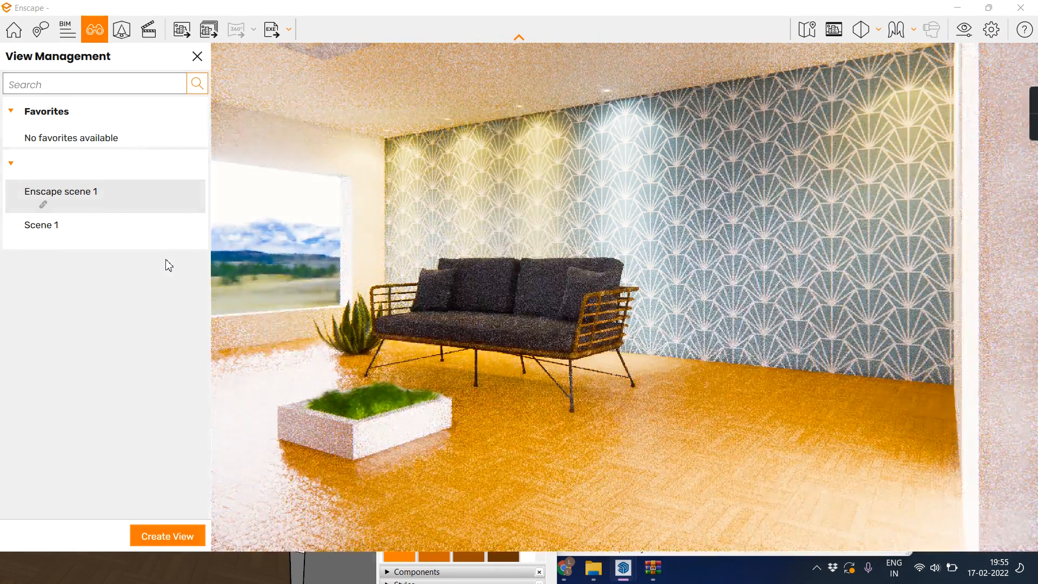
pyautogui.click(992, 30)
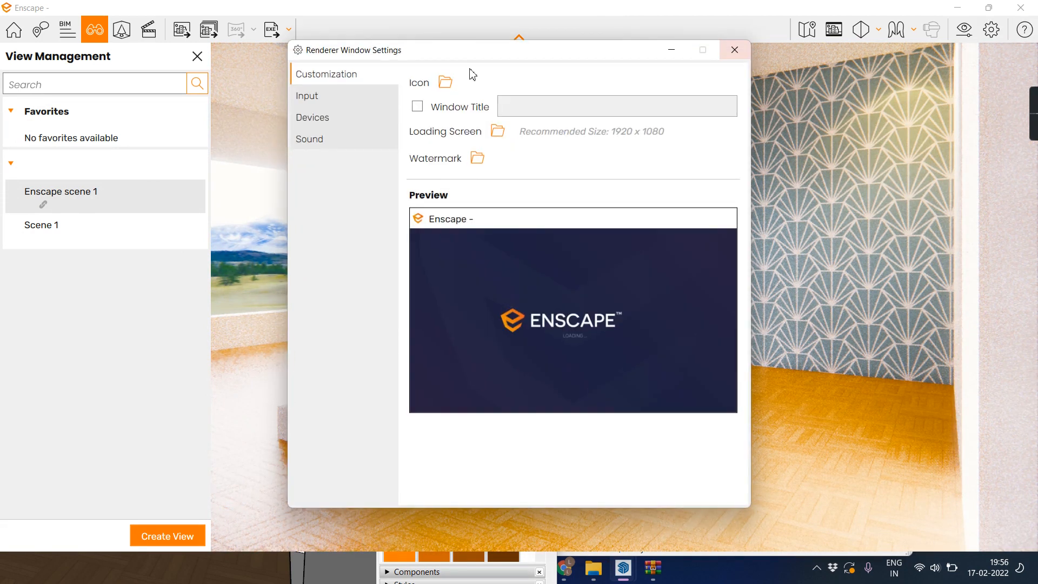
pyautogui.click(323, 123)
pyautogui.click(319, 101)
pyautogui.click(322, 125)
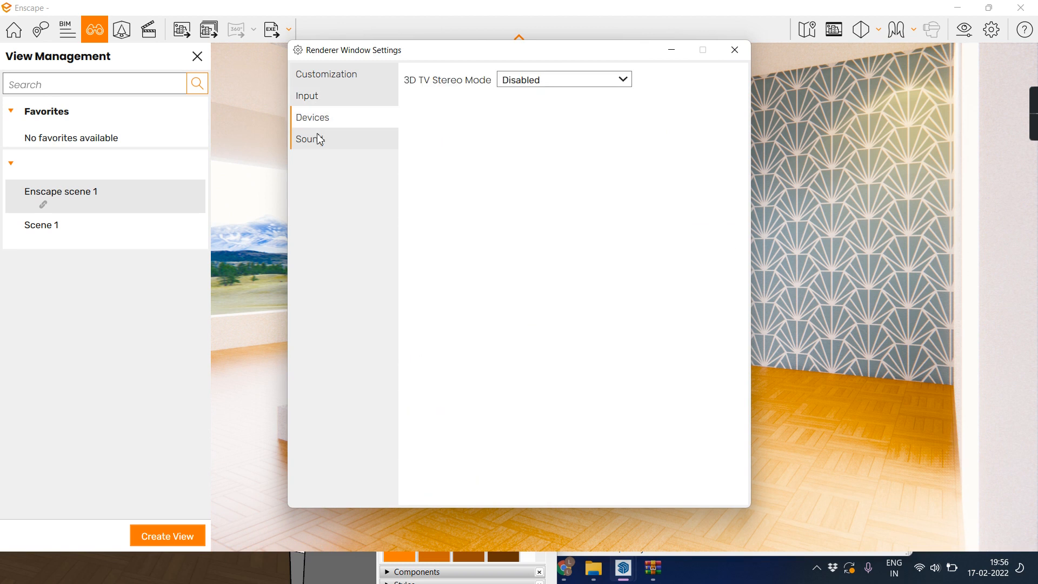
pyautogui.click(319, 140)
pyautogui.click(733, 47)
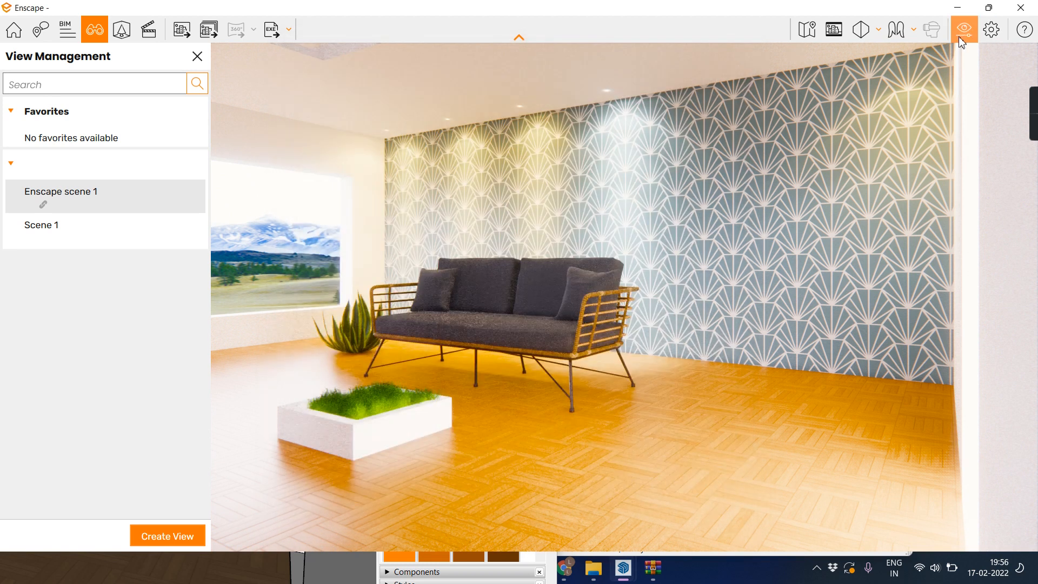
# Set the Desktop as the default output folder in the visual settings and render a screenshot of the current view.
pyautogui.click(961, 40)
pyautogui.click(357, 74)
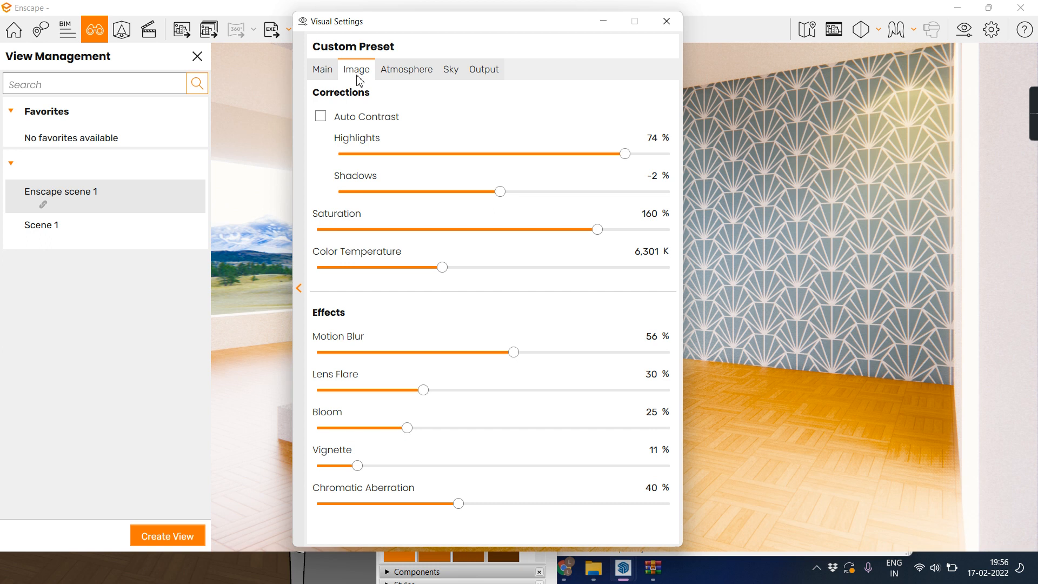
pyautogui.click(404, 74)
pyautogui.click(453, 73)
pyautogui.click(484, 72)
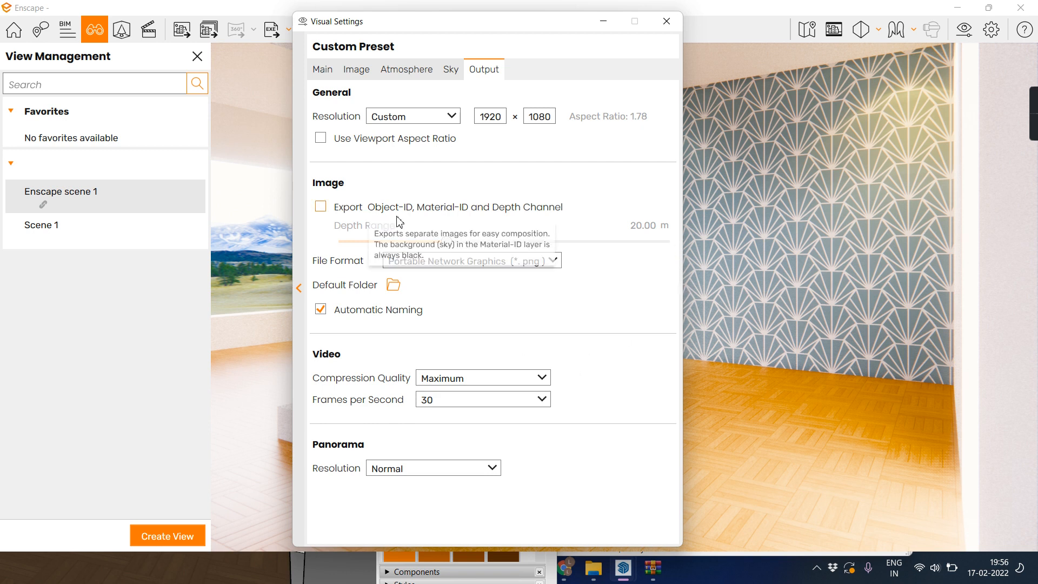
pyautogui.click(393, 285)
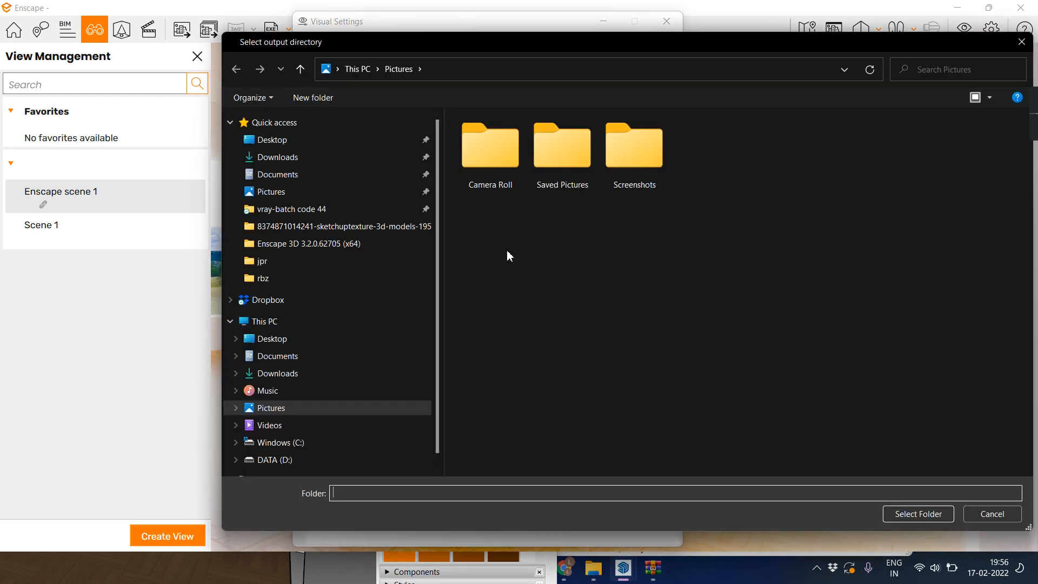
pyautogui.doubleClick(569, 167)
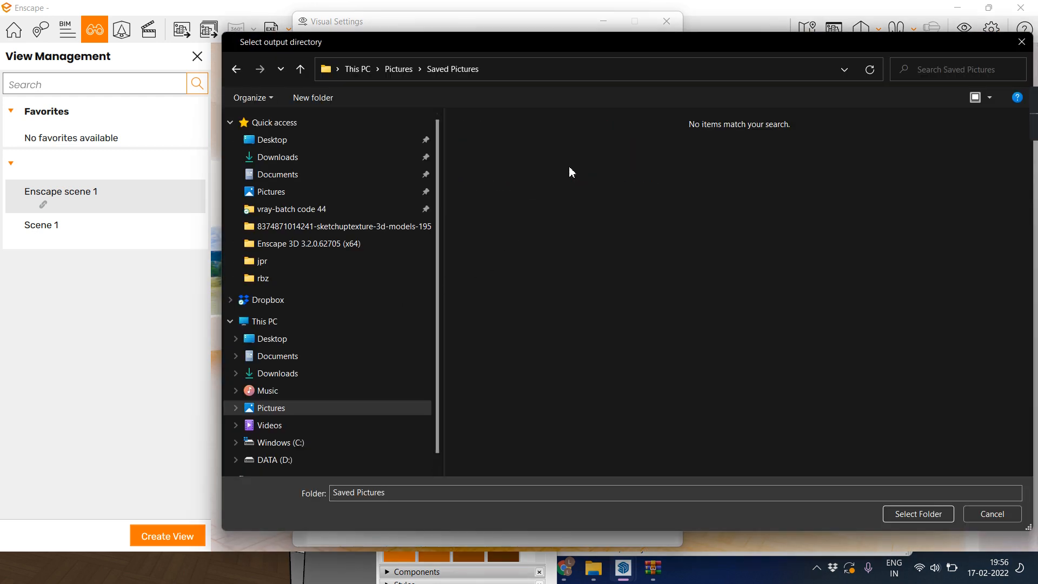
pyautogui.click(274, 139)
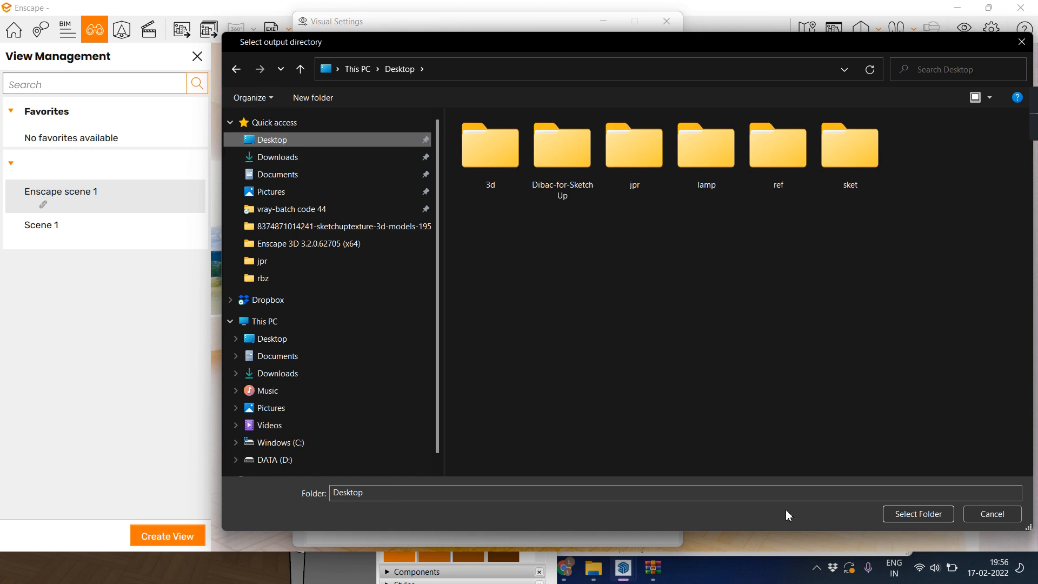
pyautogui.click(918, 513)
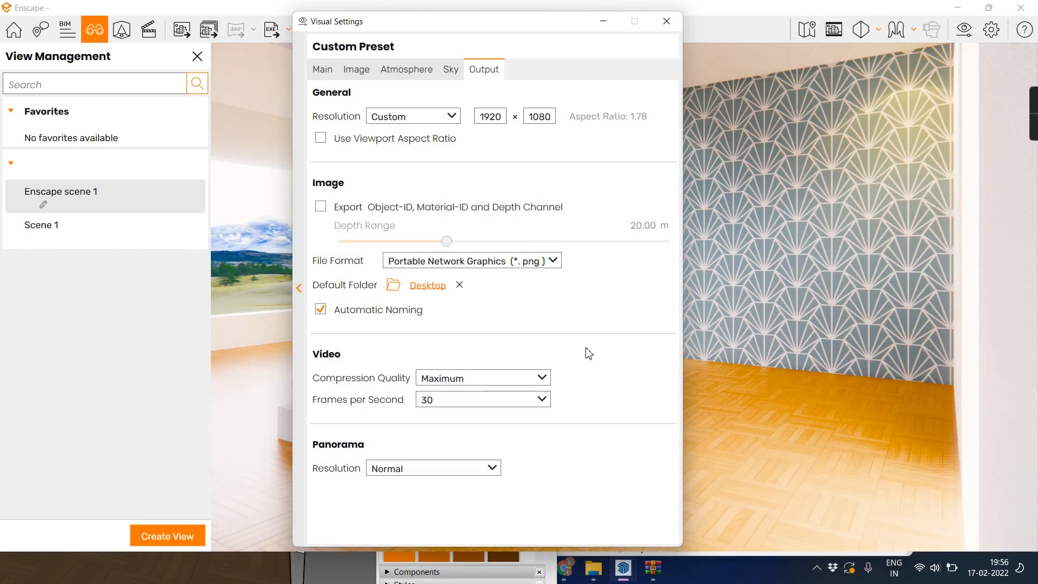
pyautogui.click(666, 21)
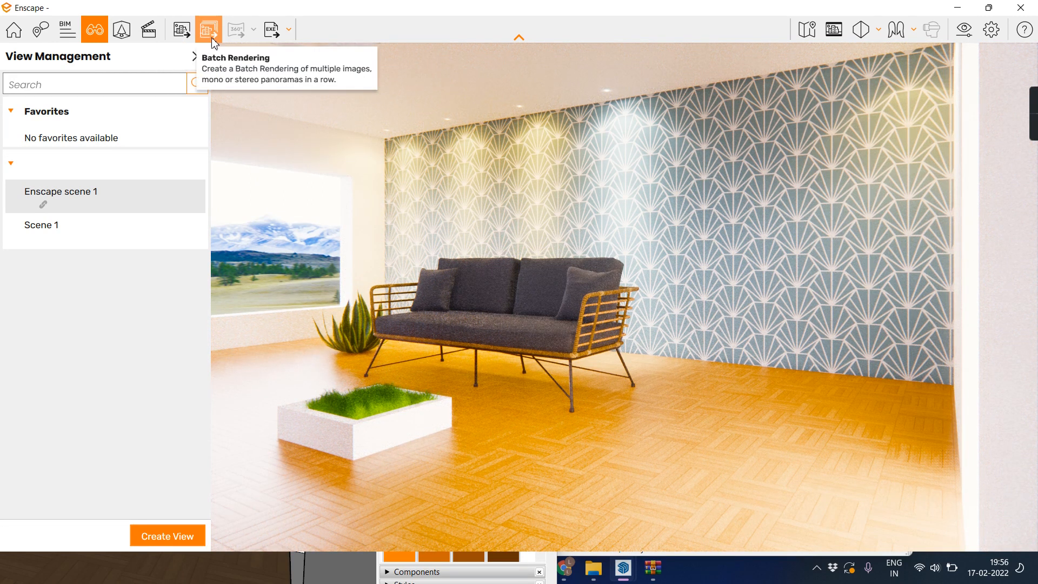
pyautogui.click(190, 42)
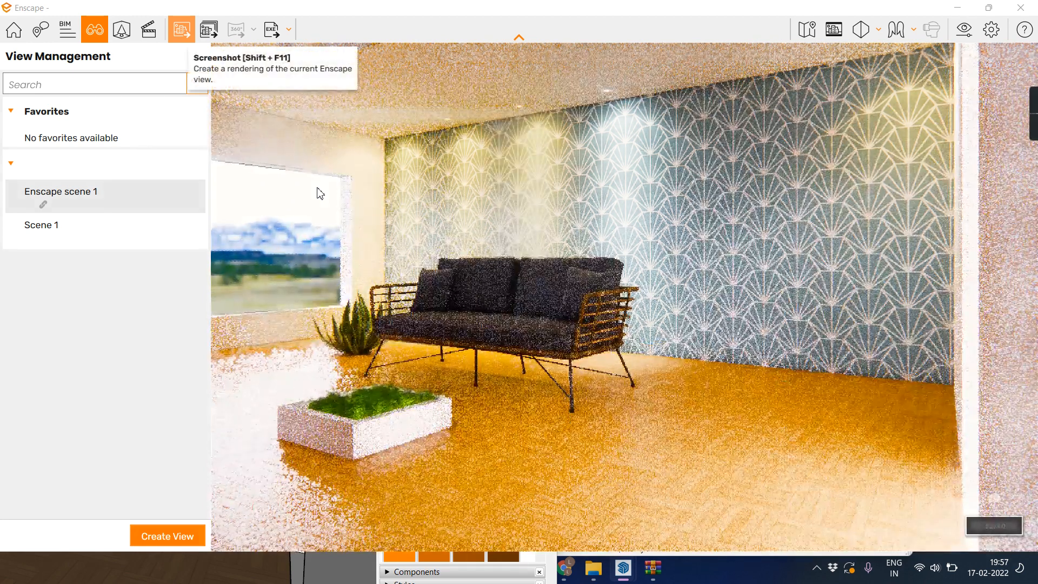
# Open the rendered Enscape image saved on the desktop to check it, and return to the Enscape window.
pyautogui.hotkey('alt', 'Tab')
pyautogui.moveTo(317, 187); pyautogui.dragTo(405, 187, button='middle')
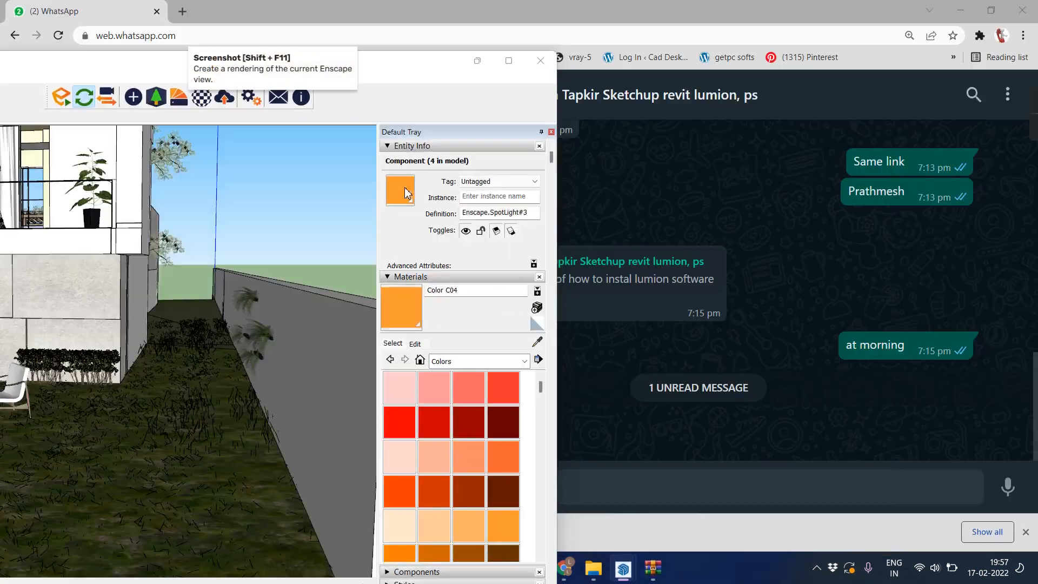
pyautogui.press('super+d')
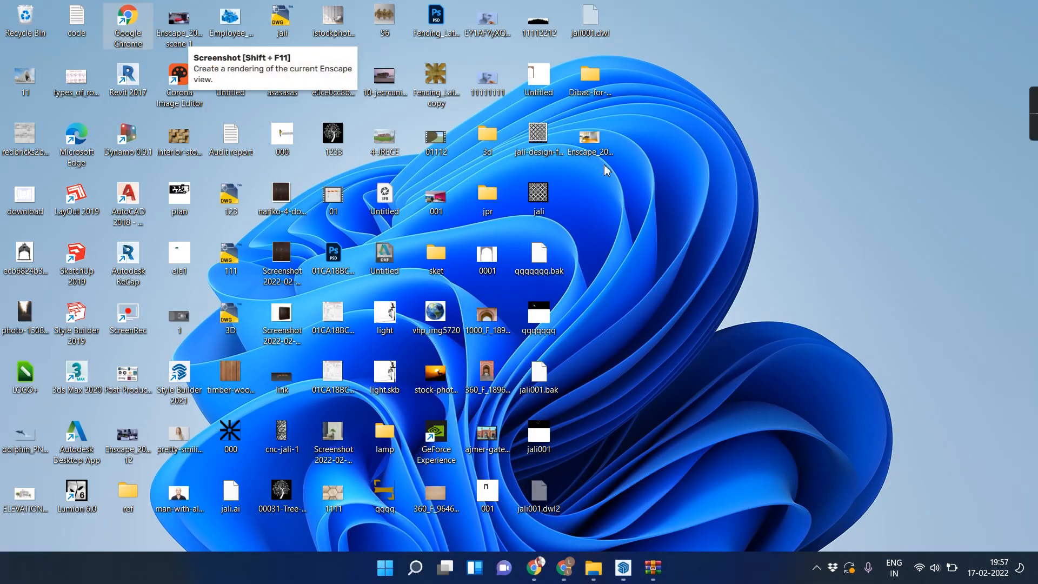
pyautogui.doubleClick(589, 140)
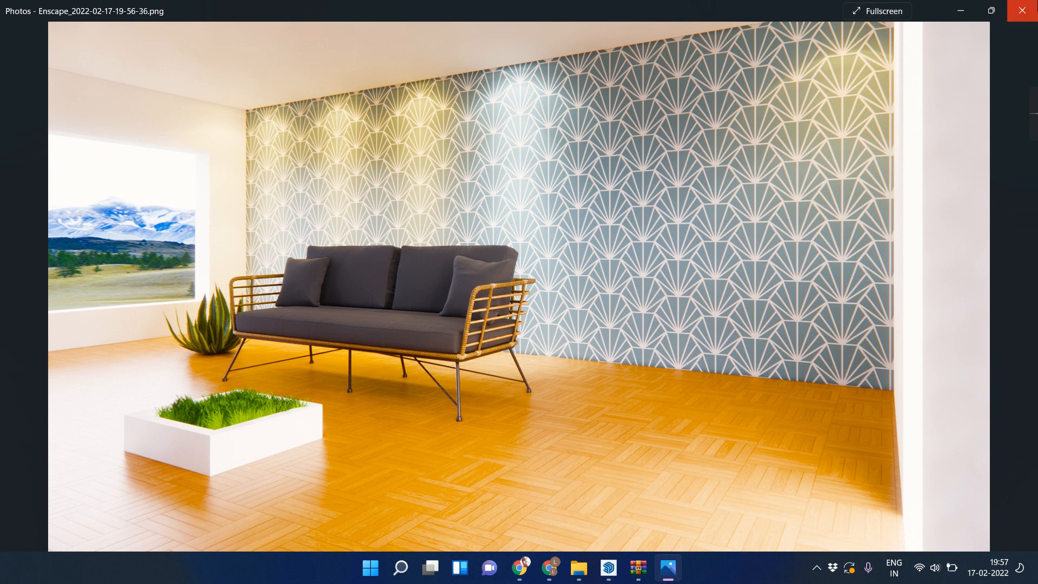
pyautogui.click(1018, 21)
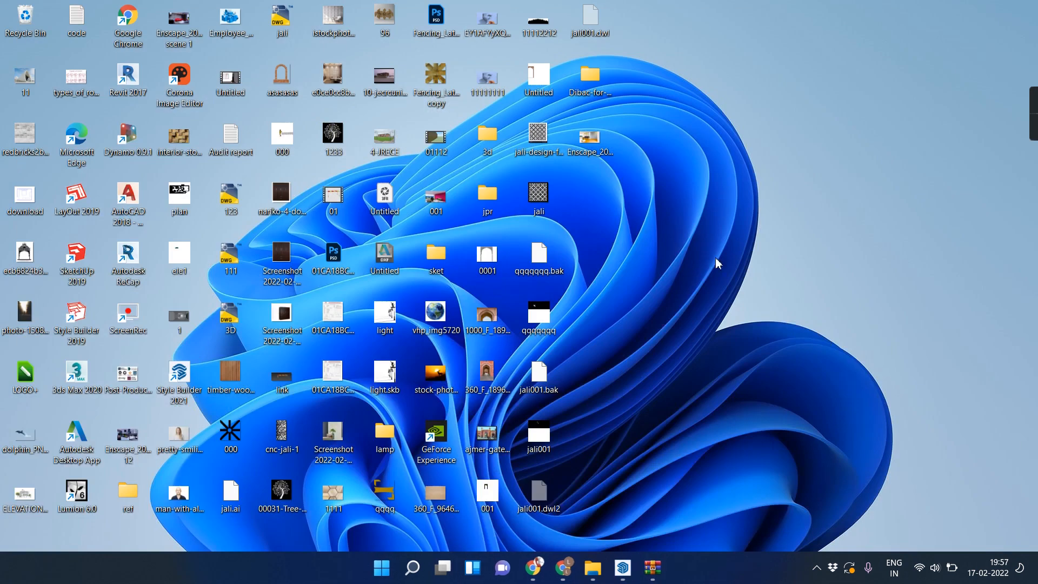
pyautogui.moveTo(623, 567)
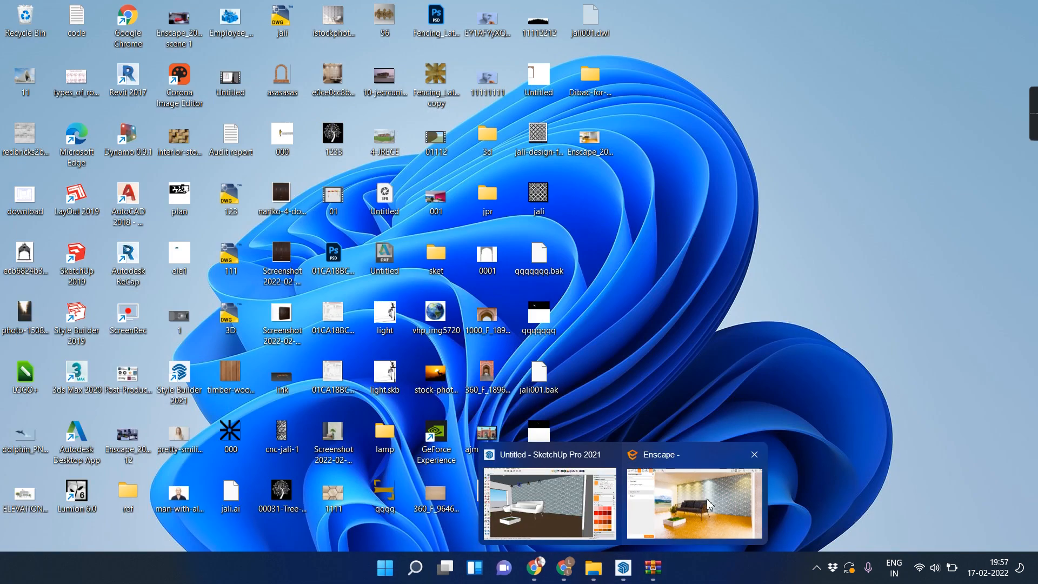
pyautogui.click(650, 501)
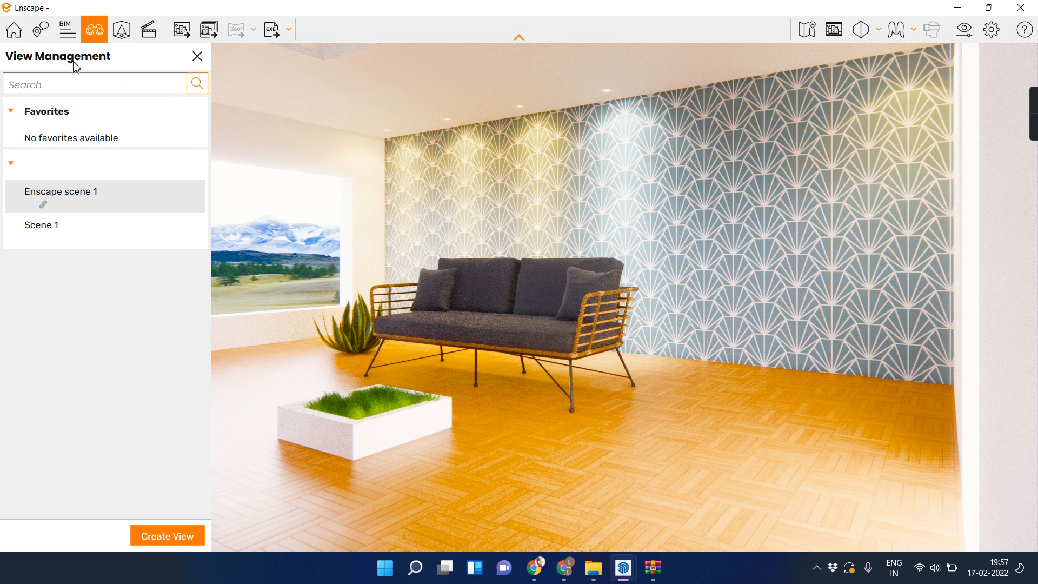
# Restore the Enscape render window to a smaller size, switch to SketchUp and maximize its window.
pyautogui.click(988, 8)
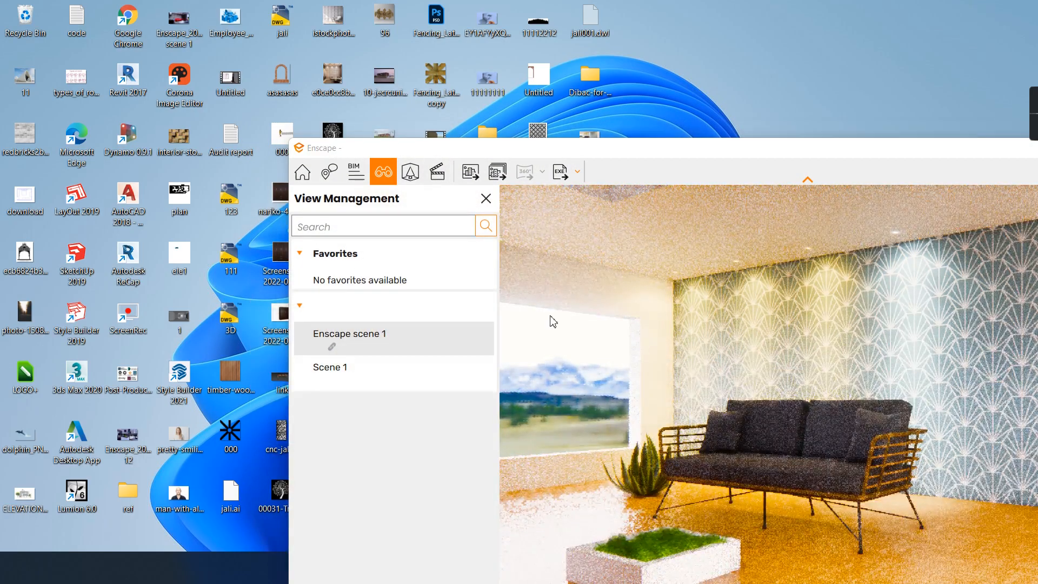
pyautogui.hotkey('alt', 'Tab')
pyautogui.click(638, 147)
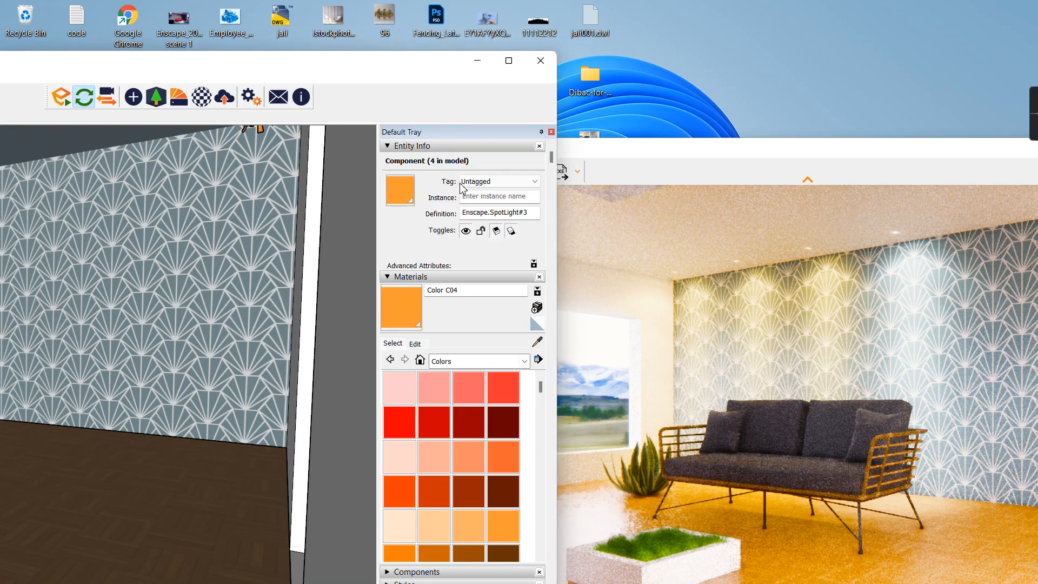
pyautogui.click(508, 60)
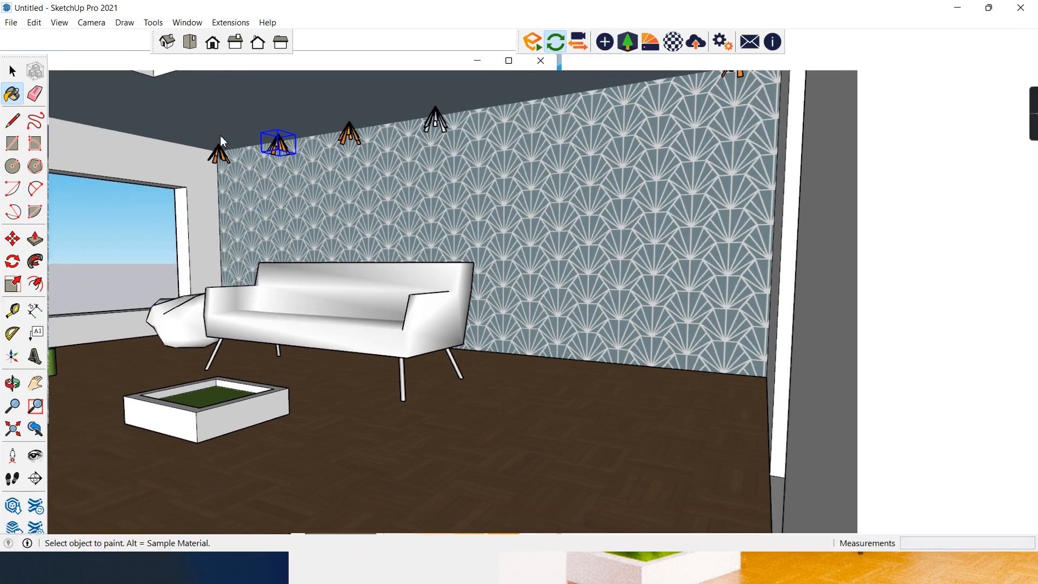
pyautogui.click(579, 47)
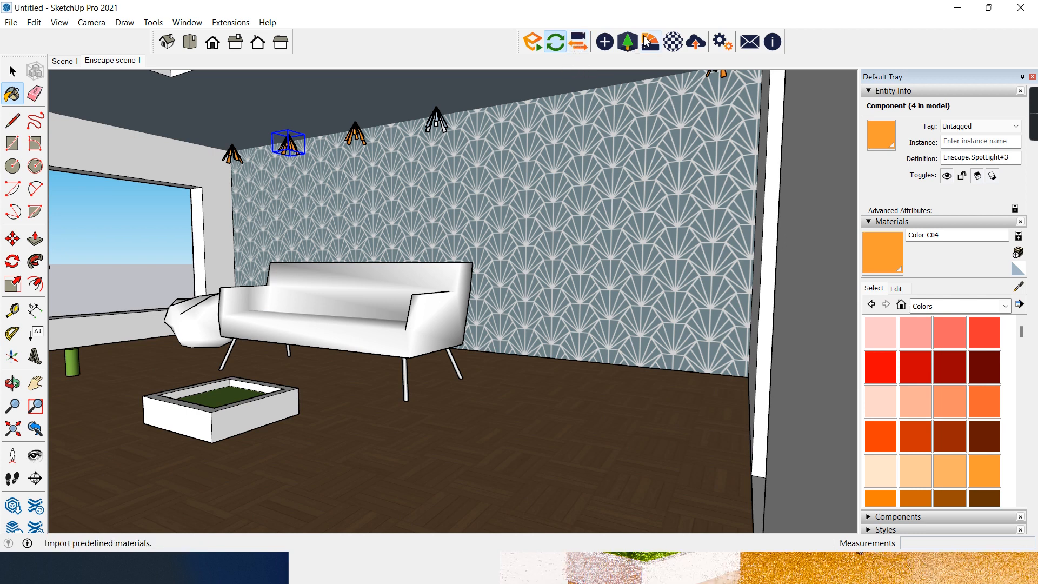
# Place an Enscape disk light at the apex of the white spot light near the patterned wall.
pyautogui.click(605, 42)
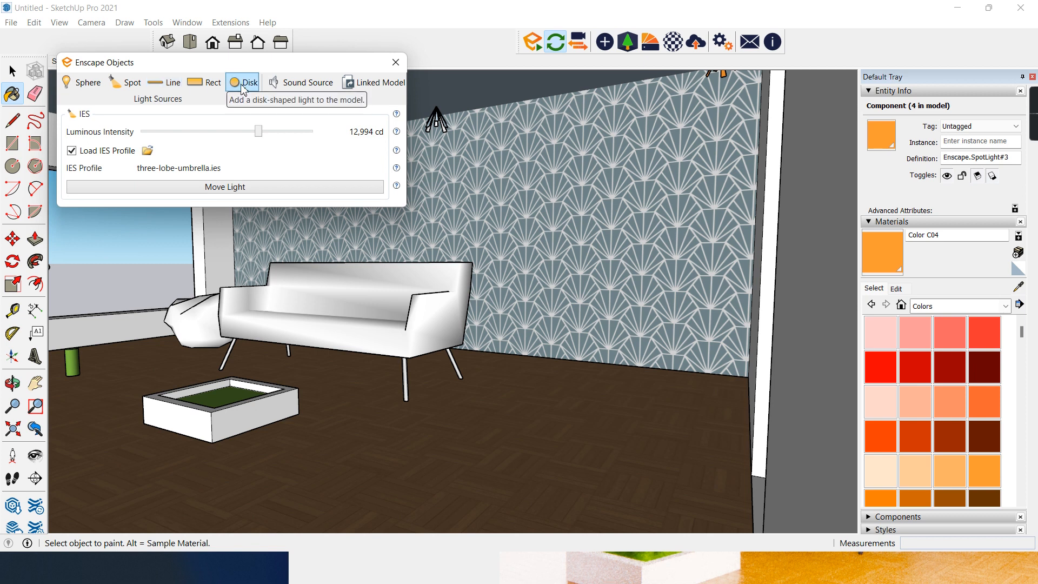
pyautogui.click(242, 87)
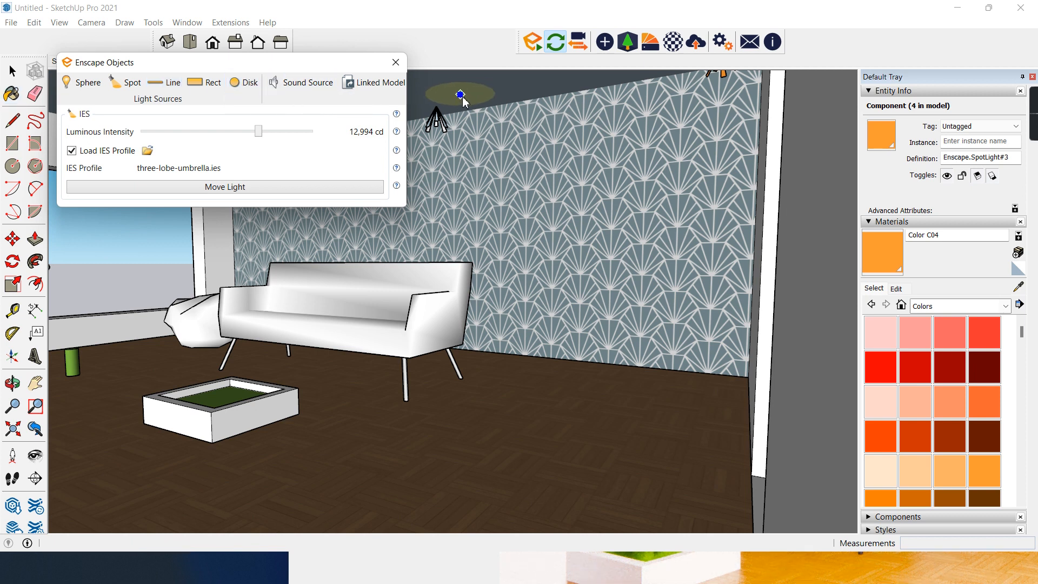
pyautogui.click(436, 106)
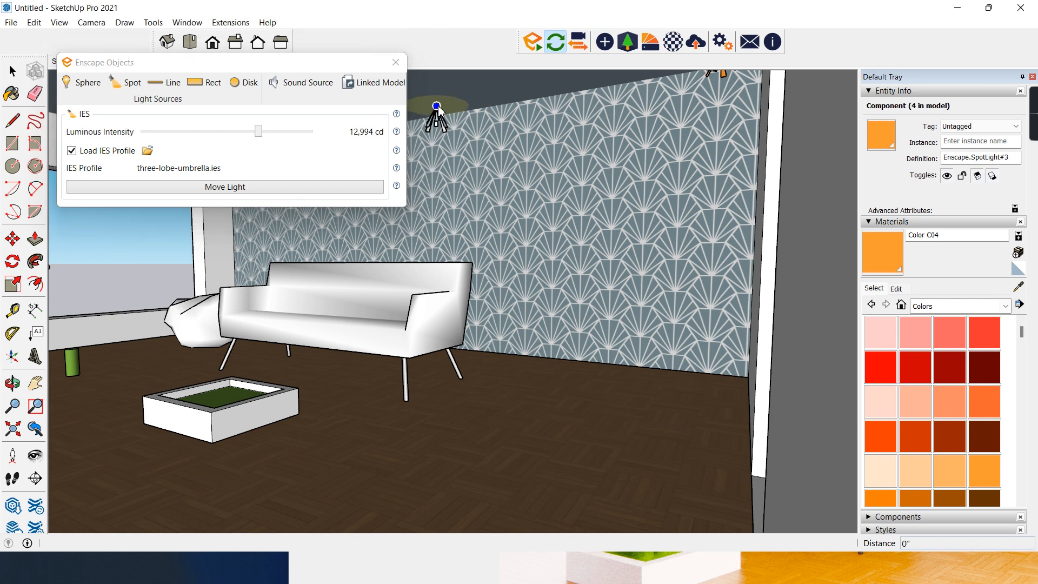
pyautogui.click(436, 106)
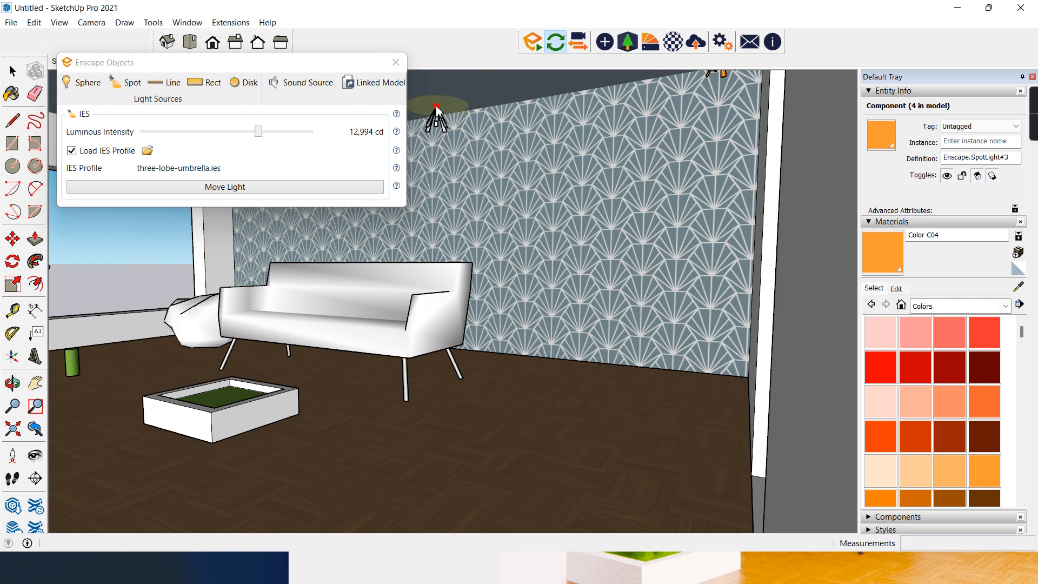
pyautogui.click(436, 106)
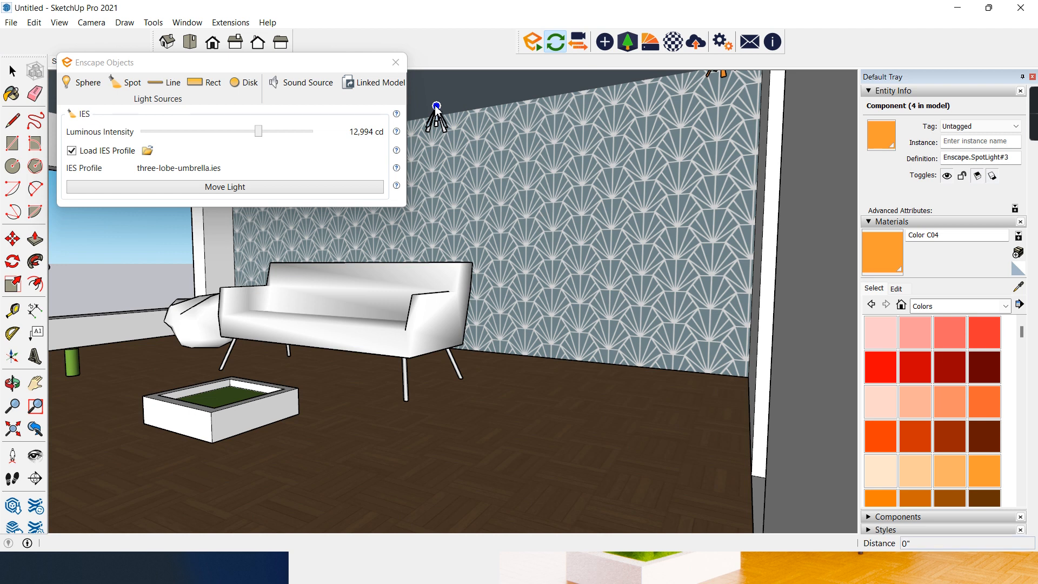
pyautogui.click(441, 143)
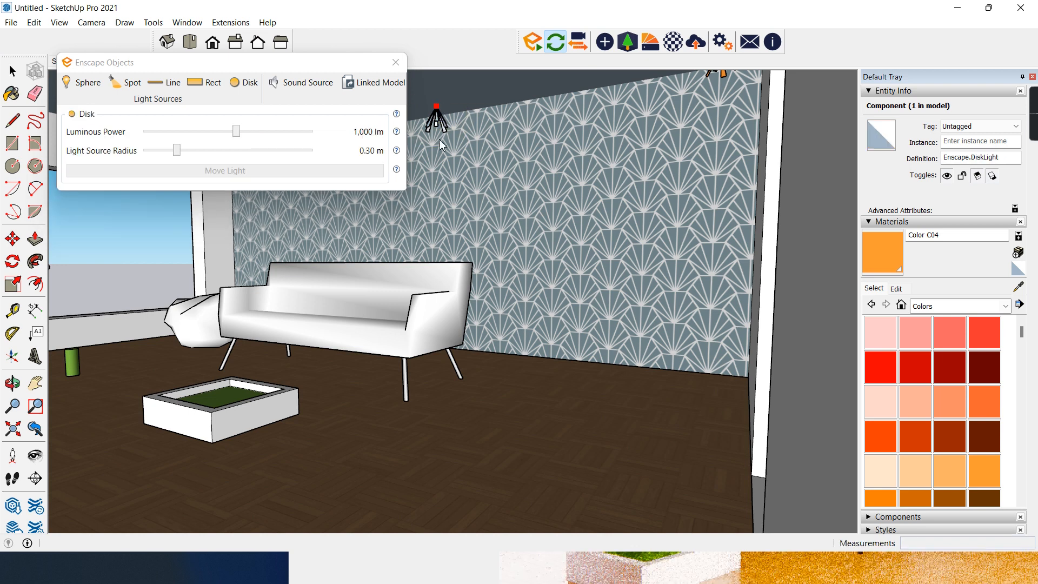
# Set the disk light's luminous power to 1,290 lm and its source radius to 1.32 m with the render visible beside the model.
pyautogui.moveTo(240, 134); pyautogui.dragTo(250, 137)
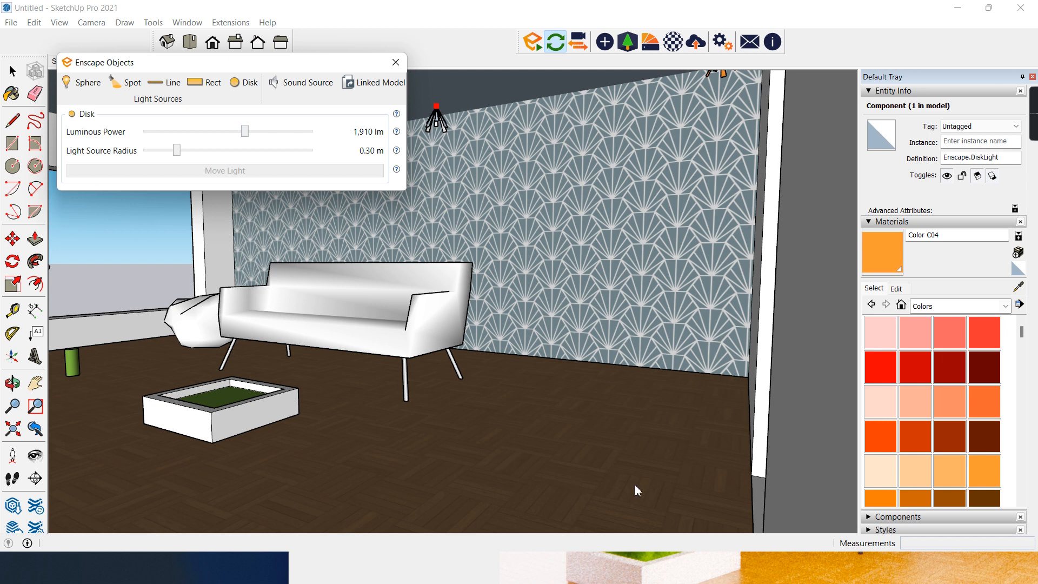
pyautogui.click(989, 7)
pyautogui.moveTo(778, 163); pyautogui.dragTo(791, 185)
pyautogui.moveTo(243, 132)
pyautogui.mouseDown()
pyautogui.moveTo(278, 132)
pyautogui.moveTo(240, 135)
pyautogui.mouseUp()
pyautogui.moveTo(177, 150); pyautogui.dragTo(296, 157)
pyautogui.moveTo(244, 73)
pyautogui.mouseDown()
pyautogui.moveTo(351, 73)
pyautogui.moveTo(273, 162)
pyautogui.mouseUp()
pyautogui.click(83, 99)
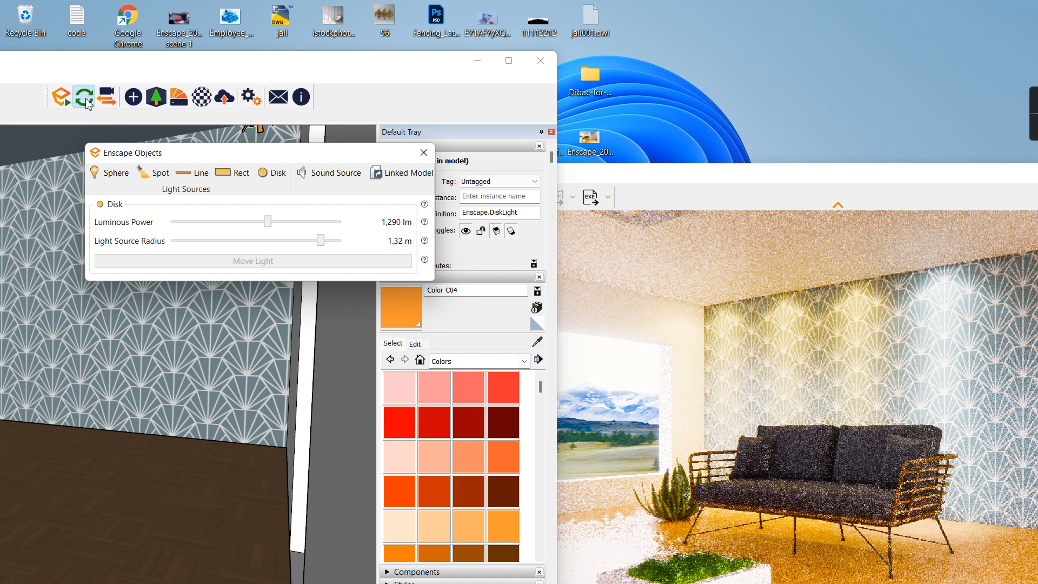
pyautogui.click(156, 98)
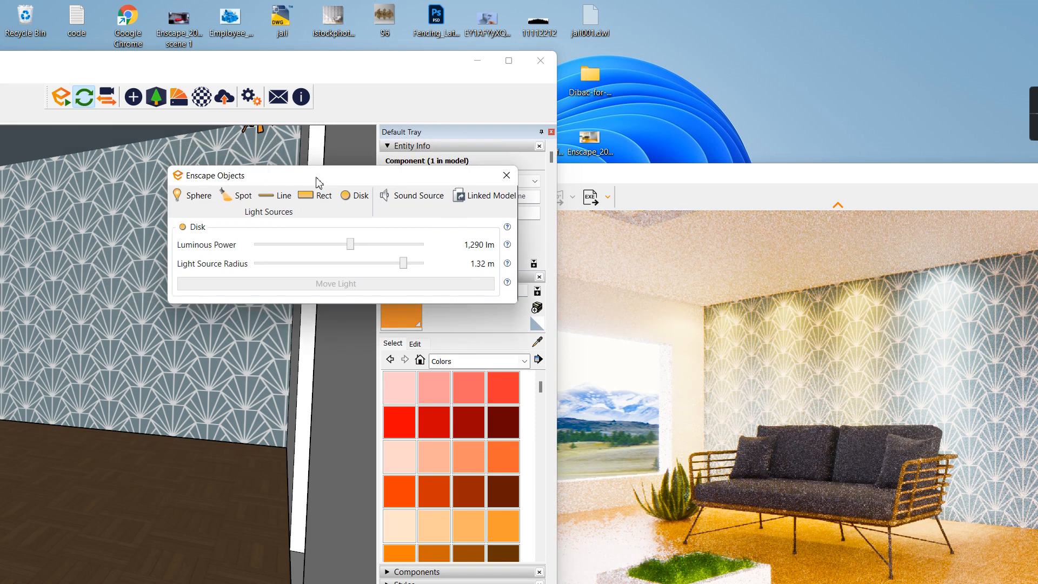
# Replace the white spot light's IES profile with comet.ies from the ies-lights-pack folder in Downloads.
pyautogui.moveTo(109, 66); pyautogui.dragTo(548, 50)
pyautogui.click(7, 108)
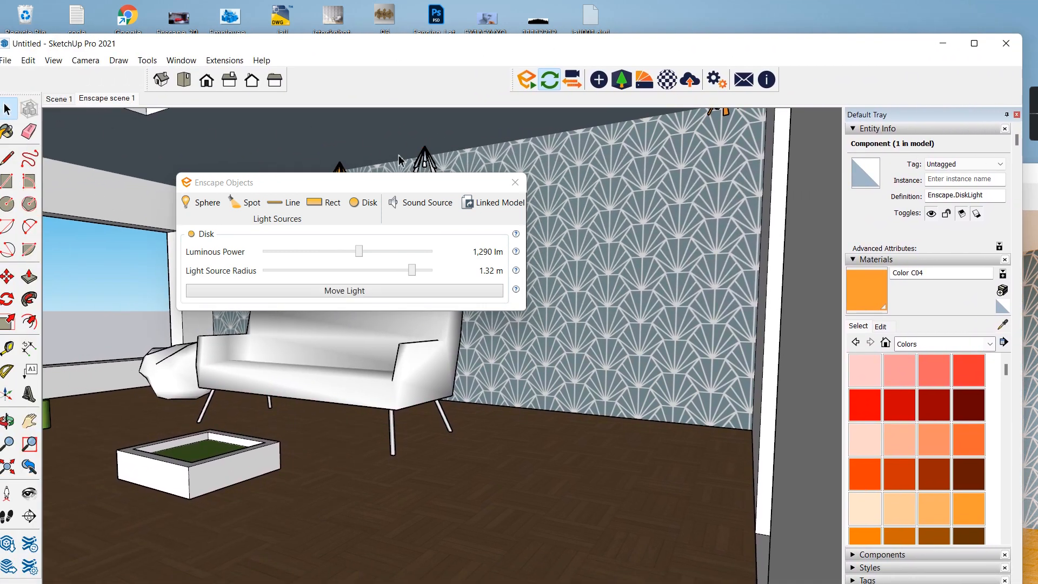
pyautogui.click(429, 160)
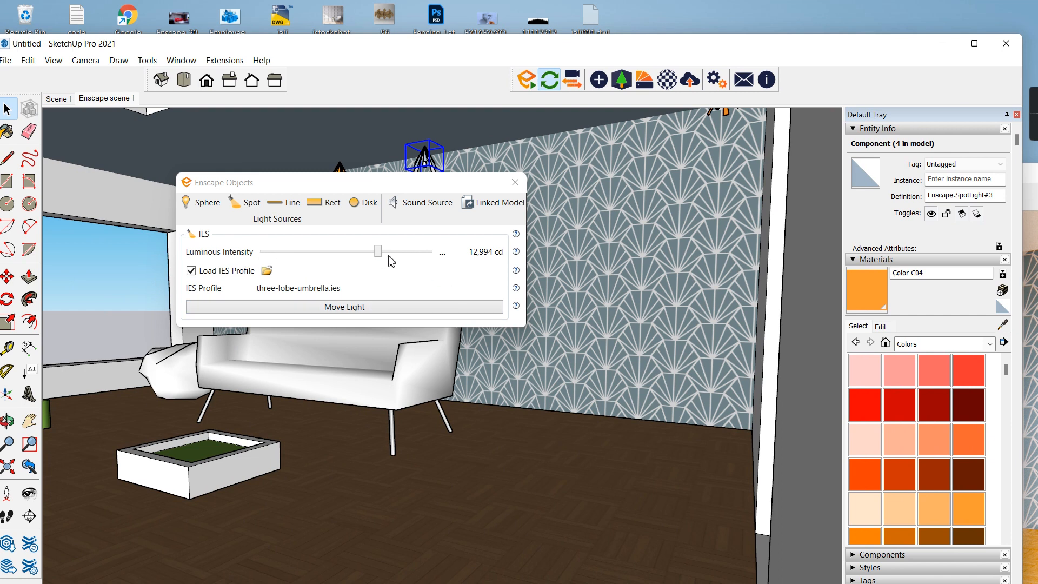
pyautogui.click(190, 271)
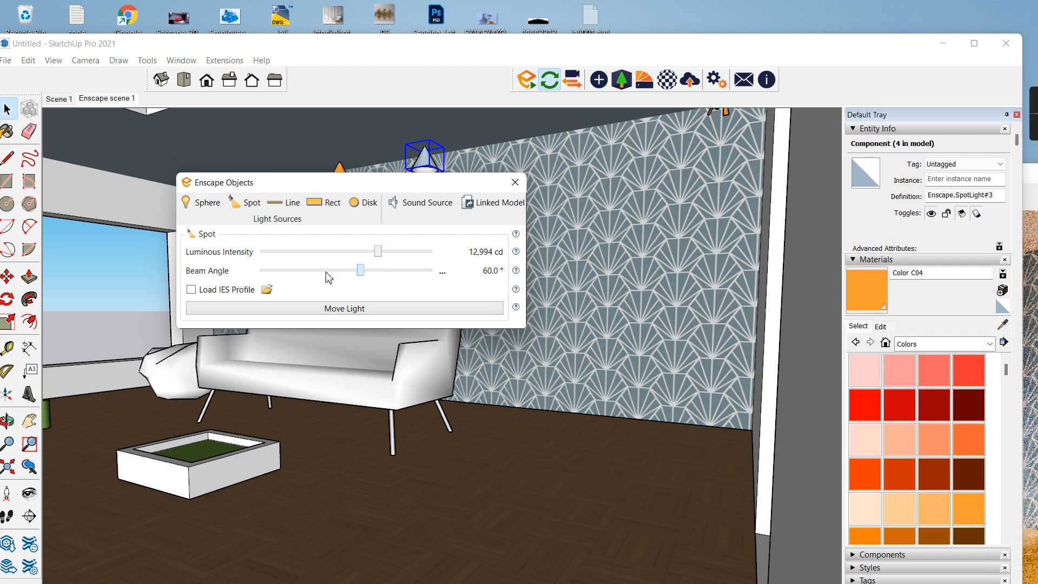
pyautogui.moveTo(389, 181); pyautogui.dragTo(417, 237)
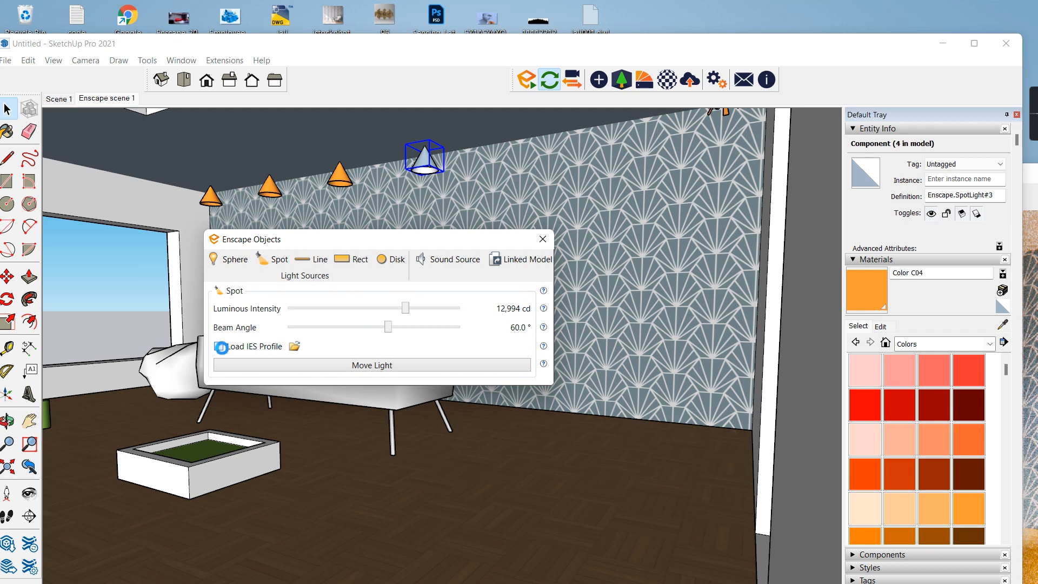
pyautogui.click(227, 346)
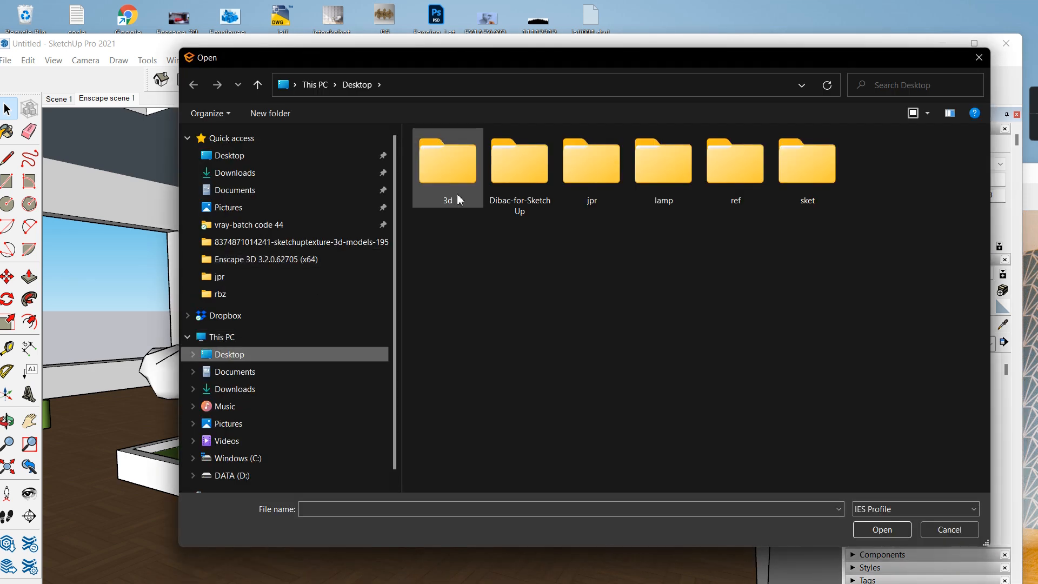
pyautogui.click(265, 178)
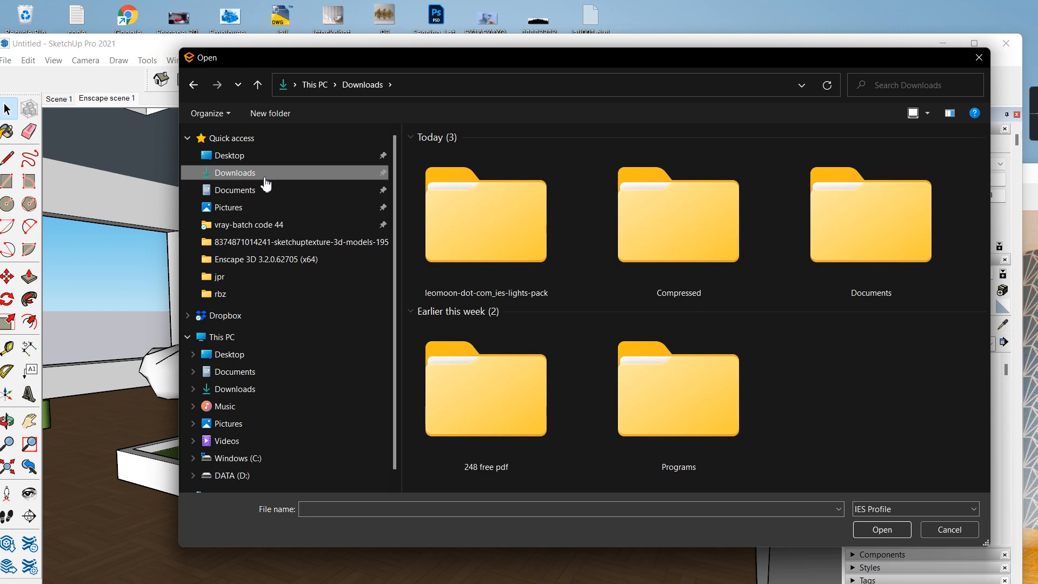
pyautogui.doubleClick(446, 236)
pyautogui.doubleClick(469, 231)
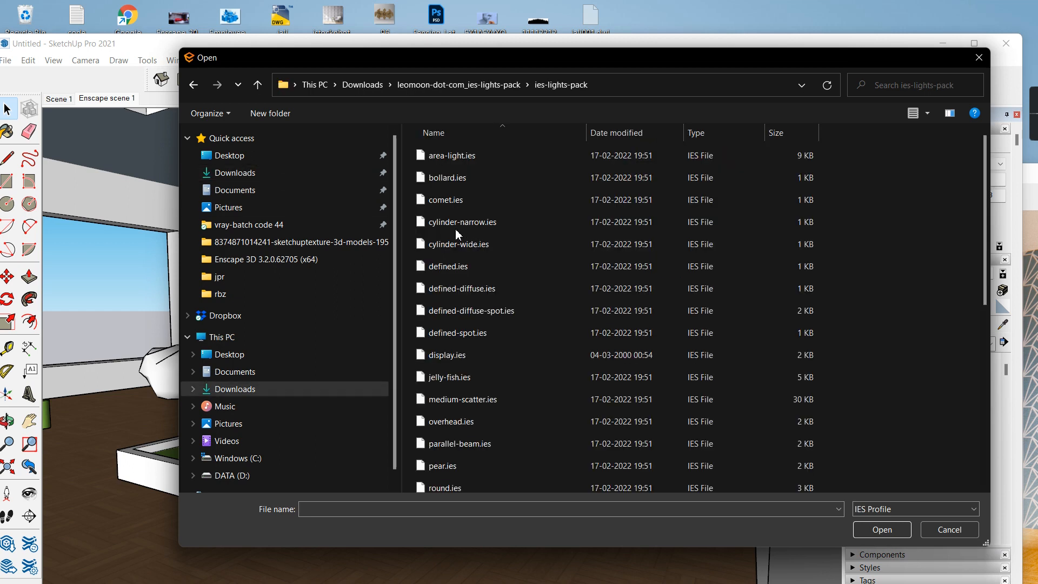
pyautogui.doubleClick(447, 203)
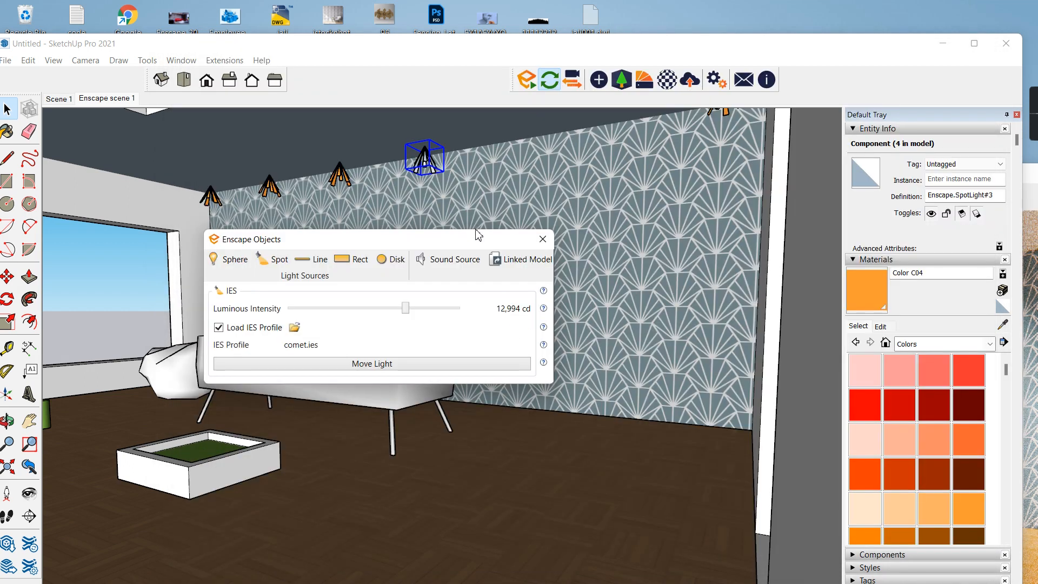
# Set the spot light's luminous intensity to 917 cd and check the result in the maximized Enscape render.
pyautogui.moveTo(820, 54)
pyautogui.mouseDown()
pyautogui.moveTo(803, 70)
pyautogui.moveTo(466, 72)
pyautogui.moveTo(501, 68)
pyautogui.mouseUp()
pyautogui.moveTo(410, 312); pyautogui.dragTo(373, 309)
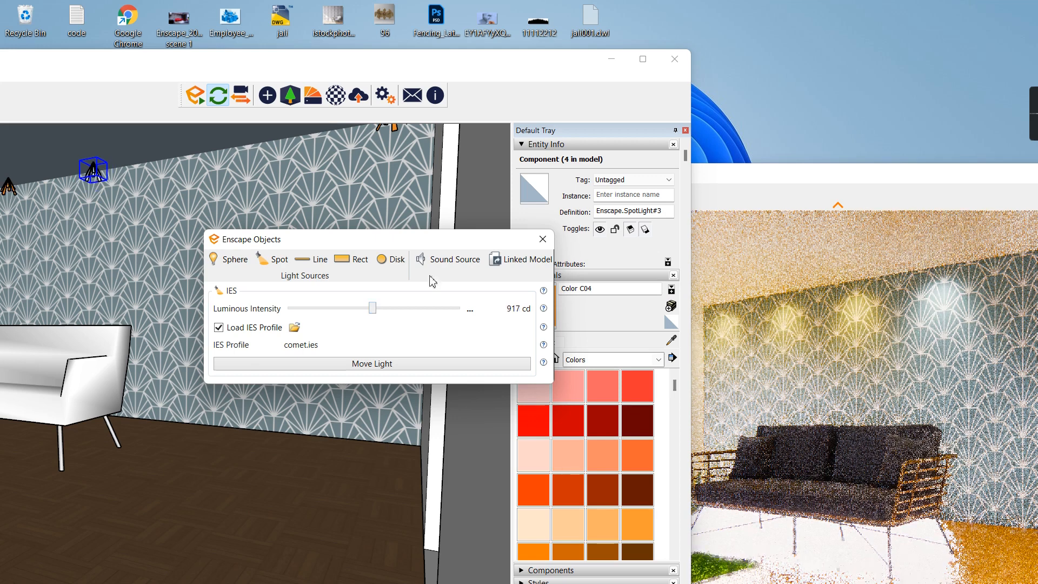
pyautogui.moveTo(727, 184)
pyautogui.mouseDown()
pyautogui.moveTo(712, 167)
pyautogui.moveTo(538, 121)
pyautogui.mouseUp()
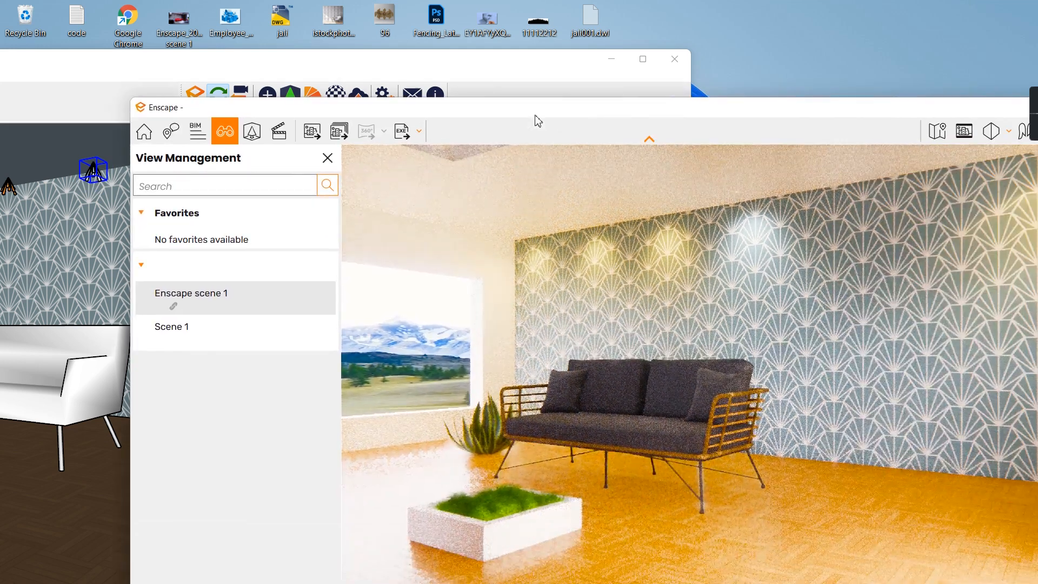
pyautogui.doubleClick(538, 121)
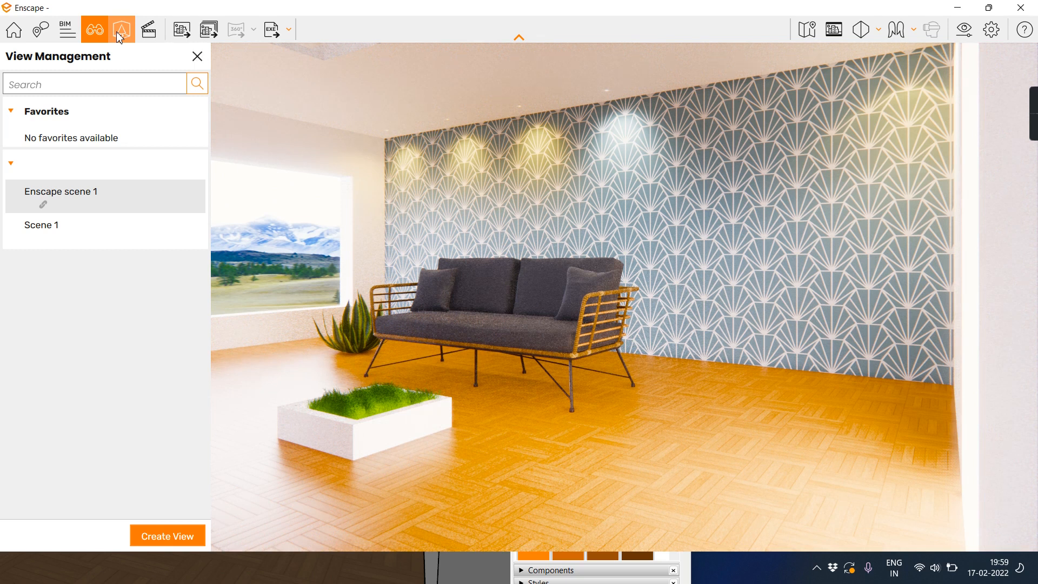
# Return to SketchUp, place an Enscape sphere light on the floor beside the sofa and set its luminous intensity to 4,925 cd.
pyautogui.moveTo(232, 11)
pyautogui.mouseDown()
pyautogui.moveTo(341, 93)
pyautogui.moveTo(417, 116)
pyautogui.mouseUp()
pyautogui.click(323, 61)
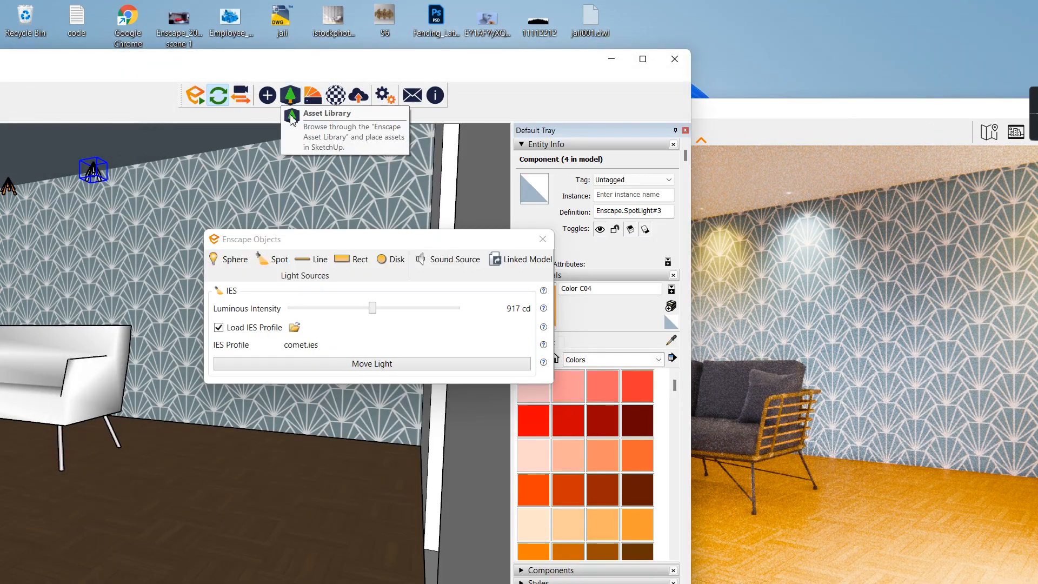
pyautogui.click(225, 262)
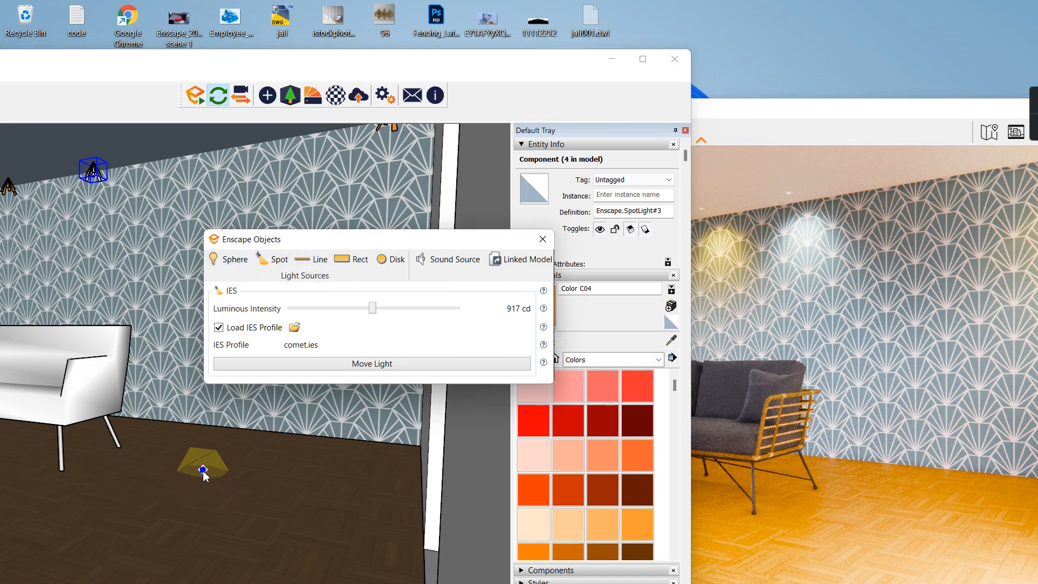
pyautogui.click(203, 474)
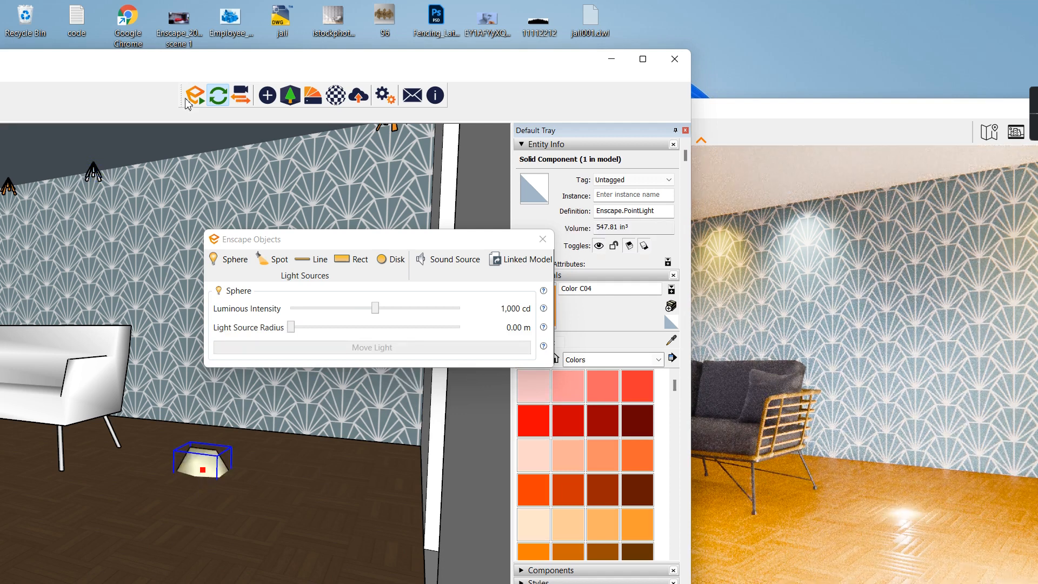
pyautogui.moveTo(265, 69); pyautogui.dragTo(331, 71)
pyautogui.moveTo(377, 309); pyautogui.dragTo(395, 310)
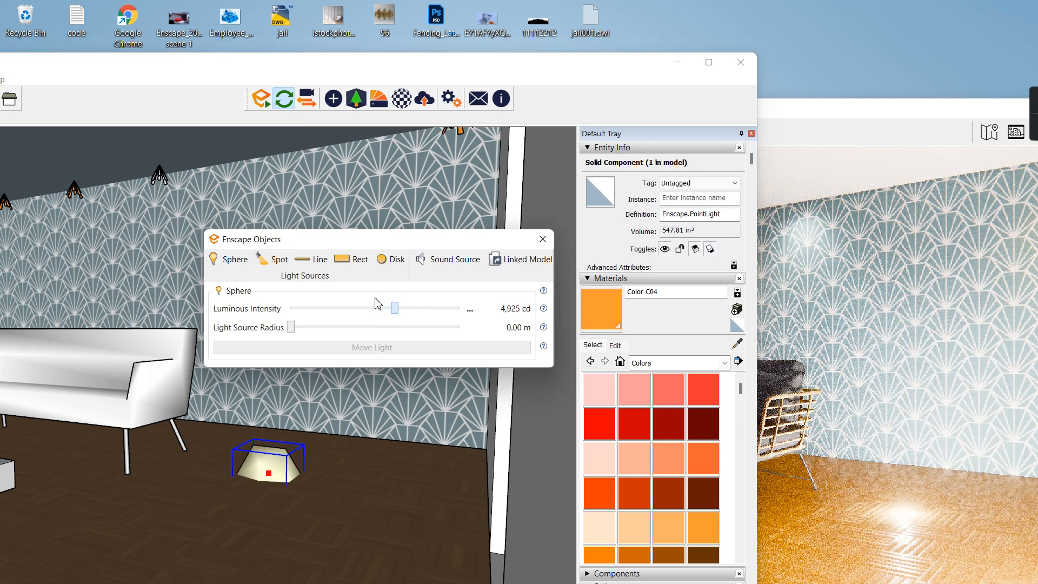
# Draw a circle on the floor between the sofa and the sphere light and push/pull it up into a short cylinder.
pyautogui.moveTo(231, 73); pyautogui.dragTo(370, 70)
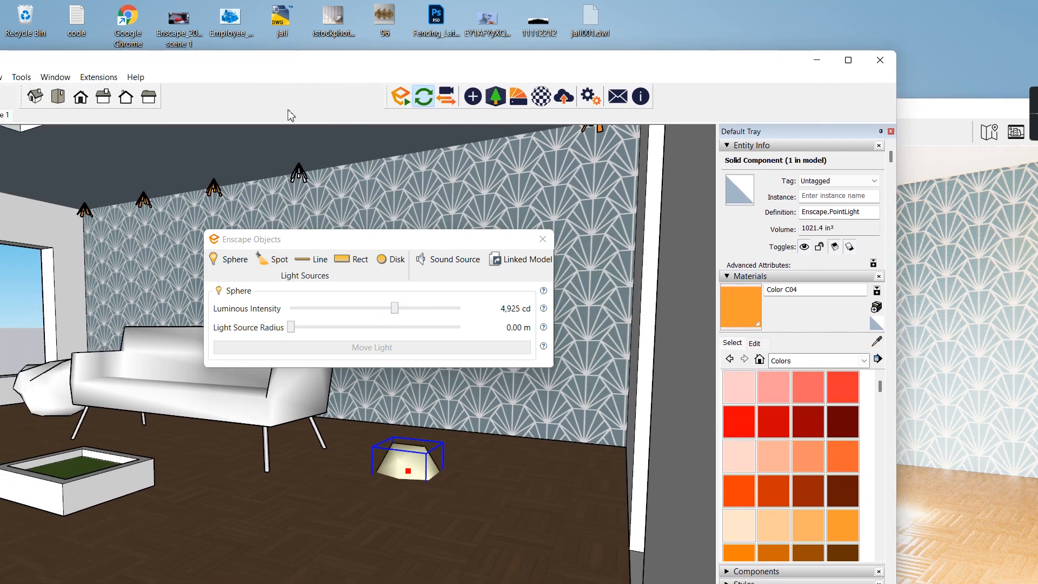
pyautogui.moveTo(120, 67); pyautogui.dragTo(273, 66)
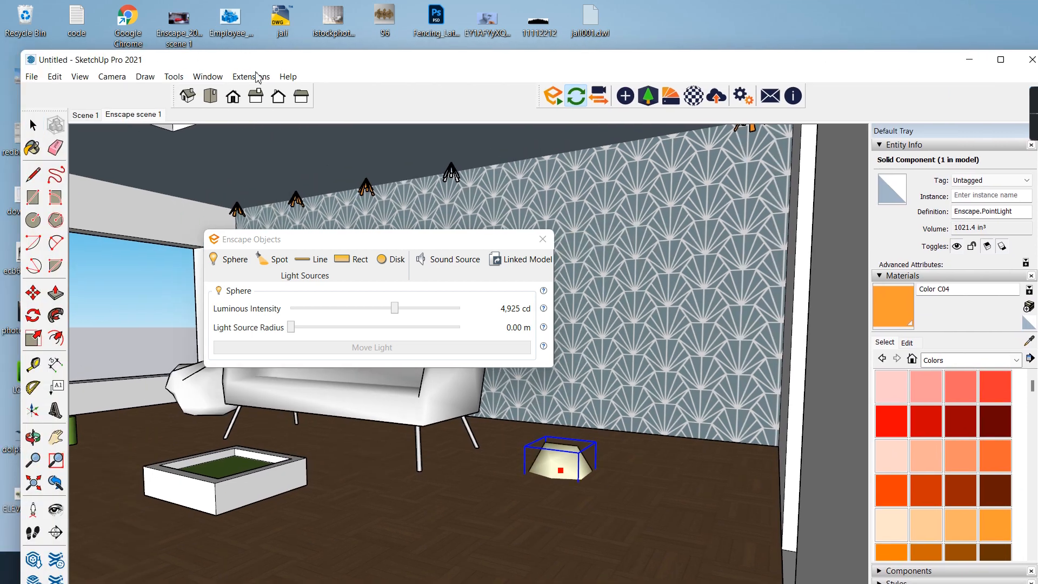
pyautogui.click(33, 220)
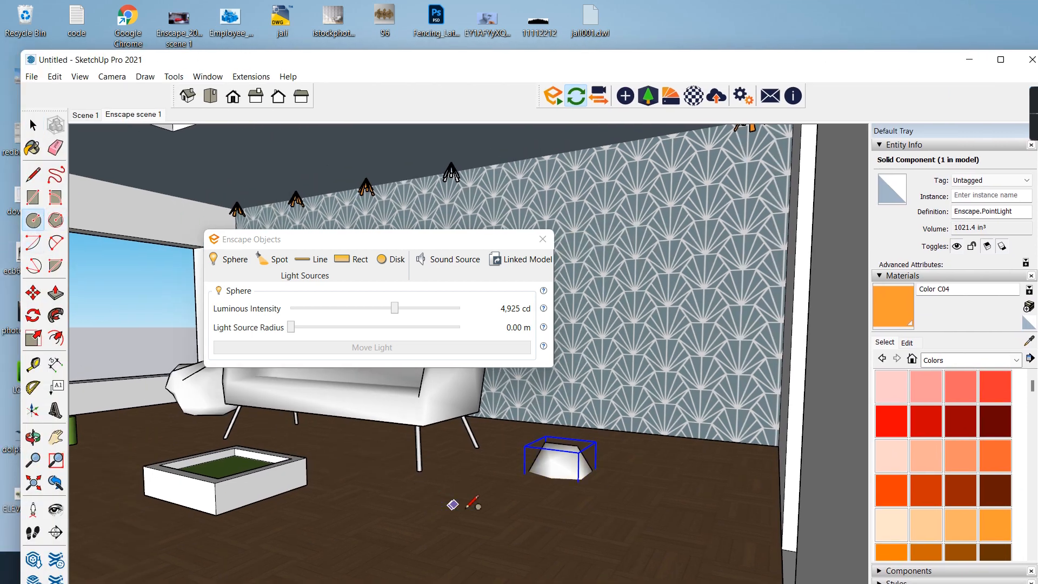
pyautogui.click(479, 499)
pyautogui.press('p')
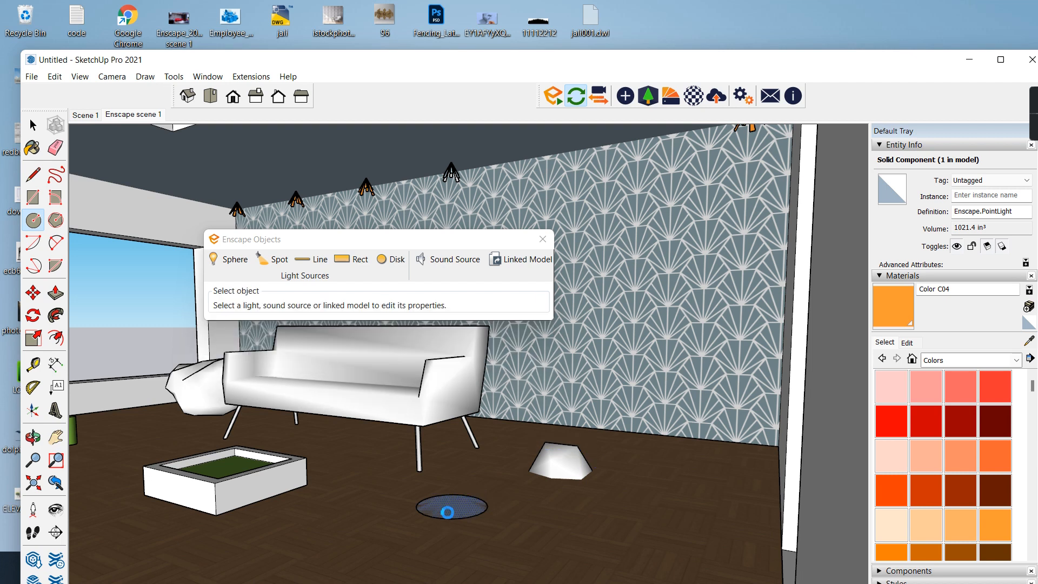
pyautogui.click(441, 503)
pyautogui.click(449, 449)
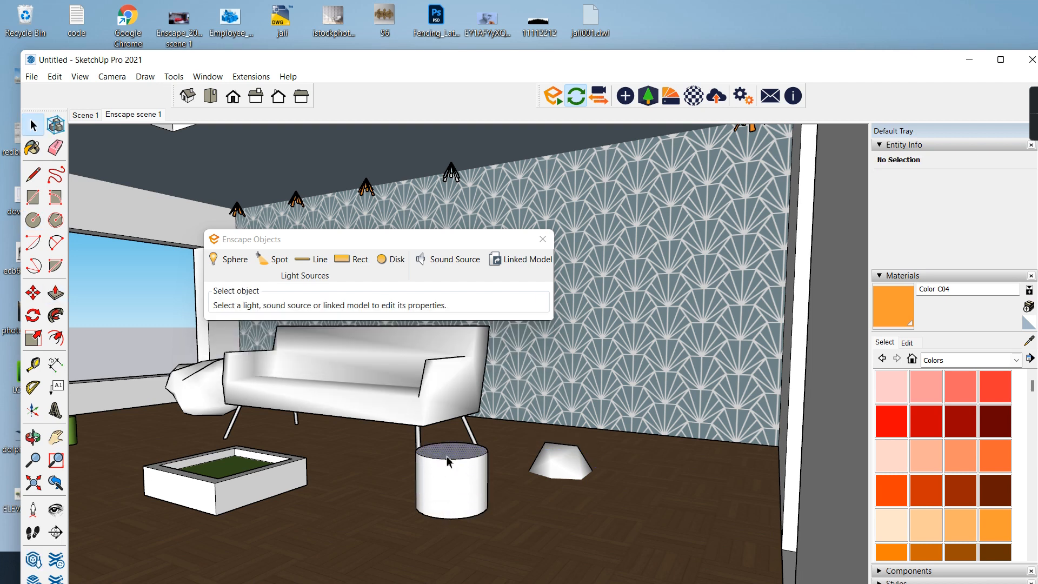
# Scale the cylinder's top face inward about its centre to taper it into a lampshade shape, and select the whole shape.
pyautogui.press('s')
pyautogui.keyDown('ctrl'); pyautogui.moveTo(502, 448); pyautogui.dragTo(483, 449); pyautogui.keyUp('ctrl')
pyautogui.press('space')
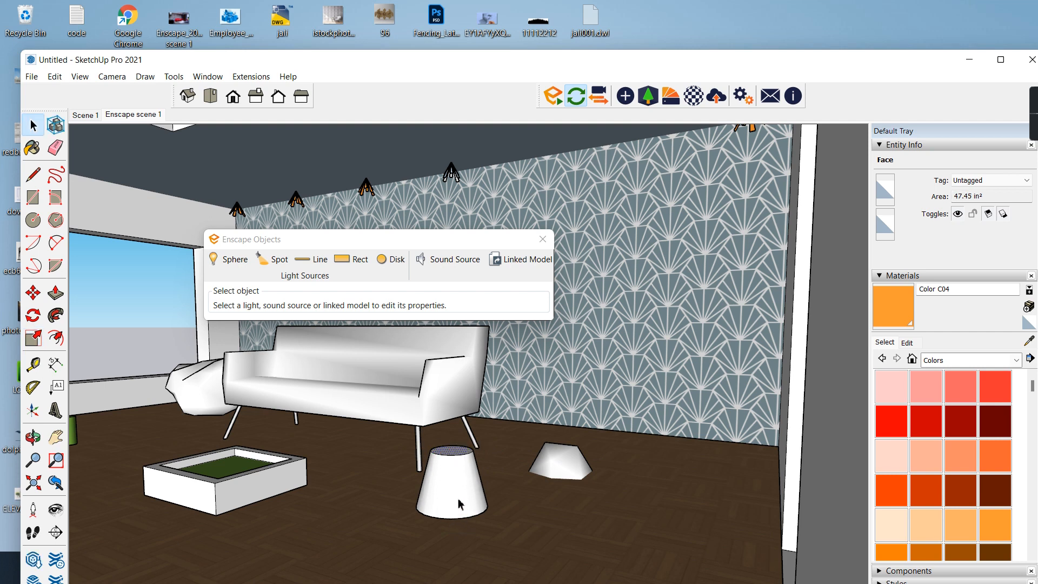
pyautogui.tripleClick(458, 502)
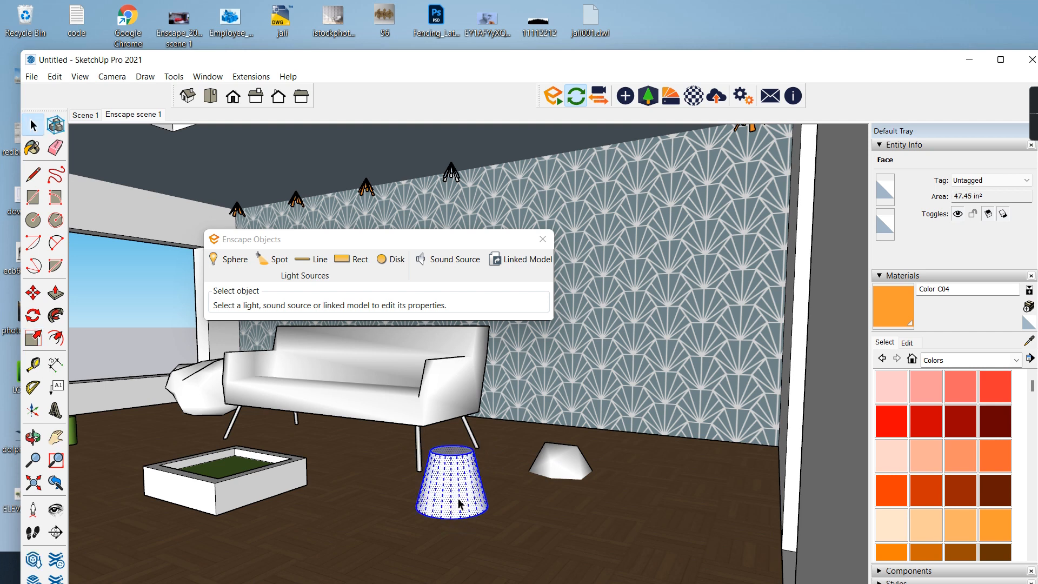
# Move the selected lampshade shape straight up so it hangs above the floor beside the sofa.
pyautogui.press('m')
pyautogui.click(655, 427)
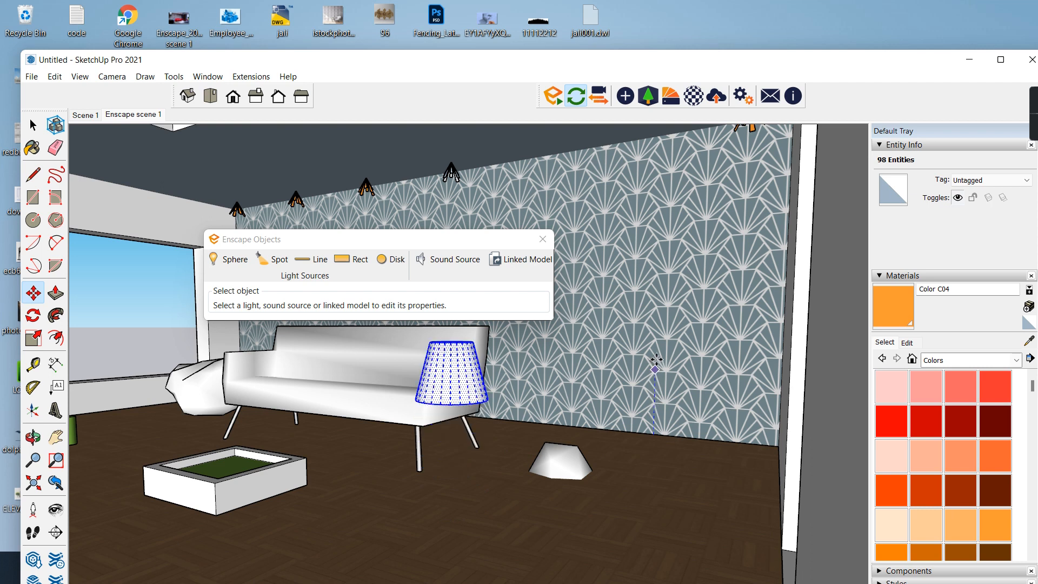
pyautogui.scroll(3, 451, 305)
pyautogui.moveTo(451, 305)
pyautogui.mouseDown(button='middle')
pyautogui.moveTo(454, 240)
pyautogui.moveTo(444, 306)
pyautogui.mouseUp(button='middle')
pyautogui.scroll(3, 453, 322)
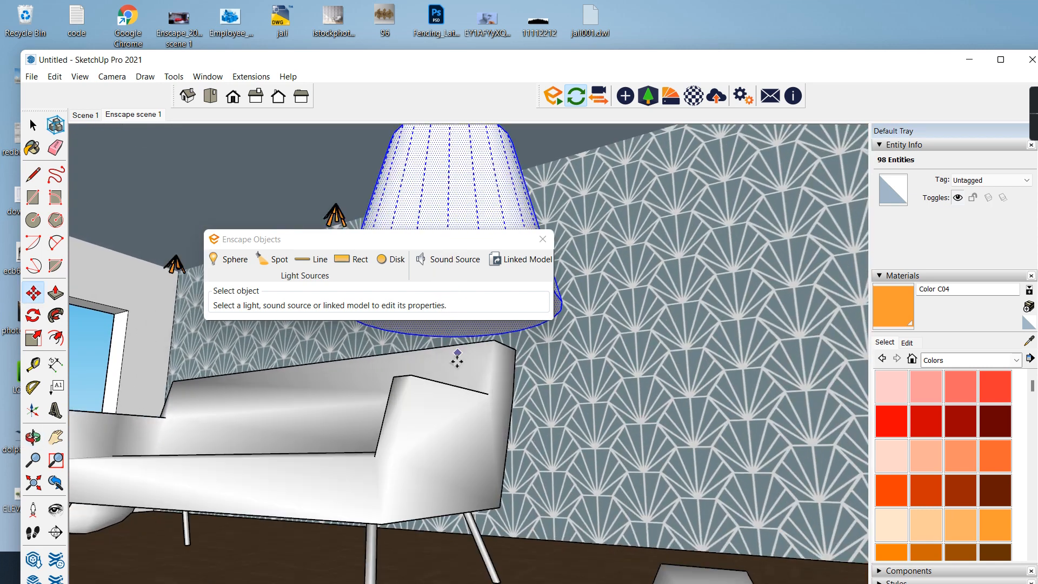
pyautogui.moveTo(453, 388); pyautogui.dragTo(449, 384, button='middle')
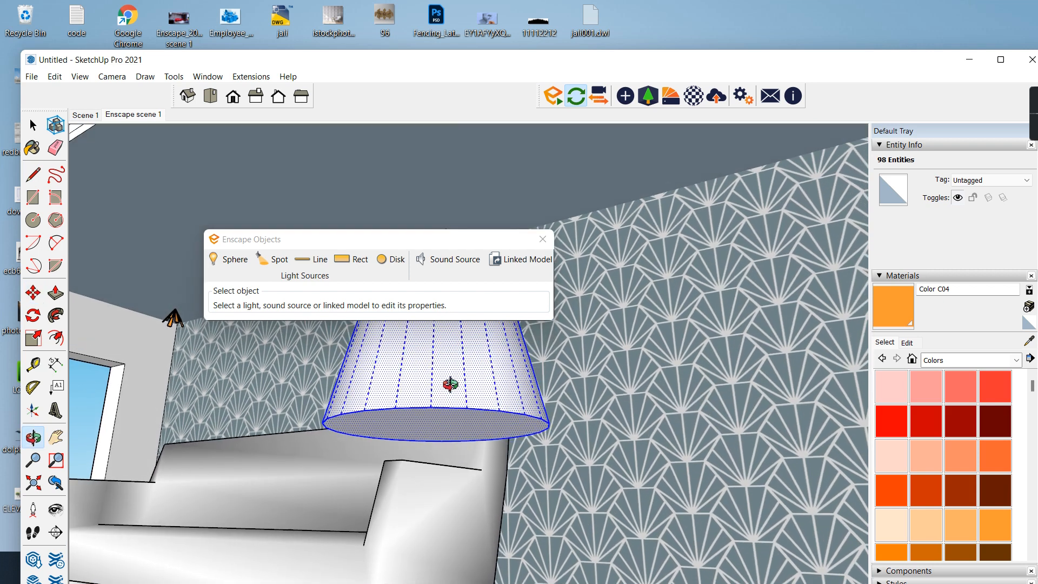
# Offset the lampshade's bottom edge inward and push/pull the inner circle down into a cylindrical lamp stand.
pyautogui.press('f')
pyautogui.click(453, 423)
pyautogui.click(453, 425)
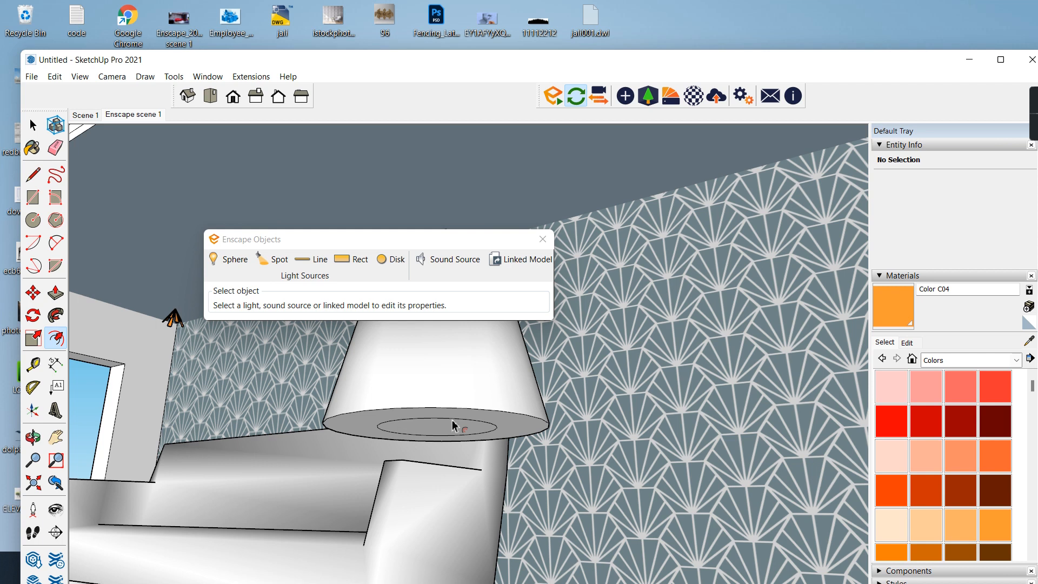
pyautogui.press('p')
pyautogui.moveTo(453, 425); pyautogui.dragTo(488, 576)
pyautogui.keyDown('shift'); pyautogui.moveTo(522, 522); pyautogui.dragTo(502, 475, button='middle'); pyautogui.keyUp('shift')
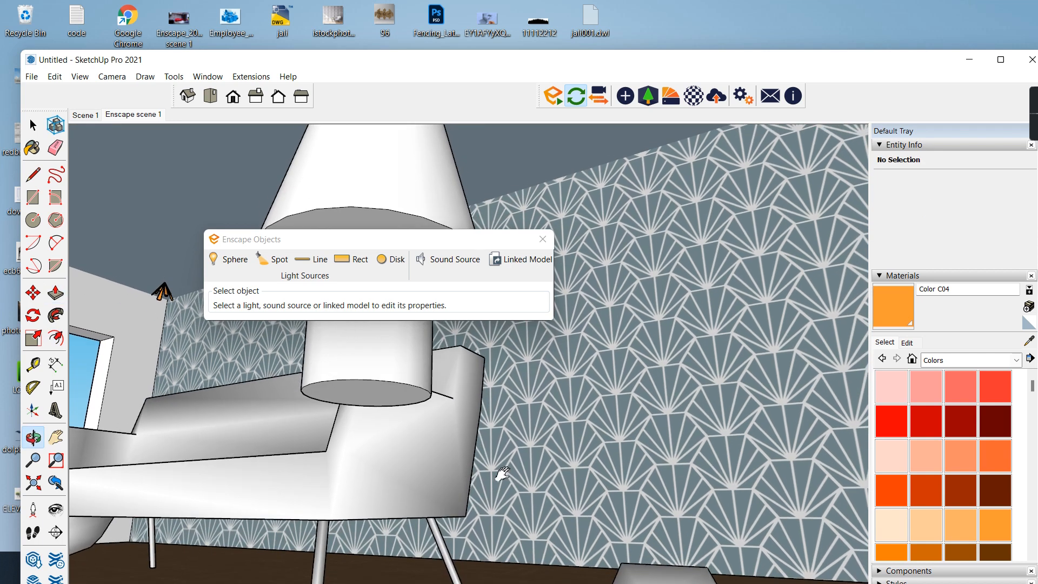
pyautogui.scroll(-2, 486, 477)
pyautogui.moveTo(426, 436); pyautogui.dragTo(741, 562)
# Select the sphere light on the floor and look at its intensity and radius settings.
pyautogui.press('space')
pyautogui.click(604, 550)
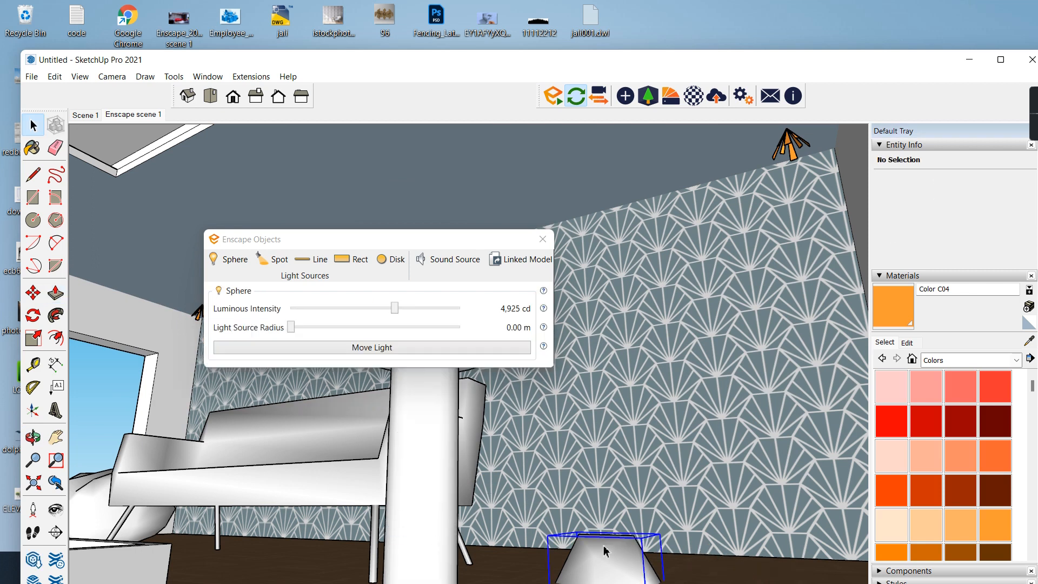
pyautogui.scroll(-1, 603, 546)
pyautogui.moveTo(588, 526); pyautogui.dragTo(575, 520, button='middle')
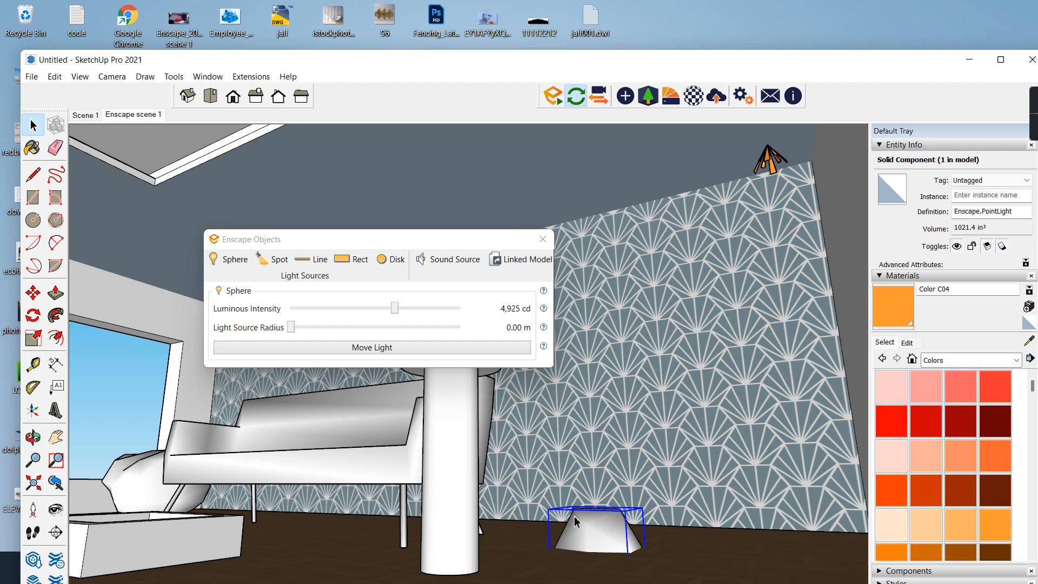
pyautogui.click(397, 313)
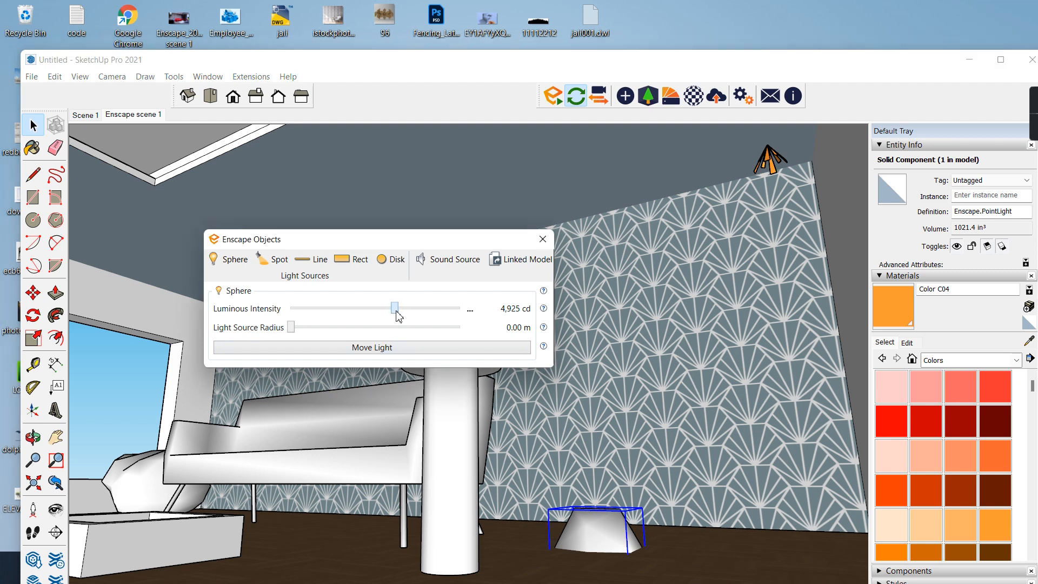
# Select the lampshade's side and top faces and paint them with the pink material Color A02.
pyautogui.moveTo(425, 235); pyautogui.dragTo(407, 430)
pyautogui.click(455, 314)
pyautogui.moveTo(456, 314); pyautogui.dragTo(378, 482, button='middle')
pyautogui.keyDown('shift'); pyautogui.click(450, 304); pyautogui.keyUp('shift')
pyautogui.click(460, 336)
pyautogui.click(449, 306)
pyautogui.keyDown('shift'); pyautogui.click(448, 307); pyautogui.keyUp('shift')
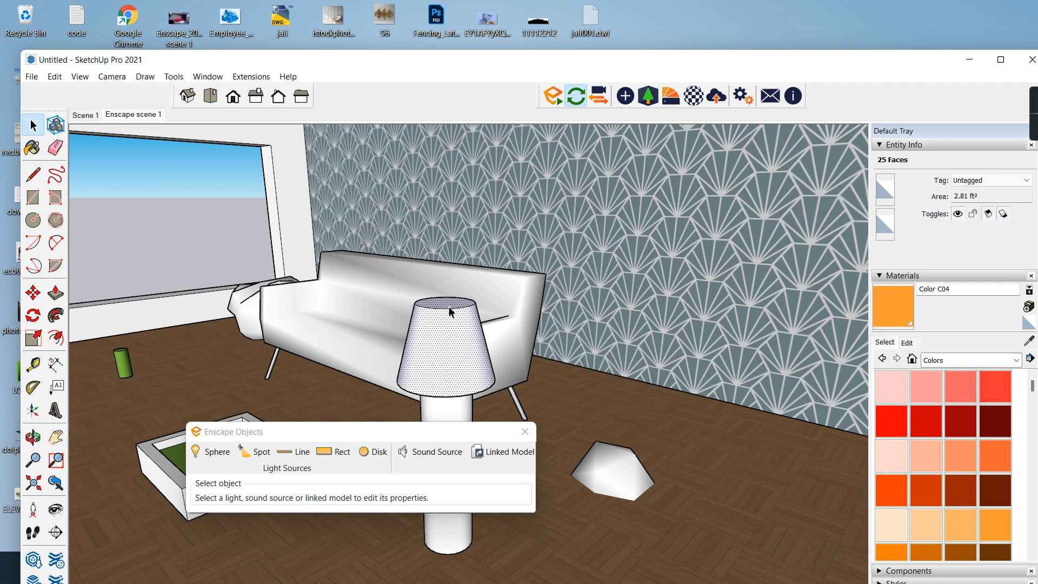
pyautogui.click(926, 393)
pyautogui.click(464, 341)
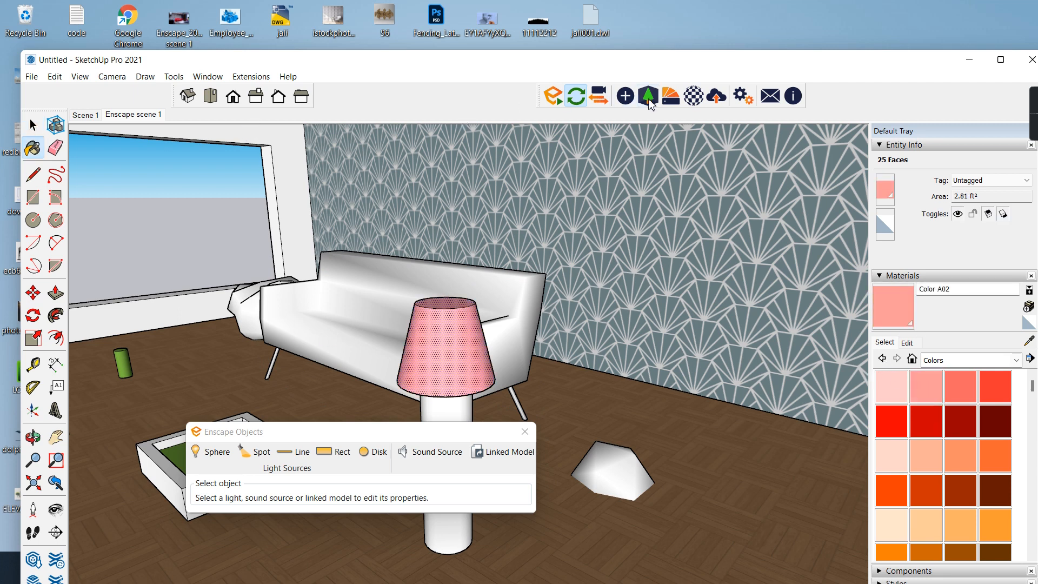
# Open Color A02 in the Enscape Material Editor and set its transparency type to Transmittance.
pyautogui.click(696, 99)
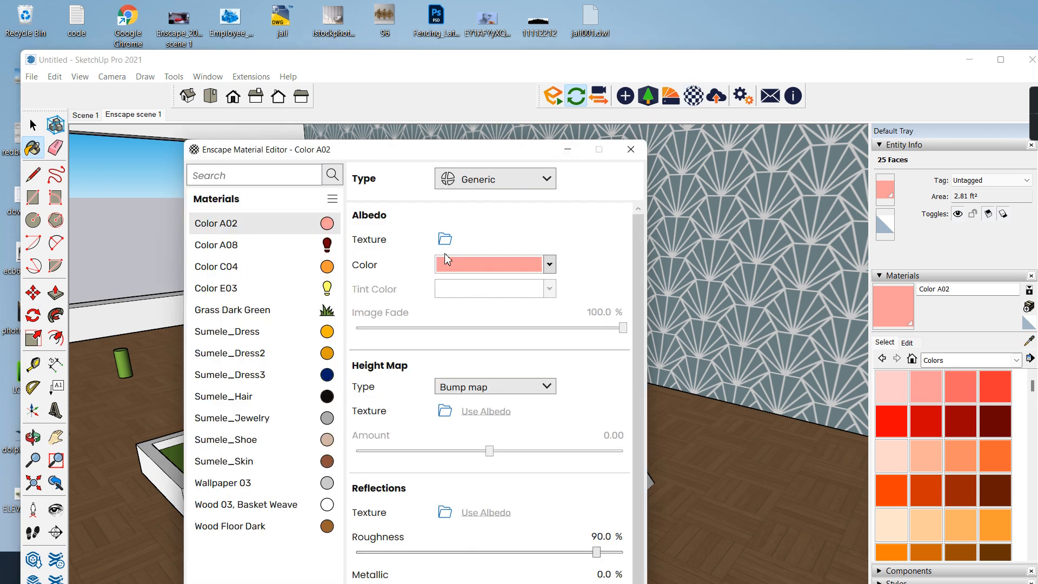
pyautogui.moveTo(399, 153); pyautogui.dragTo(329, 64)
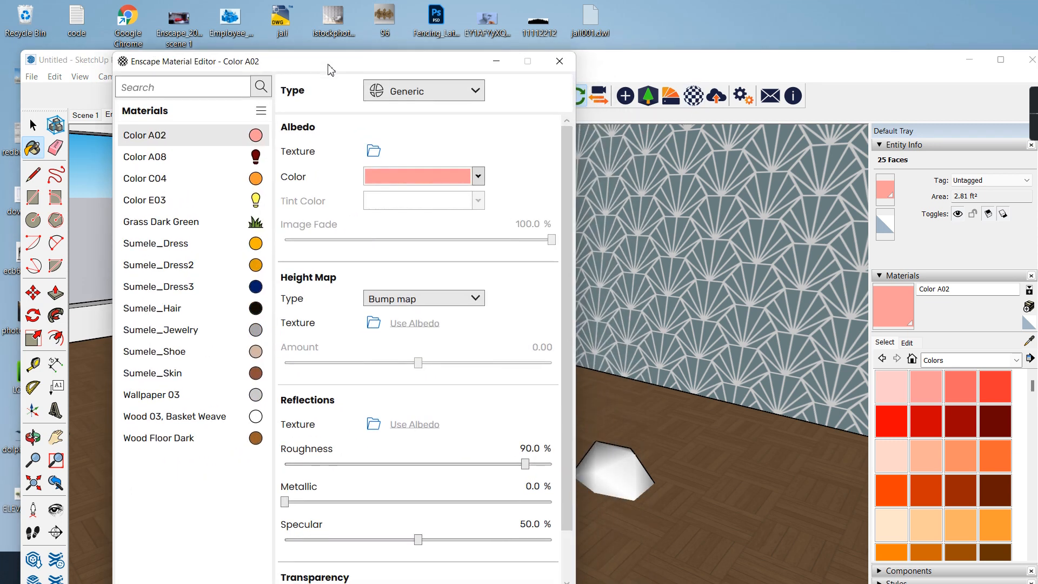
pyautogui.scroll(-1, 489, 367)
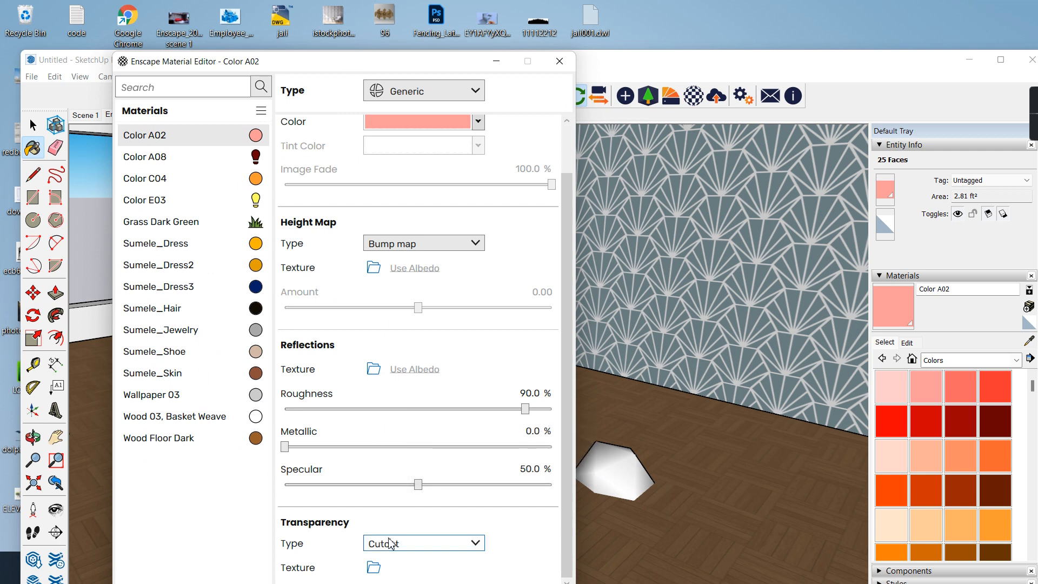
pyautogui.click(397, 548)
pyautogui.click(427, 565)
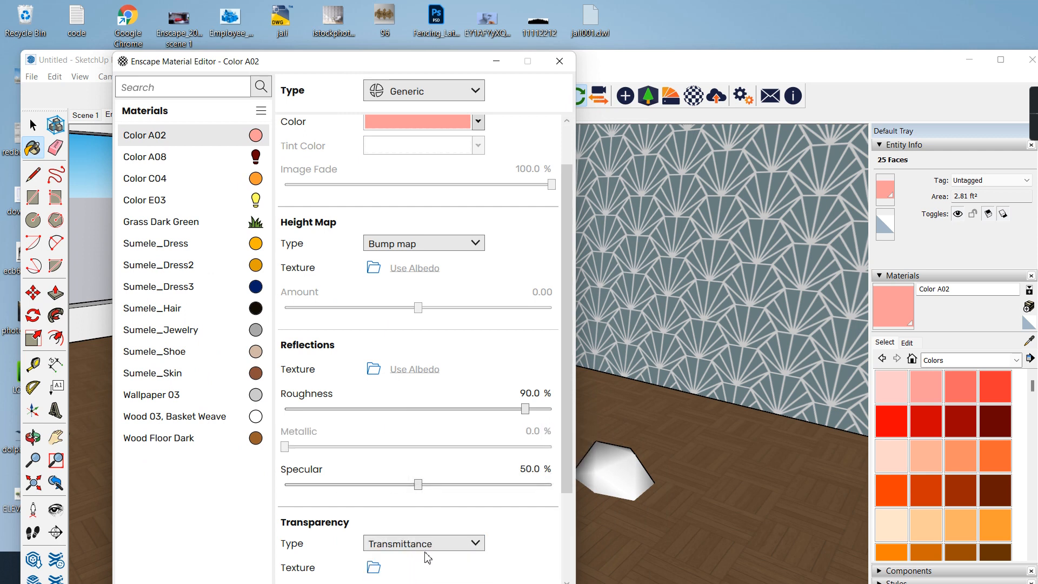
# Give Color A02 frosted glass, 73.1 % opacity and a refractive index of 1.58, and close the material editor.
pyautogui.moveTo(371, 68); pyautogui.dragTo(336, 18)
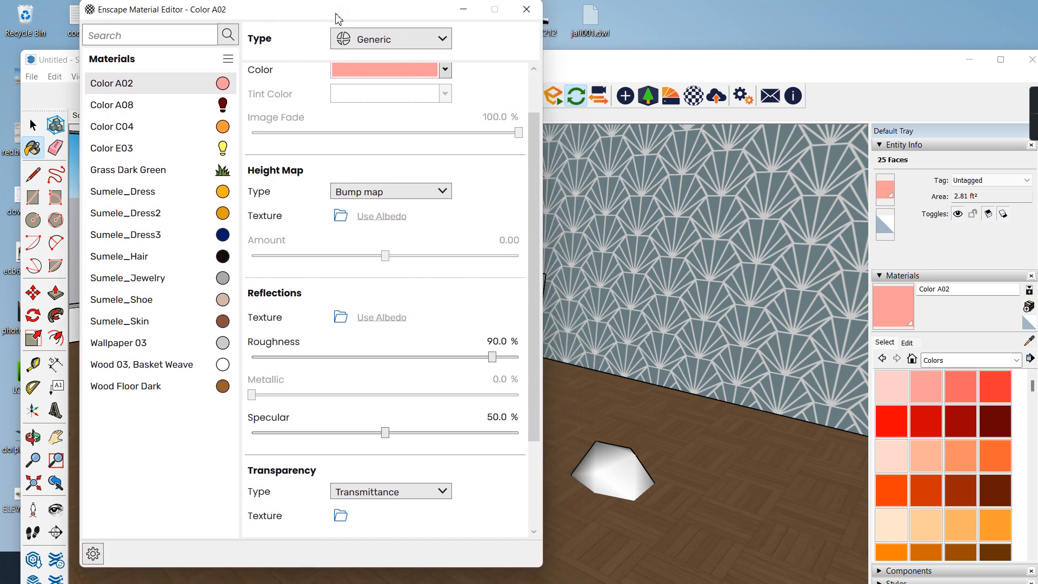
pyautogui.scroll(-3, 524, 455)
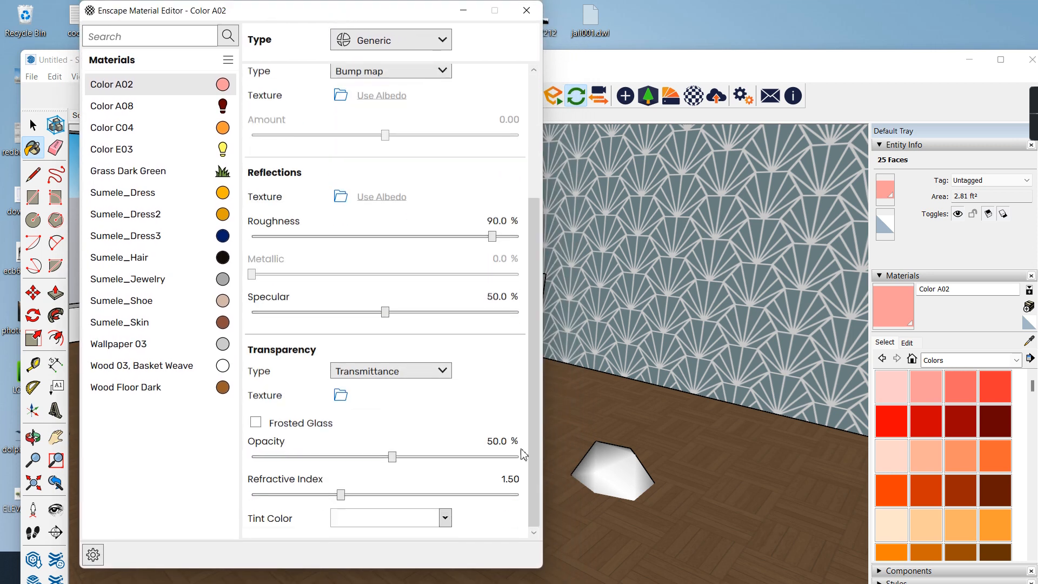
pyautogui.moveTo(400, 462); pyautogui.dragTo(438, 463)
pyautogui.moveTo(298, 12); pyautogui.dragTo(121, 12)
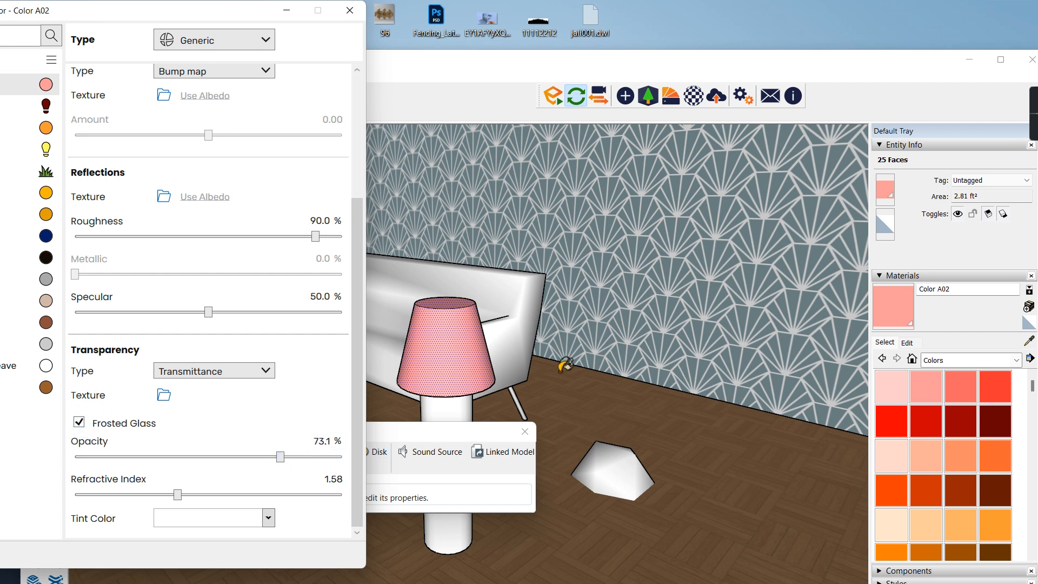
pyautogui.click(350, 11)
# Move the sphere light from the floor into the pink lampshade on top of the stand.
pyautogui.moveTo(535, 54)
pyautogui.mouseDown()
pyautogui.moveTo(100, 78)
pyautogui.moveTo(493, 79)
pyautogui.moveTo(527, 68)
pyautogui.mouseUp()
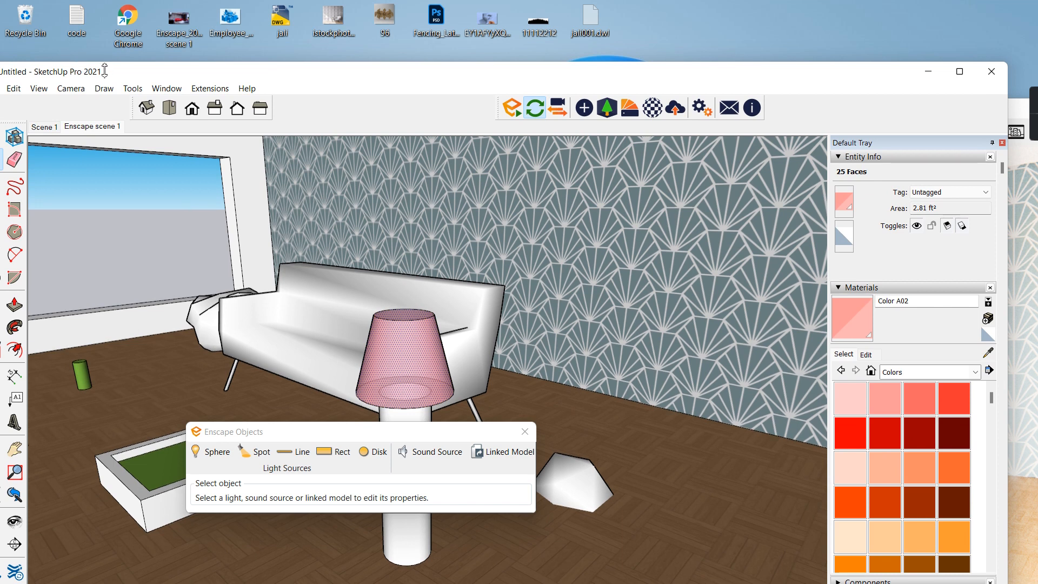
pyautogui.moveTo(145, 73); pyautogui.dragTo(189, 74)
pyautogui.click(35, 138)
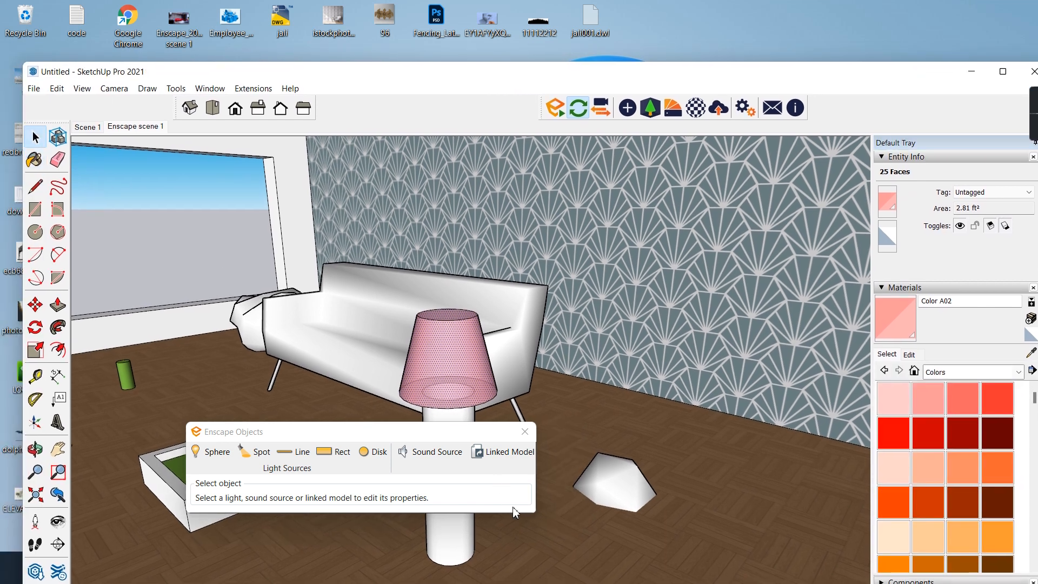
pyautogui.click(611, 485)
pyautogui.press('m')
pyautogui.click(612, 486)
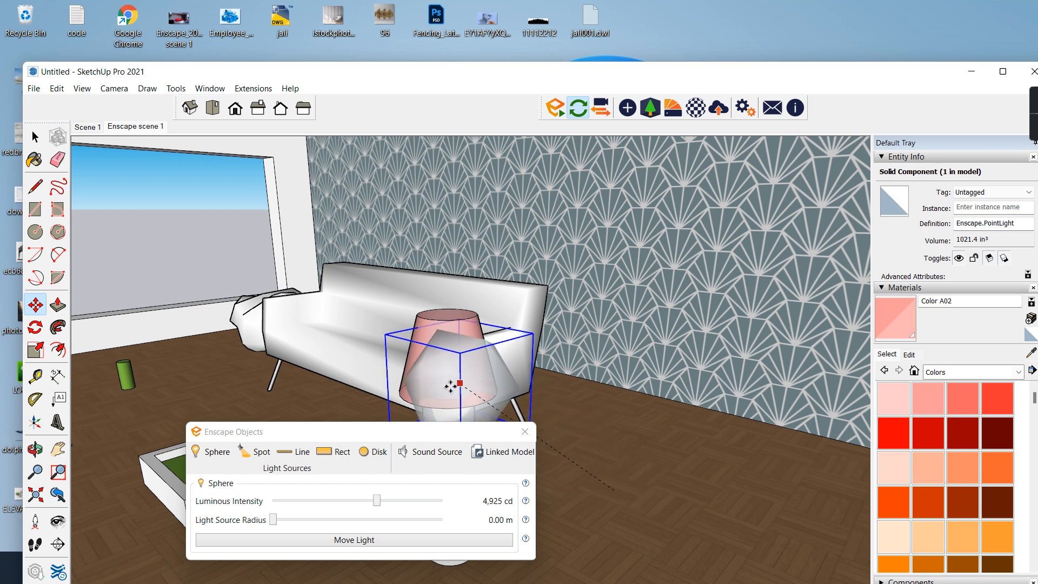
pyautogui.moveTo(455, 345); pyautogui.dragTo(648, 270, button='middle')
pyautogui.press('m')
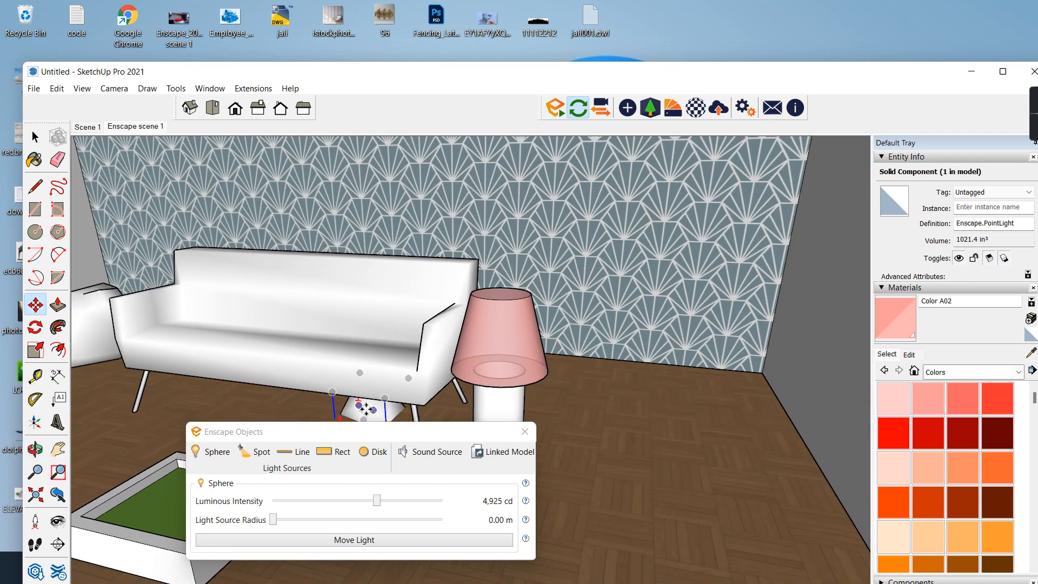
pyautogui.click(504, 389)
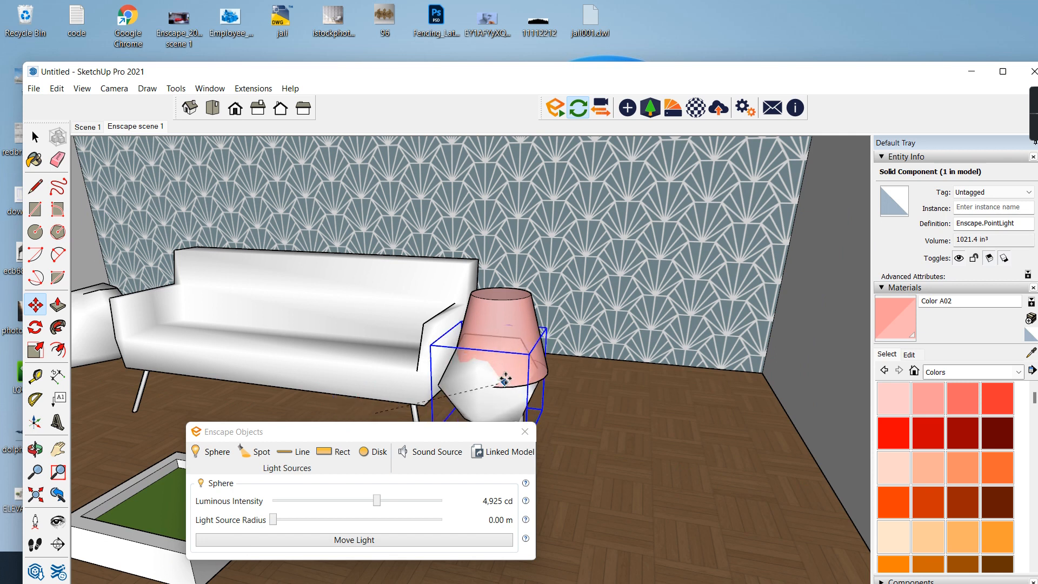
# Reduce the sphere light's luminous intensity to 838 cd and scale the light down to fit inside the lampshade.
pyautogui.moveTo(530, 373); pyautogui.dragTo(470, 331, button='middle')
pyautogui.press('s')
pyautogui.click(283, 520)
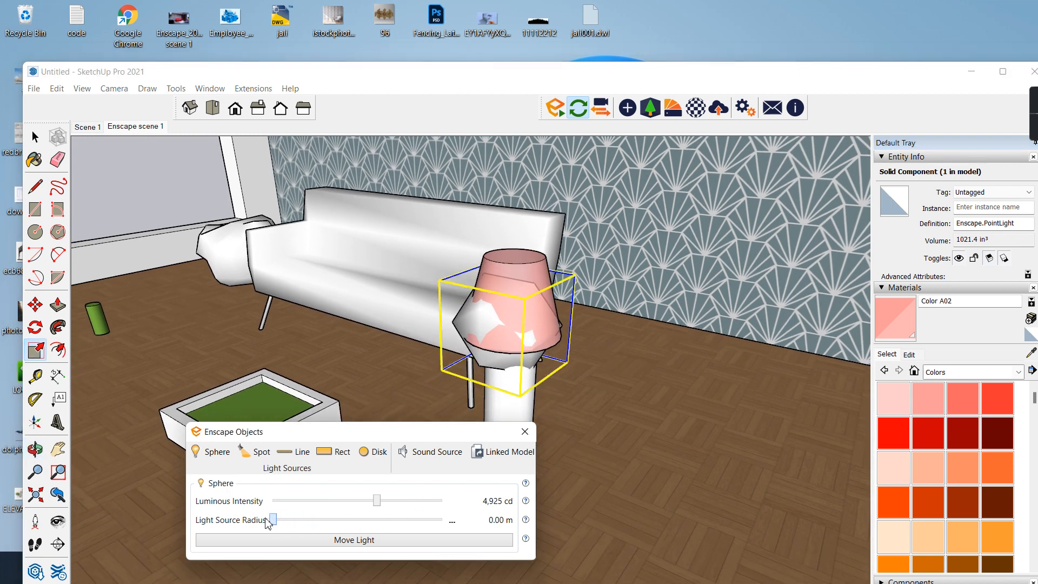
pyautogui.moveTo(380, 426); pyautogui.dragTo(348, 421)
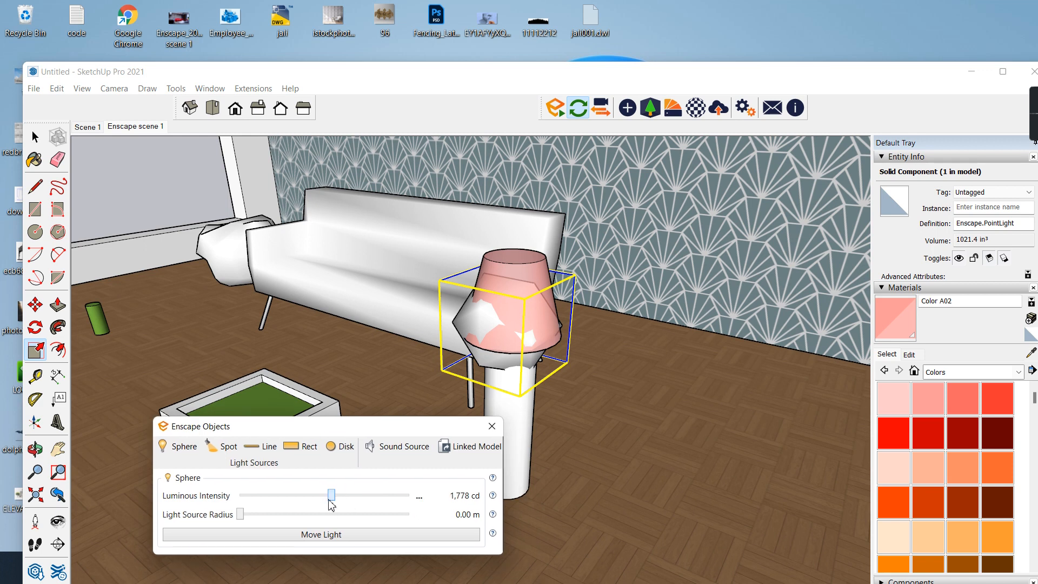
pyautogui.moveTo(331, 504); pyautogui.dragTo(322, 500)
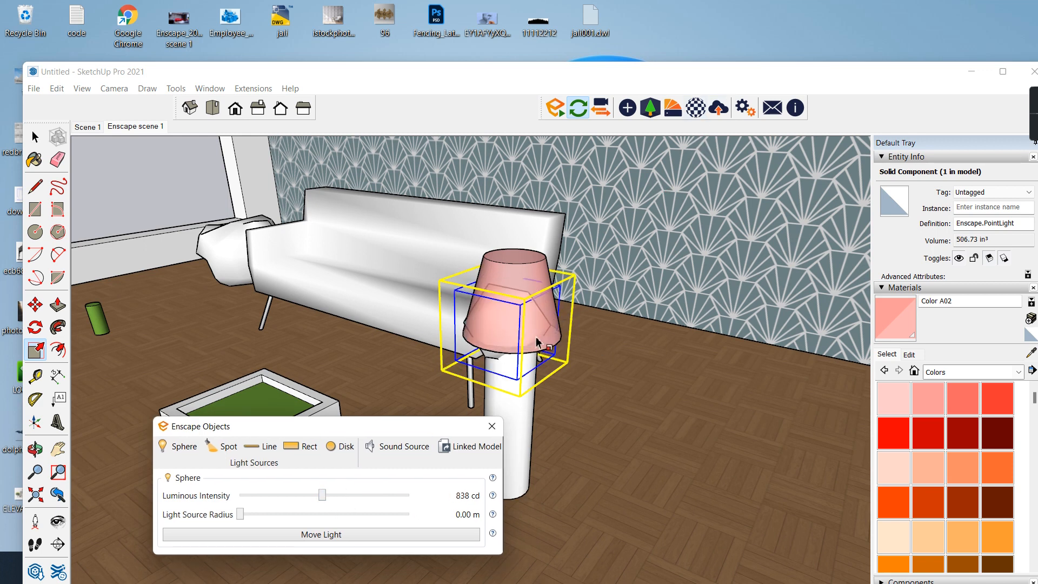
# Switch to the Enscape render and examine the lit lamp and the room from closer and farther viewpoints.
pyautogui.moveTo(722, 76); pyautogui.dragTo(352, 87)
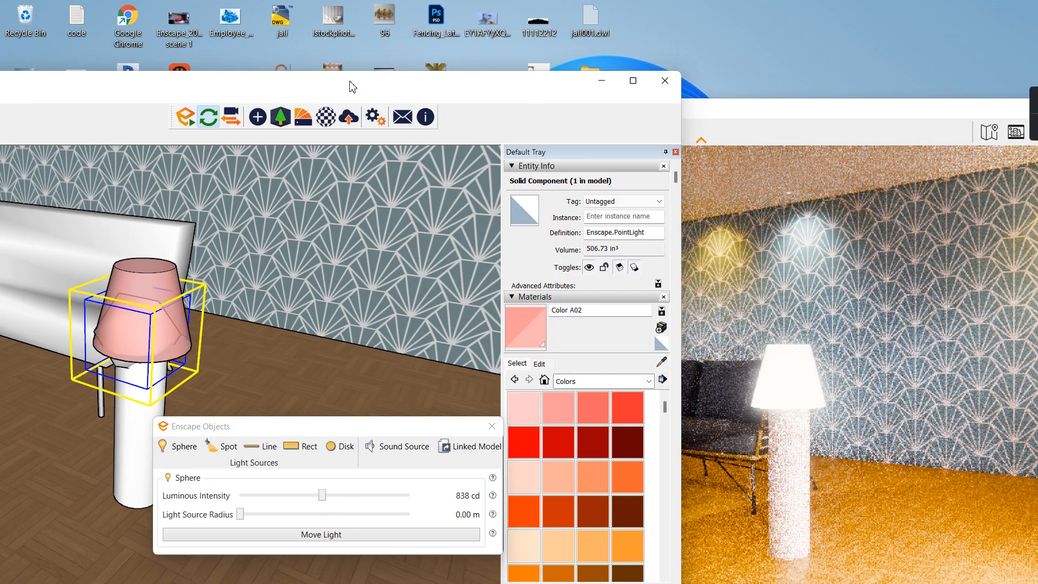
pyautogui.click(773, 109)
pyautogui.moveTo(774, 321); pyautogui.dragTo(750, 332, button='right')
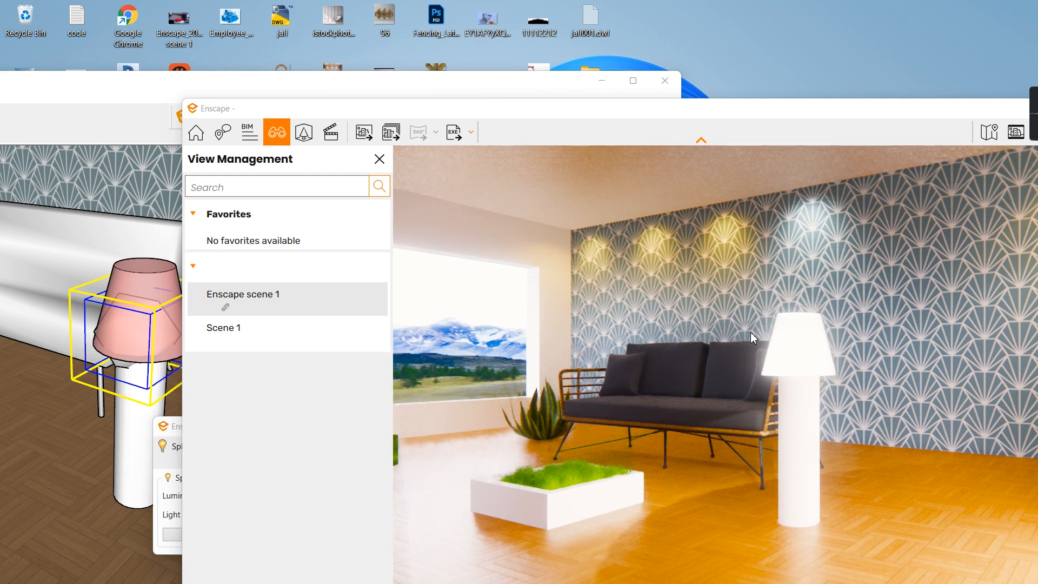
pyautogui.scroll(5, 772, 334)
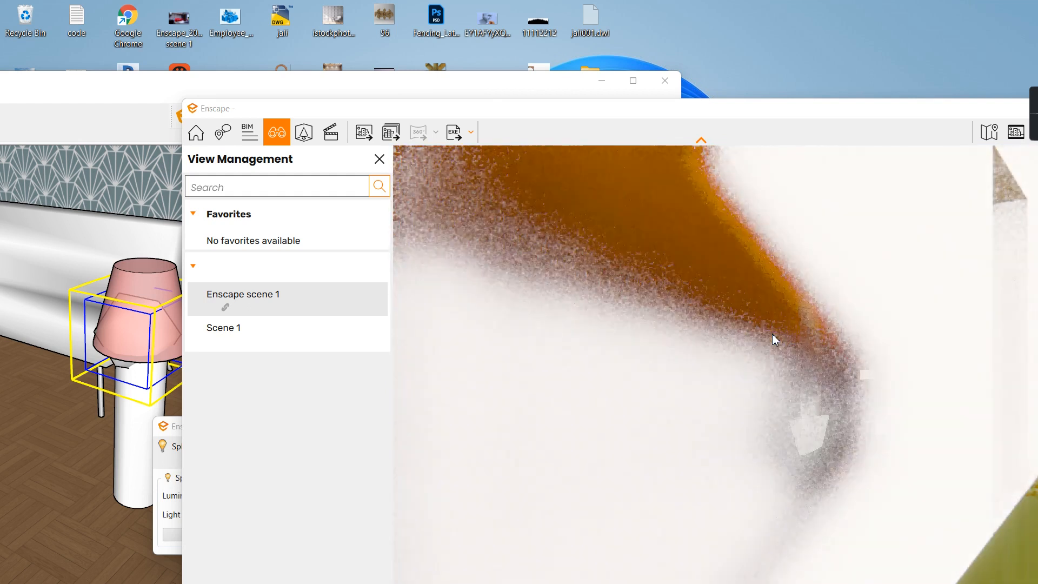
pyautogui.scroll(-4, 772, 344)
pyautogui.press('a')
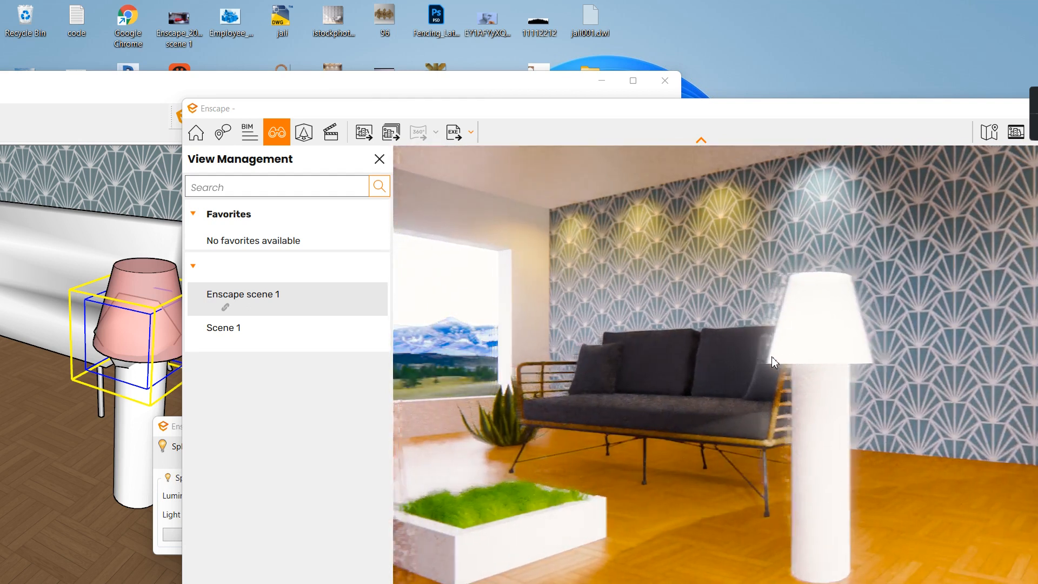
pyautogui.press('s')
pyautogui.press('a')
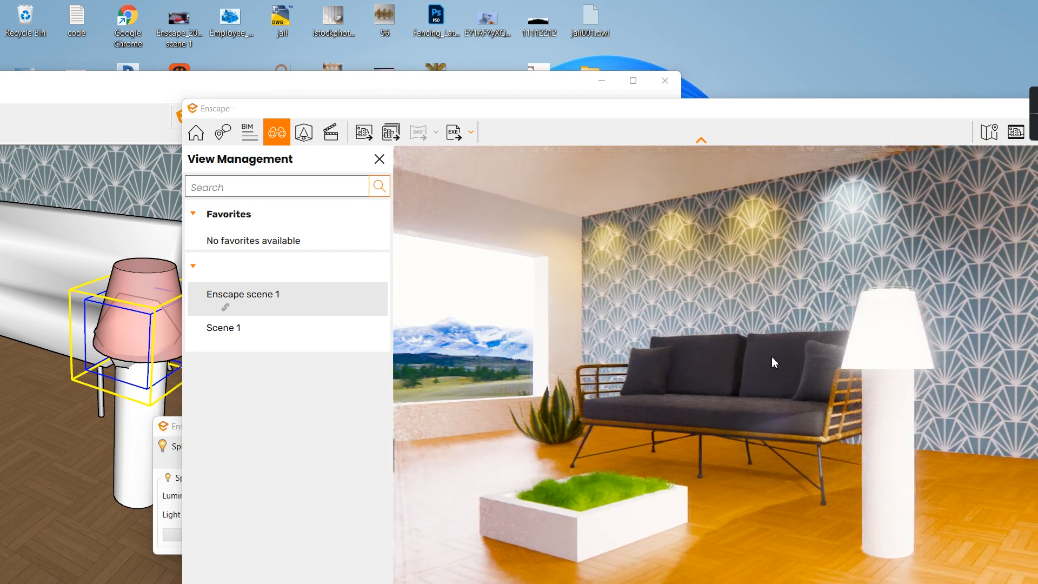
pyautogui.press('s')
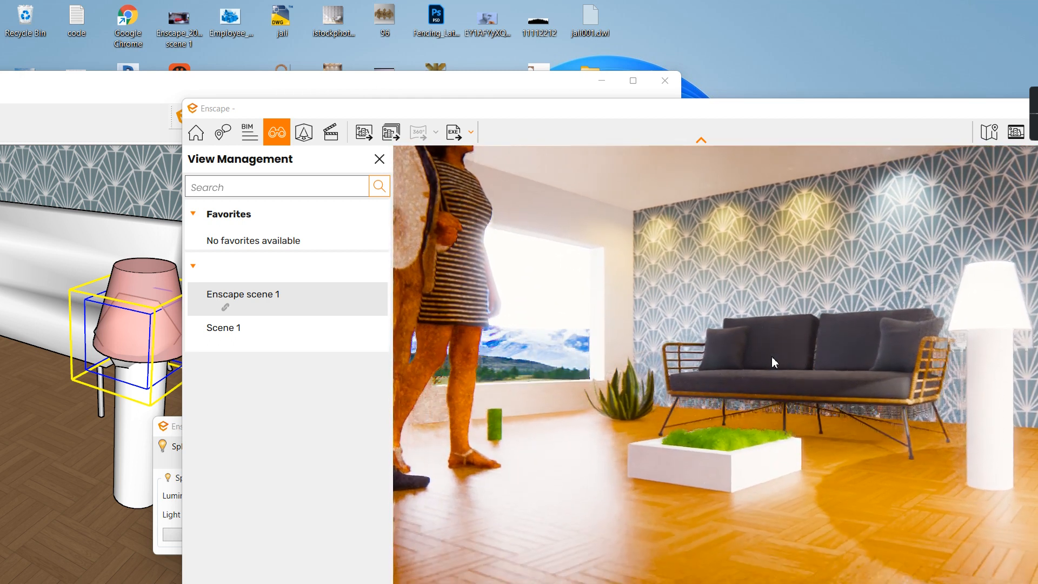
pyautogui.press('q')
pyautogui.press('e')
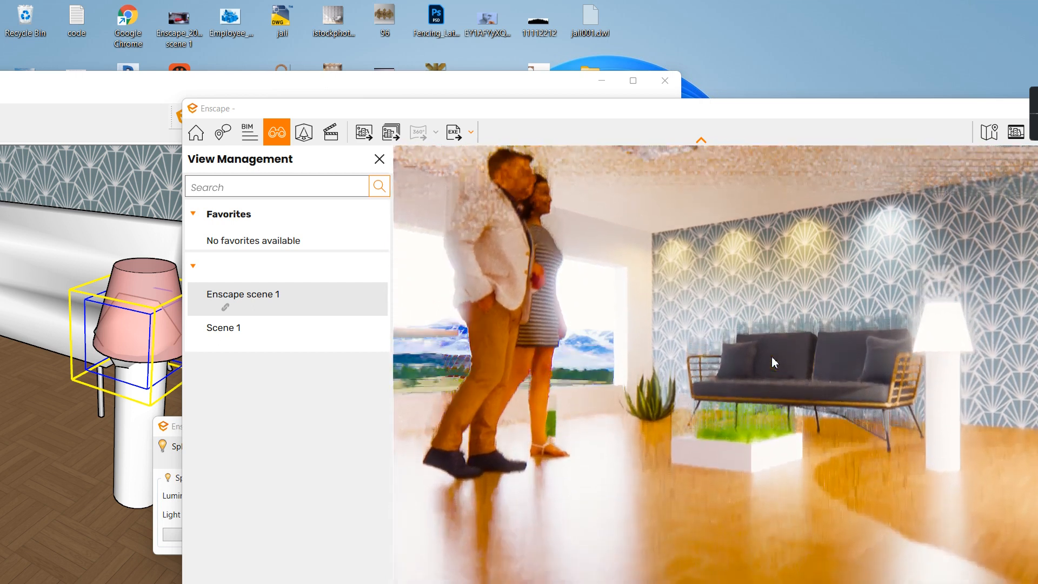
# Switch back to SketchUp, collapse the materials and search the 3D Warehouse components for "lamp".
pyautogui.click(148, 87)
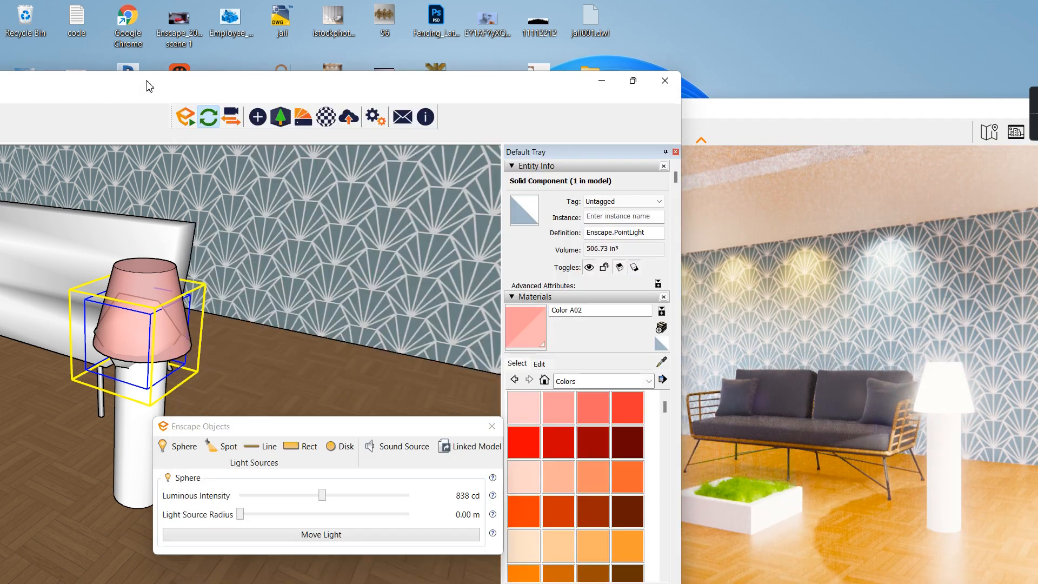
pyautogui.doubleClick(148, 87)
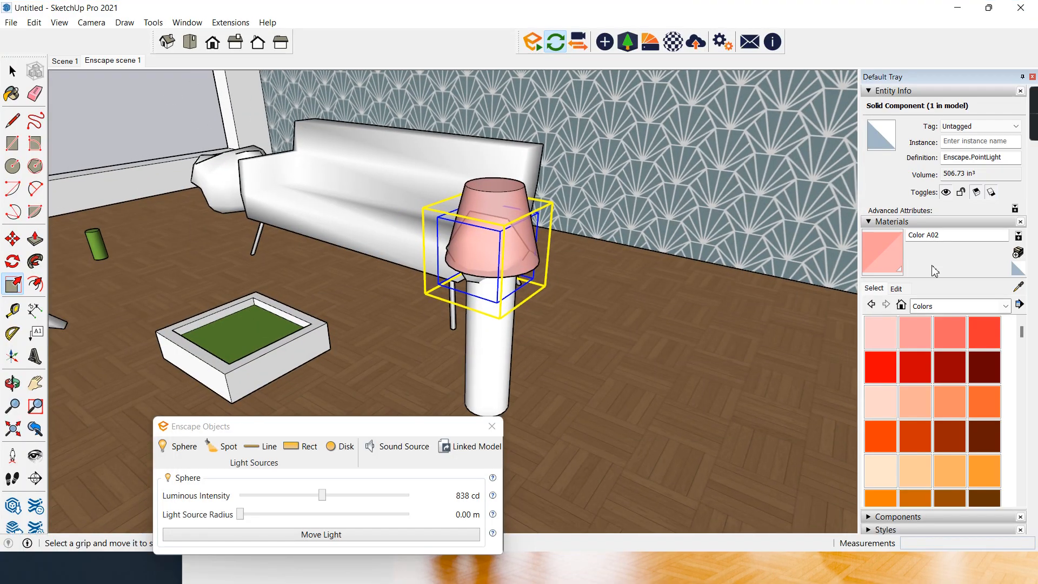
pyautogui.click(893, 222)
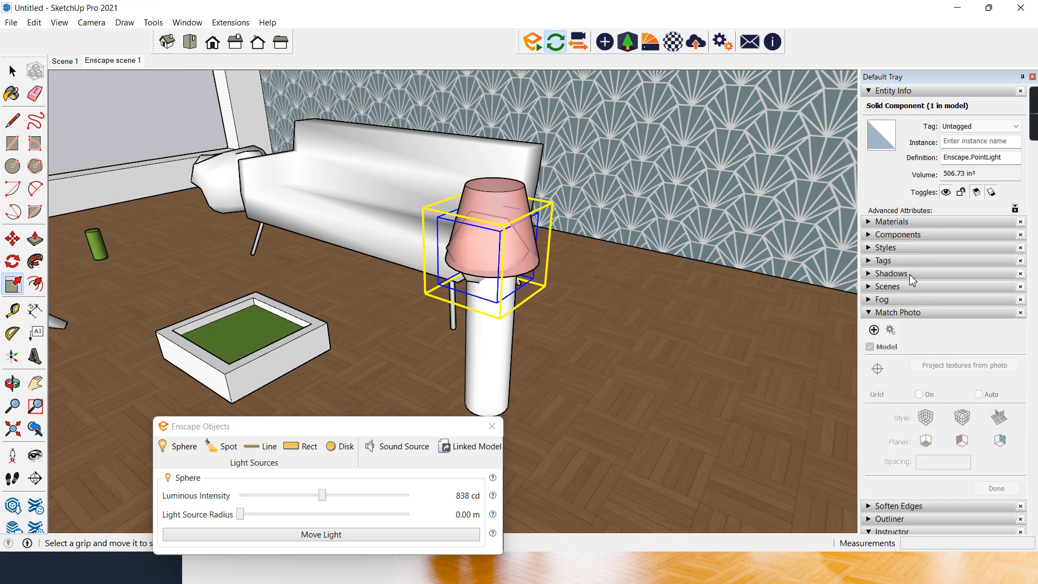
pyautogui.scroll(-3, 889, 306)
pyautogui.scroll(3, 892, 302)
pyautogui.click(870, 234)
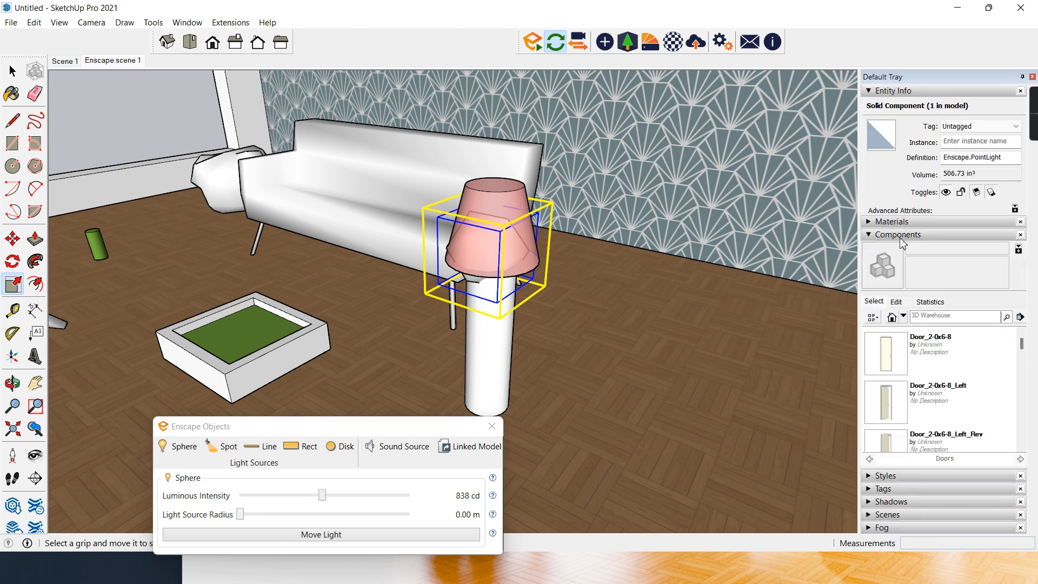
pyautogui.click(942, 319)
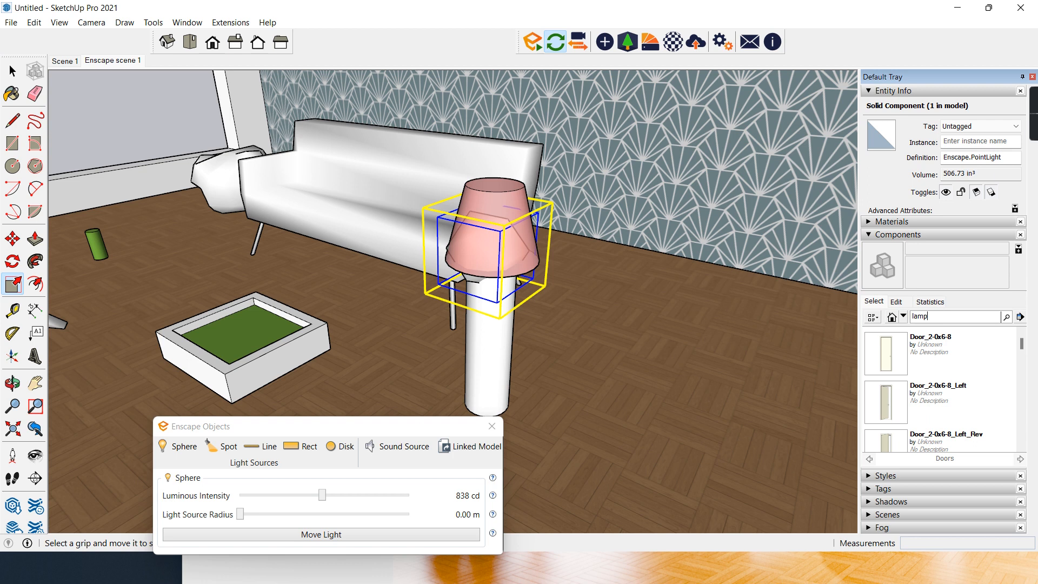
pyautogui.write('lamp')
pyautogui.press('Return')
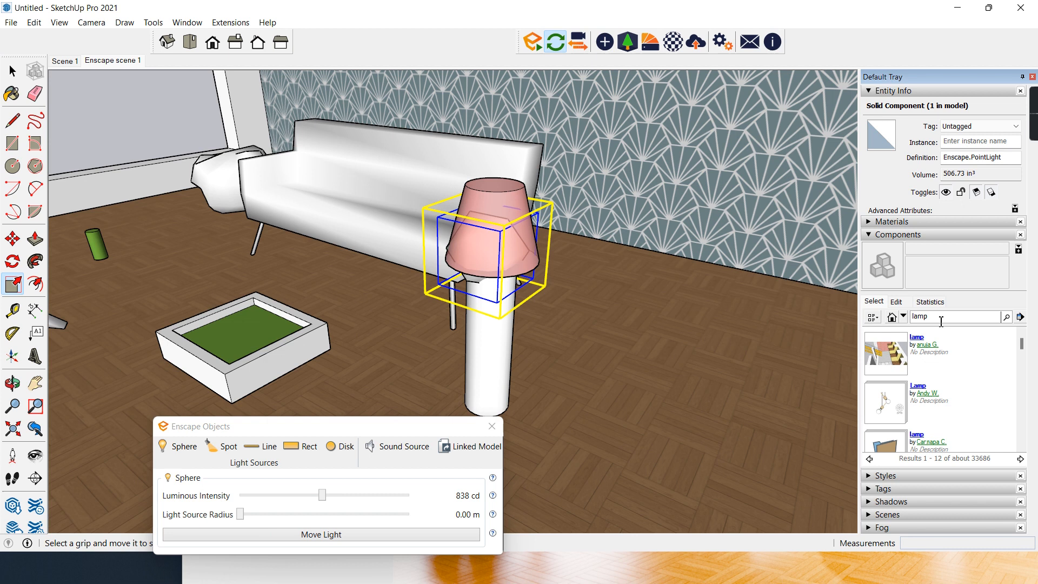
# Pick the light bulb model from the lamp results and place it in the scene.
pyautogui.scroll(-1, 914, 385)
pyautogui.scroll(-2, 903, 378)
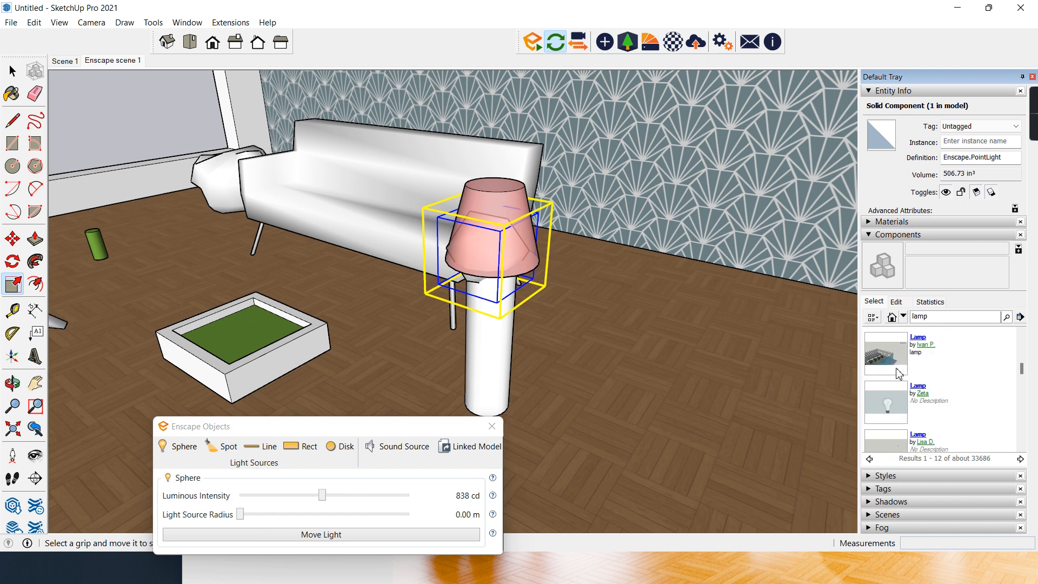
pyautogui.click(890, 406)
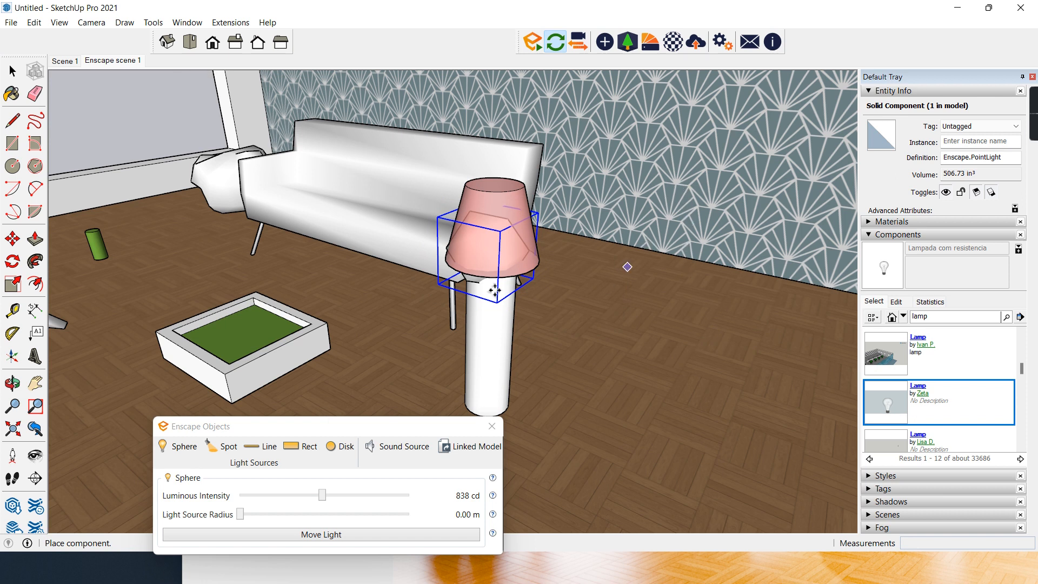
pyautogui.click(333, 334)
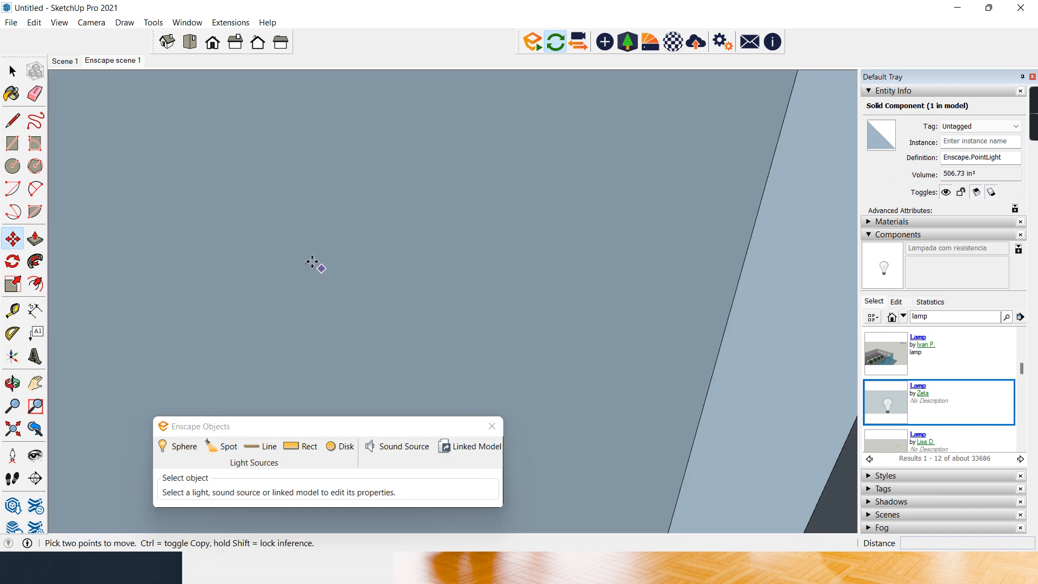
# Find the oversized light bulb outside the building and scale it down uniformly to 0.13.
pyautogui.scroll(-10, 297, 240)
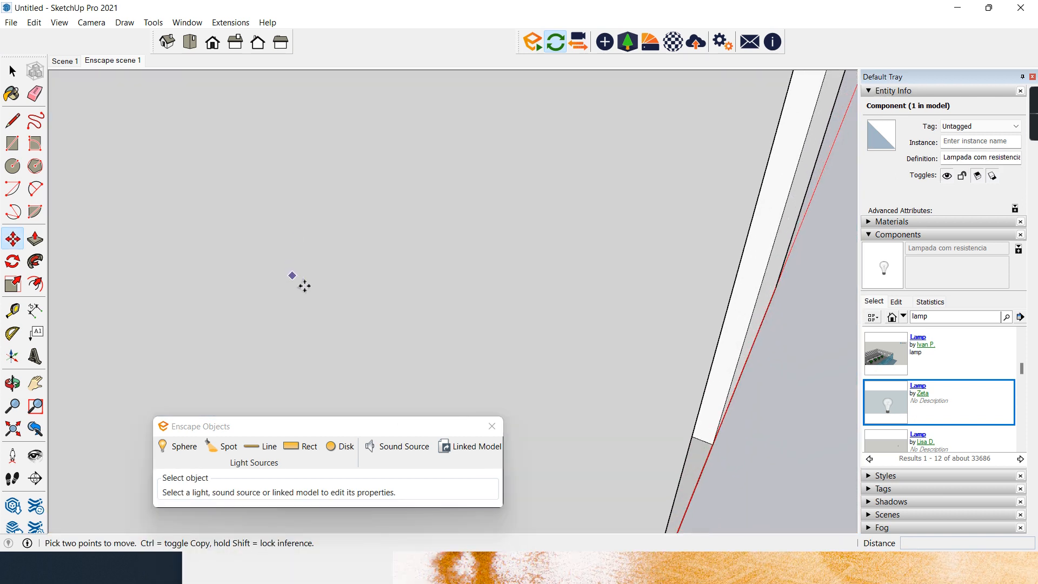
pyautogui.click(12, 428)
pyautogui.press('o')
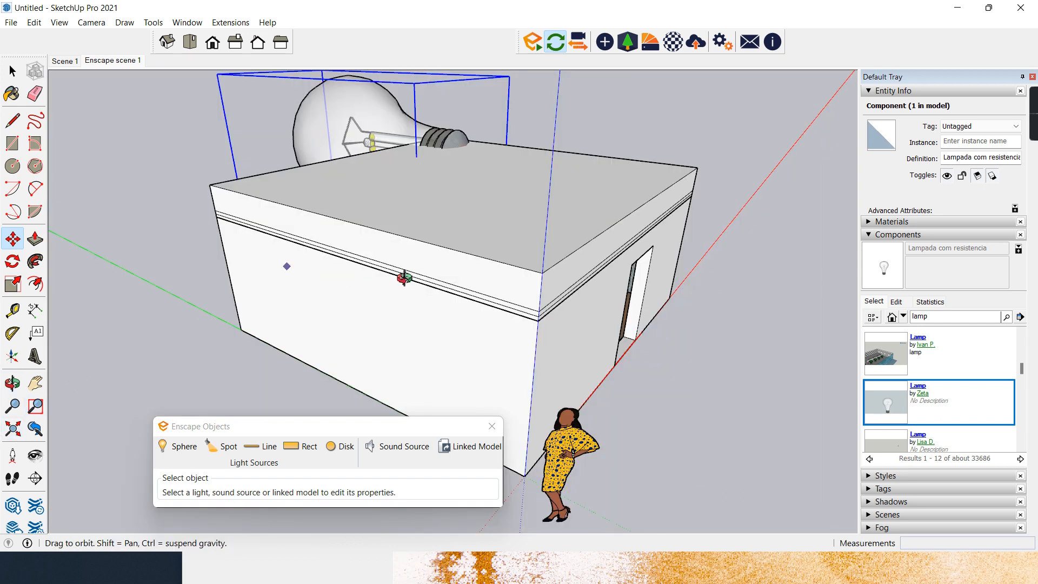
pyautogui.moveTo(405, 278); pyautogui.dragTo(532, 263, button='middle')
pyautogui.moveTo(331, 230)
pyautogui.mouseDown(button='middle')
pyautogui.moveTo(436, 227)
pyautogui.moveTo(522, 208)
pyautogui.mouseUp(button='middle')
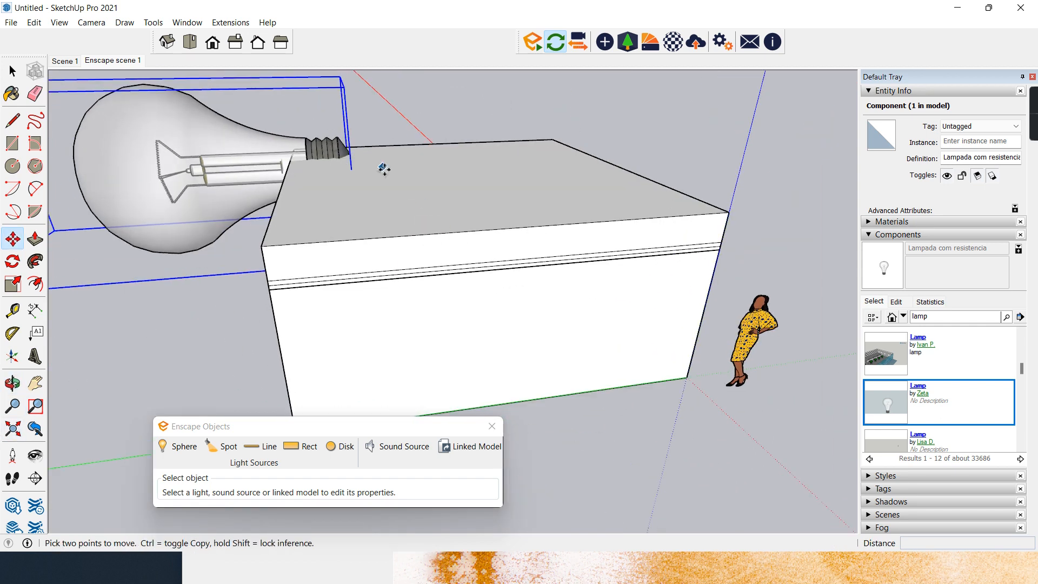
pyautogui.press('s')
pyautogui.moveTo(353, 87); pyautogui.dragTo(67, 223)
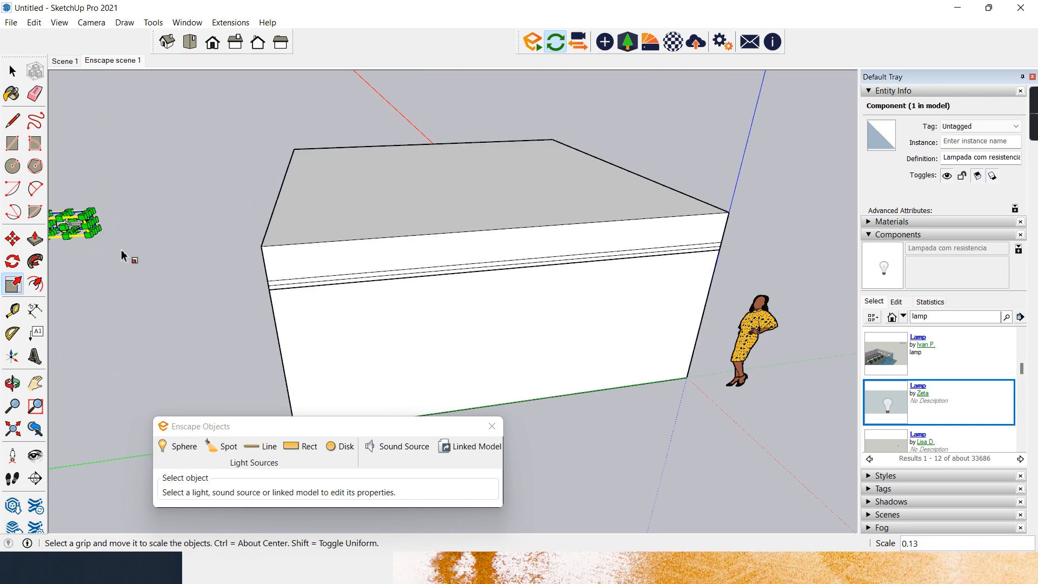
# Move the scaled light bulb into the room, near the ceiling corner beside the spot lights.
pyautogui.press('m')
pyautogui.click(92, 226)
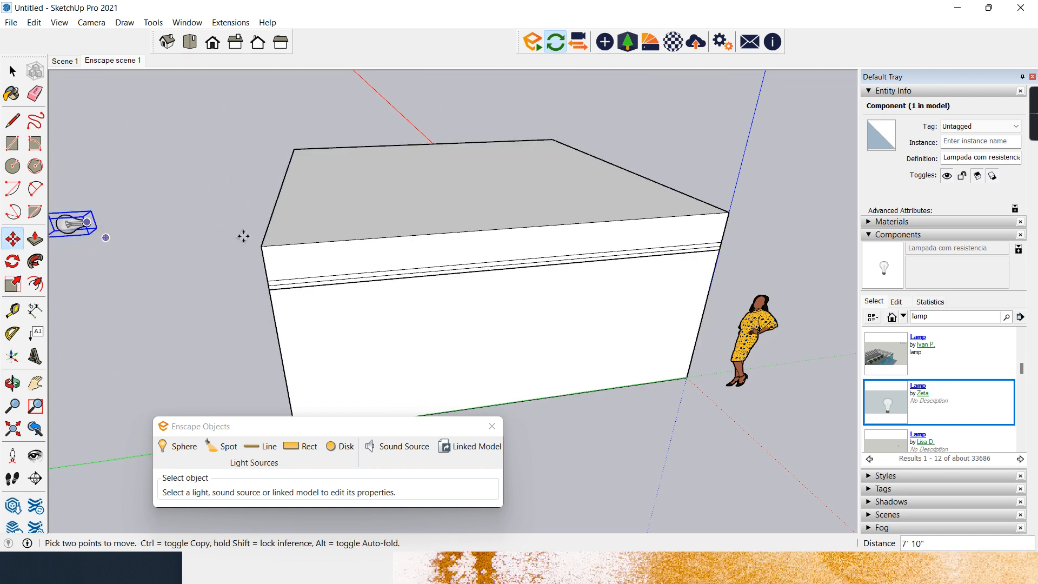
pyautogui.moveTo(516, 242); pyautogui.dragTo(596, 234, button='middle')
pyautogui.scroll(10, 393, 272)
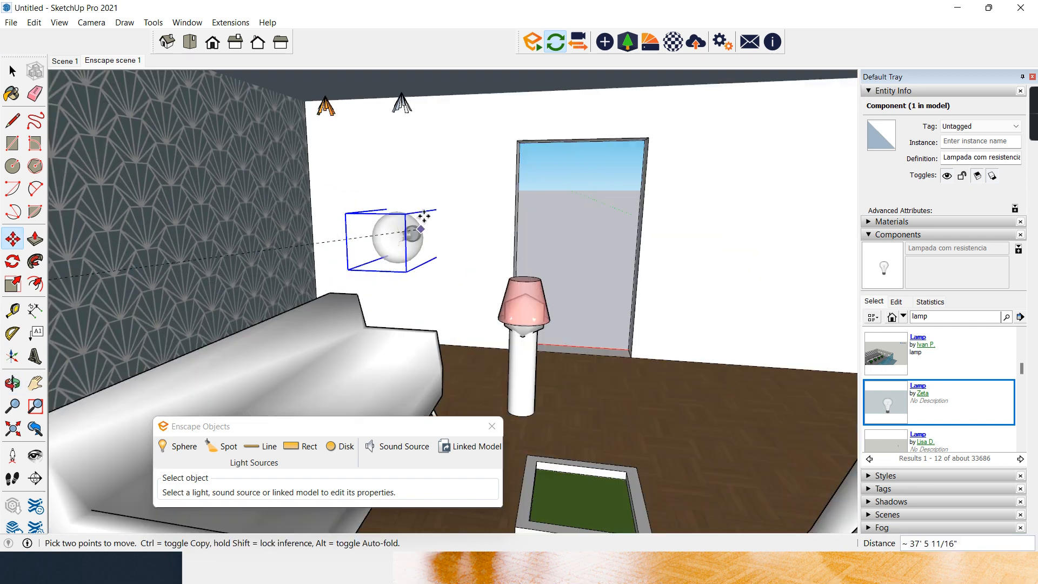
pyautogui.moveTo(447, 167); pyautogui.dragTo(358, 183, button='middle')
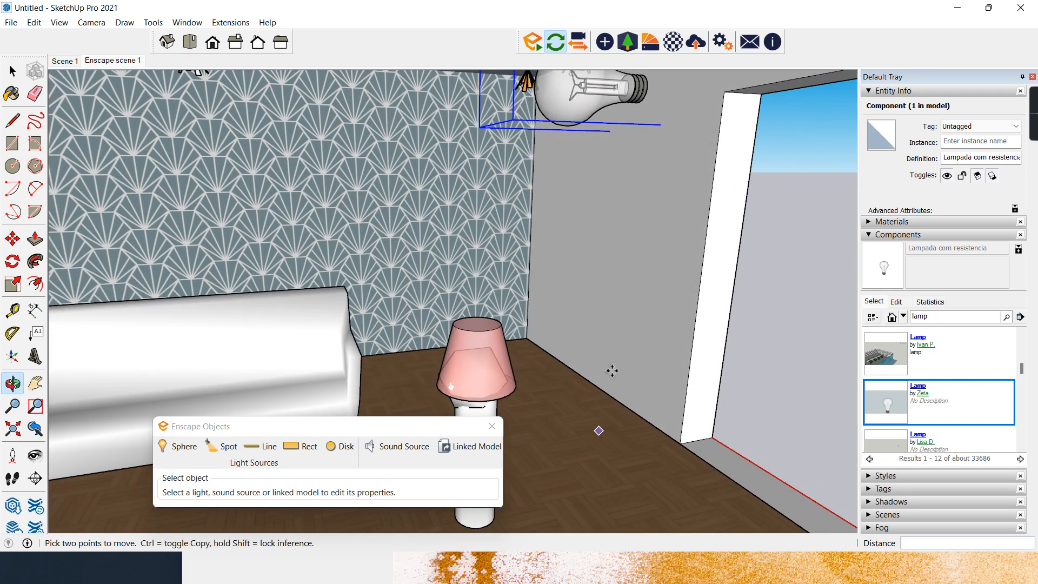
# Switch to the Enscape render and walk through the room towards the sofa to look for the light bulb.
pyautogui.moveTo(680, 20)
pyautogui.mouseDown()
pyautogui.moveTo(444, 27)
pyautogui.moveTo(480, 12)
pyautogui.moveTo(365, 48)
pyautogui.mouseUp()
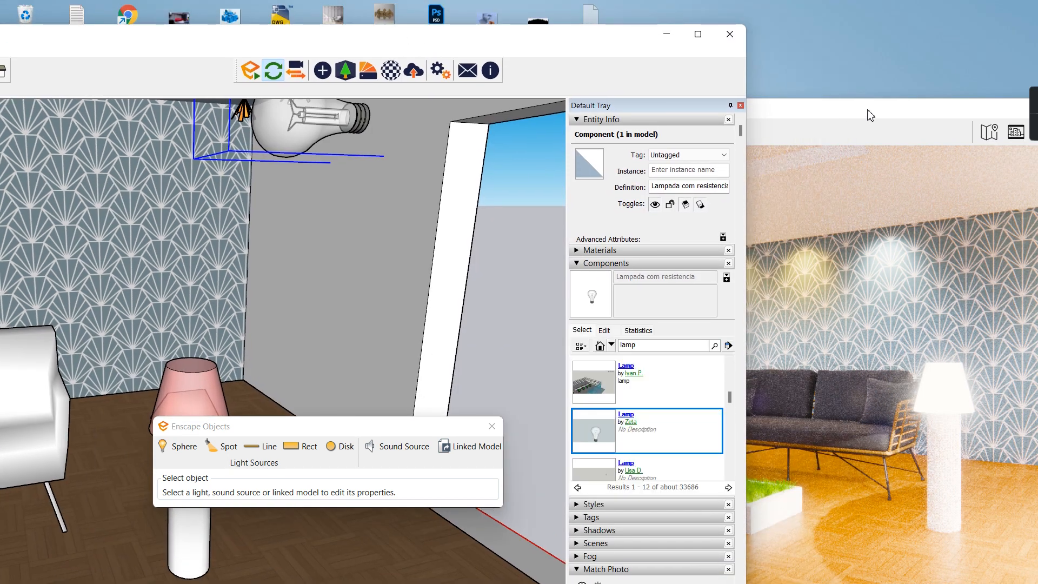
pyautogui.click(841, 111)
pyautogui.click(714, 268)
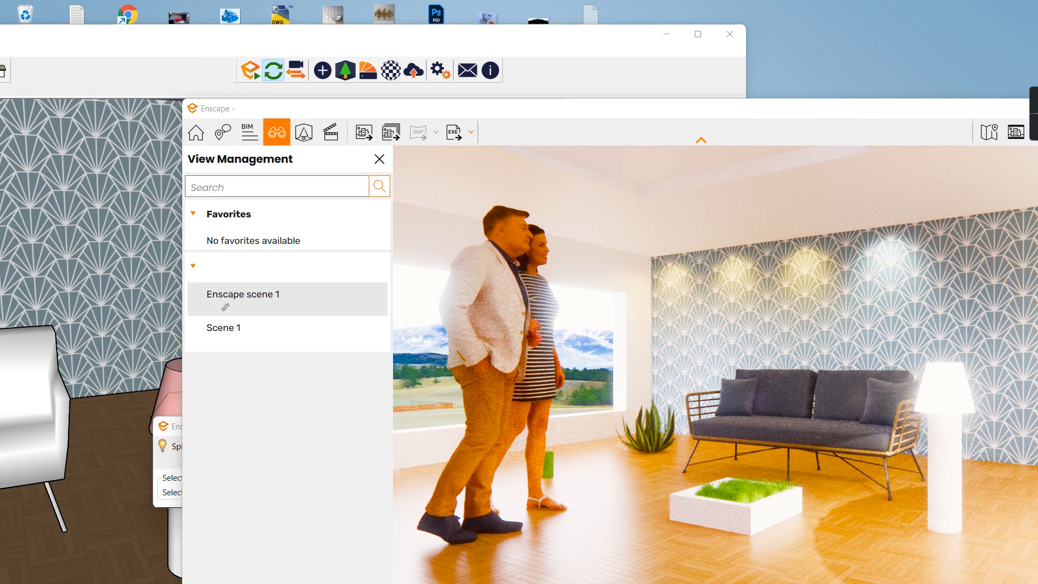
pyautogui.scroll(-5, 720, 270)
pyautogui.scroll(8, 710, 278)
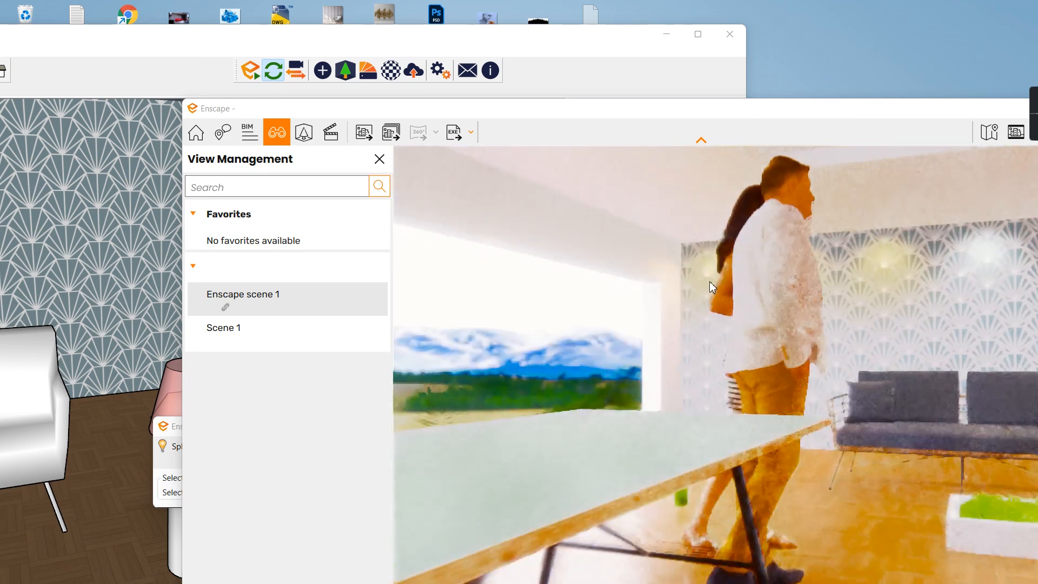
pyautogui.moveTo(712, 288); pyautogui.dragTo(731, 290, button='middle')
pyautogui.scroll(10, 669, 246)
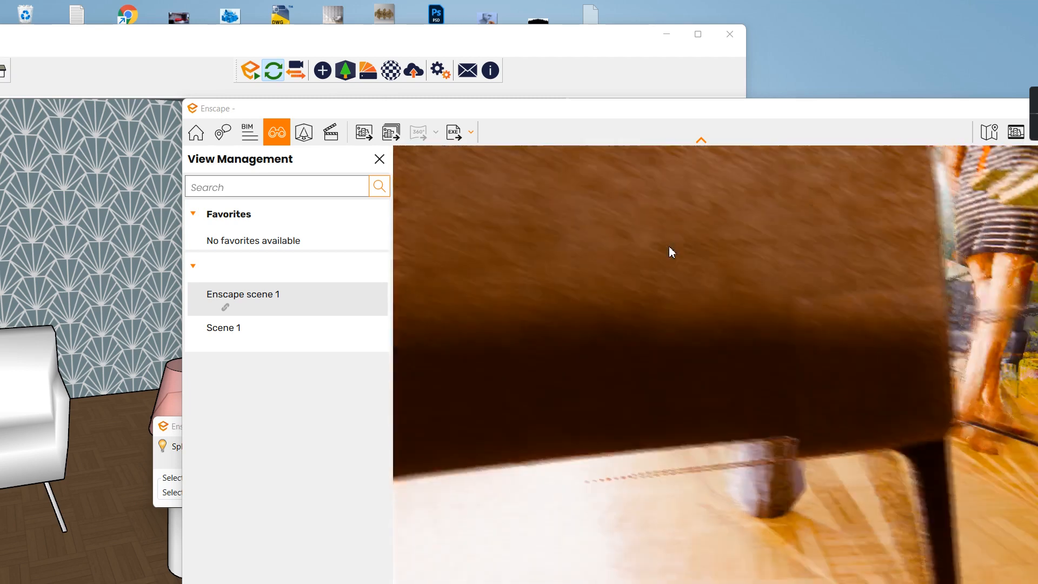
pyautogui.scroll(-6, 679, 255)
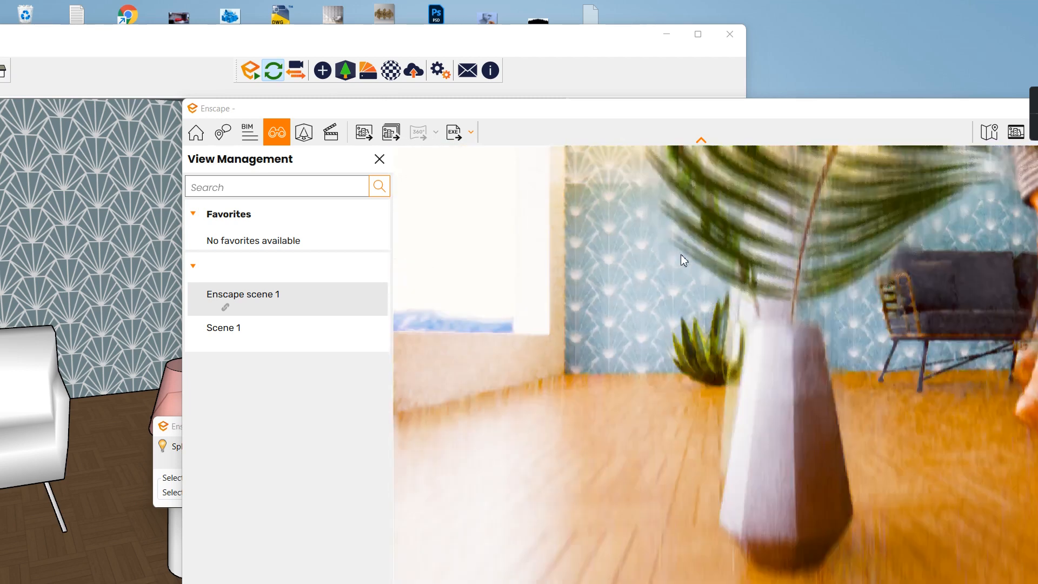
pyautogui.moveTo(680, 255); pyautogui.dragTo(746, 294, button='middle')
pyautogui.scroll(4, 746, 294)
pyautogui.scroll(2, 746, 295)
pyautogui.moveTo(741, 294); pyautogui.dragTo(650, 302, button='right')
pyautogui.moveTo(651, 301); pyautogui.dragTo(608, 287, button='middle')
pyautogui.scroll(4, 605, 287)
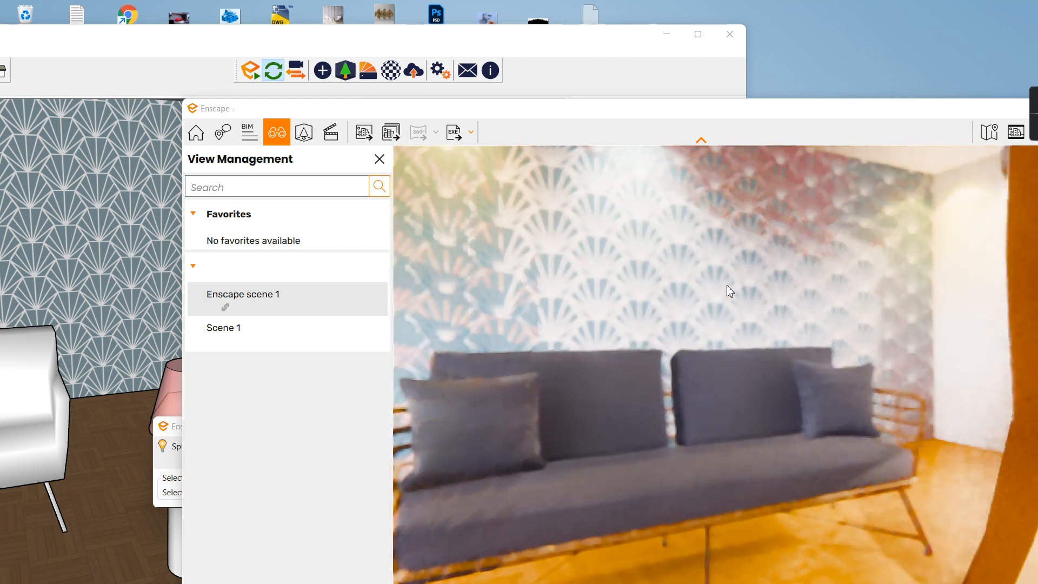
# Examine the rendered glass bulb near the ceiling corner from close up and from a lower and higher viewpoint.
pyautogui.moveTo(728, 287); pyautogui.dragTo(776, 271)
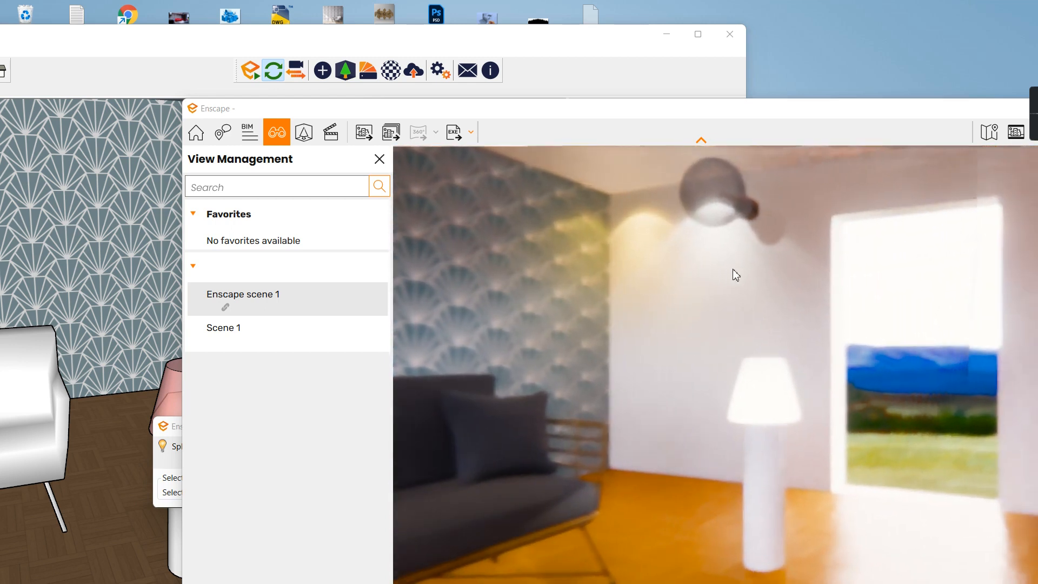
pyautogui.scroll(-2, 719, 269)
pyautogui.scroll(3, 716, 268)
pyautogui.scroll(3, 713, 268)
pyautogui.moveTo(713, 268); pyautogui.dragTo(621, 270, button='right')
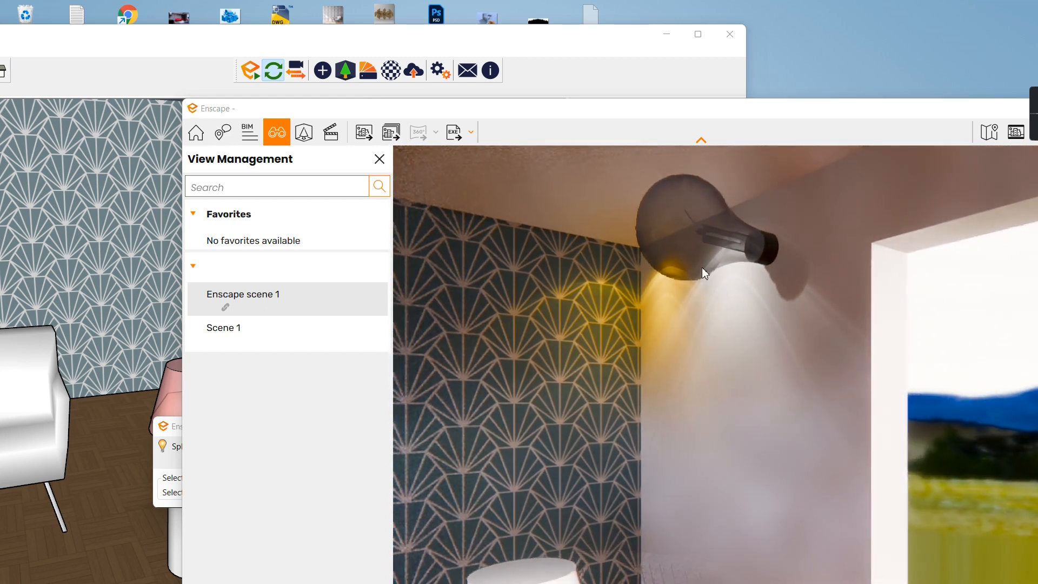
pyautogui.press('q')
pyautogui.press('e')
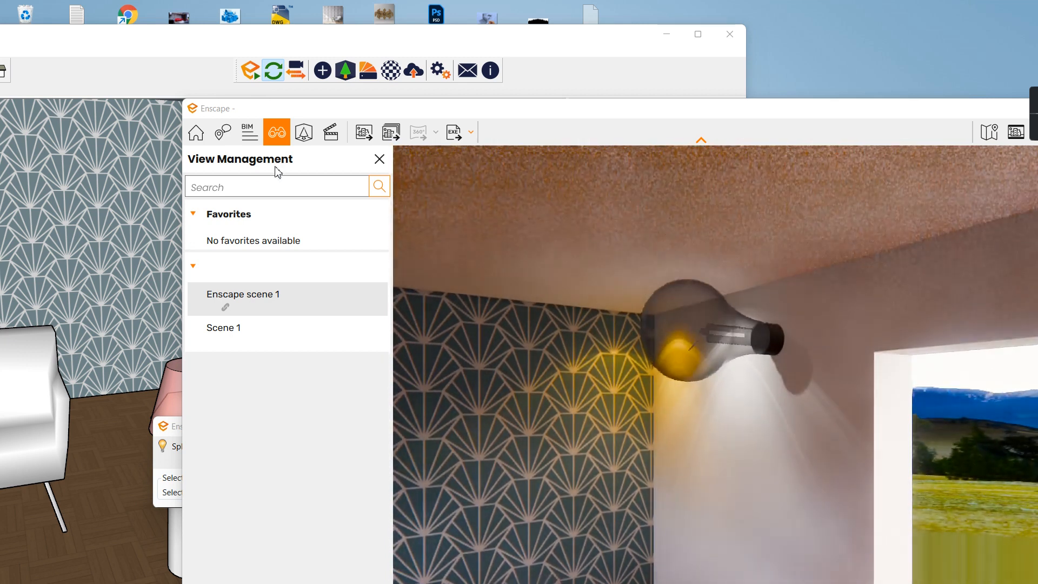
# Switch back to SketchUp, open the light bulb for editing and select all the geometry of its glass.
pyautogui.click(173, 86)
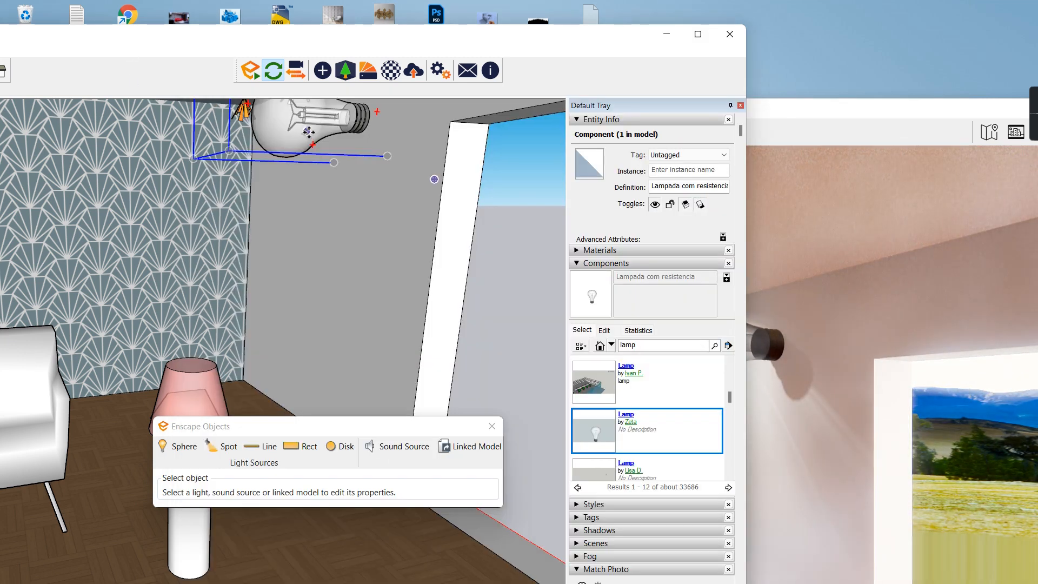
pyautogui.scroll(5, 306, 138)
pyautogui.keyDown('shift'); pyautogui.moveTo(305, 178); pyautogui.dragTo(307, 217, button='middle'); pyautogui.keyUp('shift')
pyautogui.moveTo(799, 111)
pyautogui.mouseDown()
pyautogui.moveTo(832, 111)
pyautogui.moveTo(814, 116)
pyautogui.mouseUp()
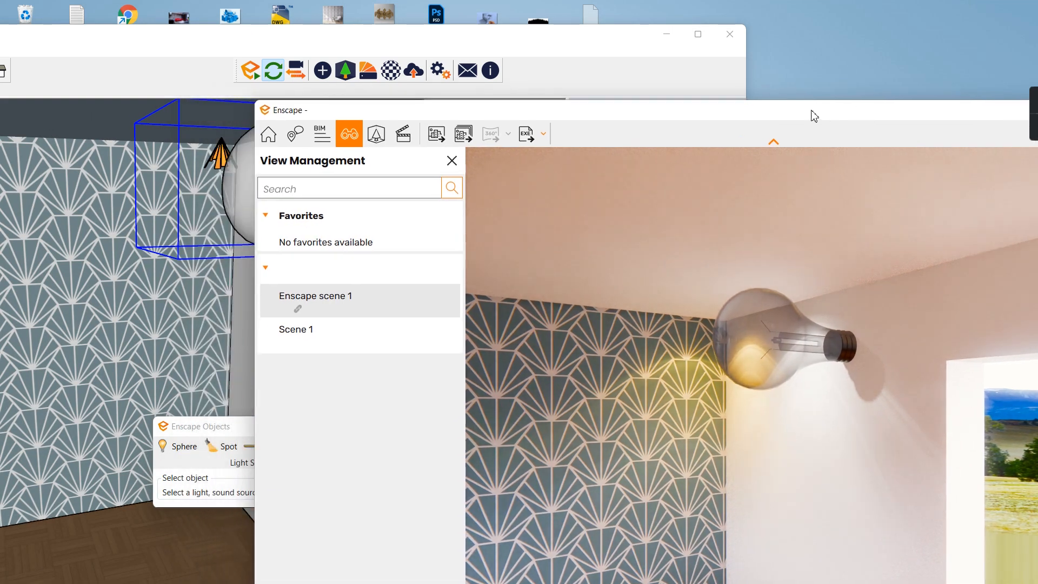
pyautogui.click(369, 39)
pyautogui.doubleClick(289, 174)
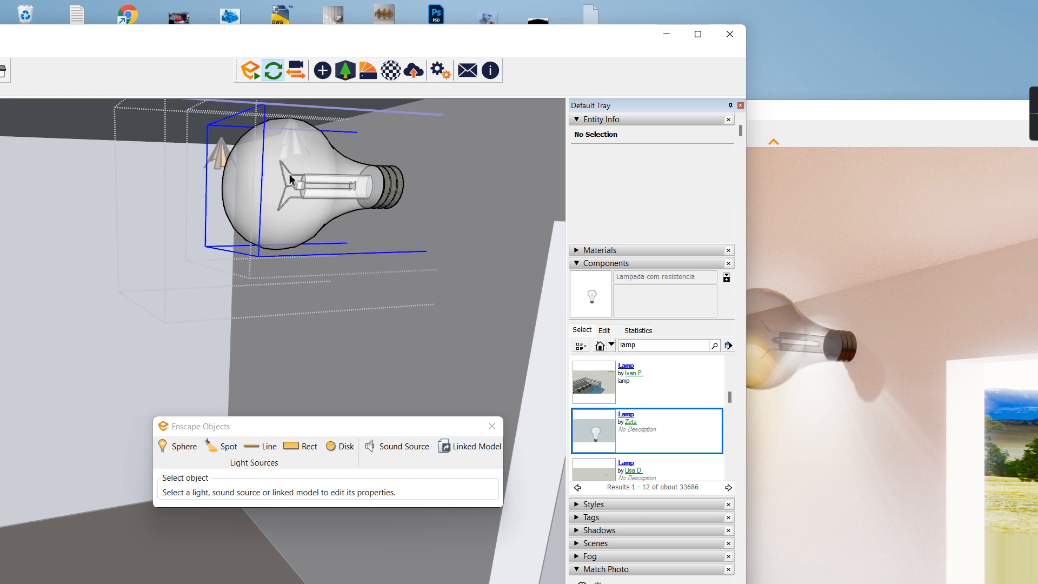
pyautogui.tripleClick(290, 178)
# Reposition the SketchUp window and select the bent support wire inside the light bulb.
pyautogui.scroll(5, 290, 184)
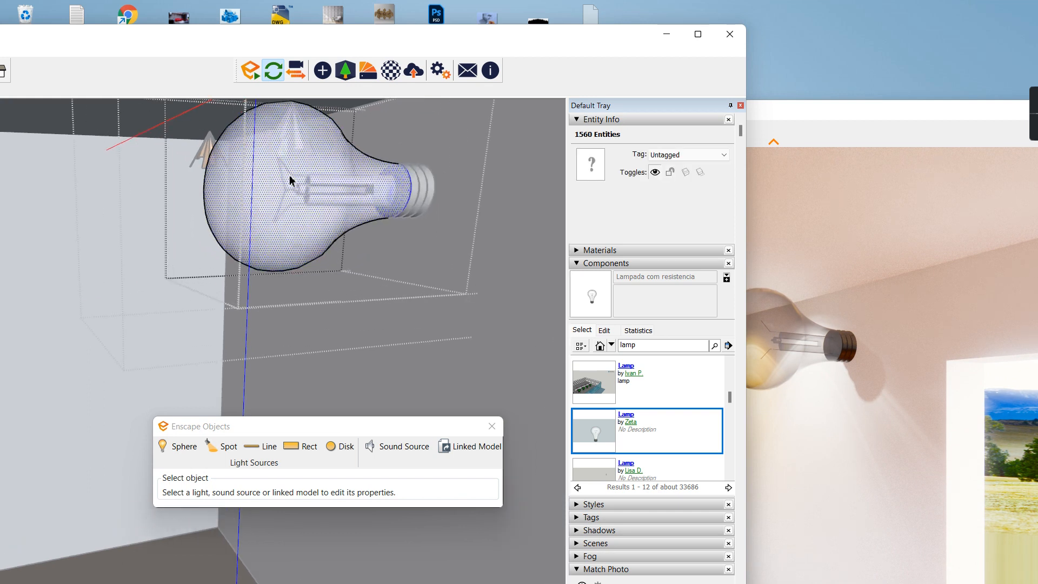
pyautogui.scroll(5, 290, 191)
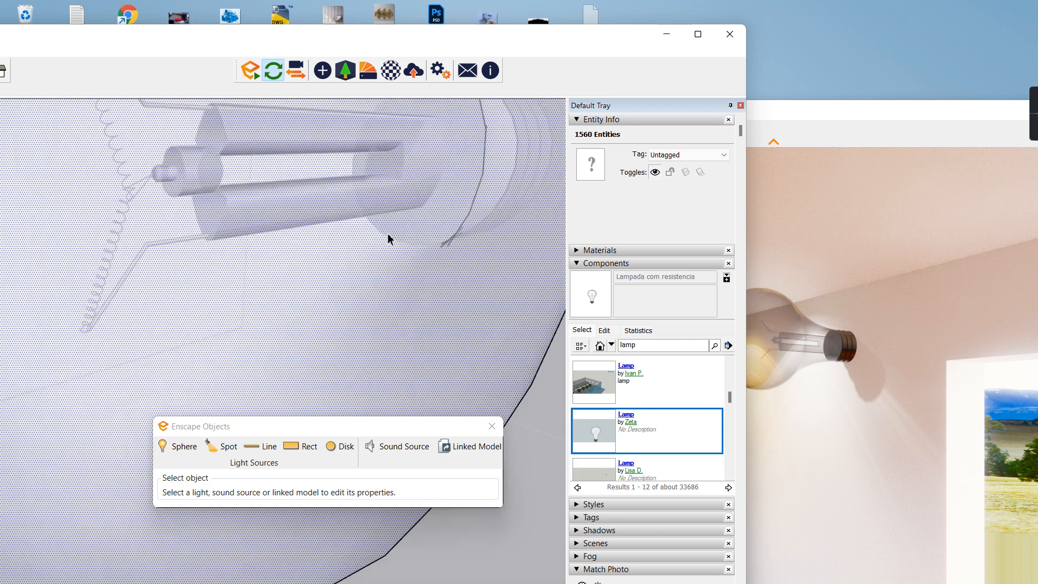
pyautogui.moveTo(329, 214); pyautogui.dragTo(46, 108, button='middle')
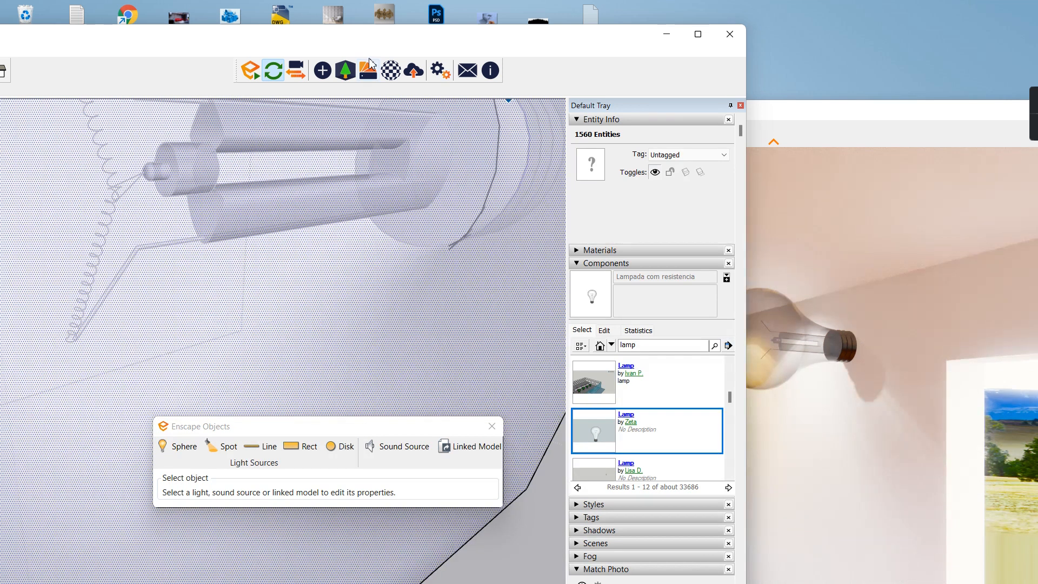
pyautogui.moveTo(305, 42); pyautogui.dragTo(388, 54)
pyautogui.moveTo(446, 58); pyautogui.dragTo(577, 65)
pyautogui.moveTo(307, 241)
pyautogui.mouseDown(button='middle')
pyautogui.moveTo(297, 236)
pyautogui.moveTo(501, 242)
pyautogui.moveTo(283, 230)
pyautogui.moveTo(449, 239)
pyautogui.moveTo(251, 262)
pyautogui.moveTo(670, 263)
pyautogui.moveTo(625, 249)
pyautogui.moveTo(440, 254)
pyautogui.moveTo(628, 253)
pyautogui.moveTo(631, 278)
pyautogui.moveTo(612, 312)
pyautogui.moveTo(505, 327)
pyautogui.moveTo(779, 183)
pyautogui.mouseUp(button='middle')
pyautogui.click(617, 240)
pyautogui.click(616, 313)
pyautogui.click(618, 318)
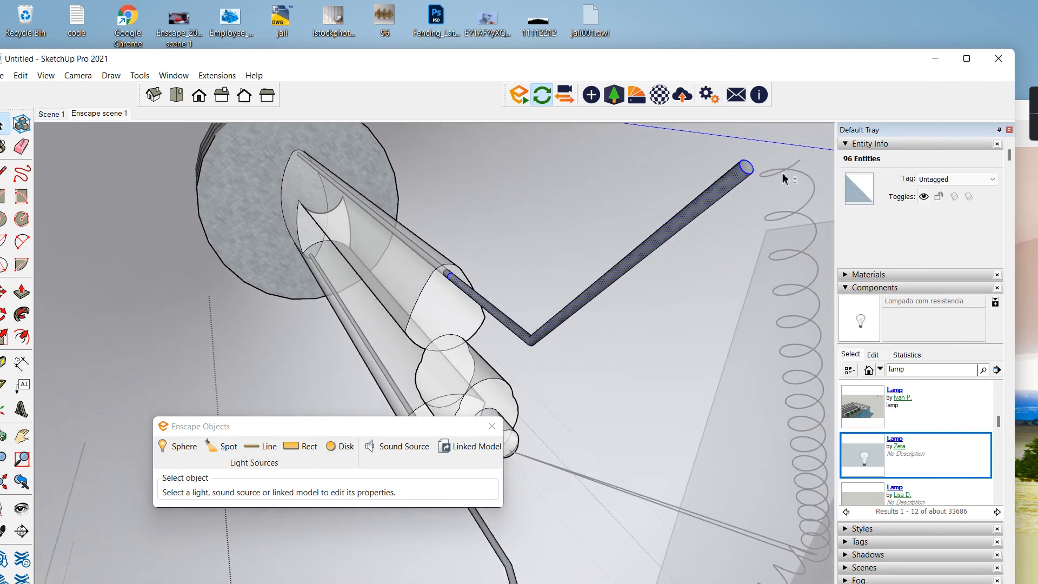
# Leave the support wire's group and select the coiled filament component inside the bulb.
pyautogui.click(784, 177)
pyautogui.doubleClick(784, 177)
pyautogui.click(784, 178)
pyautogui.click(730, 184)
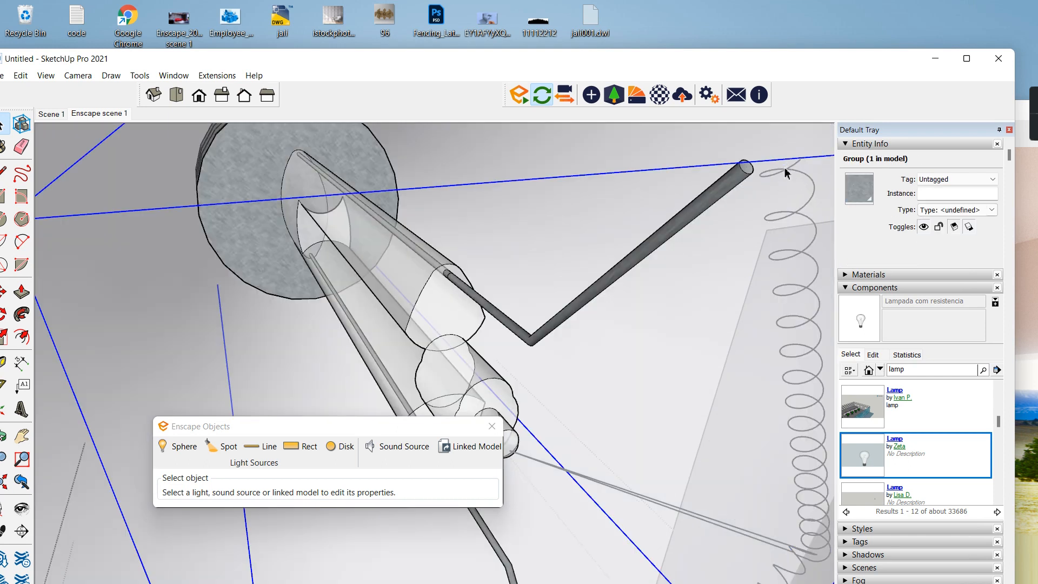
pyautogui.click(786, 171)
# Paint the coiled filament component inside the bulb with Color C04 and open the coil for editing.
pyautogui.scroll(-6, 962, 433)
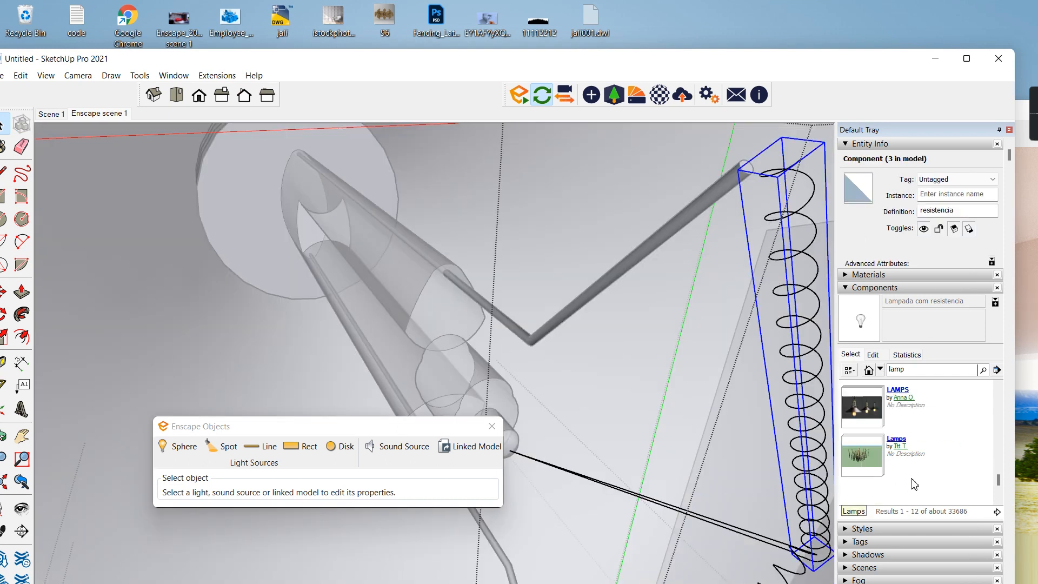
pyautogui.scroll(-3, 900, 532)
pyautogui.scroll(1, 892, 285)
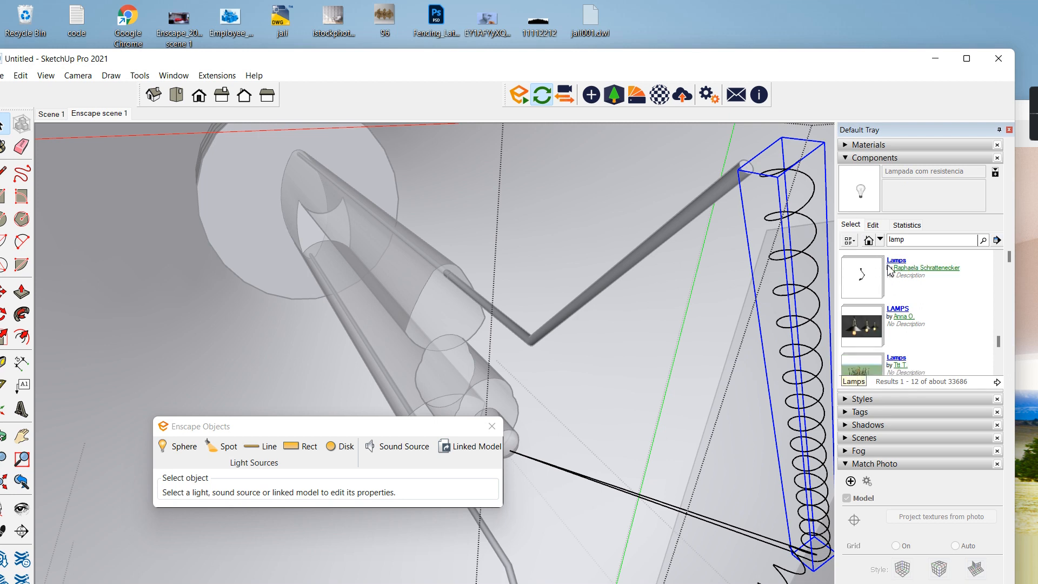
pyautogui.press('b')
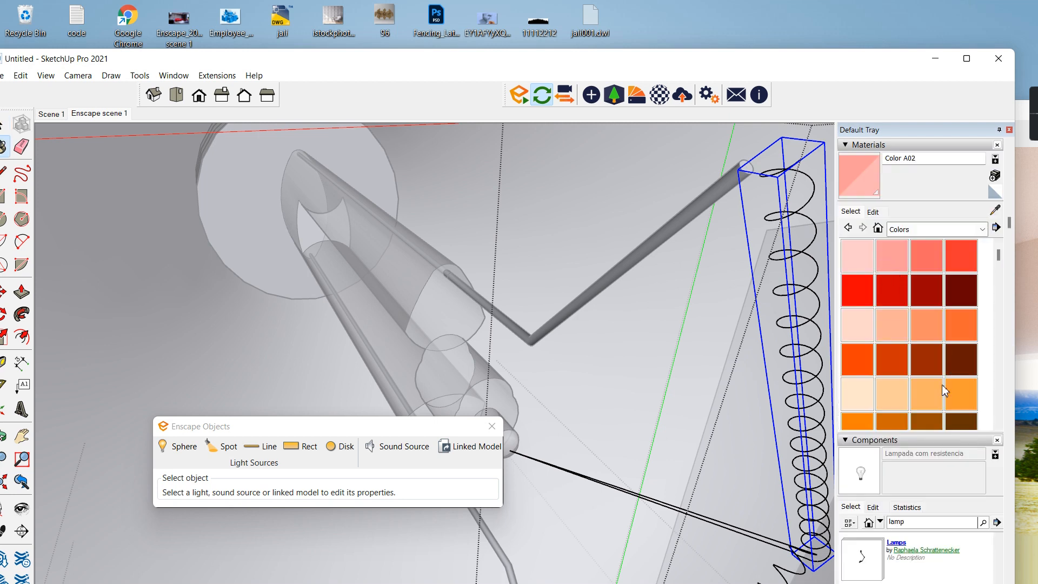
pyautogui.click(952, 391)
pyautogui.click(767, 173)
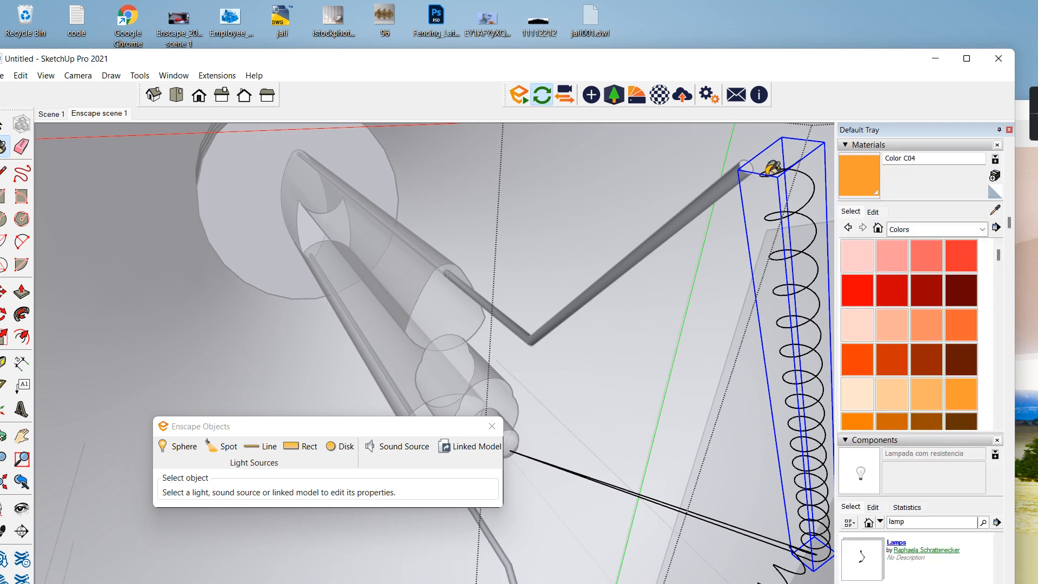
pyautogui.doubleClick(767, 177)
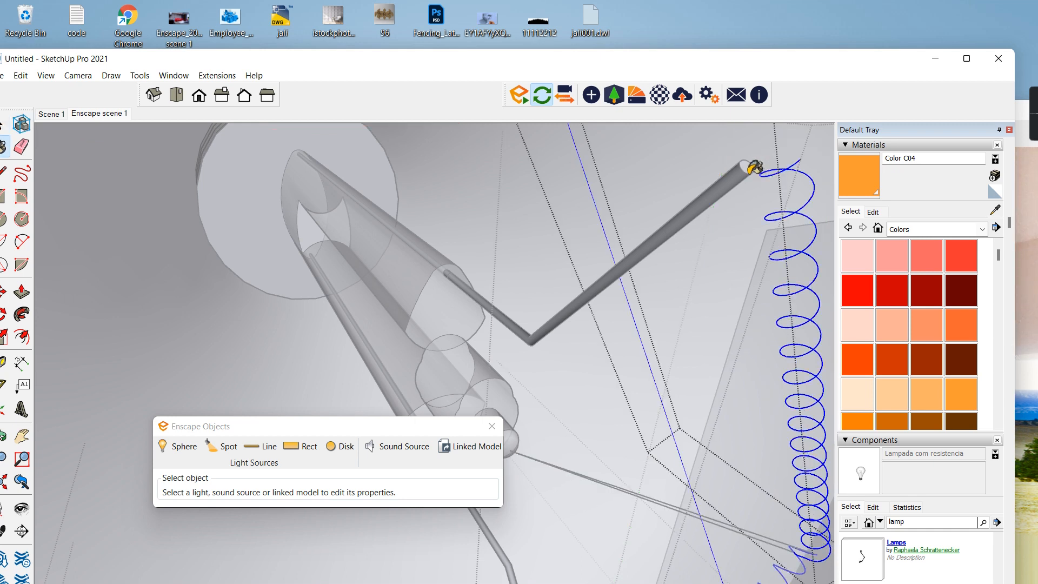
# Paint all the selected support geometry inside the bulb with Color C04 and open the second filament coil for editing.
pyautogui.press('space')
pyautogui.click(745, 173)
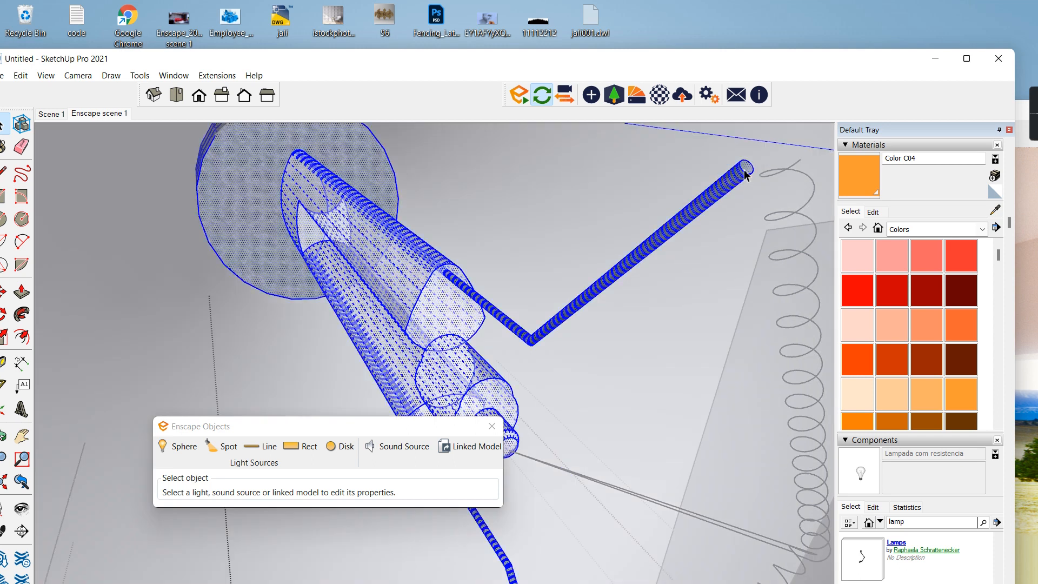
pyautogui.click(747, 168)
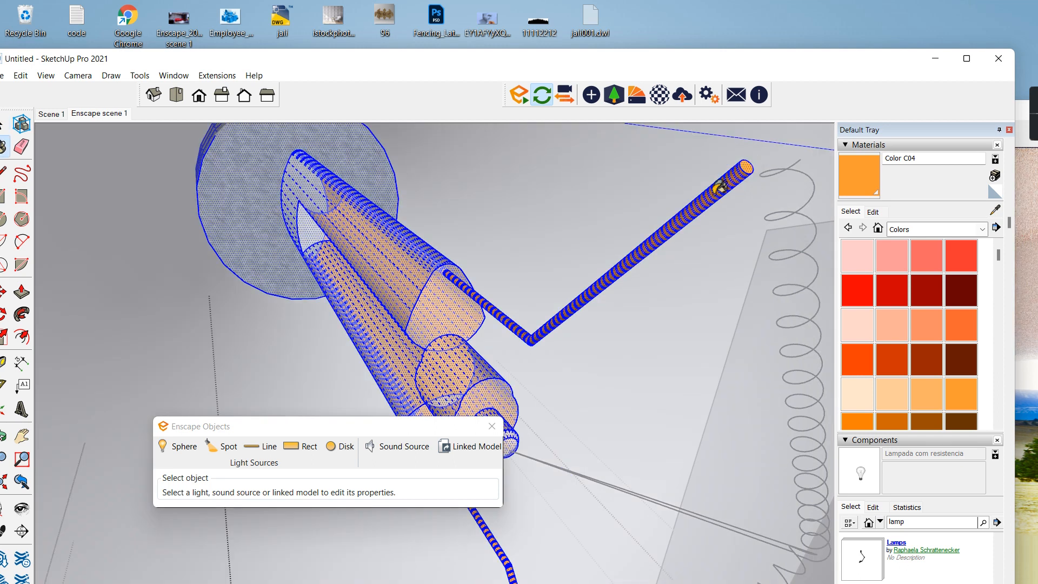
pyautogui.moveTo(713, 260); pyautogui.dragTo(683, 306, button='middle')
pyautogui.click(682, 307)
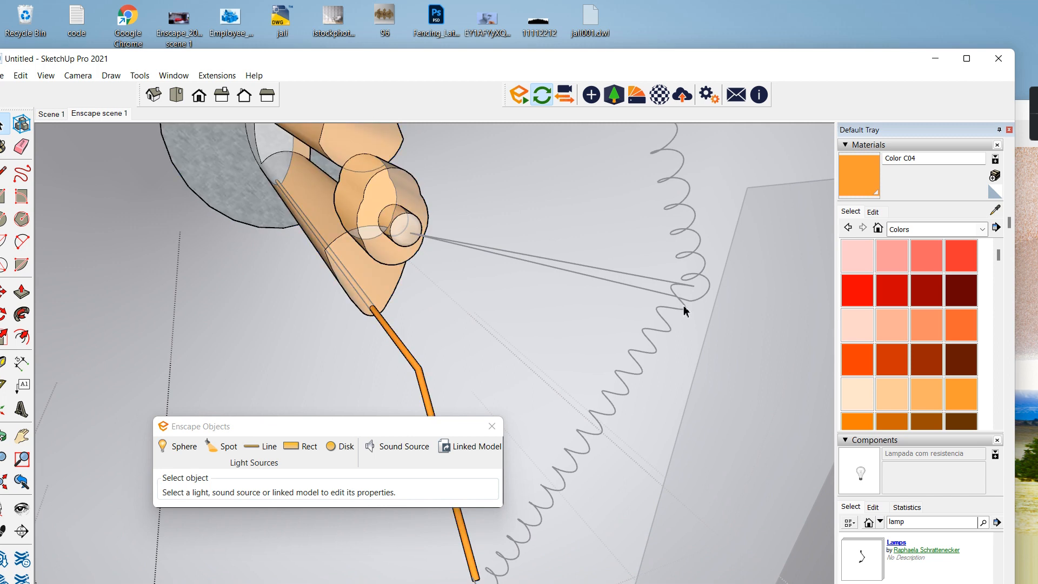
pyautogui.doubleClick(683, 306)
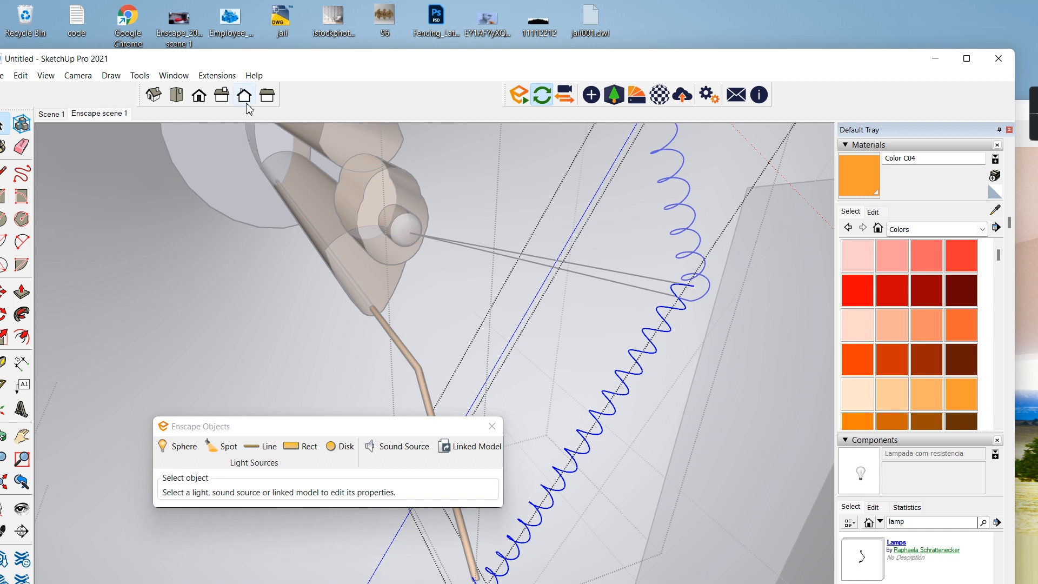
# Change the Color C04 material type to Self-illuminated in the Enscape Material Editor and rearrange the windows to reveal the rendered bulb.
pyautogui.click(664, 89)
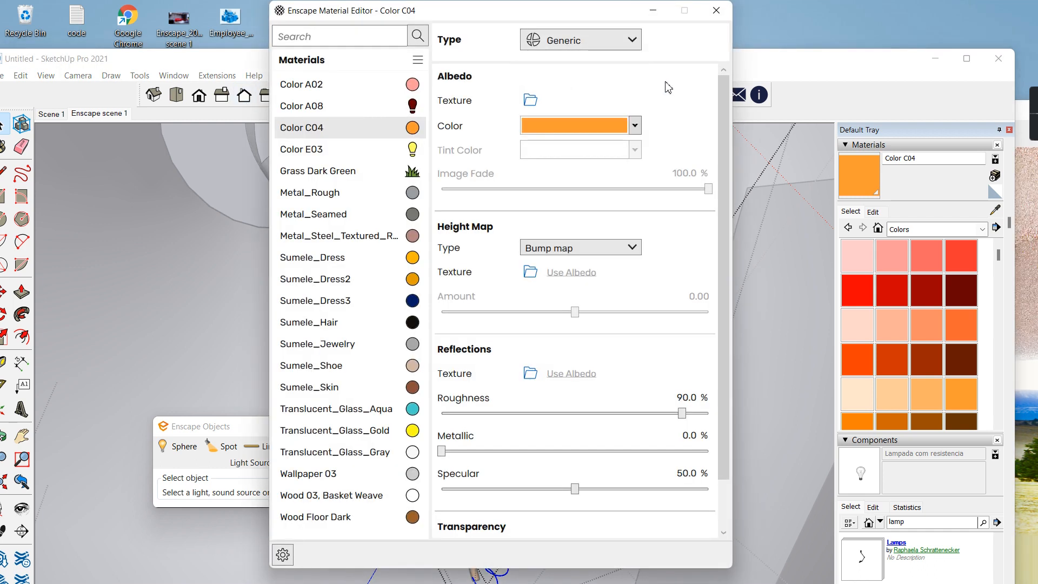
pyautogui.click(564, 40)
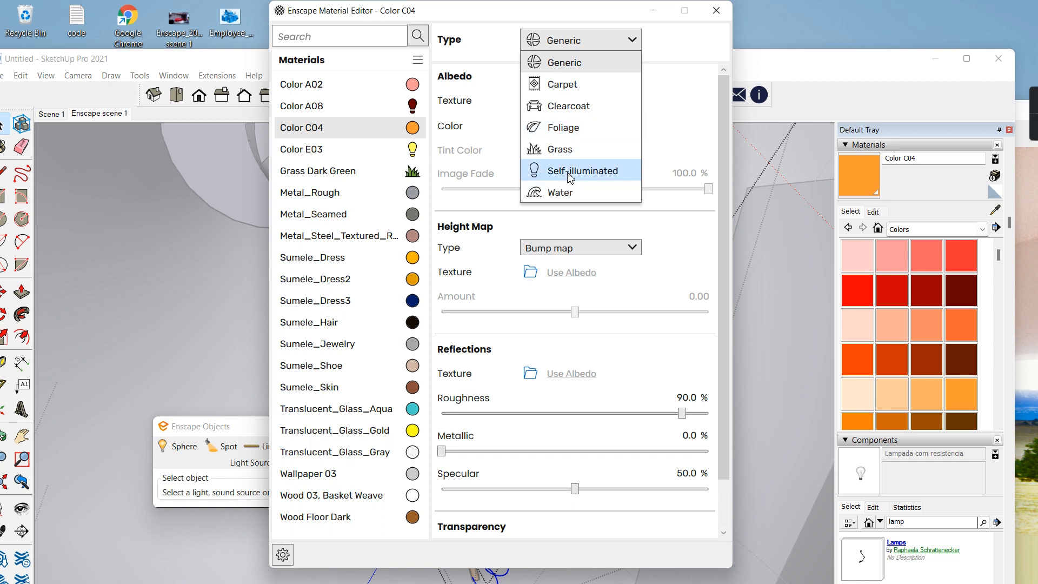
pyautogui.click(570, 174)
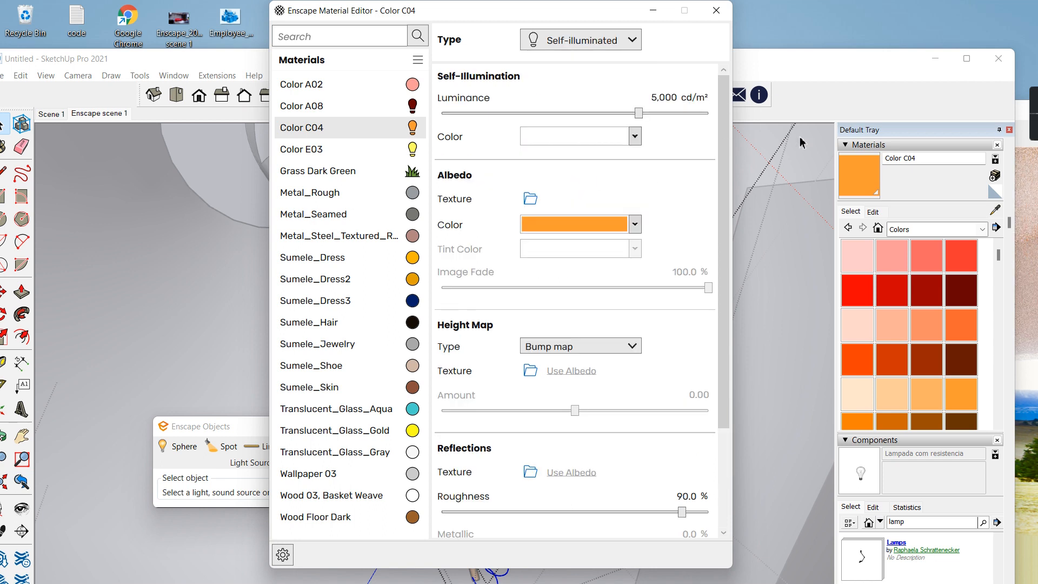
pyautogui.moveTo(866, 64); pyautogui.dragTo(579, 63)
pyautogui.moveTo(824, 115); pyautogui.dragTo(863, 108)
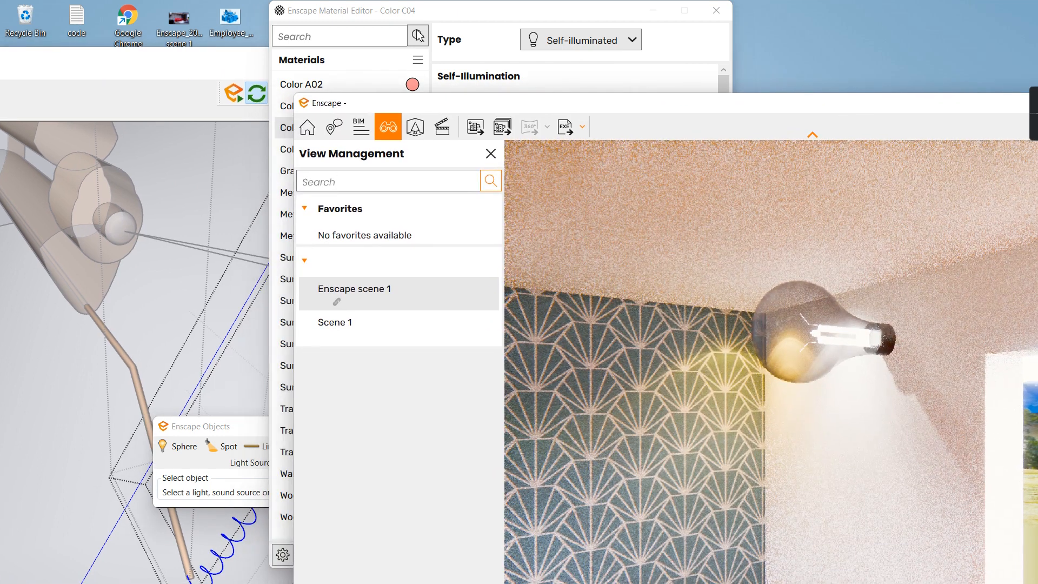
# Give Color C04 a yellow self-illumination colour and a luminance of 7,785 cd/m².
pyautogui.click(465, 17)
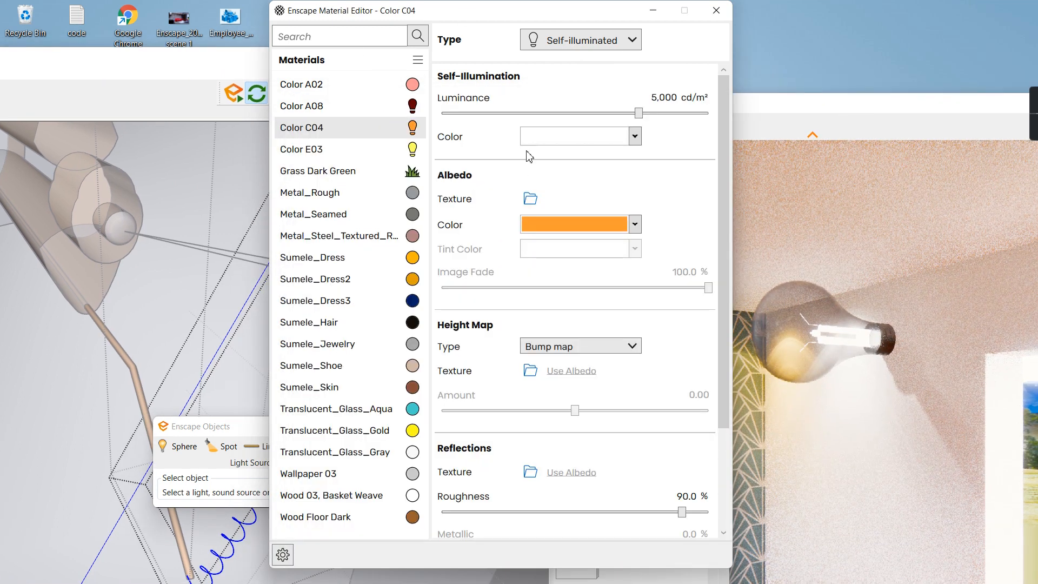
pyautogui.click(635, 136)
pyautogui.click(565, 313)
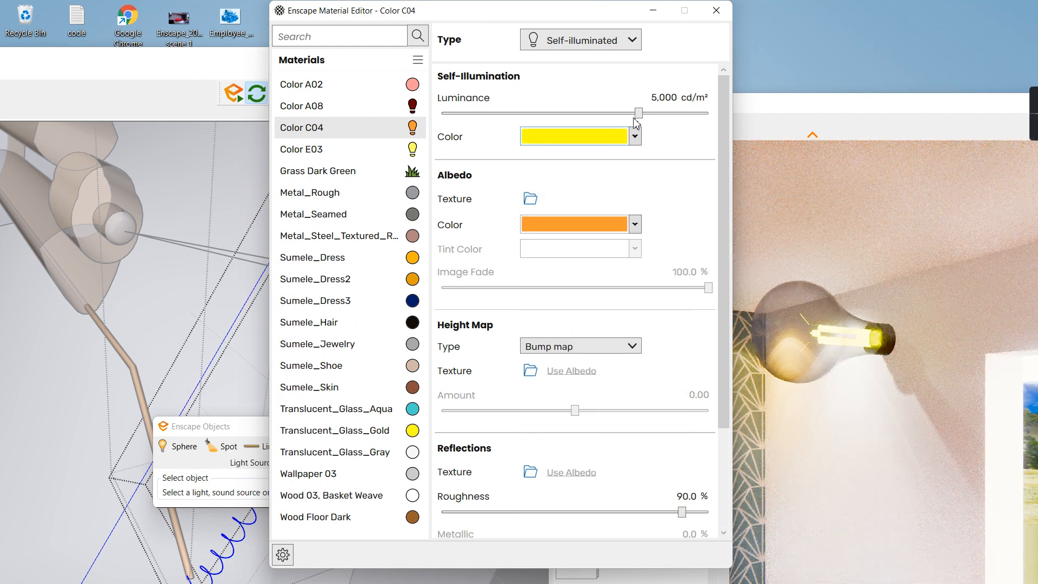
pyautogui.moveTo(649, 120)
pyautogui.mouseDown()
pyautogui.moveTo(671, 120)
pyautogui.moveTo(661, 121)
pyautogui.mouseUp()
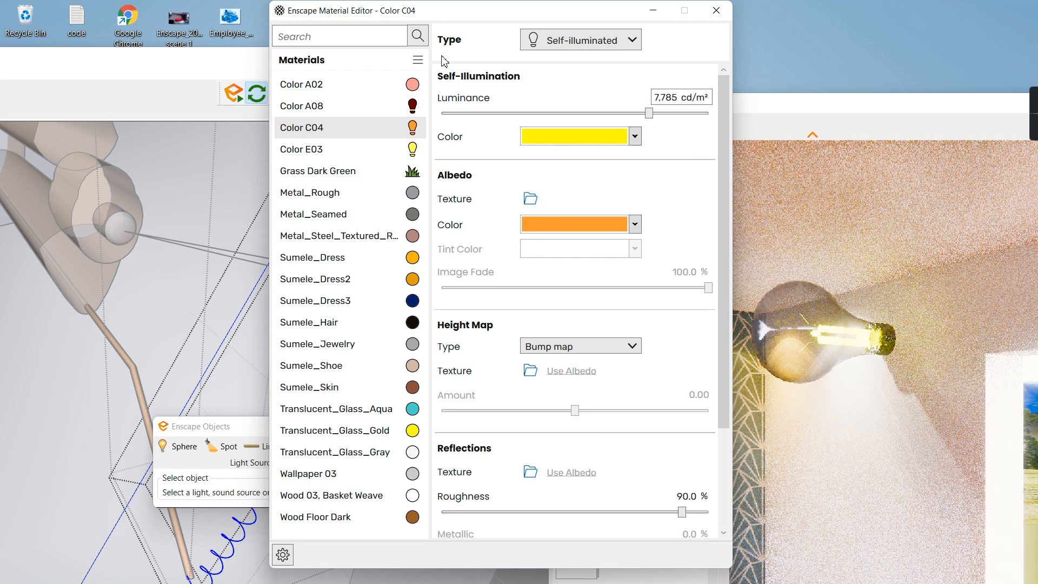
# Minimize the Enscape Material Editor, leave the filament coil's editing mode and reposition the SketchUp window.
pyautogui.click(216, 65)
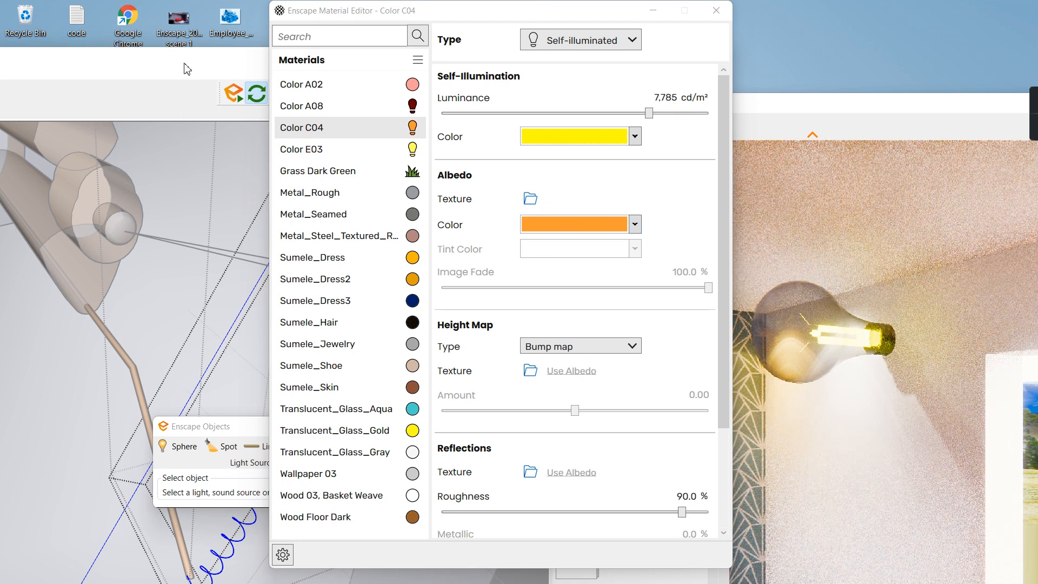
pyautogui.click(653, 10)
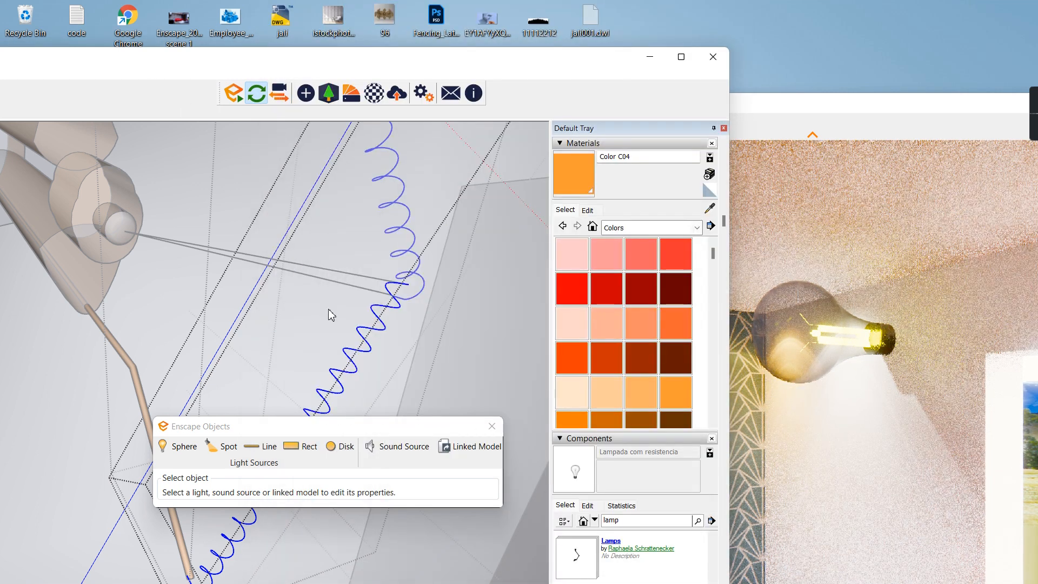
pyautogui.press('Escape')
pyautogui.scroll(-5, 332, 311)
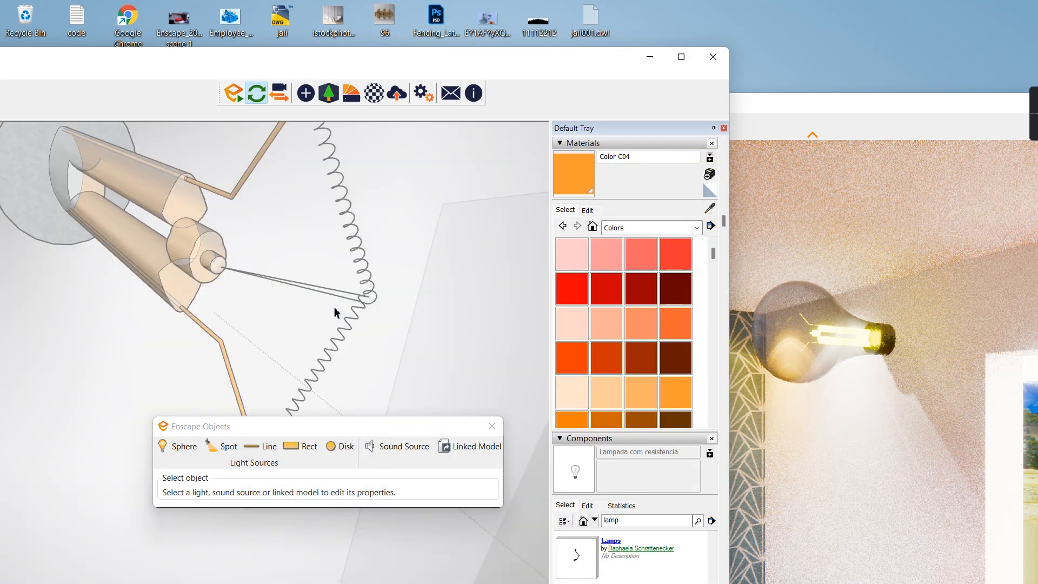
pyautogui.scroll(-3, 332, 315)
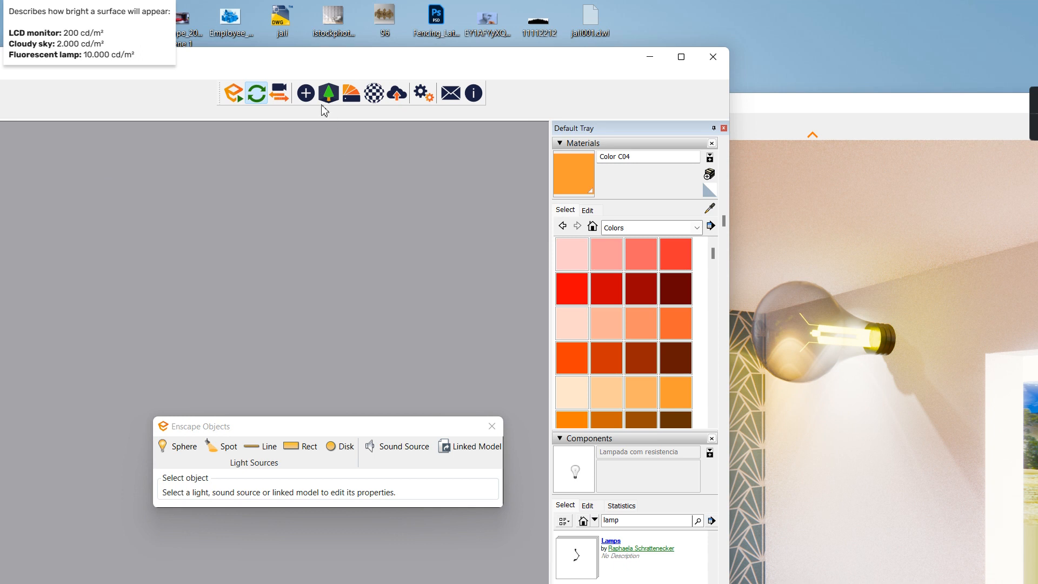
pyautogui.moveTo(299, 66); pyautogui.dragTo(641, 55)
pyautogui.click(56, 472)
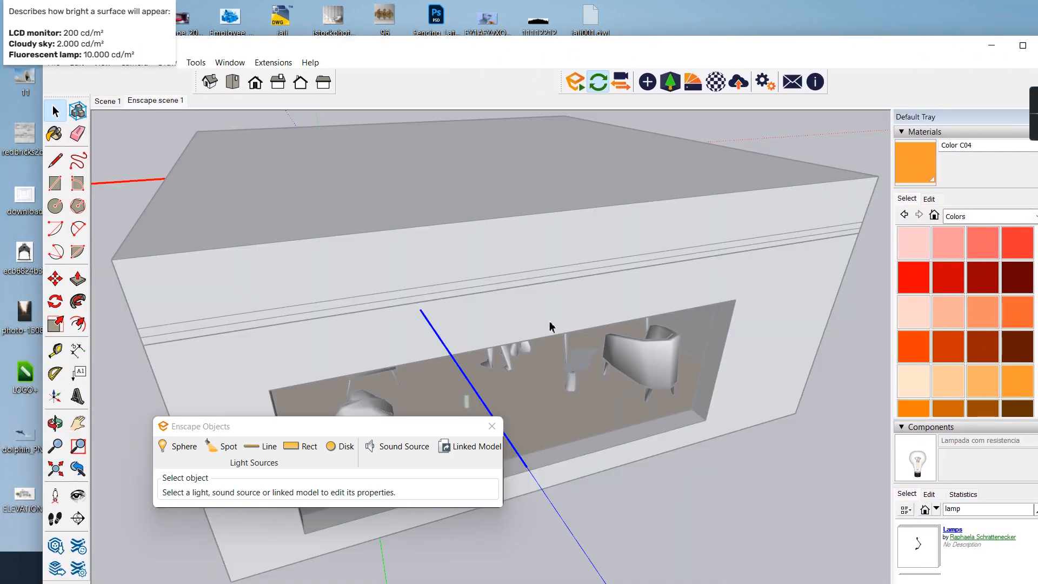
# Place an Enscape sphere light at the glass bulb near the ceiling inside the room.
pyautogui.moveTo(548, 322); pyautogui.dragTo(526, 287, button='middle')
pyautogui.click(744, 525)
pyautogui.scroll(6, 616, 375)
pyautogui.moveTo(616, 373); pyautogui.dragTo(718, 325, button='middle')
pyautogui.scroll(5, 719, 330)
pyautogui.moveTo(595, 341); pyautogui.dragTo(758, 264, button='middle')
pyautogui.scroll(3, 607, 315)
pyautogui.moveTo(568, 326); pyautogui.dragTo(223, 317, button='middle')
pyautogui.keyDown('shift'); pyautogui.moveTo(302, 294); pyautogui.dragTo(371, 296, button='middle'); pyautogui.keyUp('shift')
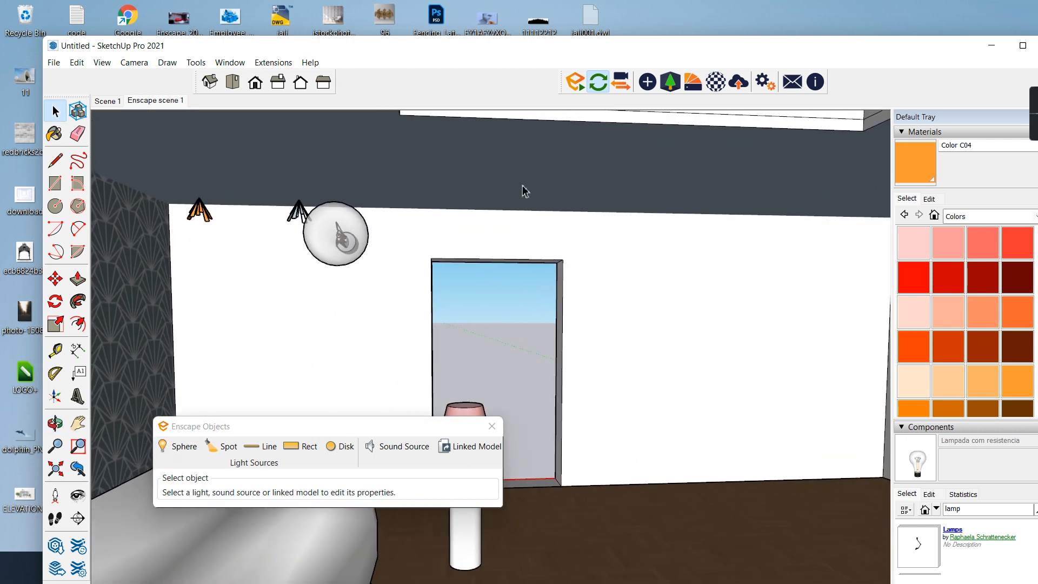
pyautogui.moveTo(618, 50)
pyautogui.mouseDown()
pyautogui.moveTo(296, 54)
pyautogui.moveTo(415, 56)
pyautogui.mouseUp()
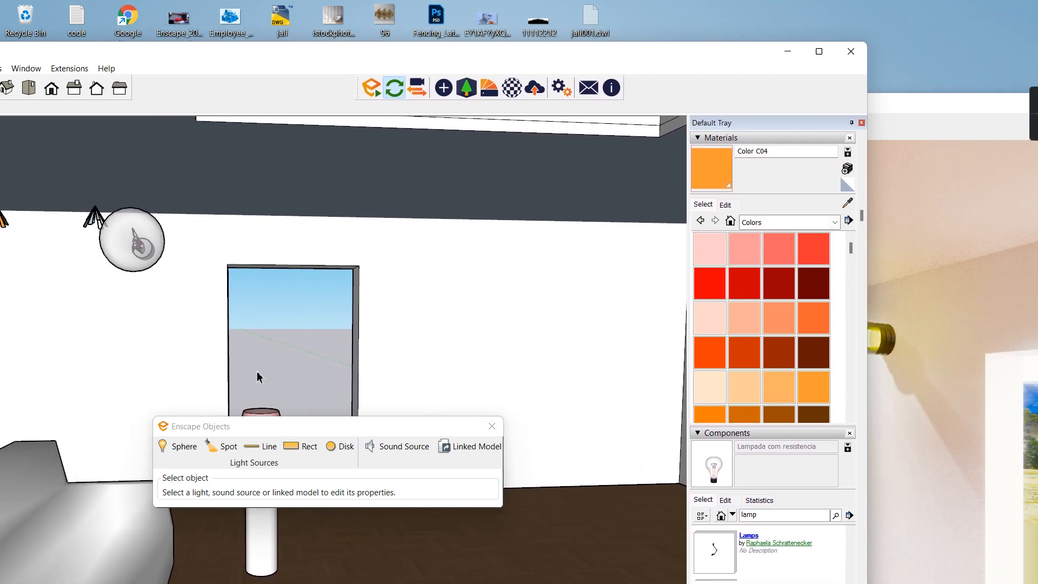
pyautogui.click(182, 447)
pyautogui.scroll(8, 139, 241)
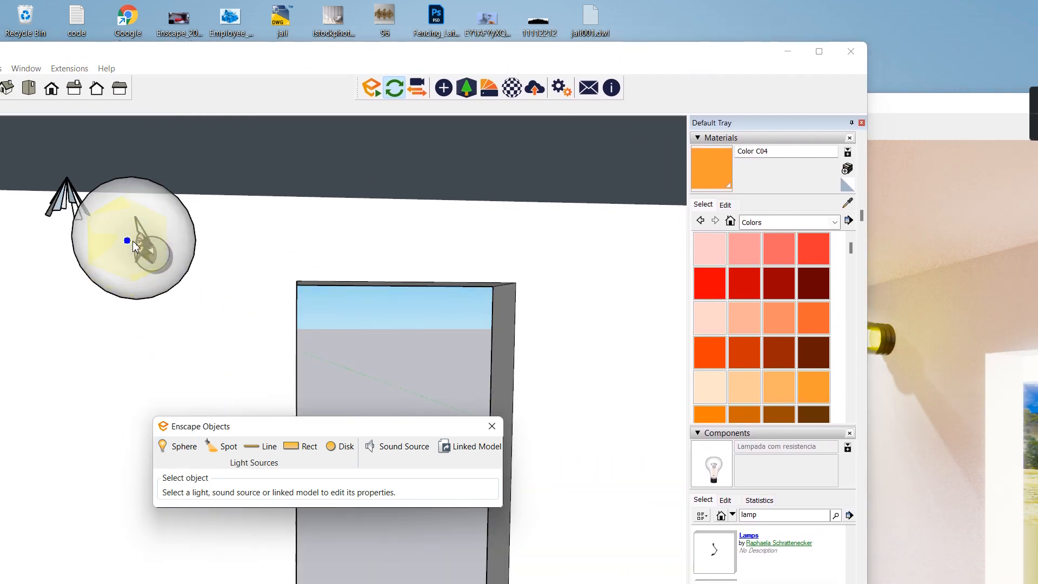
pyautogui.click(138, 241)
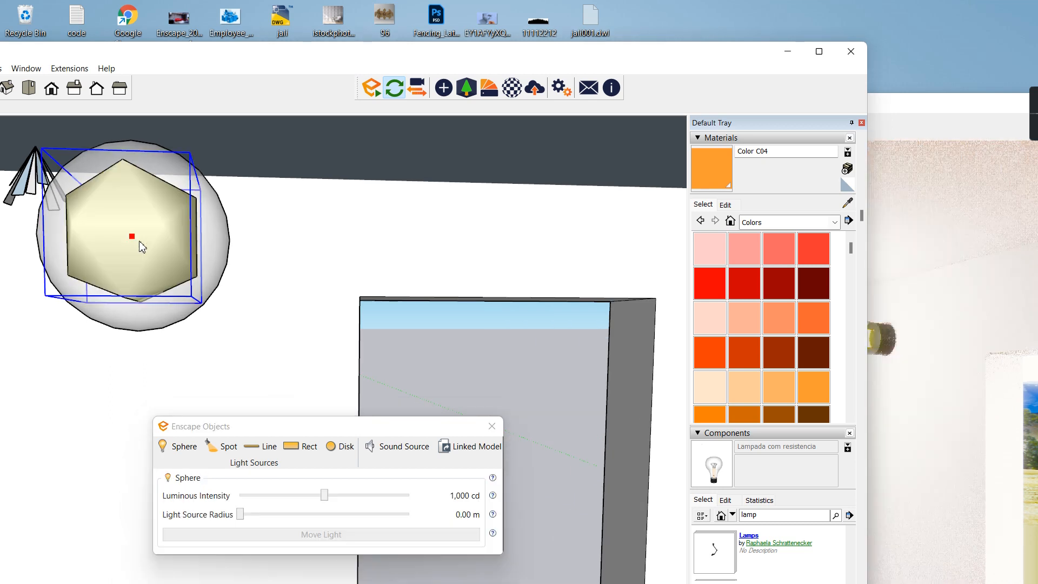
# Check the new light in the render and move the sphere light along the green axis into the glass bulb.
pyautogui.click(908, 106)
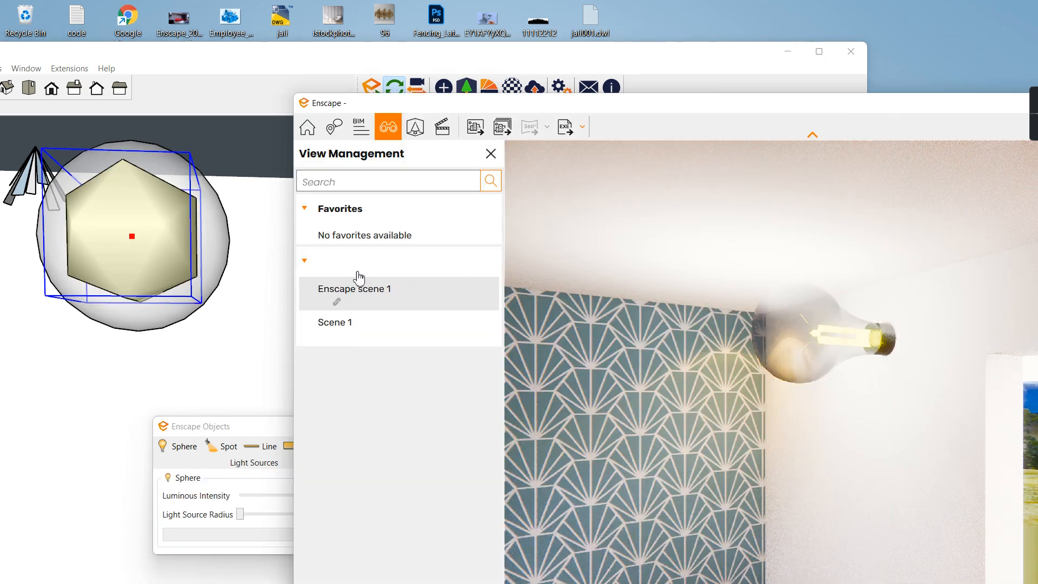
pyautogui.moveTo(104, 258); pyautogui.dragTo(0, 259, button='middle')
pyautogui.scroll(5, 108, 258)
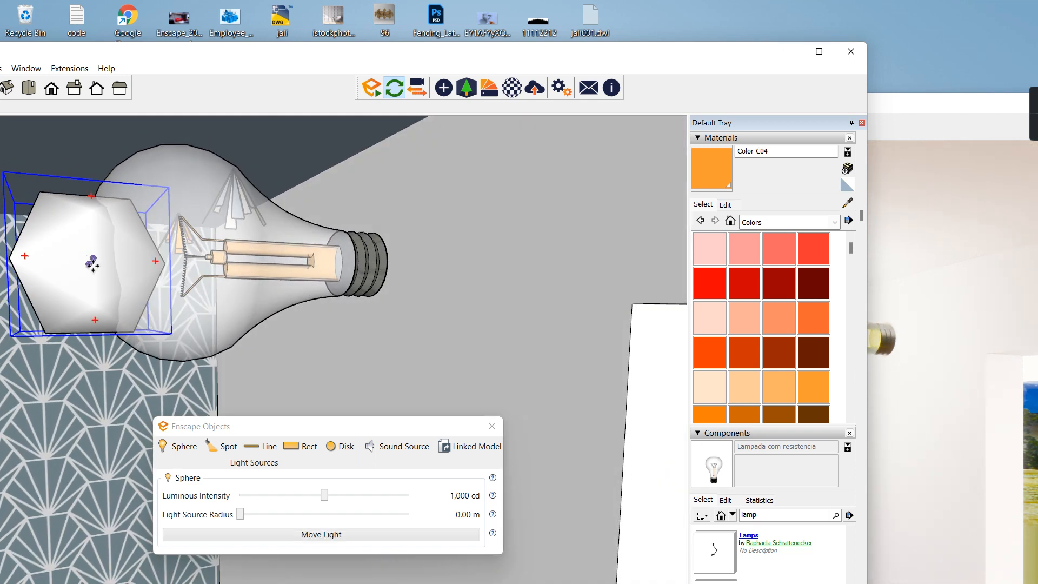
pyautogui.click(88, 264)
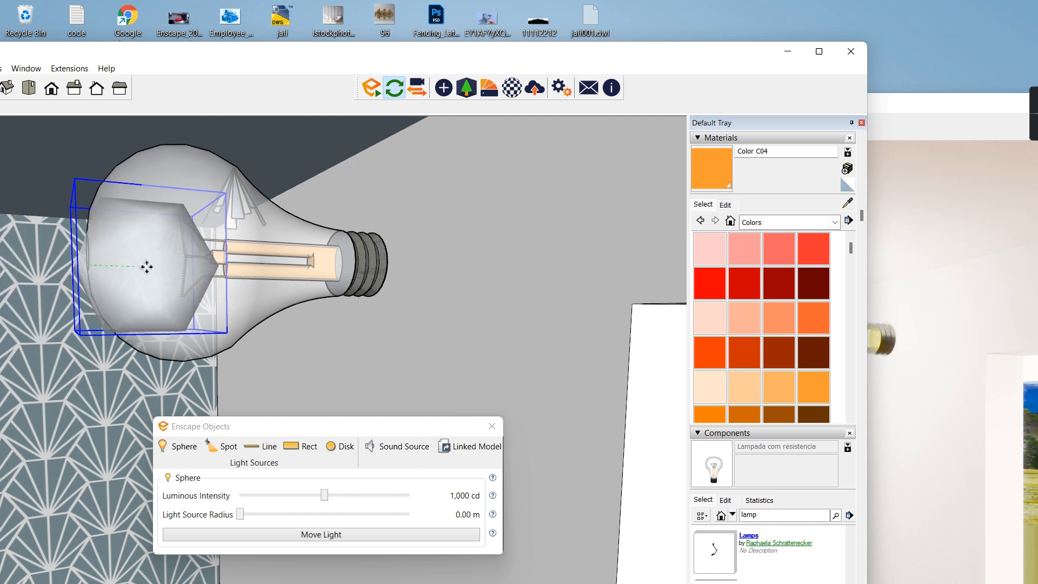
pyautogui.click(172, 270)
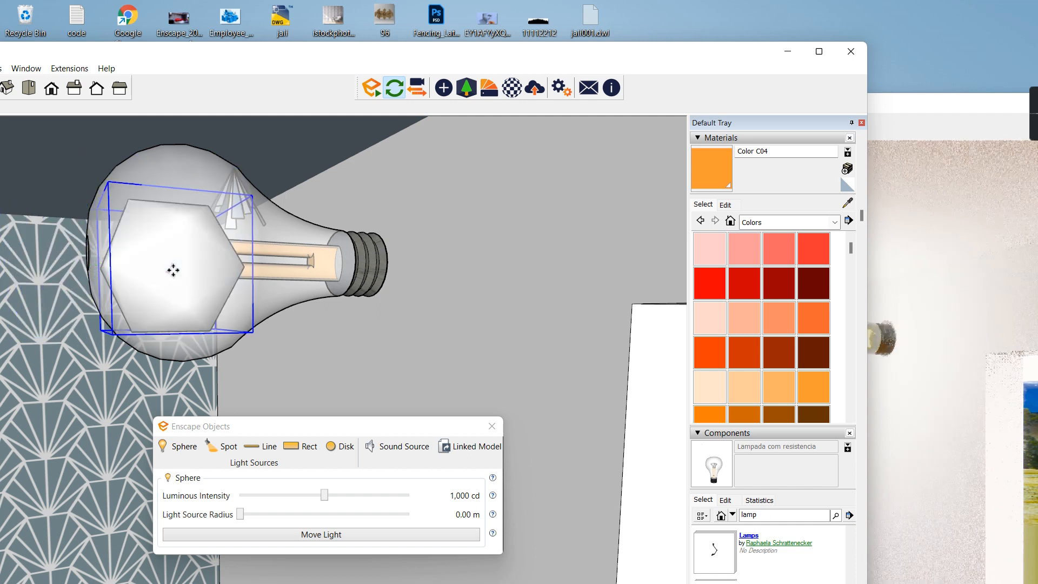
# Check the render with the moved light and raise the sphere light's luminous intensity to 58,819 cd.
pyautogui.click(923, 104)
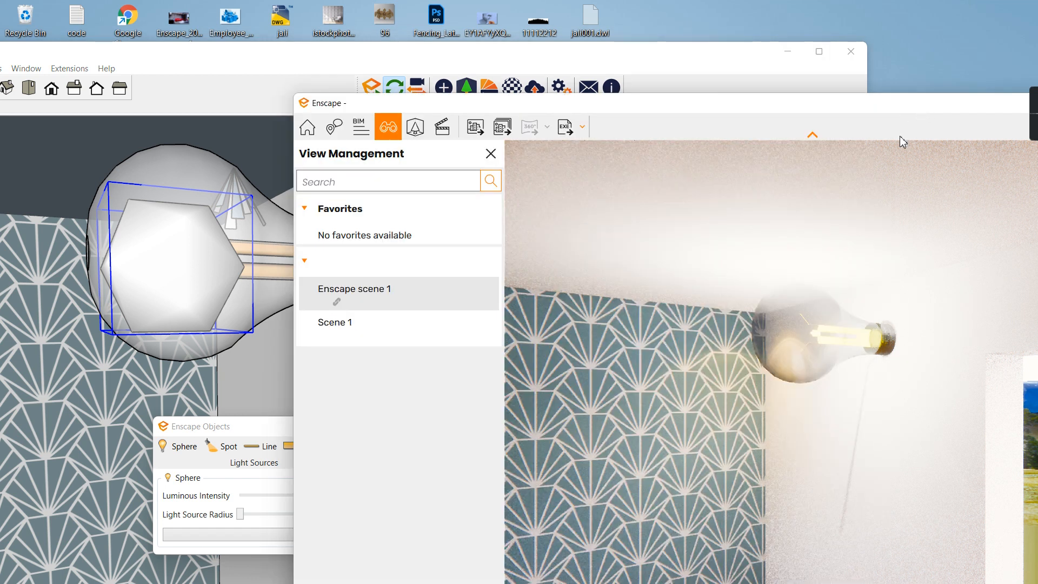
pyautogui.moveTo(249, 431); pyautogui.dragTo(209, 431)
pyautogui.moveTo(297, 496)
pyautogui.mouseDown()
pyautogui.moveTo(288, 497)
pyautogui.moveTo(340, 497)
pyautogui.mouseUp()
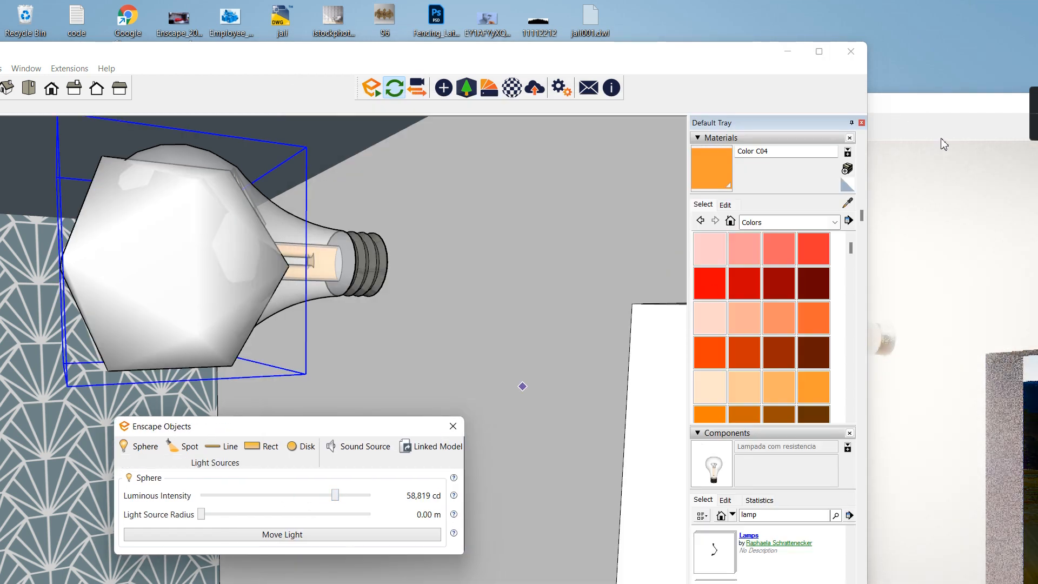
# Switch to the Enscape render and examine the brighter bulb light from farther back in the room.
pyautogui.click(946, 112)
pyautogui.click(803, 301)
pyautogui.scroll(-5, 797, 303)
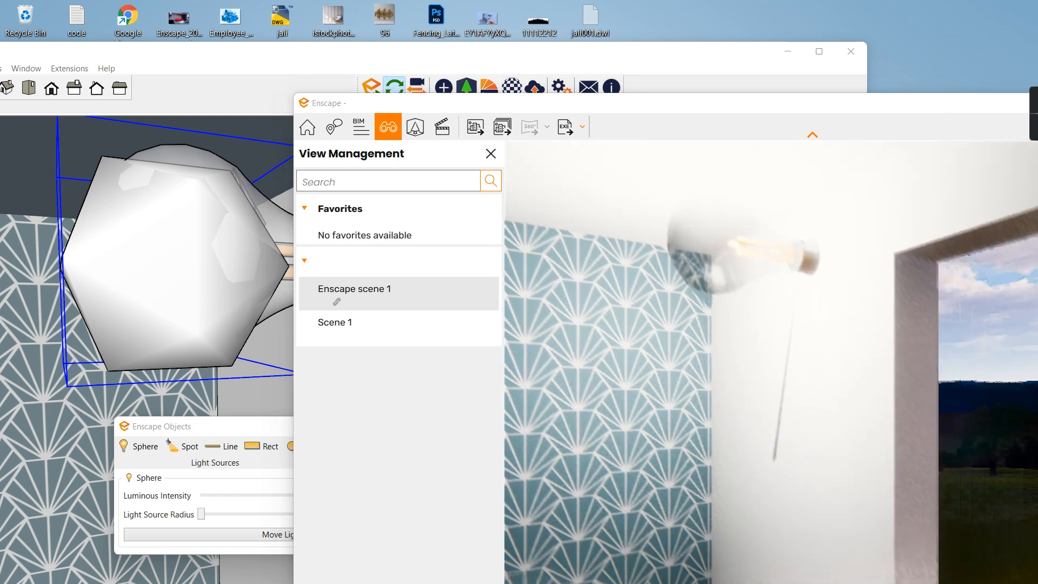
pyautogui.scroll(-4, 790, 308)
pyautogui.scroll(-4, 790, 308)
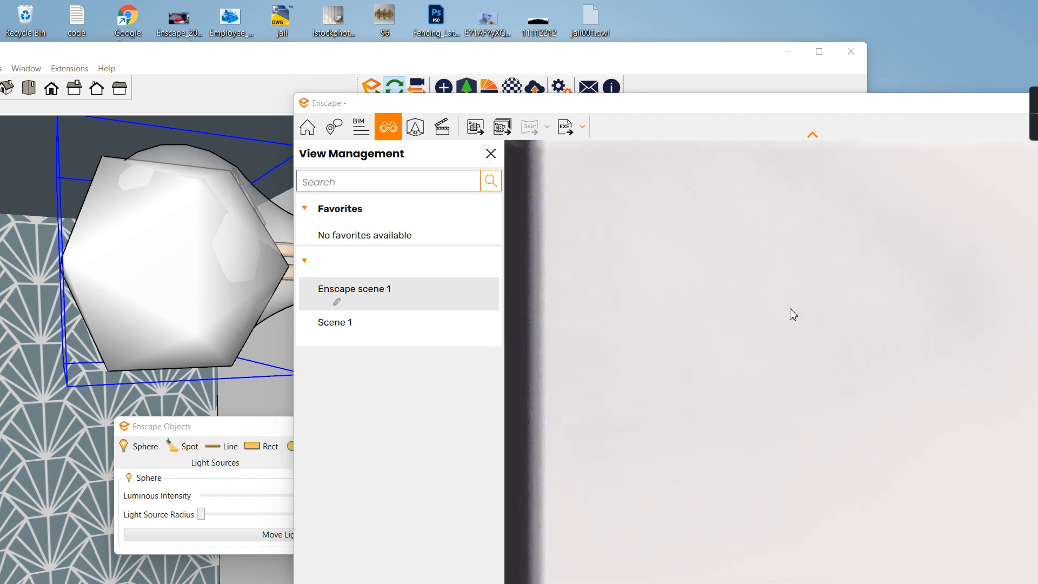
pyautogui.scroll(-5, 790, 308)
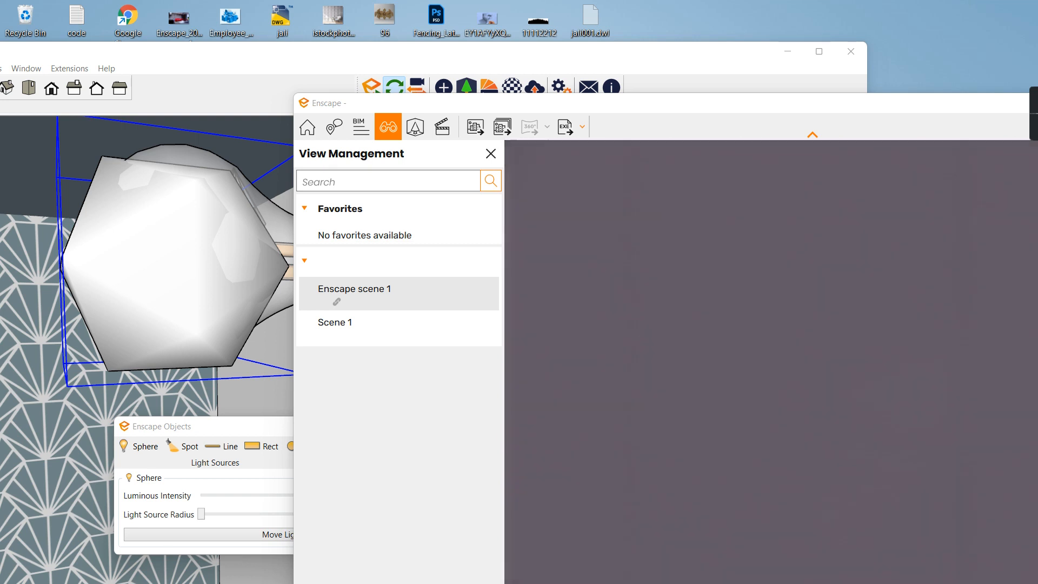
pyautogui.scroll(5, 797, 331)
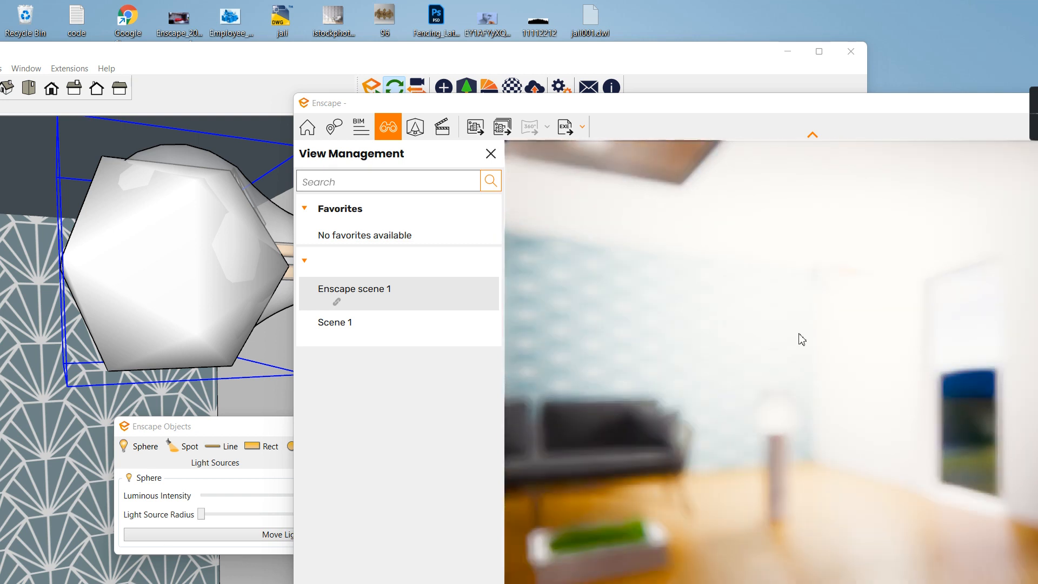
# Switch to SketchUp, delete the sphere light around the glass bulb, and check the Enscape render without it.
pyautogui.click(231, 425)
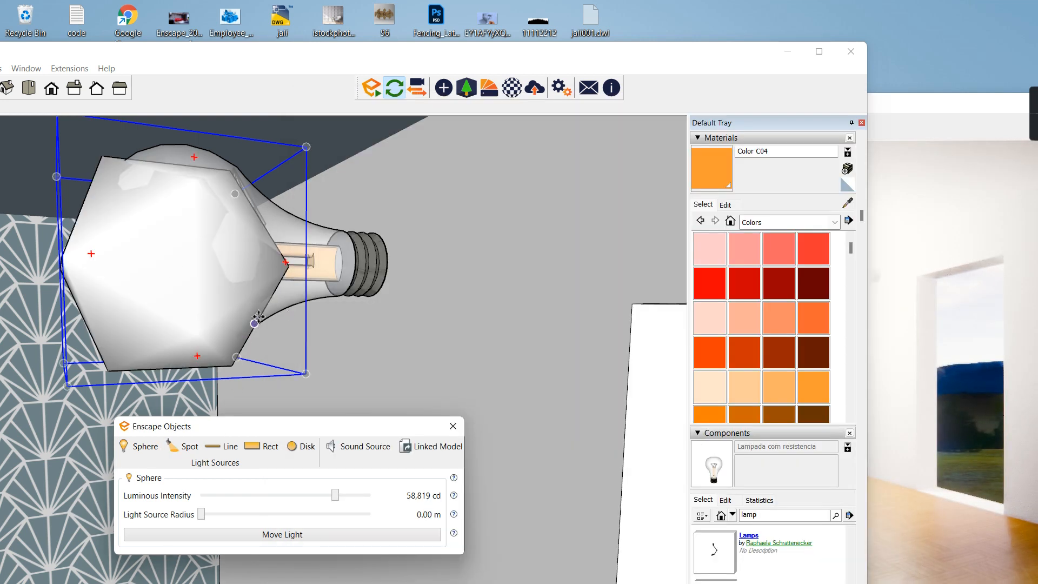
pyautogui.moveTo(156, 57); pyautogui.dragTo(307, 66)
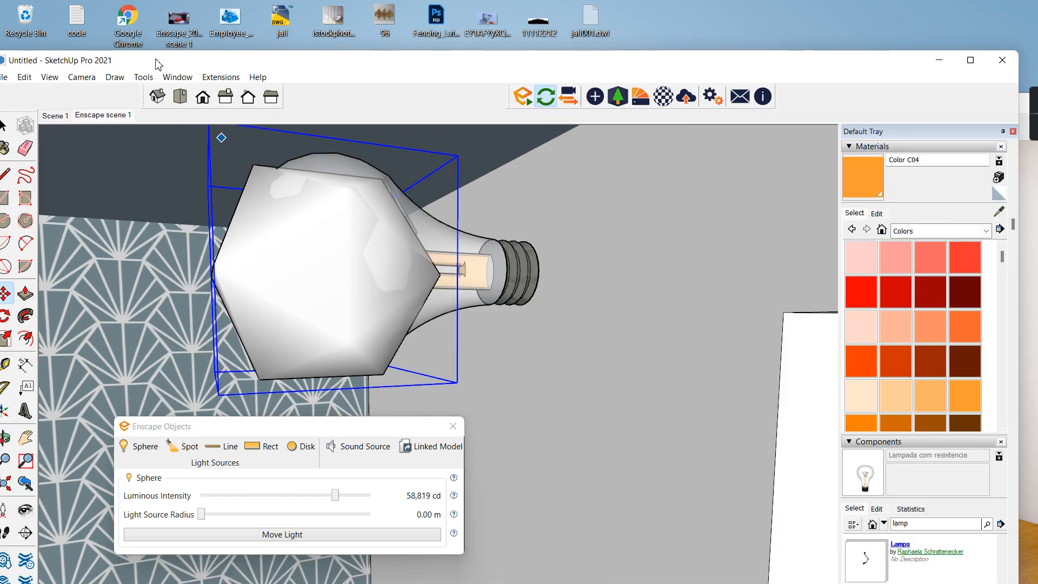
pyautogui.moveTo(157, 64); pyautogui.dragTo(245, 66)
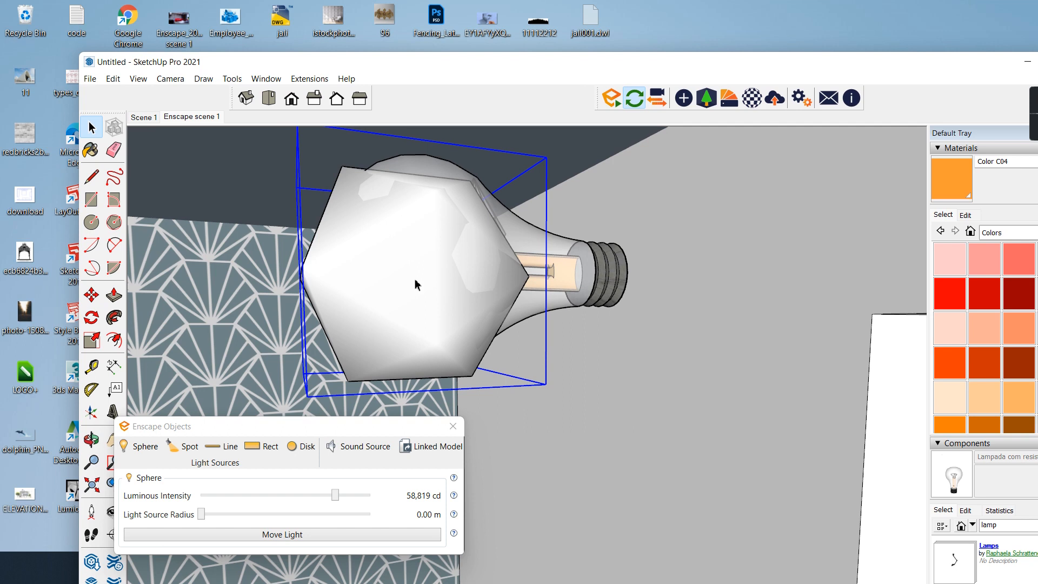
pyautogui.press('Delete')
pyautogui.moveTo(722, 74); pyautogui.dragTo(388, 74)
pyautogui.click(914, 109)
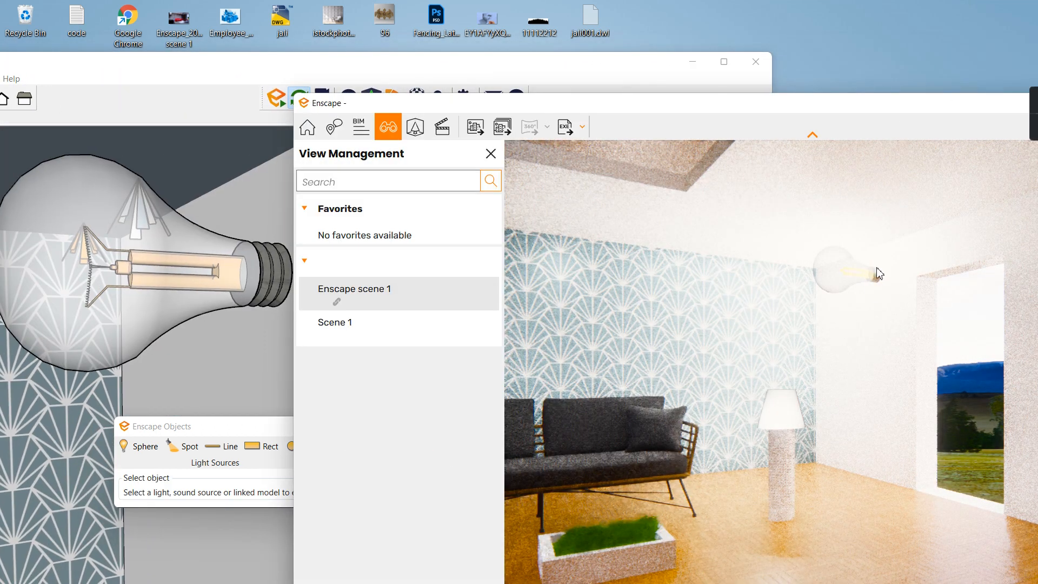
pyautogui.scroll(2, 854, 292)
pyautogui.scroll(1, 817, 358)
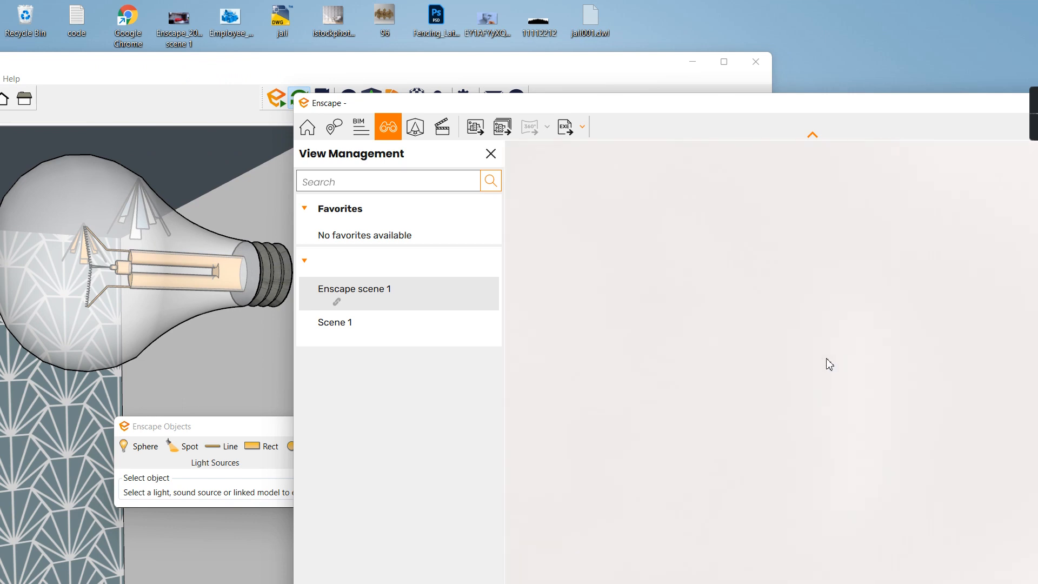
pyautogui.scroll(-2, 828, 359)
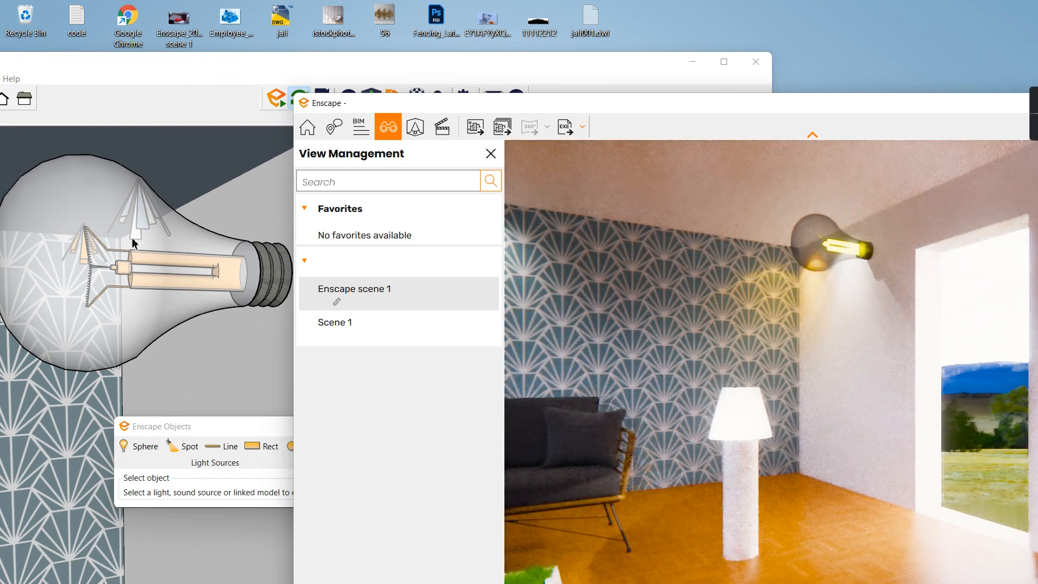
# Delete the light bulb component near the ceiling in SketchUp and maximize the Enscape render window.
pyautogui.click(134, 243)
pyautogui.click(132, 222)
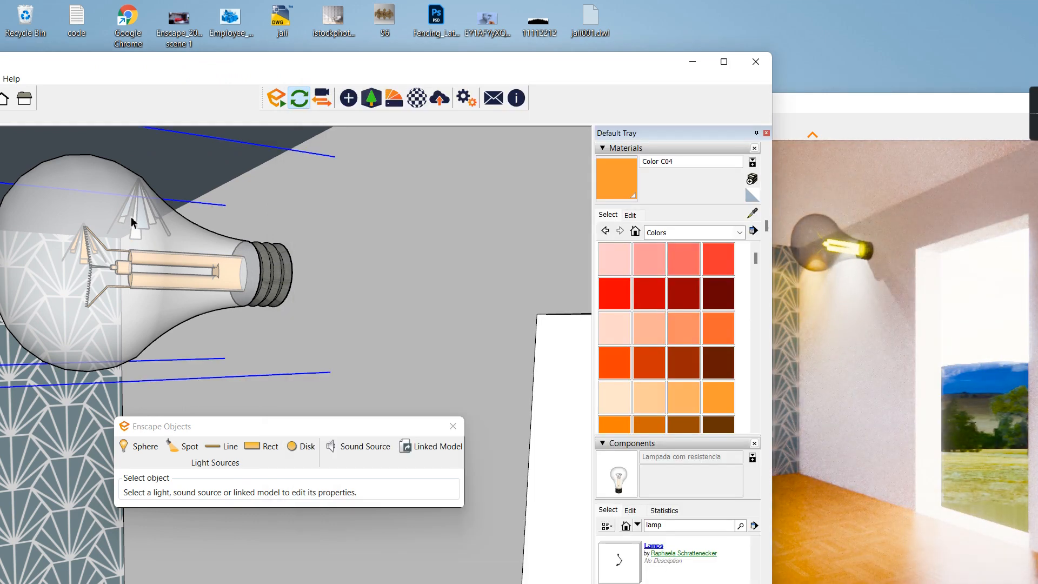
pyautogui.press('Delete')
pyautogui.click(824, 126)
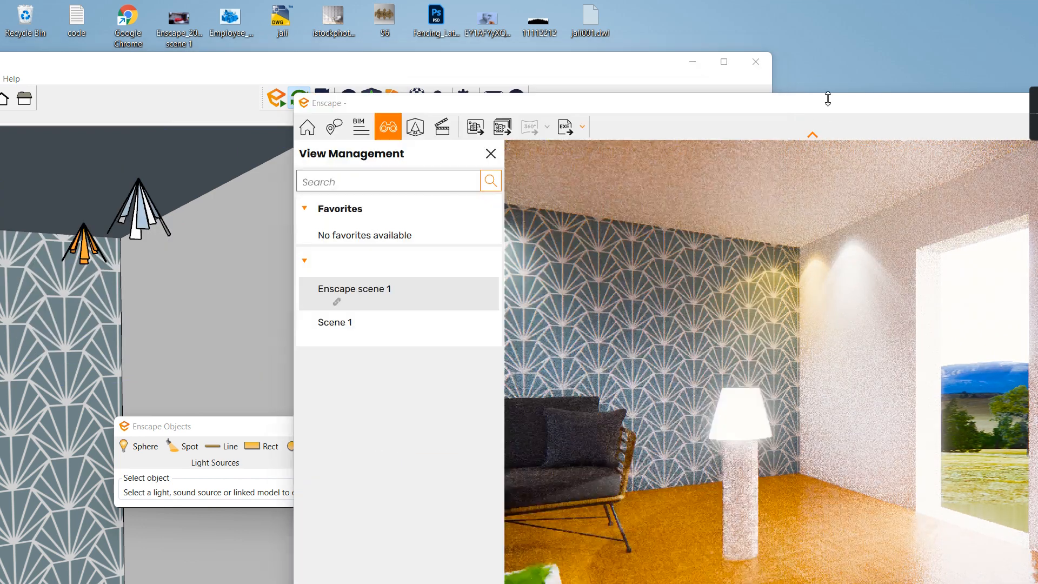
pyautogui.doubleClick(827, 104)
# Move through the rendered living room to examine the lighting around the sofa, the standing couple, the large window and the table lamp.
pyautogui.moveTo(487, 288); pyautogui.dragTo(470, 290)
pyautogui.moveTo(470, 290); pyautogui.dragTo(524, 296, button='middle')
pyautogui.scroll(5, 526, 298)
pyautogui.scroll(3, 551, 304)
pyautogui.moveTo(552, 304); pyautogui.dragTo(389, 304, button='right')
pyautogui.moveTo(579, 315)
pyautogui.mouseDown(button='right')
pyautogui.moveTo(650, 317)
pyautogui.moveTo(541, 322)
pyautogui.moveTo(589, 323)
pyautogui.mouseUp(button='right')
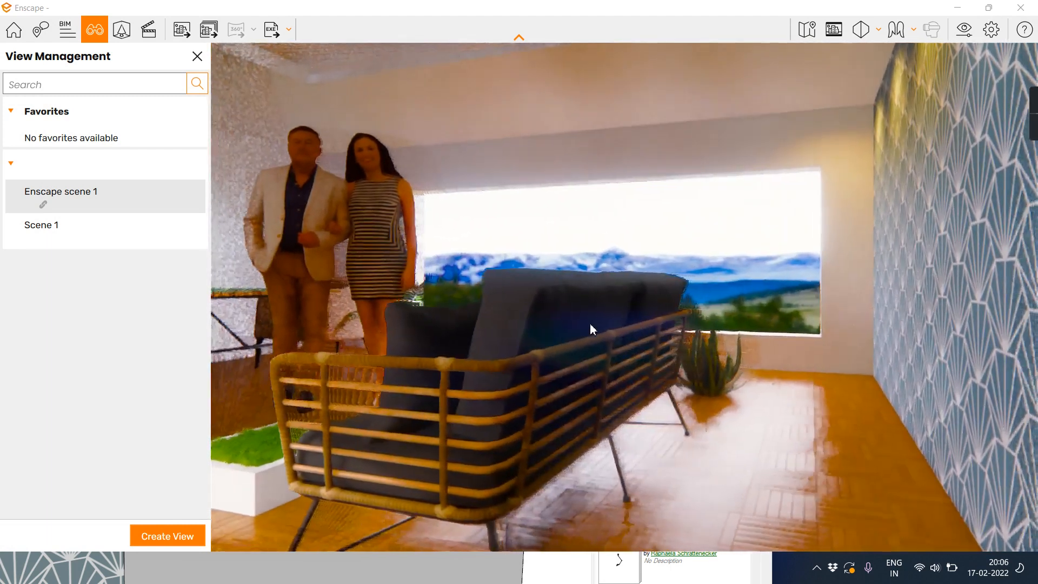
pyautogui.press('q')
pyautogui.press('e')
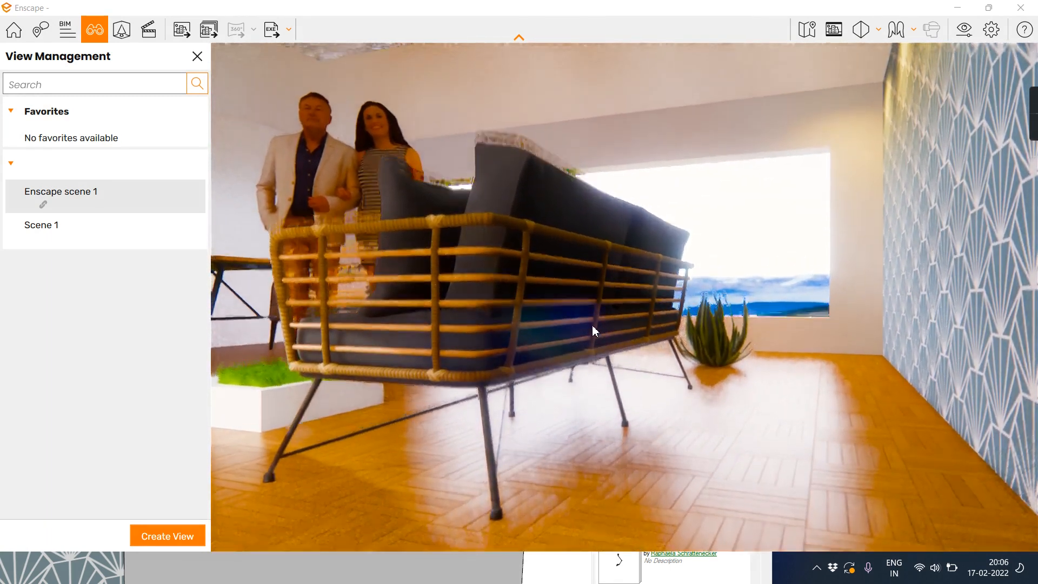
pyautogui.moveTo(582, 333); pyautogui.dragTo(574, 326, button='right')
pyautogui.moveTo(574, 327); pyautogui.dragTo(605, 334)
pyautogui.press('a')
pyautogui.press('q')
pyautogui.press('e')
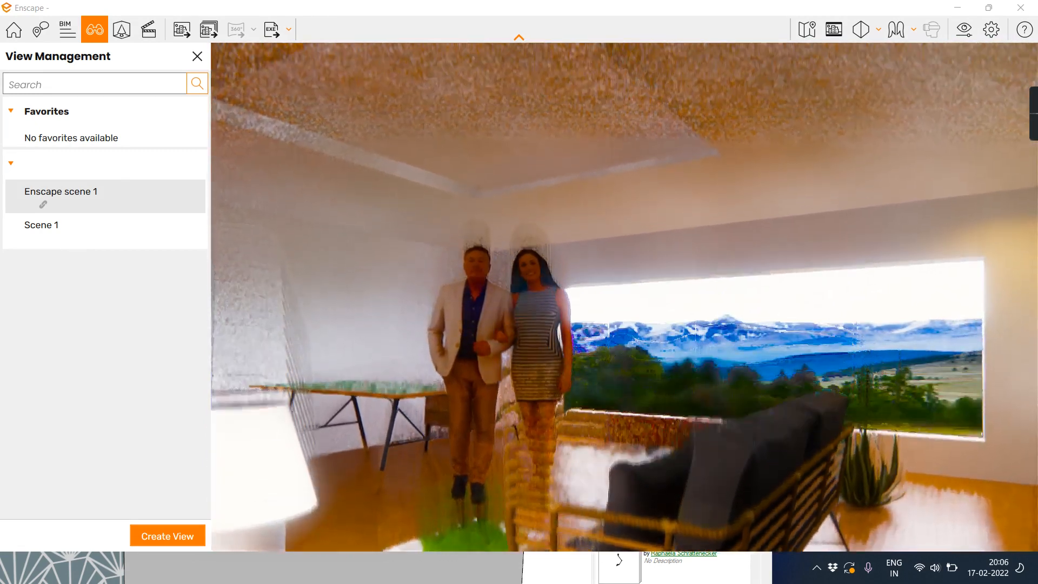
pyautogui.moveTo(588, 357); pyautogui.dragTo(605, 381)
pyautogui.press('e')
pyautogui.press('q')
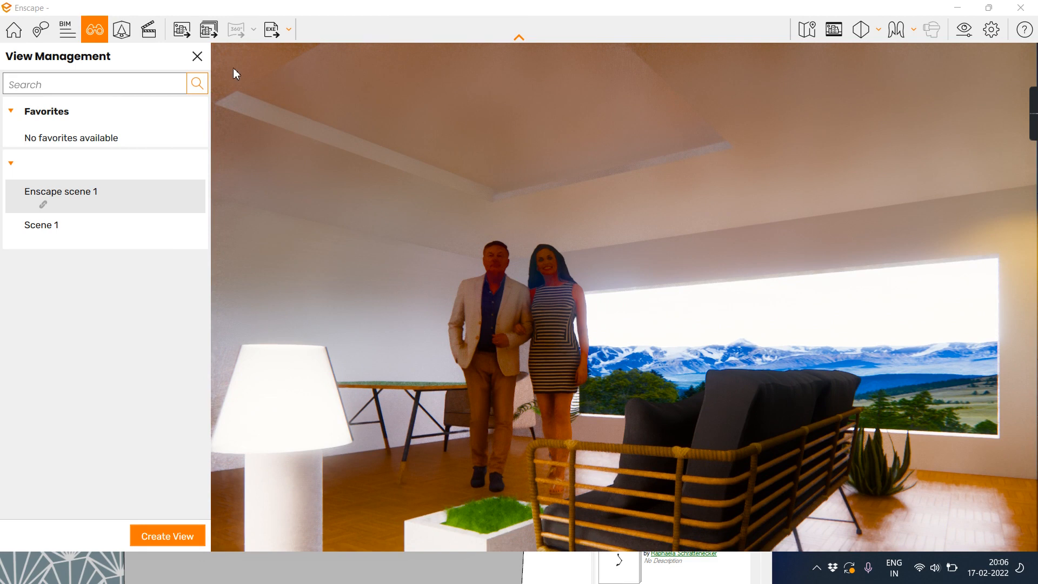
# Close View Management and open the atmosphere options of the Visual Settings.
pyautogui.click(197, 57)
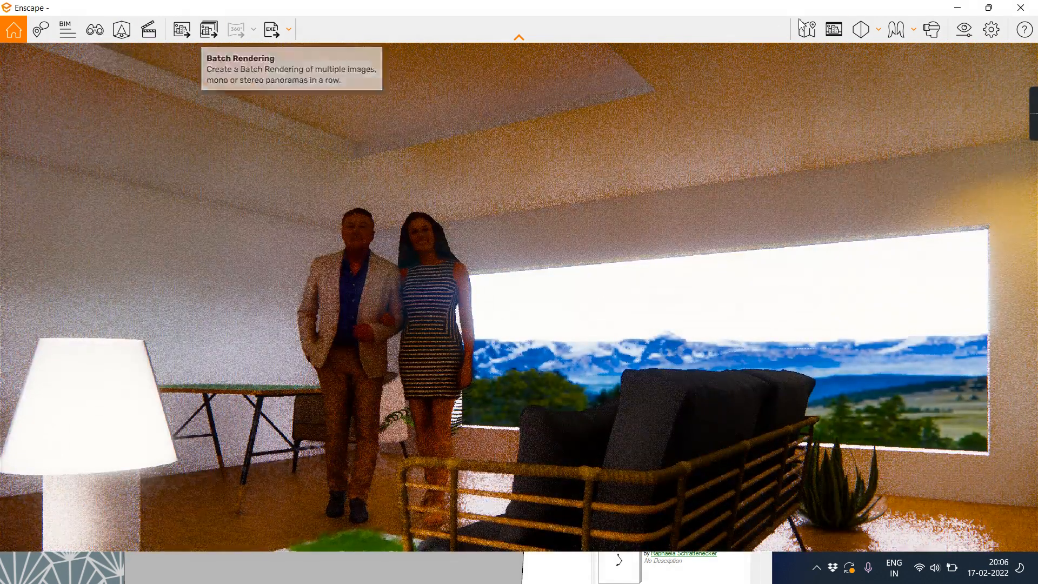
pyautogui.click(966, 29)
pyautogui.moveTo(433, 31); pyautogui.dragTo(120, 169)
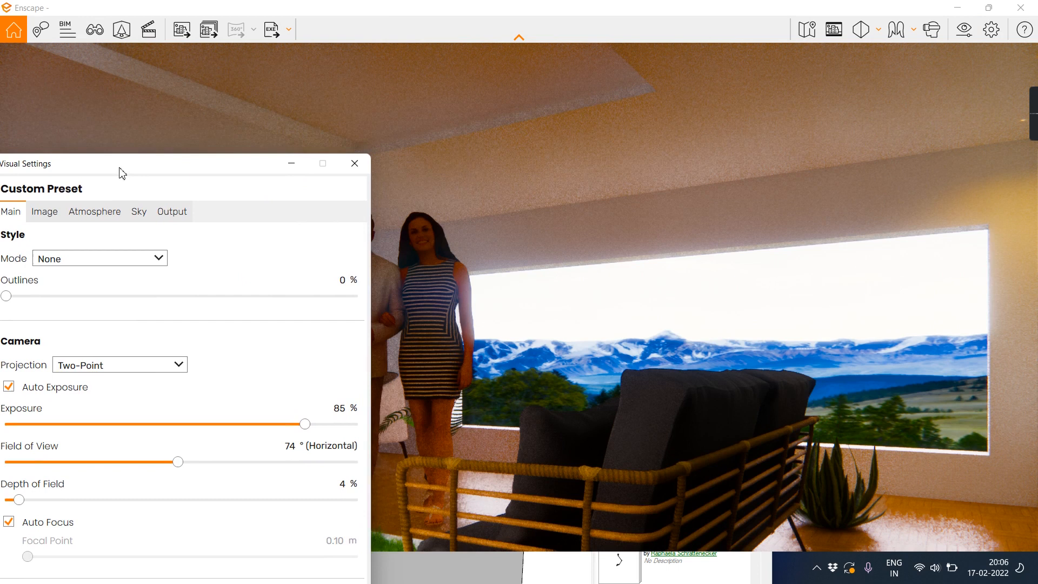
pyautogui.click(111, 217)
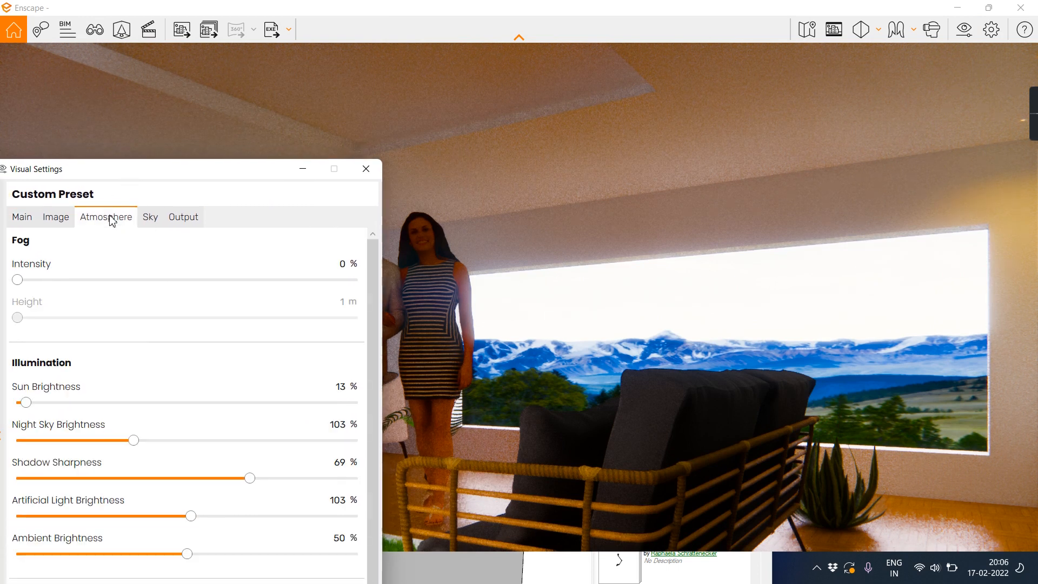
pyautogui.moveTo(146, 173); pyautogui.dragTo(172, 133)
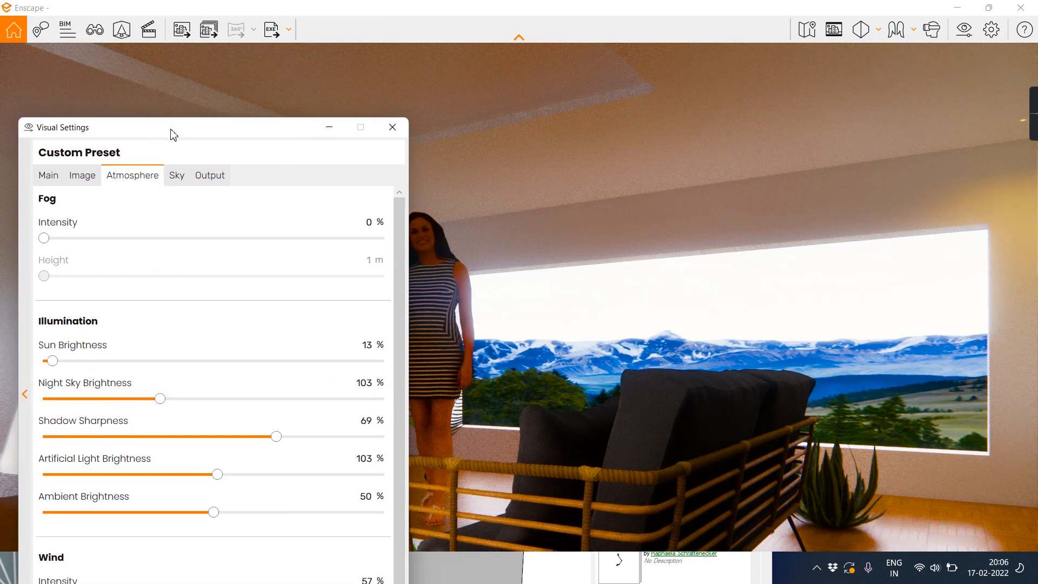
# Set the sun brightness to 23% and the night sky brightness to 53%.
pyautogui.moveTo(69, 358); pyautogui.dragTo(137, 367)
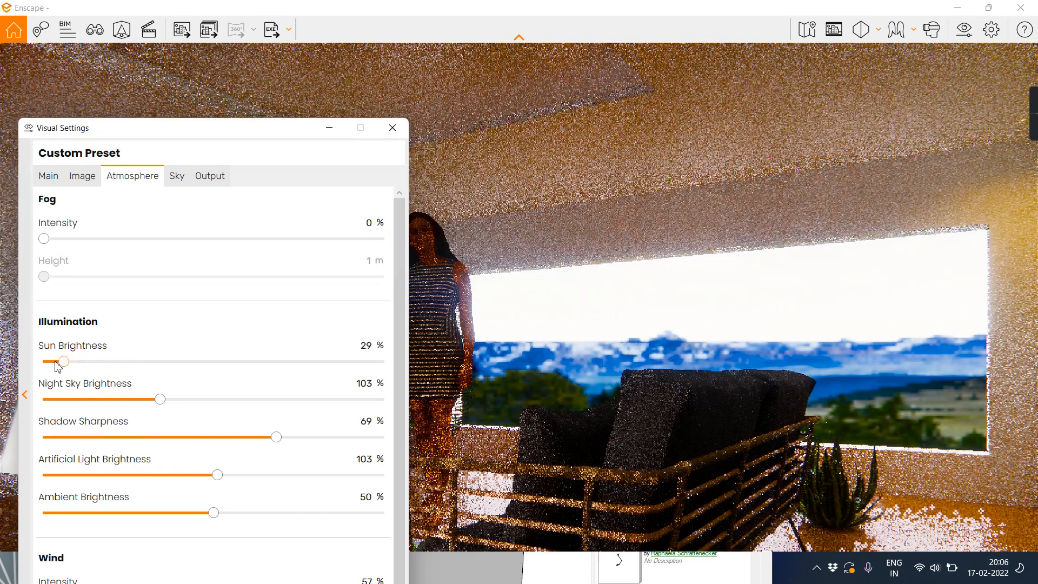
pyautogui.moveTo(156, 399); pyautogui.dragTo(103, 403)
pyautogui.click(588, 397)
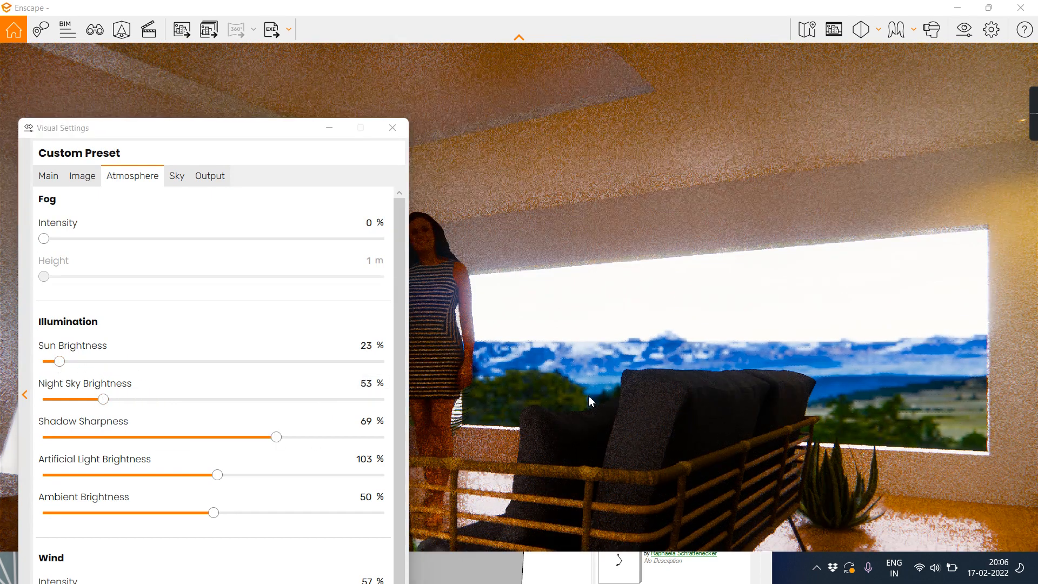
# Shift the render's time of day to dusk and try a night sky brightness of 249%.
pyautogui.keyDown('shift'); pyautogui.moveTo(589, 397); pyautogui.dragTo(695, 397, button='right'); pyautogui.keyUp('shift')
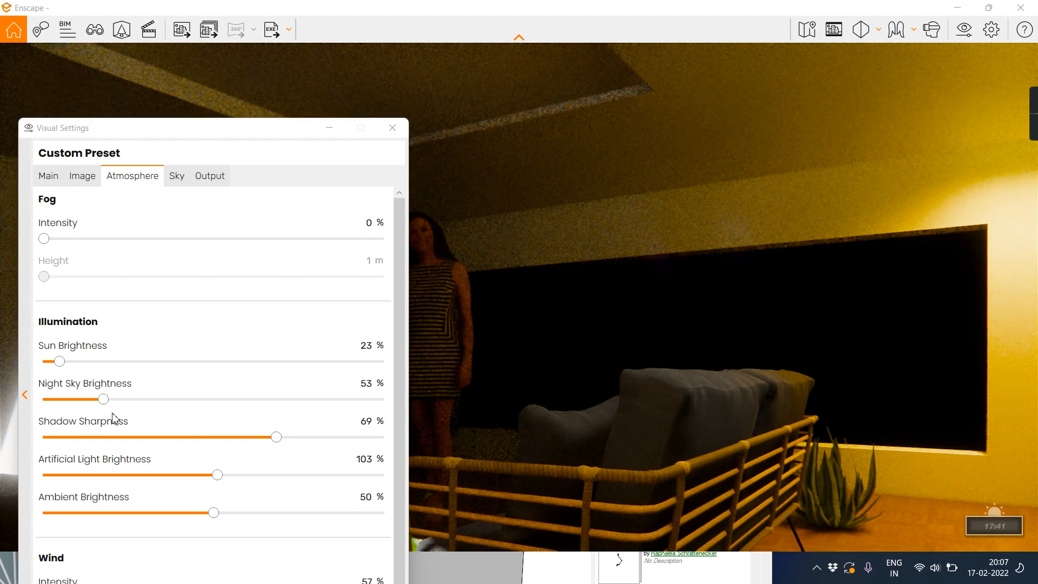
pyautogui.moveTo(108, 401); pyautogui.dragTo(271, 406)
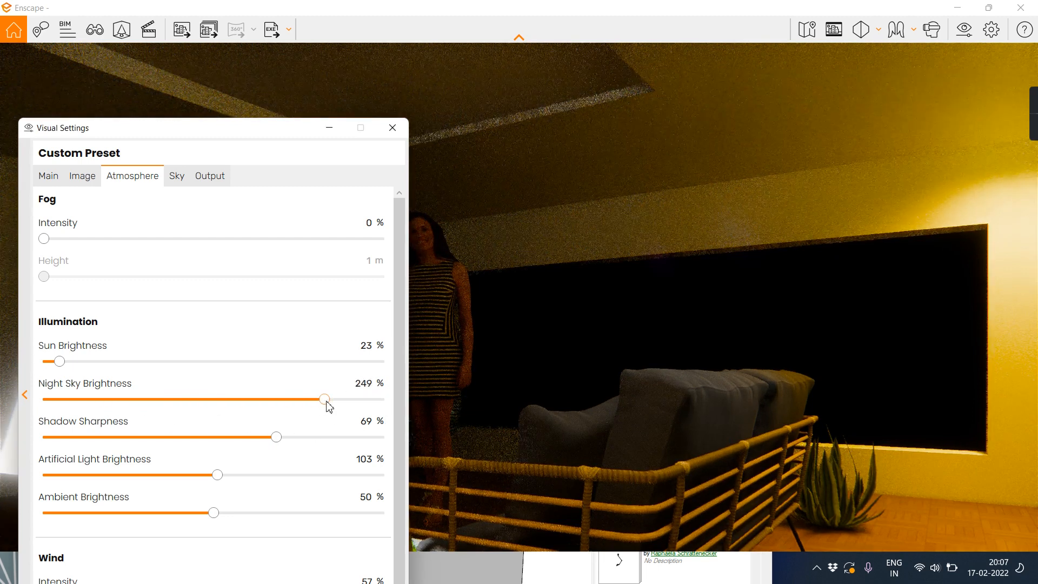
pyautogui.click(725, 419)
pyautogui.moveTo(770, 364)
pyautogui.mouseDown(button='right')
pyautogui.moveTo(738, 380)
pyautogui.moveTo(773, 364)
pyautogui.mouseUp(button='right')
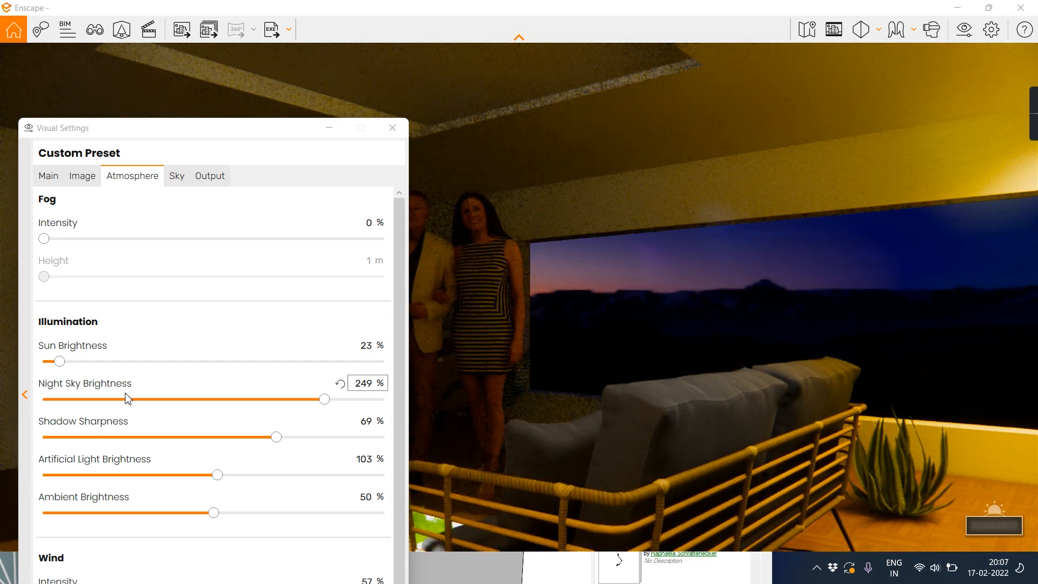
# Set the night sky brightness to 121% and the sun brightness to 307%, keeping fog intensity at 0%.
pyautogui.moveTo(327, 405); pyautogui.dragTo(180, 399)
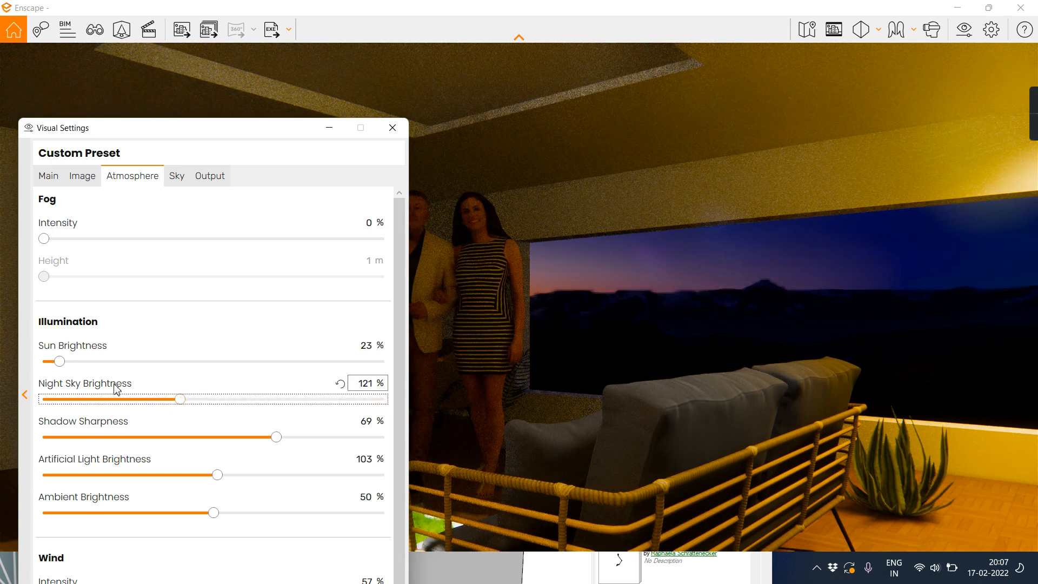
pyautogui.moveTo(63, 364); pyautogui.dragTo(252, 362)
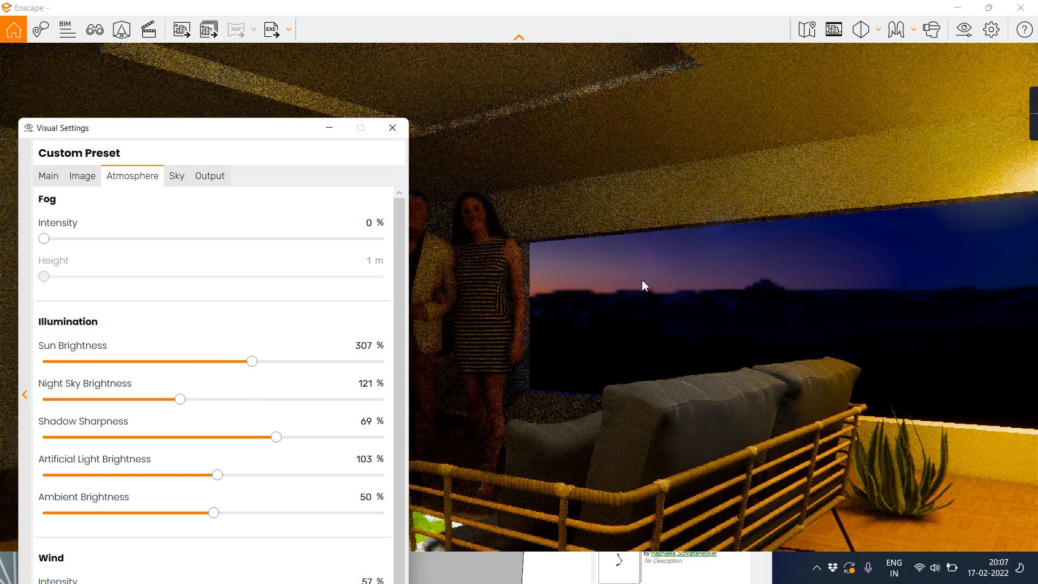
pyautogui.moveTo(46, 238)
pyautogui.mouseDown()
pyautogui.moveTo(257, 242)
pyautogui.moveTo(26, 238)
pyautogui.mouseUp()
# Try the White and Polystyrol style modes on the render.
pyautogui.click(82, 178)
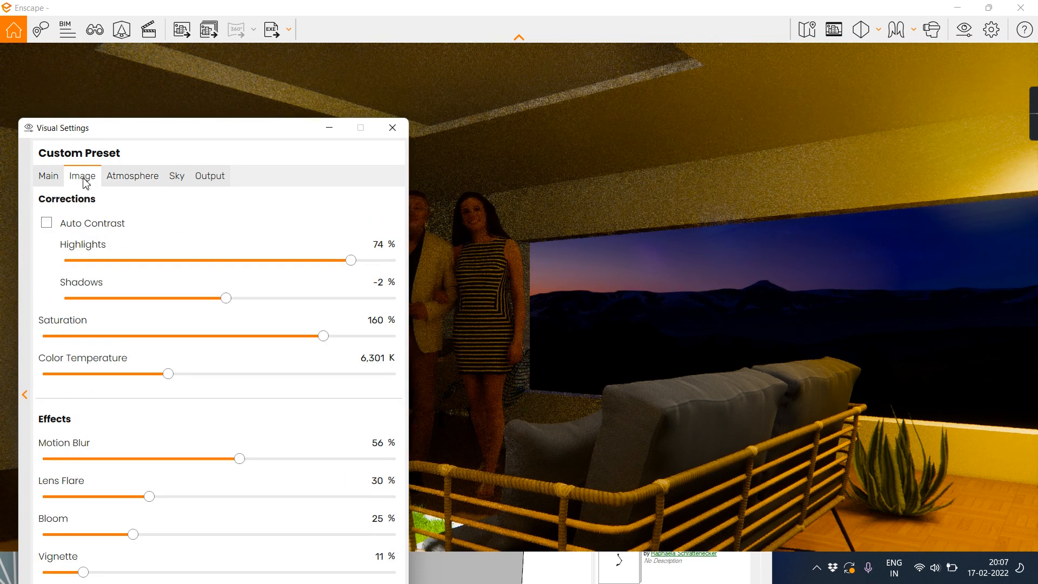
pyautogui.click(44, 179)
pyautogui.click(122, 223)
pyautogui.click(123, 223)
pyautogui.click(122, 223)
pyautogui.click(104, 250)
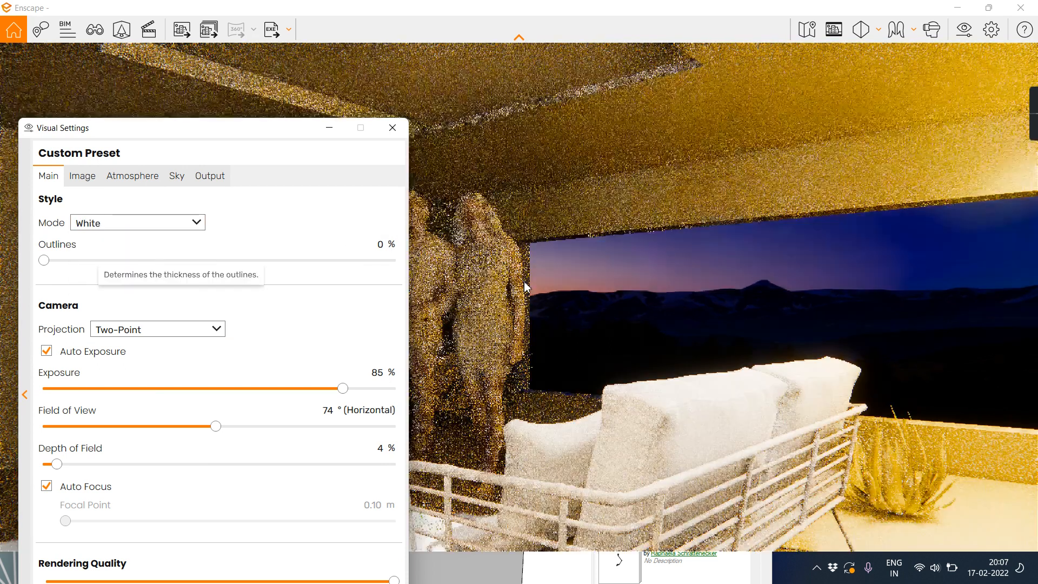
pyautogui.click(121, 224)
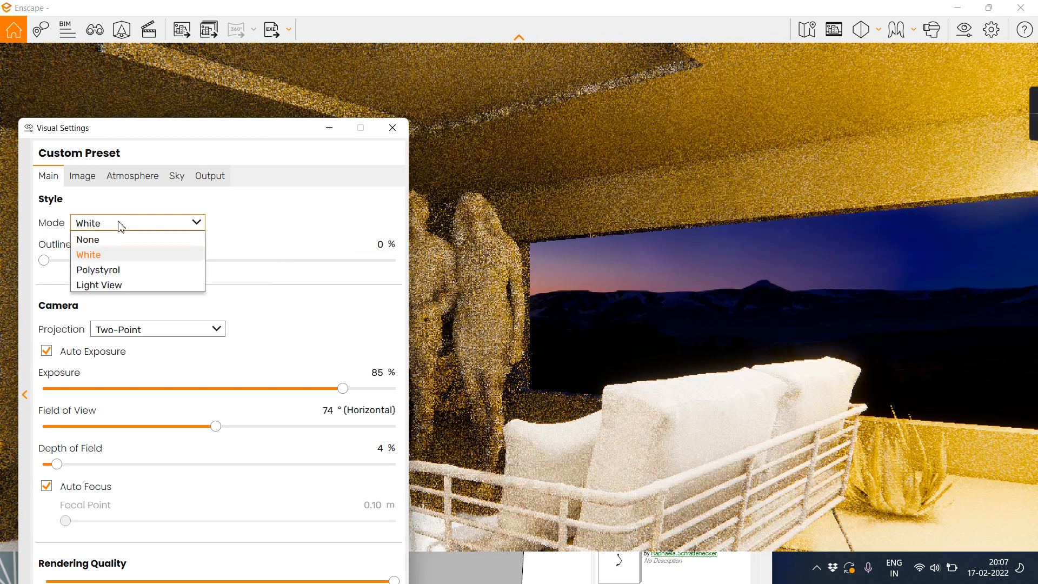
pyautogui.click(118, 268)
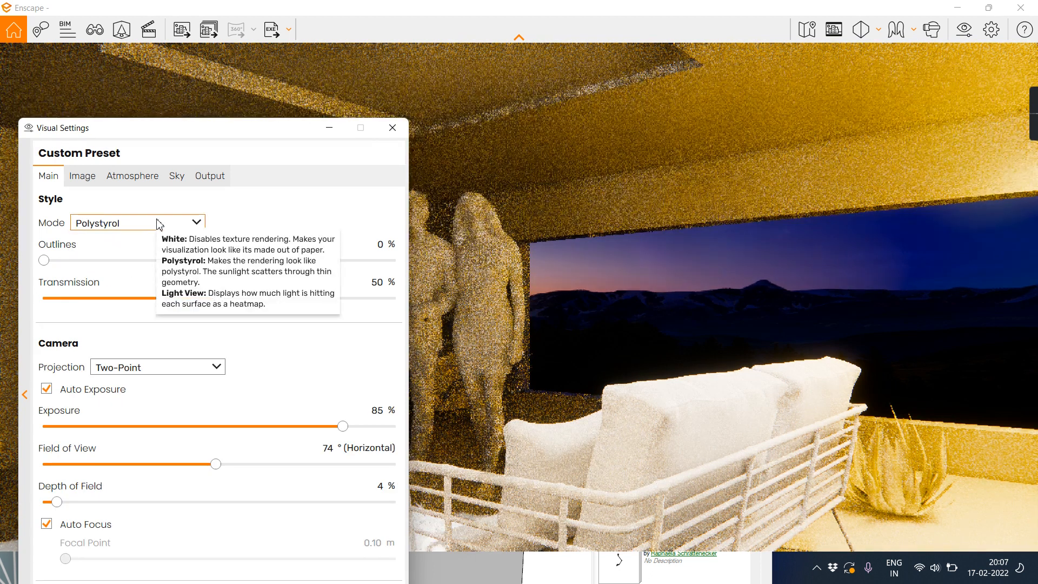
# Switch the style mode to Light View and examine the lux heatmap around the sofa and the spot-lit wall.
pyautogui.click(119, 225)
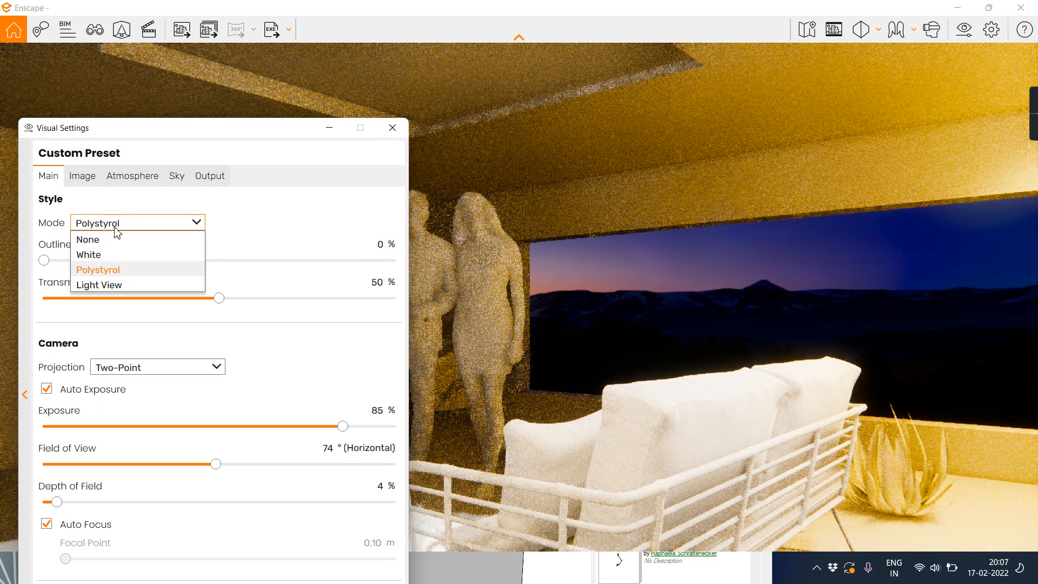
pyautogui.click(116, 285)
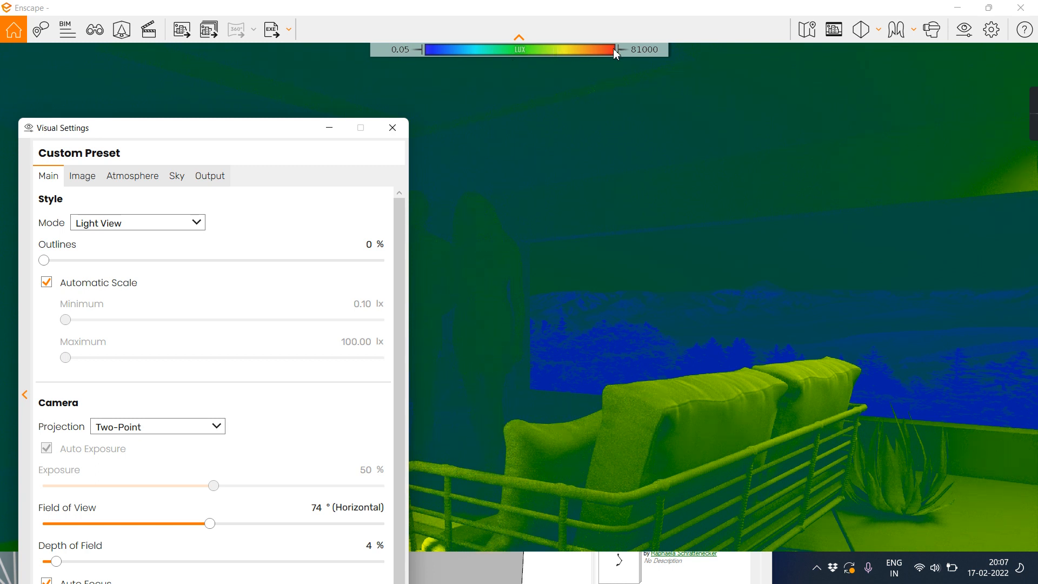
pyautogui.moveTo(547, 53); pyautogui.dragTo(718, 52)
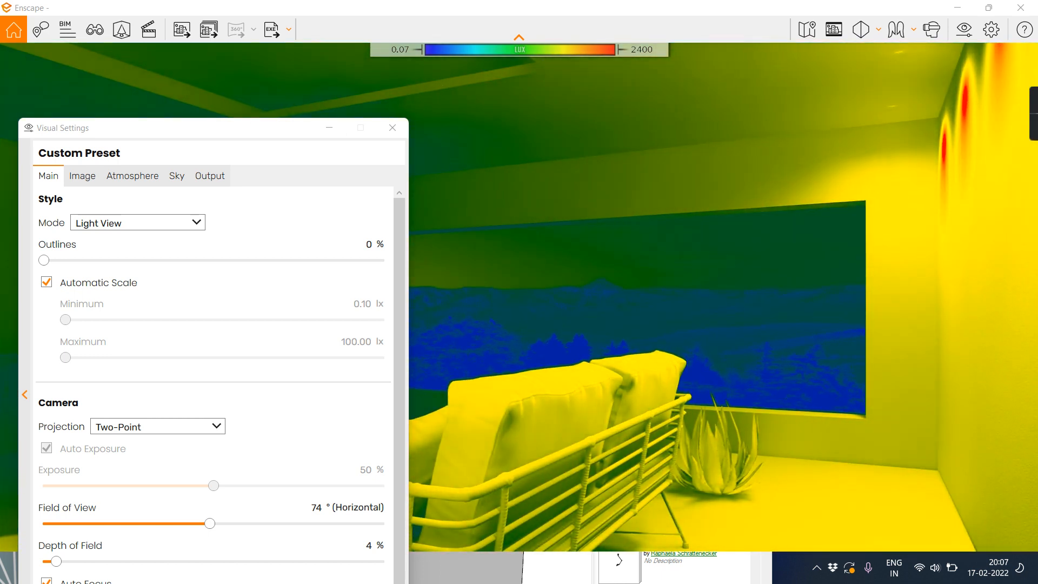
pyautogui.moveTo(943, 50); pyautogui.dragTo(971, 91)
pyautogui.moveTo(906, 129); pyautogui.dragTo(906, 103, button='middle')
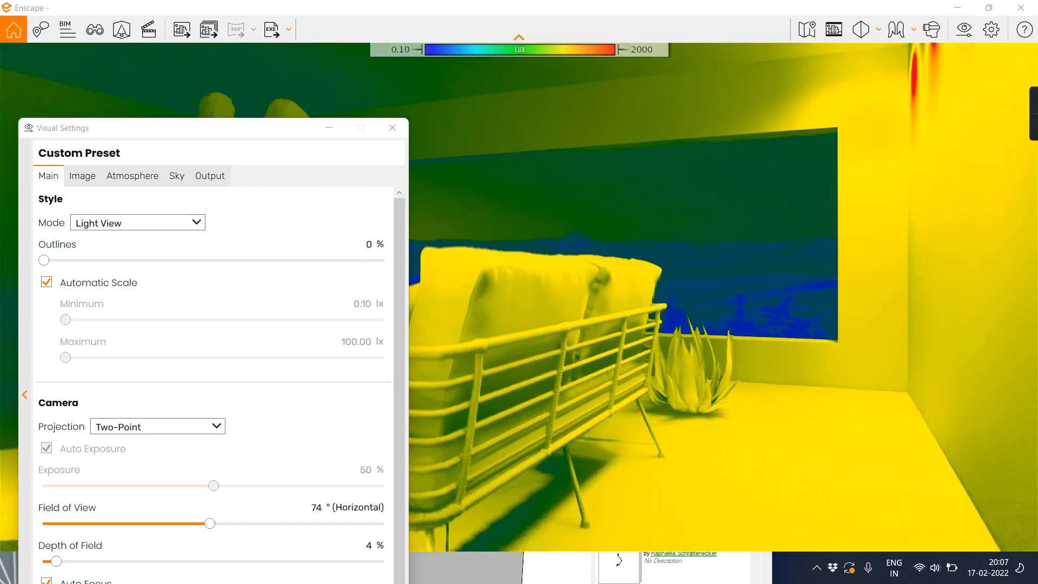
pyautogui.press('q')
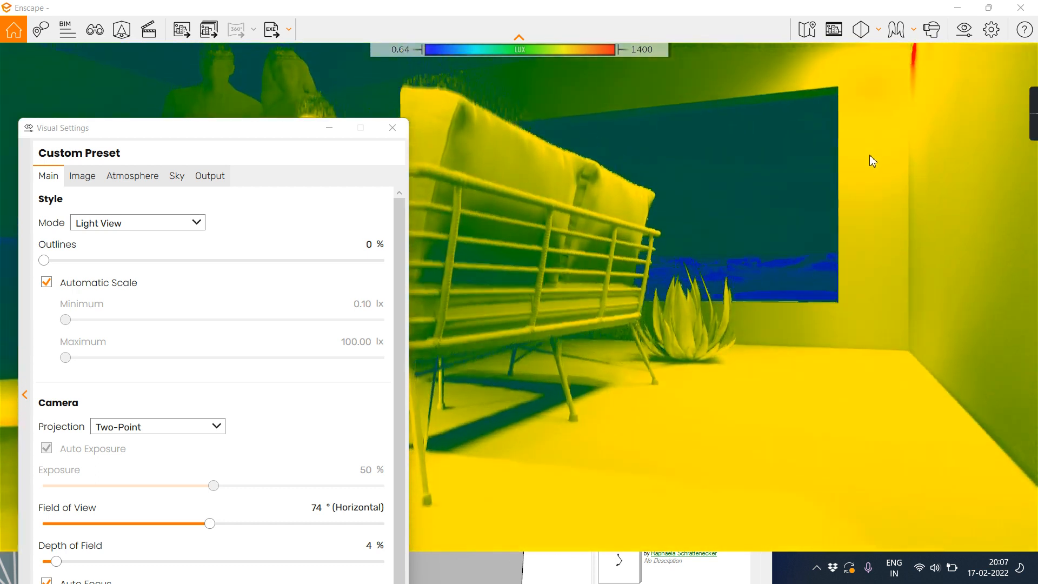
pyautogui.press('e')
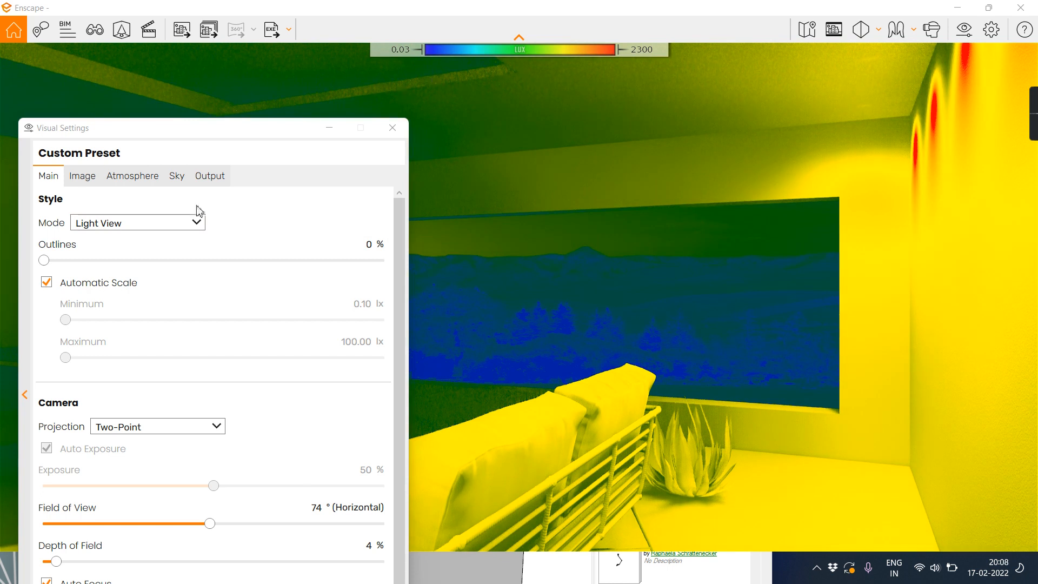
# Set the style mode to Polystyrol with outlines at 43%.
pyautogui.click(87, 229)
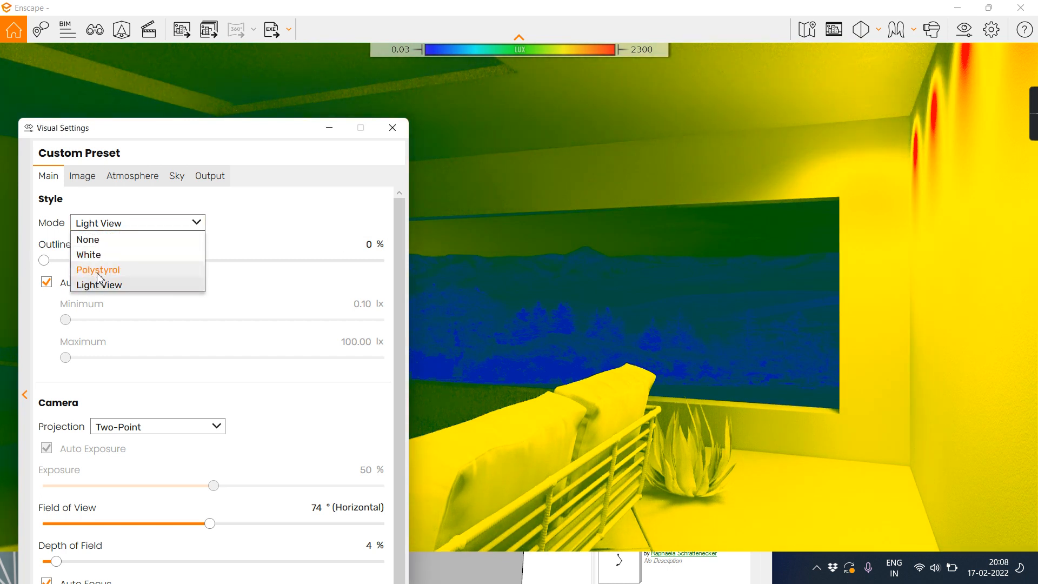
pyautogui.click(69, 265)
pyautogui.moveTo(44, 261); pyautogui.dragTo(195, 266)
pyautogui.click(542, 319)
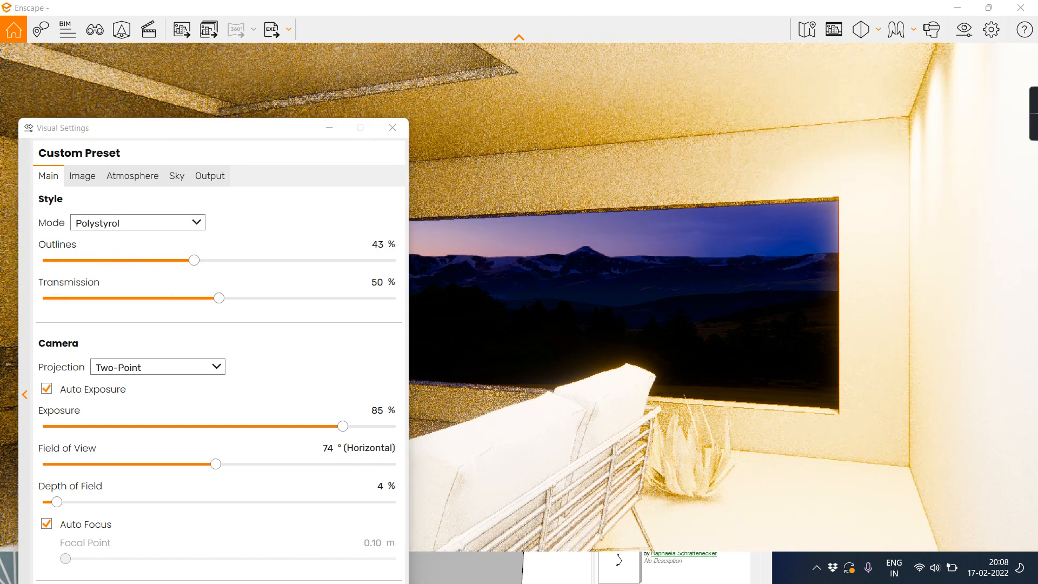
# Examine the Polystyrol render around the standing couple, the sofa and the mountain window from near and far.
pyautogui.moveTo(503, 346); pyautogui.dragTo(460, 355)
pyautogui.scroll(5, 575, 353)
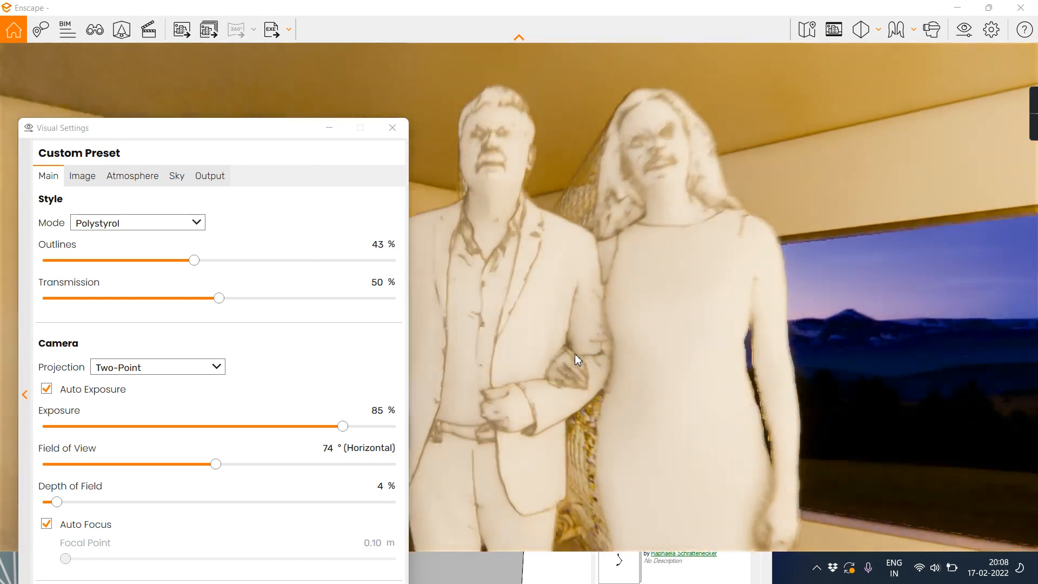
pyautogui.scroll(-2, 566, 363)
pyautogui.scroll(-5, 567, 370)
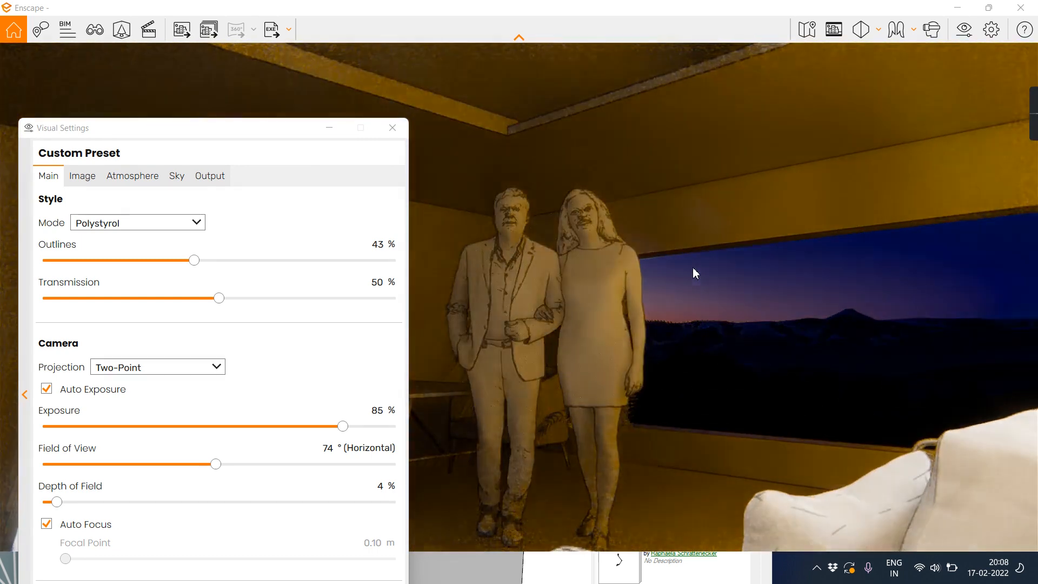
pyautogui.scroll(-3, 687, 270)
pyautogui.moveTo(687, 271); pyautogui.dragTo(692, 290, button='middle')
pyautogui.scroll(2, 692, 291)
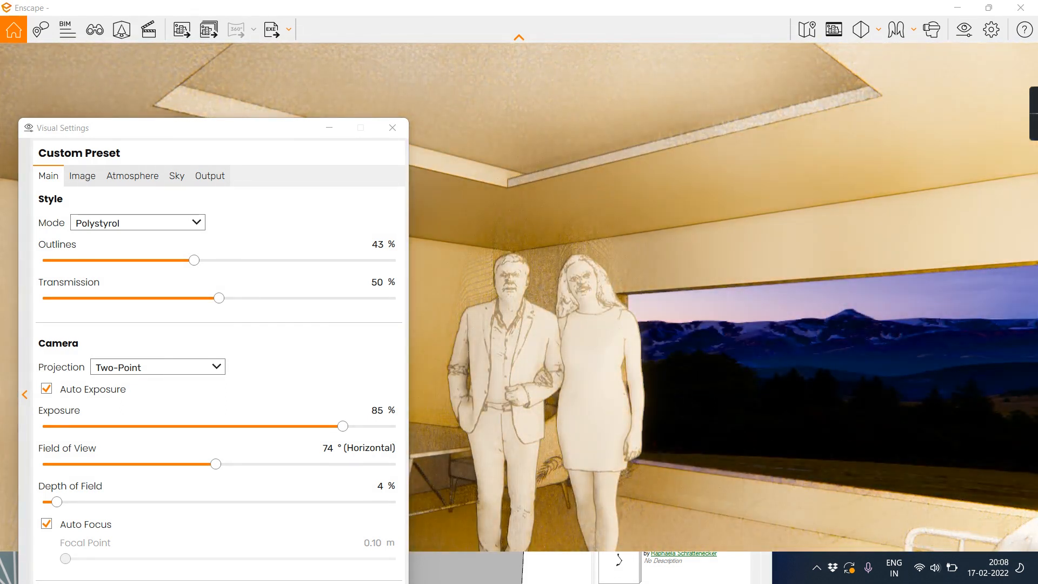
pyautogui.scroll(-3, 654, 404)
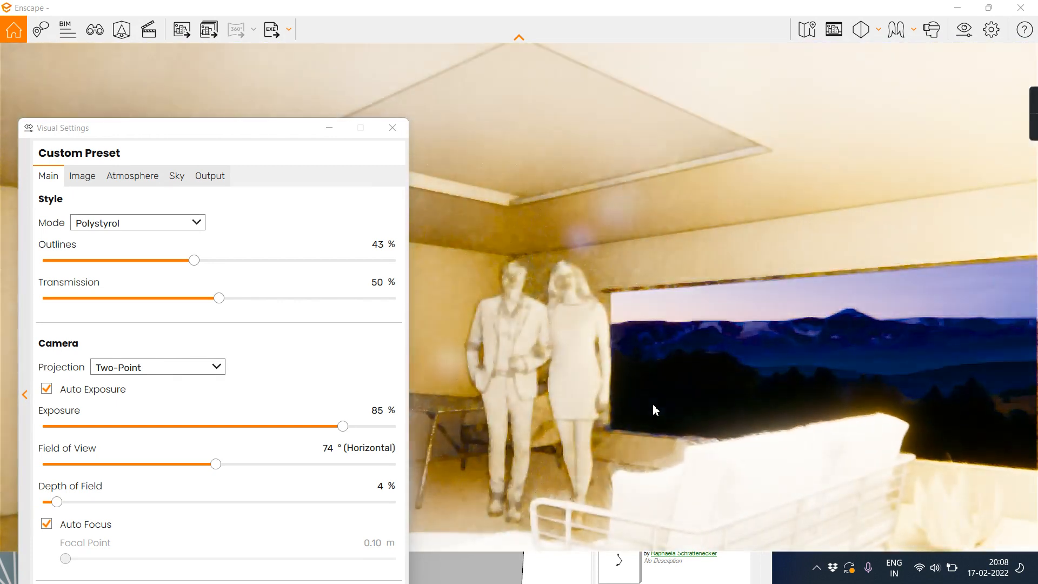
pyautogui.moveTo(653, 404); pyautogui.dragTo(608, 436)
pyautogui.scroll(-2, 607, 437)
pyautogui.scroll(3, 607, 437)
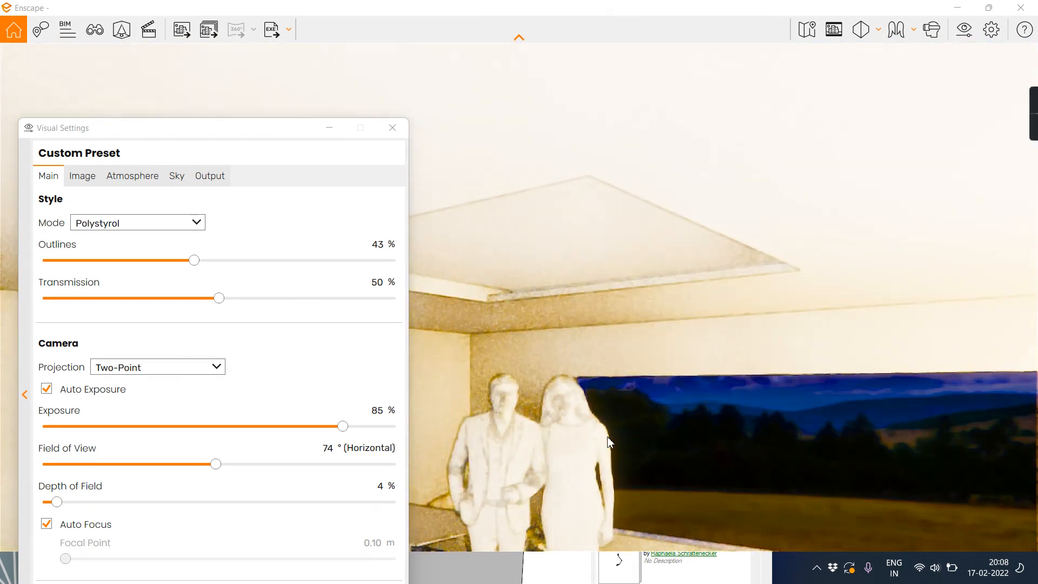
pyautogui.scroll(-1, 607, 436)
pyautogui.moveTo(607, 436); pyautogui.dragTo(605, 360, button='middle')
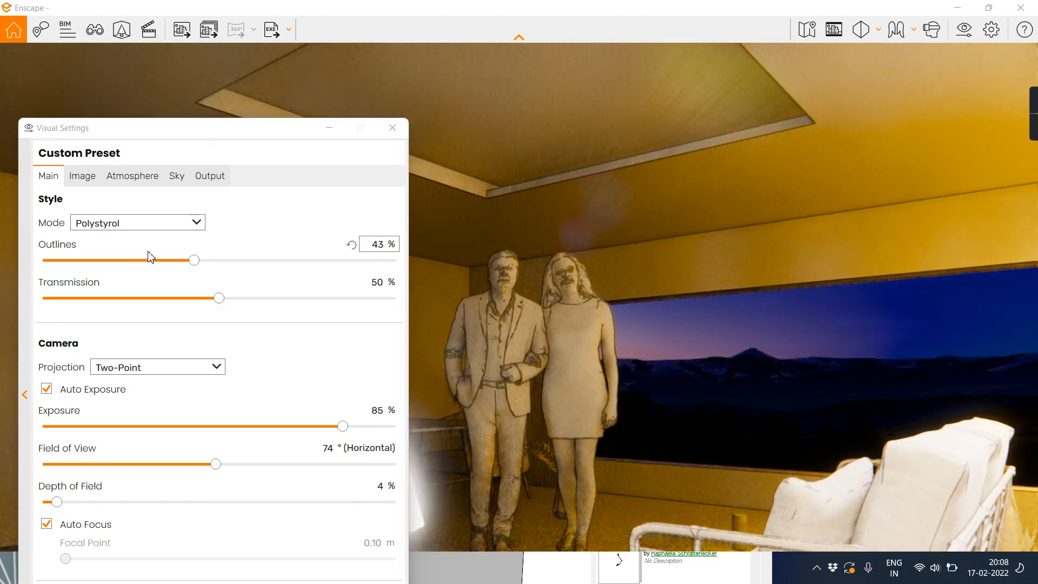
# Set the style mode to None and reduce the outlines to 0%.
pyautogui.click(137, 224)
pyautogui.click(103, 251)
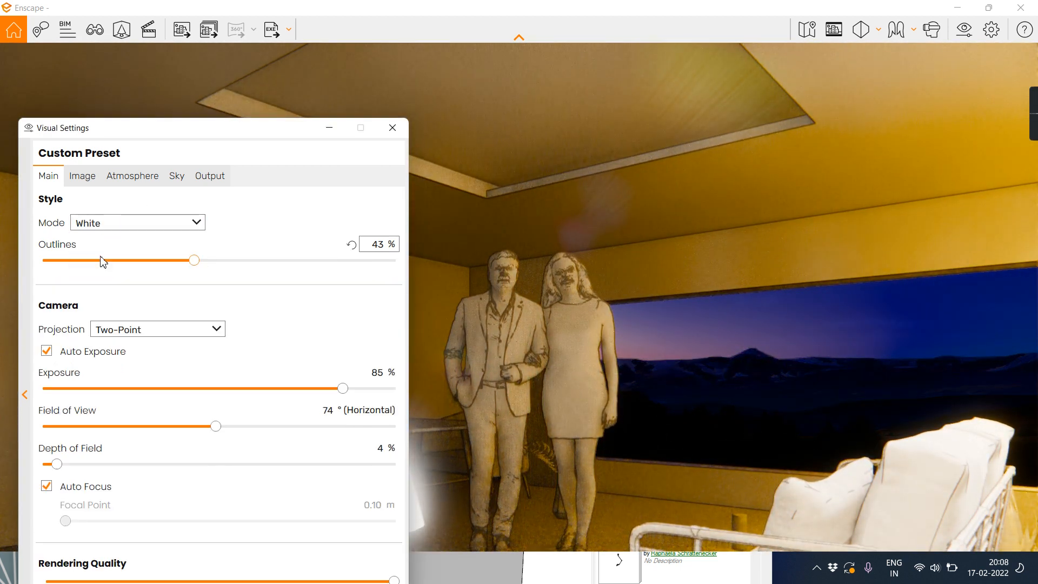
pyautogui.click(106, 224)
pyautogui.click(104, 237)
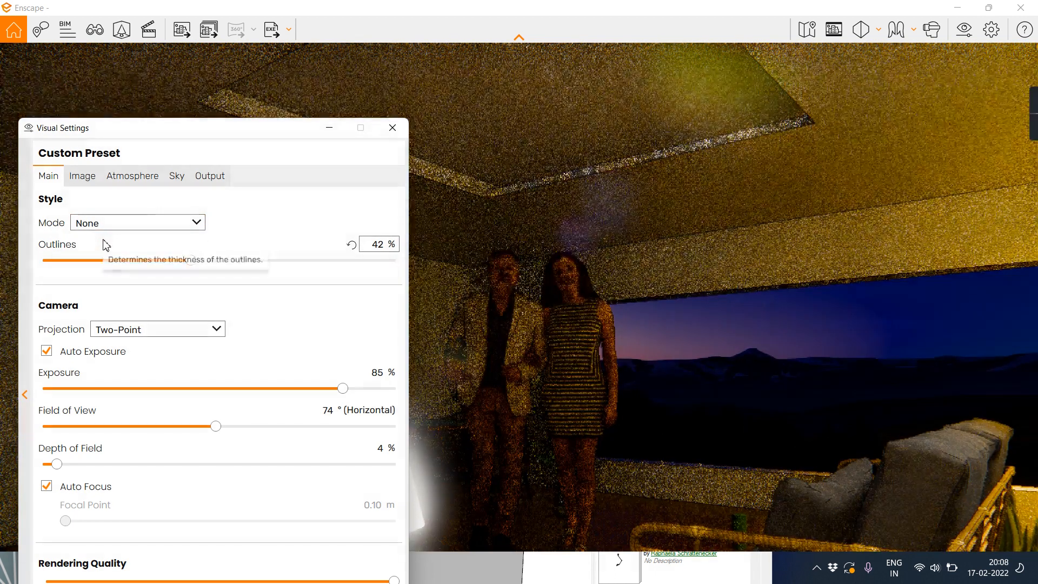
pyautogui.moveTo(164, 268); pyautogui.dragTo(44, 268)
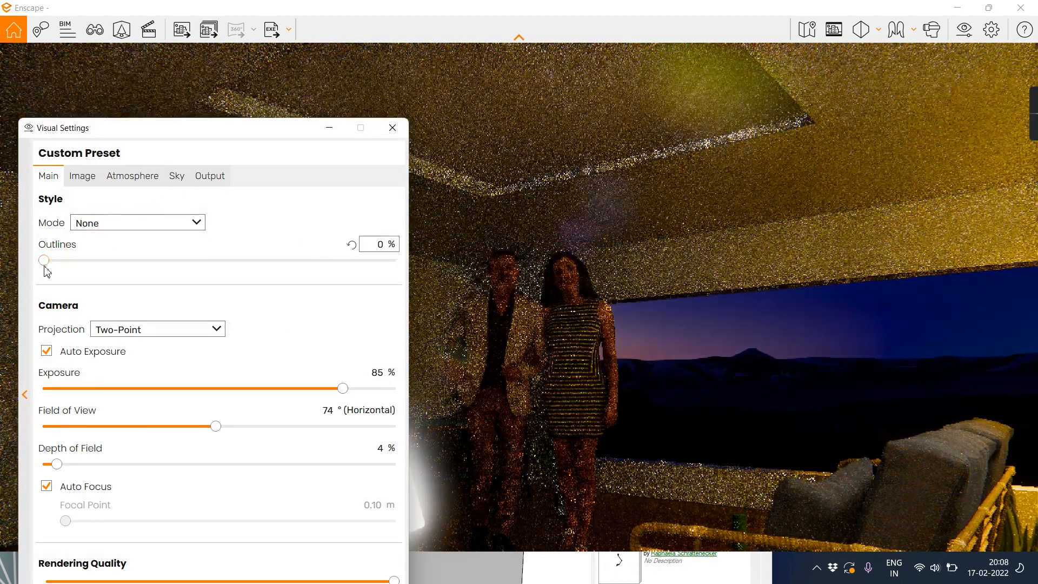
# Enable Auto Contrast in the image corrections and set the color temperature to 4,717 K.
pyautogui.click(87, 179)
pyautogui.click(46, 224)
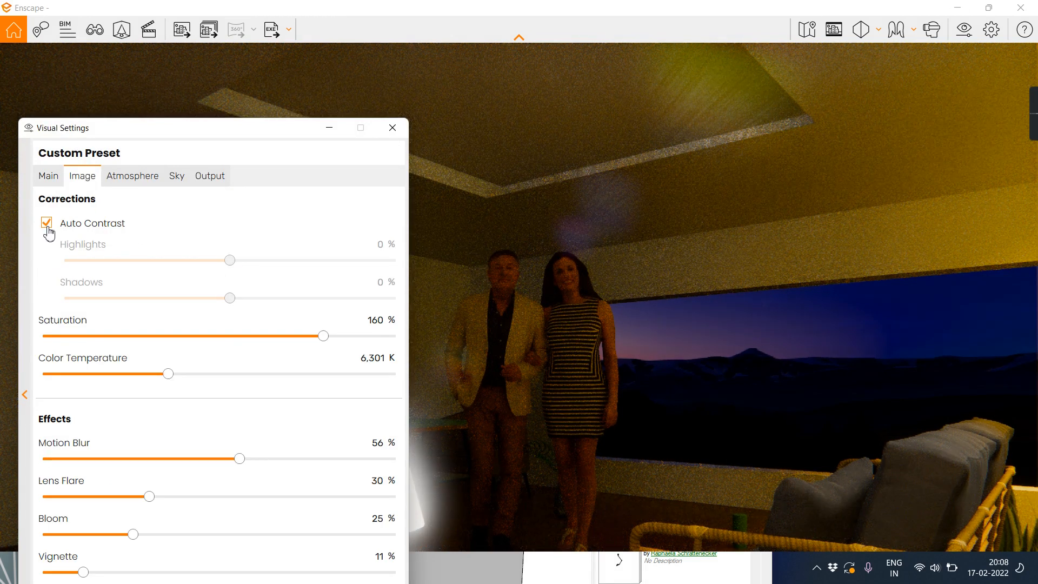
pyautogui.moveTo(166, 376); pyautogui.dragTo(132, 377)
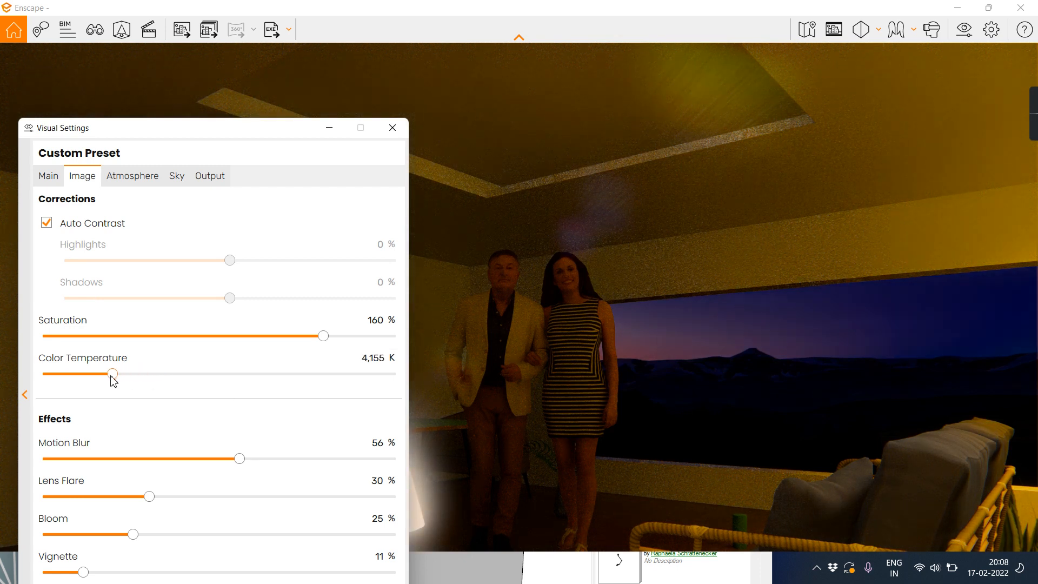
pyautogui.click(645, 412)
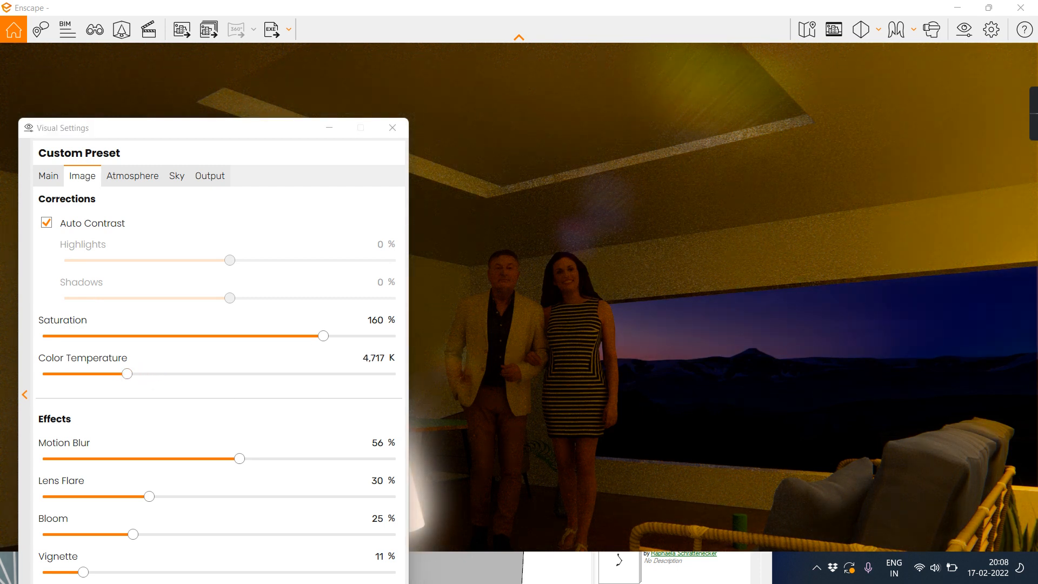
# Shift the time of day to bright daylight and frame the couple beside the mountain window.
pyautogui.keyDown('shift'); pyautogui.moveTo(615, 428); pyautogui.dragTo(673, 401, button='right'); pyautogui.keyUp('shift')
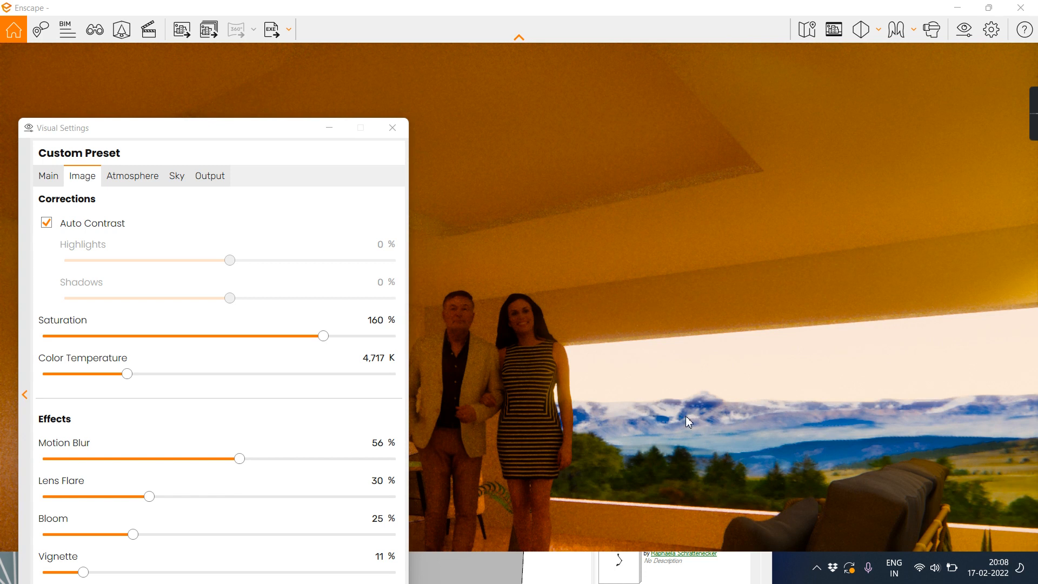
pyautogui.scroll(-2, 693, 381)
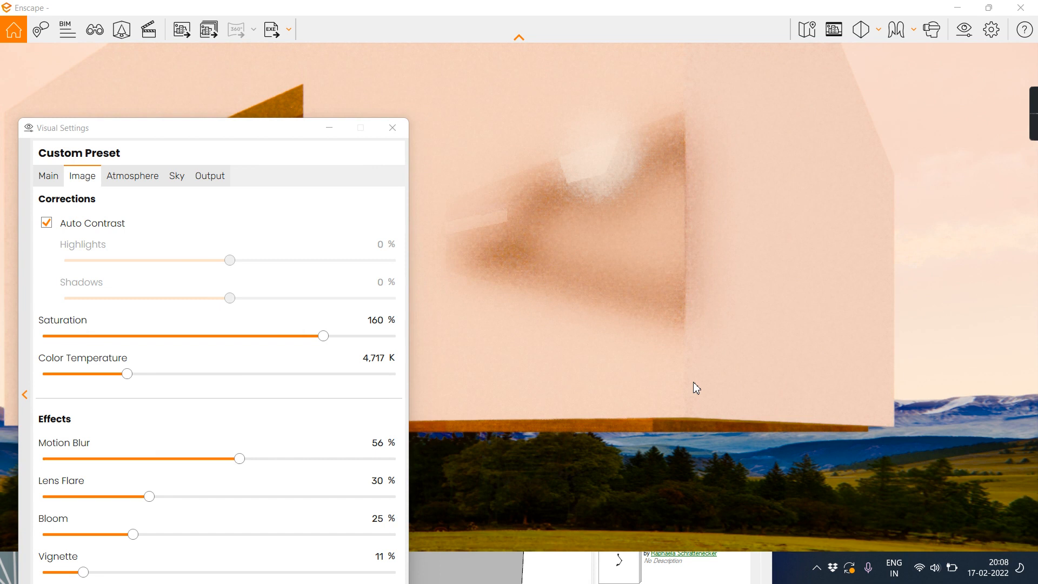
pyautogui.scroll(-3, 666, 387)
pyautogui.scroll(5, 667, 388)
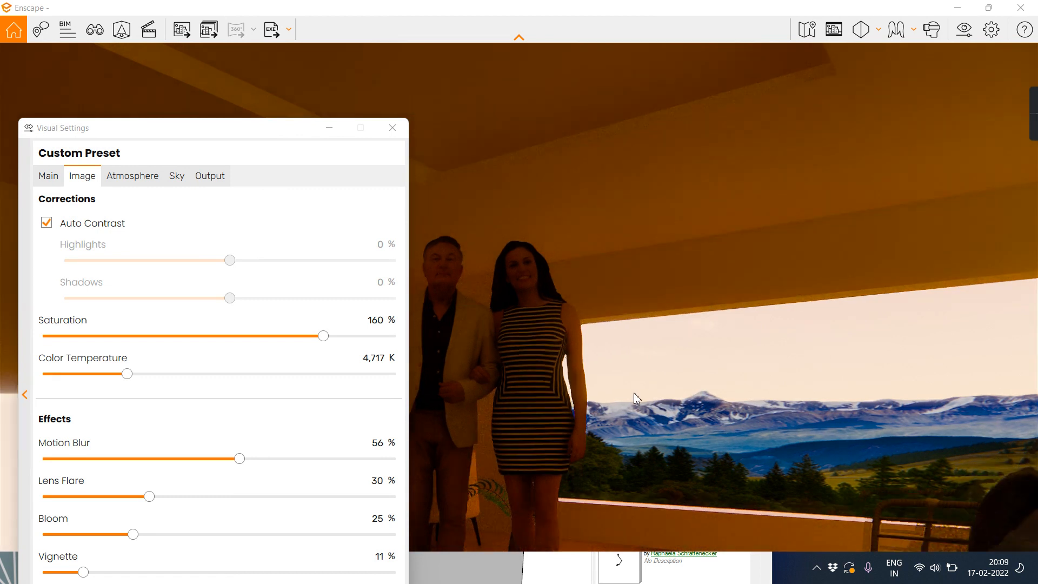
pyautogui.moveTo(641, 388); pyautogui.dragTo(671, 390, button='right')
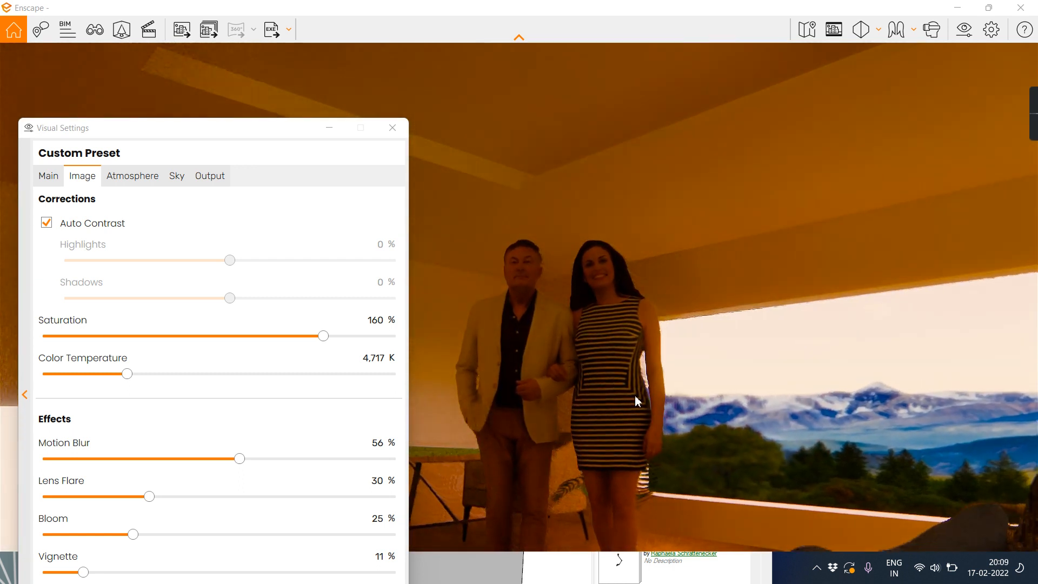
# Set the image saturation to 99% and the motion blur to 0%.
pyautogui.moveTo(322, 341); pyautogui.dragTo(246, 339)
pyautogui.moveTo(35, 346); pyautogui.dragTo(189, 347)
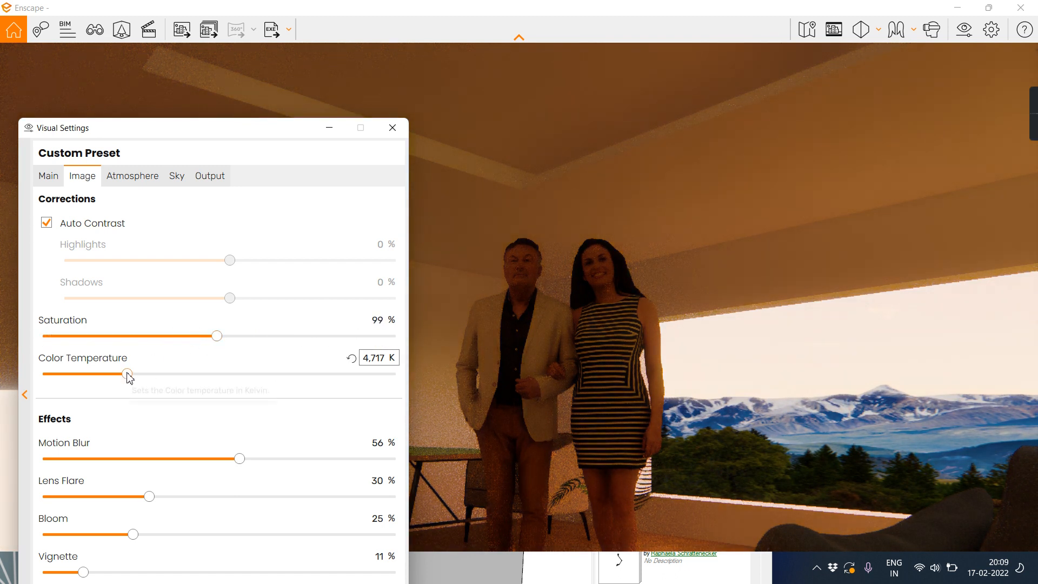
pyautogui.moveTo(238, 459); pyautogui.dragTo(189, 460)
pyautogui.moveTo(65, 464); pyautogui.dragTo(14, 463)
# Set the lens flare to 35% and the bloom to 31%, and lower the vignette effect.
pyautogui.moveTo(141, 502); pyautogui.dragTo(166, 497)
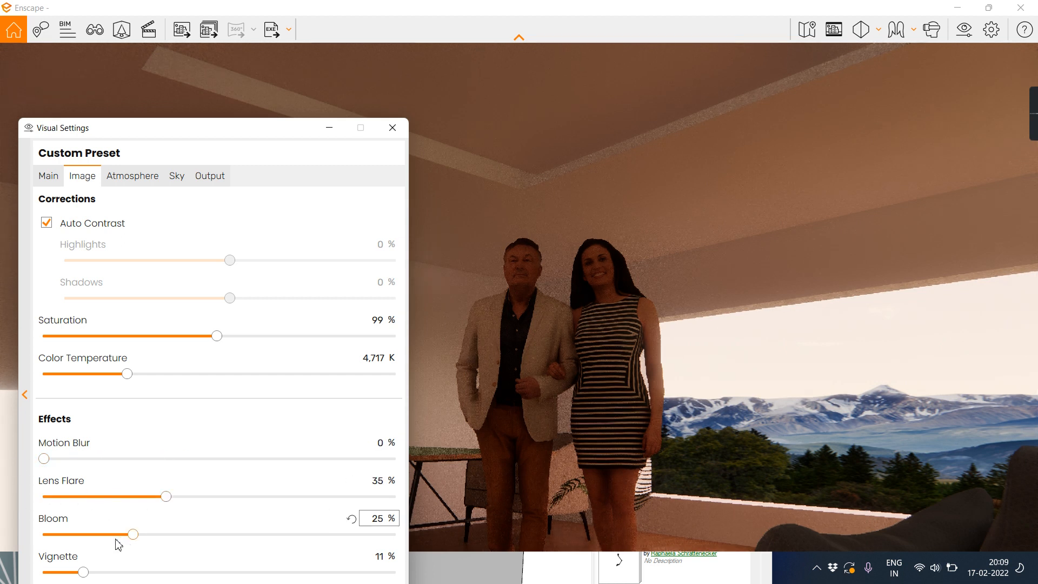
pyautogui.click(98, 534)
pyautogui.moveTo(98, 534); pyautogui.dragTo(153, 539)
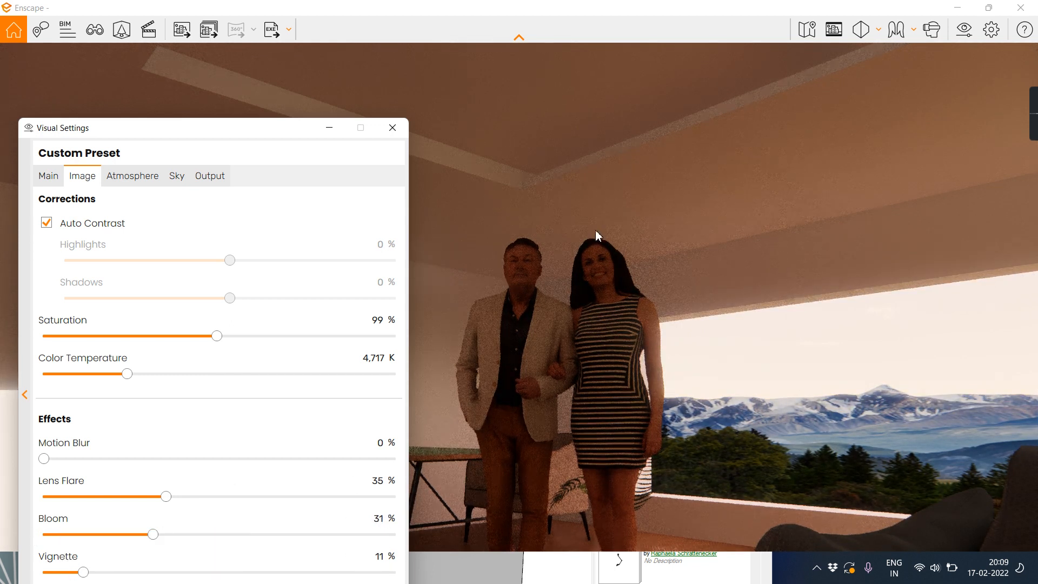
pyautogui.moveTo(102, 574); pyautogui.dragTo(17, 579)
# Expand the list of visual presets and set the wind direction angle to 126° in the atmosphere settings.
pyautogui.click(133, 178)
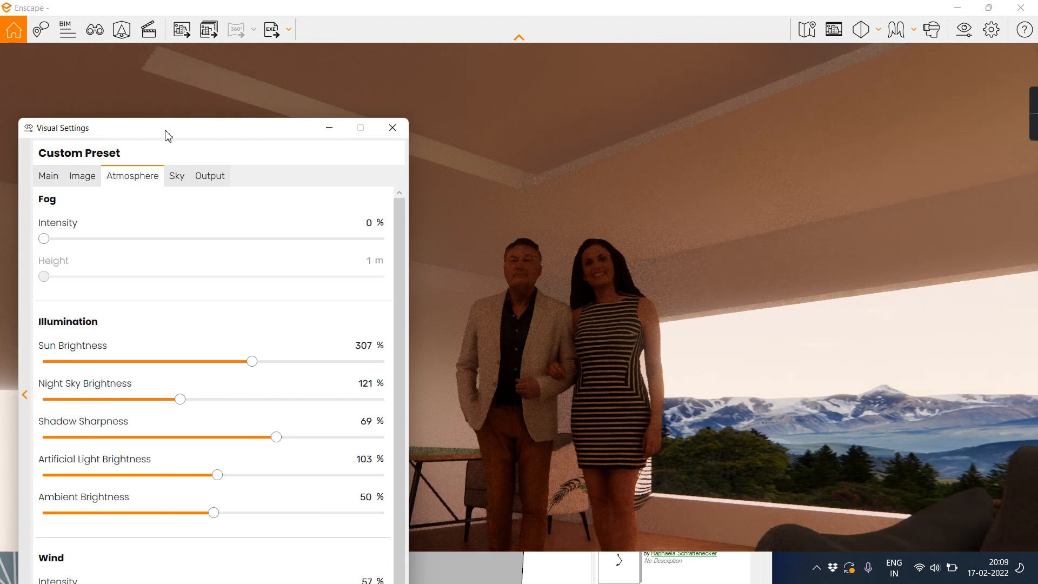
pyautogui.moveTo(176, 130); pyautogui.dragTo(209, 89)
pyautogui.click(62, 350)
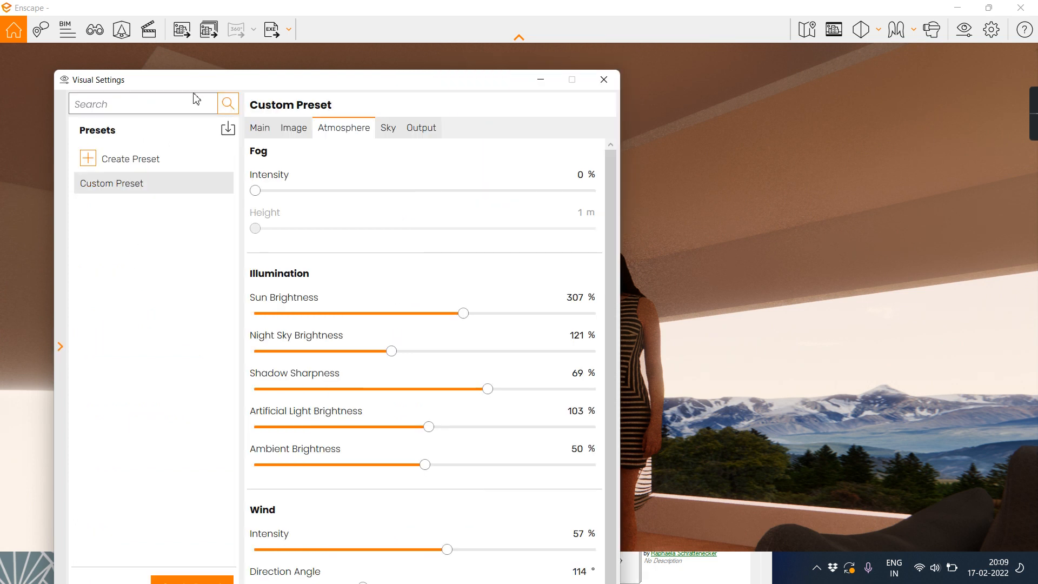
pyautogui.moveTo(182, 86); pyautogui.dragTo(129, 80)
pyautogui.moveTo(555, 251); pyautogui.dragTo(561, 351)
pyautogui.moveTo(311, 580); pyautogui.dragTo(323, 580)
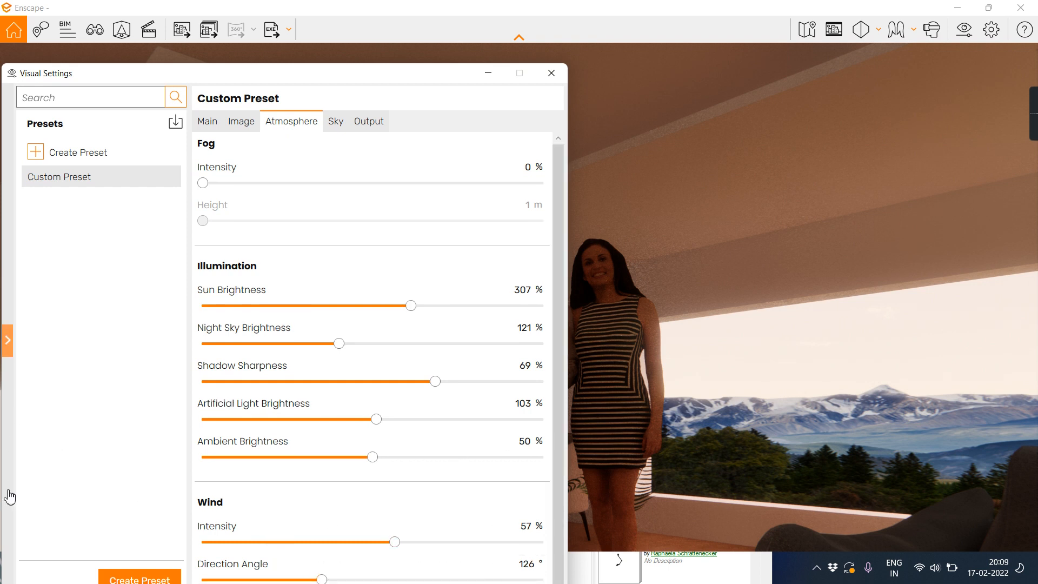
pyautogui.click(176, 125)
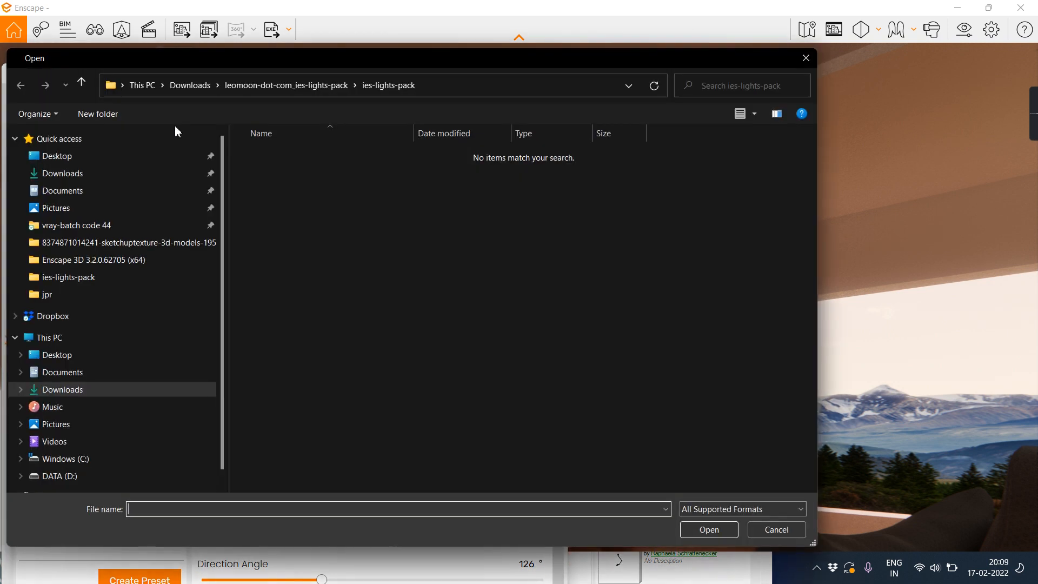
pyautogui.click(805, 58)
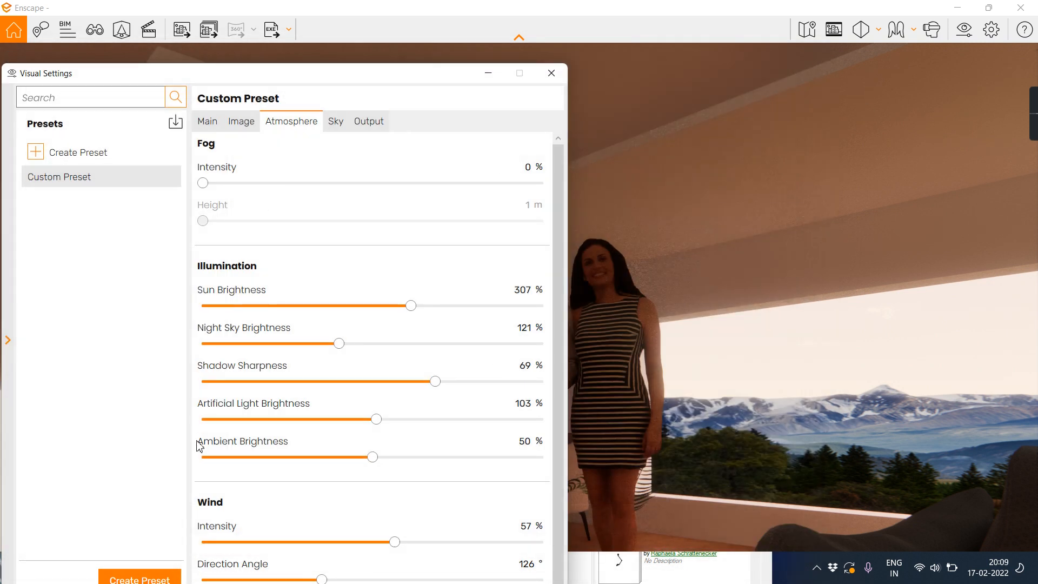
pyautogui.click(9, 340)
# Try the Desert, Forest and Construction Site horizon sources for the sky background.
pyautogui.click(161, 124)
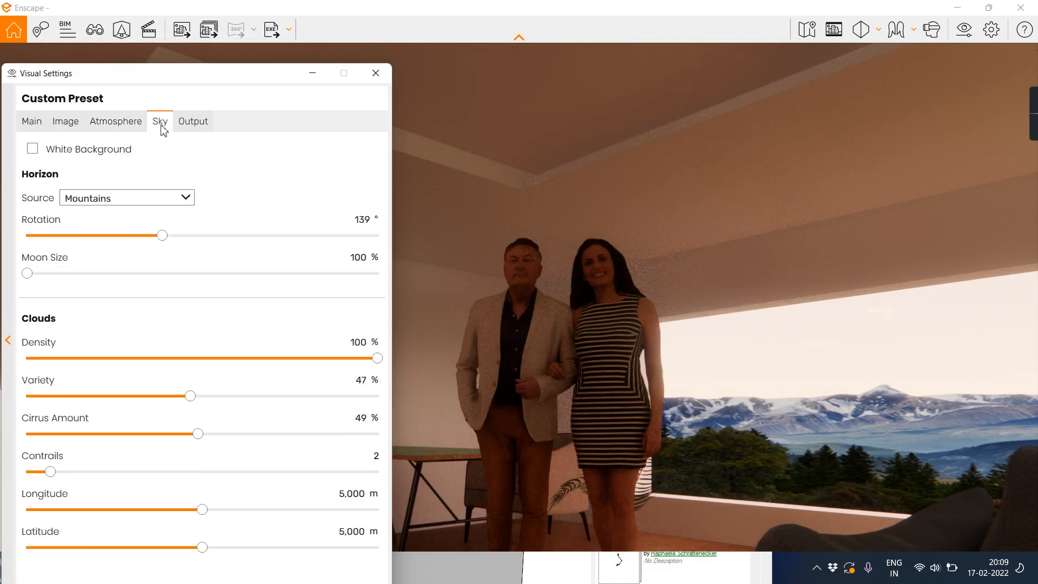
pyautogui.click(146, 203)
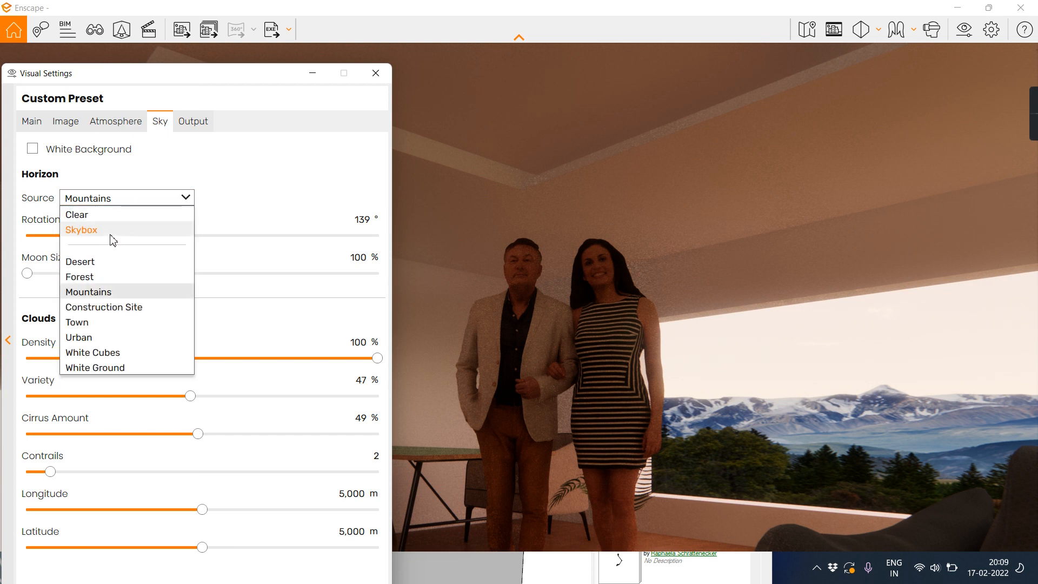
pyautogui.click(96, 264)
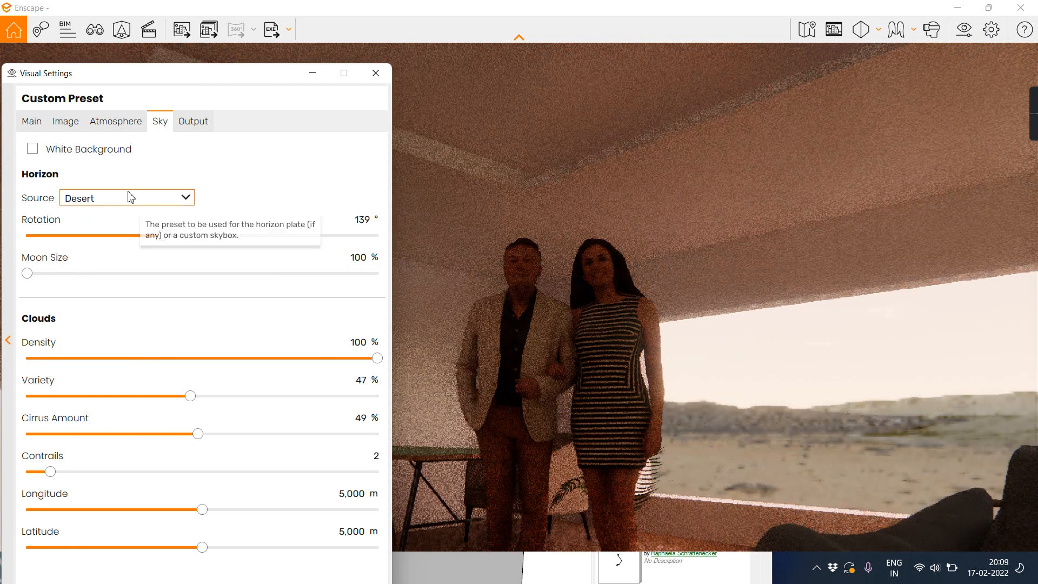
pyautogui.click(126, 199)
pyautogui.click(110, 274)
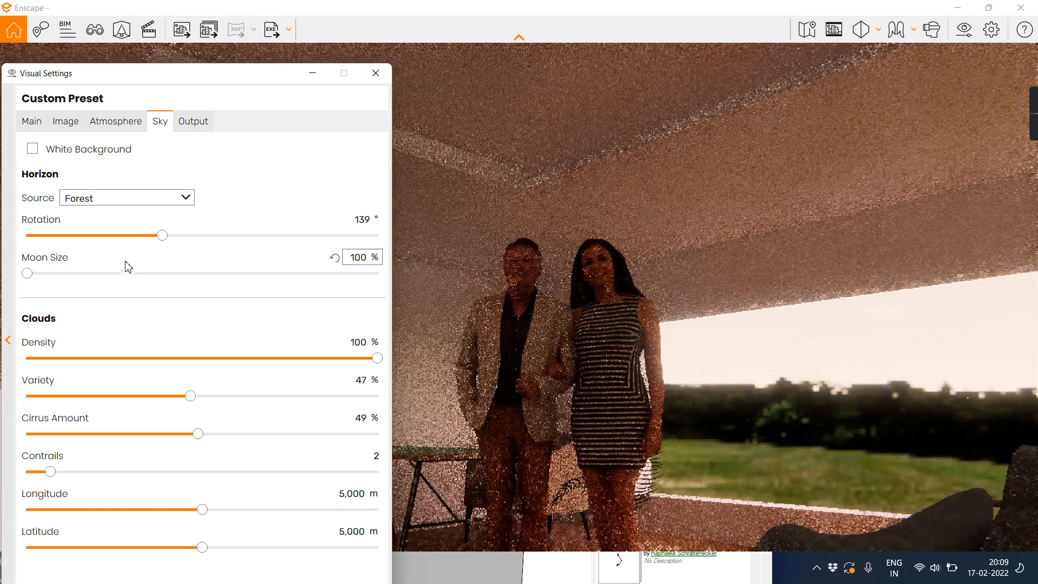
pyautogui.click(130, 200)
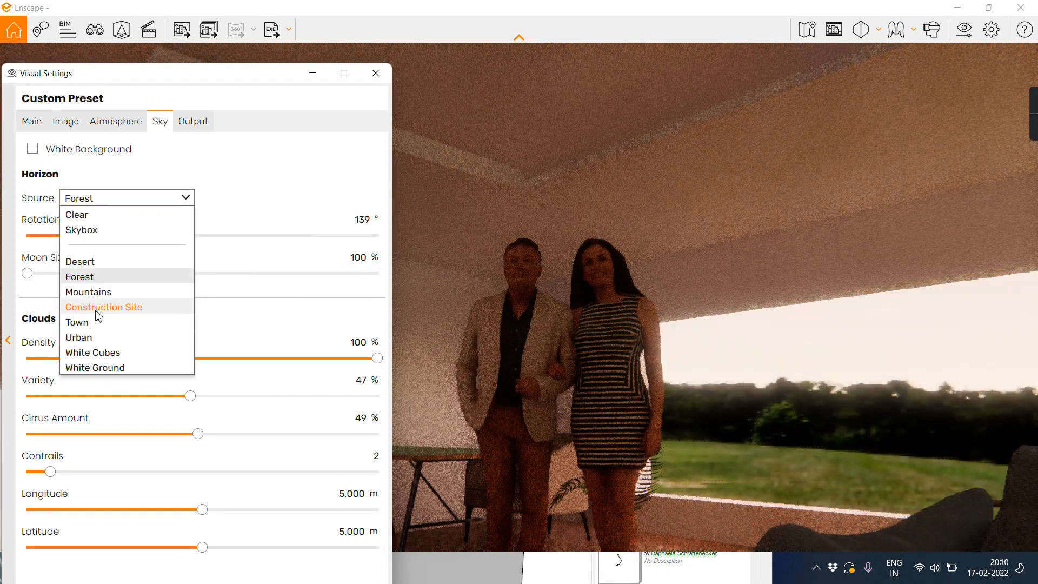
pyautogui.click(97, 314)
# Set the horizon source to Town and its rotation to 227°.
pyautogui.click(139, 198)
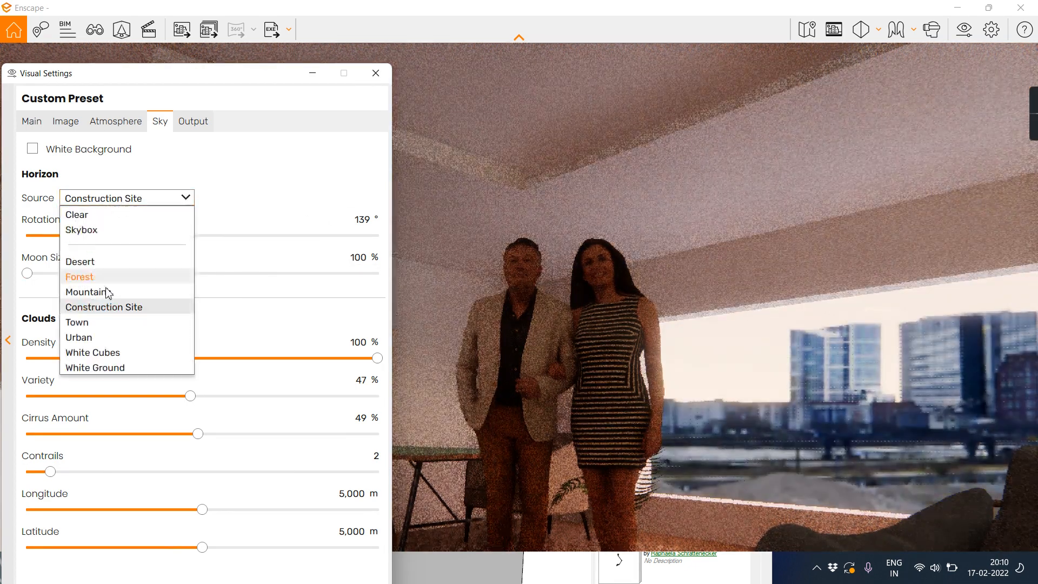
pyautogui.click(104, 323)
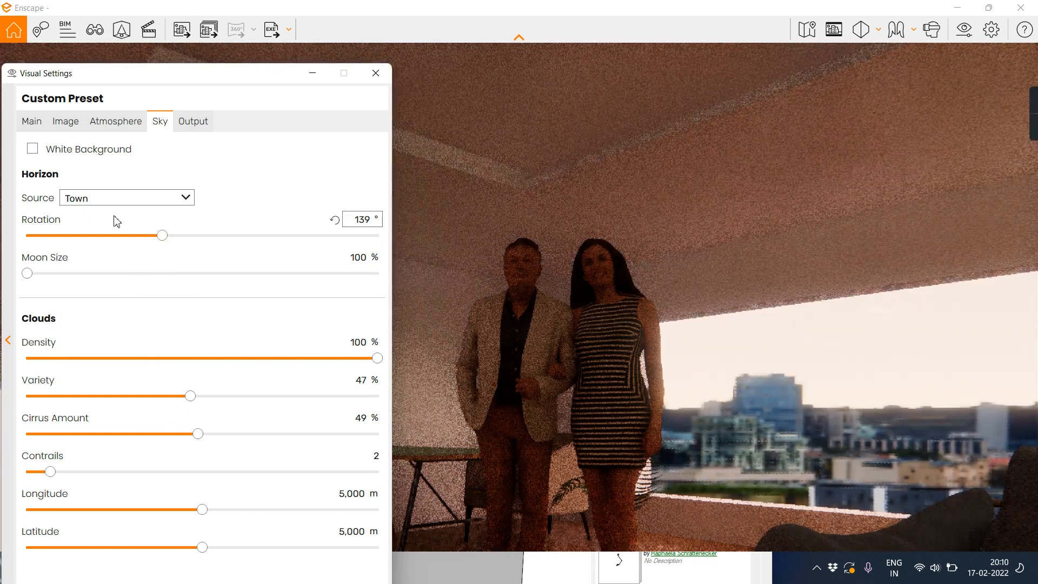
pyautogui.moveTo(160, 238); pyautogui.dragTo(250, 241)
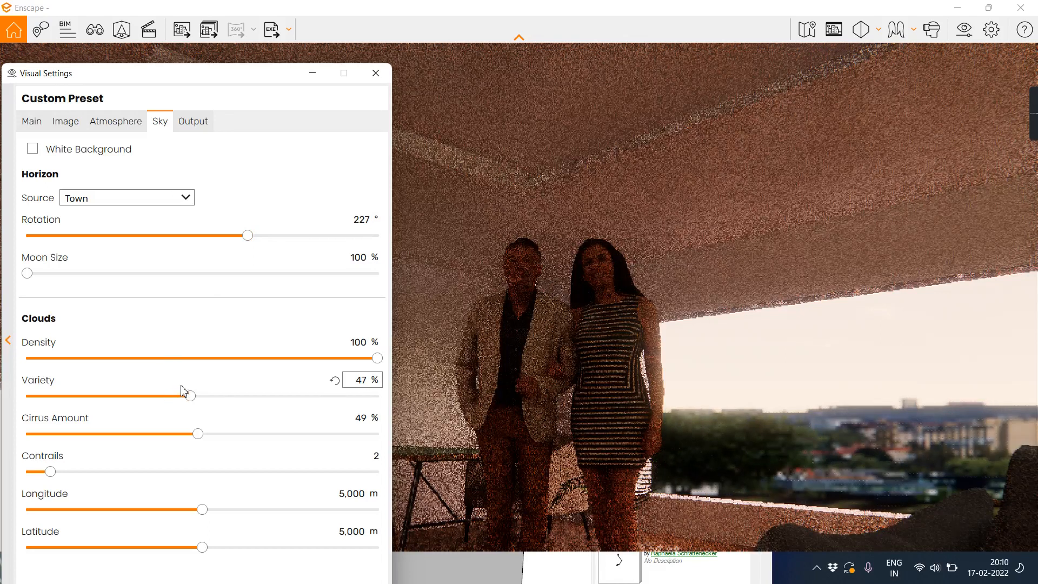
# Set the clouds to 72% density, 72% cirrus amount and 11 contrails, and rotate the horizon to 307°.
pyautogui.moveTo(372, 365); pyautogui.dragTo(280, 361)
pyautogui.moveTo(199, 433); pyautogui.dragTo(282, 431)
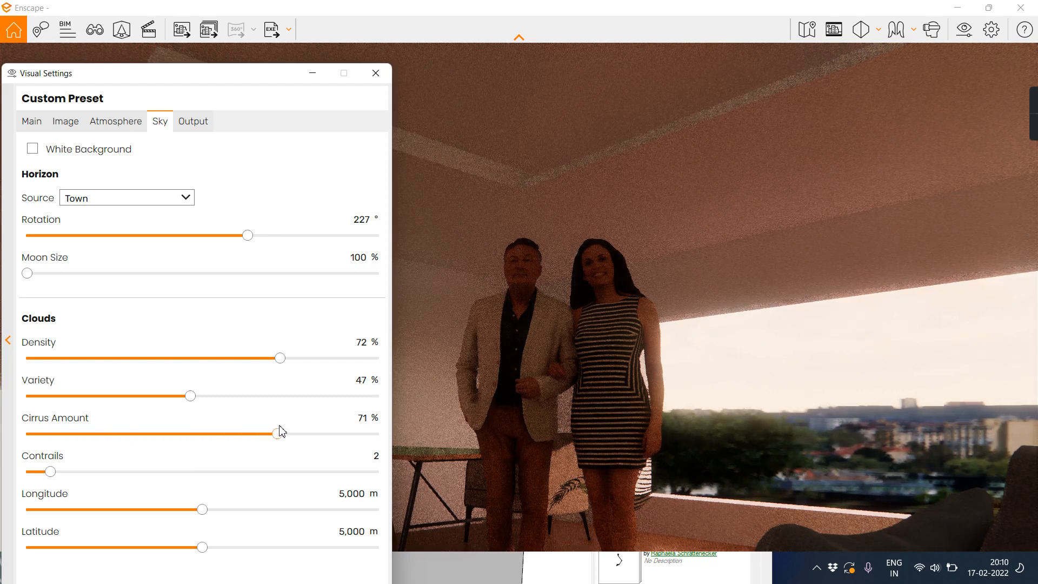
pyautogui.moveTo(58, 478); pyautogui.dragTo(166, 476)
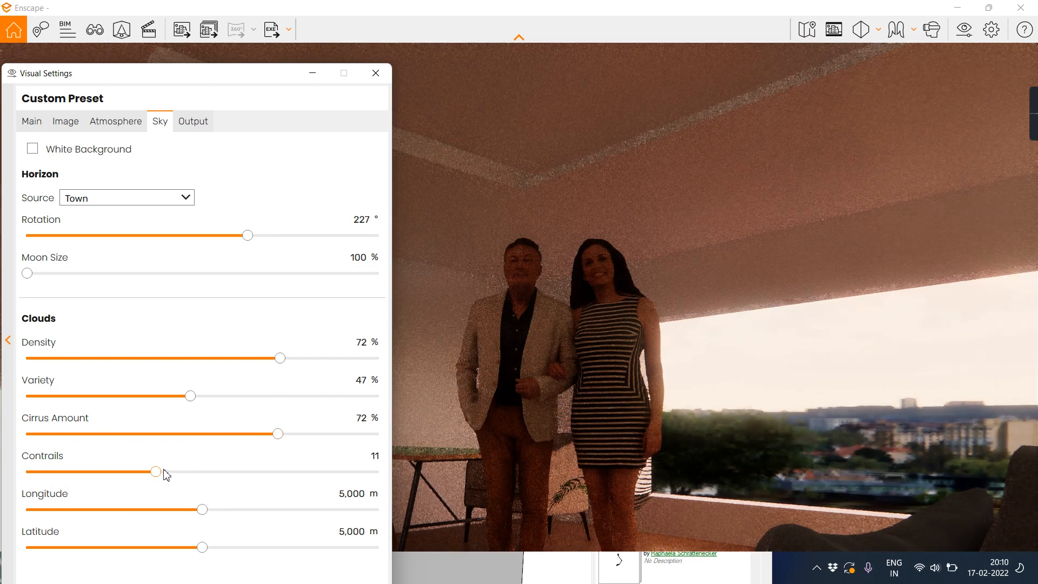
pyautogui.moveTo(252, 239); pyautogui.dragTo(326, 241)
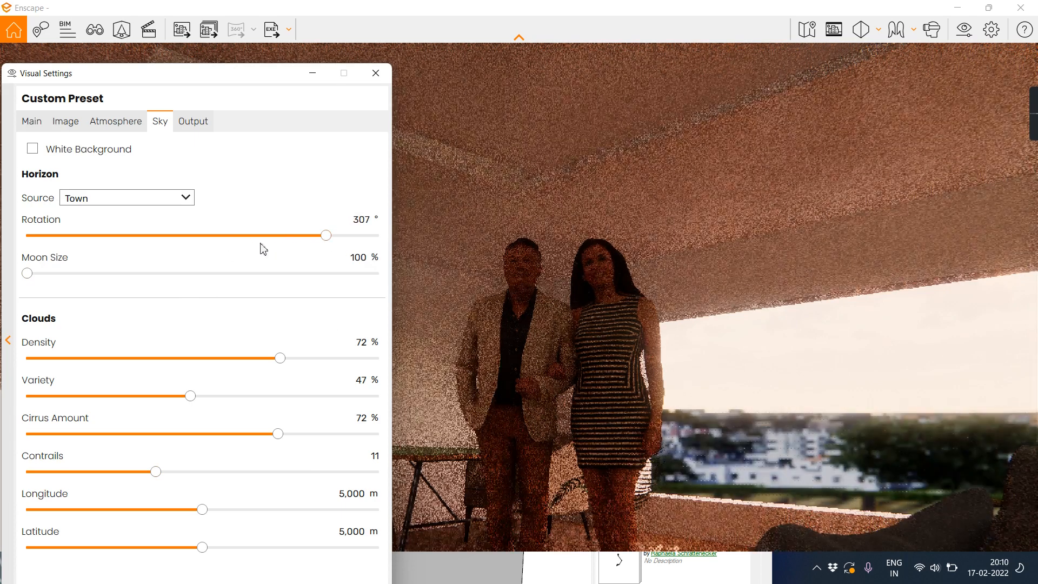
# Try the white sky background, look over the output settings, and close the Visual Settings.
pyautogui.click(89, 156)
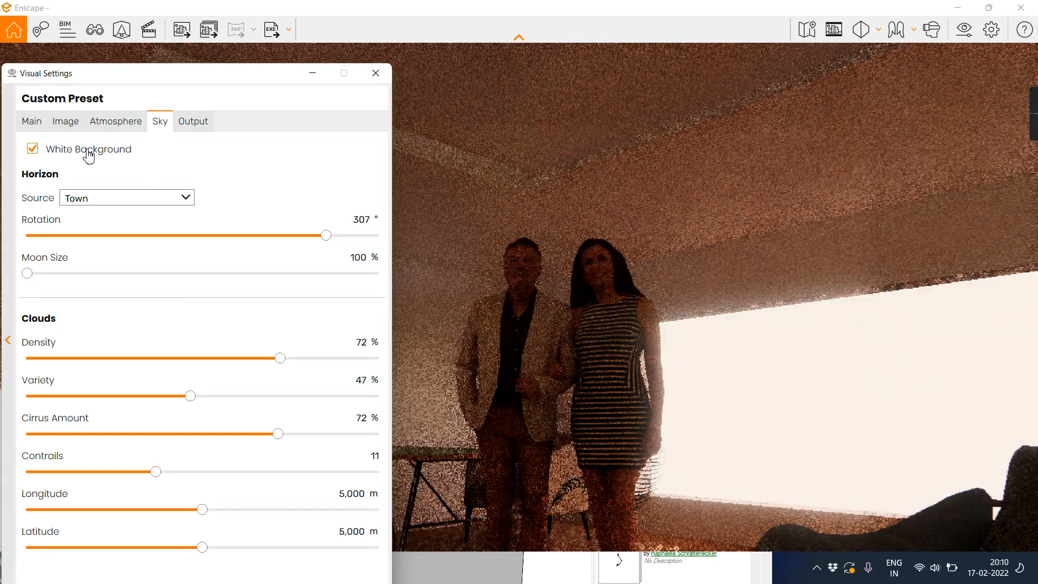
pyautogui.click(89, 155)
pyautogui.click(193, 122)
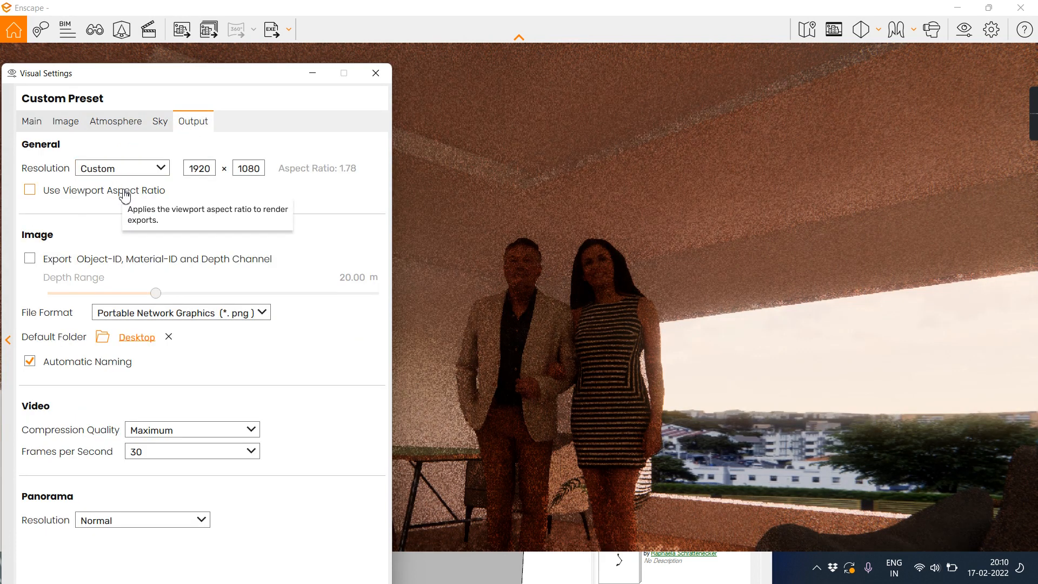
pyautogui.click(373, 76)
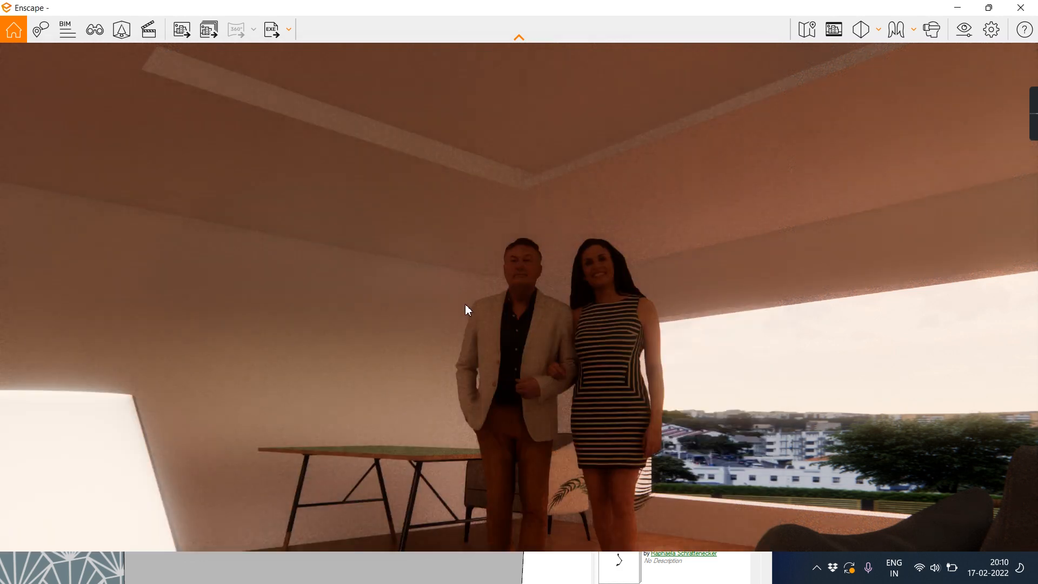
# Fly through the rendered living room and out below the house to look at the garden and town surroundings.
pyautogui.click(466, 306)
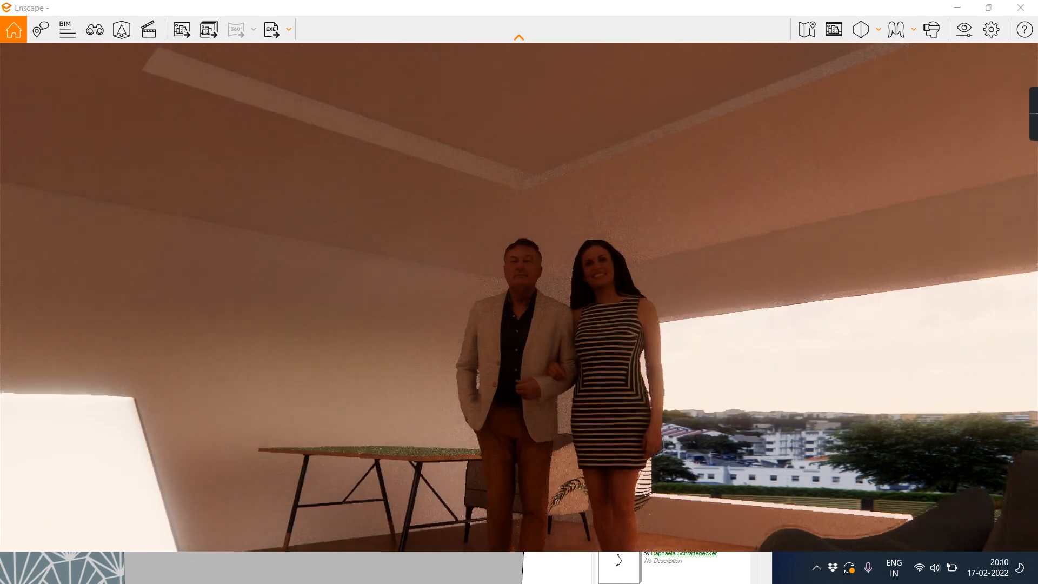
pyautogui.press('e')
pyautogui.press('q')
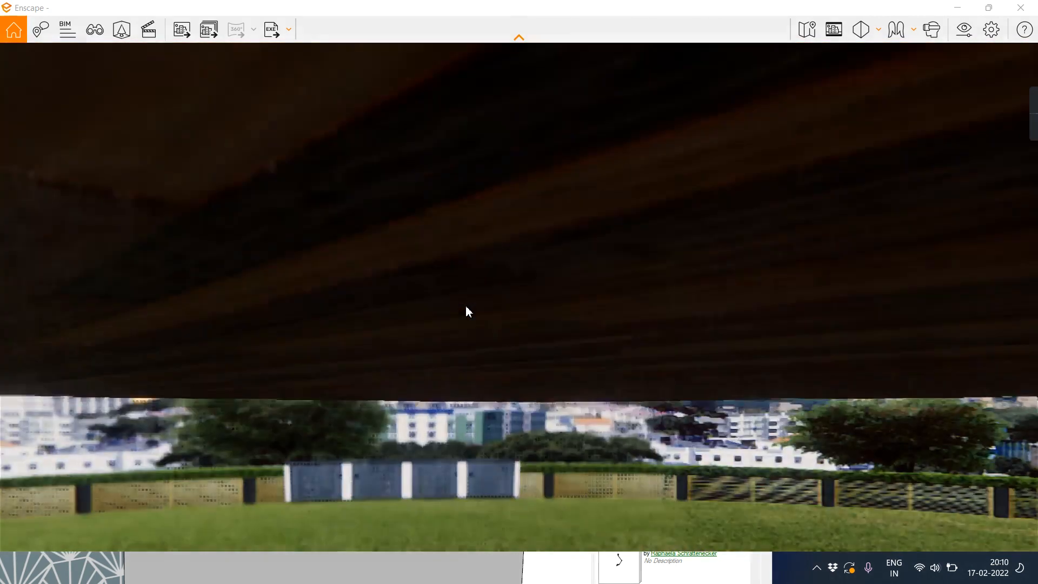
pyautogui.press('e')
pyautogui.press('a')
pyautogui.moveTo(465, 306); pyautogui.dragTo(508, 343)
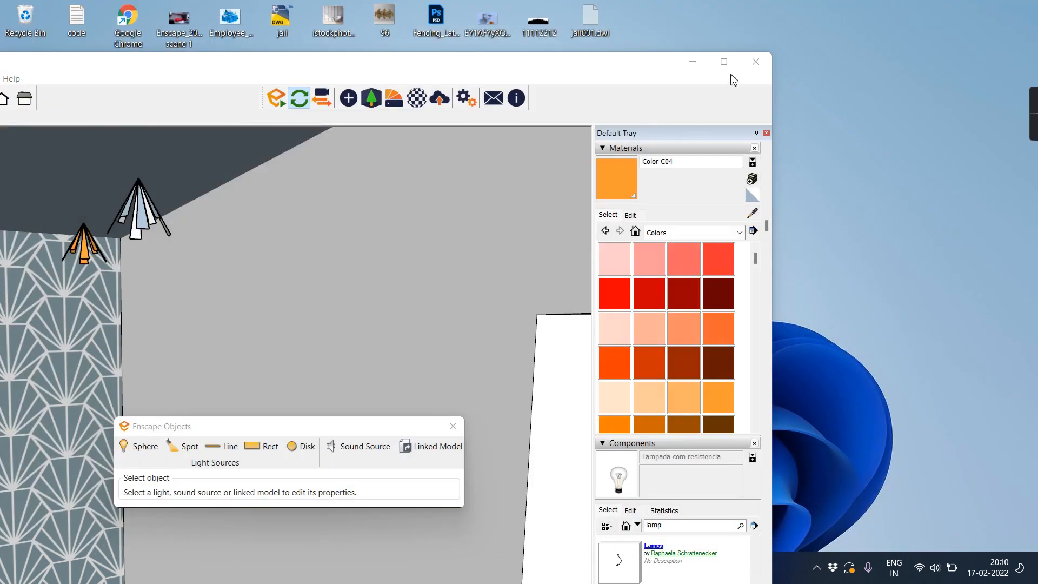
# Switch to SketchUp at full size, open the model file ens, and dismiss the Enscape Objects window.
pyautogui.click(726, 62)
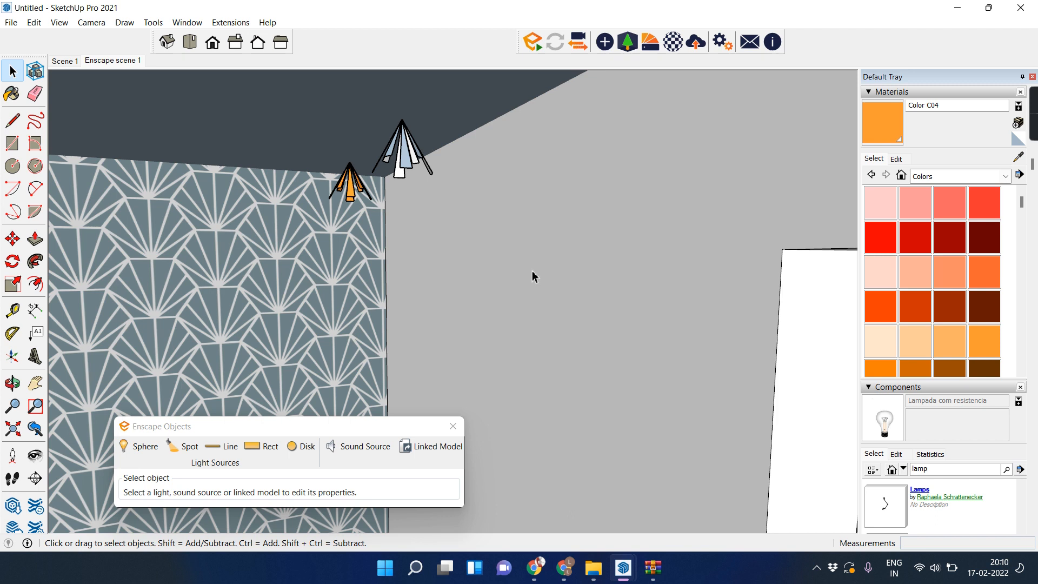
pyautogui.click(9, 24)
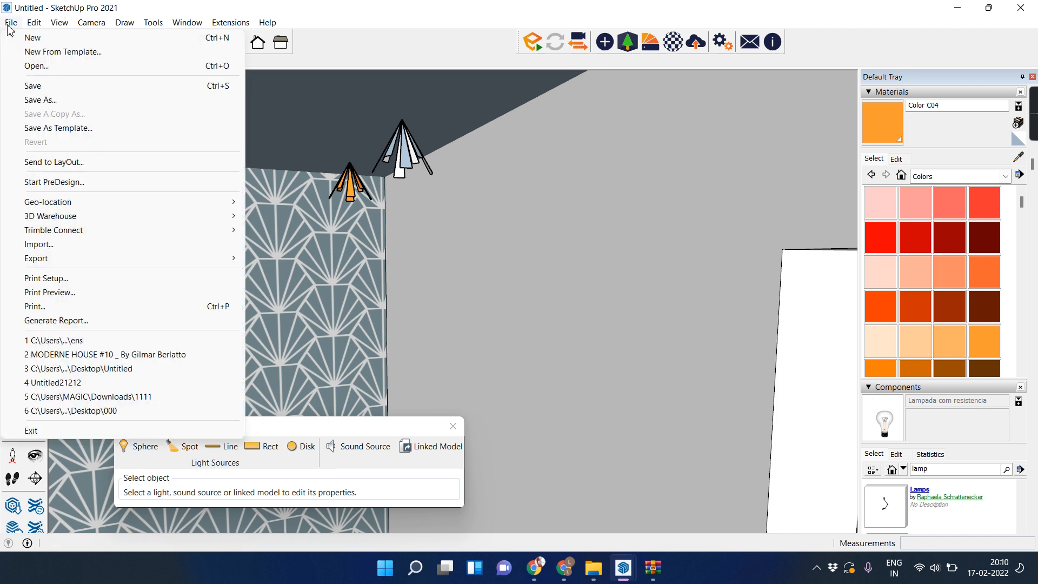
pyautogui.click(73, 70)
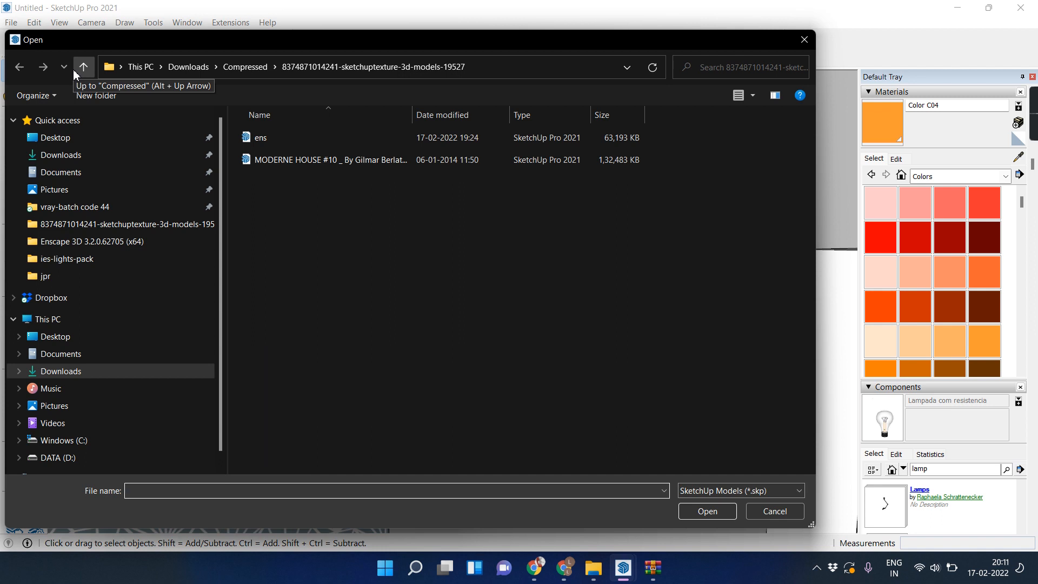
pyautogui.doubleClick(253, 142)
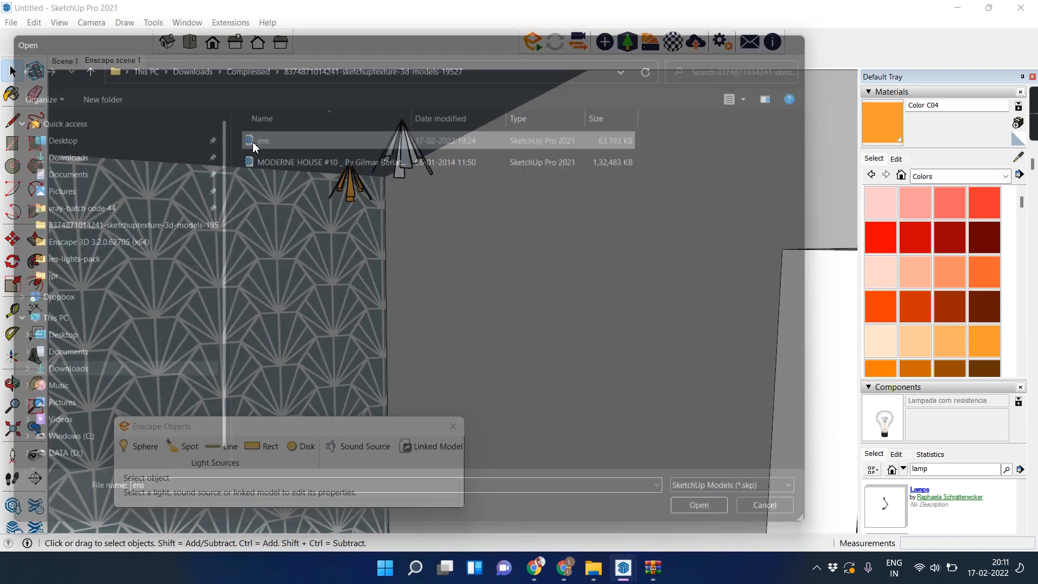
pyautogui.click(520, 311)
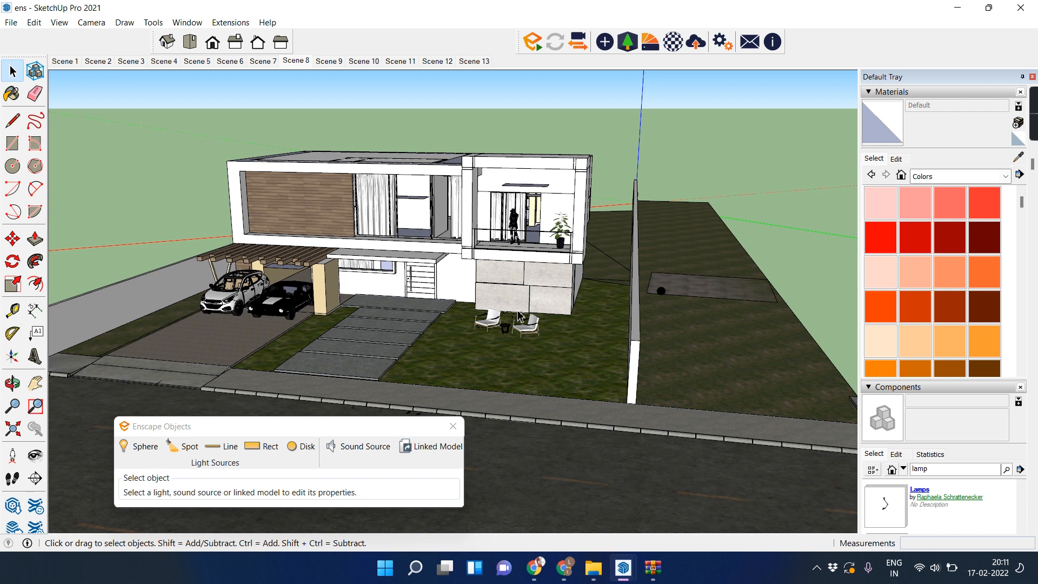
pyautogui.click(453, 426)
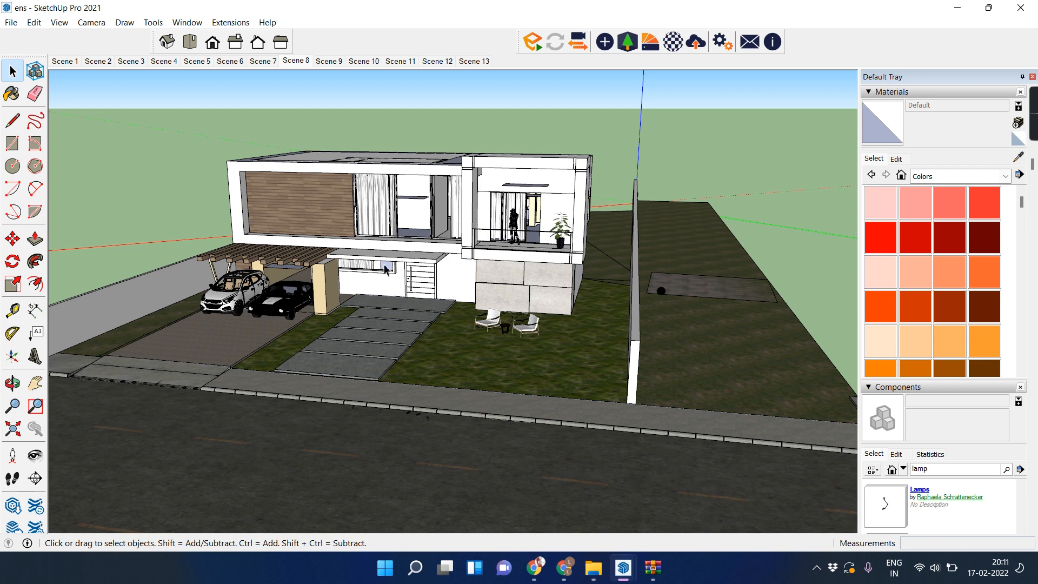
# Open the swimming pool group behind the house for editing.
pyautogui.scroll(5, 367, 254)
pyautogui.moveTo(364, 308)
pyautogui.mouseDown(button='middle')
pyautogui.moveTo(396, 263)
pyautogui.moveTo(246, 297)
pyautogui.moveTo(173, 338)
pyautogui.mouseUp(button='middle')
pyautogui.scroll(2, 591, 223)
pyautogui.moveTo(591, 223); pyautogui.dragTo(693, 180)
pyautogui.scroll(2, 749, 196)
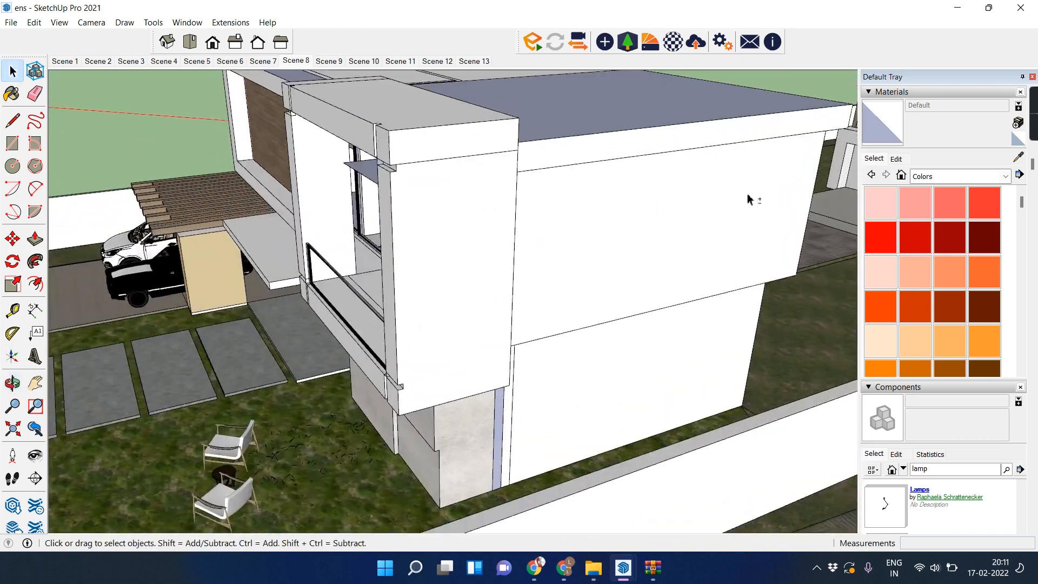
pyautogui.keyDown('shift'); pyautogui.moveTo(748, 196); pyautogui.dragTo(285, 349, button='middle'); pyautogui.keyUp('shift')
pyautogui.scroll(6, 427, 286)
pyautogui.moveTo(320, 306); pyautogui.dragTo(429, 288, button='middle')
pyautogui.scroll(-2, 470, 279)
pyautogui.moveTo(346, 369); pyautogui.dragTo(100, 387, button='middle')
pyautogui.scroll(3, 347, 369)
pyautogui.scroll(-4, 381, 370)
pyautogui.doubleClick(388, 357)
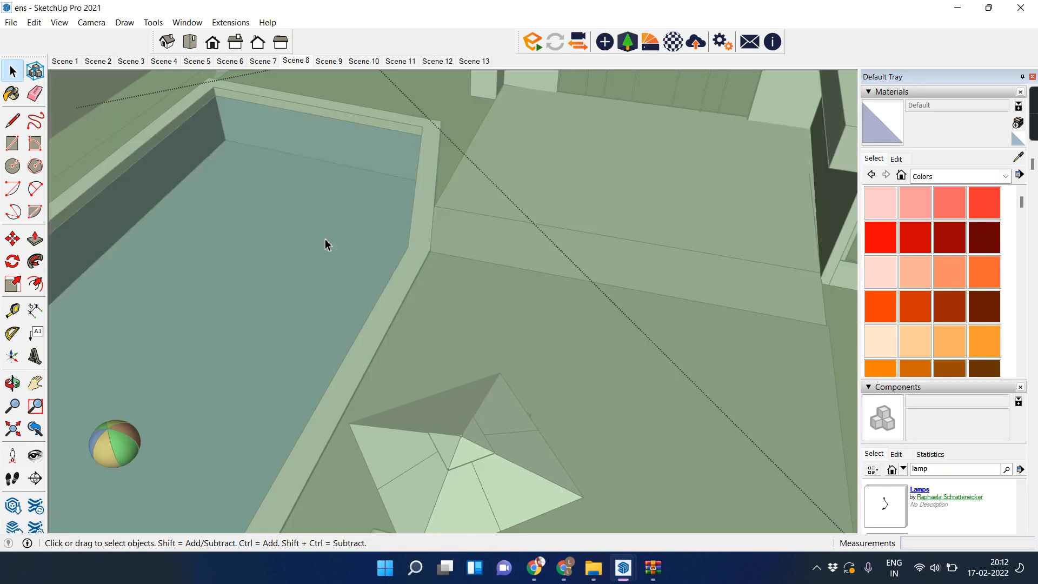
# Cut the water surface out of the swimming pool to expose the tiled basin.
pyautogui.click(325, 242)
pyautogui.scroll(3, 300, 240)
pyautogui.moveTo(301, 259); pyautogui.dragTo(513, 183, button='middle')
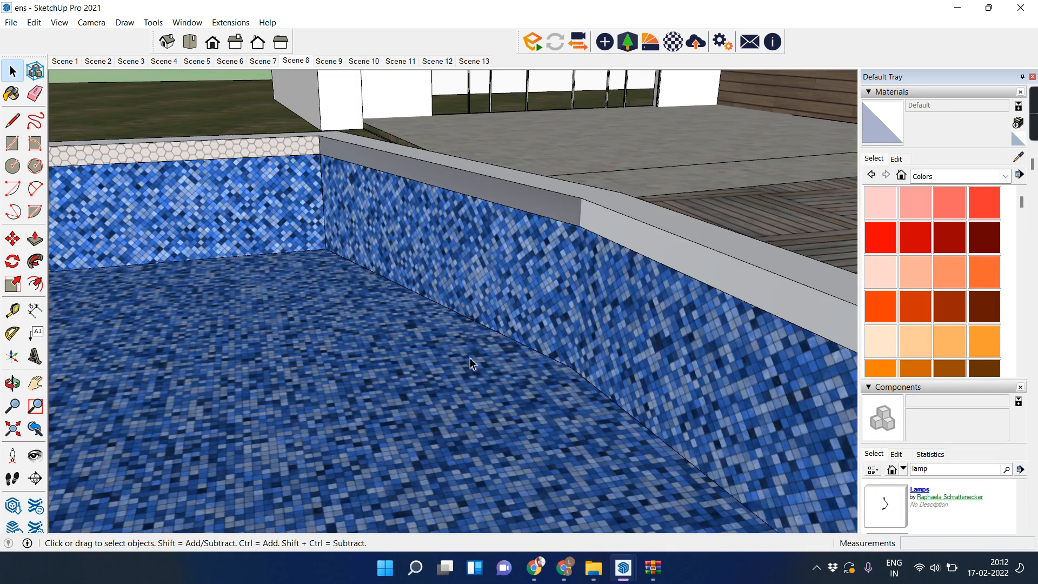
pyautogui.moveTo(379, 238); pyautogui.dragTo(356, 346, button='middle')
pyautogui.scroll(-3, 243, 309)
# Try to paste the cut water surface back over the pool and move it into place by its corner.
pyautogui.hotkey('ctrl', 'v')
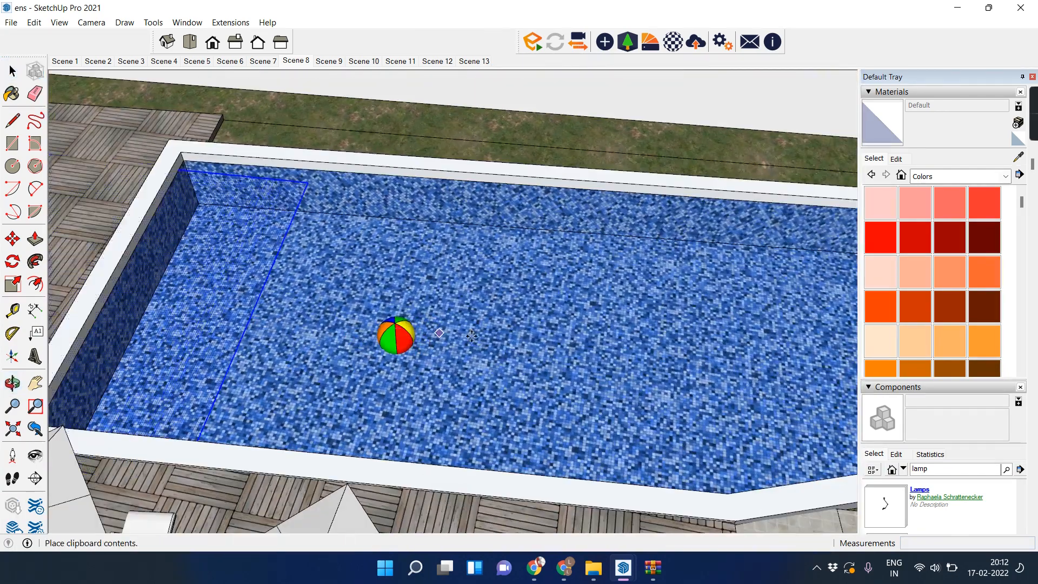
pyautogui.scroll(-2, 540, 320)
pyautogui.keyDown('shift'); pyautogui.moveTo(539, 320); pyautogui.dragTo(296, 397, button='middle'); pyautogui.keyUp('shift')
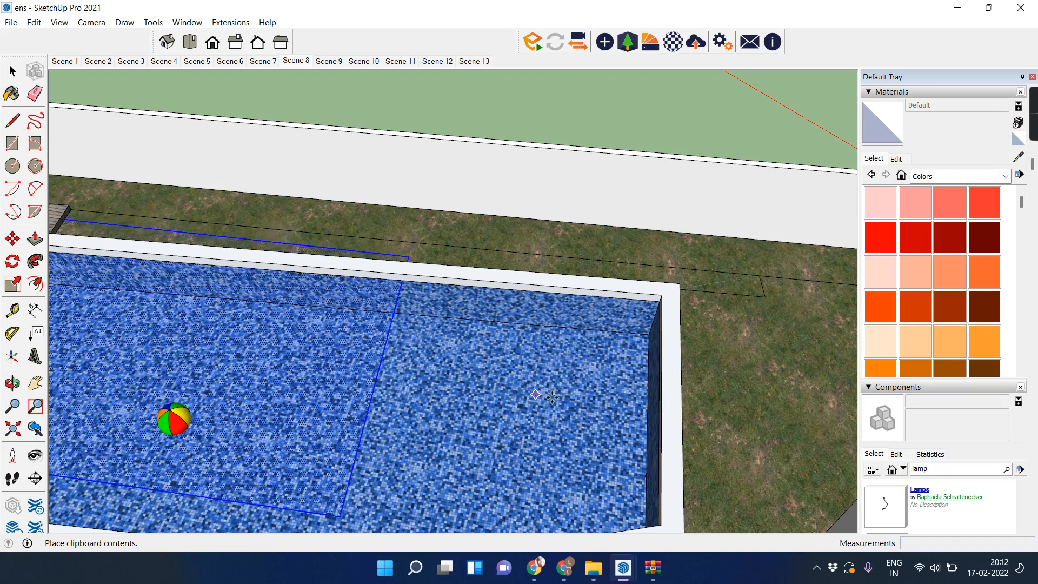
pyautogui.click(579, 364)
pyautogui.click(445, 235)
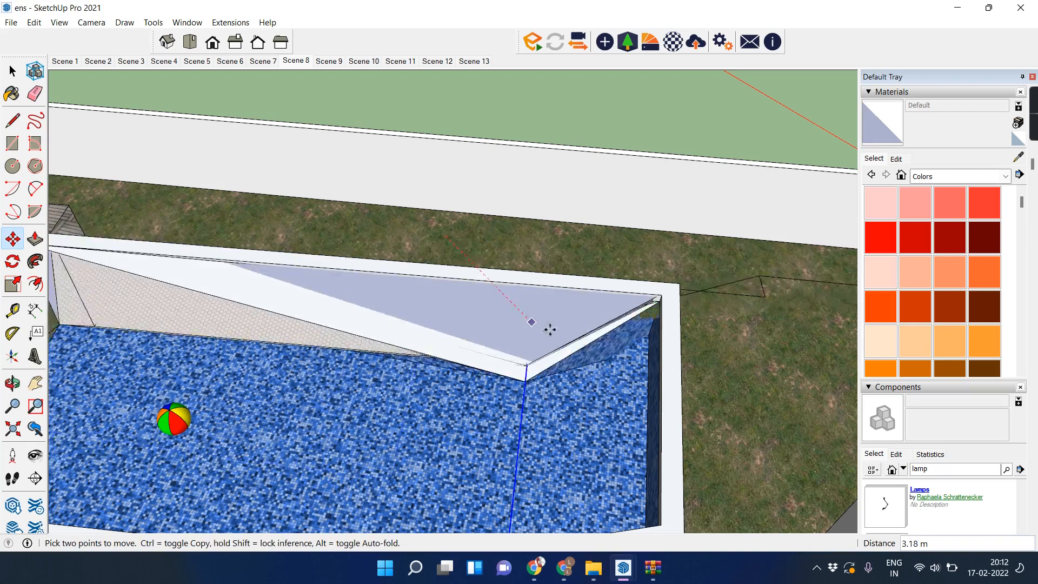
pyautogui.press('Escape')
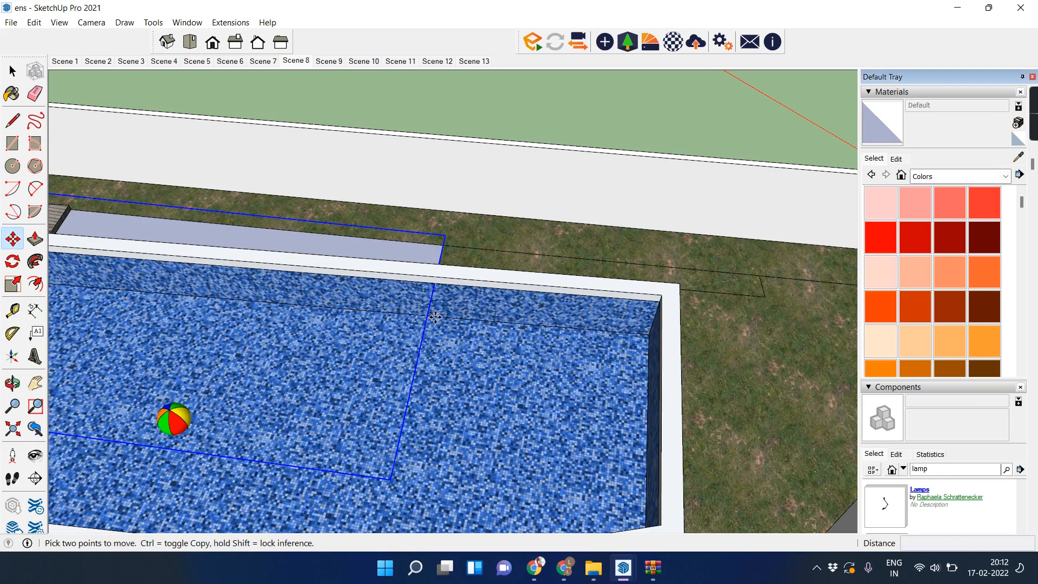
# Enter the pool group again and select the tiled basin surface to inspect it.
pyautogui.scroll(-5, 435, 317)
pyautogui.press('space')
pyautogui.click(465, 316)
pyautogui.scroll(1, 464, 316)
pyautogui.doubleClick(460, 320)
pyautogui.click(457, 325)
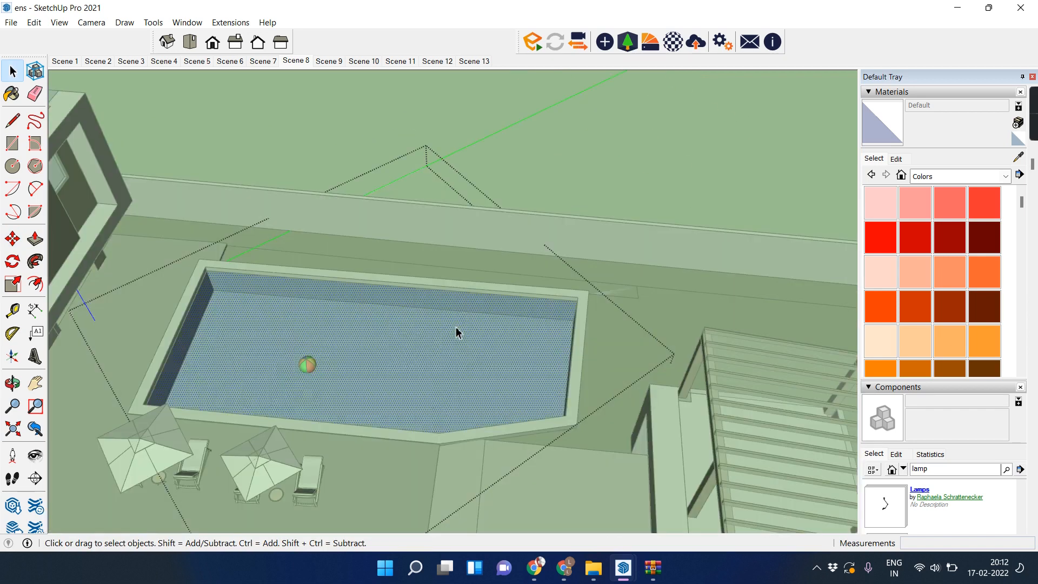
pyautogui.scroll(2, 449, 329)
pyautogui.moveTo(448, 329); pyautogui.dragTo(508, 289, button='middle')
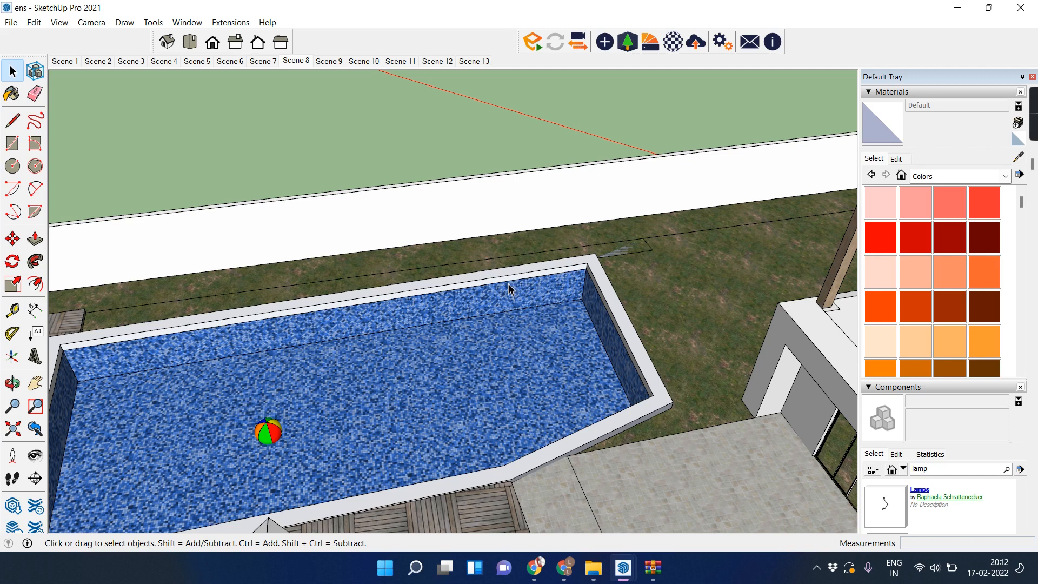
# Sample the pool's water surface material and darken its colour slightly.
pyautogui.press('b')
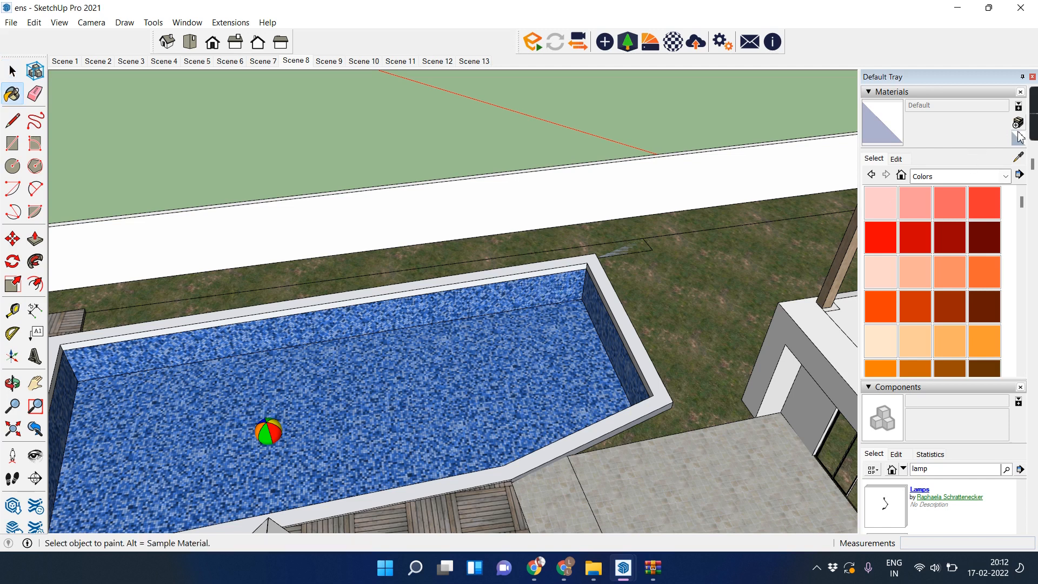
pyautogui.press('alt')
pyautogui.keyDown('alt'); pyautogui.click(557, 307); pyautogui.keyUp('alt')
pyautogui.moveTo(556, 308)
pyautogui.mouseDown(button='middle')
pyautogui.moveTo(489, 317)
pyautogui.moveTo(494, 342)
pyautogui.moveTo(577, 294)
pyautogui.moveTo(730, 146)
pyautogui.moveTo(649, 130)
pyautogui.mouseUp(button='middle')
pyautogui.moveTo(551, 102)
pyautogui.mouseDown(button='middle')
pyautogui.moveTo(563, 178)
pyautogui.moveTo(513, 282)
pyautogui.mouseUp(button='middle')
pyautogui.click(896, 158)
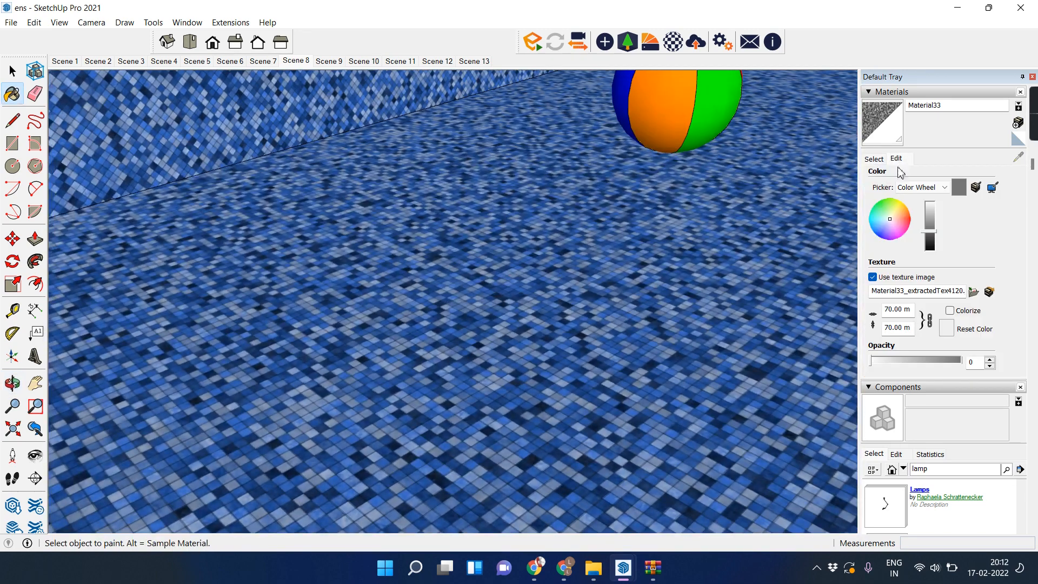
pyautogui.moveTo(933, 234); pyautogui.dragTo(935, 241)
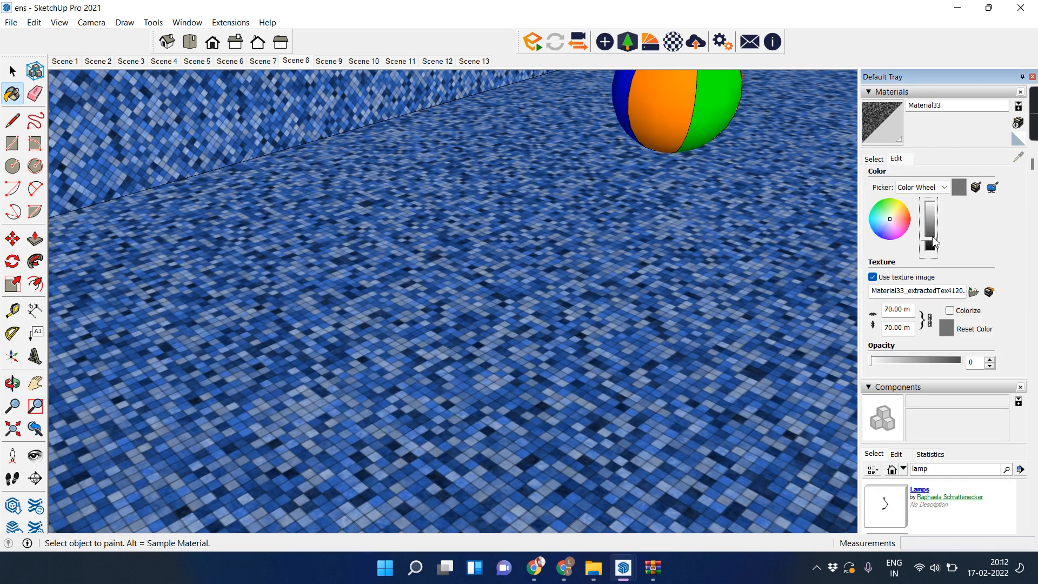
# Try a nearly opaque pool surface material, then set its opacity to 4.
pyautogui.moveTo(937, 362); pyautogui.dragTo(955, 362)
pyautogui.moveTo(608, 280); pyautogui.dragTo(527, 427, button='middle')
pyautogui.click(877, 370)
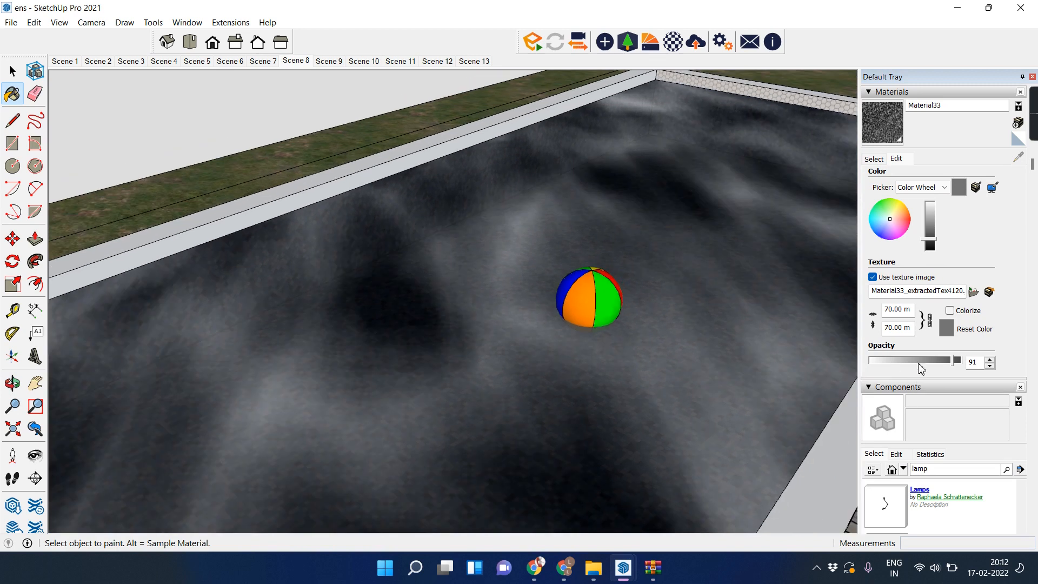
pyautogui.click(875, 365)
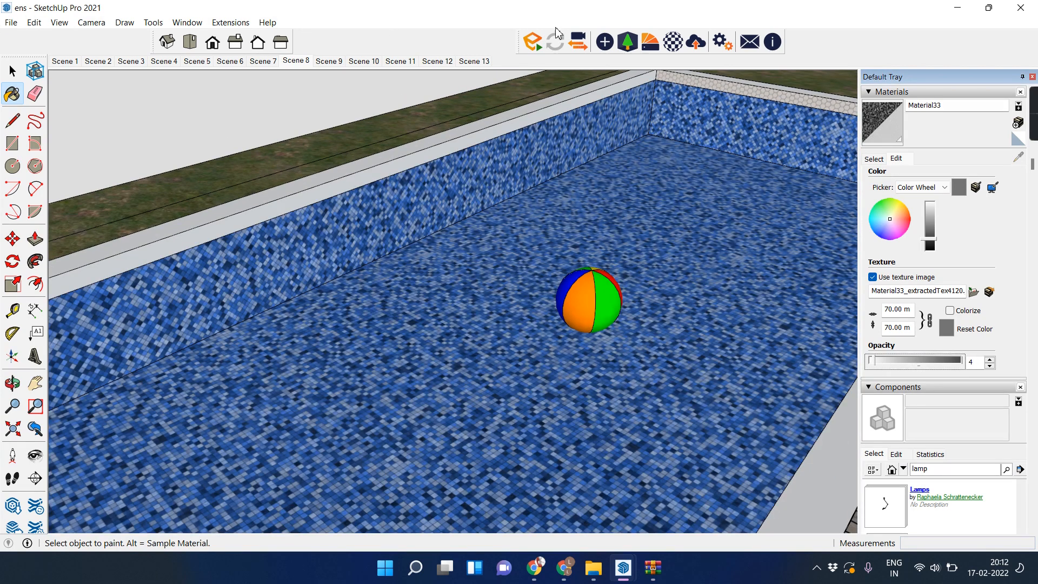
# Change Material33 on the pool surface from Generic to the water type in the Enscape Material Editor.
pyautogui.click(671, 44)
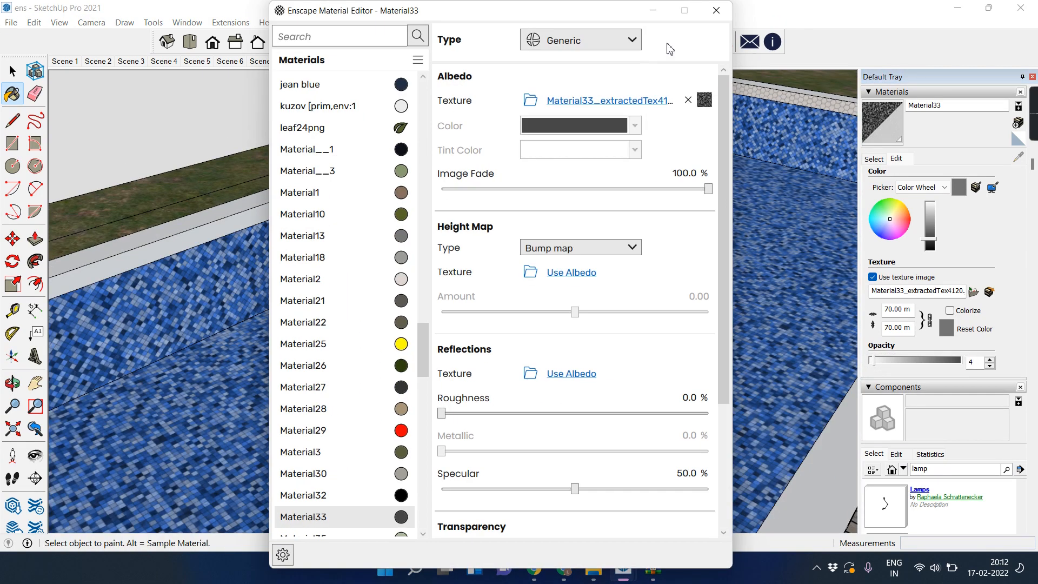
pyautogui.click(549, 39)
pyautogui.click(576, 193)
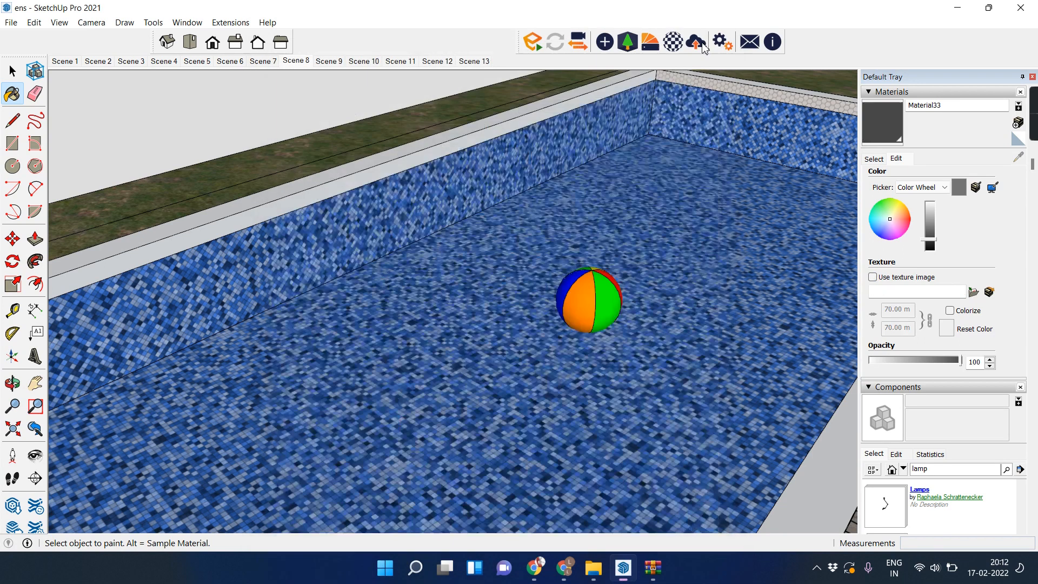
pyautogui.click(717, 10)
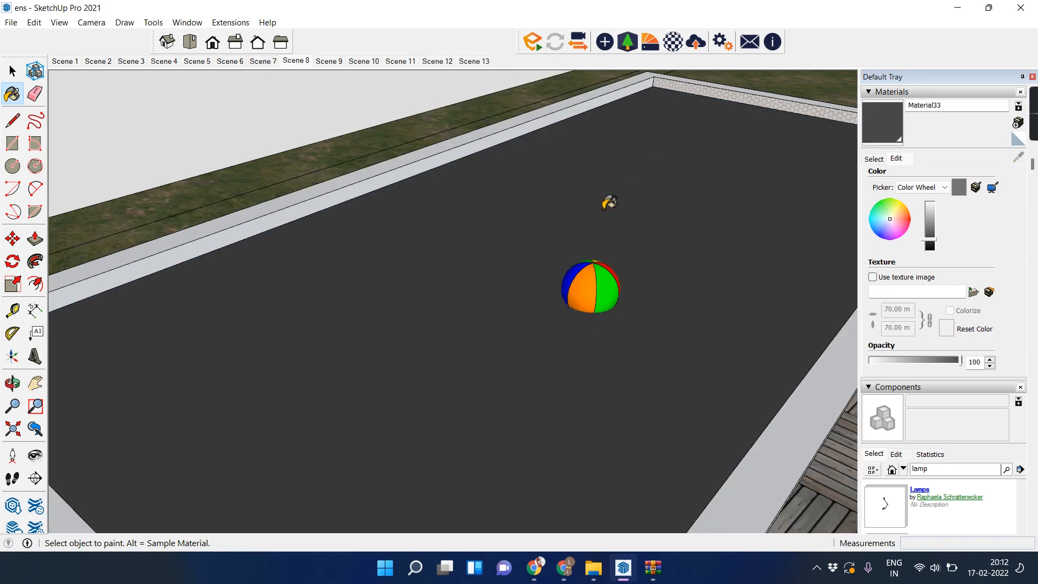
# Save a low view across the pool towards the house and loungers as a new scene, and start the Enscape render.
pyautogui.scroll(-3, 604, 210)
pyautogui.click(17, 72)
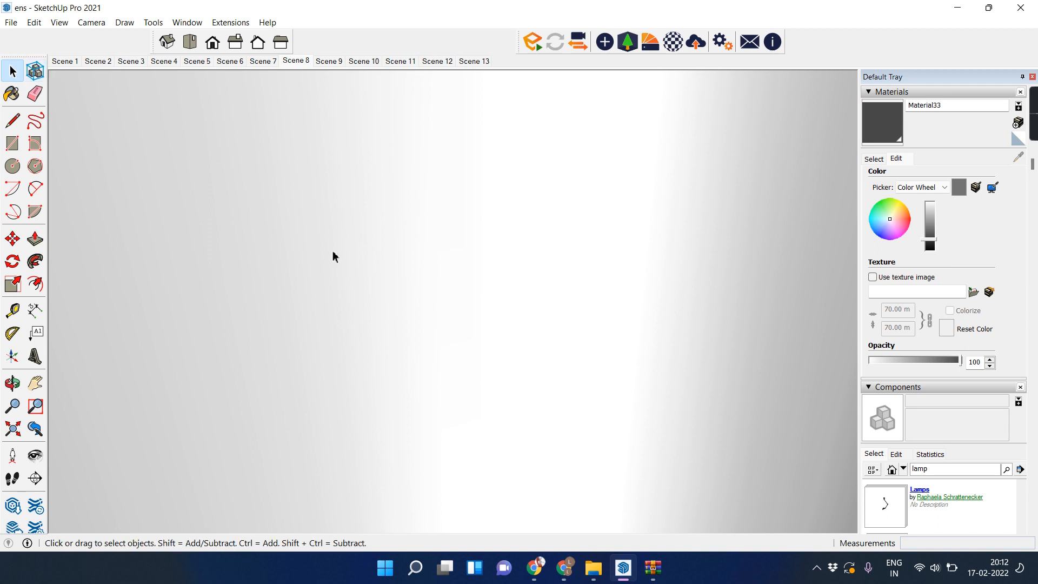
pyautogui.scroll(-4, 440, 281)
pyautogui.keyDown('shift'); pyautogui.moveTo(459, 286); pyautogui.dragTo(442, 433, button='middle'); pyautogui.keyUp('shift')
pyautogui.moveTo(650, 234); pyautogui.dragTo(384, 324, button='middle')
pyautogui.scroll(3, 433, 297)
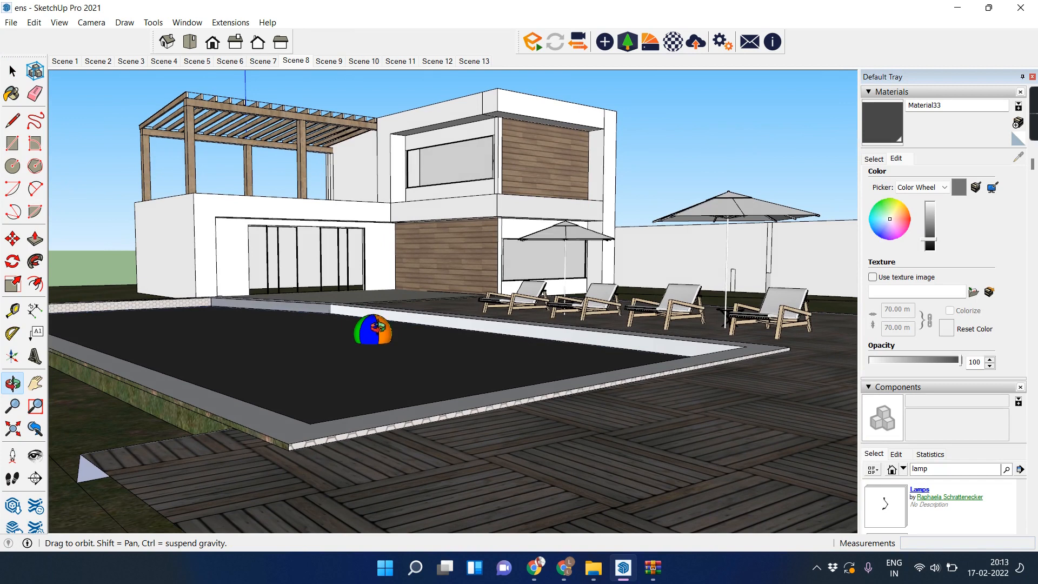
pyautogui.click(60, 22)
pyautogui.moveTo(134, 258)
pyautogui.click(215, 258)
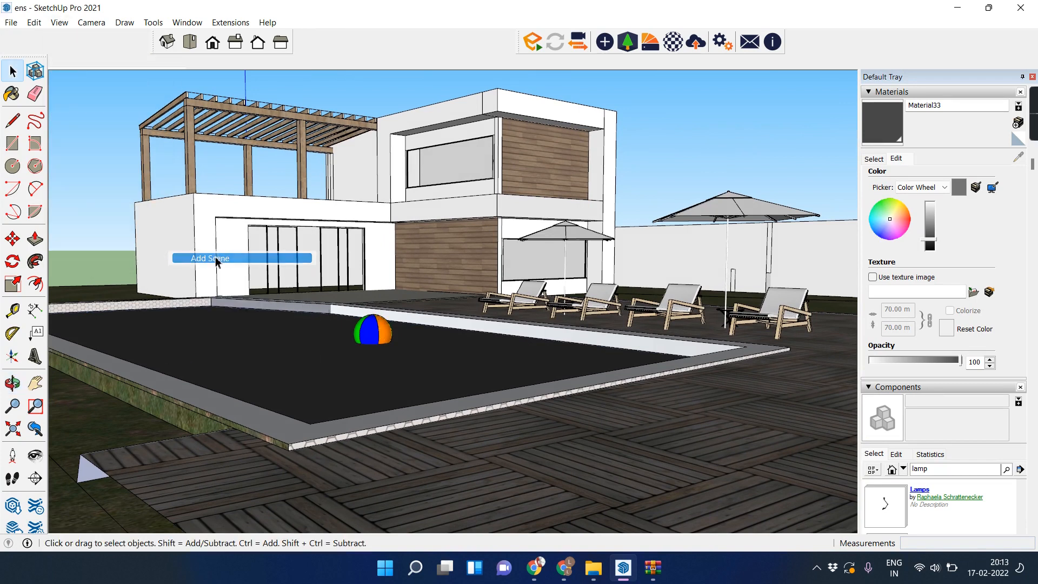
pyautogui.click(539, 45)
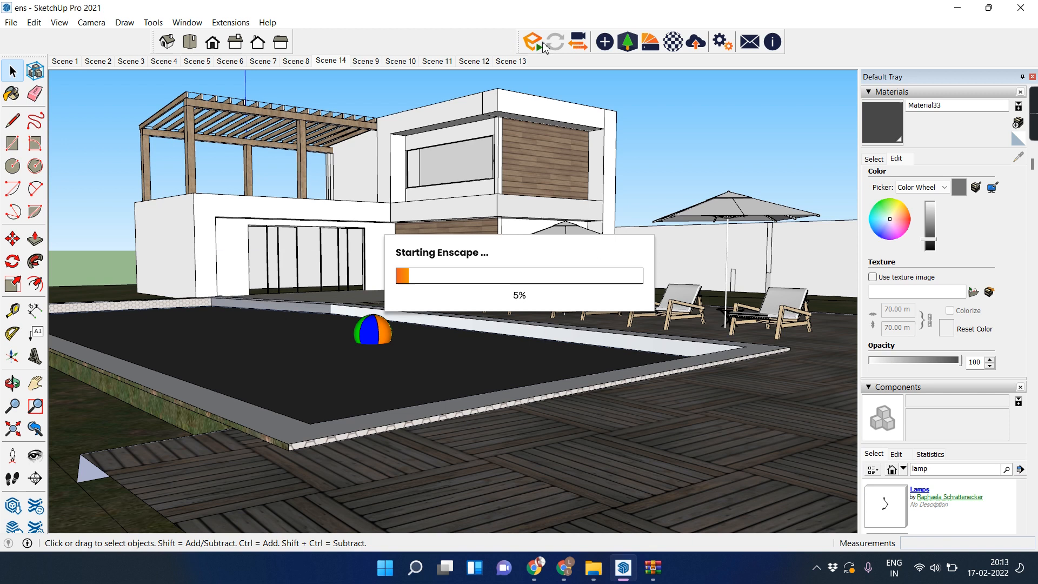
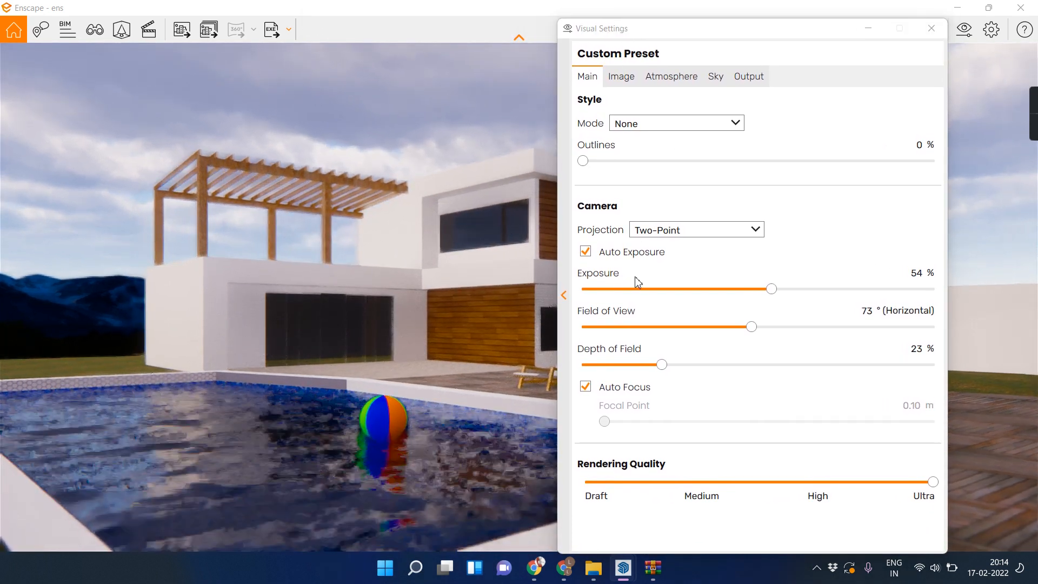
# Set the render camera's depth of field to 19% and keep the style mode at None.
pyautogui.moveTo(657, 364)
pyautogui.mouseDown()
pyautogui.moveTo(586, 370)
pyautogui.moveTo(648, 365)
pyautogui.mouseUp()
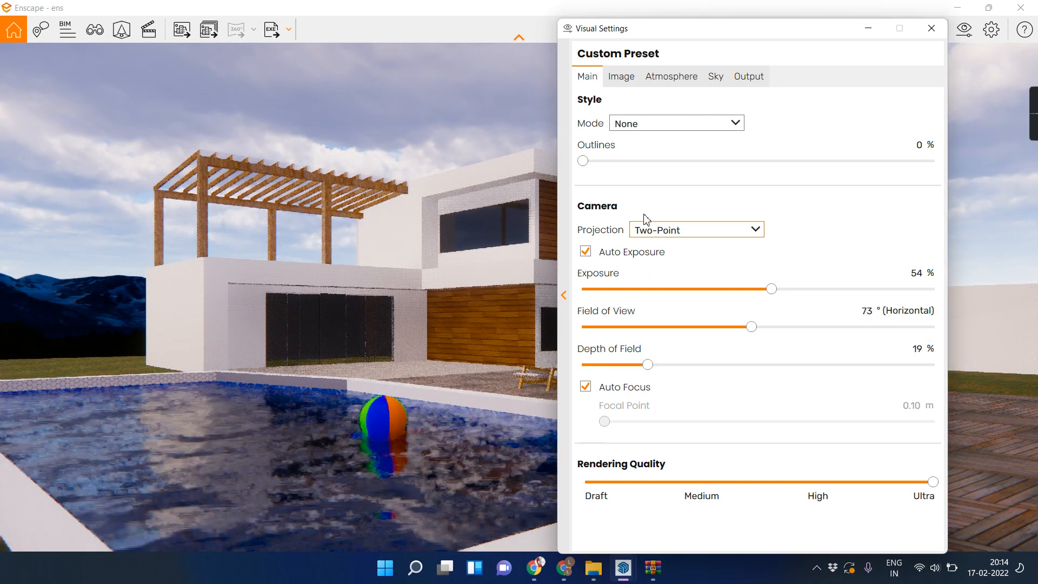
pyautogui.click(643, 126)
pyautogui.click(643, 126)
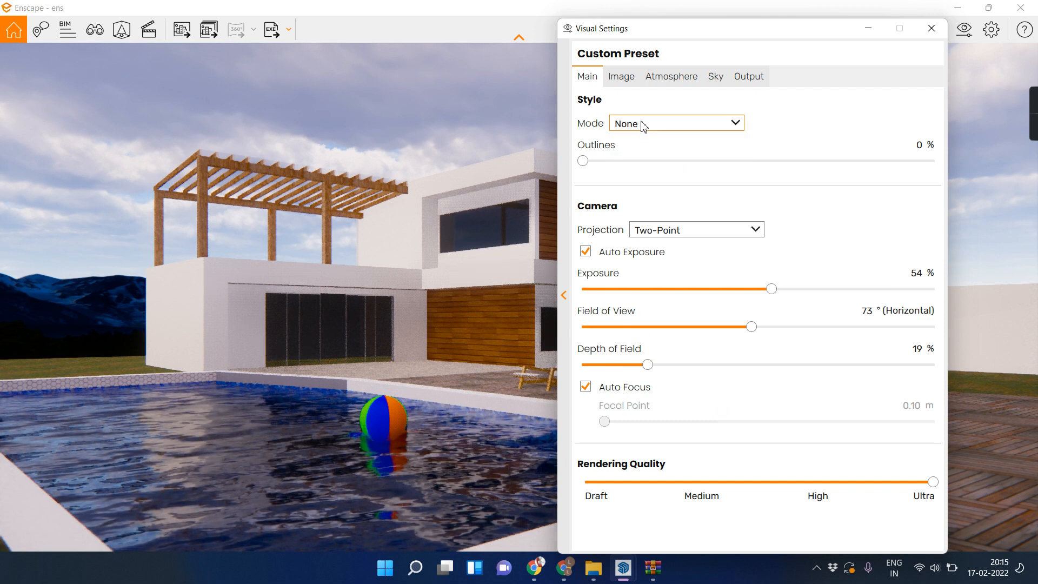
# Enable auto contrast, set saturation to 165% and reset the colour temperature to 6,600 K.
pyautogui.click(631, 78)
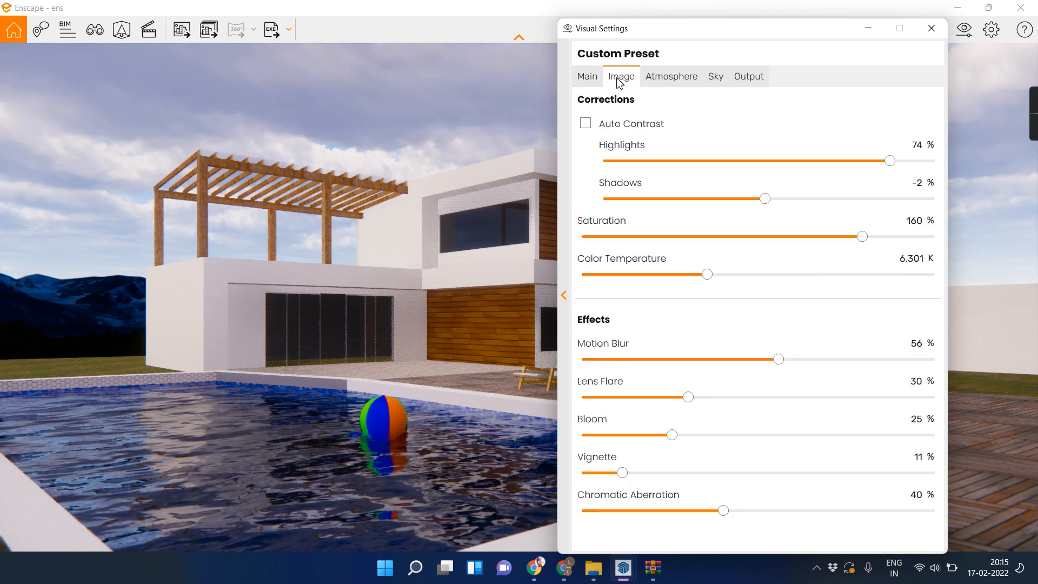
pyautogui.click(592, 125)
pyautogui.moveTo(864, 237)
pyautogui.mouseDown()
pyautogui.moveTo(895, 239)
pyautogui.moveTo(862, 240)
pyautogui.moveTo(873, 238)
pyautogui.mouseUp()
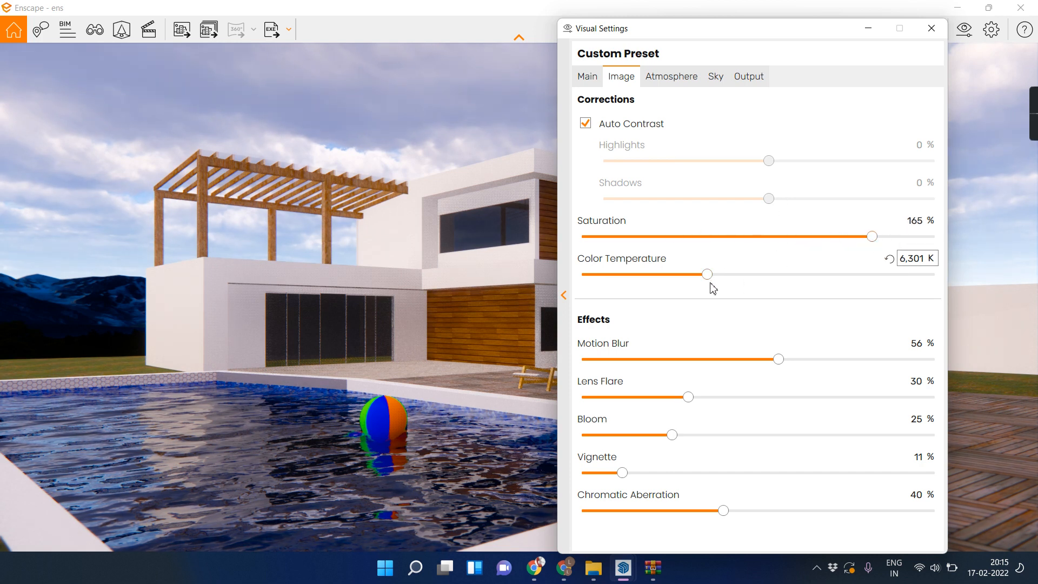
pyautogui.moveTo(705, 276)
pyautogui.mouseDown()
pyautogui.moveTo(631, 279)
pyautogui.moveTo(711, 278)
pyautogui.mouseUp()
pyautogui.click(887, 259)
# Set bloom to 43% and chromatic aberration to 52%, and close the visual settings.
pyautogui.moveTo(671, 434); pyautogui.dragTo(736, 436)
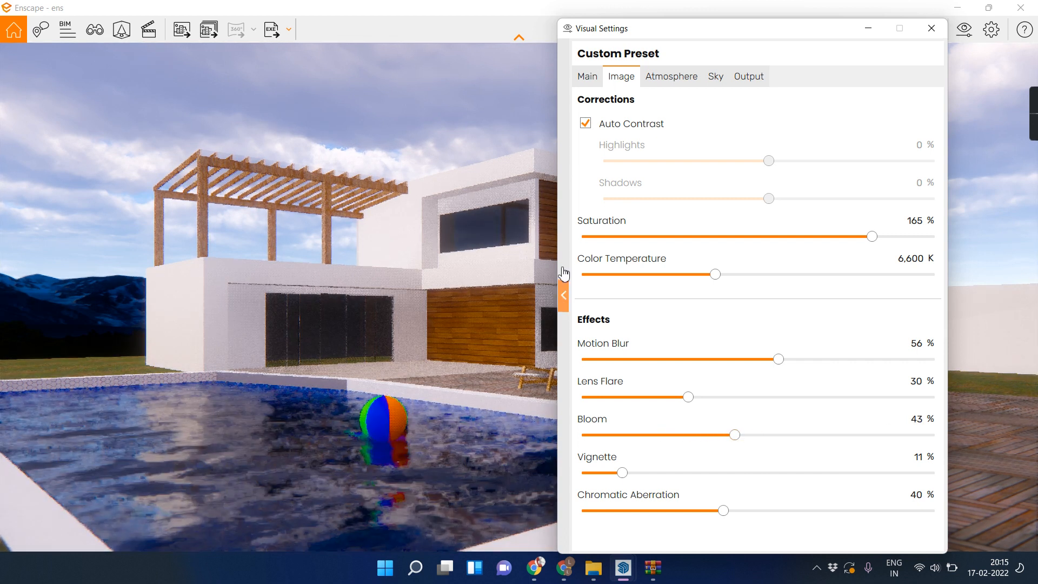
pyautogui.moveTo(723, 510); pyautogui.dragTo(766, 510)
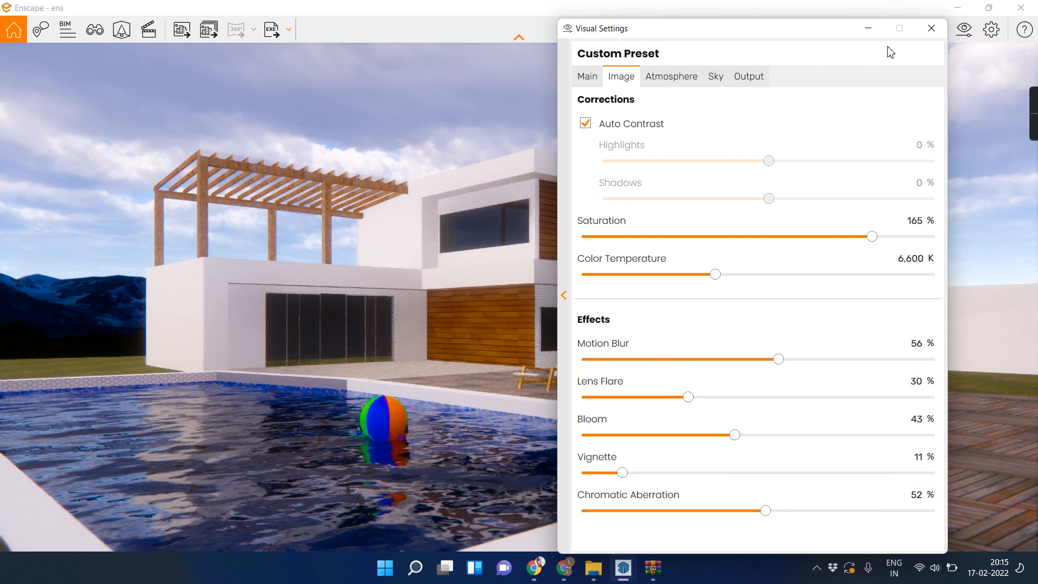
pyautogui.click(931, 28)
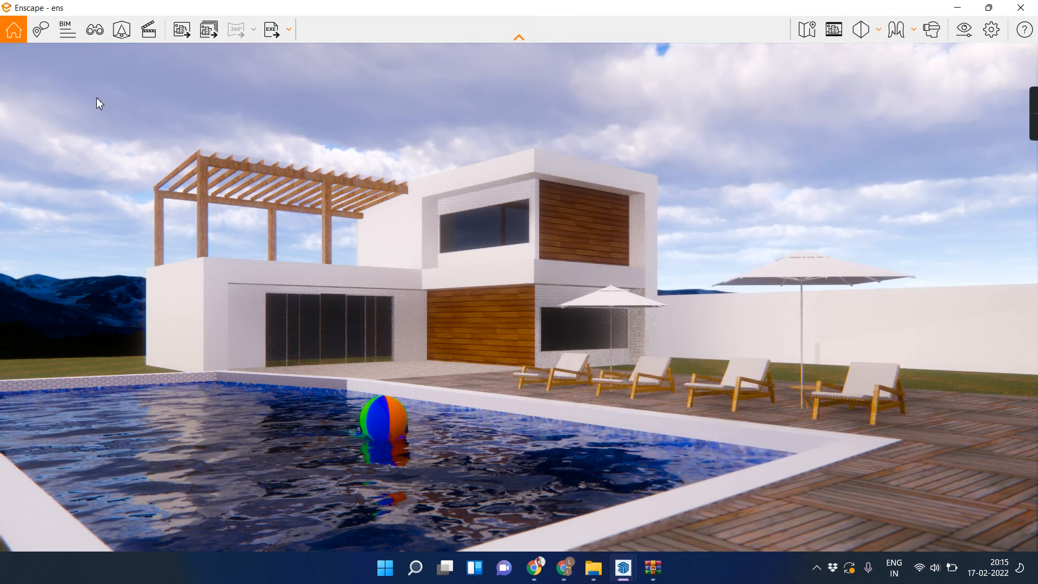
# Place pink-leaved trees from the Enscape asset library behind the loungers and beside the house.
pyautogui.click(120, 40)
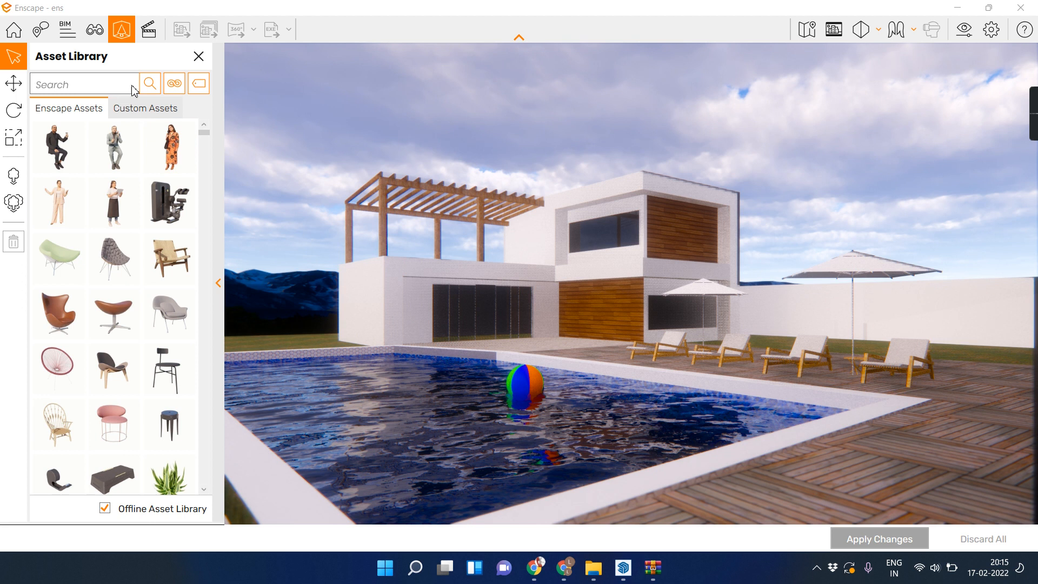
pyautogui.moveTo(202, 132); pyautogui.dragTo(204, 491)
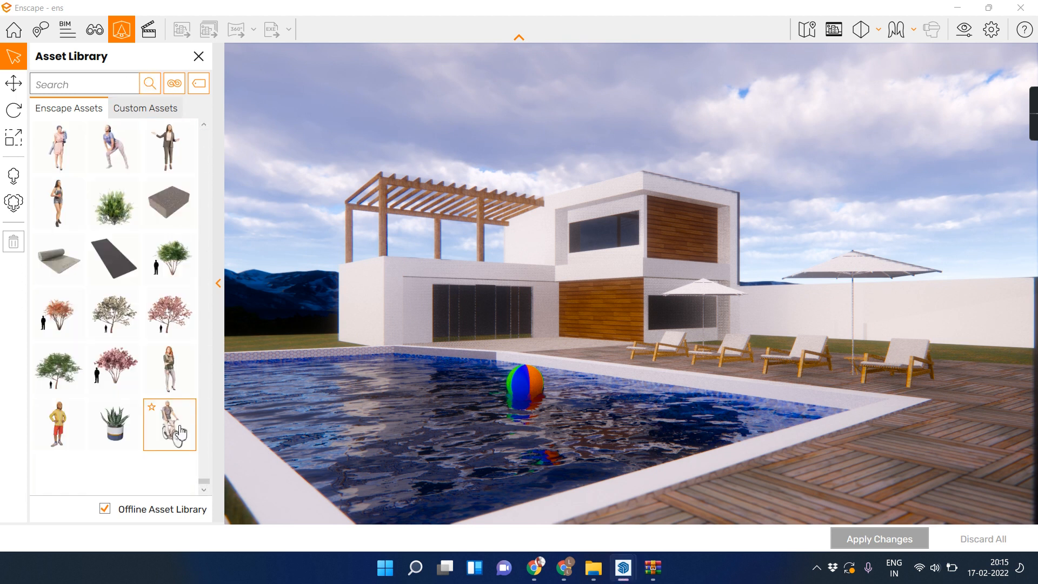
pyautogui.click(58, 369)
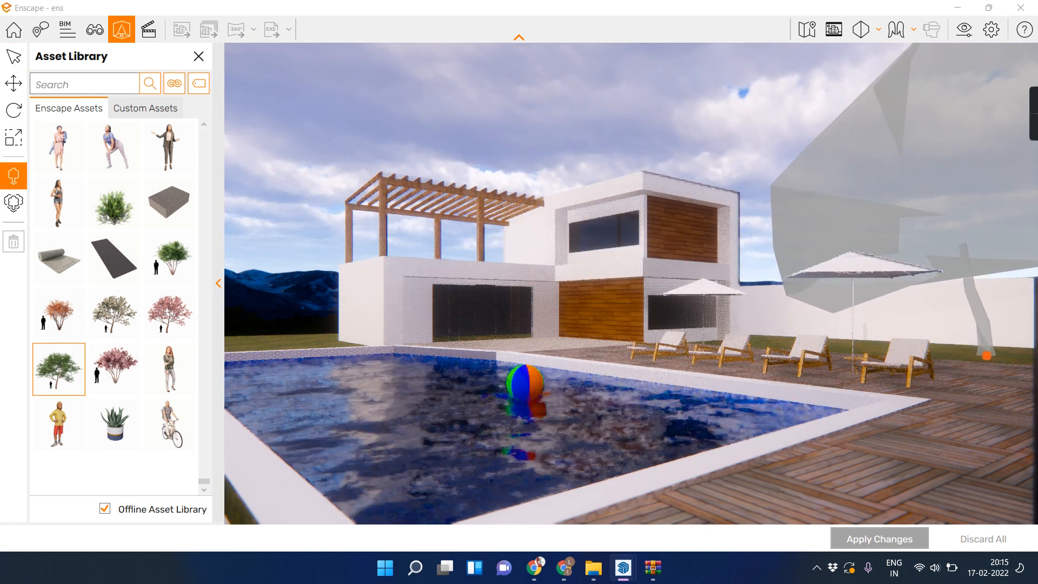
pyautogui.click(114, 368)
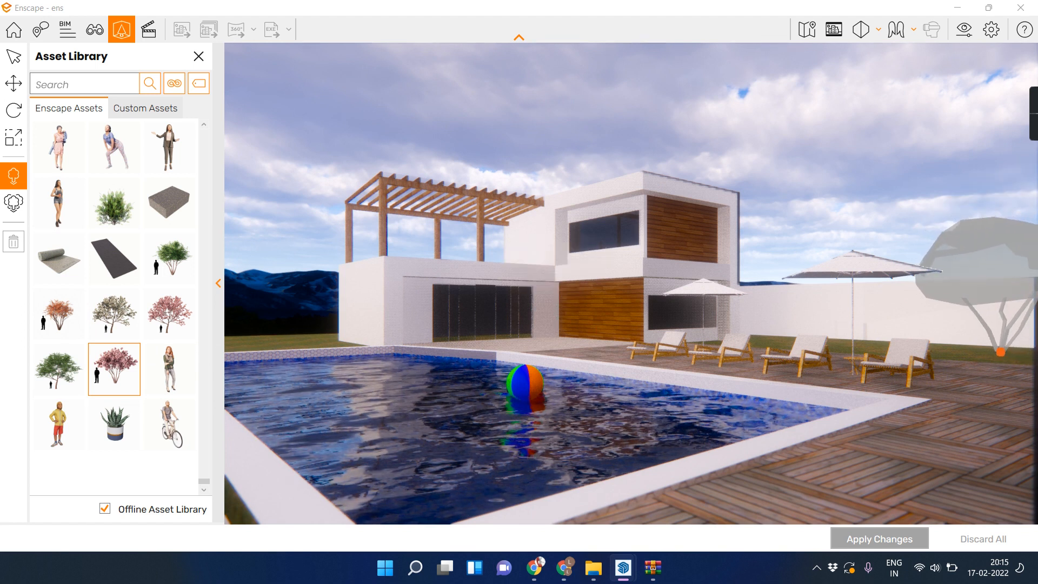
pyautogui.click(1000, 351)
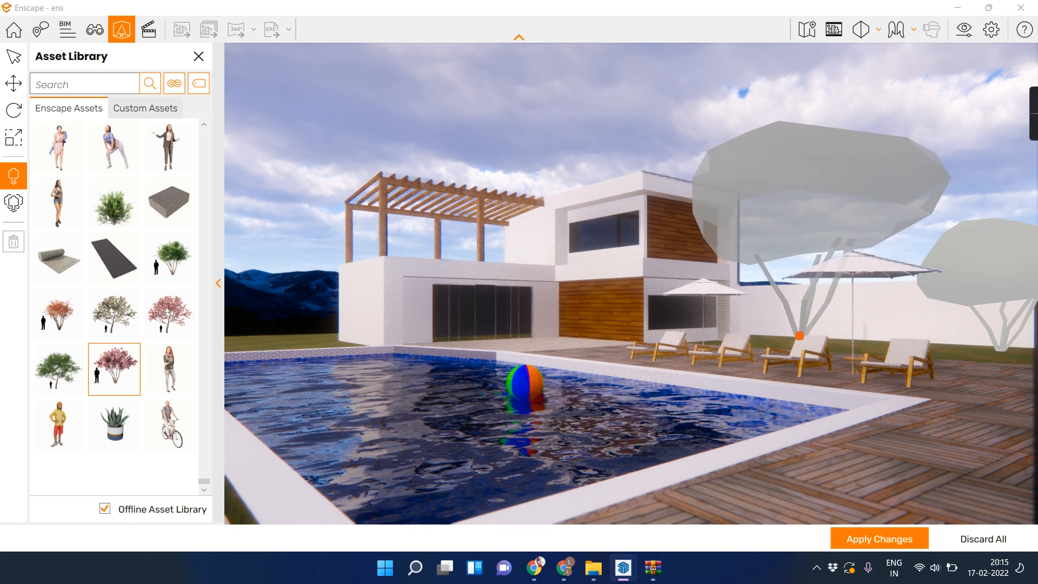
pyautogui.click(779, 337)
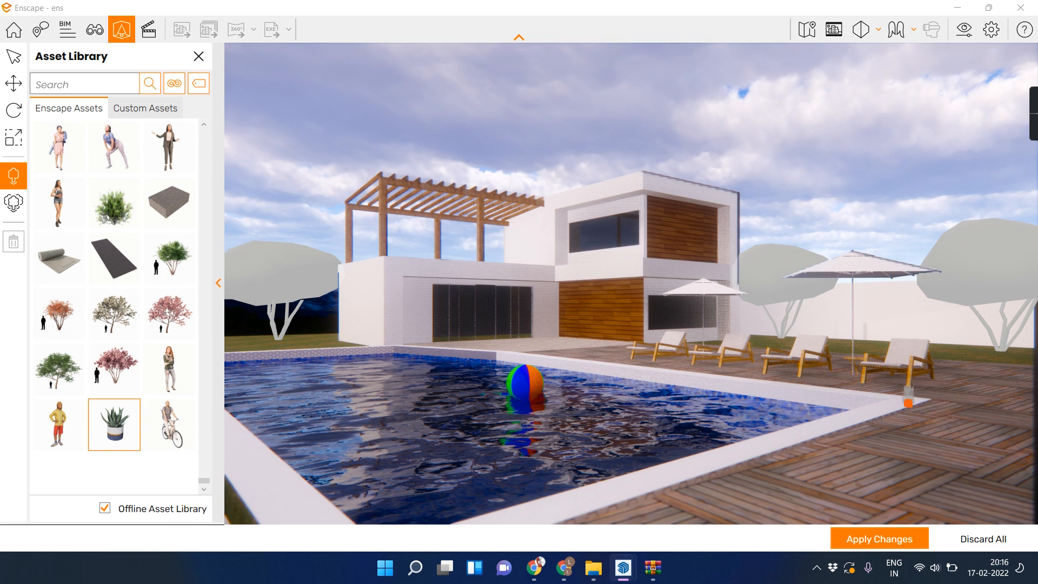
# Place a potted succulent on the wooden deck near the pool corner and scale it to 453%.
pyautogui.click(951, 415)
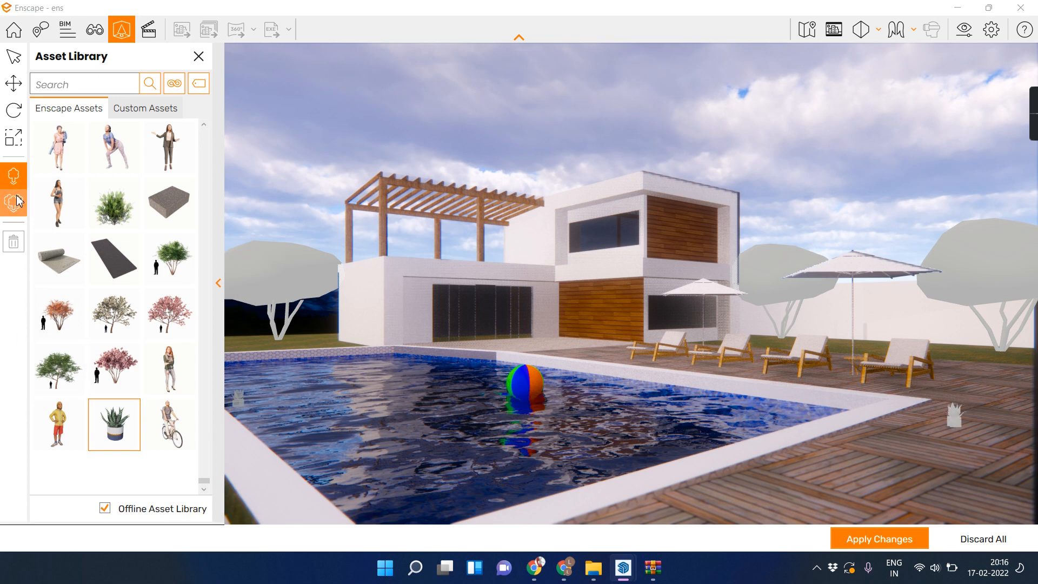
pyautogui.click(17, 140)
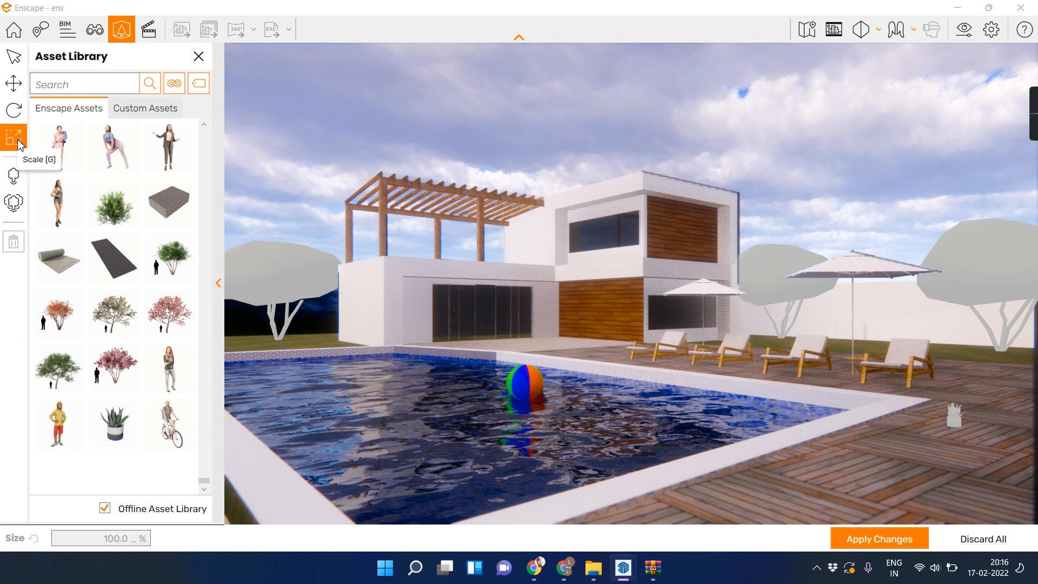
pyautogui.click(955, 415)
pyautogui.moveTo(955, 427); pyautogui.dragTo(955, 424)
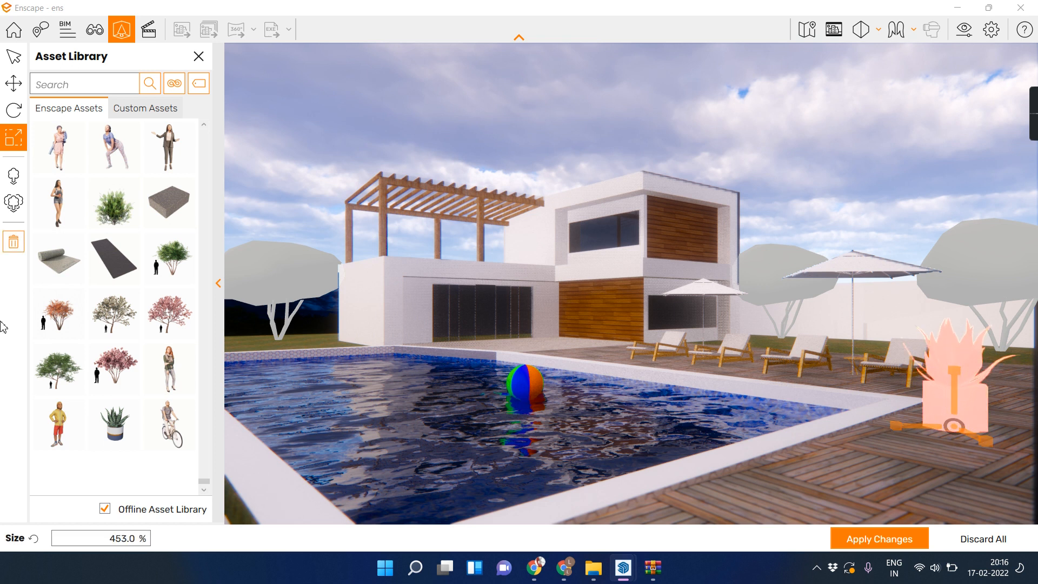
pyautogui.click(14, 203)
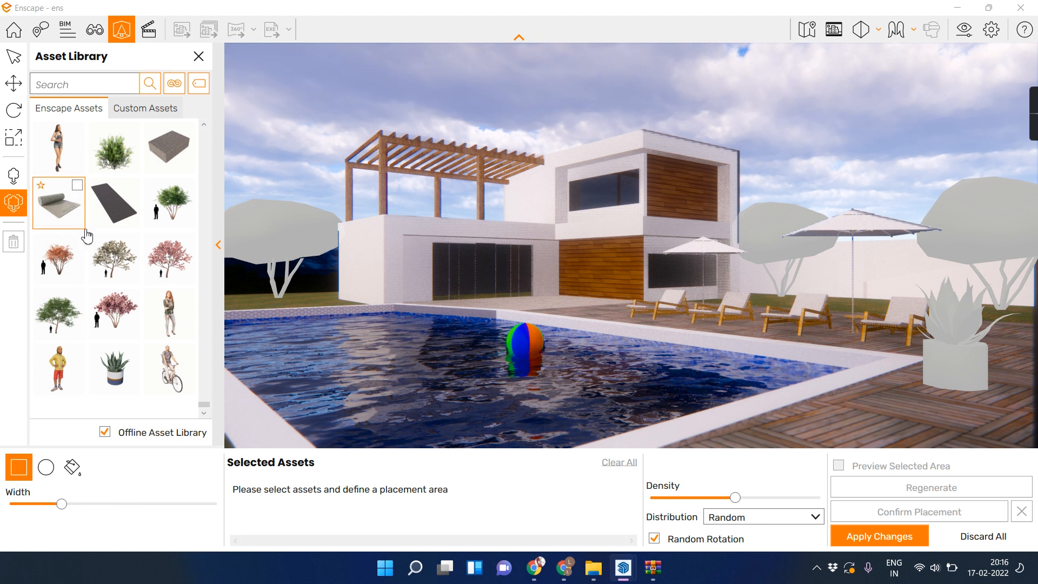
pyautogui.click(111, 166)
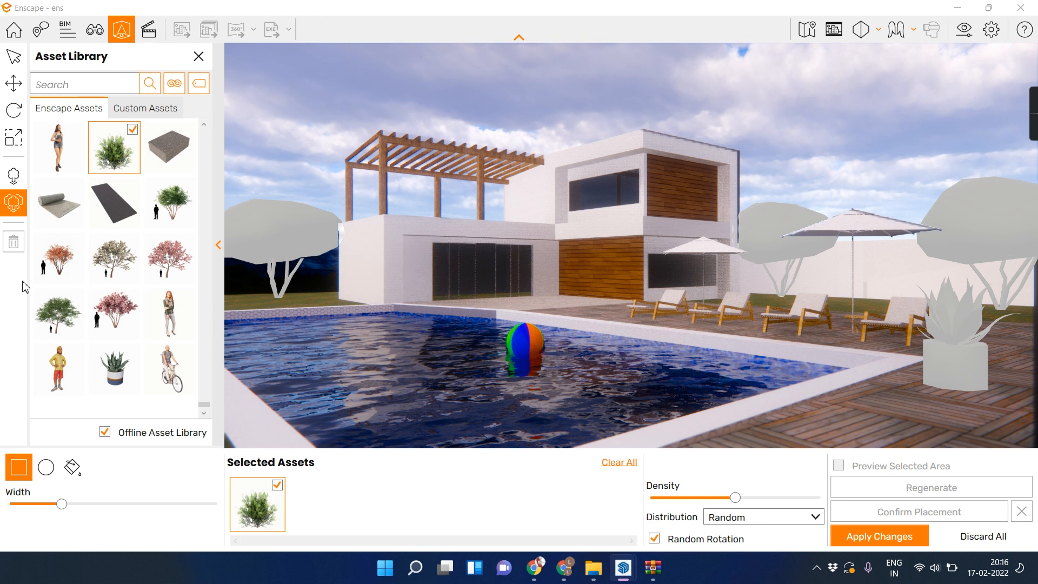
pyautogui.click(13, 176)
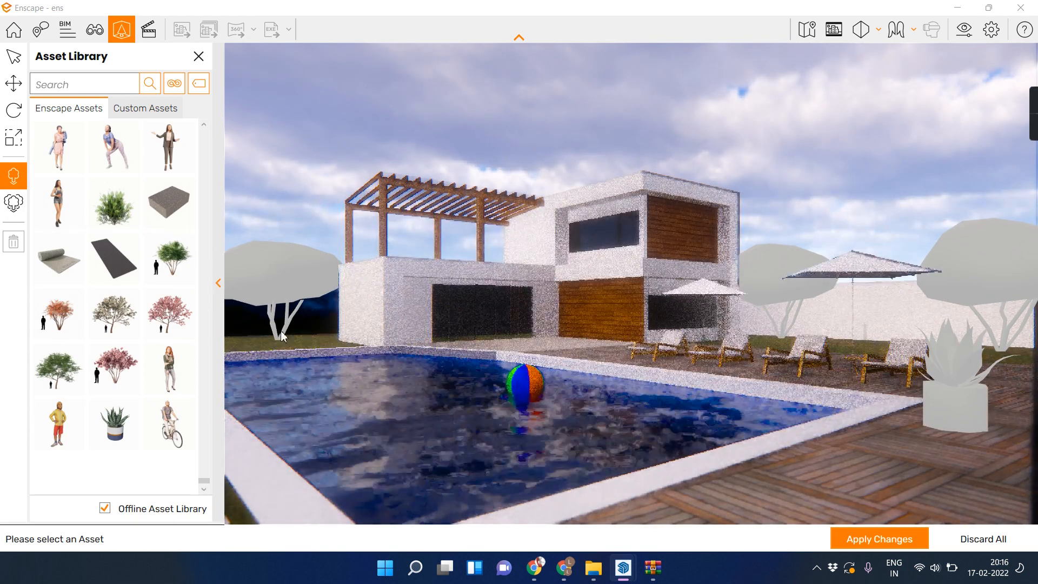
# Place green shrubs in front of the wood-clad wall and beside the far tree, and apply the asset changes.
pyautogui.click(115, 203)
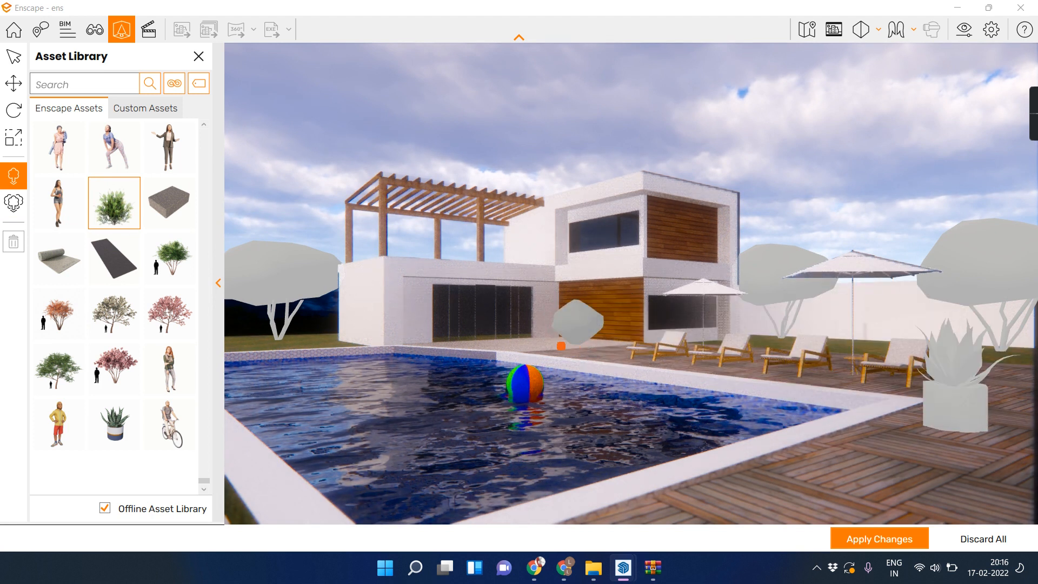
pyautogui.click(561, 346)
pyautogui.click(300, 346)
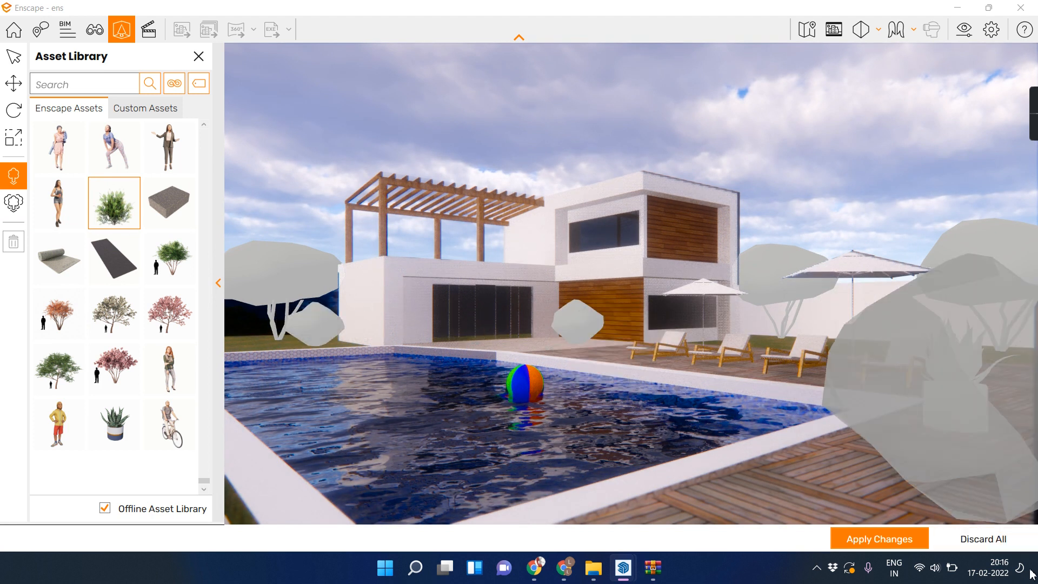
pyautogui.click(854, 539)
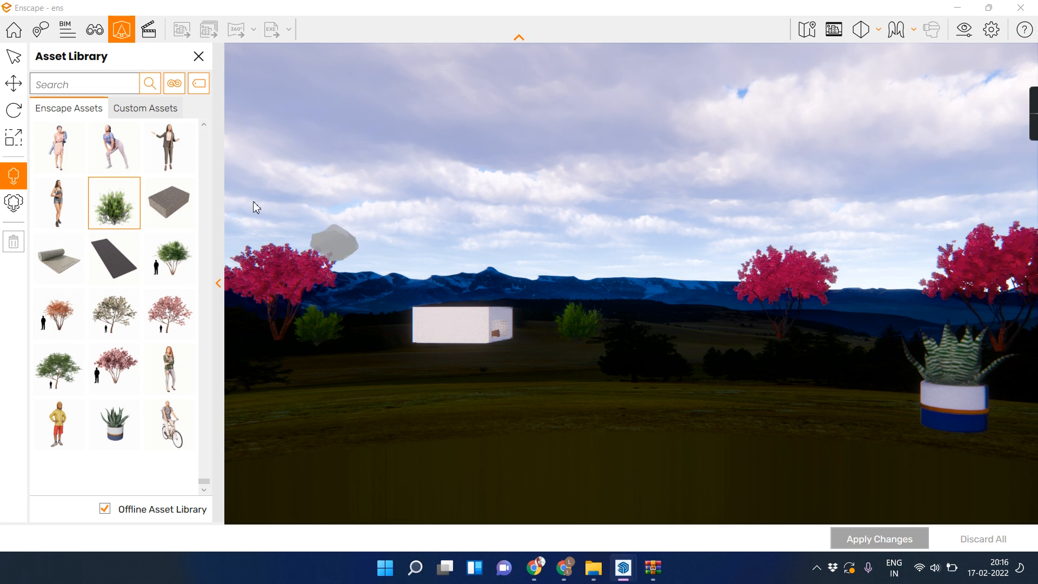
# Close the asset library and move the view closer to the white building.
pyautogui.click(198, 57)
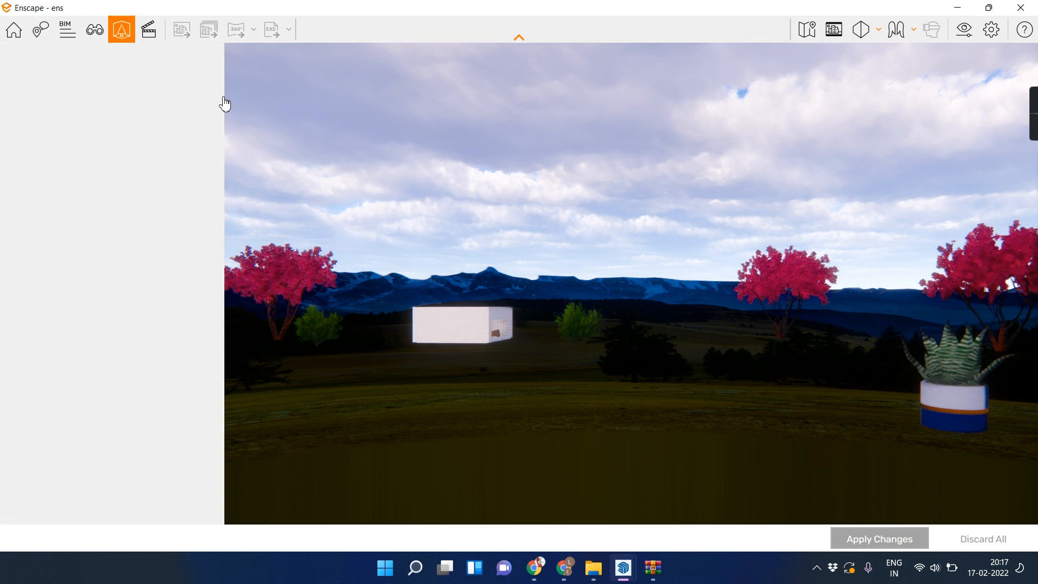
pyautogui.click(896, 536)
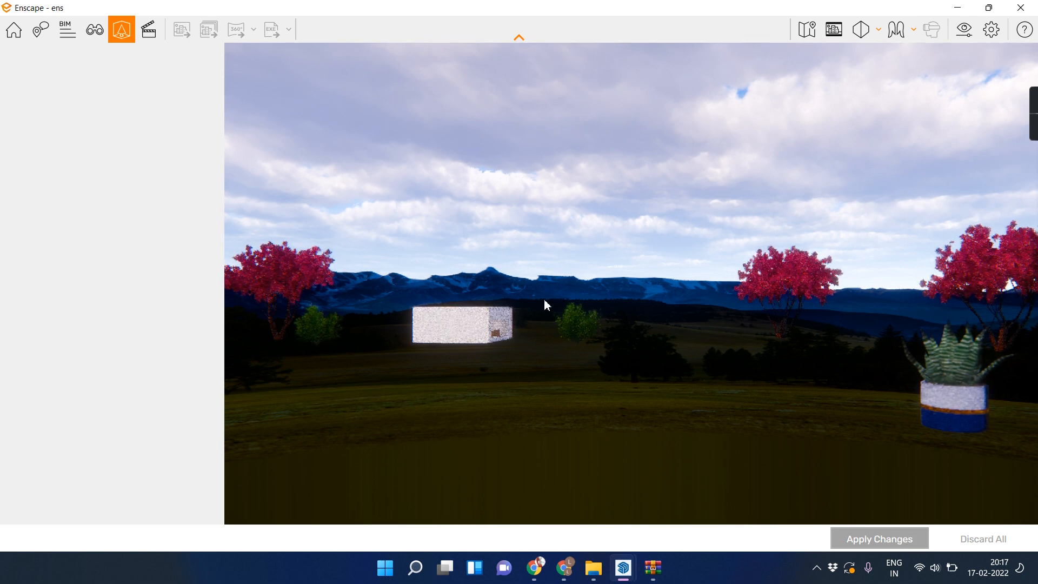
pyautogui.scroll(1, 476, 315)
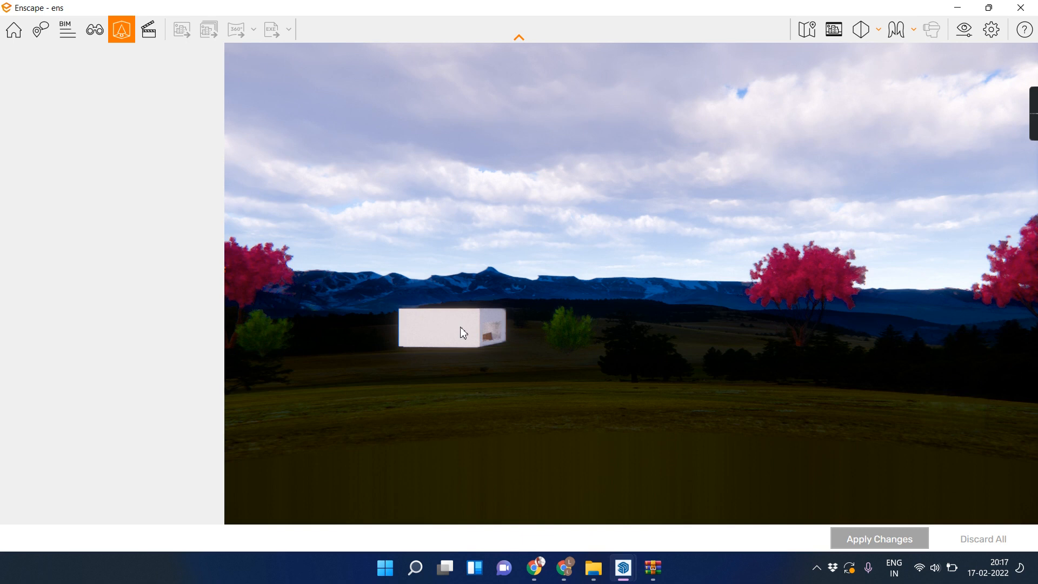
pyautogui.scroll(4, 461, 328)
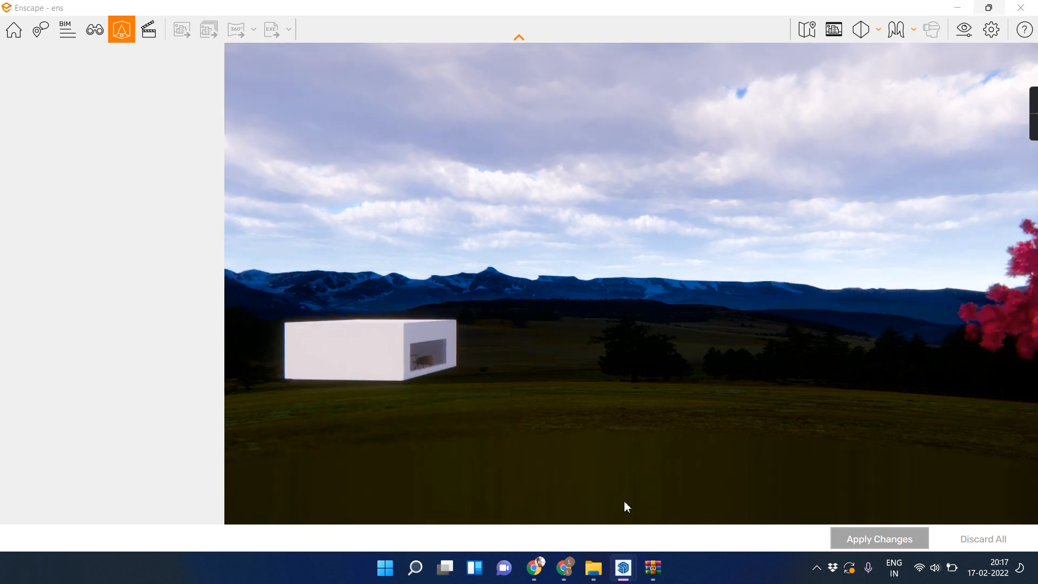
pyautogui.moveTo(629, 574)
pyautogui.click(577, 521)
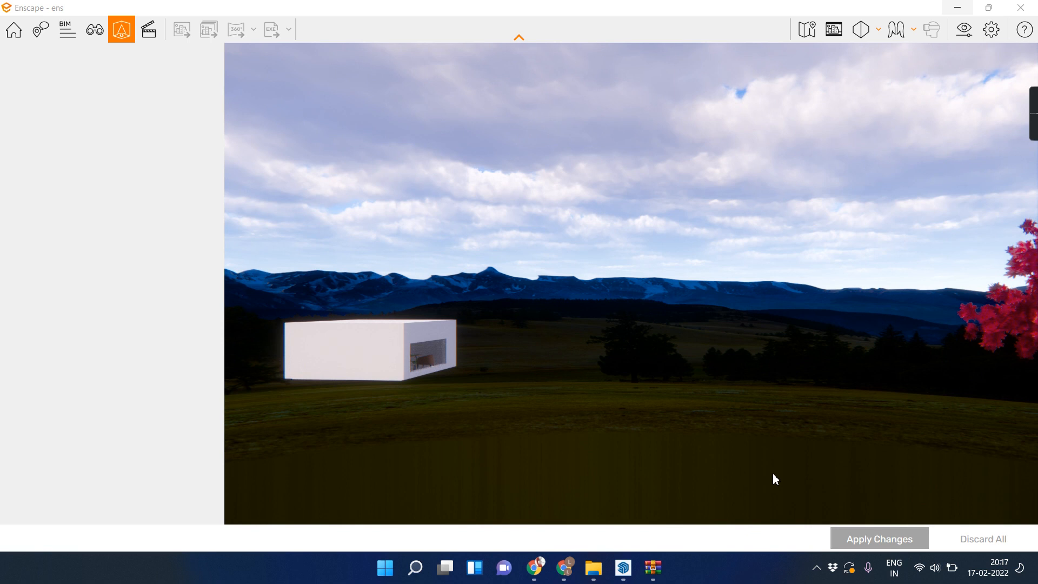
# Close the Enscape window, relaunch Enscape from the SketchUp model and maximize the render window.
pyautogui.moveTo(623, 567)
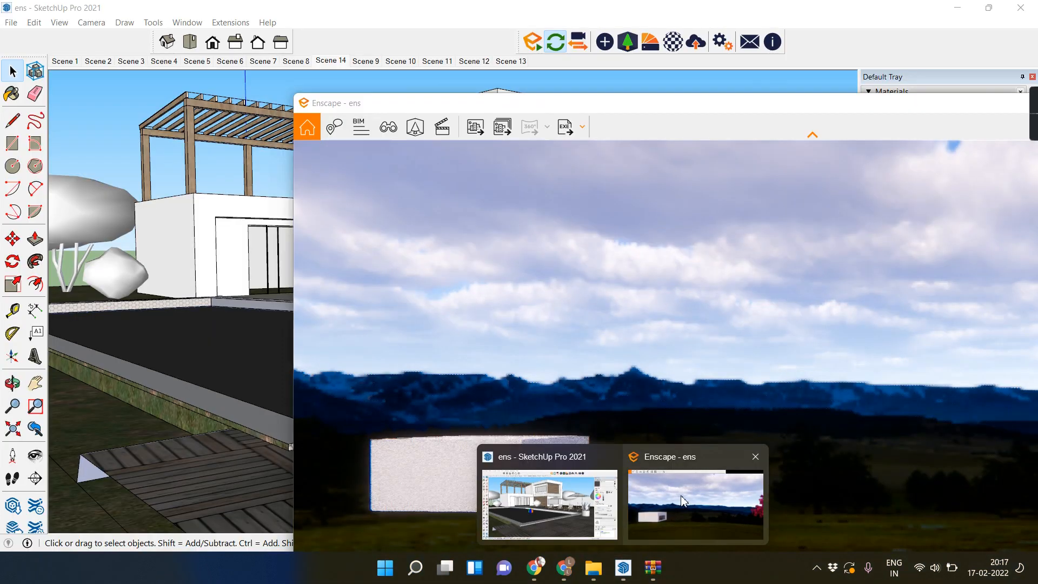
pyautogui.click(756, 457)
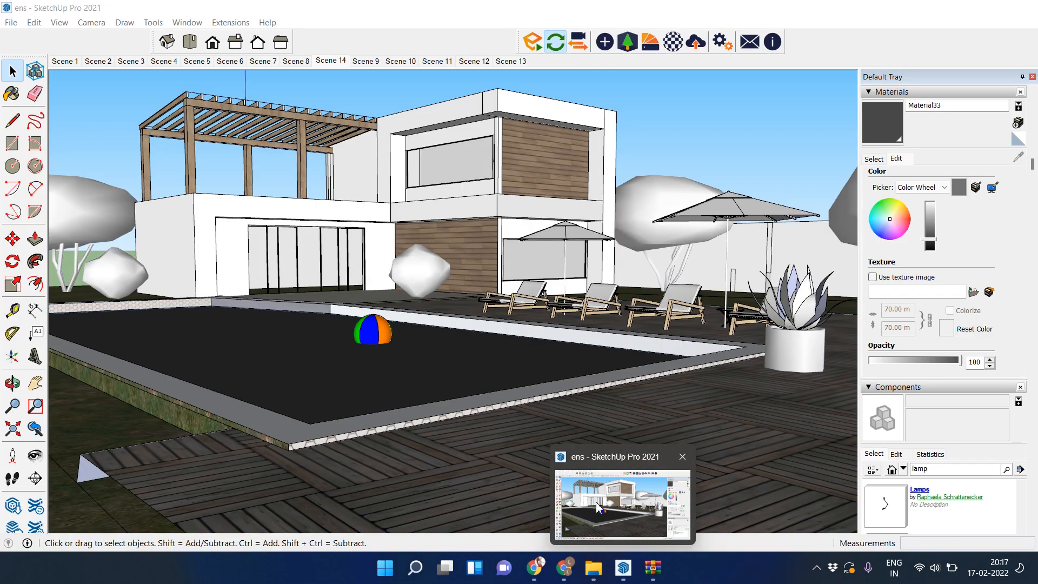
pyautogui.click(597, 507)
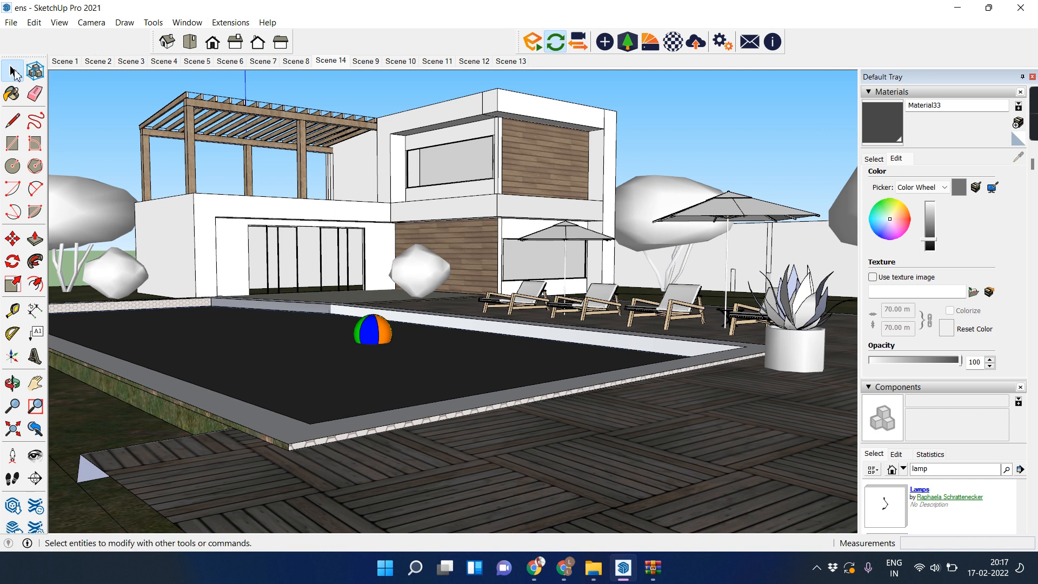
pyautogui.click(532, 41)
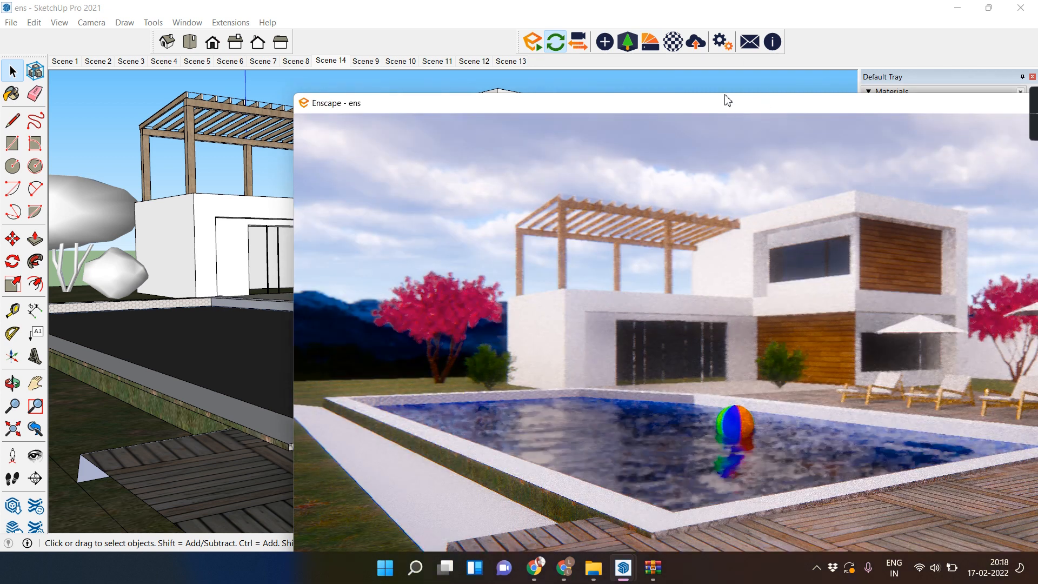
pyautogui.doubleClick(725, 101)
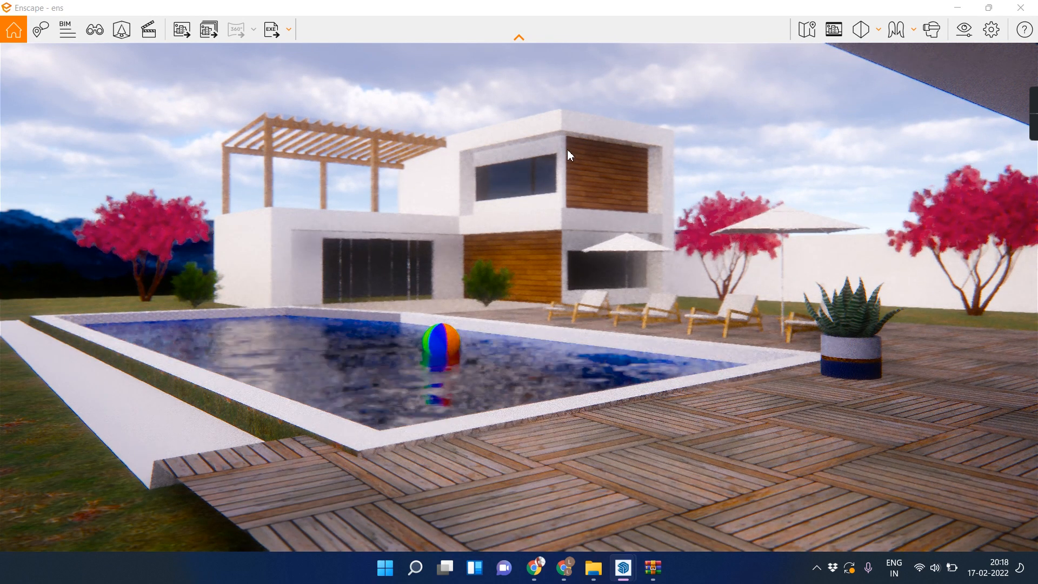
# In the visual settings, set exposure to 60%, horizontal field of view to 72° and depth of field to 7%.
pyautogui.scroll(3, 550, 169)
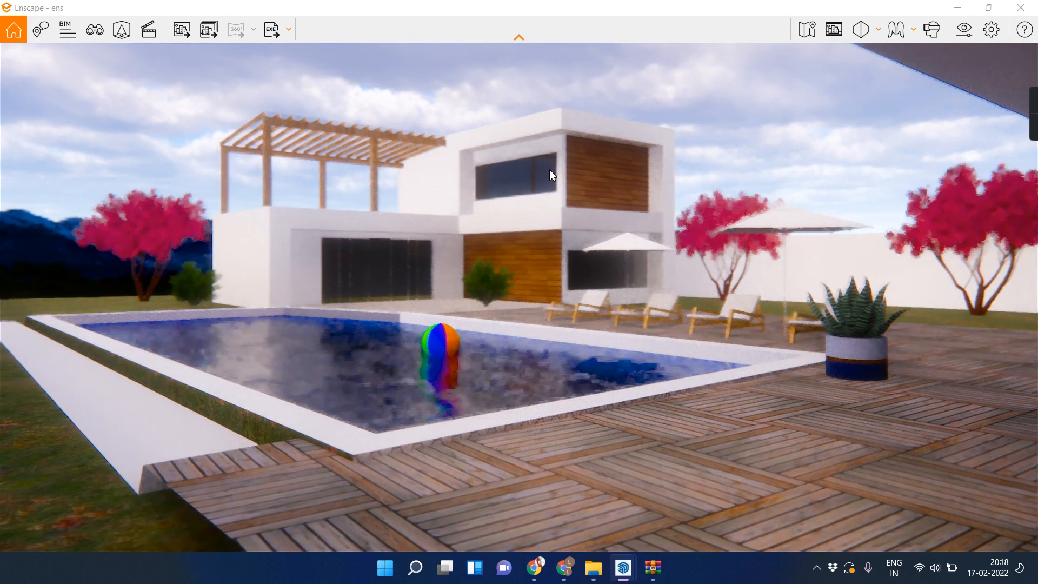
pyautogui.scroll(3, 549, 170)
pyautogui.scroll(4, 549, 170)
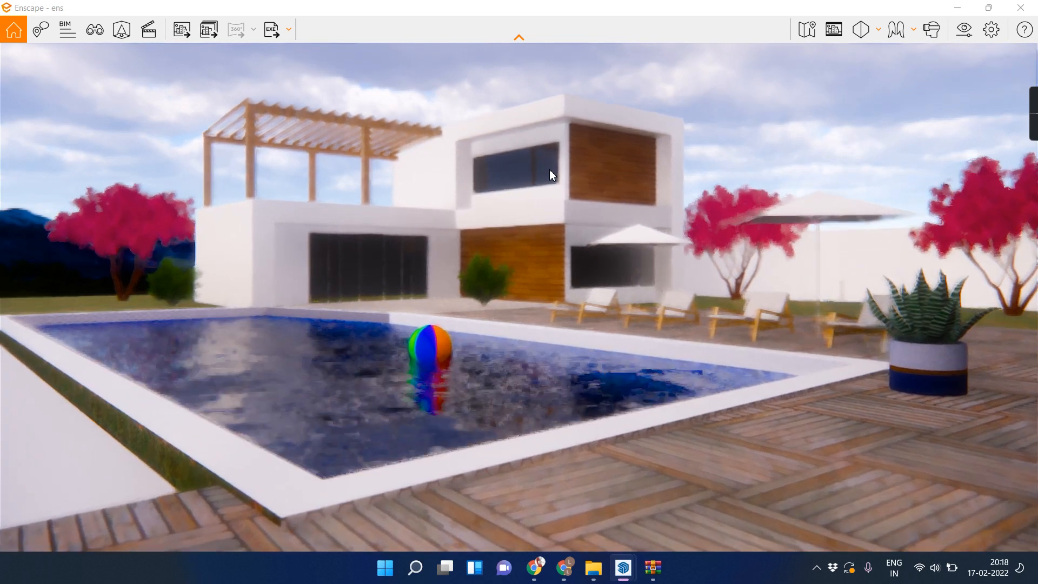
pyautogui.click(964, 31)
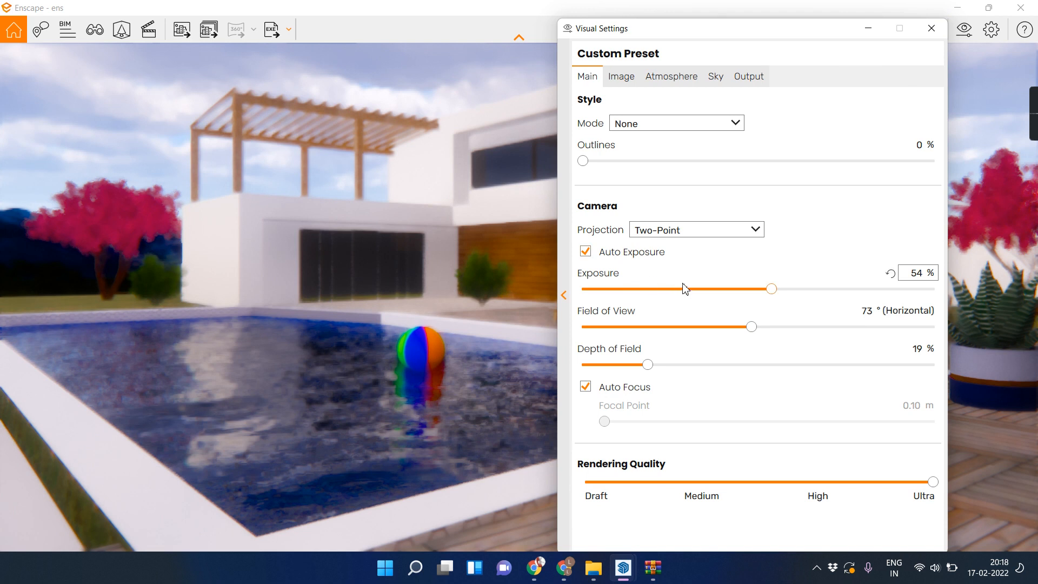
pyautogui.moveTo(770, 292); pyautogui.dragTo(676, 292)
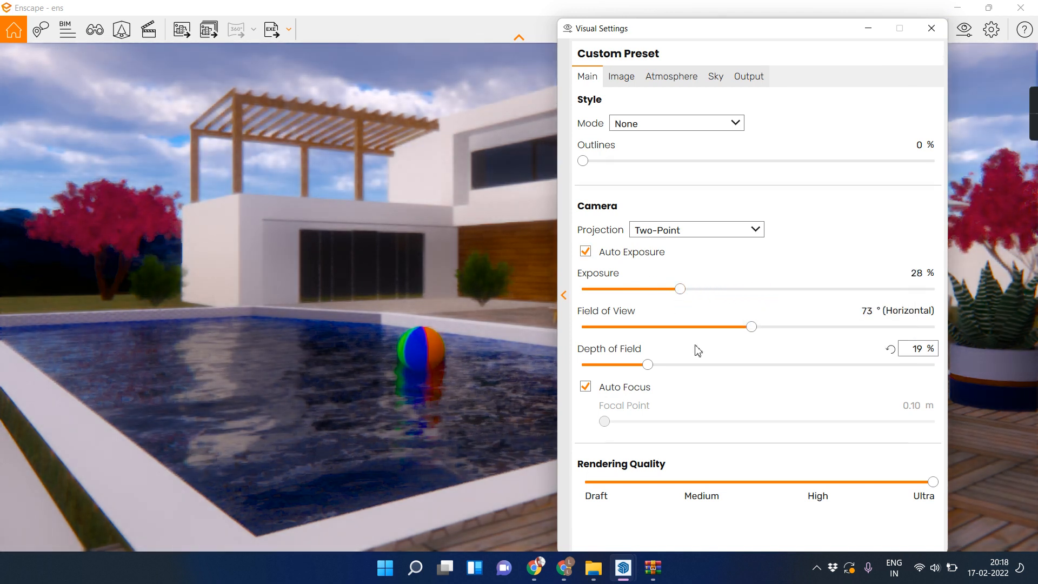
pyautogui.moveTo(644, 365); pyautogui.dragTo(603, 366)
pyautogui.moveTo(754, 329)
pyautogui.mouseDown()
pyautogui.moveTo(739, 333)
pyautogui.moveTo(751, 331)
pyautogui.mouseUp()
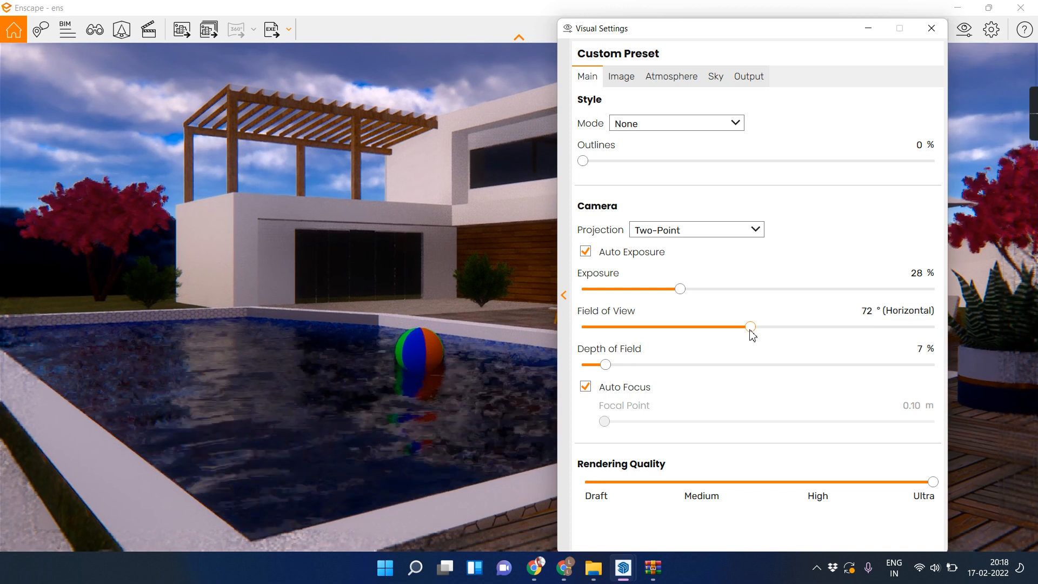
pyautogui.moveTo(681, 295); pyautogui.dragTo(796, 291)
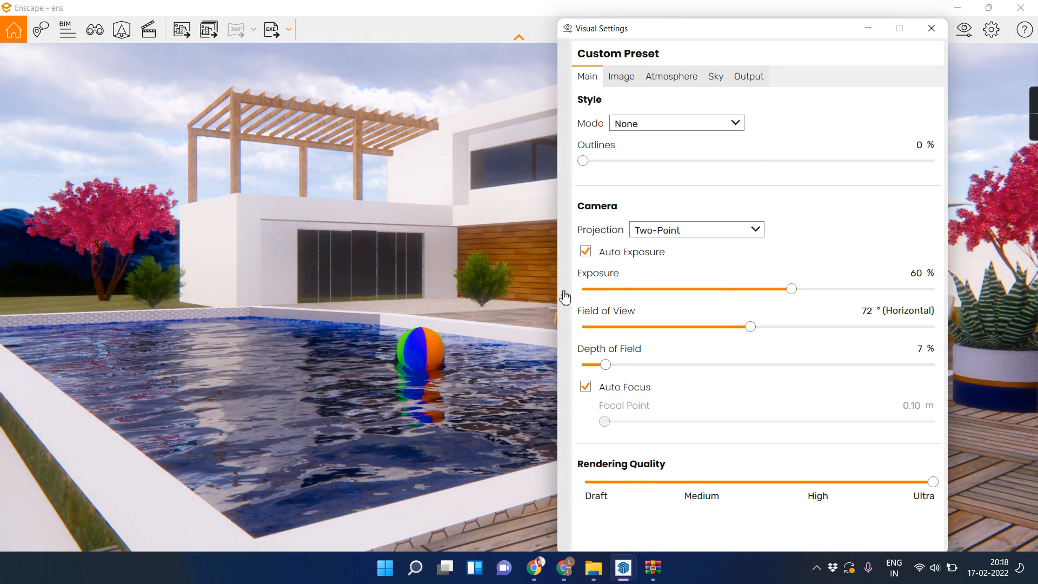
# Create a new visual settings preset named "my" from the preset list.
pyautogui.click(563, 295)
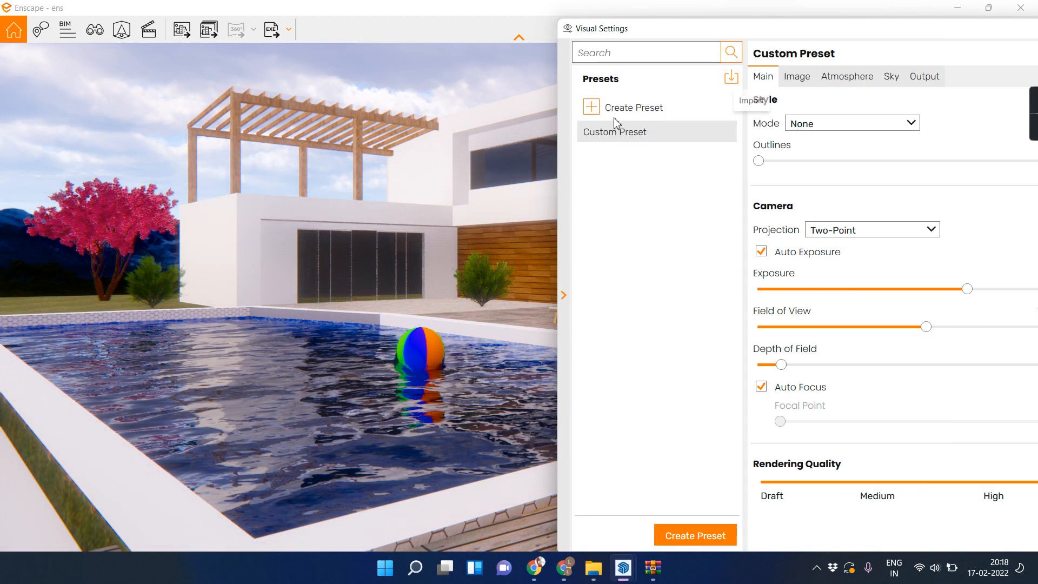
pyautogui.click(589, 113)
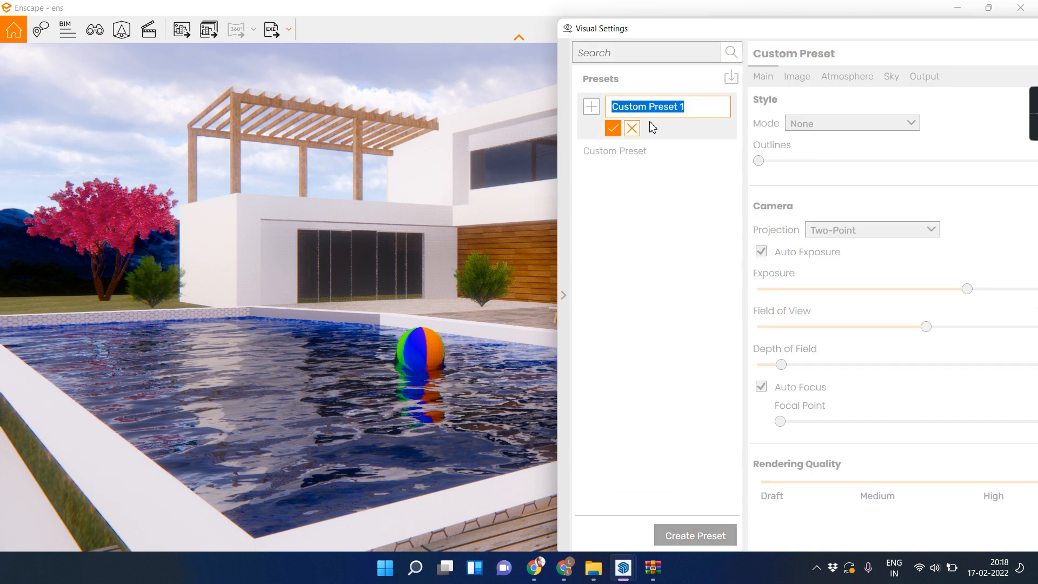
pyautogui.write('my')
pyautogui.press('Return')
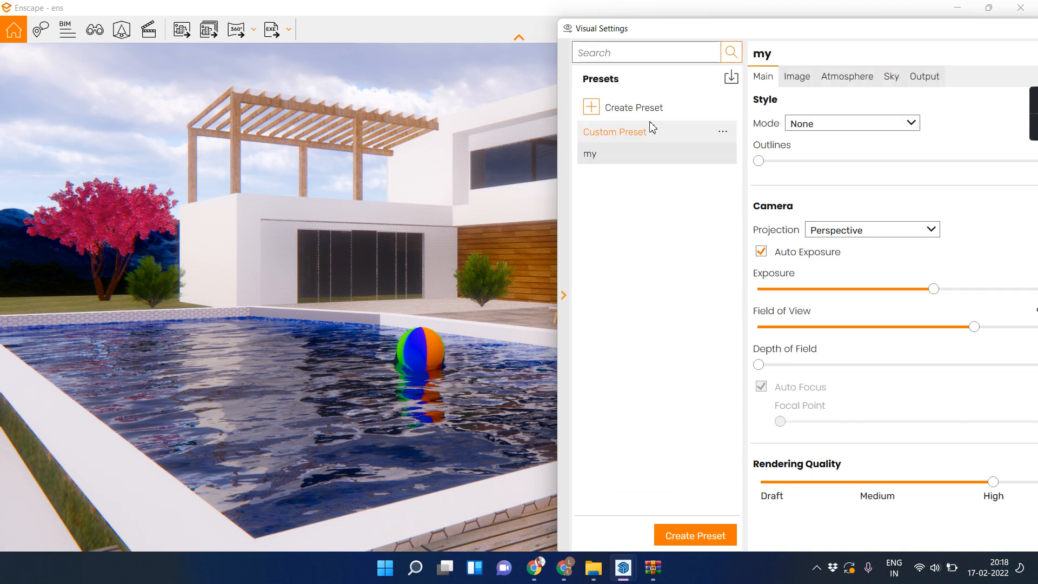
pyautogui.click(708, 534)
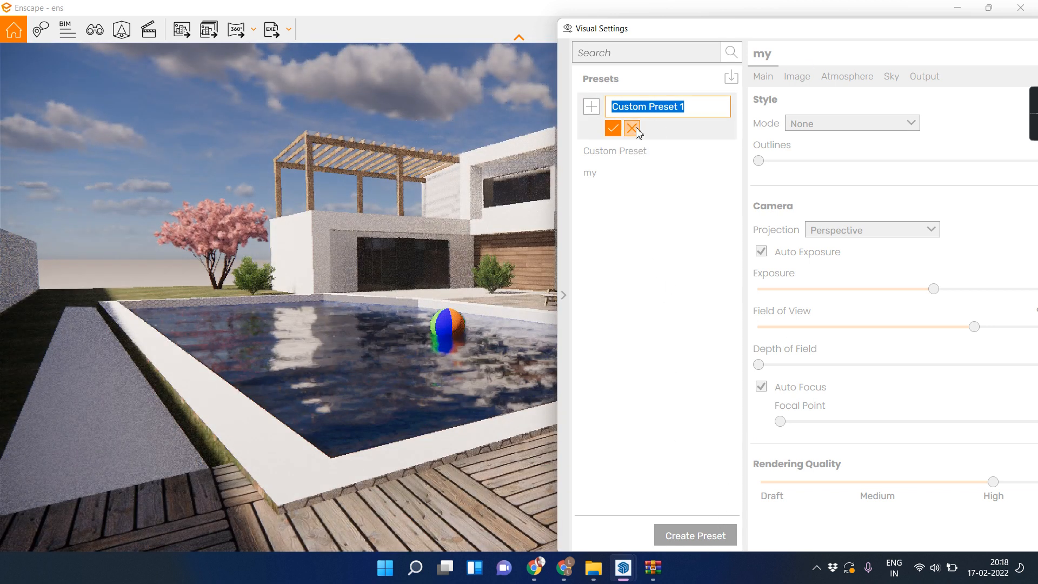
pyautogui.click(631, 129)
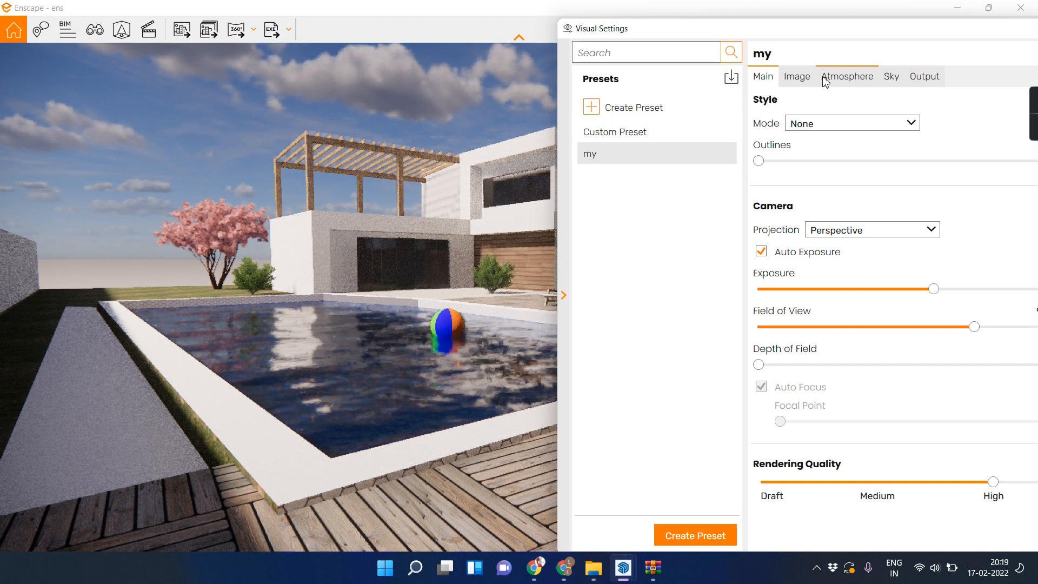
# Turn on Auto Contrast in the image corrections of preset "my" and close the visual settings.
pyautogui.click(798, 78)
pyautogui.moveTo(945, 160); pyautogui.dragTo(884, 161)
pyautogui.click(761, 124)
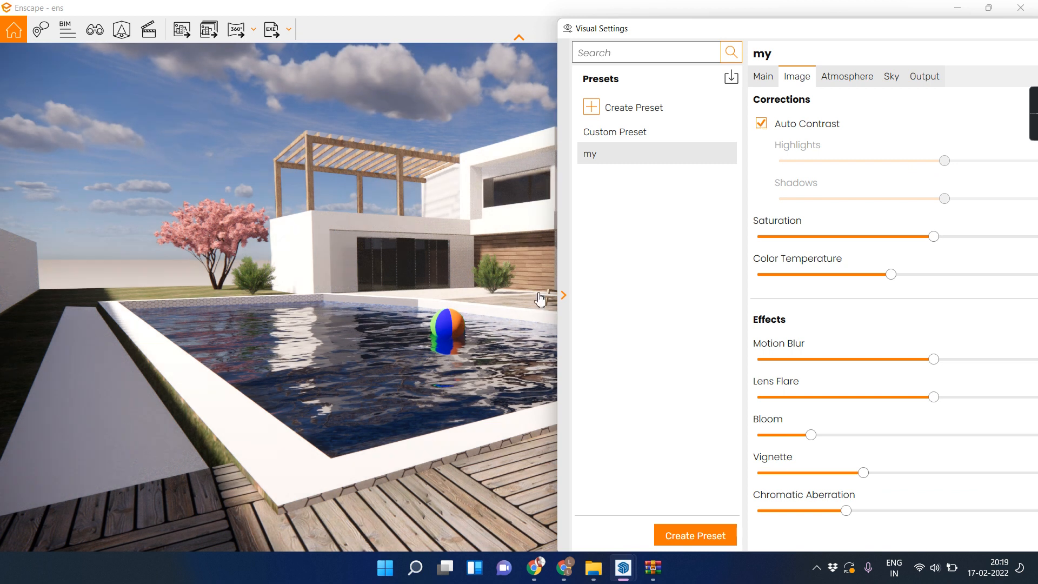
pyautogui.moveTo(841, 36); pyautogui.dragTo(546, 44)
pyautogui.click(853, 40)
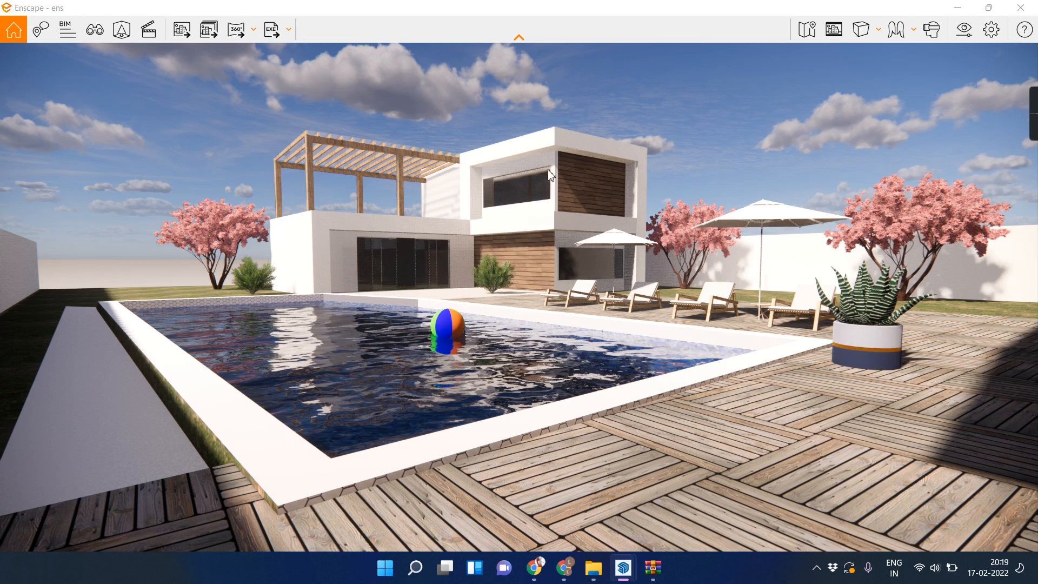
# Bring the camera closer to the pool and shift the sun so shadows fall across the house walls.
pyautogui.scroll(3, 598, 257)
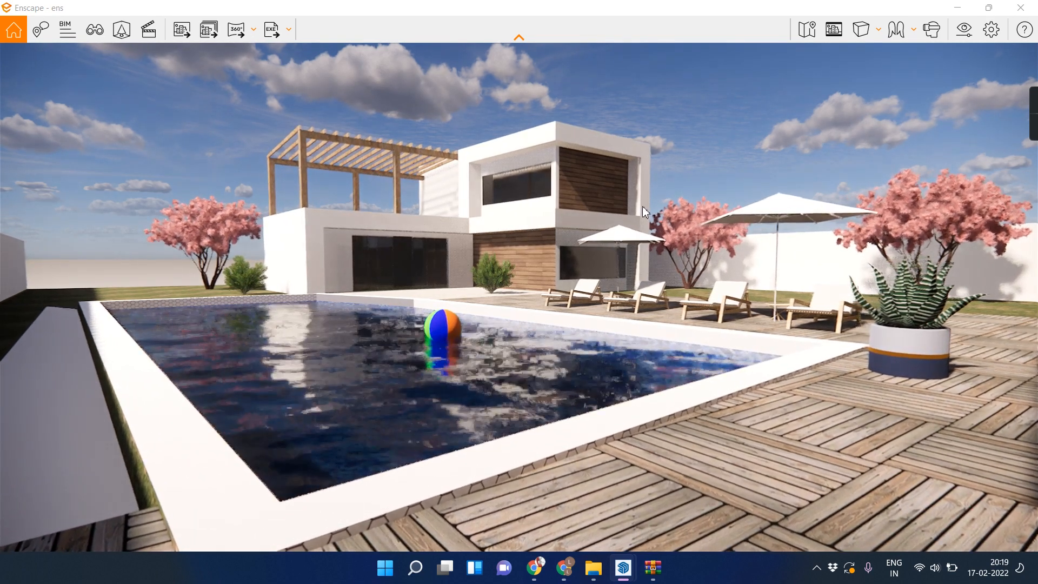
pyautogui.keyDown('shift'); pyautogui.moveTo(634, 278); pyautogui.dragTo(729, 277, button='right'); pyautogui.keyUp('shift')
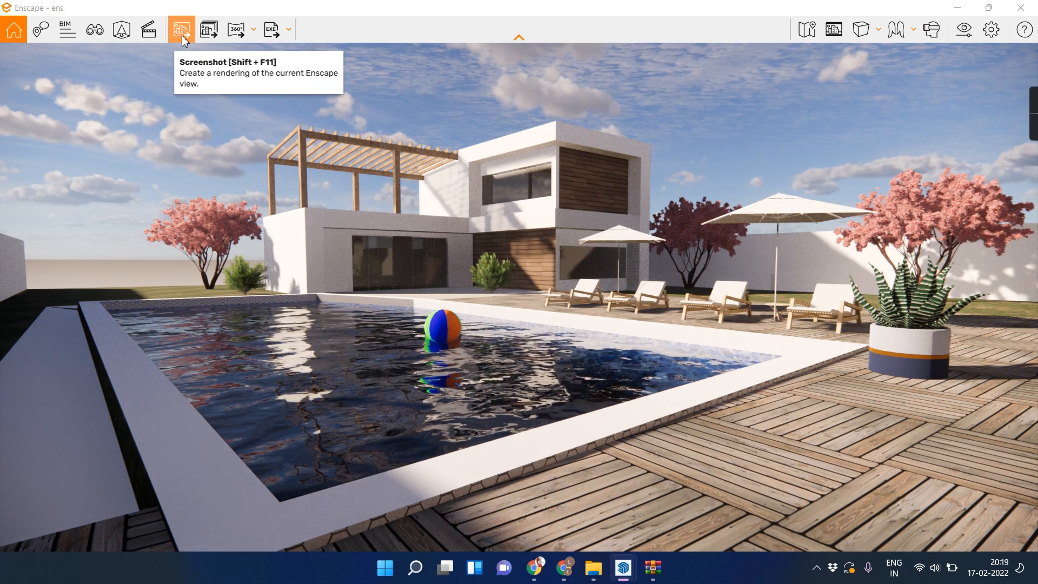
# Move the render window aside, switch to SketchUp and sample the wooden deck material beside the pool.
pyautogui.click(989, 7)
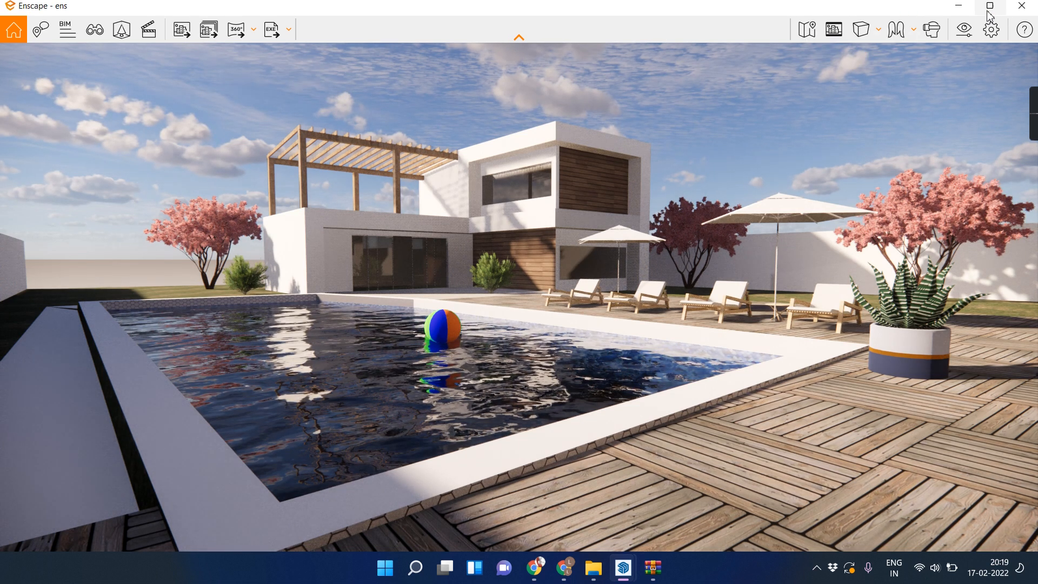
pyautogui.click(988, 7)
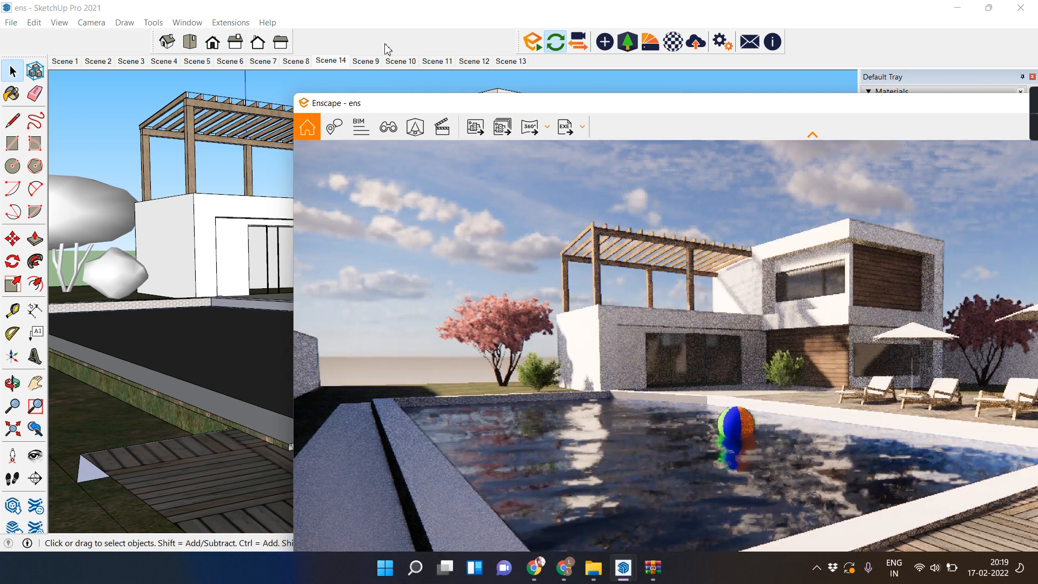
pyautogui.moveTo(447, 108); pyautogui.dragTo(669, 112)
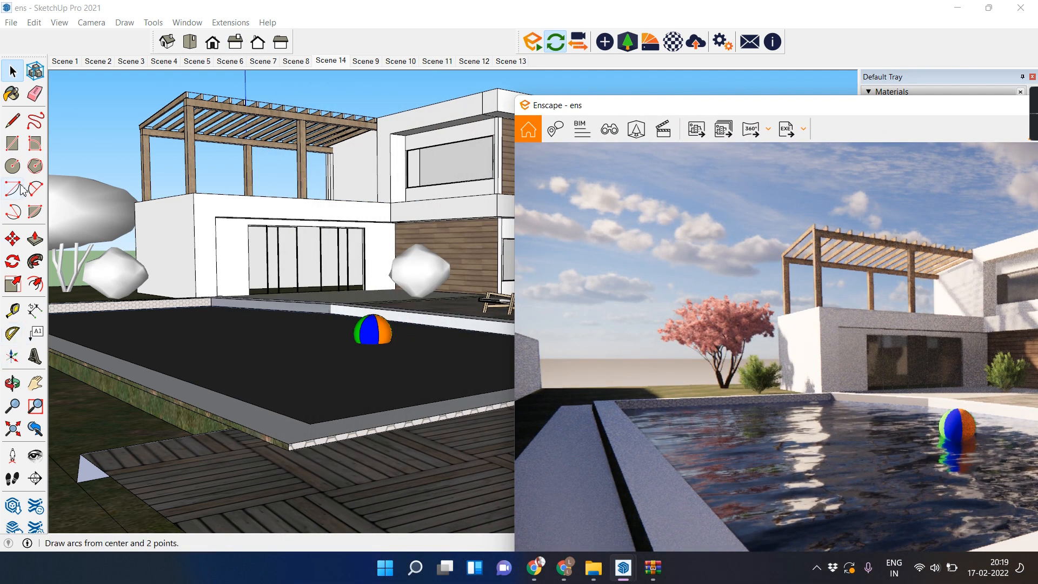
pyautogui.click(11, 94)
pyautogui.click(11, 94)
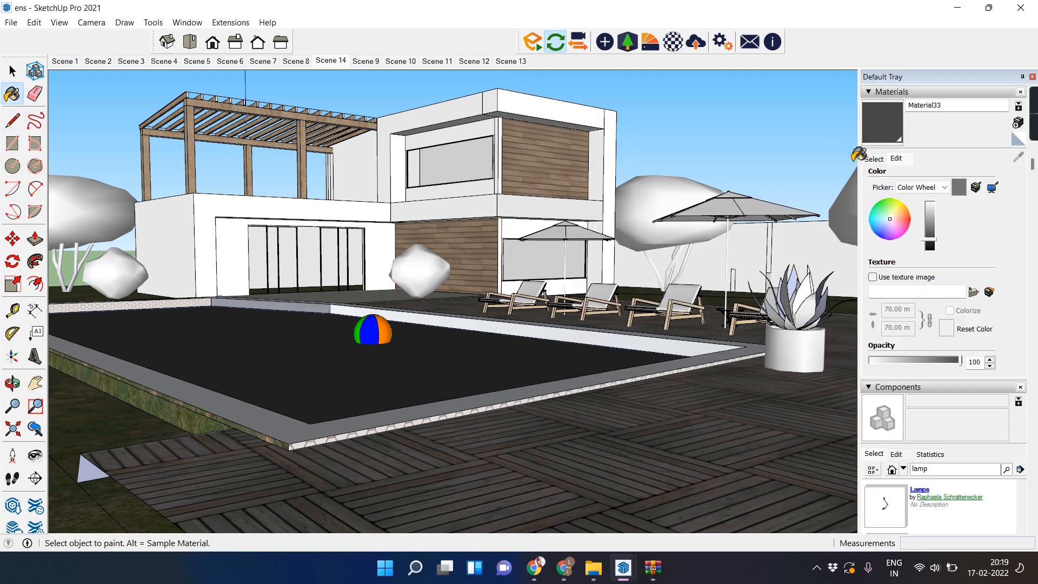
pyautogui.click(871, 159)
pyautogui.click(1018, 158)
pyautogui.click(605, 481)
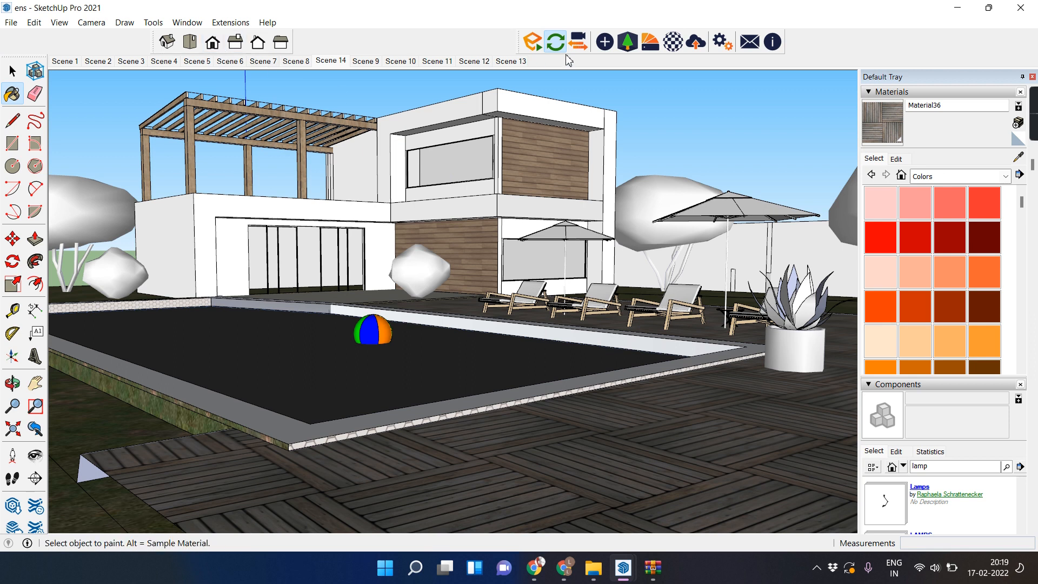
# In the Enscape Material Editor, use the deck's albedo texture as its bump map and set roughness to 63.7%.
pyautogui.click(675, 46)
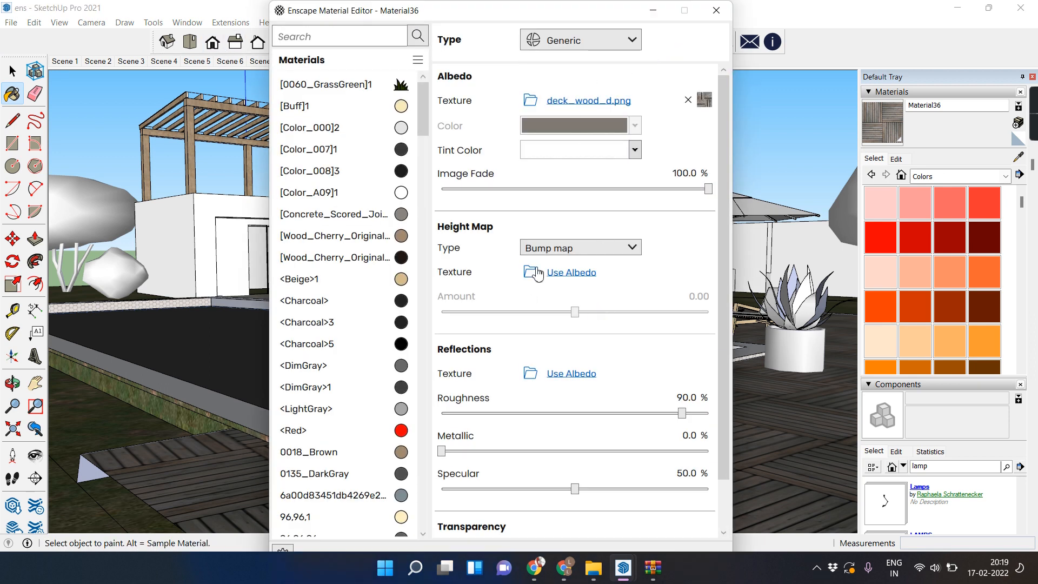
pyautogui.click(571, 273)
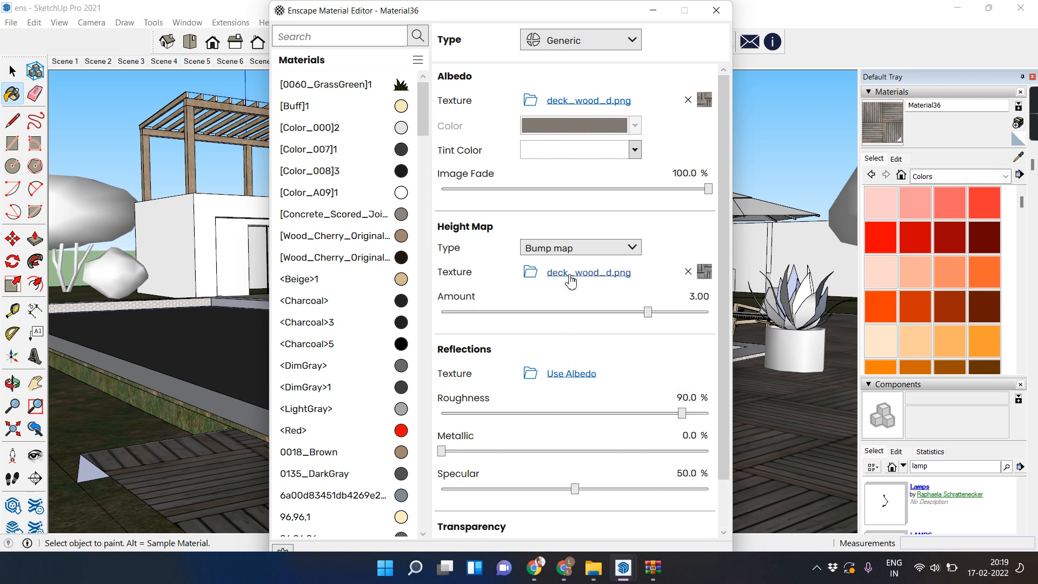
pyautogui.moveTo(680, 416); pyautogui.dragTo(611, 416)
# Switch back to the Enscape render window and maximize it to view the deck.
pyautogui.moveTo(623, 574)
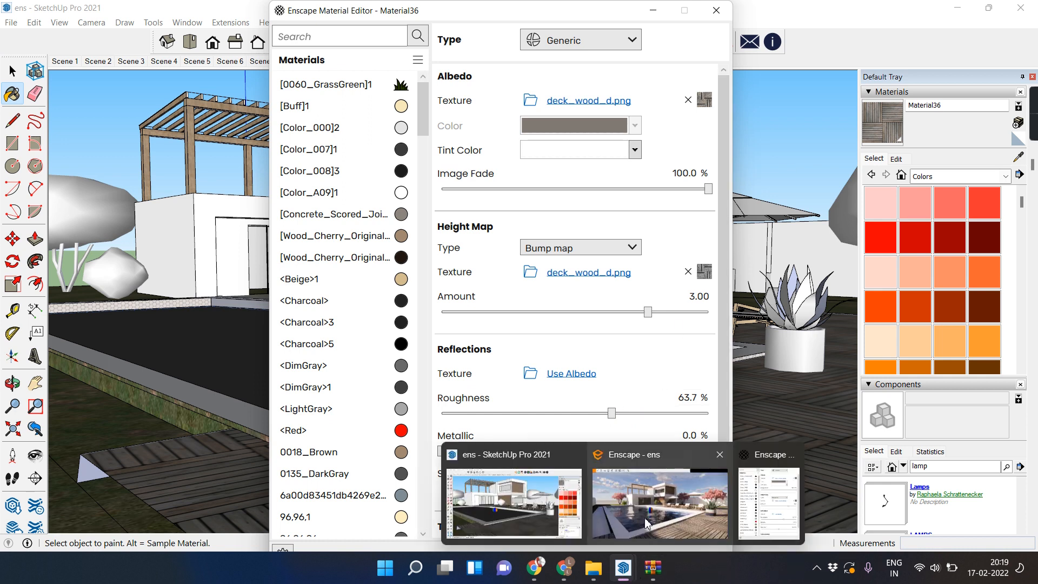
pyautogui.click(659, 503)
pyautogui.moveTo(699, 98); pyautogui.dragTo(195, 56)
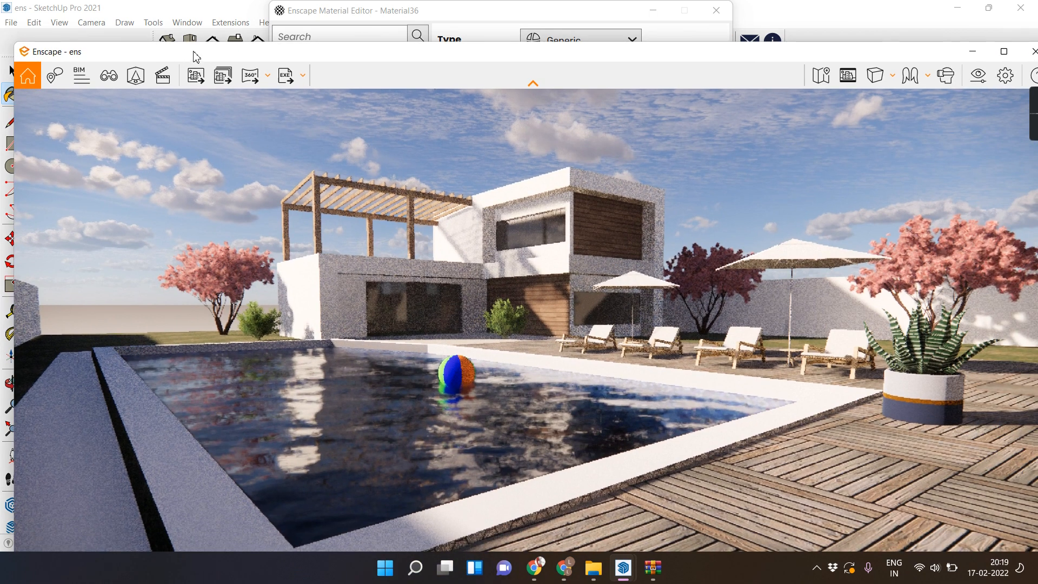
pyautogui.doubleClick(321, 57)
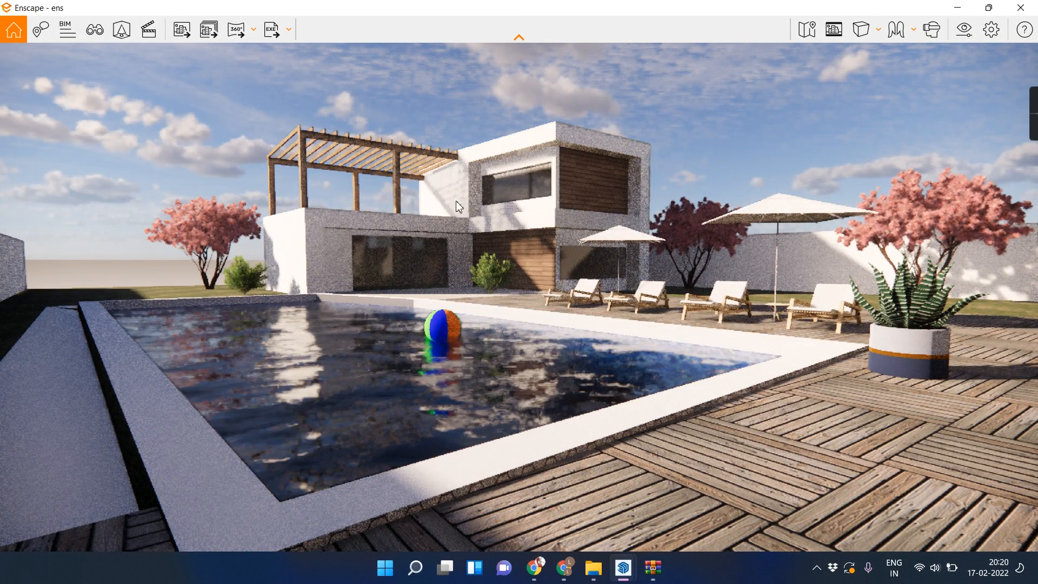
pyautogui.click(180, 37)
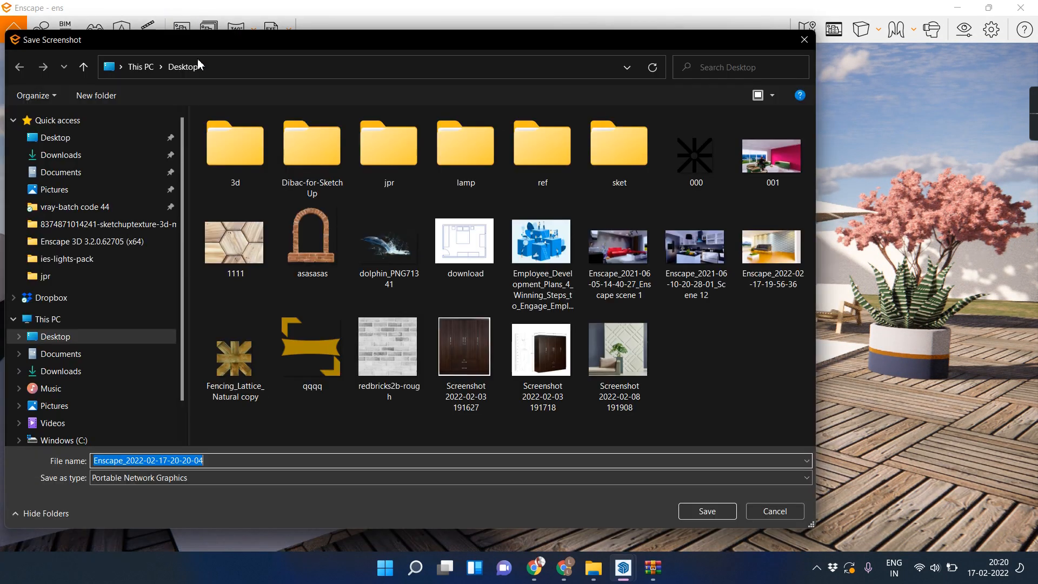
pyautogui.click(77, 138)
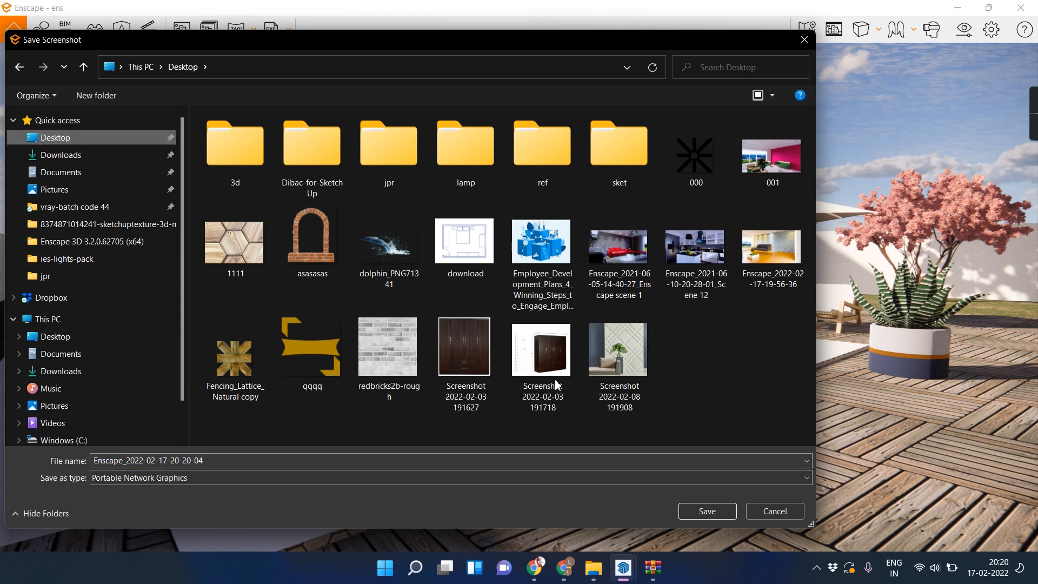
pyautogui.click(707, 512)
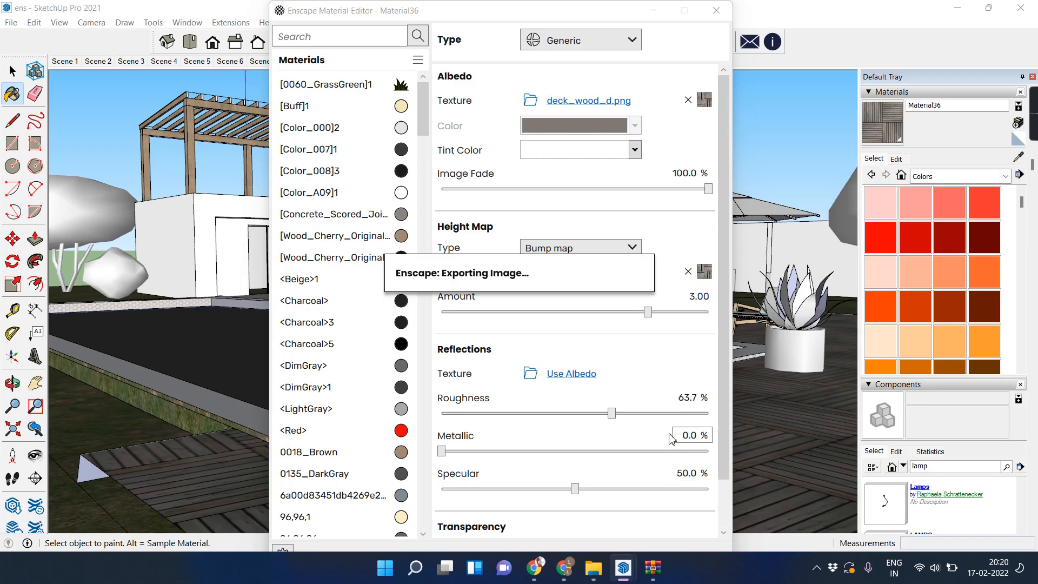
pyautogui.click(716, 10)
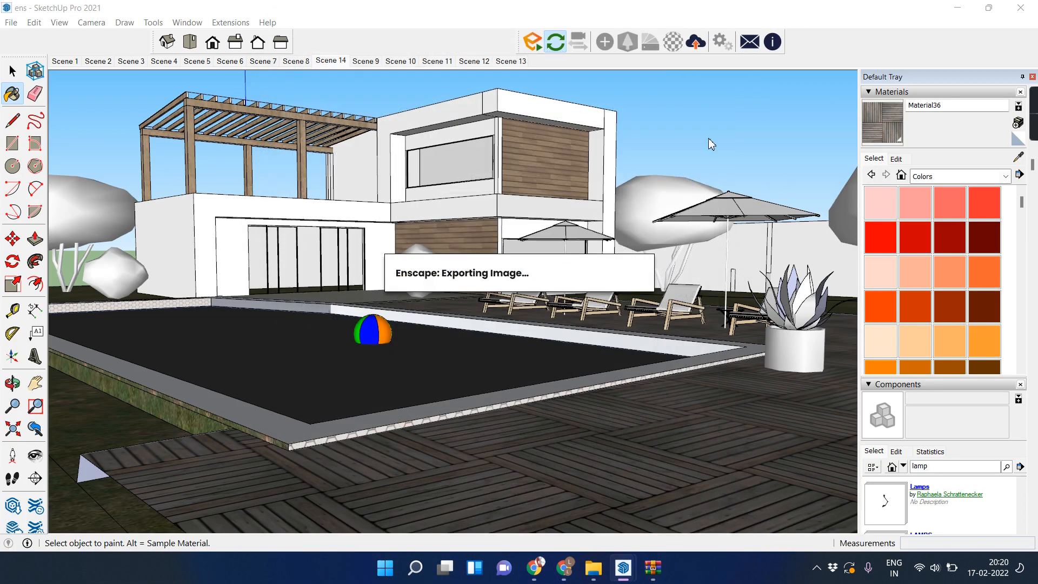
pyautogui.moveTo(629, 568)
pyautogui.click(673, 471)
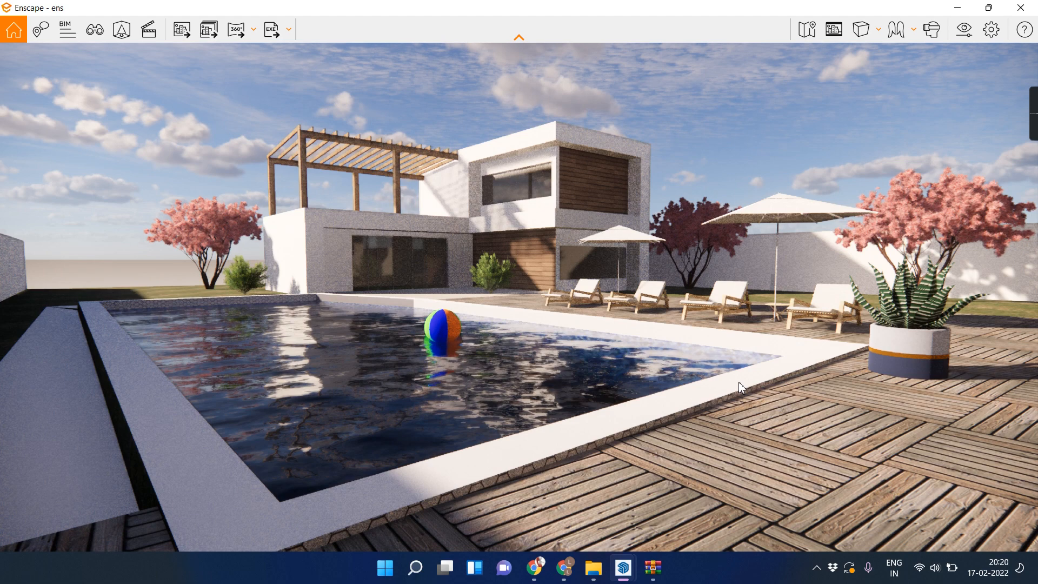
pyautogui.press('super+d')
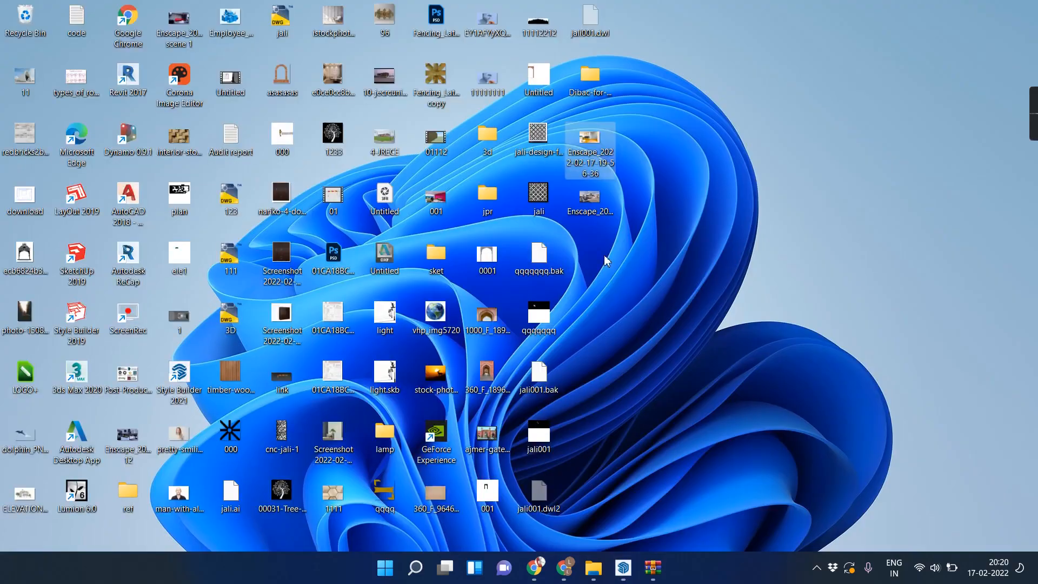
pyautogui.click(598, 214)
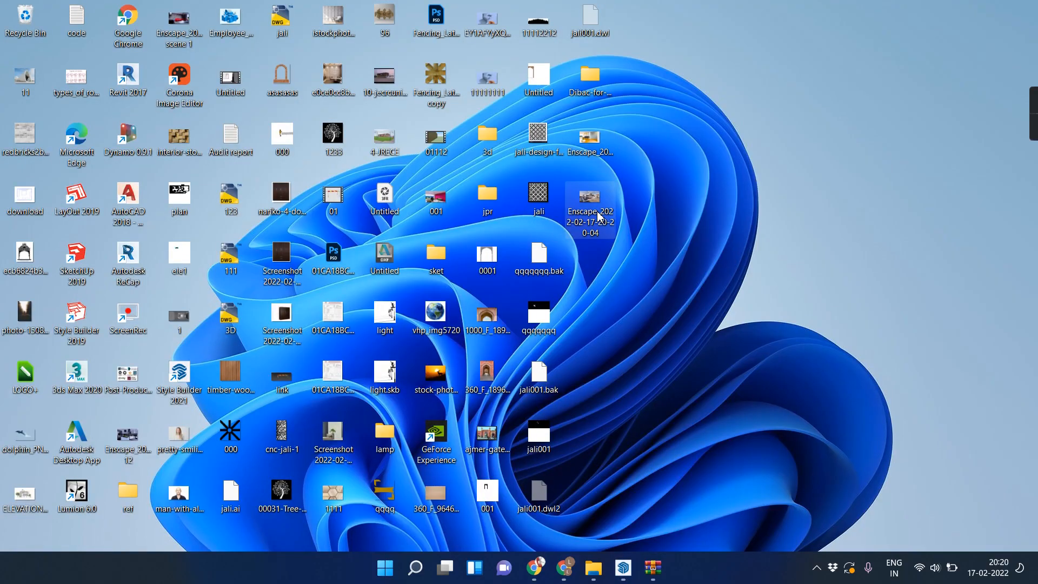
pyautogui.doubleClick(598, 217)
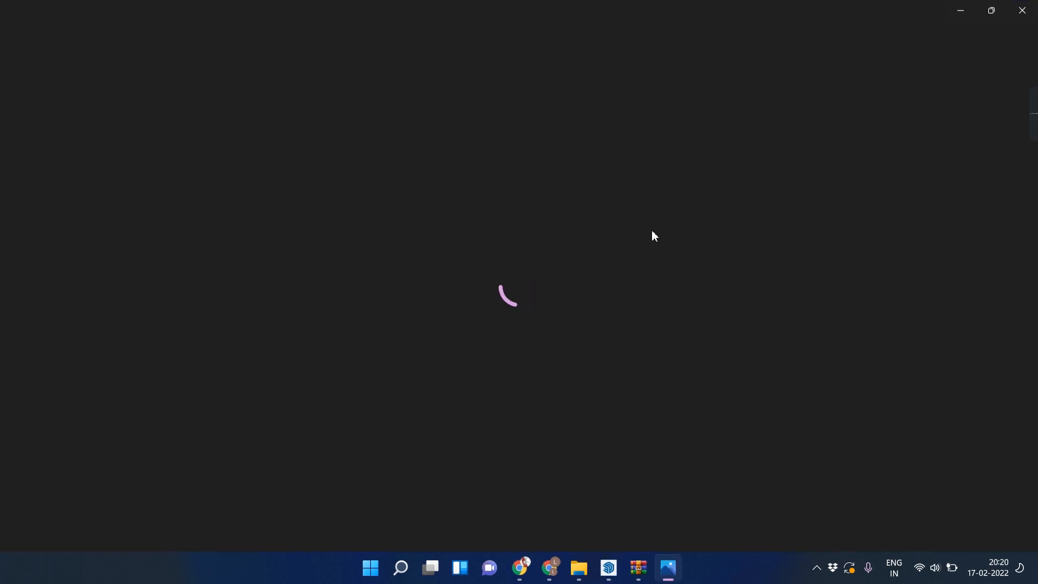
pyautogui.scroll(4, 745, 271)
pyautogui.scroll(-4, 745, 272)
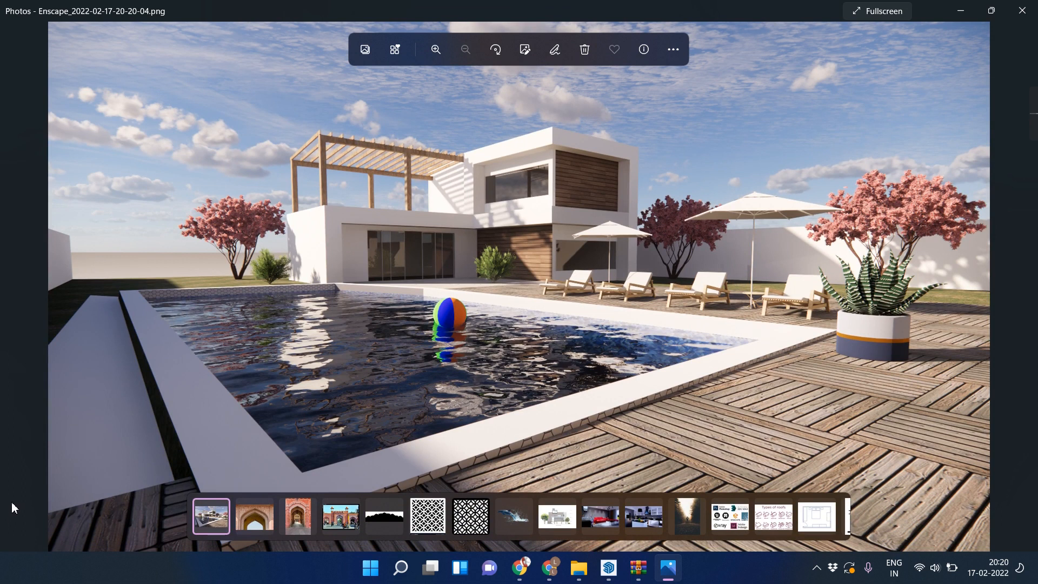
pyautogui.rightClick(86, 366)
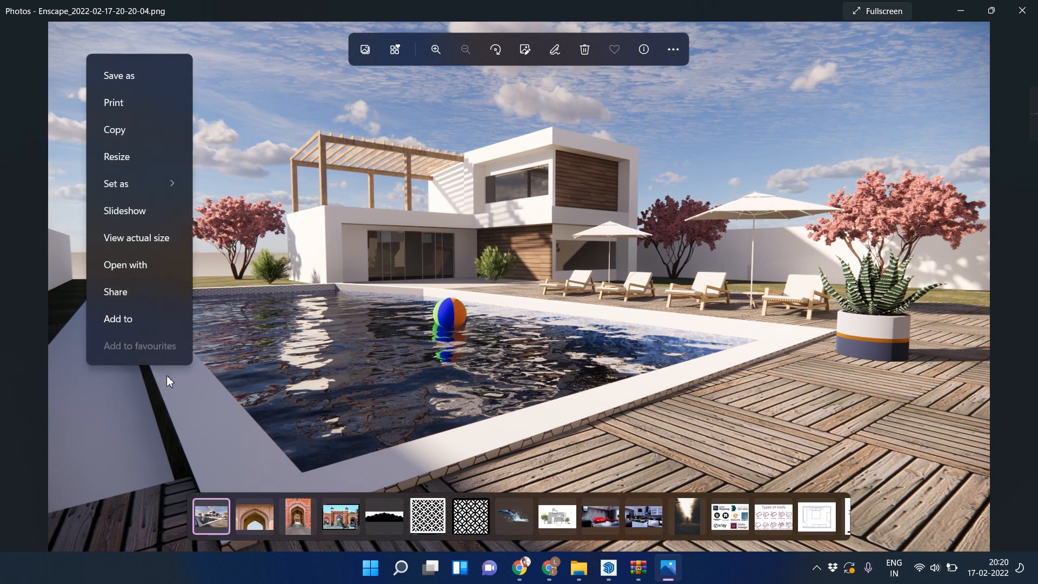
pyautogui.click(158, 239)
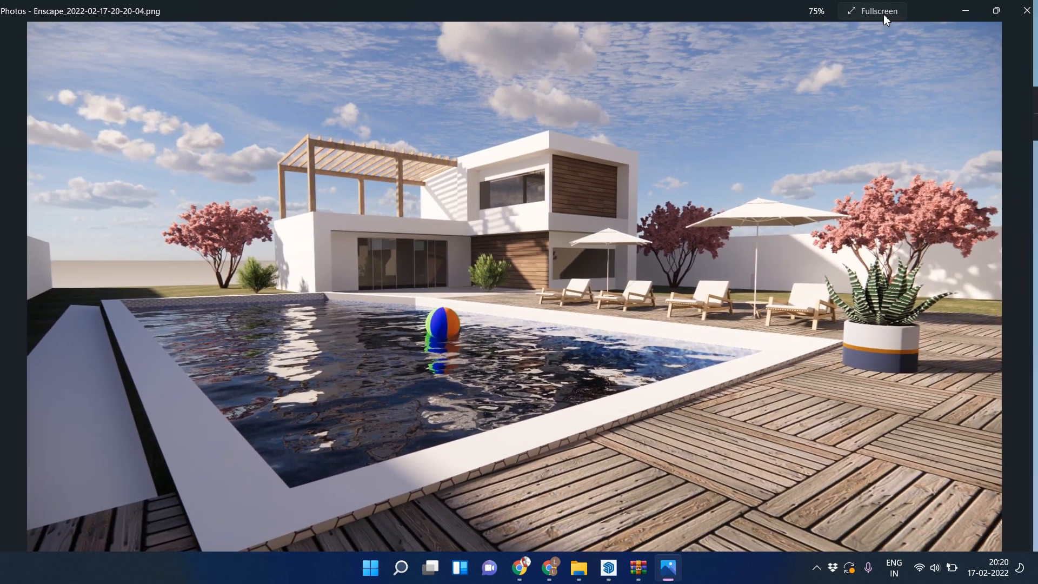
pyautogui.click(883, 14)
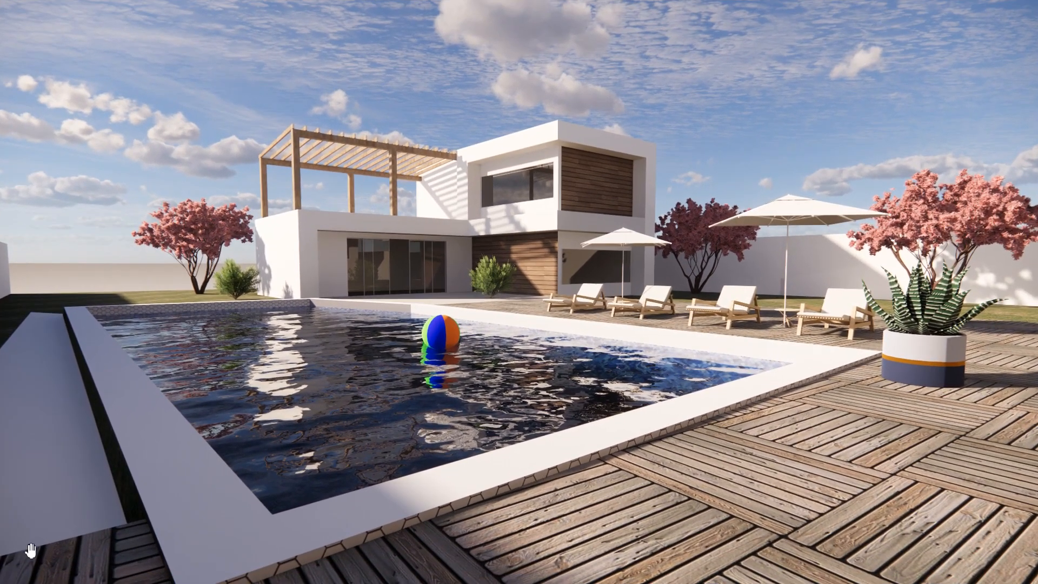
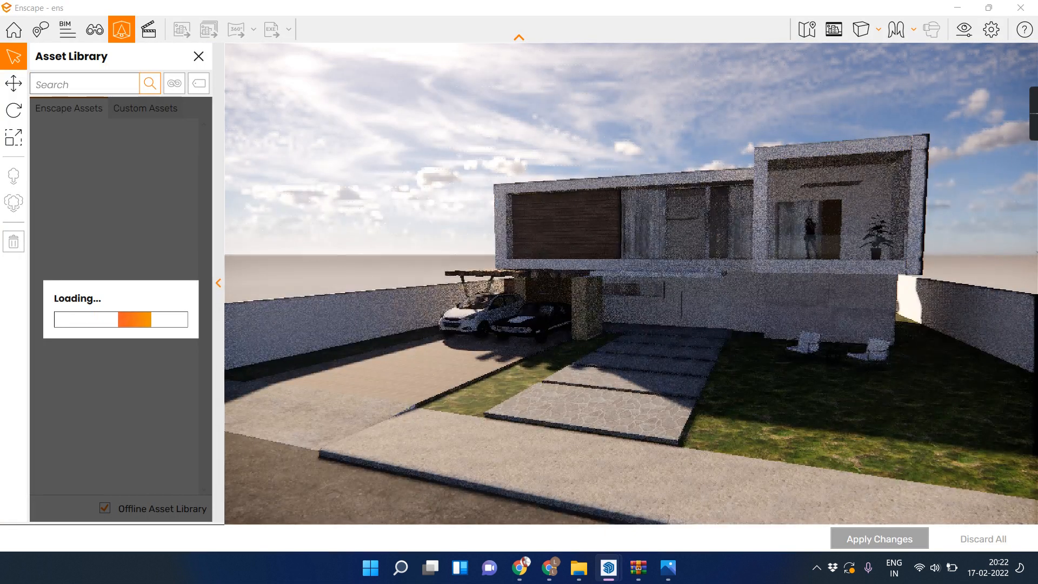
# Switch from Enscape to the SketchUp model and sample the grass material of the front lawn beside the stepping slabs.
pyautogui.click(989, 9)
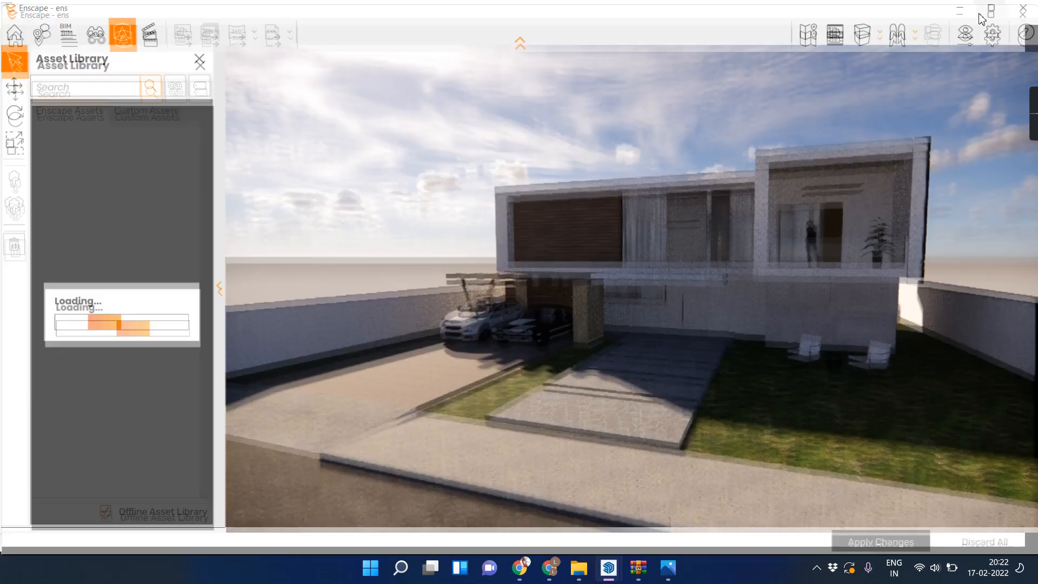
pyautogui.click(596, 15)
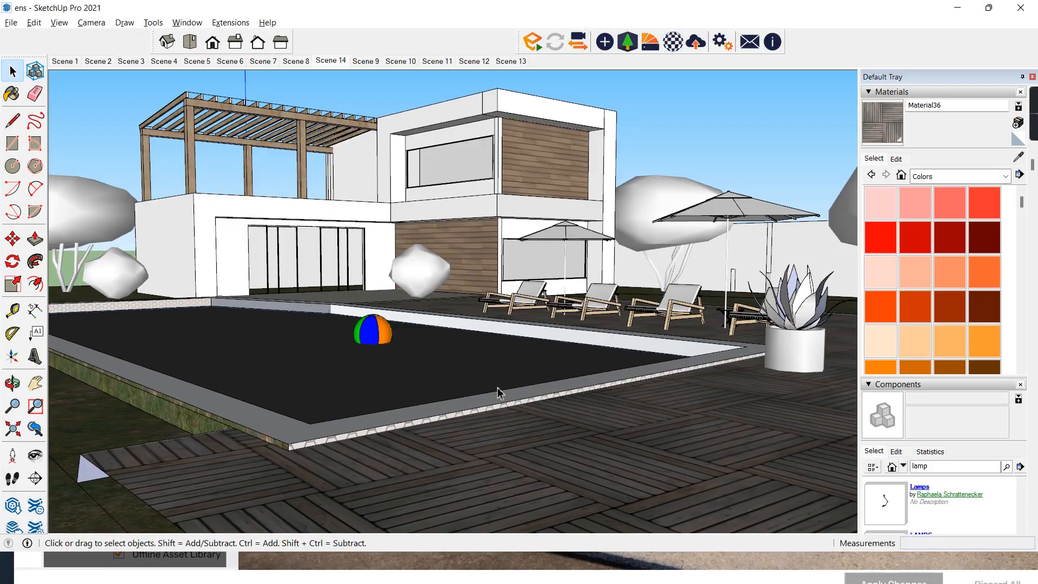
pyautogui.moveTo(504, 388); pyautogui.dragTo(287, 425, button='middle')
pyautogui.scroll(-5, 415, 373)
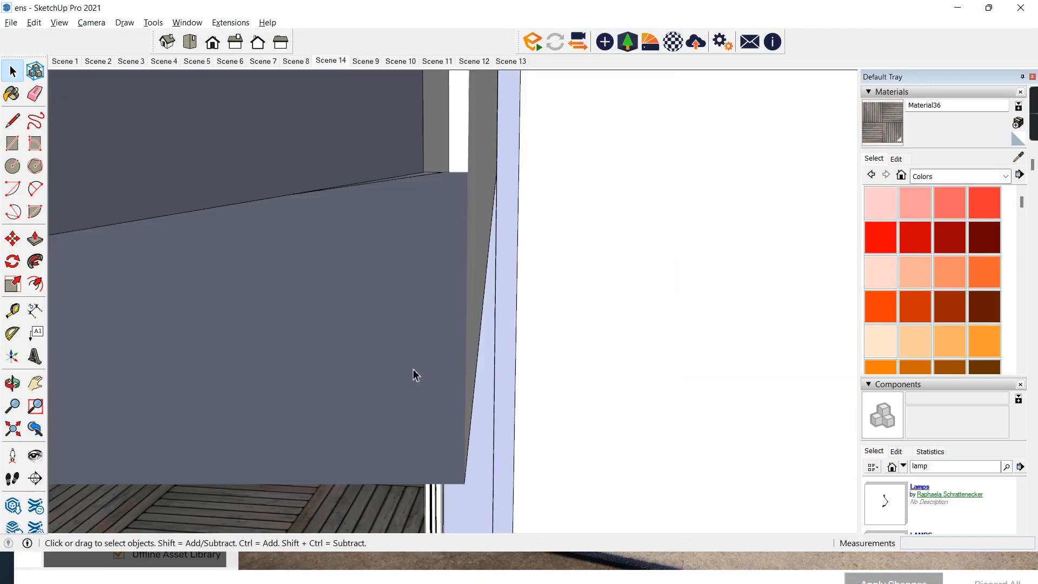
pyautogui.scroll(-2, 422, 379)
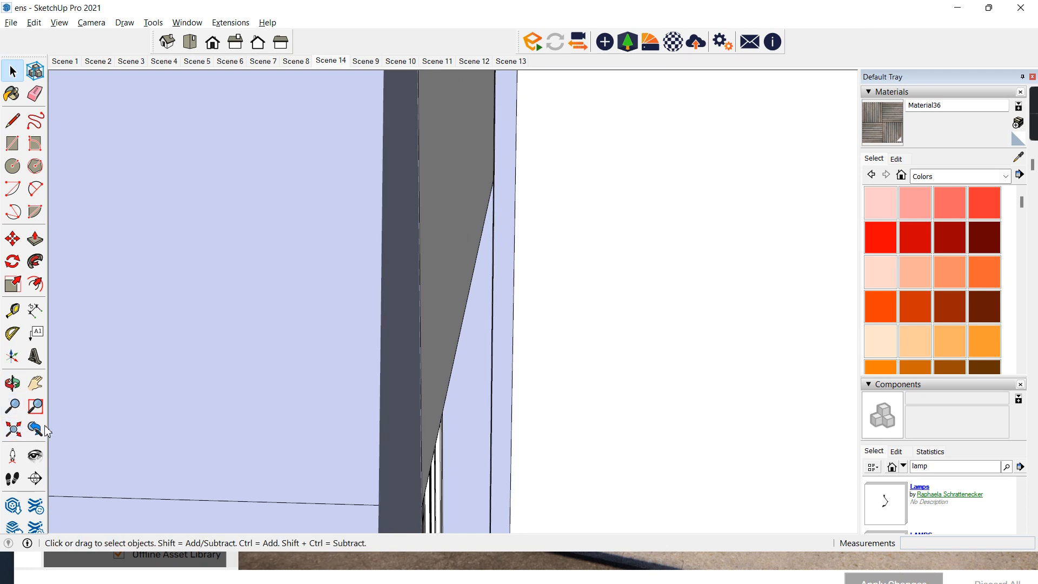
pyautogui.hotkey('shift', 'z')
pyautogui.moveTo(408, 338); pyautogui.dragTo(471, 315, button='middle')
pyautogui.scroll(3, 485, 283)
pyautogui.scroll(5, 485, 283)
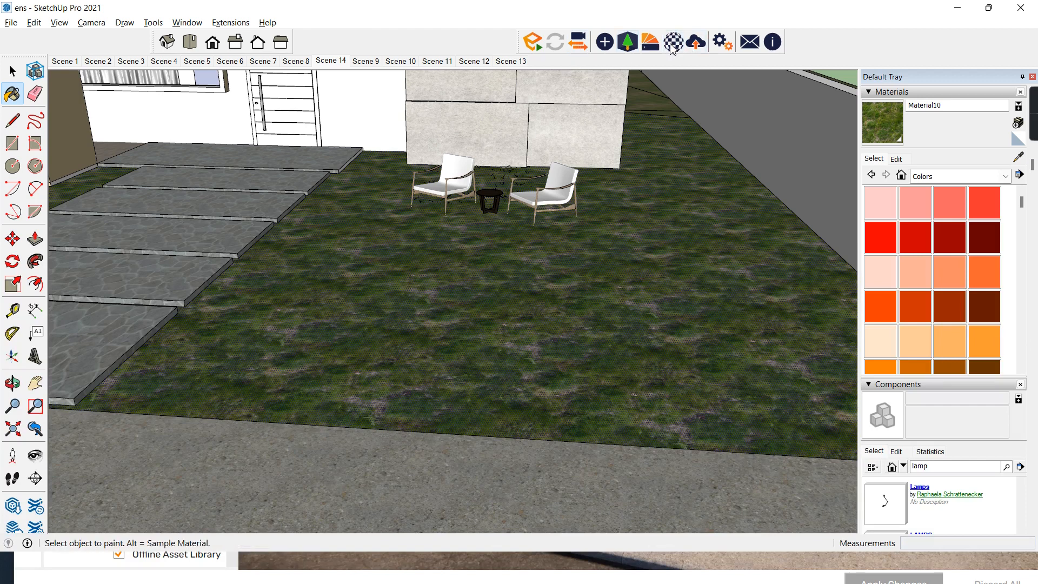
# In the Enscape Material Editor, set the lawn material's type to Grass with height 14.4% and height variation 12.8%.
pyautogui.click(673, 42)
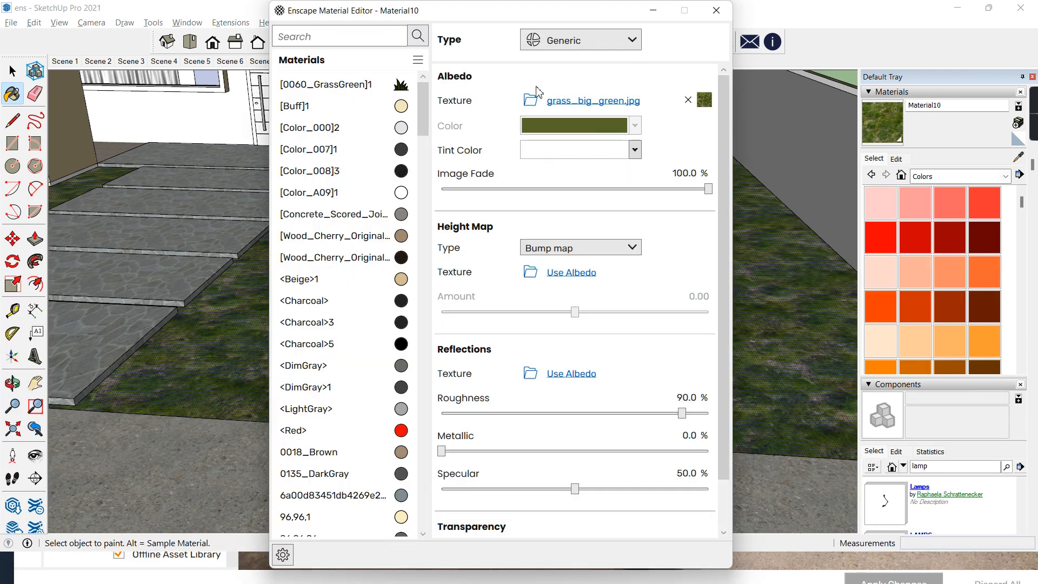
pyautogui.click(576, 48)
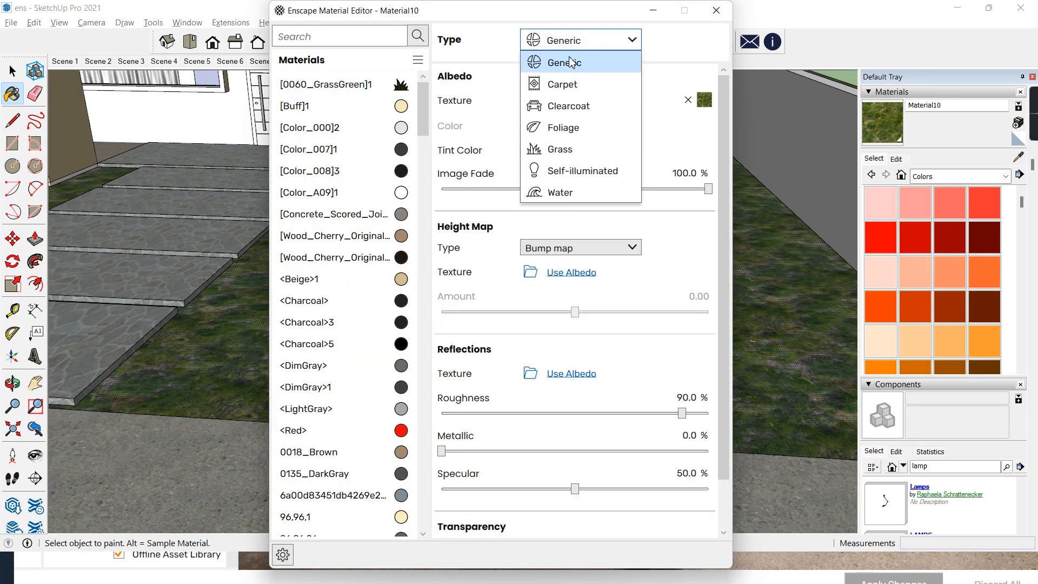
pyautogui.click(532, 145)
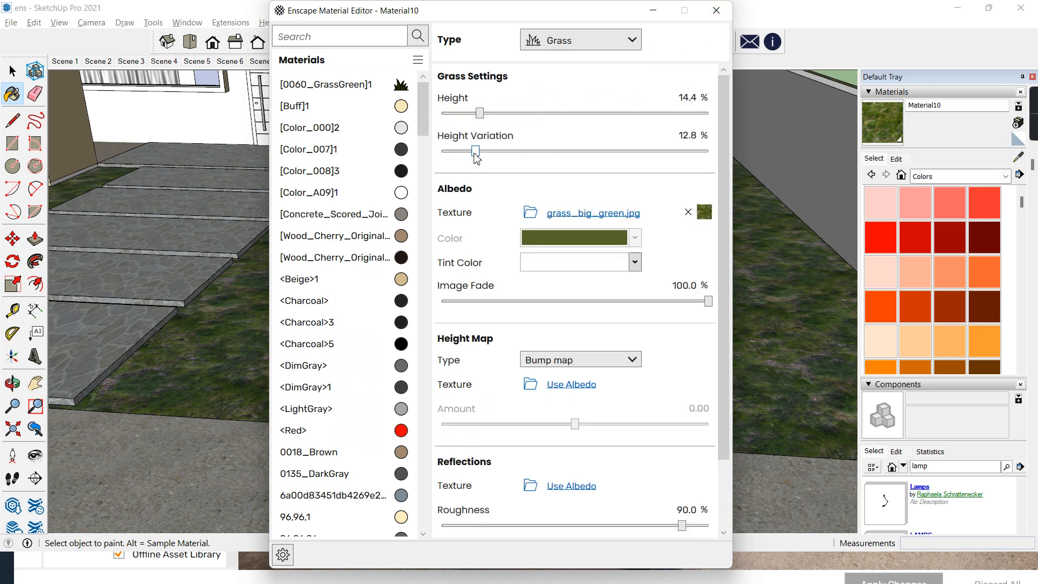
pyautogui.click(715, 12)
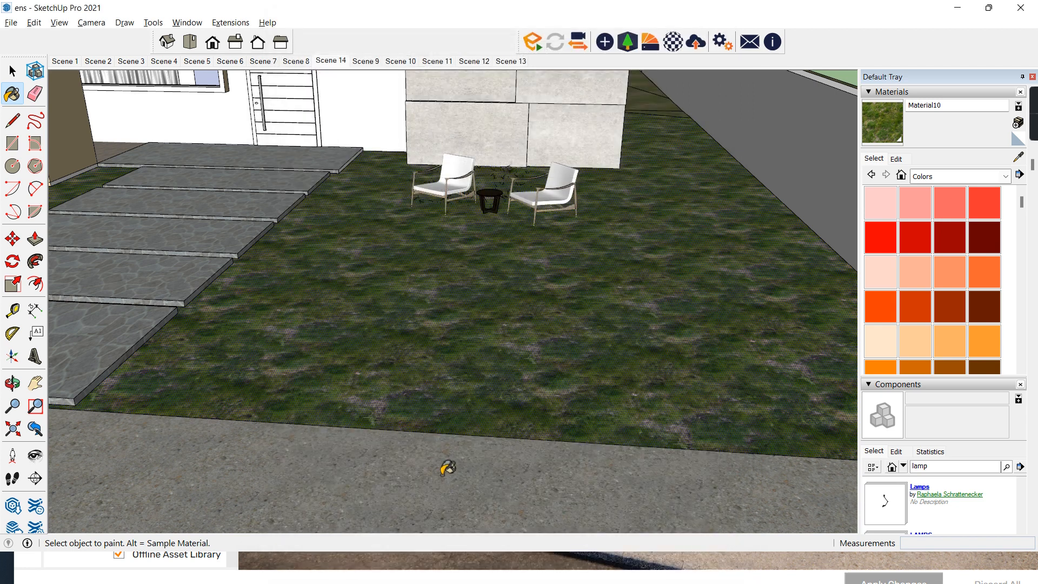
# Switch back to the Enscape render window showing the front of the house.
pyautogui.click(430, 559)
pyautogui.hotkey('alt', 'Tab')
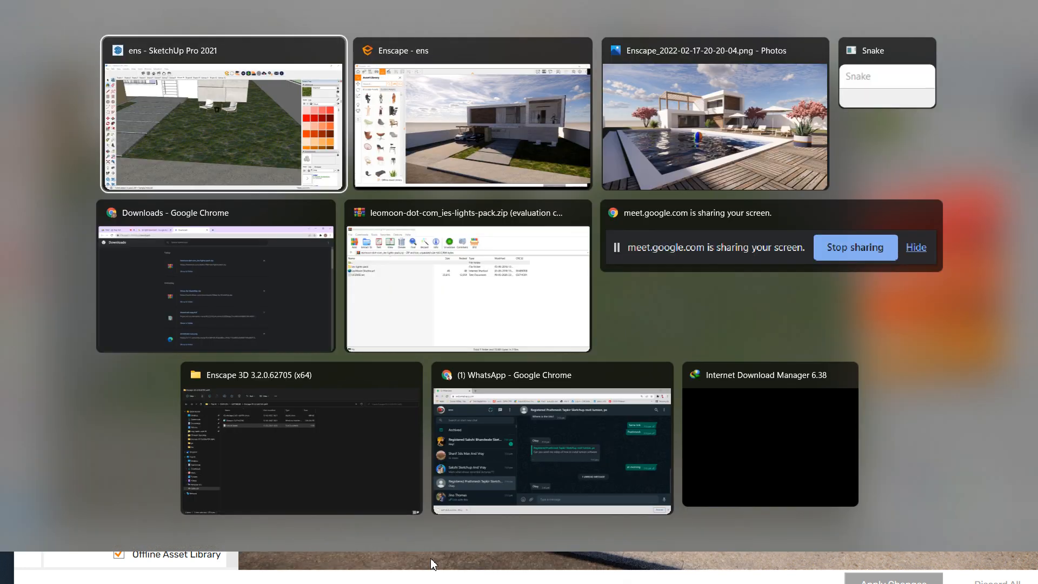
pyautogui.click(681, 168)
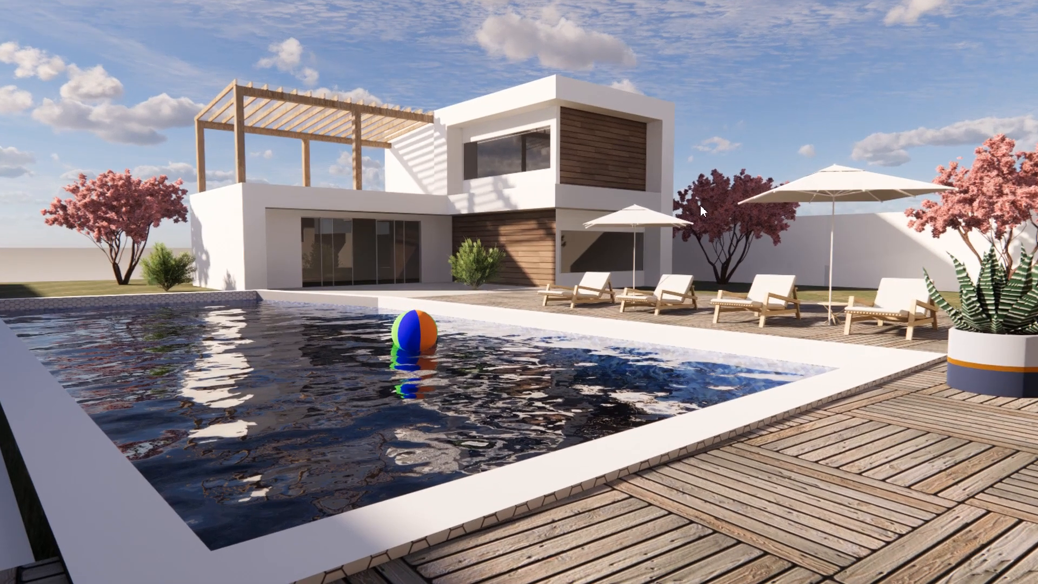
pyautogui.hotkey('alt', 'Tab')
pyautogui.click(689, 154)
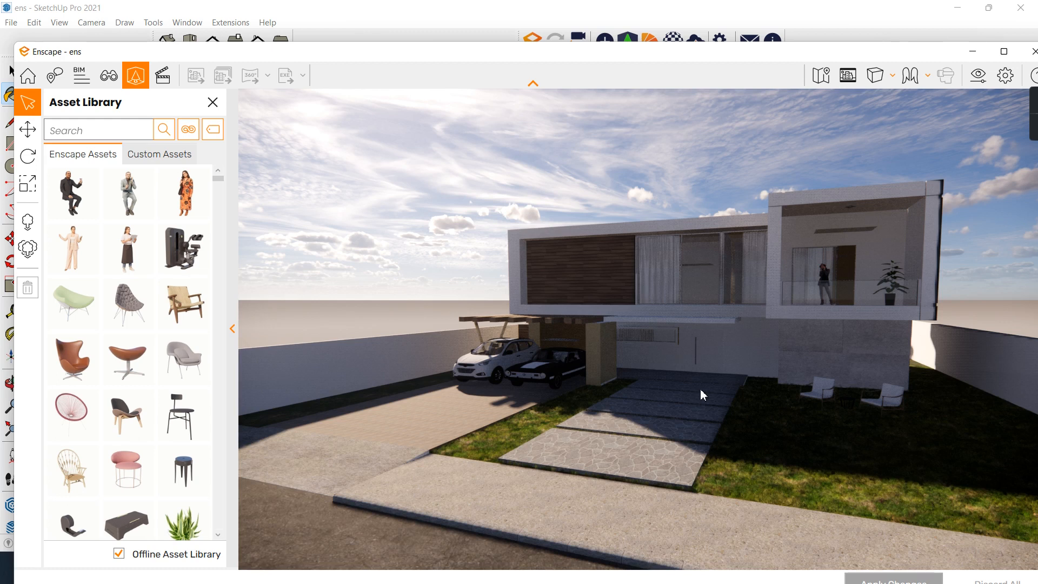
# Examine the lawn, walls, pool and wooden deck in the render from the front and rear of the house.
pyautogui.moveTo(701, 391); pyautogui.dragTo(806, 469, button='right')
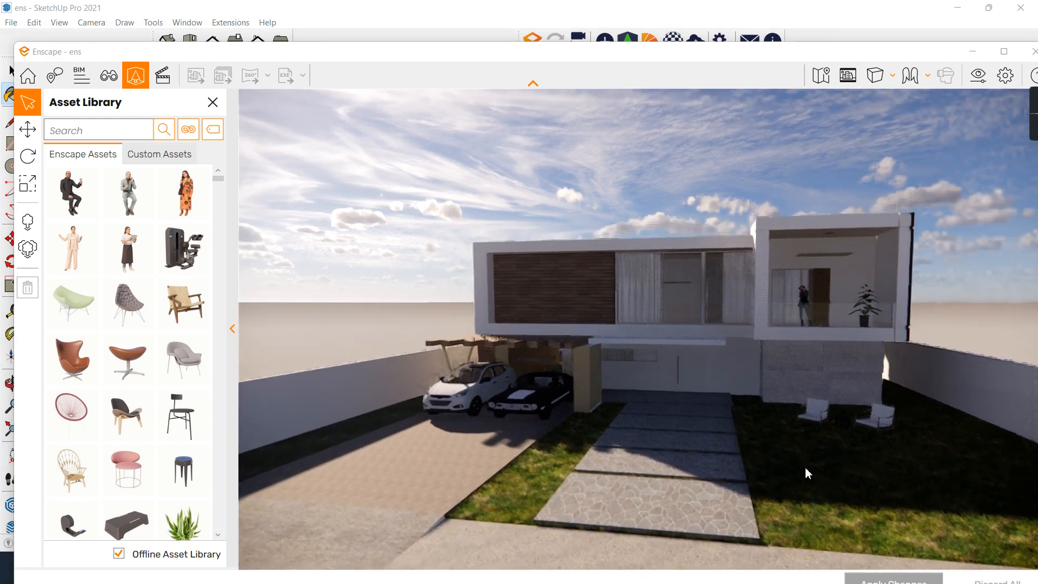
pyautogui.scroll(5, 808, 491)
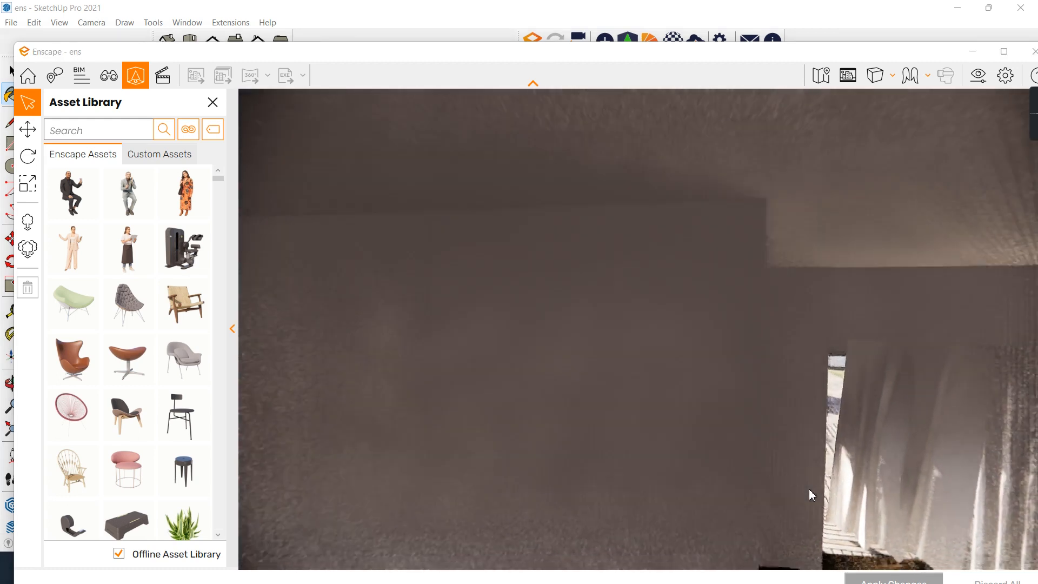
pyautogui.scroll(-5, 809, 488)
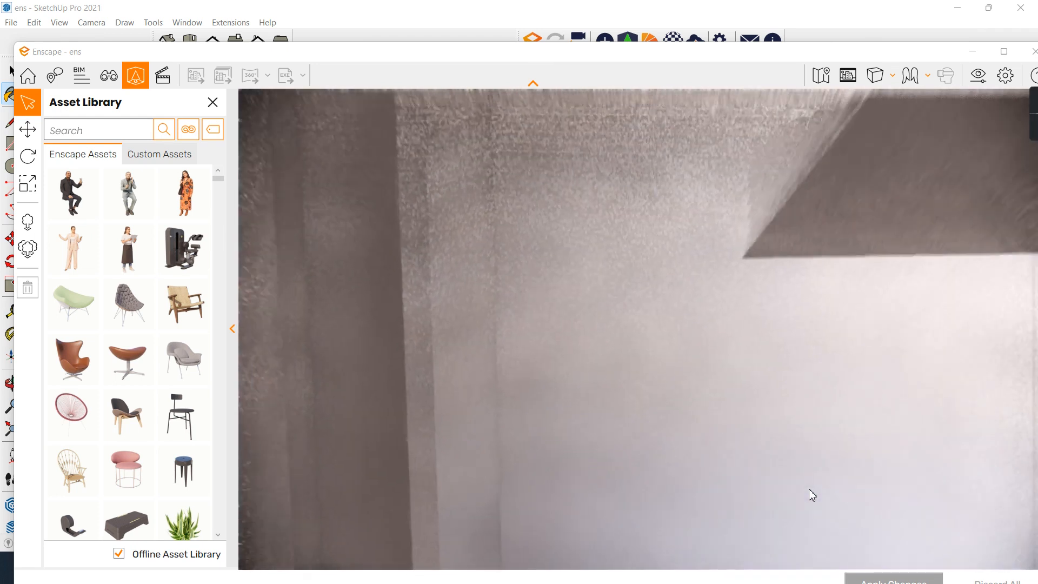
pyautogui.scroll(-10, 809, 489)
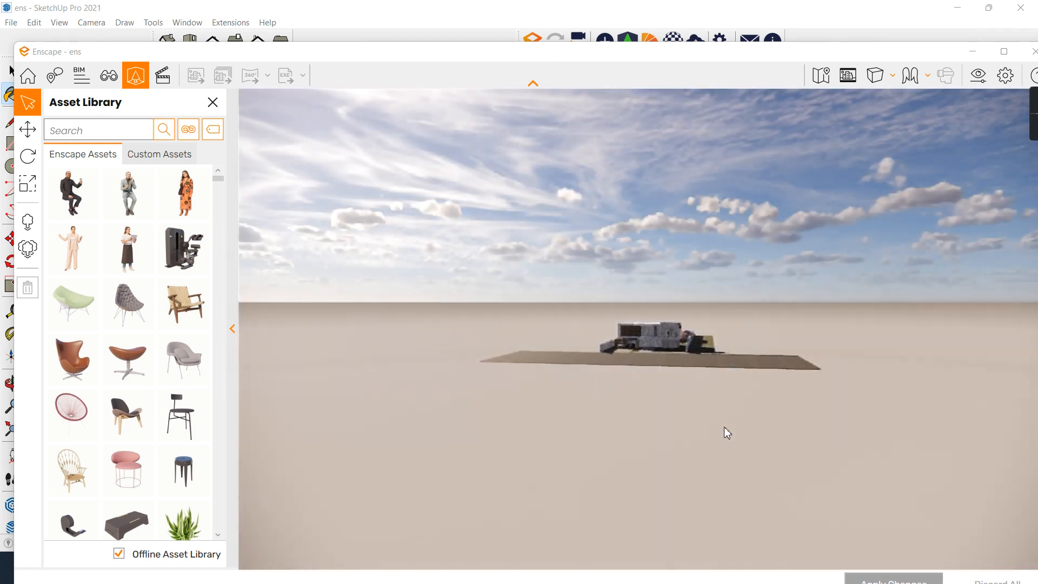
pyautogui.scroll(10, 684, 361)
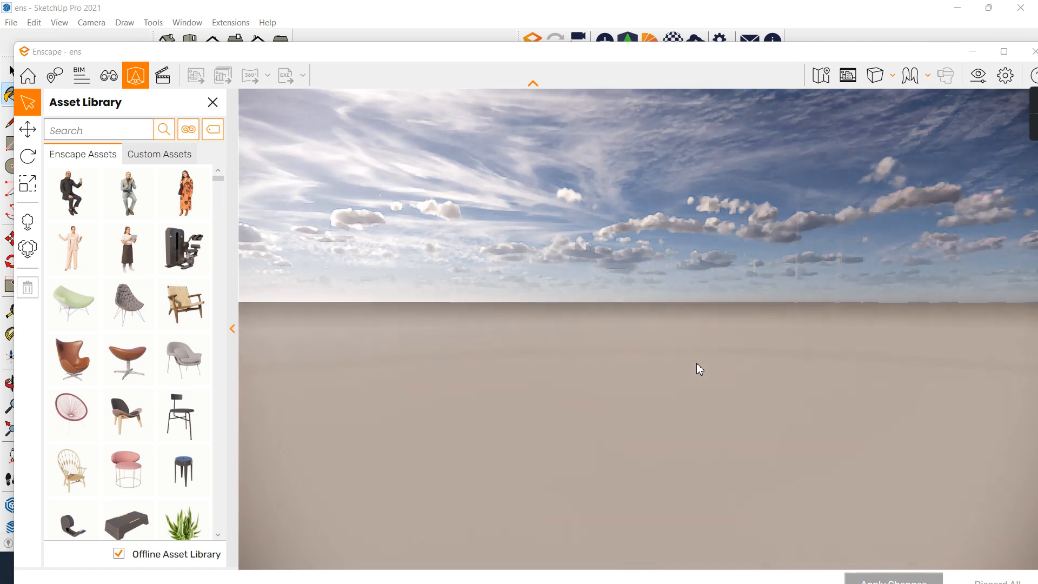
pyautogui.scroll(-5, 694, 378)
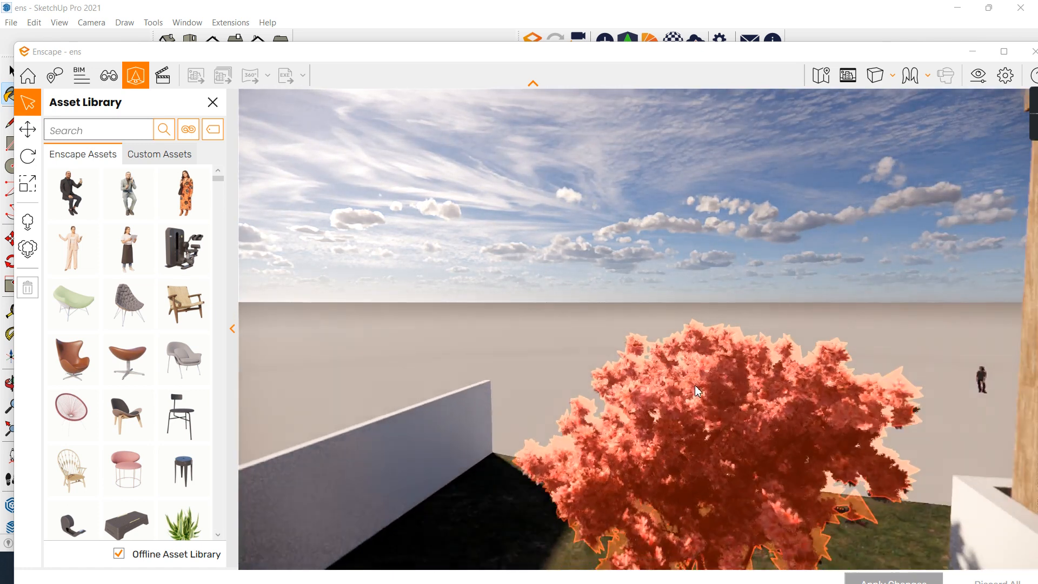
pyautogui.scroll(-7, 695, 411)
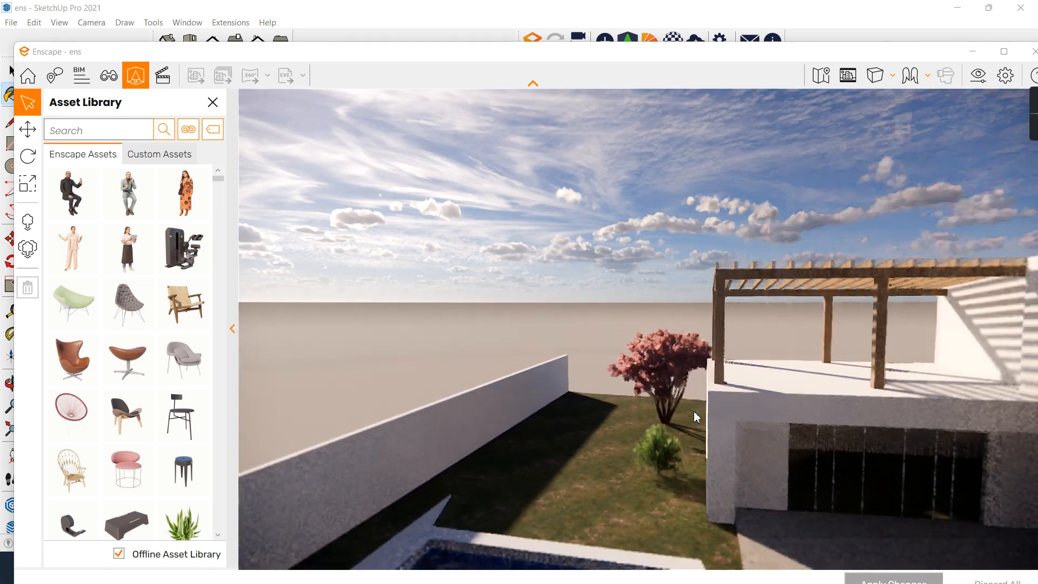
pyautogui.scroll(-3, 694, 414)
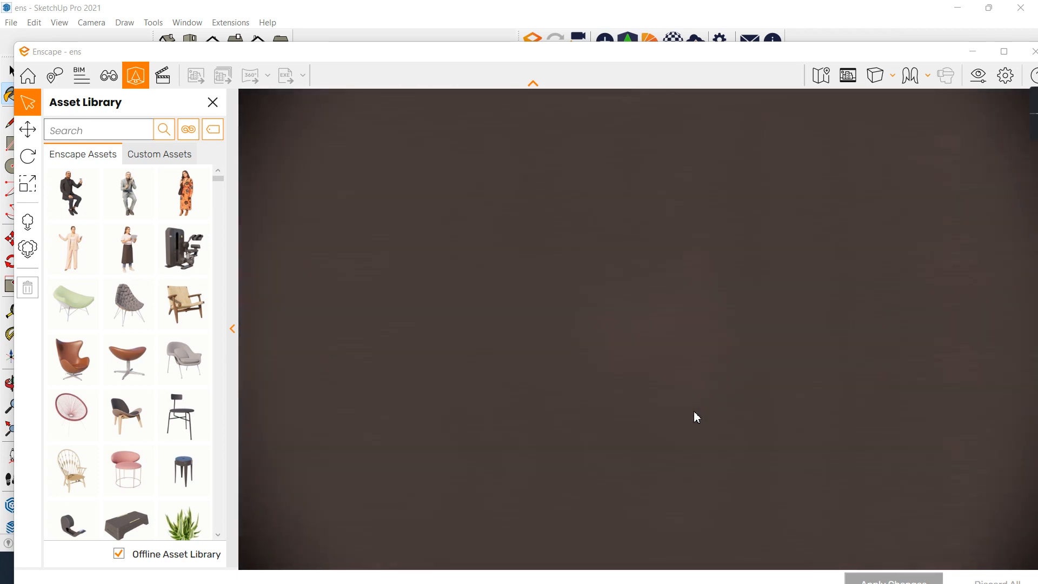
pyautogui.scroll(-3, 696, 416)
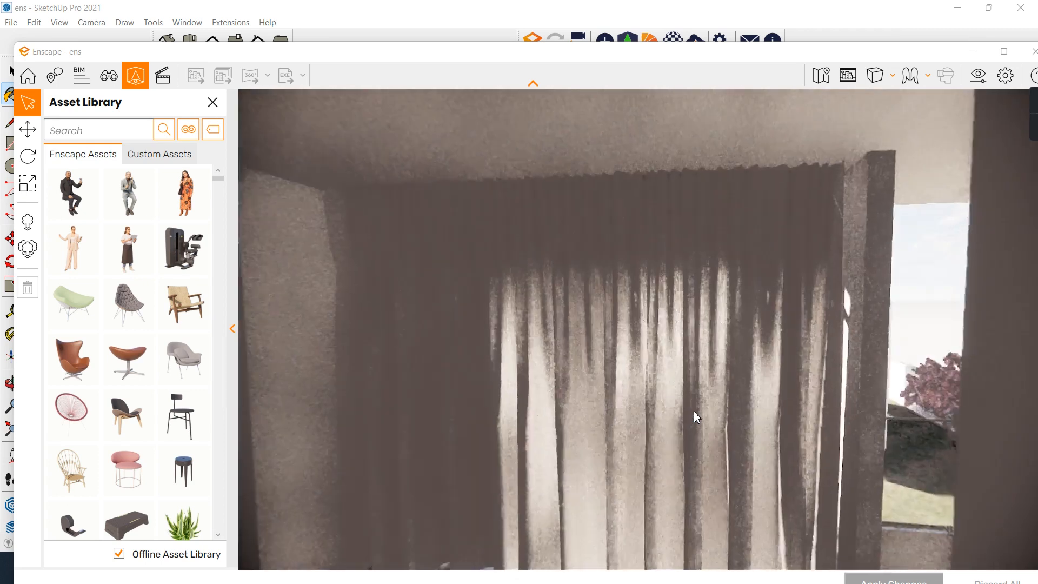
pyautogui.scroll(5, 753, 476)
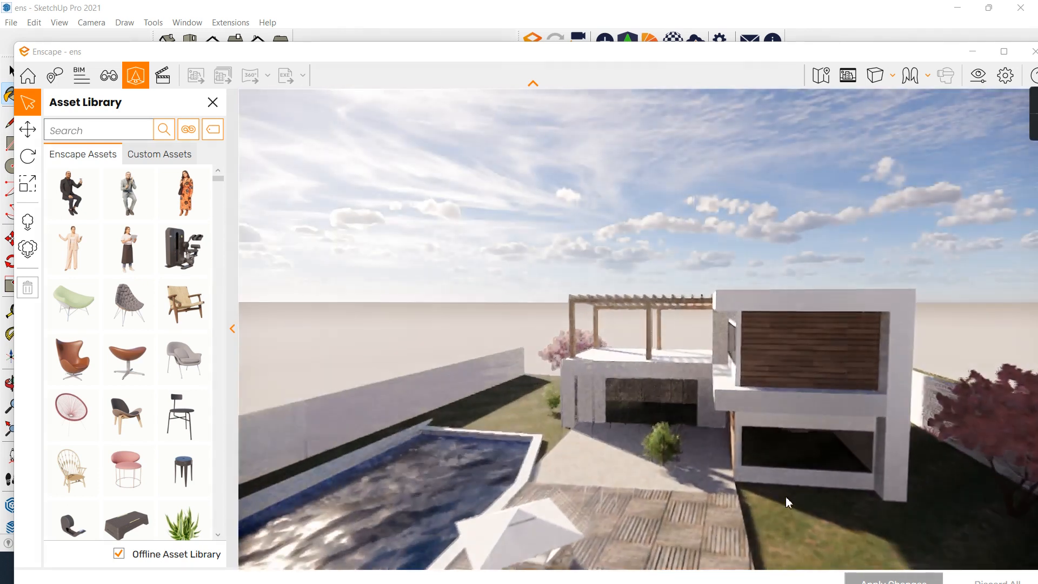
pyautogui.scroll(-3, 786, 497)
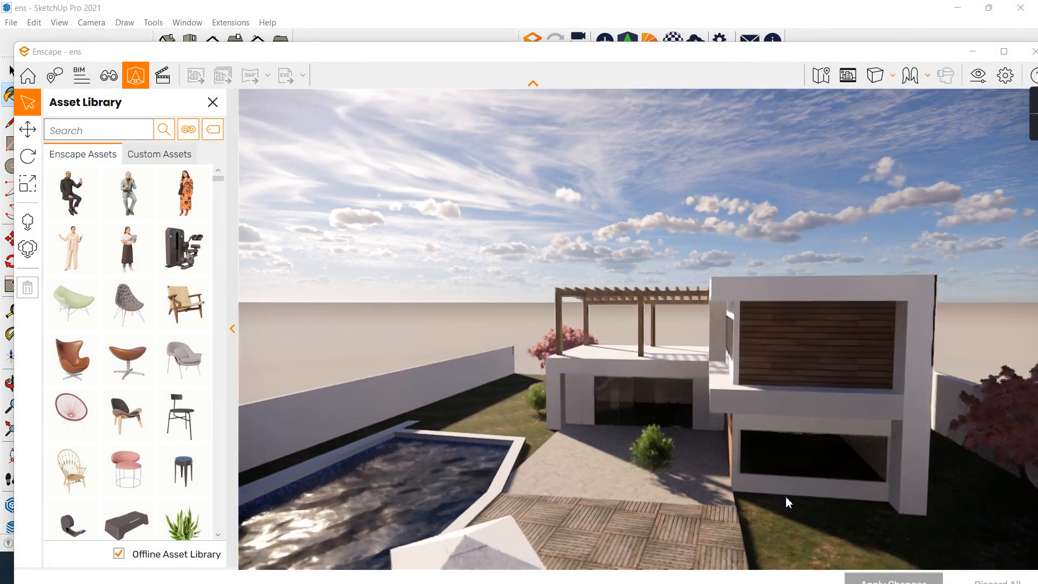
pyautogui.scroll(5, 786, 497)
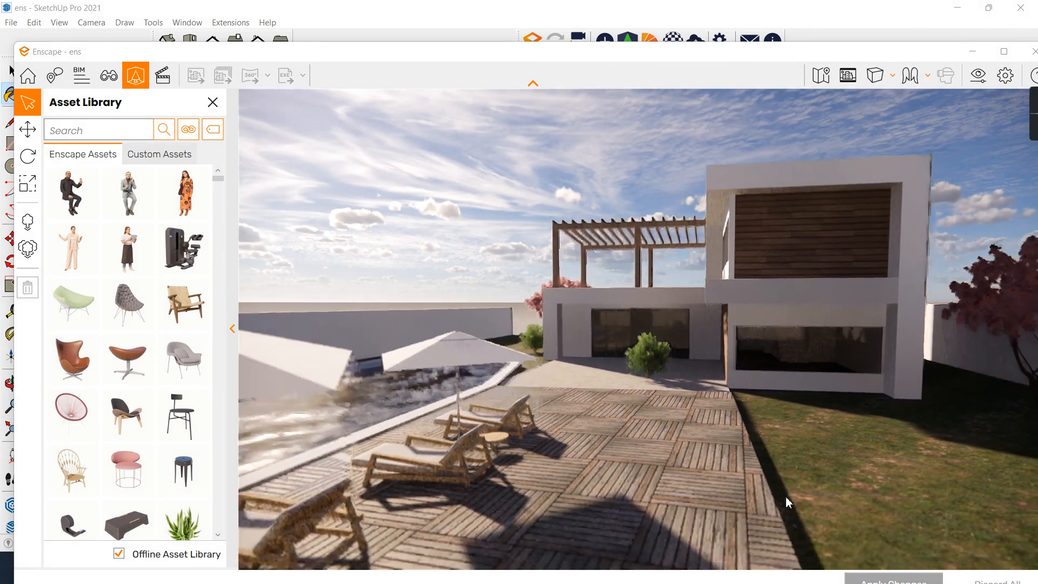
pyautogui.scroll(-4, 783, 497)
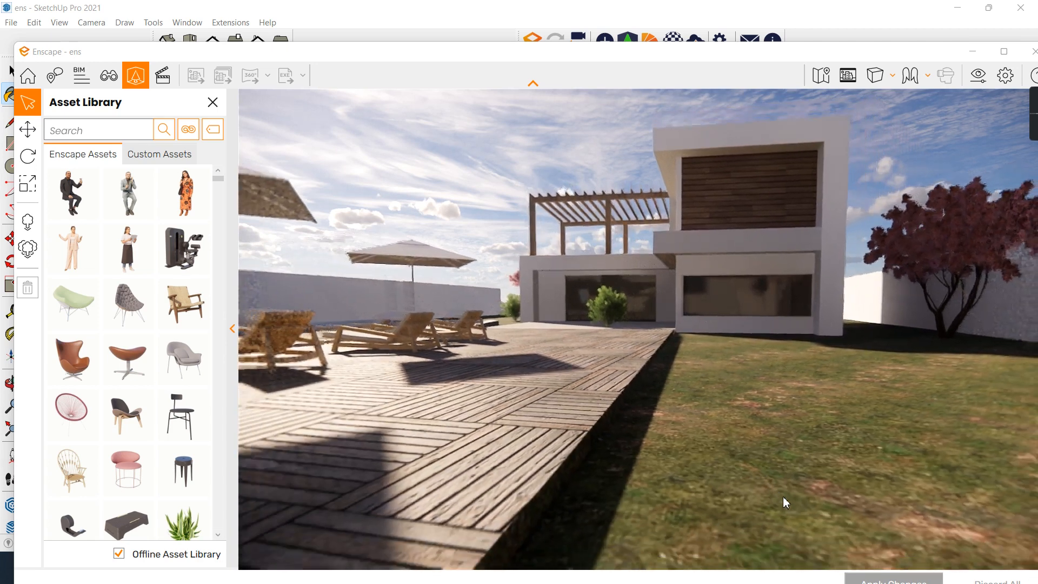
# Inspect the grass around the two white armchairs and side table on the front lawn in a ground-level close-up.
pyautogui.scroll(5, 783, 496)
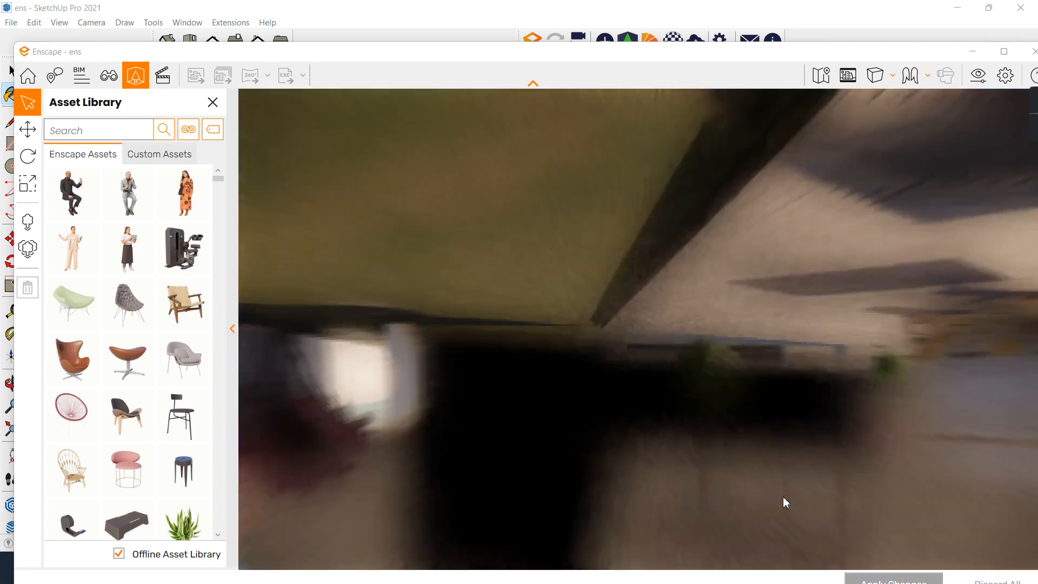
pyautogui.scroll(-5, 783, 496)
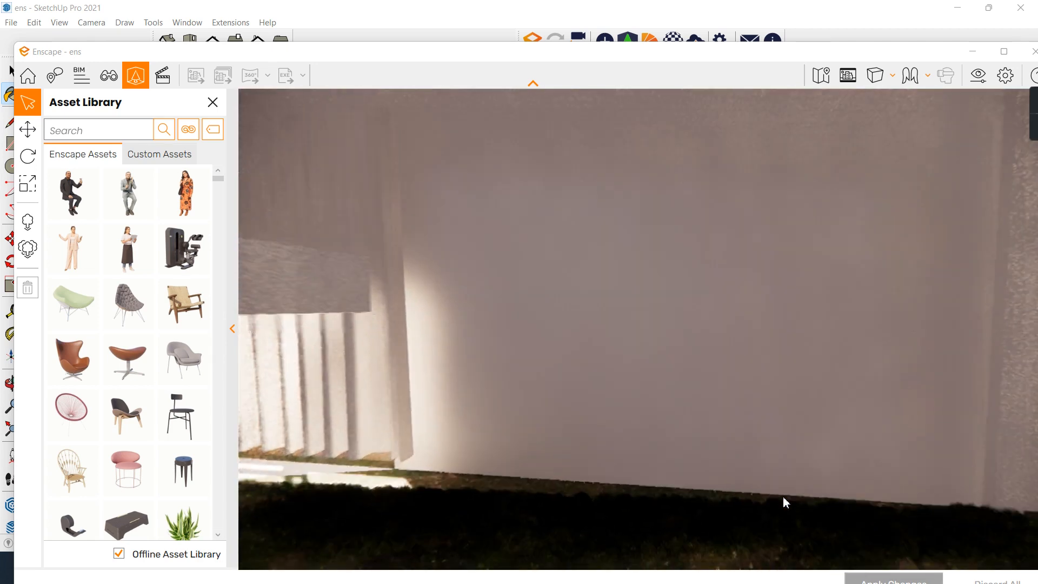
pyautogui.scroll(-5, 783, 498)
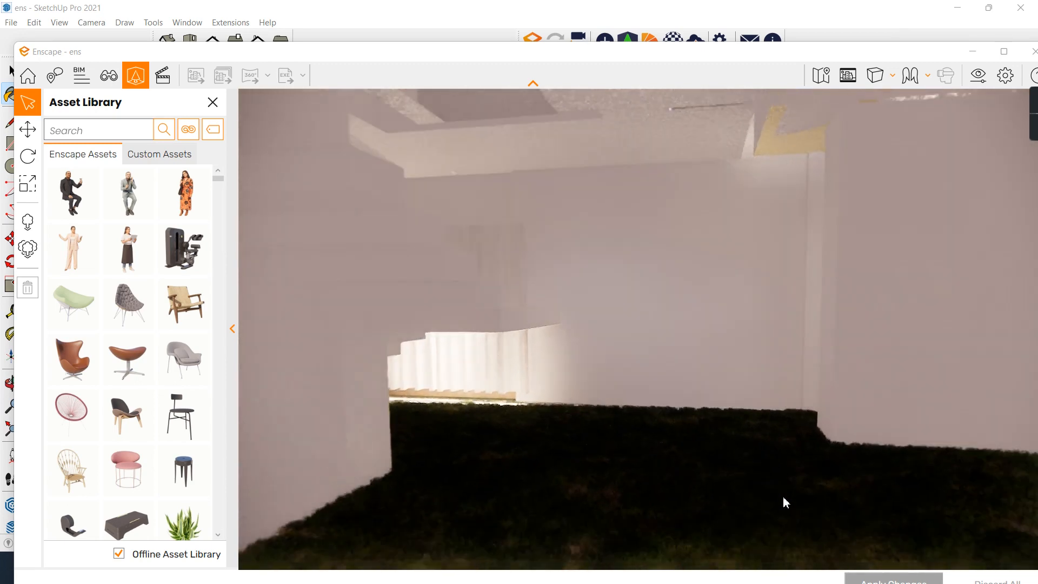
pyautogui.scroll(5, 784, 497)
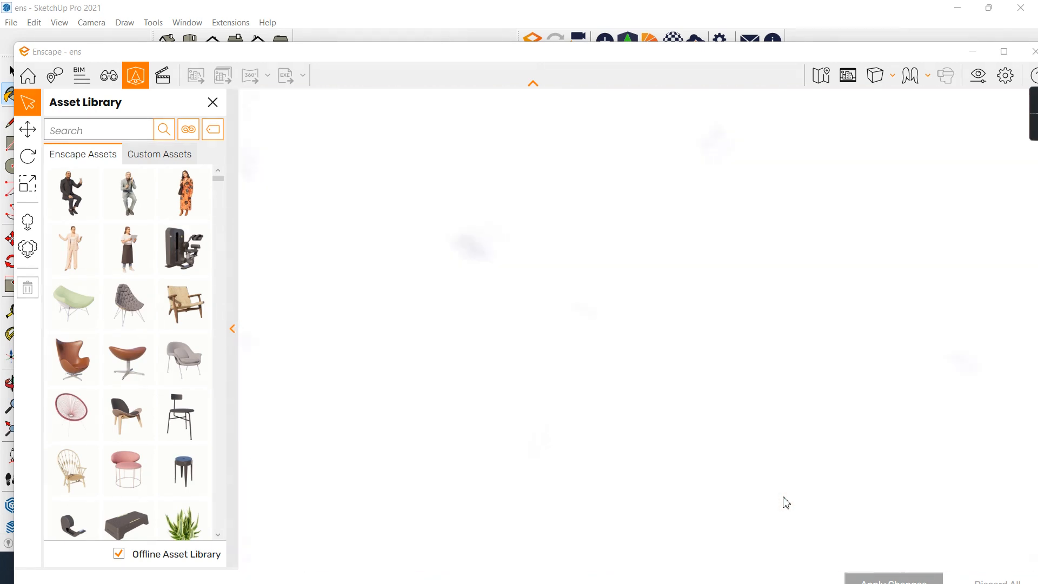
pyautogui.scroll(-5, 783, 497)
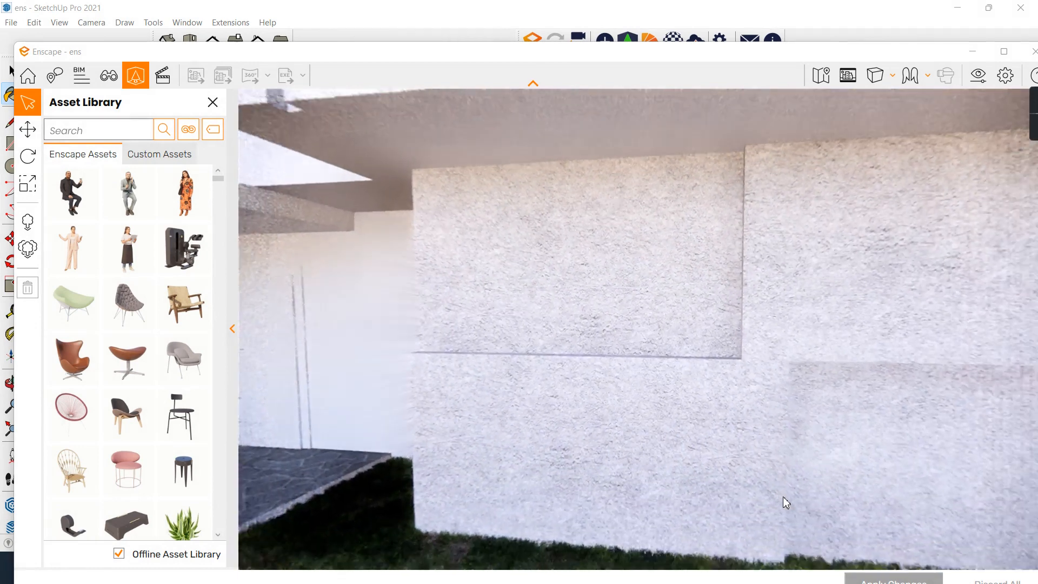
pyautogui.scroll(-5, 783, 497)
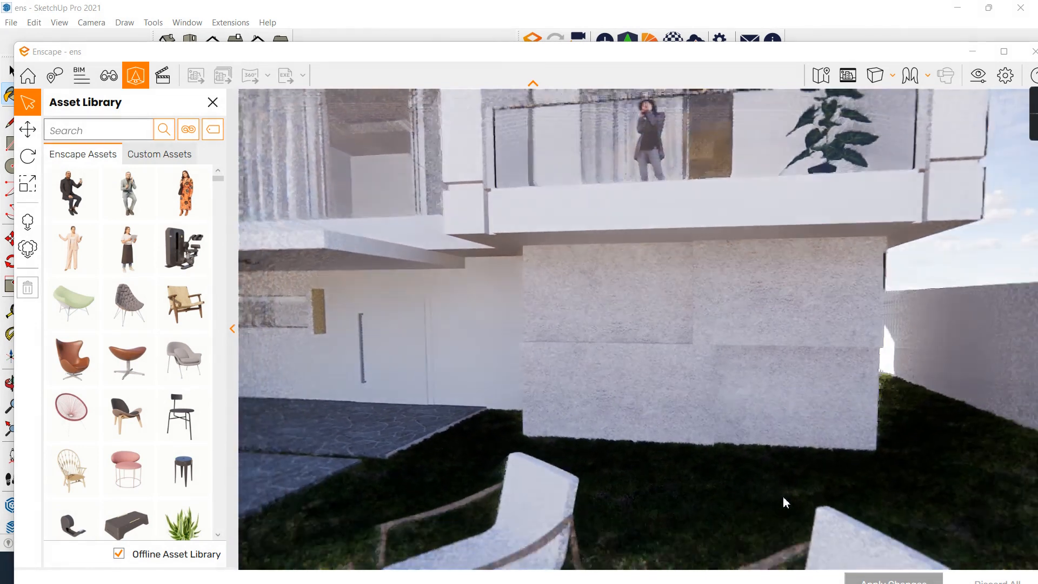
pyautogui.scroll(5, 783, 497)
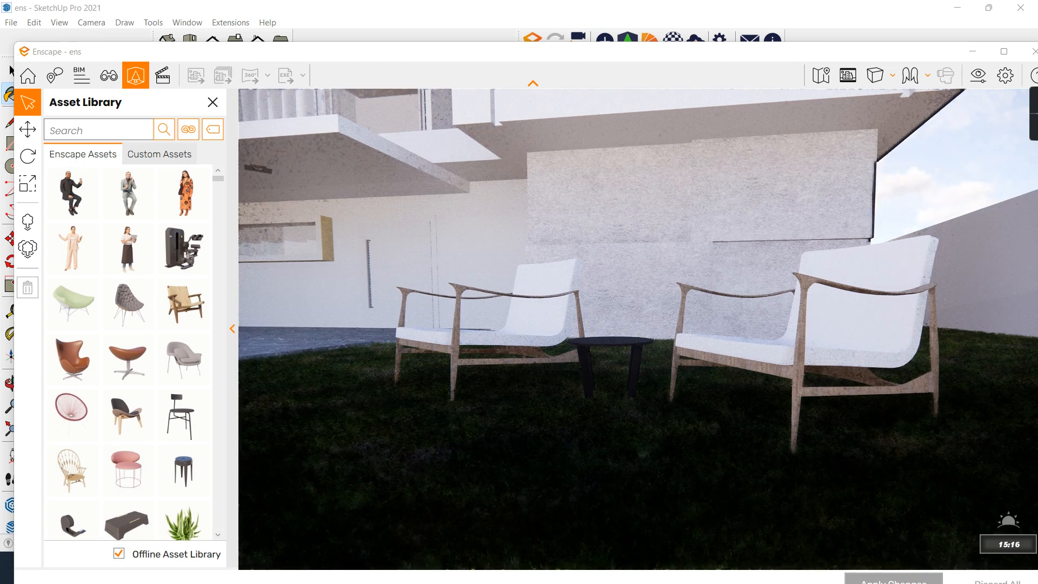
# Try several evening sun positions on the armchair view and set the time of day to 11:56.
pyautogui.press('i')
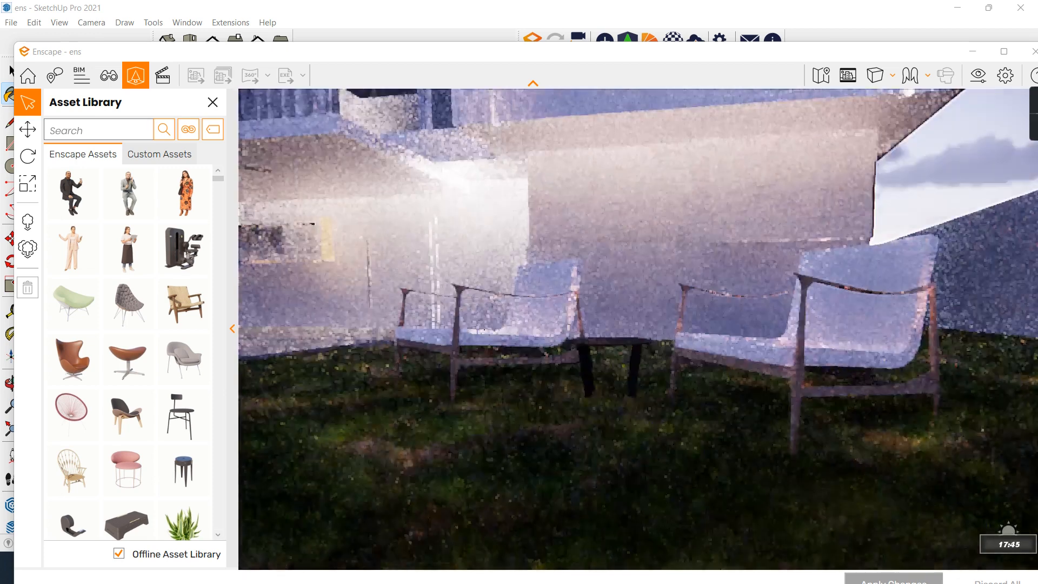
pyautogui.press('u')
pyautogui.press('u')
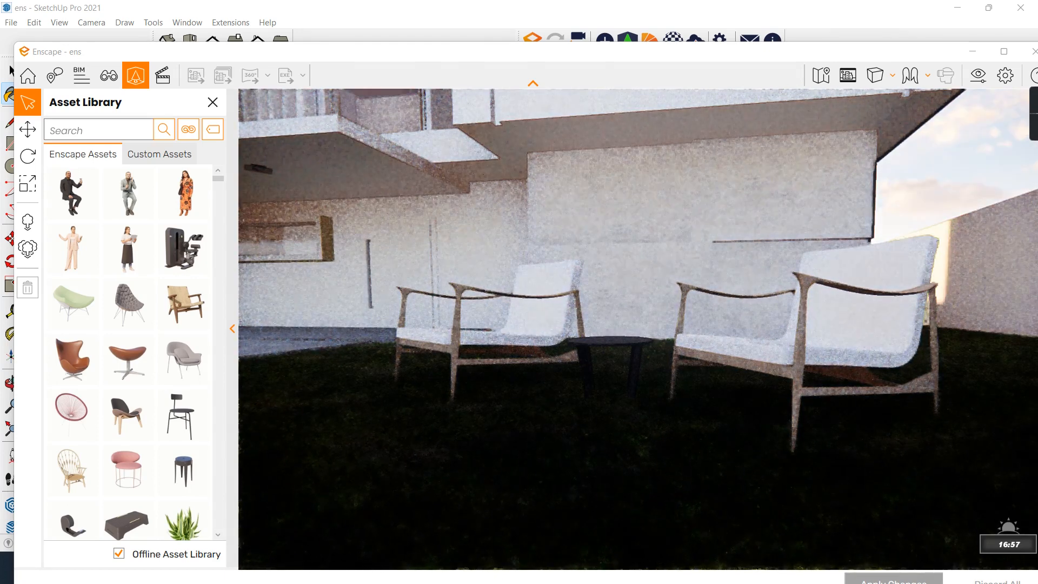
pyautogui.press('i')
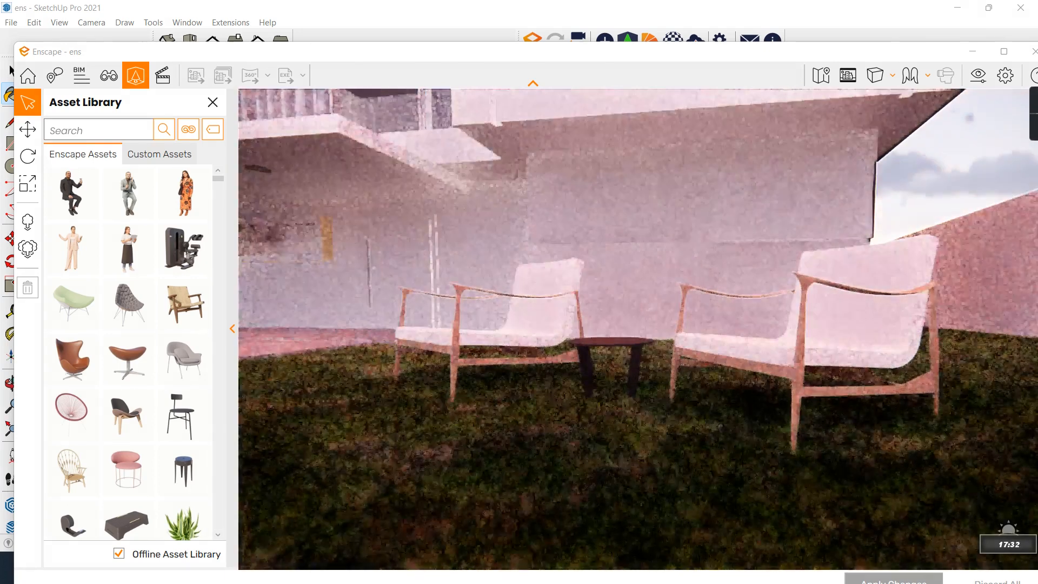
pyautogui.press('i')
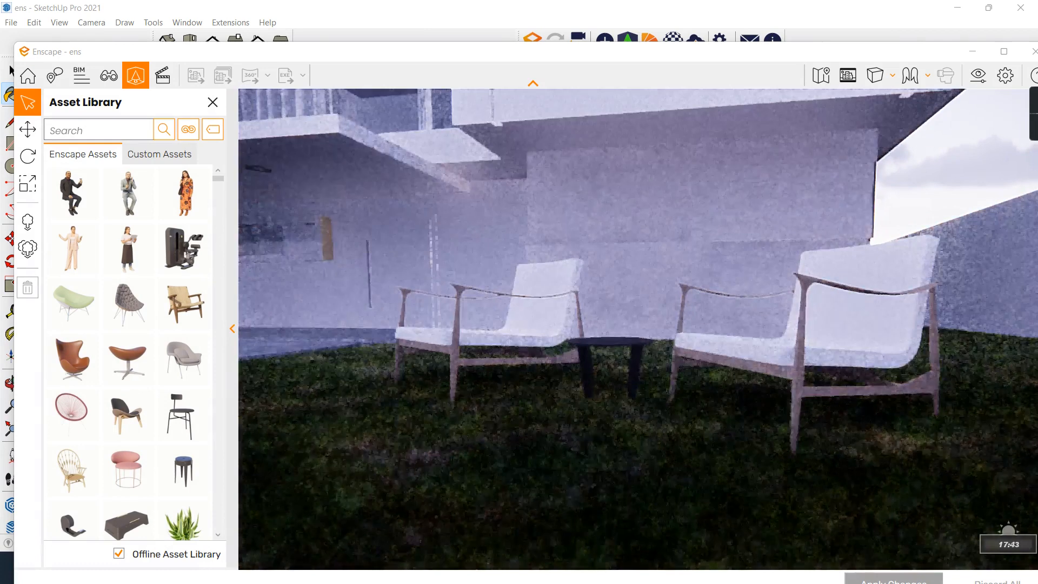
pyautogui.press('u')
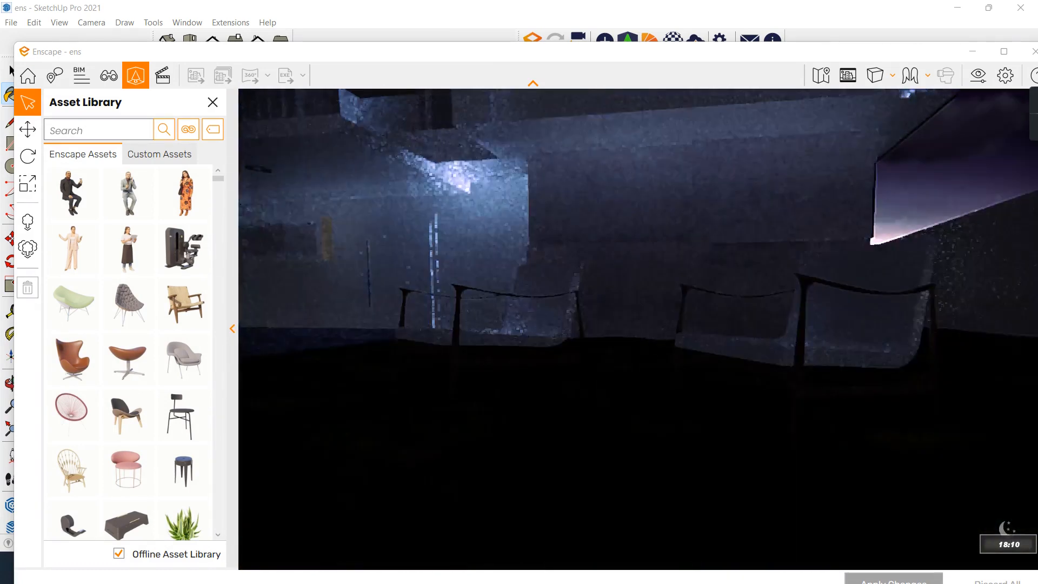
pyautogui.press('u')
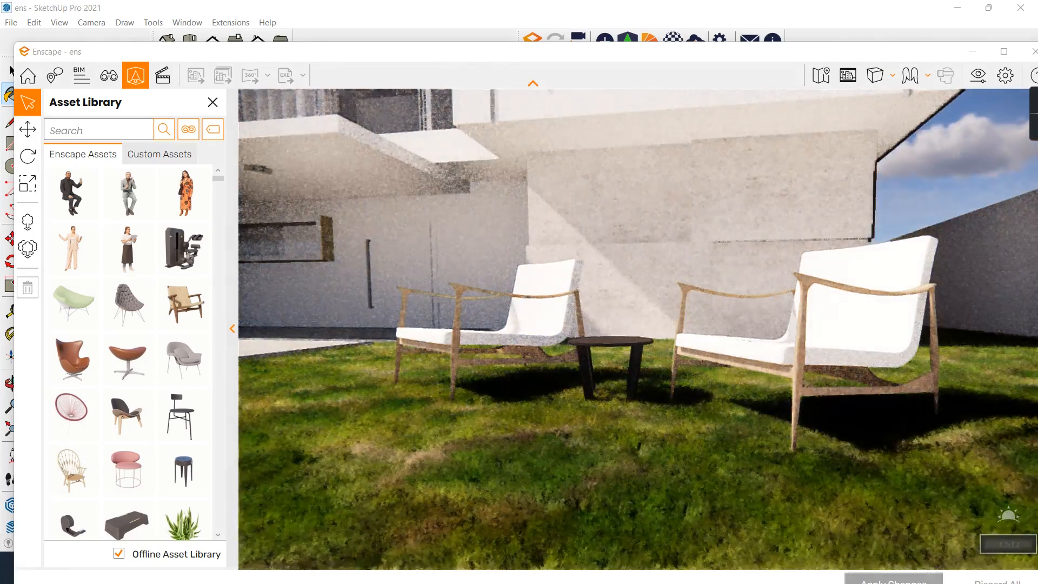
# Frame the entire front facade with its driveway, stepping slabs and lawn from across the street.
pyautogui.press('a')
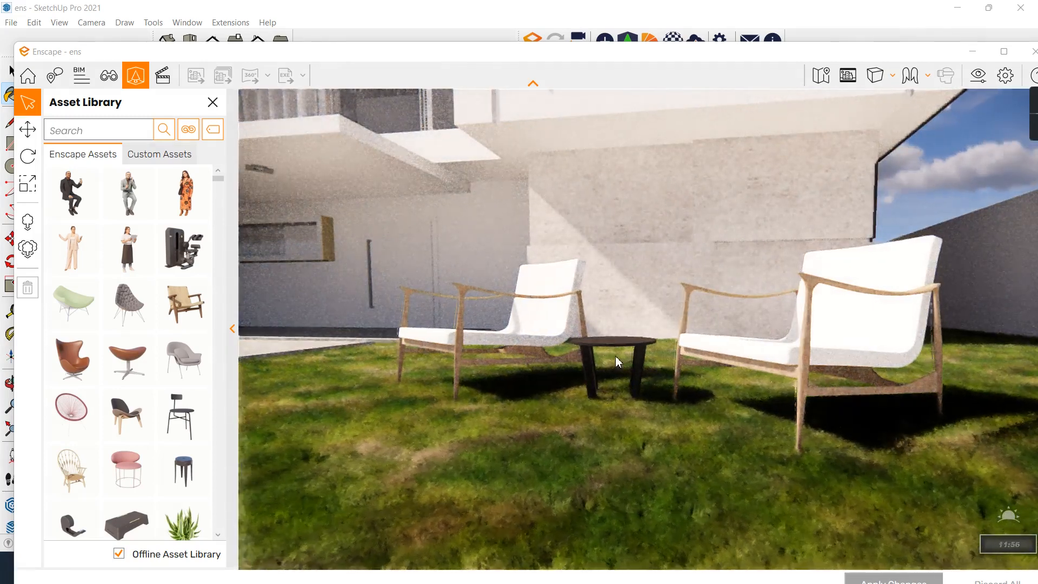
pyautogui.press('s')
pyautogui.press('a')
pyautogui.press('s')
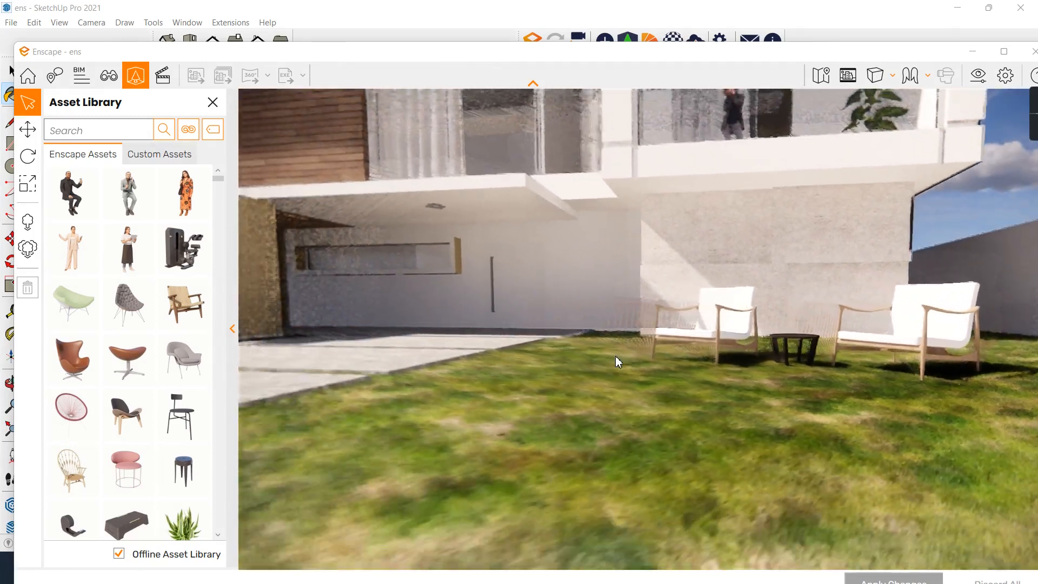
pyautogui.press('a')
pyautogui.press('s')
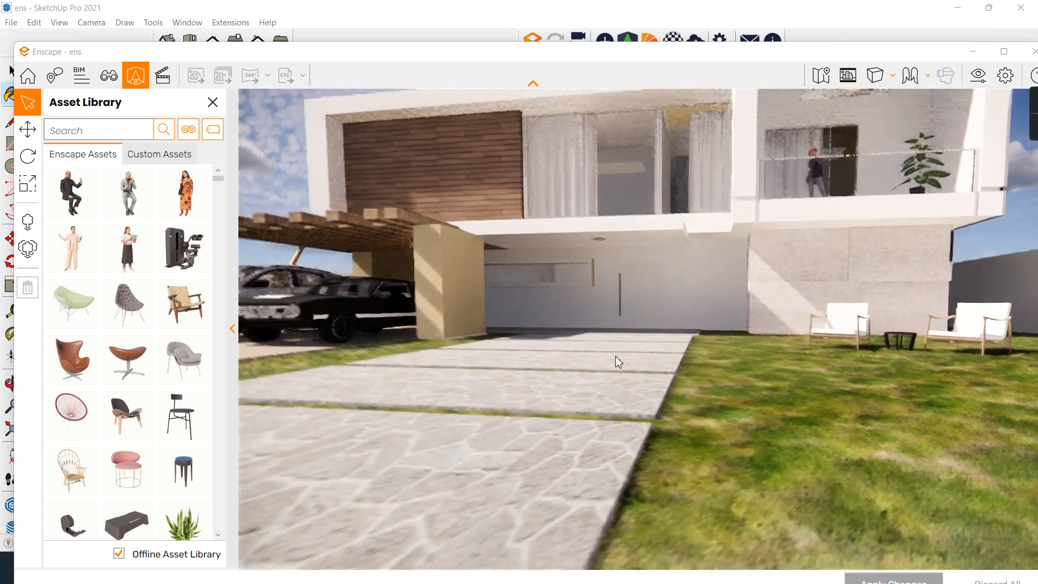
pyautogui.press('s')
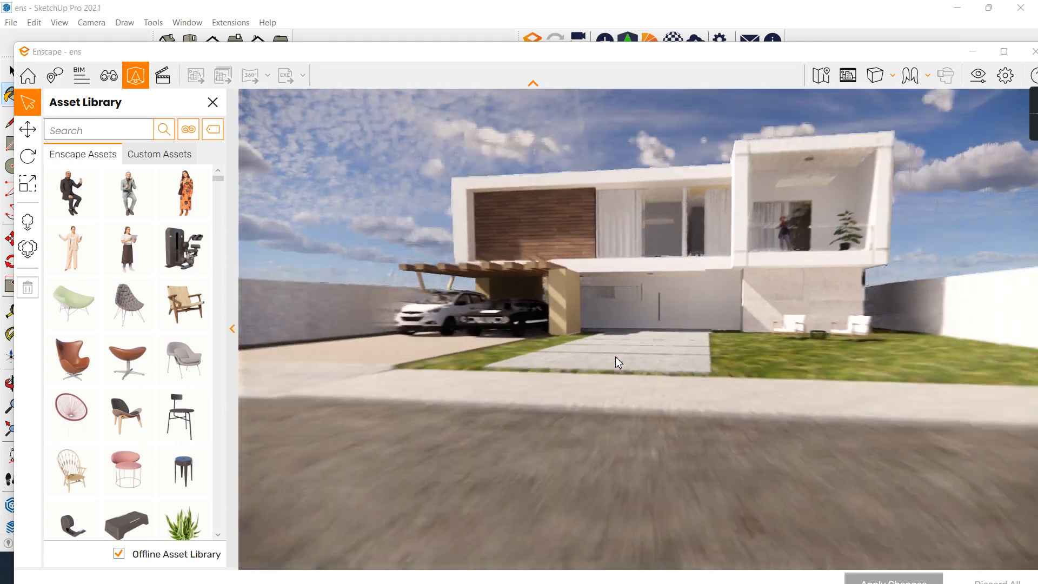
pyautogui.press('w')
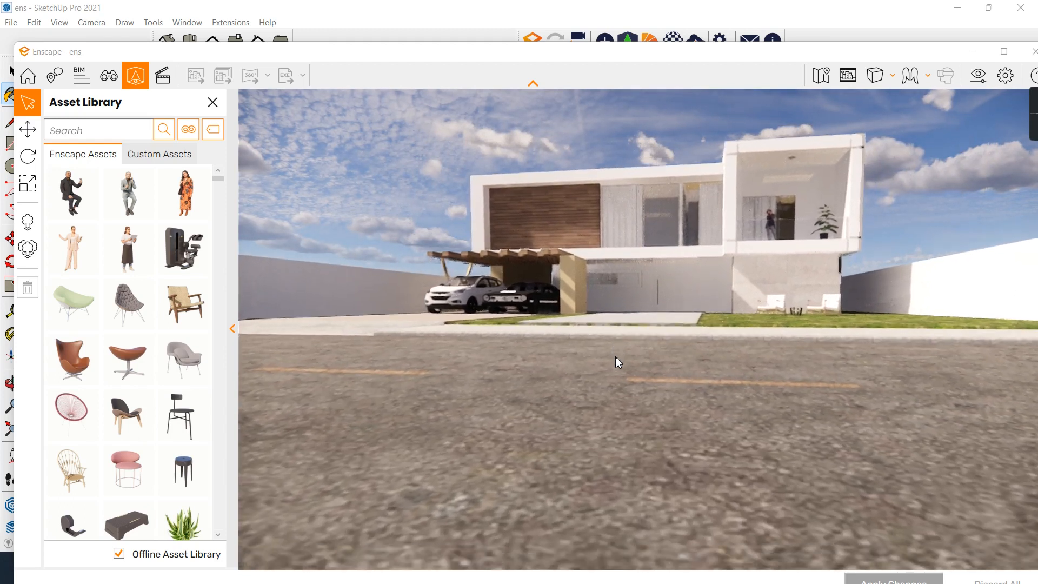
pyautogui.press('e')
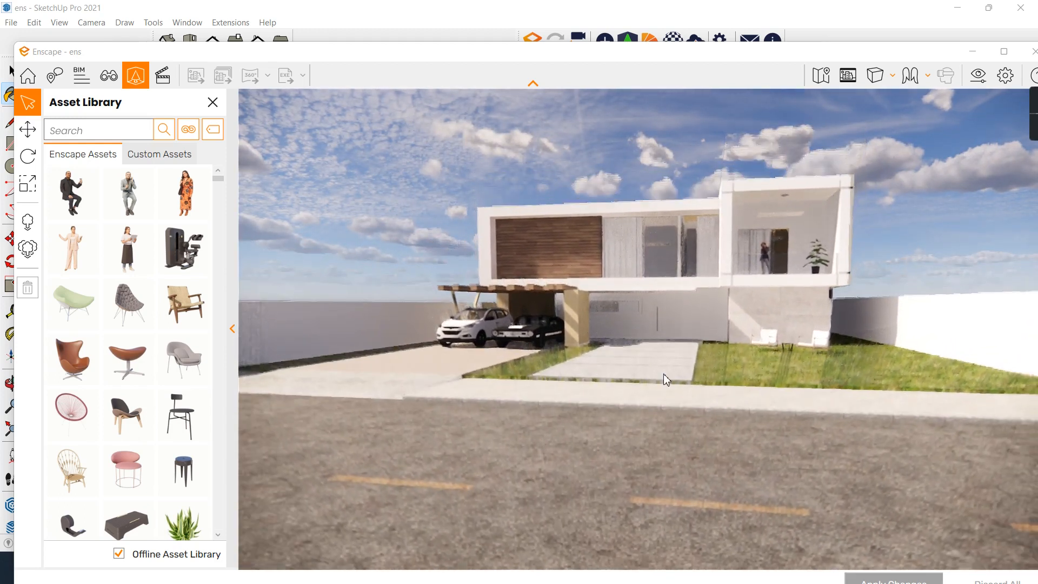
pyautogui.press('s')
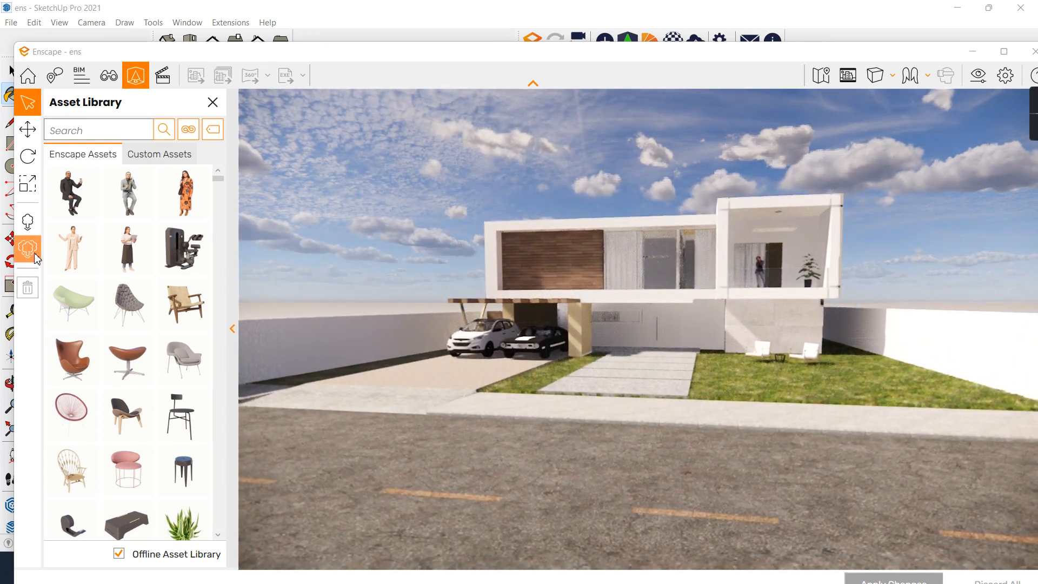
# Scatter the spiky green plant asset over the front lawn with random distribution, regenerate the layout, and apply the placement.
pyautogui.click(34, 256)
pyautogui.scroll(-4, 184, 378)
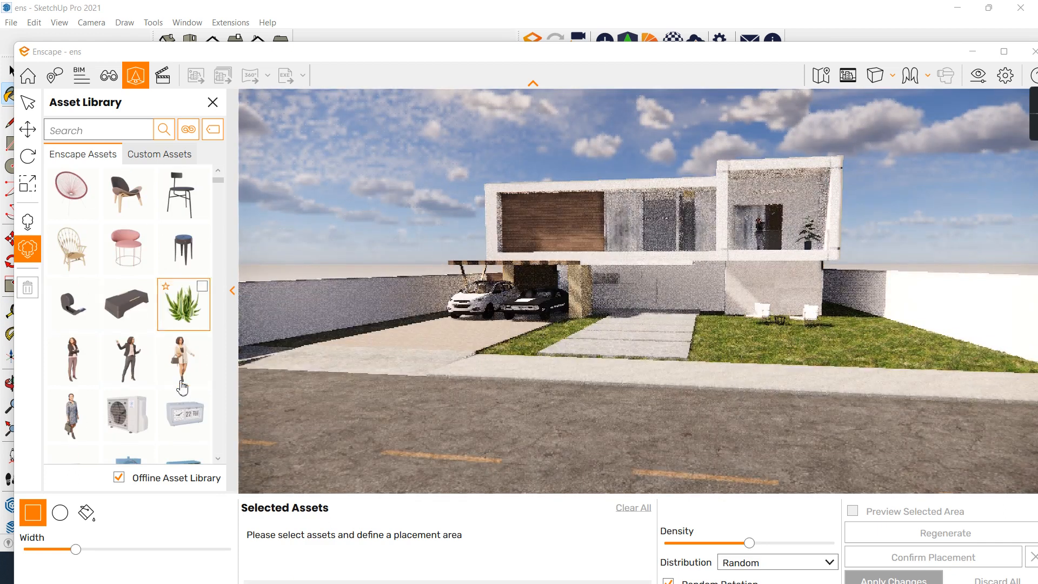
pyautogui.click(176, 328)
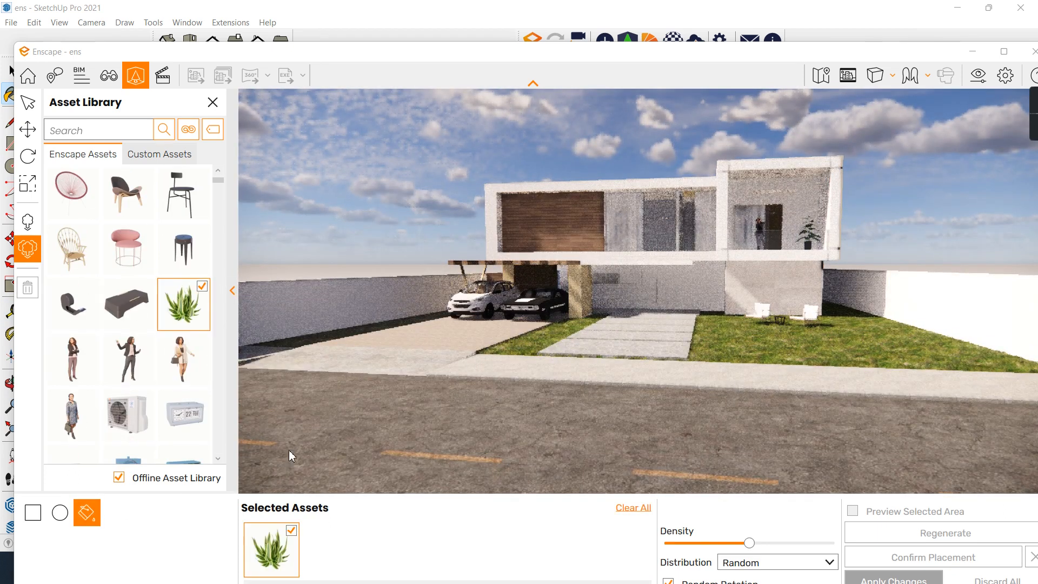
pyautogui.click(746, 346)
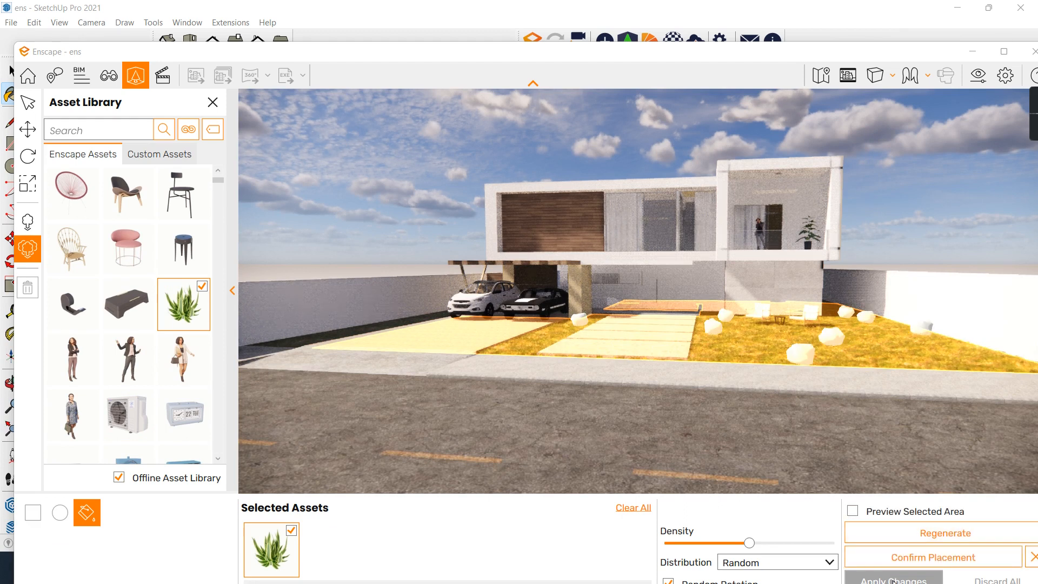
pyautogui.click(923, 541)
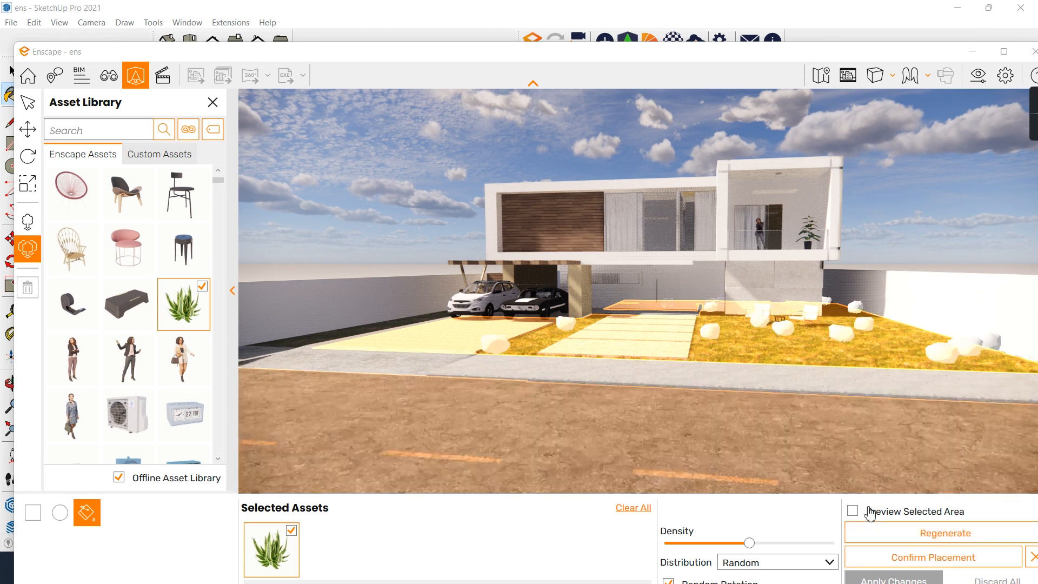
pyautogui.click(906, 565)
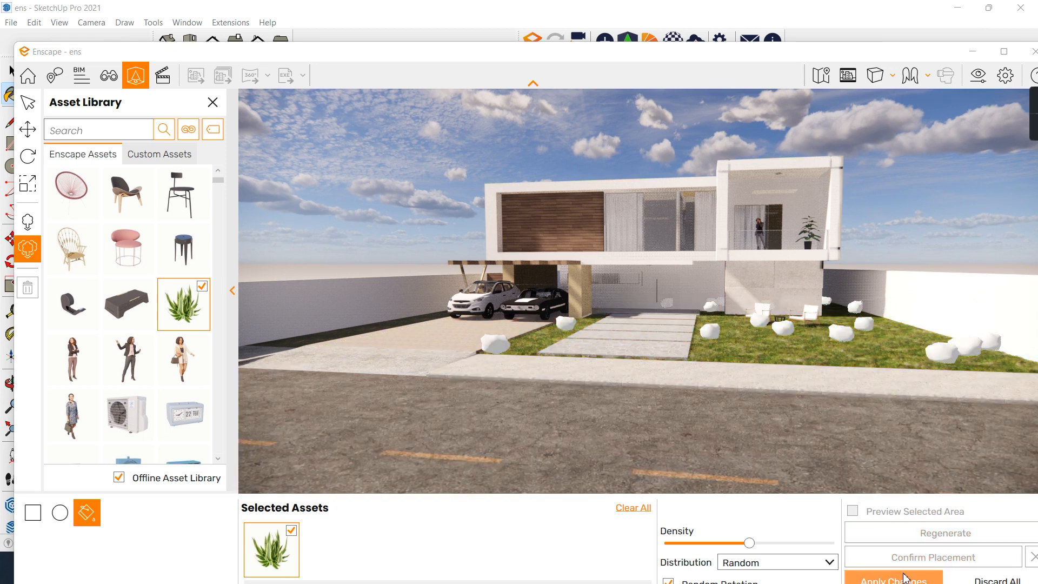
pyautogui.click(905, 579)
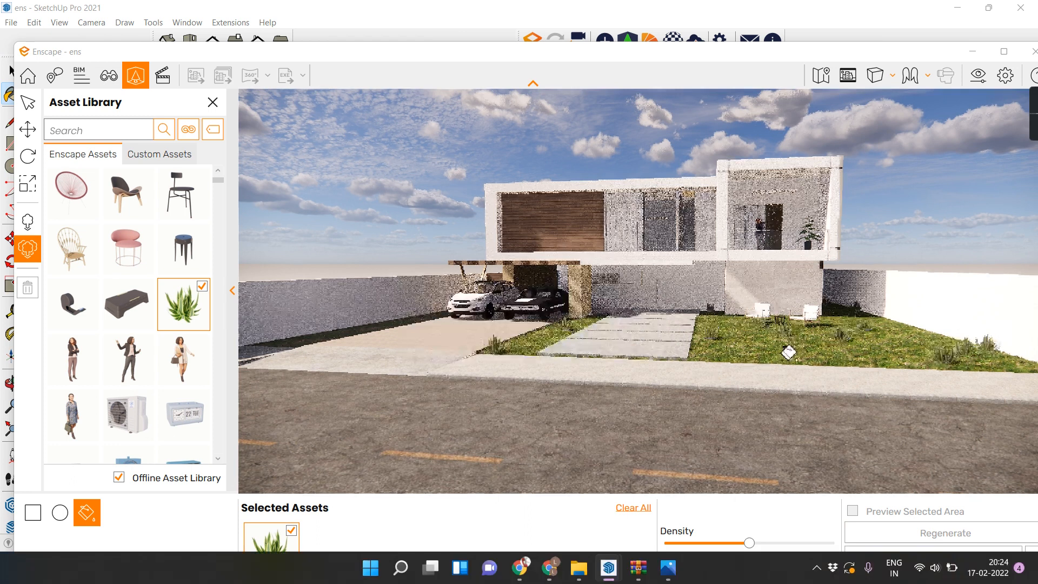
# Add the leafy green shrub to the asset selection, scatter the mix over the front lawn with a regenerated layout, and apply it.
pyautogui.scroll(-10, 124, 390)
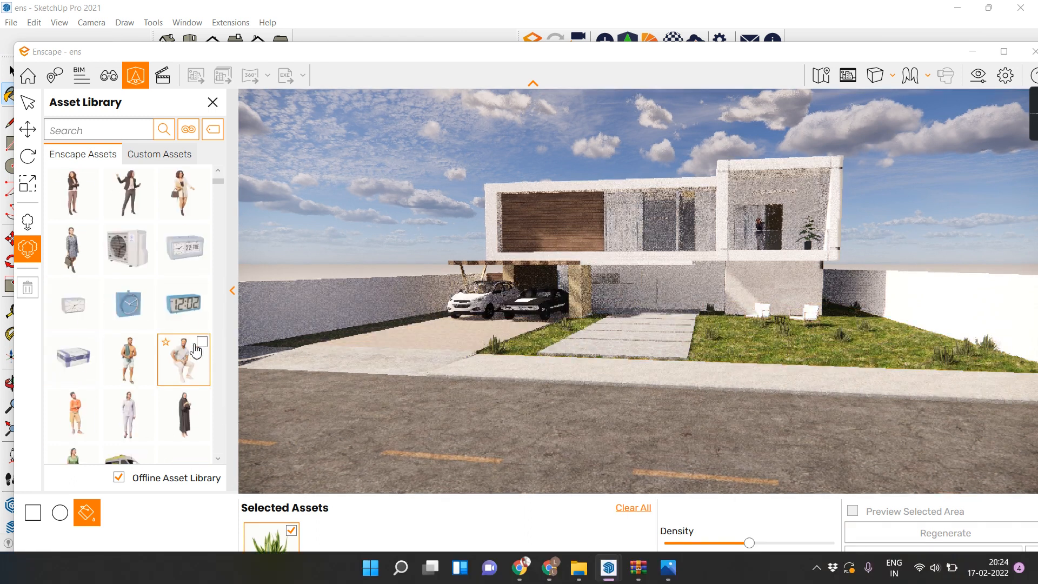
pyautogui.scroll(-3, 167, 386)
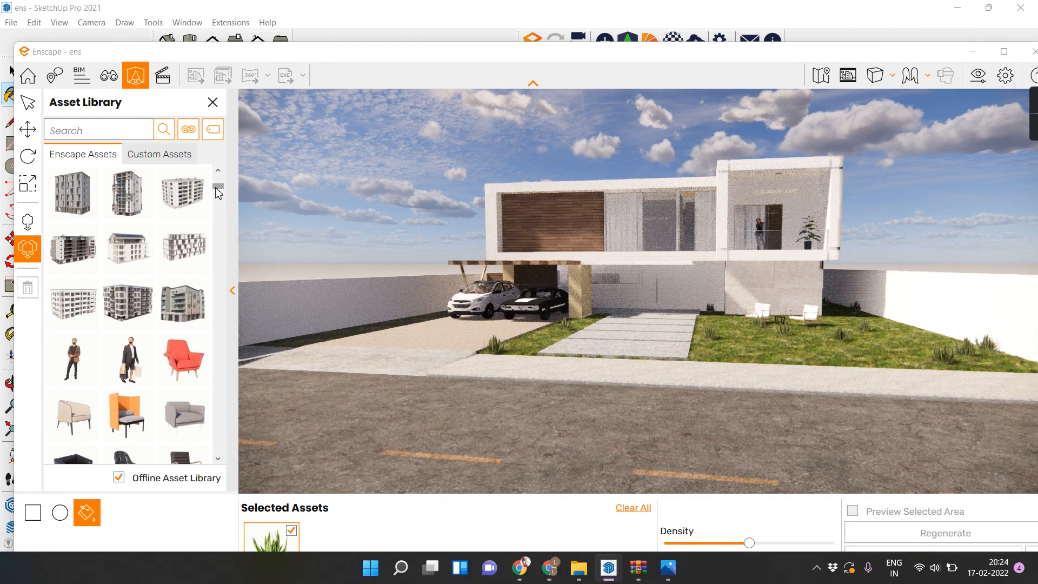
pyautogui.moveTo(218, 193); pyautogui.dragTo(217, 368)
pyautogui.moveTo(216, 458); pyautogui.dragTo(216, 457)
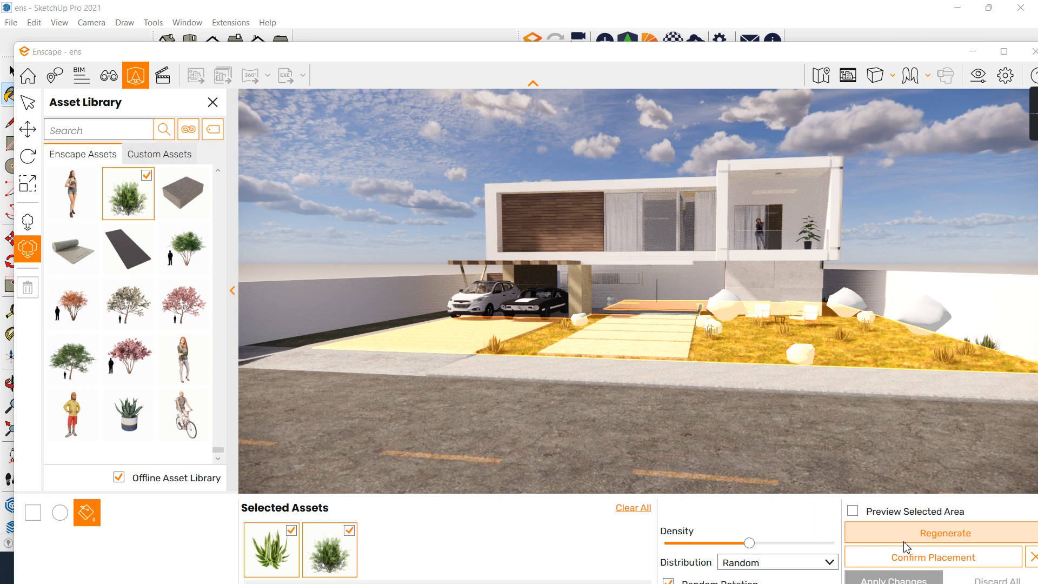
pyautogui.click(946, 535)
pyautogui.click(944, 535)
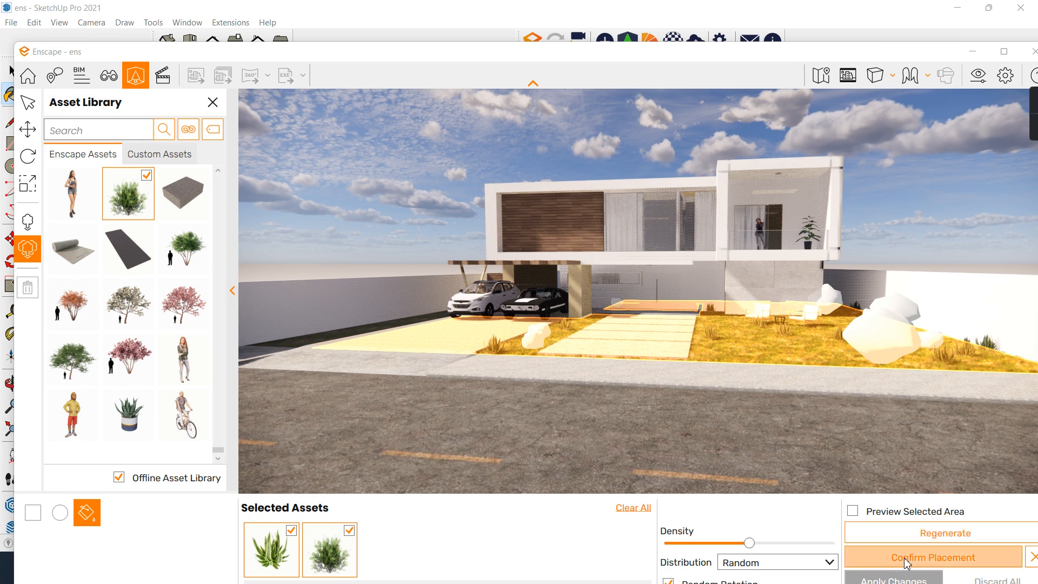
pyautogui.click(907, 562)
pyautogui.click(902, 579)
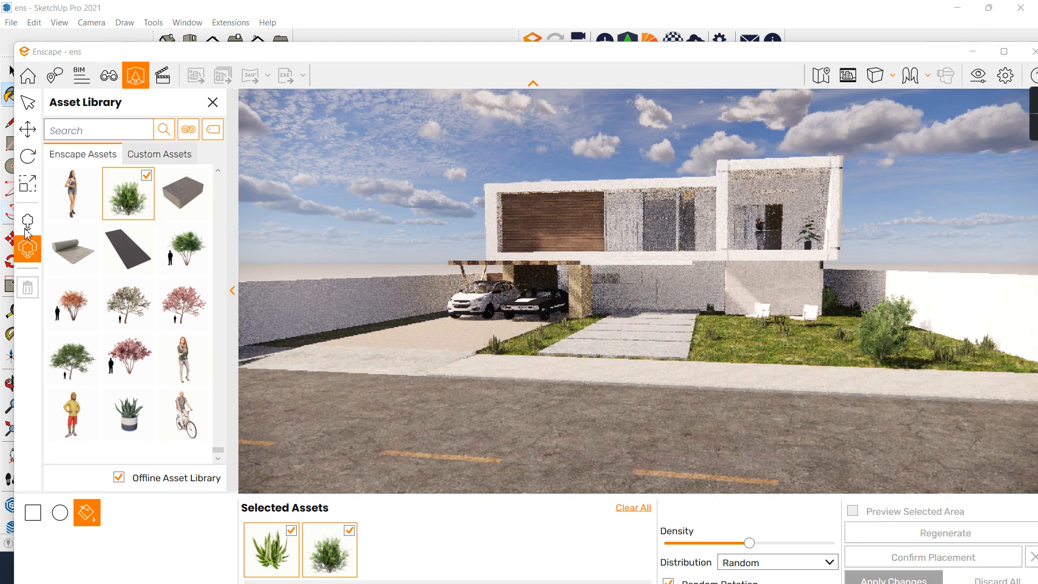
# Place the man holding a laptop and the man in blue shorts individually on the stepping-slab path in front of the house.
pyautogui.scroll(15, 156, 303)
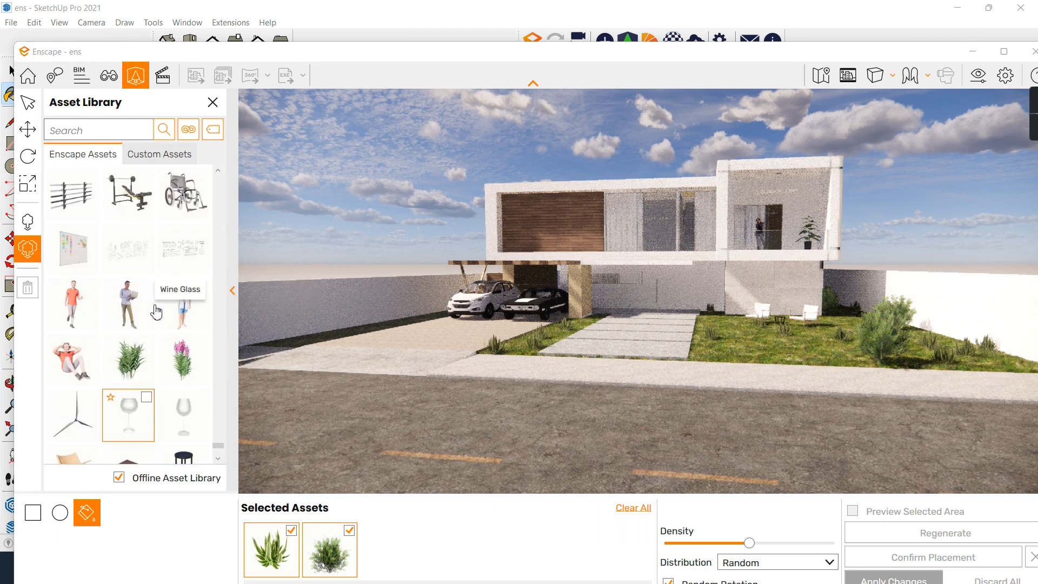
pyautogui.click(137, 417)
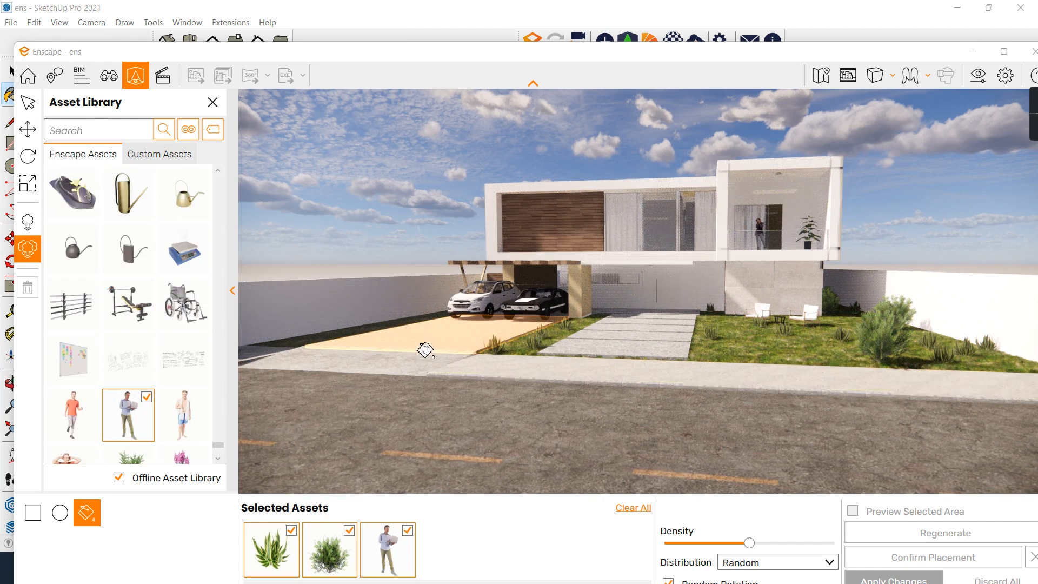
pyautogui.click(60, 512)
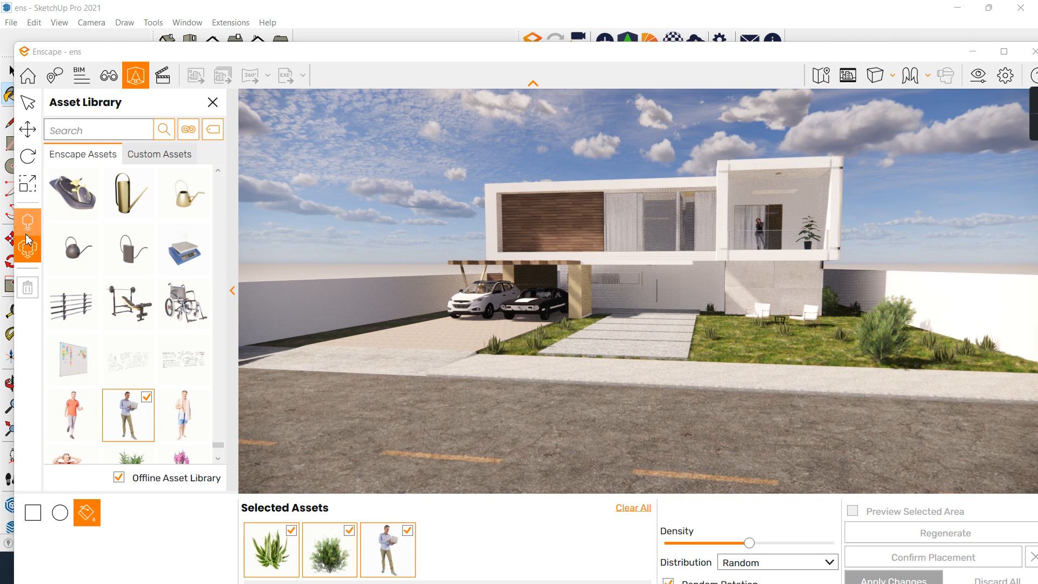
pyautogui.click(27, 241)
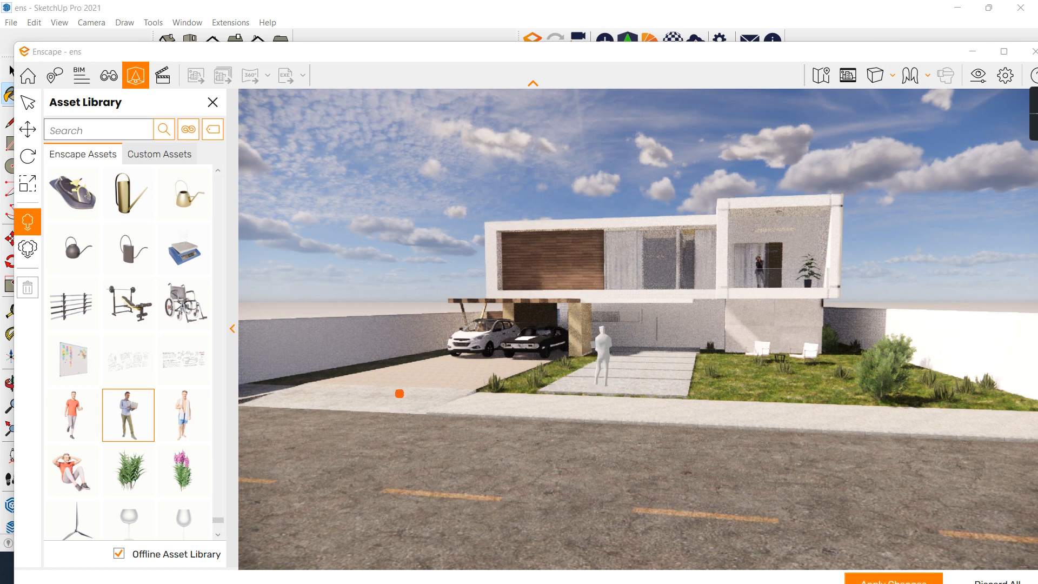
pyautogui.click(766, 287)
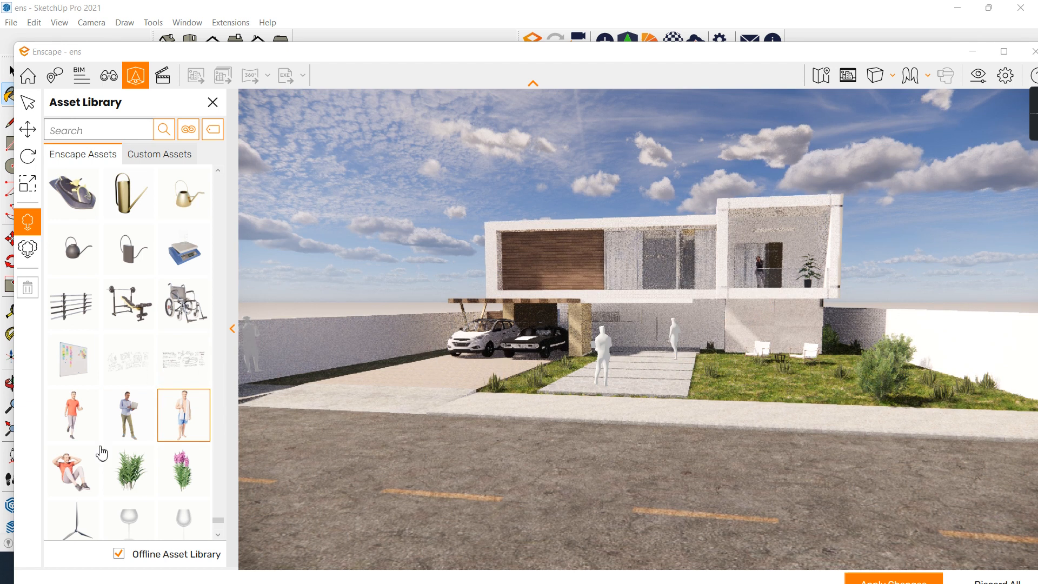
# Find the beige station wagon in the asset library and place one on the road in front of the driveway.
pyautogui.scroll(-1, 111, 458)
pyautogui.scroll(-10, 120, 464)
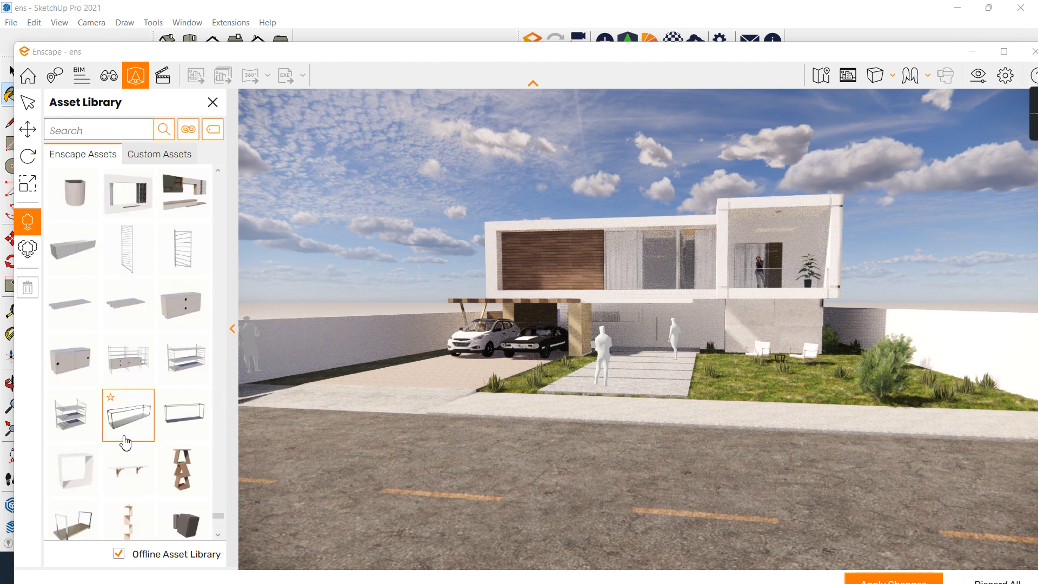
pyautogui.scroll(10, 125, 443)
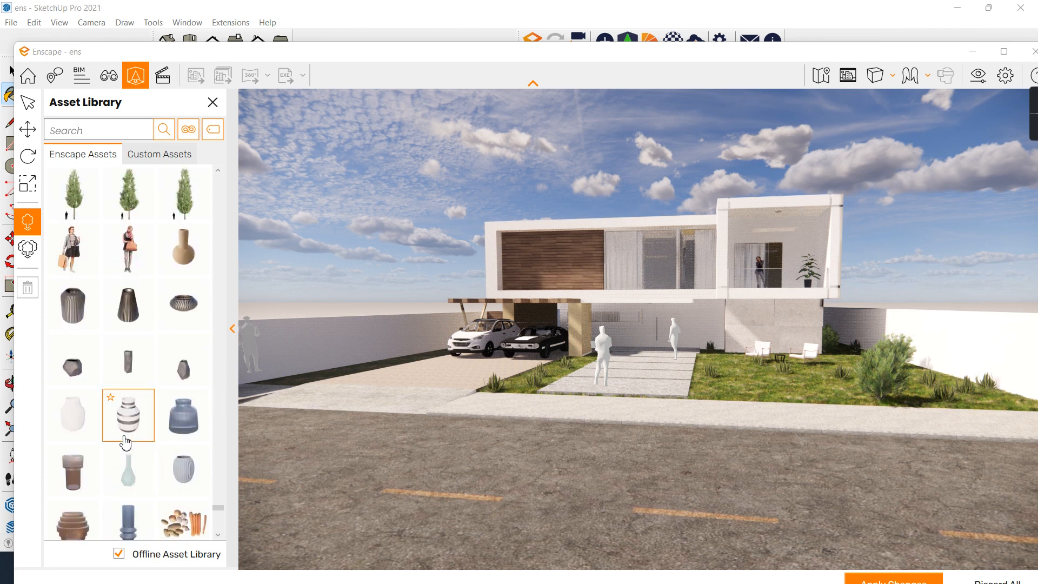
pyautogui.scroll(-1, 125, 442)
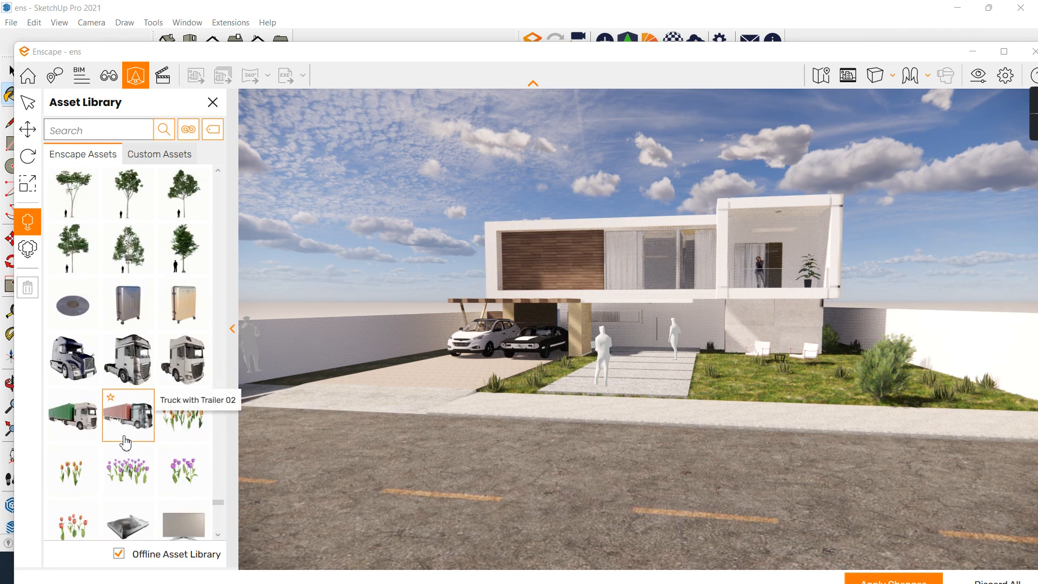
pyautogui.scroll(10, 125, 442)
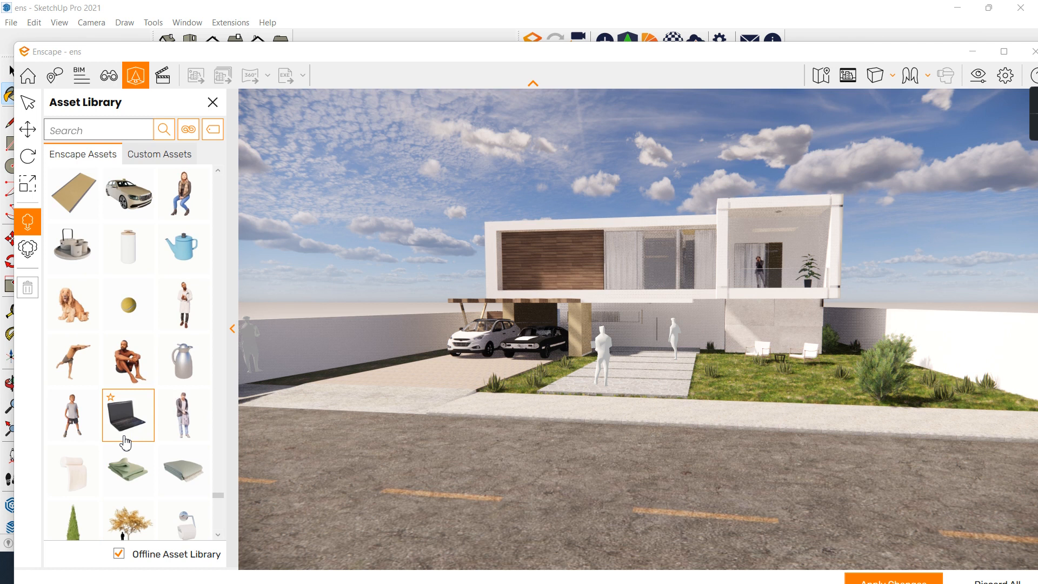
pyautogui.scroll(2, 126, 443)
pyautogui.click(134, 321)
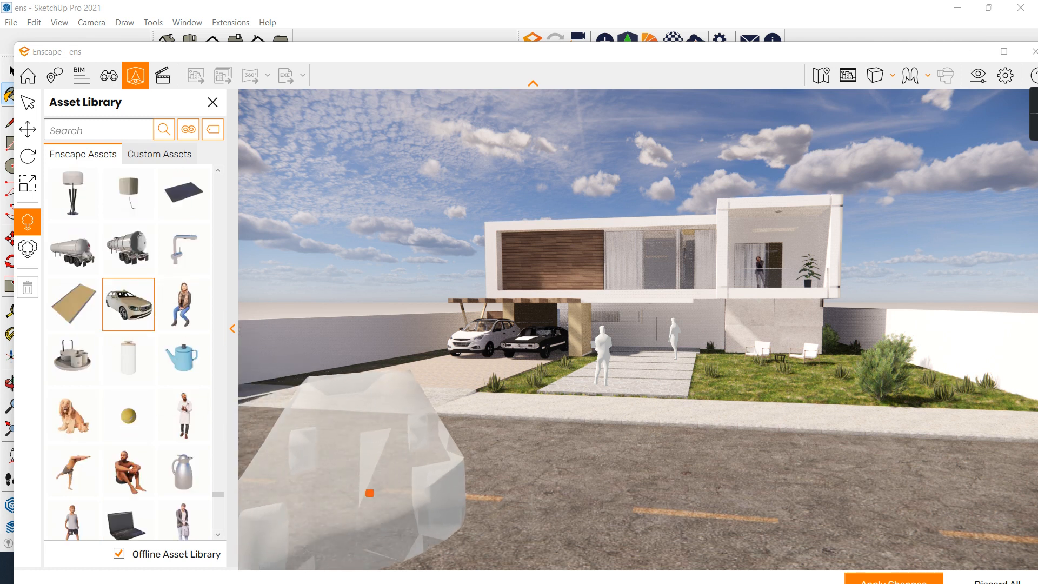
pyautogui.click(370, 492)
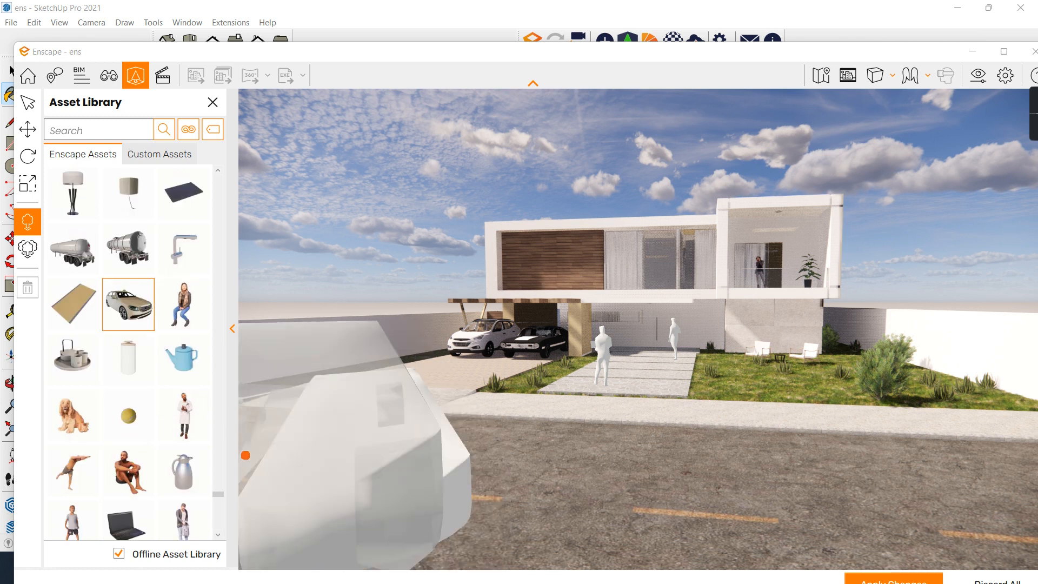
# Rotate the station wagon to 53.3° on Y so it runs along the street, adjust its position, and apply the changes.
pyautogui.click(27, 158)
pyautogui.moveTo(387, 498); pyautogui.dragTo(340, 492)
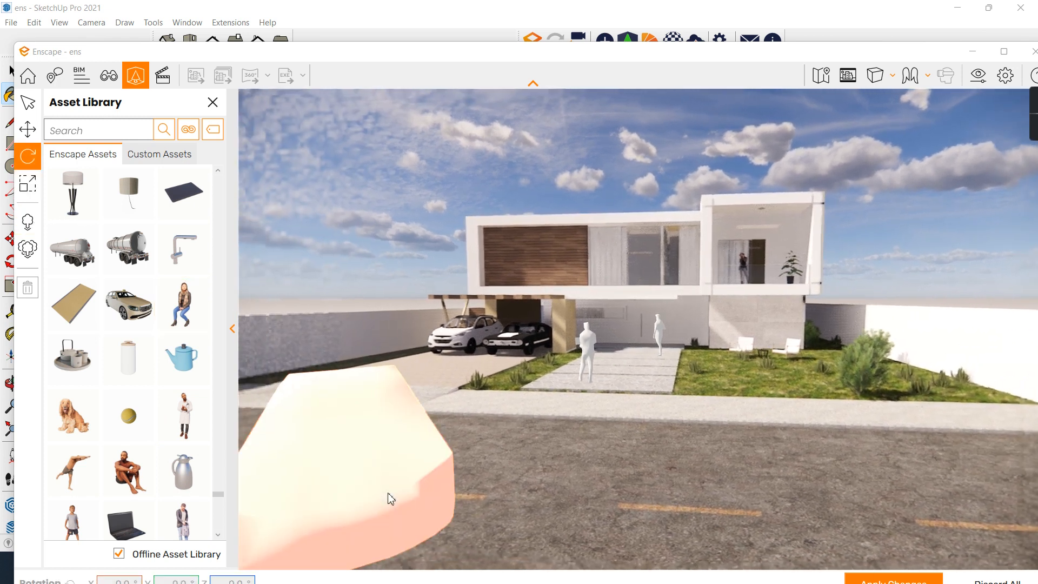
pyautogui.press('a')
pyautogui.press('s')
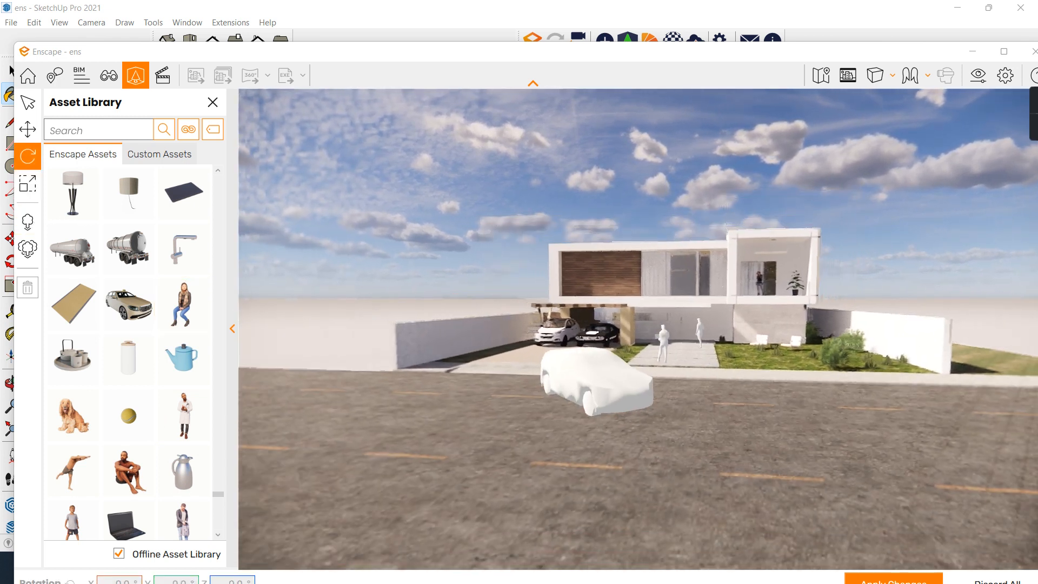
pyautogui.press('w')
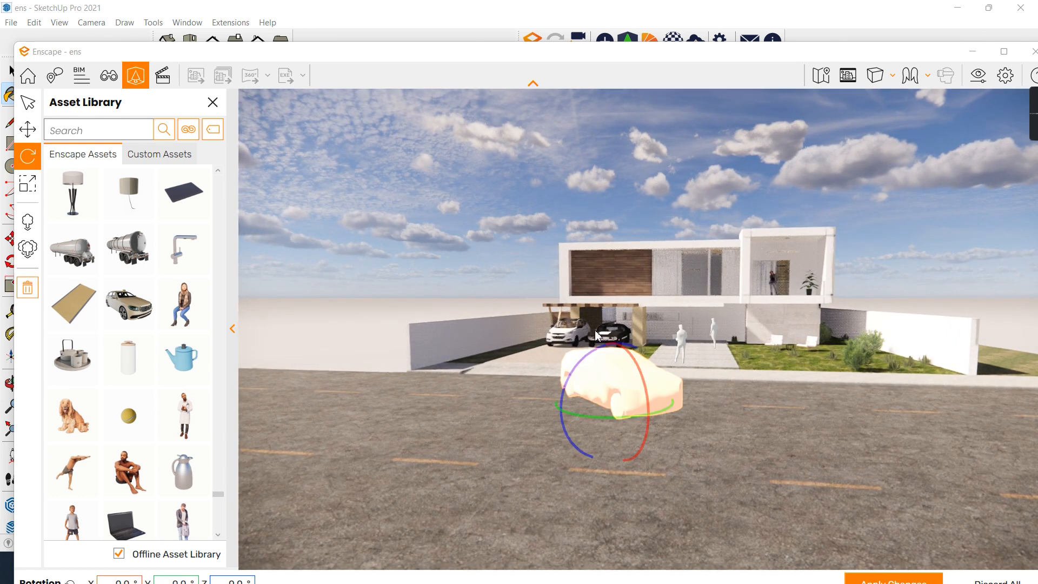
pyautogui.moveTo(603, 418); pyautogui.dragTo(603, 418)
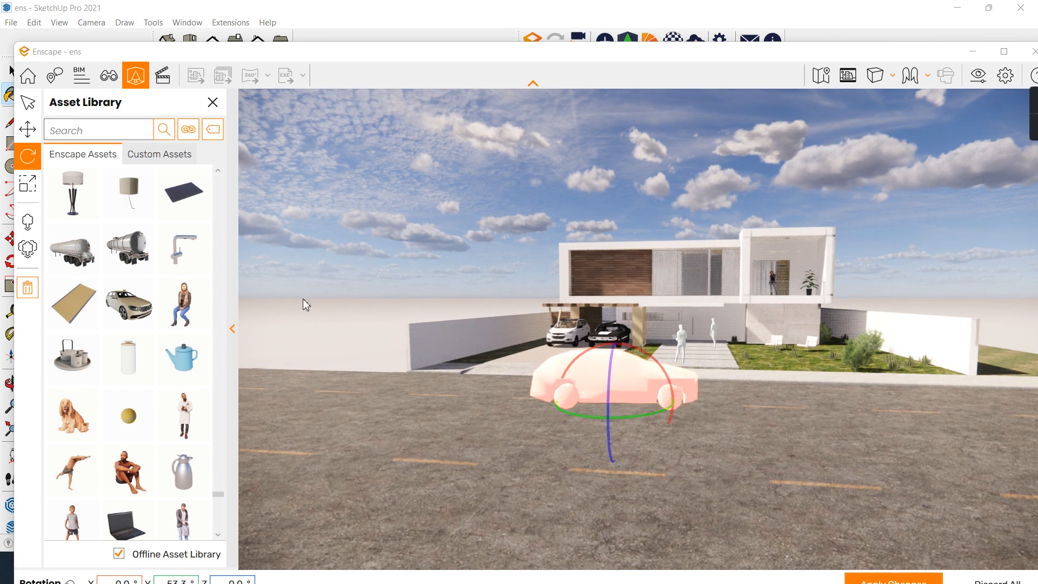
pyautogui.press('t')
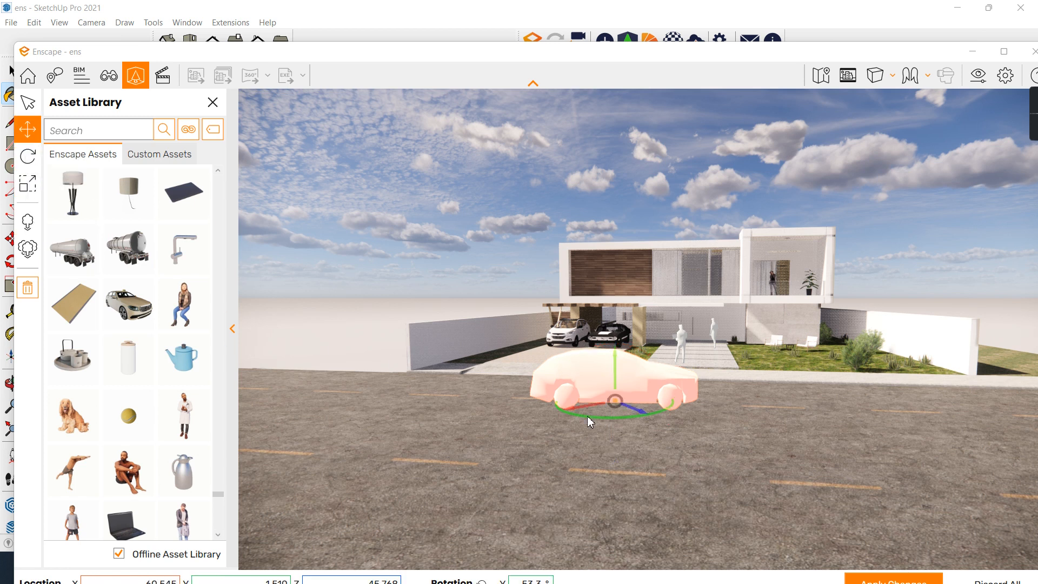
pyautogui.moveTo(611, 401)
pyautogui.mouseDown()
pyautogui.moveTo(421, 402)
pyautogui.moveTo(621, 395)
pyautogui.moveTo(632, 405)
pyautogui.moveTo(587, 394)
pyautogui.moveTo(629, 406)
pyautogui.mouseUp()
pyautogui.click(899, 580)
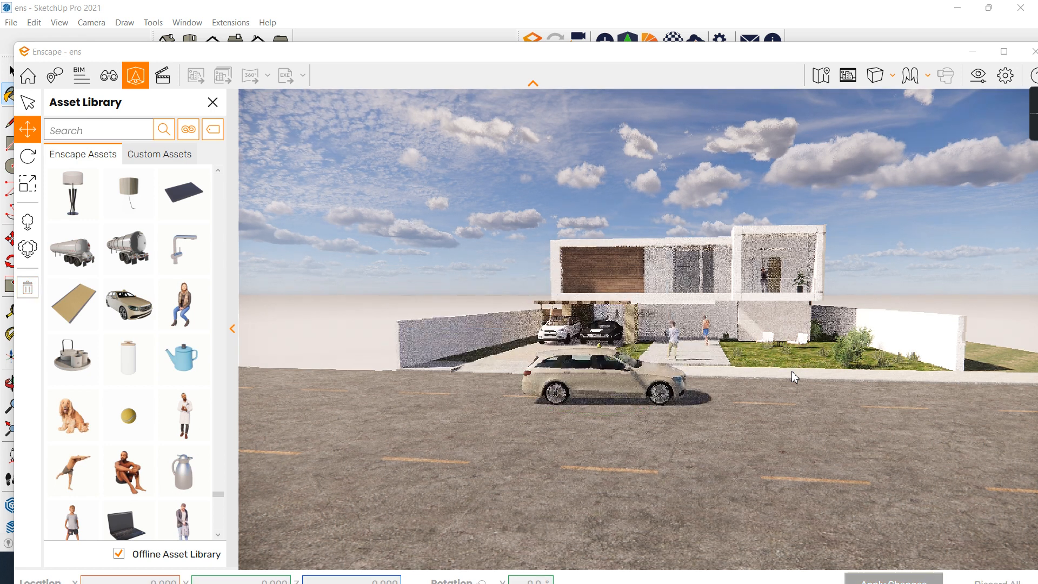
# Frame the carport with its two cars, the slab path and both people from a low driveway viewpoint, and close the asset library.
pyautogui.moveTo(716, 355); pyautogui.dragTo(715, 329, button='right')
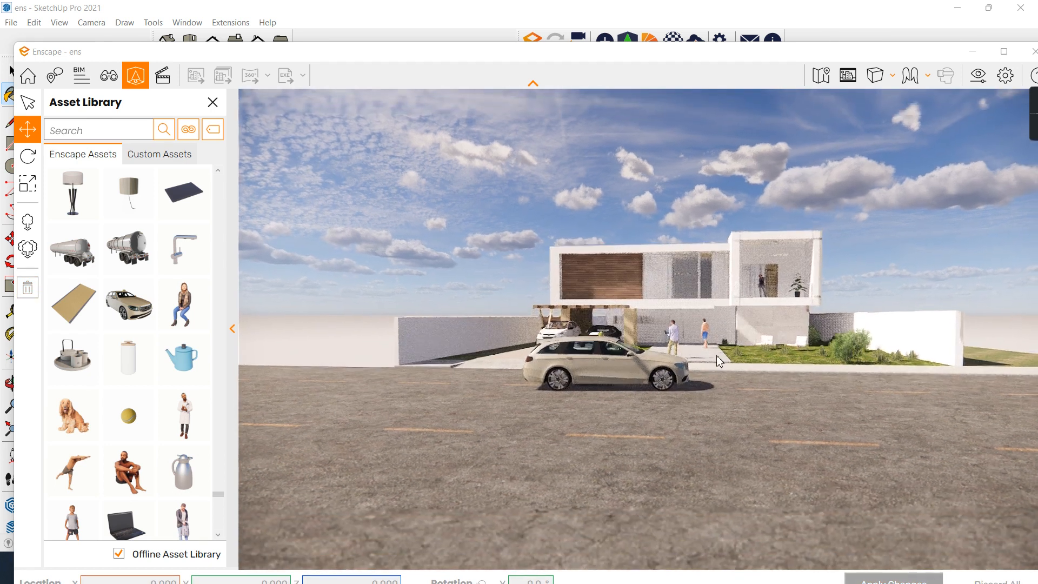
pyautogui.scroll(4, 716, 355)
pyautogui.scroll(5, 713, 356)
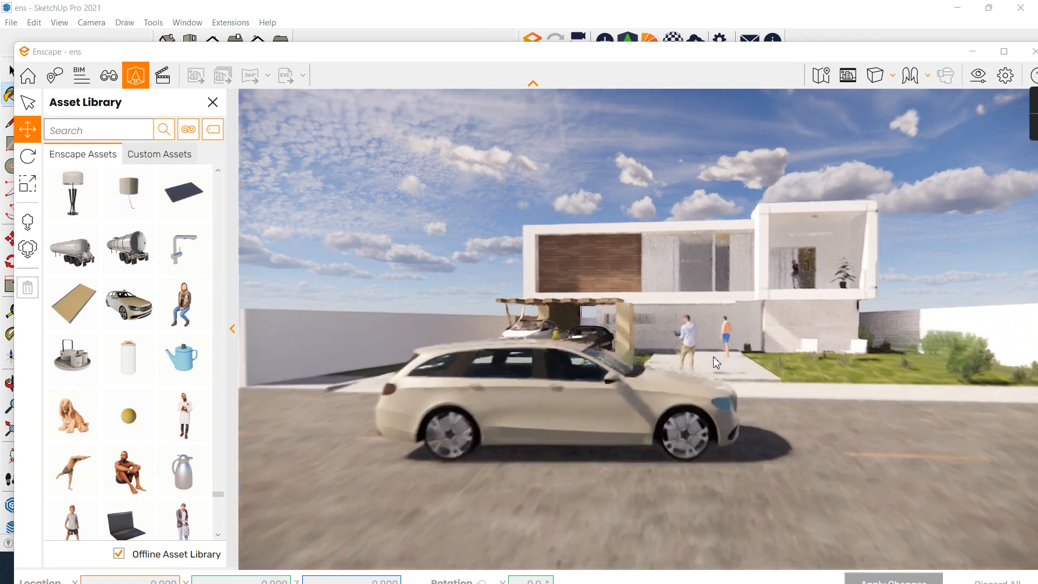
pyautogui.scroll(4, 665, 388)
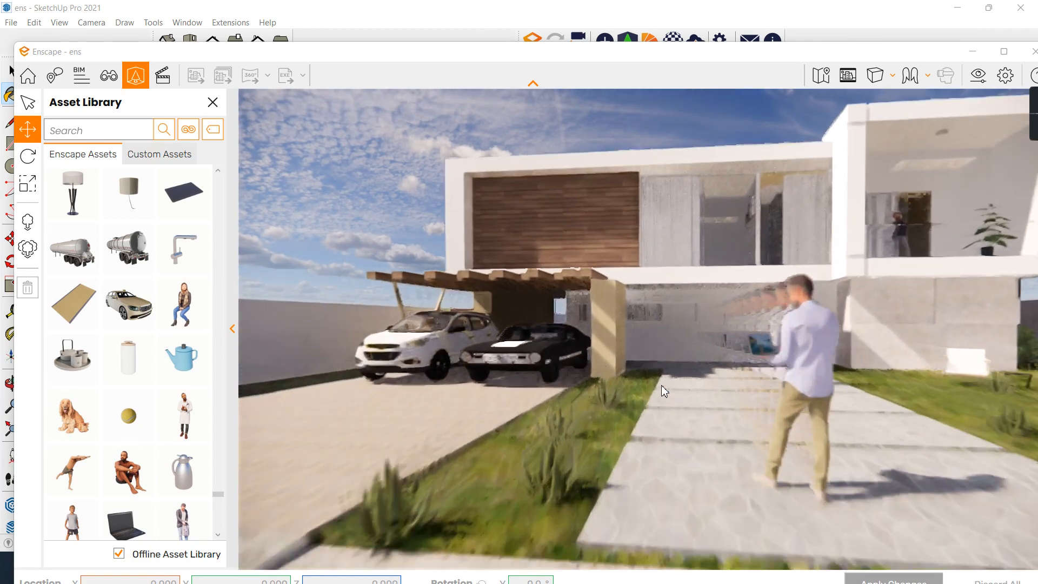
pyautogui.moveTo(635, 384); pyautogui.dragTo(735, 383, button='right')
pyautogui.scroll(2, 636, 384)
pyautogui.scroll(-2, 553, 370)
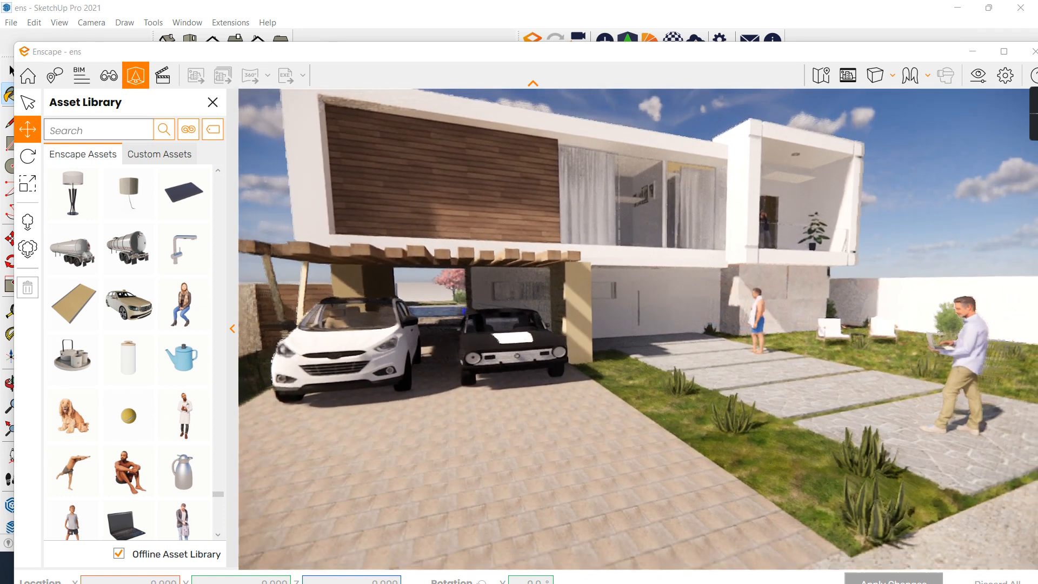
pyautogui.scroll(2, 550, 366)
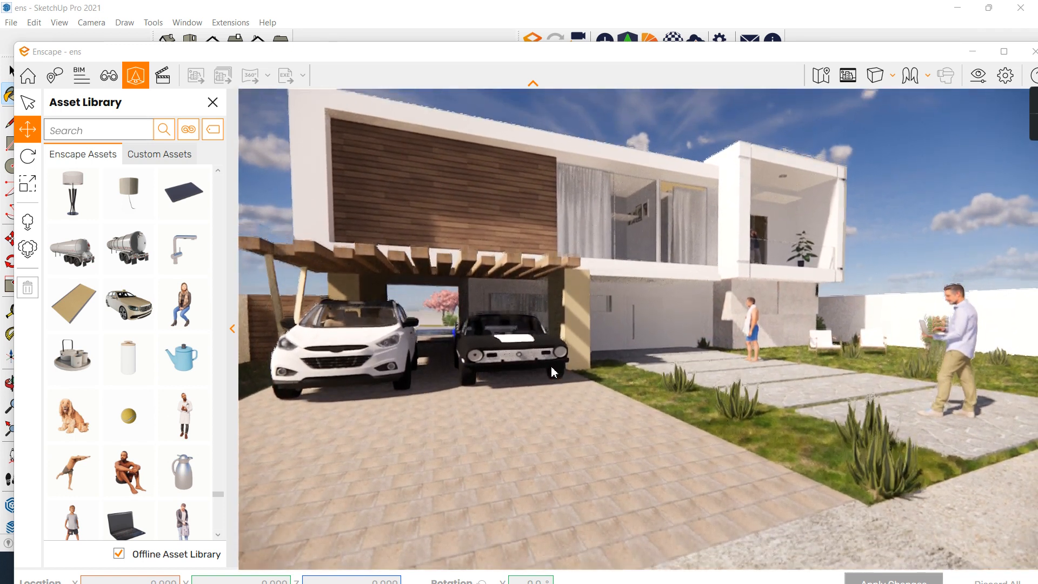
pyautogui.scroll(-1, 549, 367)
pyautogui.moveTo(550, 366)
pyautogui.mouseDown(button='middle')
pyautogui.moveTo(549, 344)
pyautogui.moveTo(547, 377)
pyautogui.mouseUp(button='middle')
pyautogui.moveTo(547, 377); pyautogui.dragTo(564, 362, button='right')
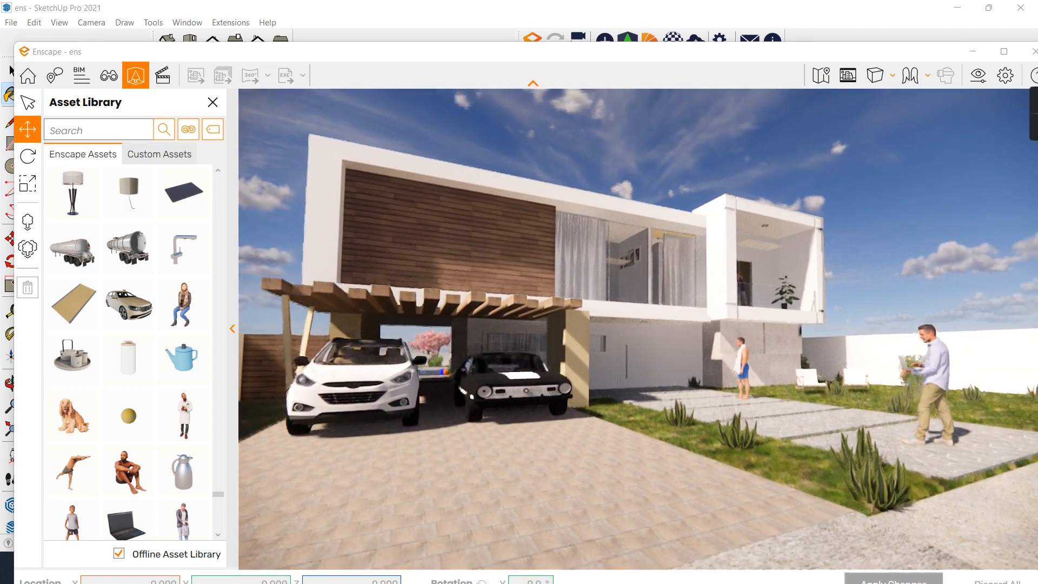
pyautogui.click(213, 106)
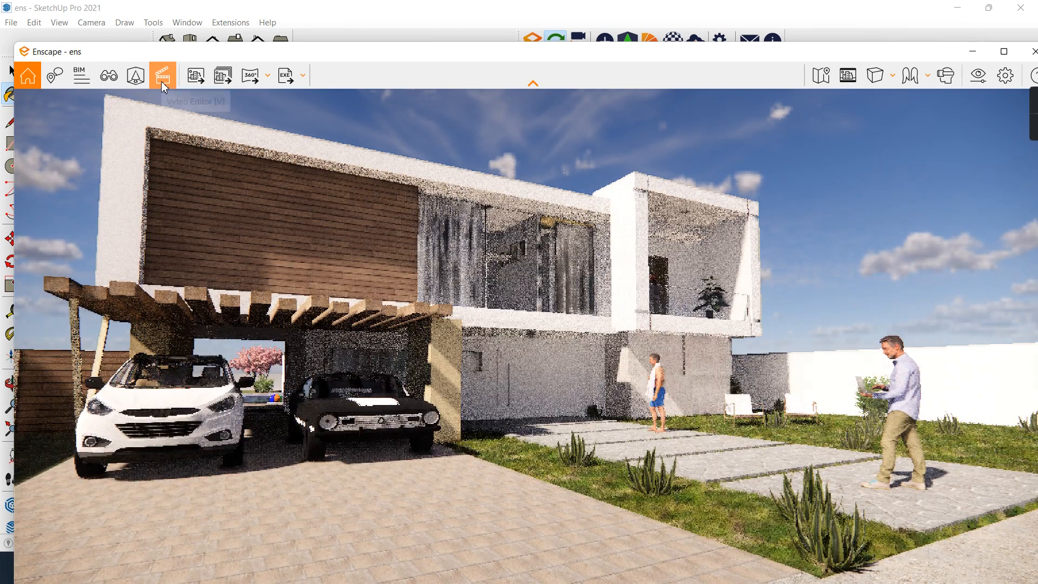
# Start a video path in the video editor with the driveway view of the carport and house as its first keyframe.
pyautogui.click(161, 81)
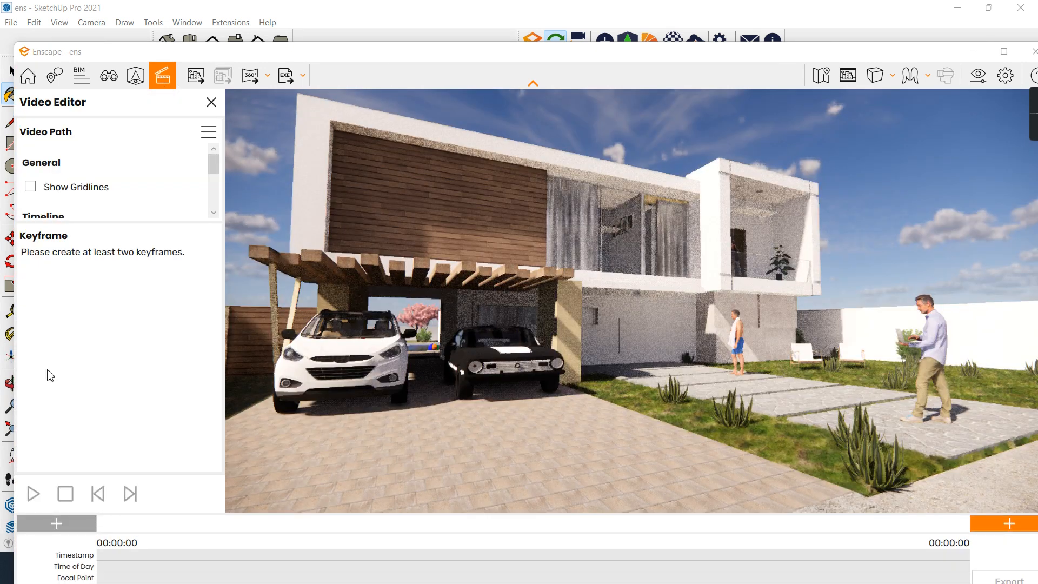
pyautogui.moveTo(356, 448); pyautogui.dragTo(493, 496)
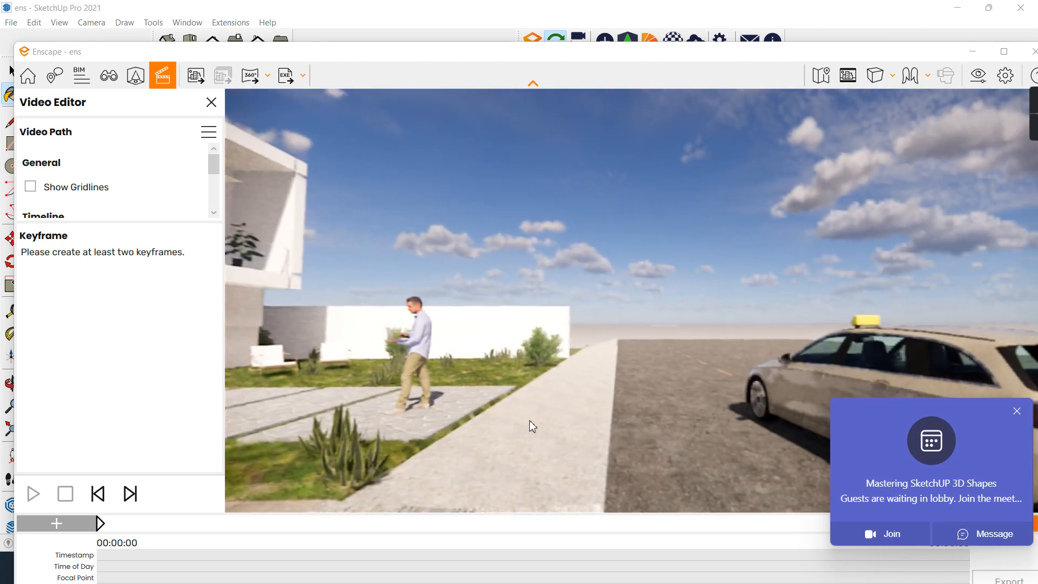
pyautogui.click(1018, 412)
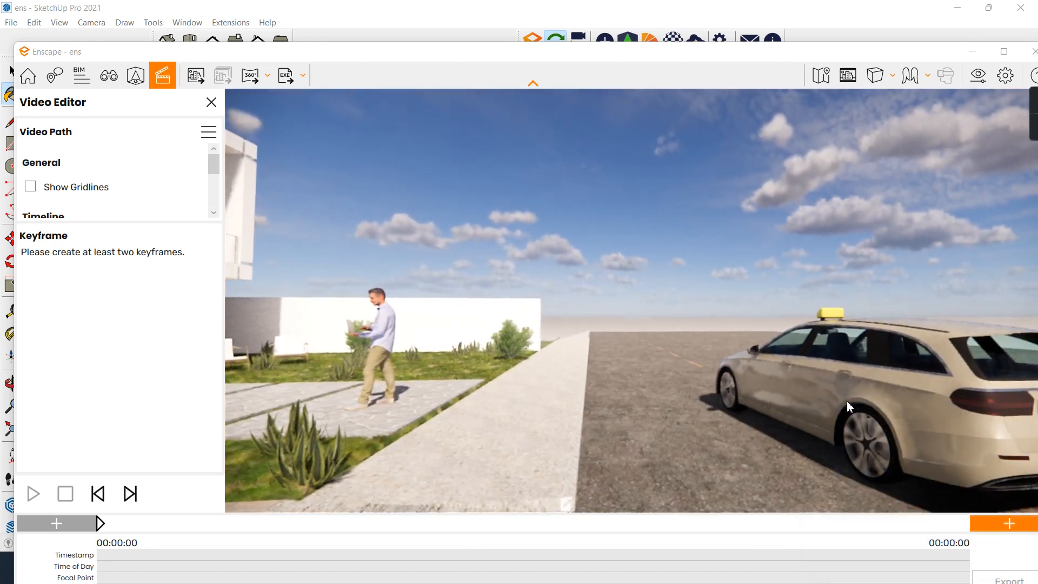
pyautogui.moveTo(476, 373); pyautogui.dragTo(229, 459, button='right')
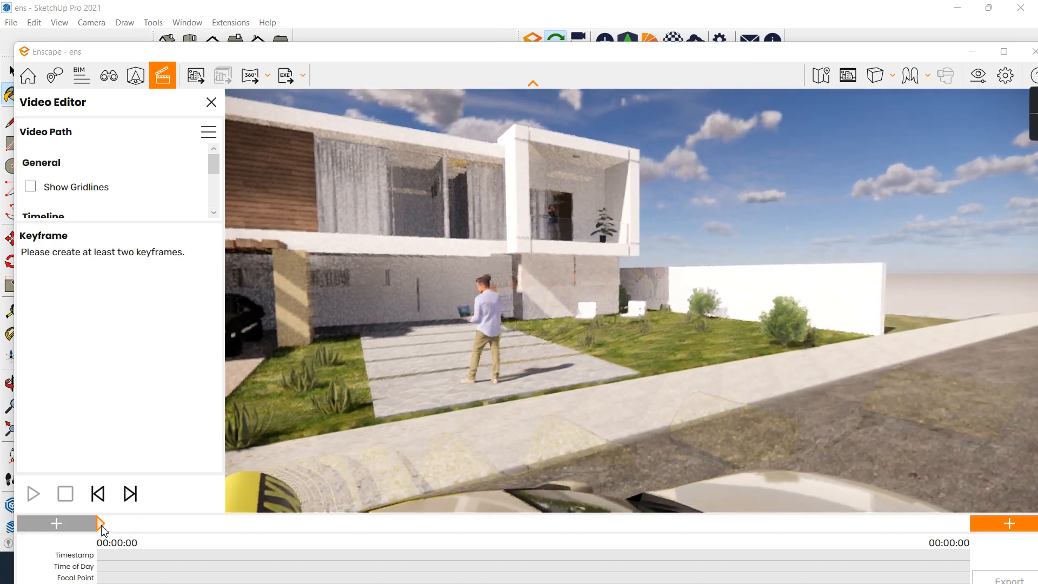
pyautogui.click(91, 523)
pyautogui.moveTo(519, 325); pyautogui.dragTo(287, 389)
pyautogui.press('Escape')
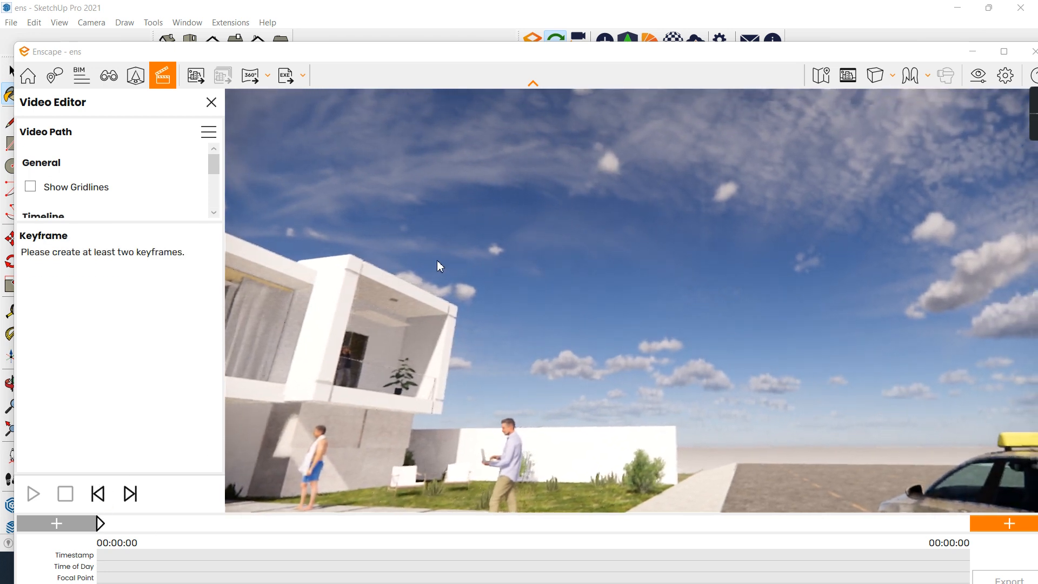
pyautogui.click(102, 525)
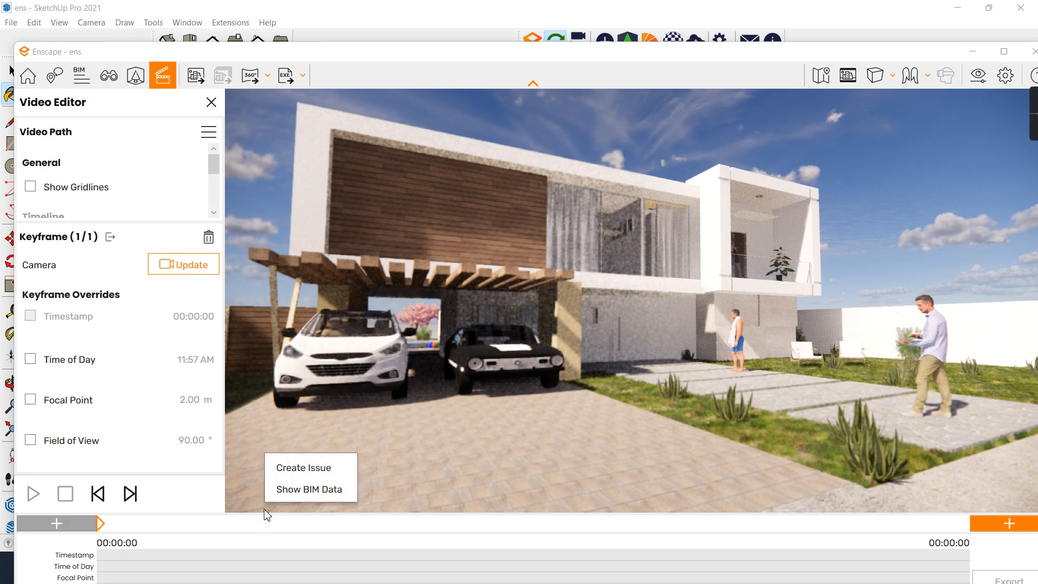
# Shift the camera sideways along the front to view the slab path and both men, and add this view as the end keyframe.
pyautogui.press('d')
pyautogui.press('d')
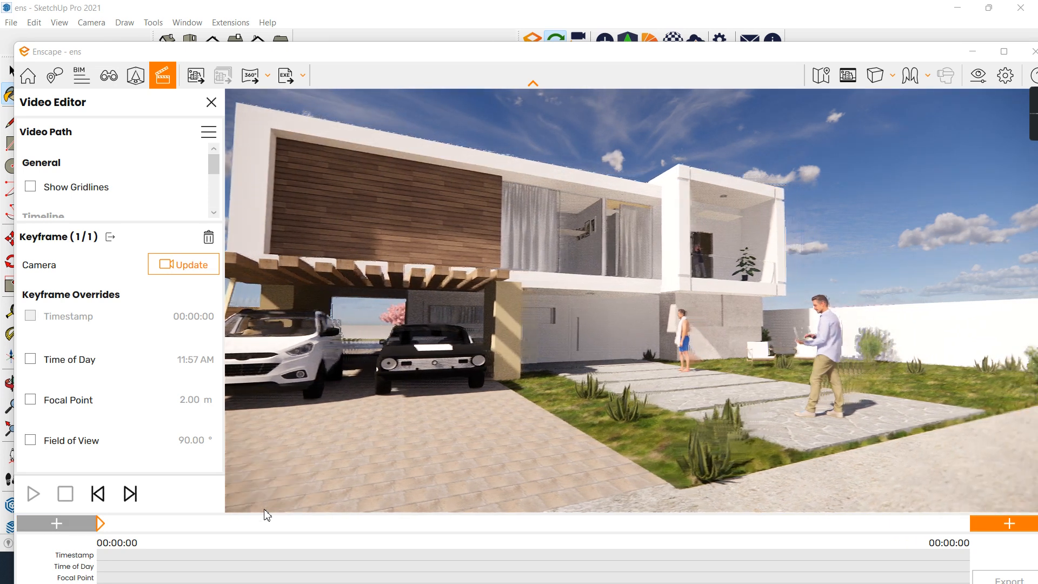
pyautogui.press('d')
pyautogui.press('d')
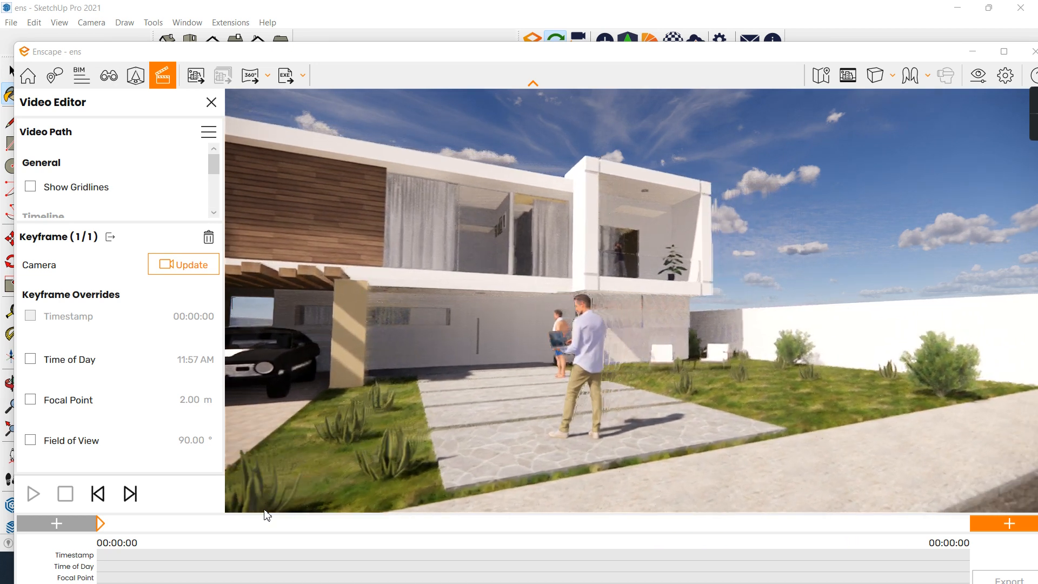
pyautogui.press('d')
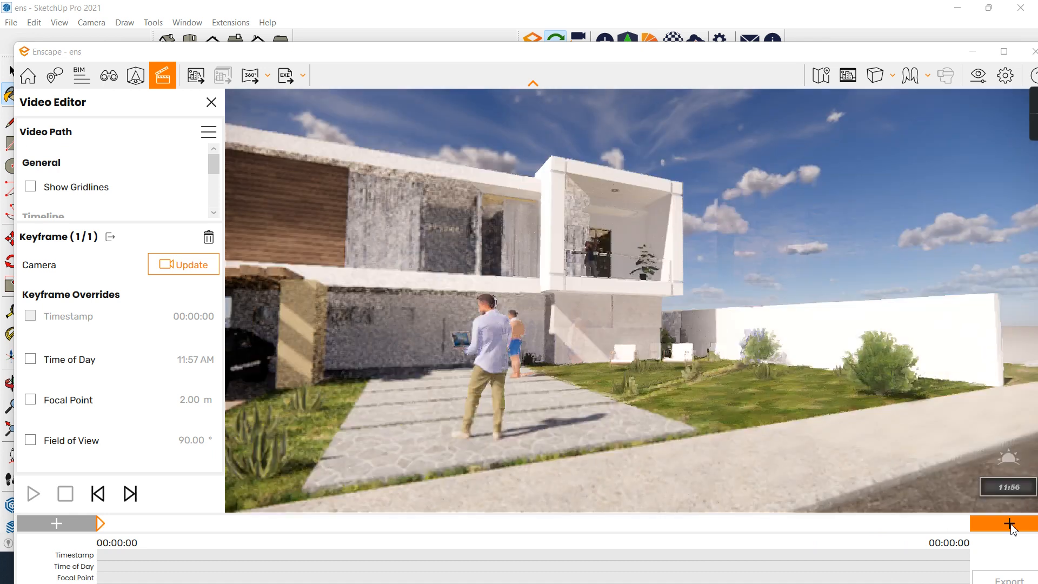
pyautogui.click(1010, 524)
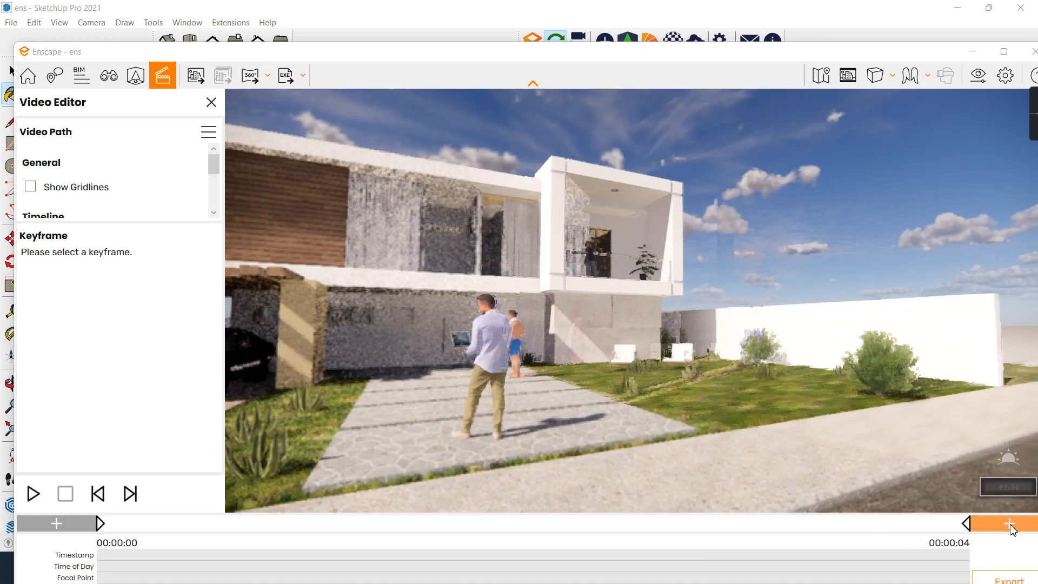
pyautogui.click(966, 525)
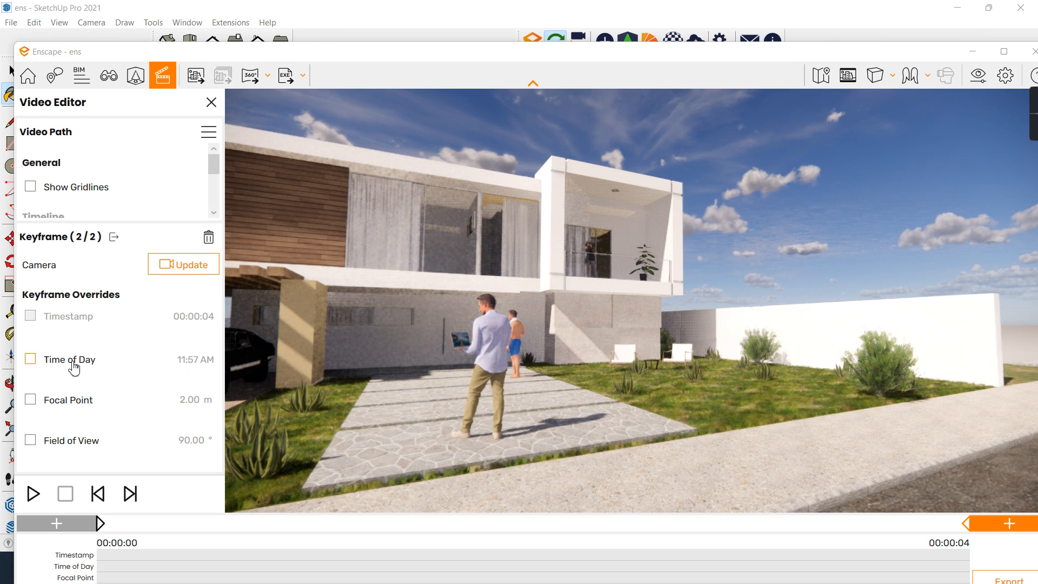
# From the first keyframe, travel to a straight-on front view of the house and lawn and insert it as a middle keyframe.
pyautogui.click(101, 524)
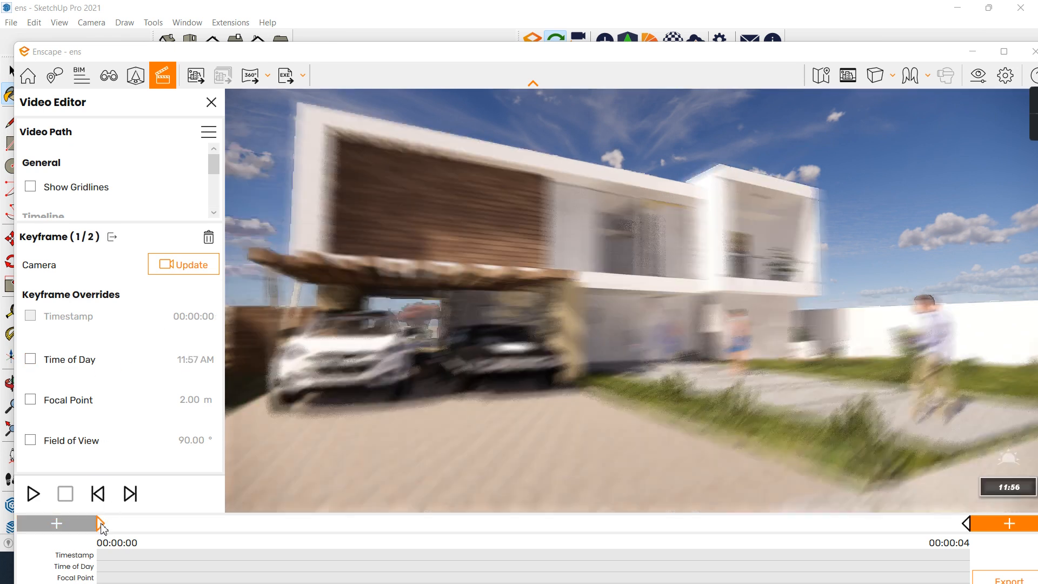
pyautogui.moveTo(501, 528)
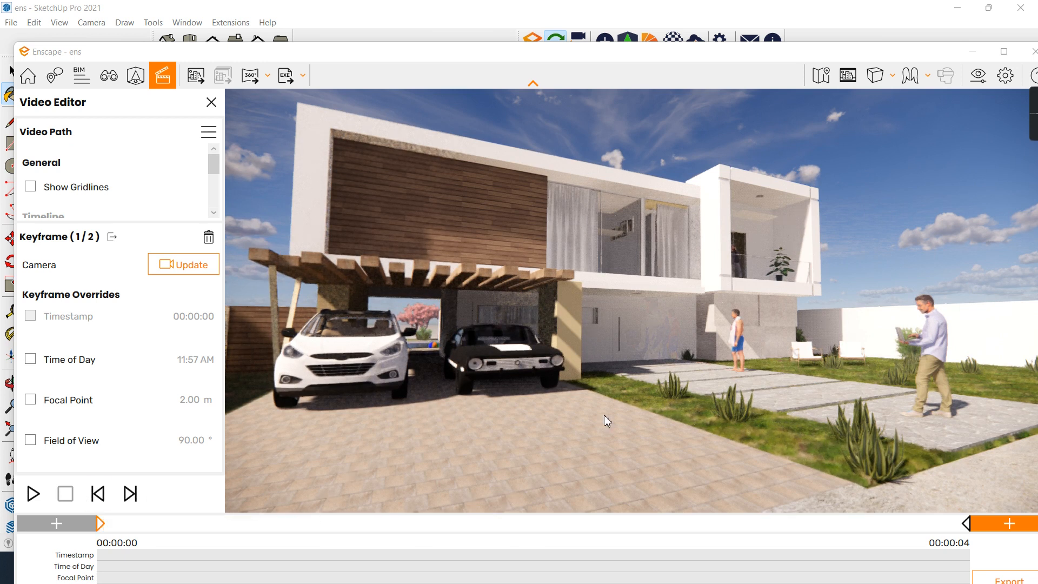
pyautogui.moveTo(604, 415); pyautogui.dragTo(502, 405, button='middle')
pyautogui.press('d')
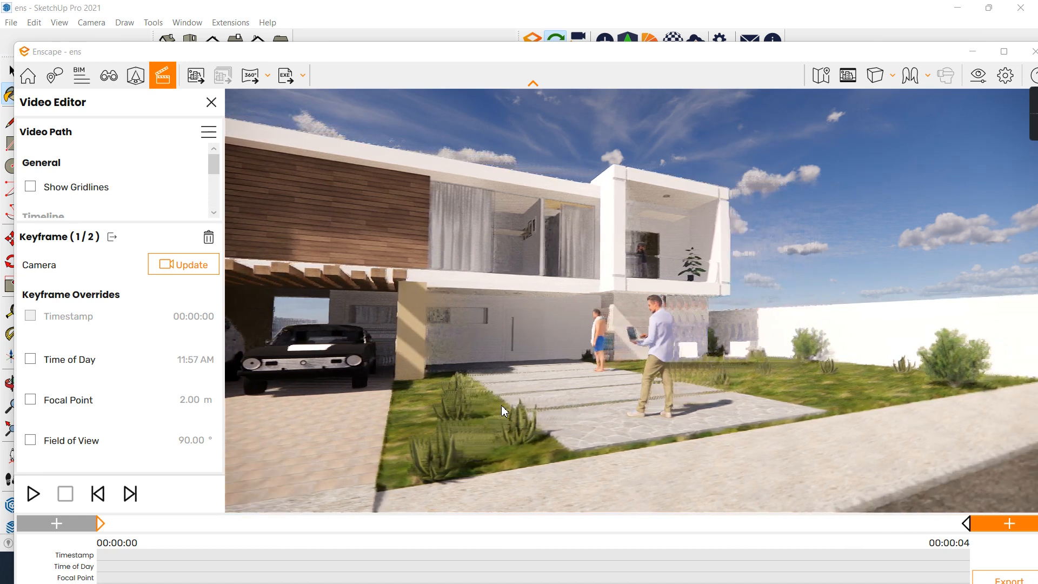
pyautogui.press('d')
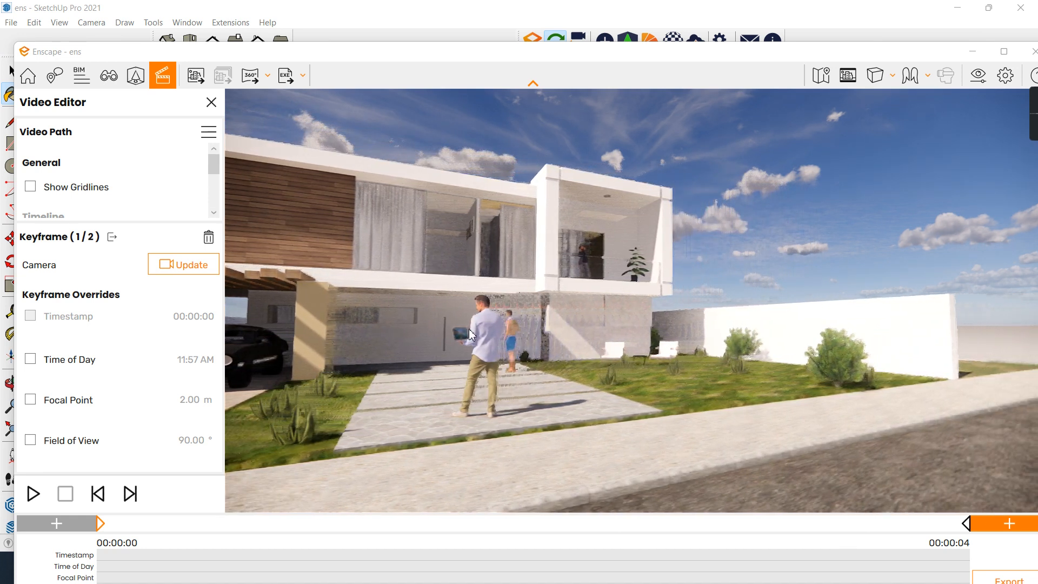
pyautogui.press('d')
pyautogui.moveTo(502, 349); pyautogui.dragTo(460, 344)
pyautogui.press('a')
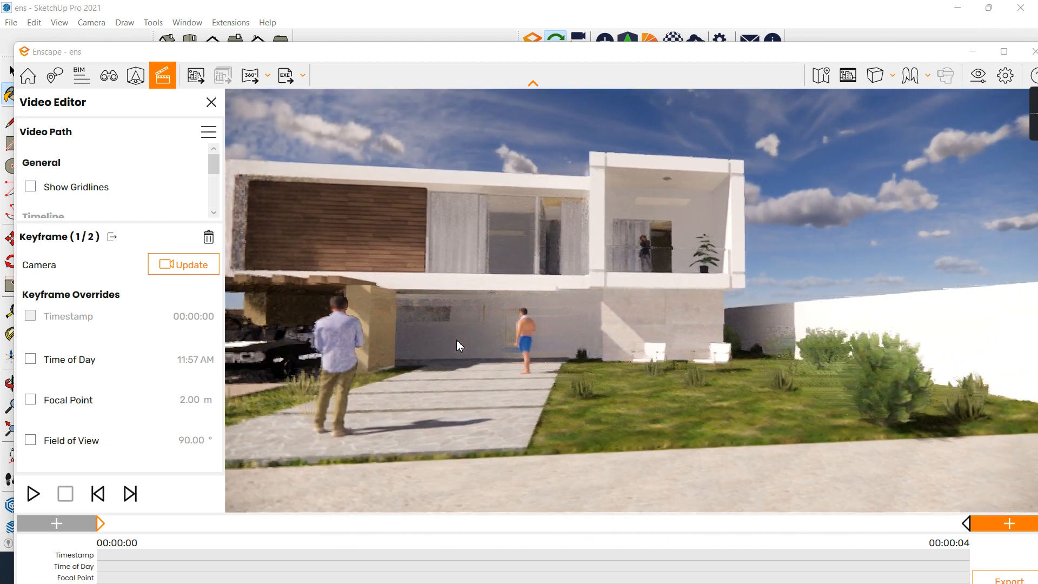
pyautogui.press('w')
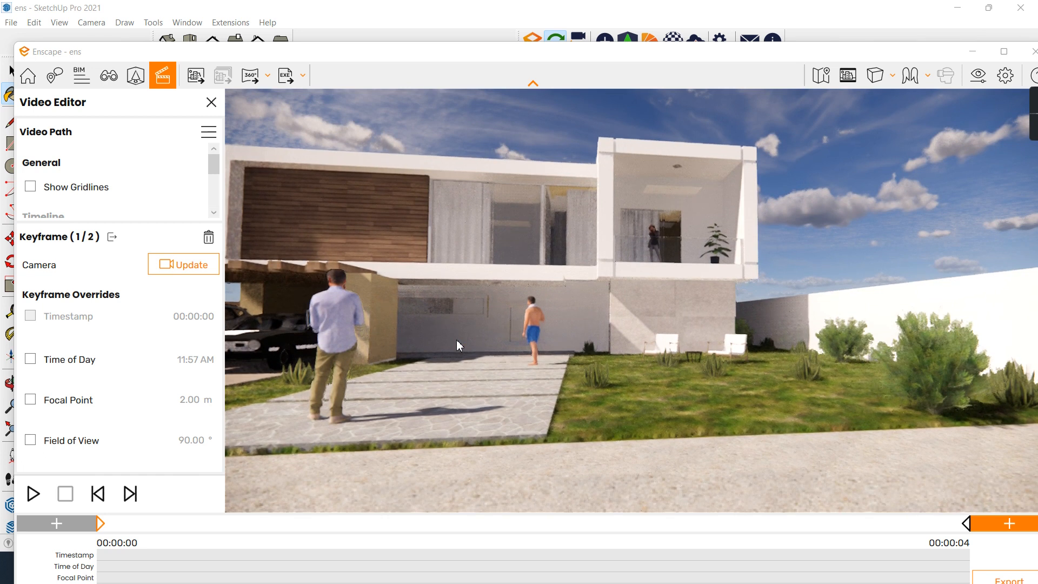
pyautogui.press('w')
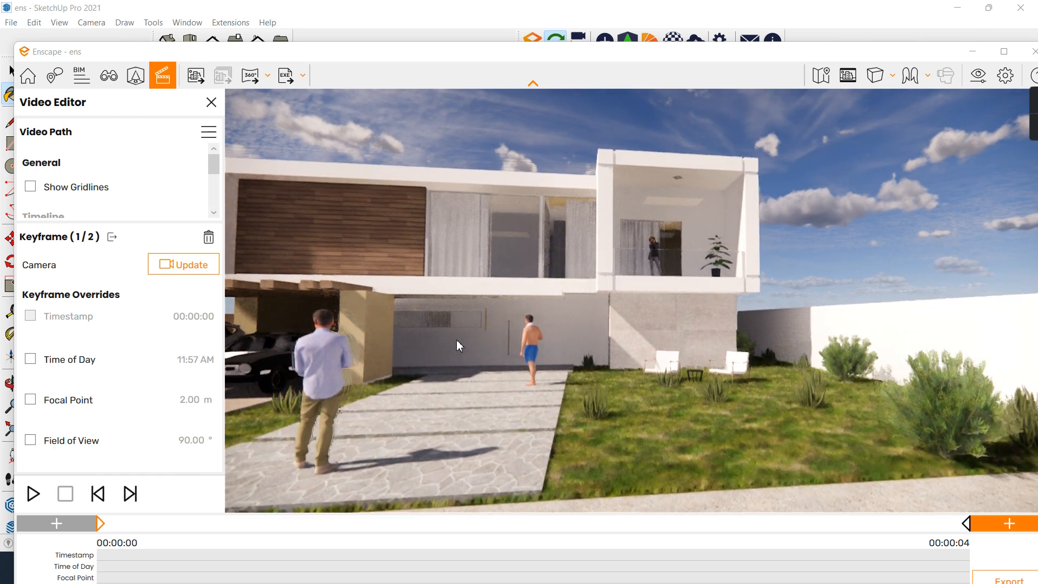
pyautogui.press('a')
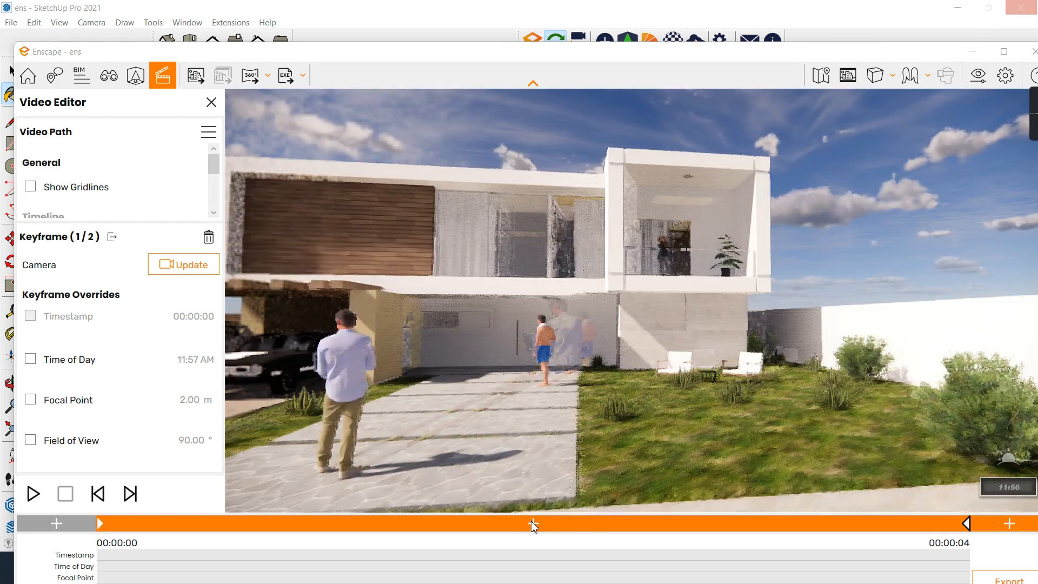
pyautogui.click(531, 523)
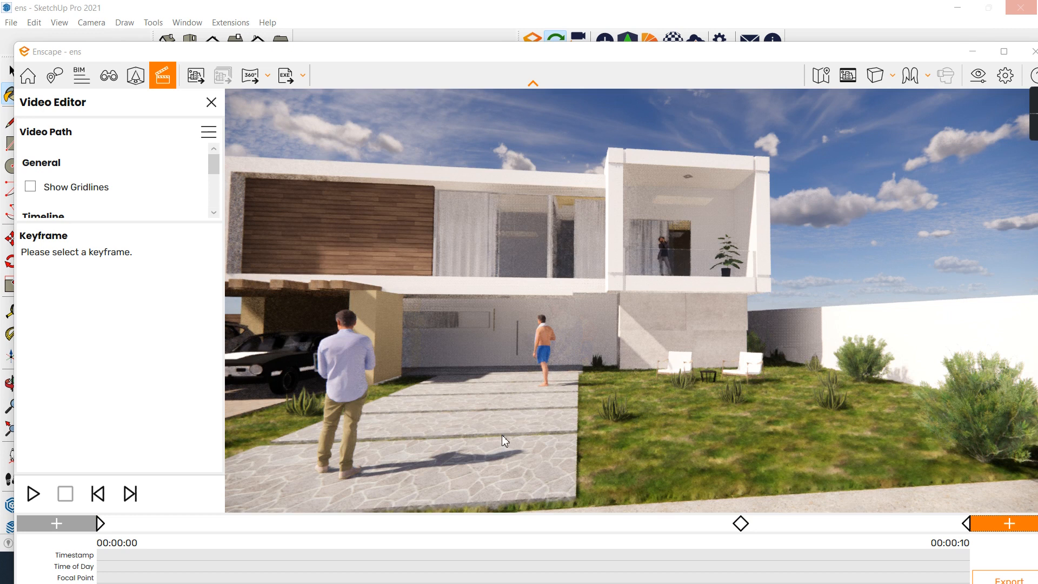
# Play a preview of the camera path and examine its movement settings and first keyframe.
pyautogui.click(31, 488)
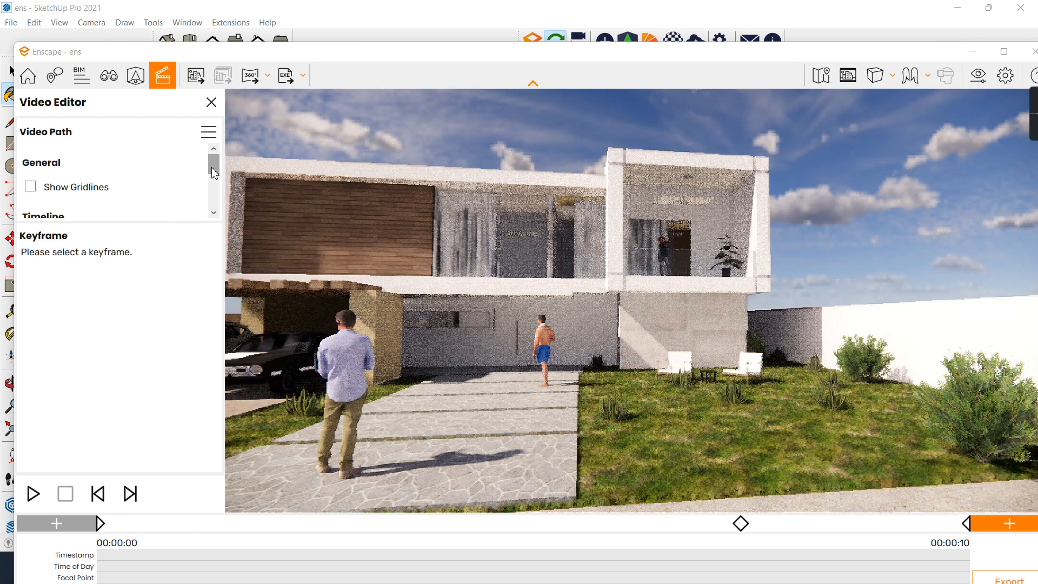
pyautogui.moveTo(214, 172); pyautogui.dragTo(214, 204)
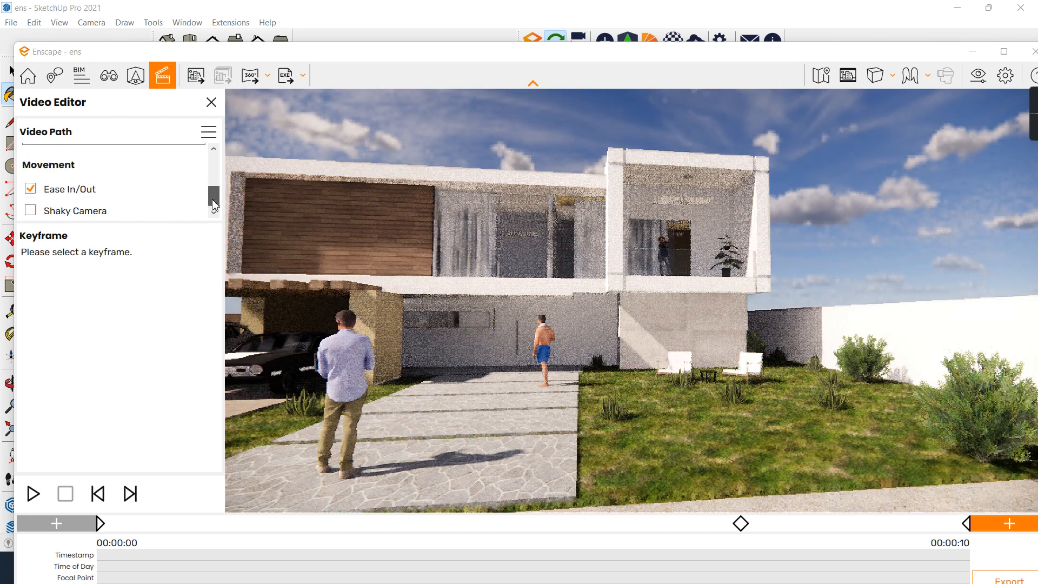
pyautogui.click(100, 523)
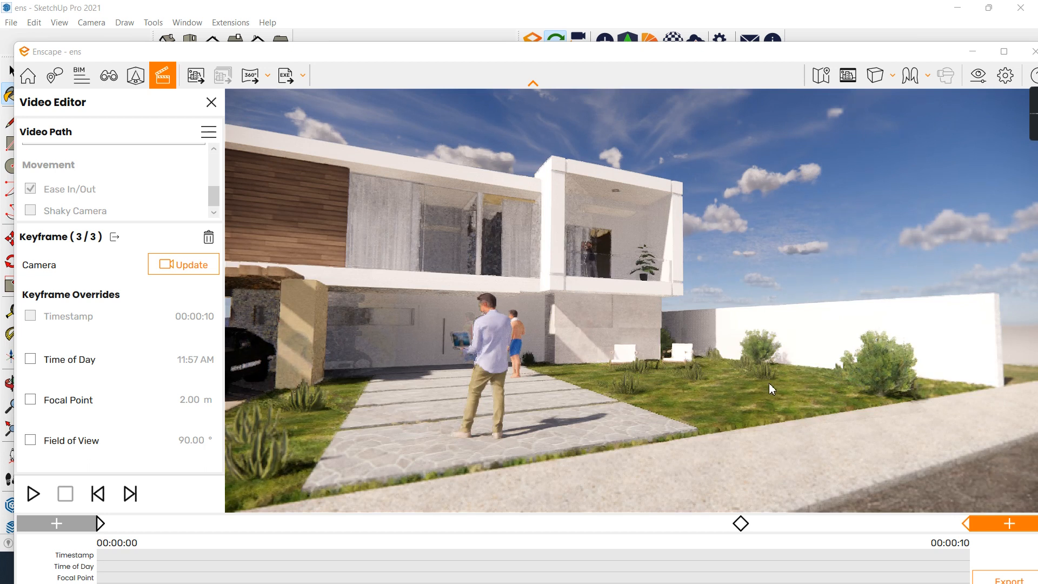
# Update the last keyframe's camera to an angled street view across the garden bushes toward the carport and balcony.
pyautogui.moveTo(744, 392)
pyautogui.mouseDown(button='right')
pyautogui.moveTo(628, 392)
pyautogui.moveTo(738, 390)
pyautogui.mouseUp(button='right')
pyautogui.press('q')
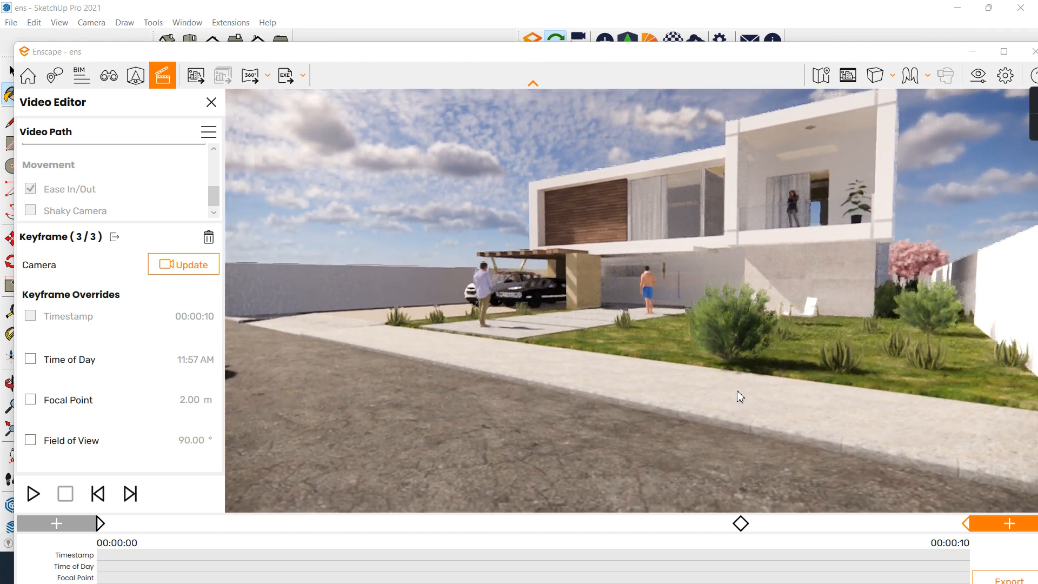
pyautogui.press('e')
pyautogui.press('w')
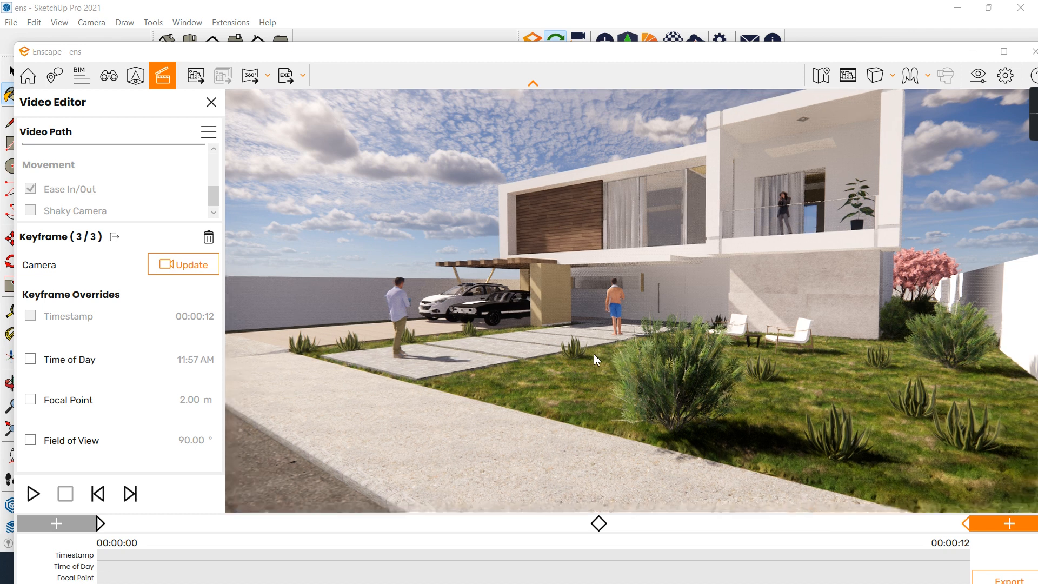
# Fly forward to just behind the man in blue shorts, add this view as the closing keyframe, and check the last two keyframes.
pyautogui.press('w')
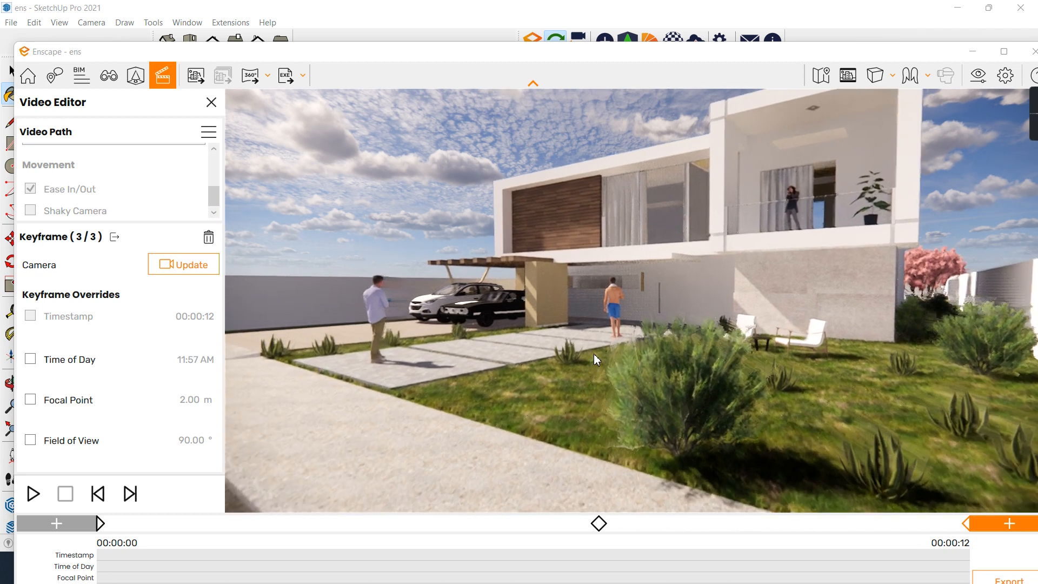
pyautogui.press('w')
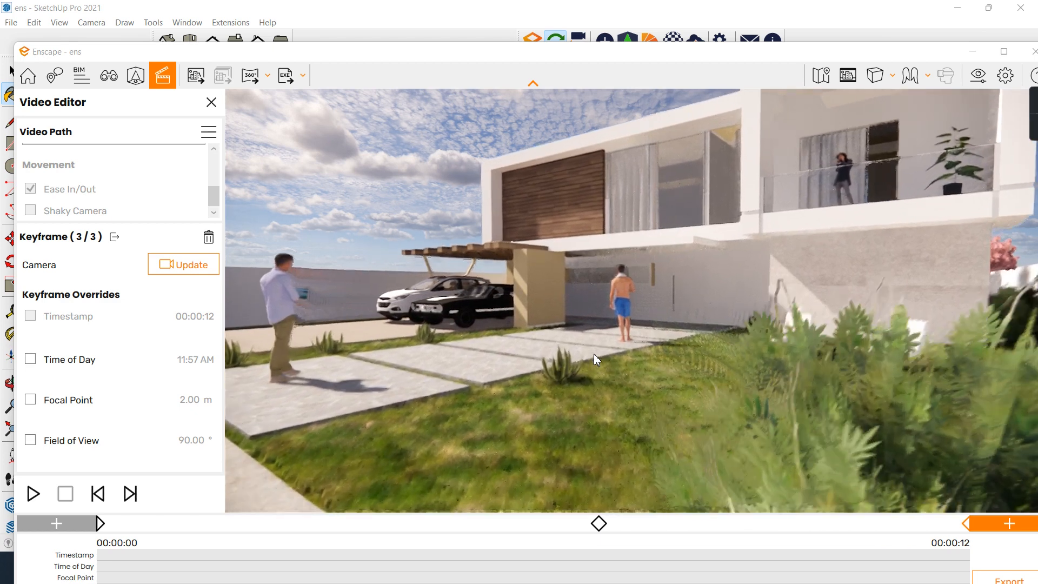
pyautogui.press('w')
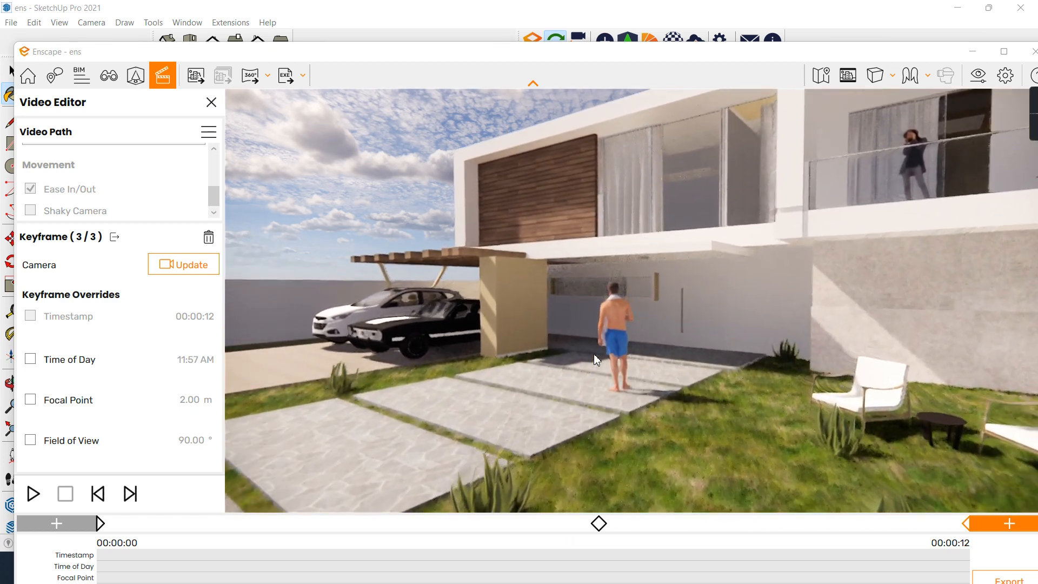
pyautogui.press('w')
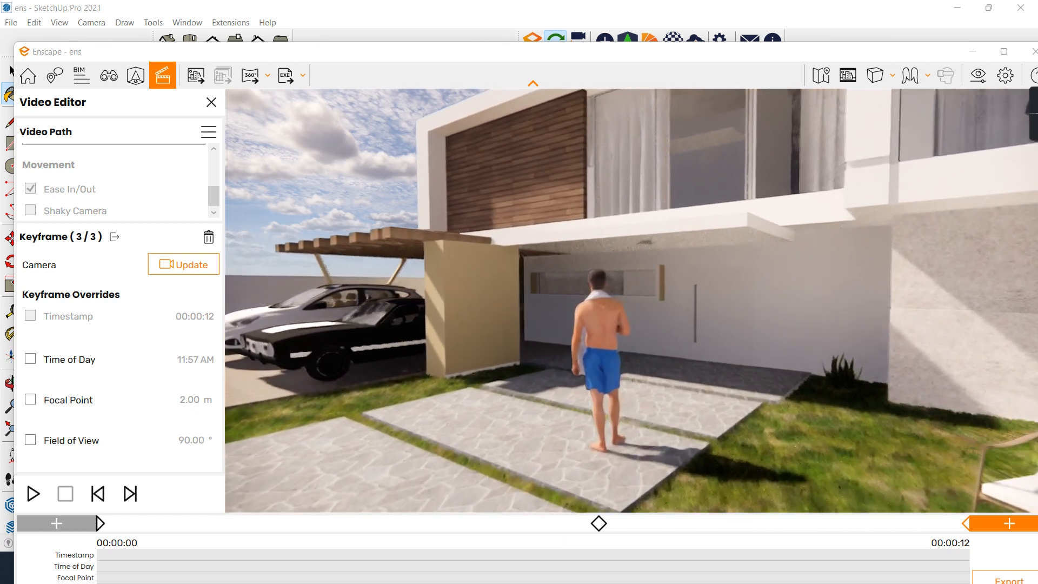
pyautogui.click(1008, 527)
pyautogui.click(644, 524)
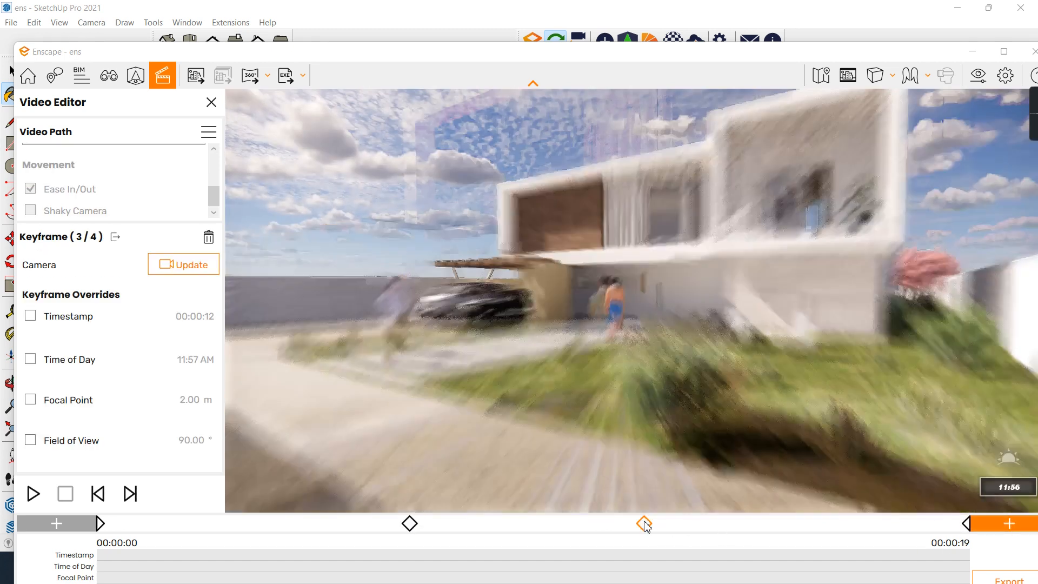
pyautogui.click(967, 526)
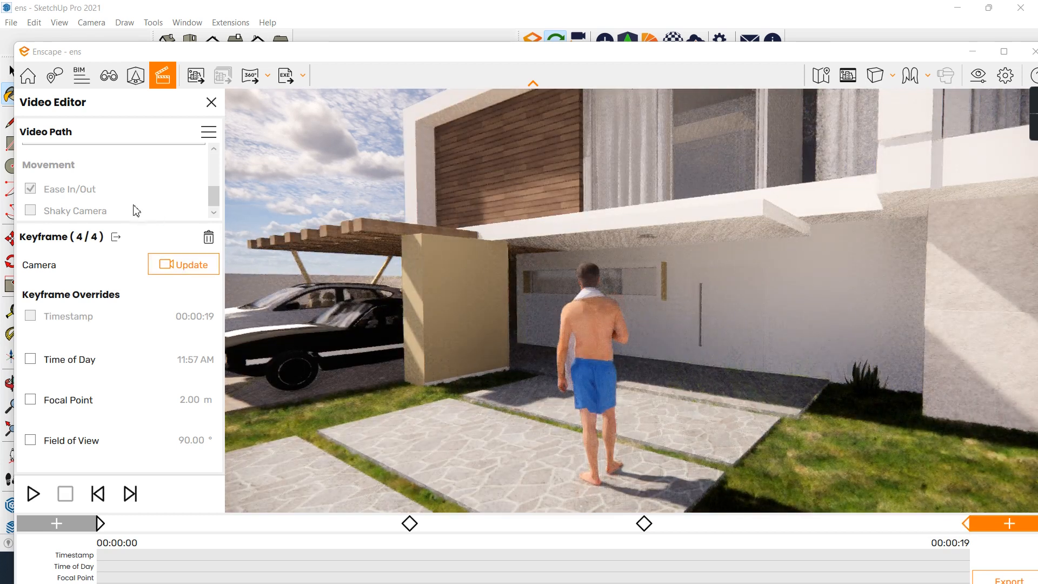
# Examine the video path's general and movement settings and view the second keyframe.
pyautogui.moveTo(214, 201); pyautogui.dragTo(216, 161)
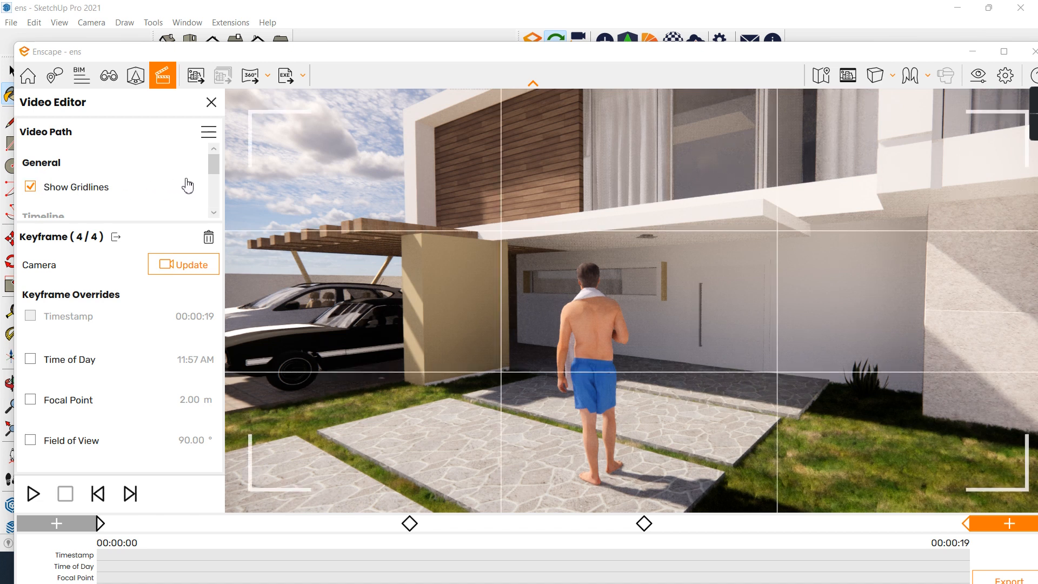
pyautogui.moveTo(211, 173); pyautogui.dragTo(215, 211)
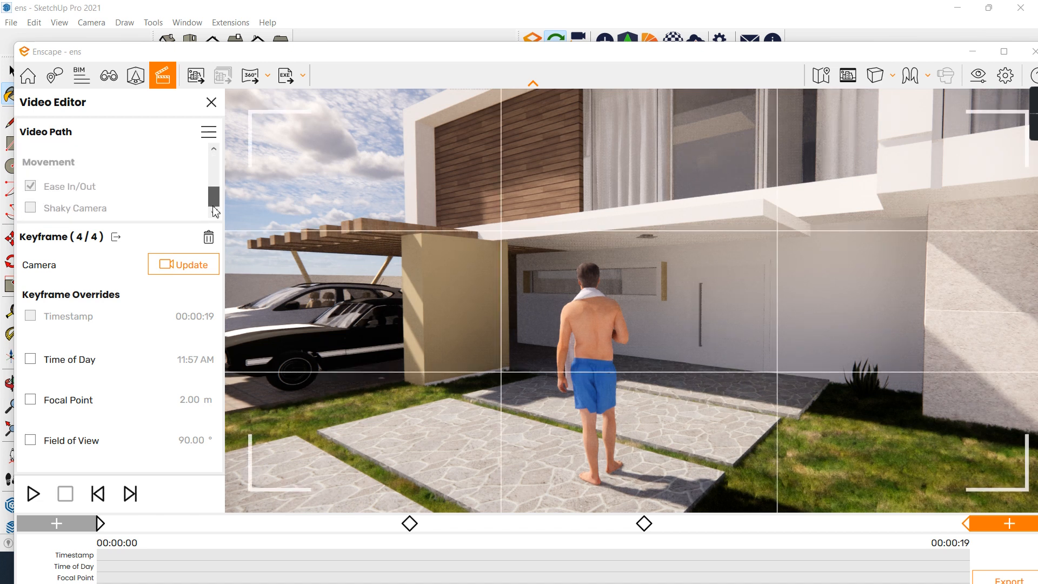
pyautogui.click(409, 524)
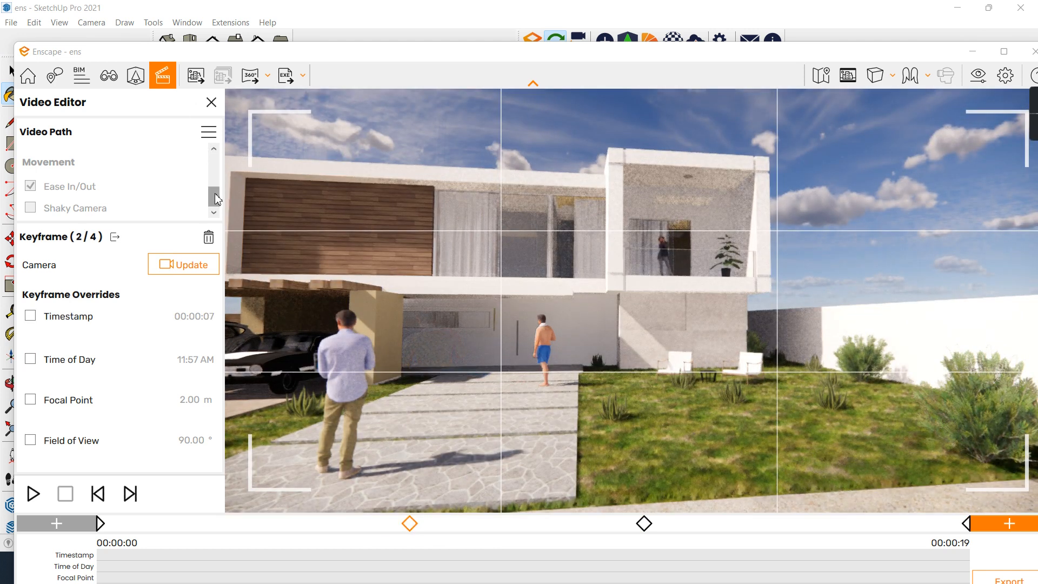
pyautogui.moveTo(217, 200); pyautogui.dragTo(216, 166)
pyautogui.click(209, 133)
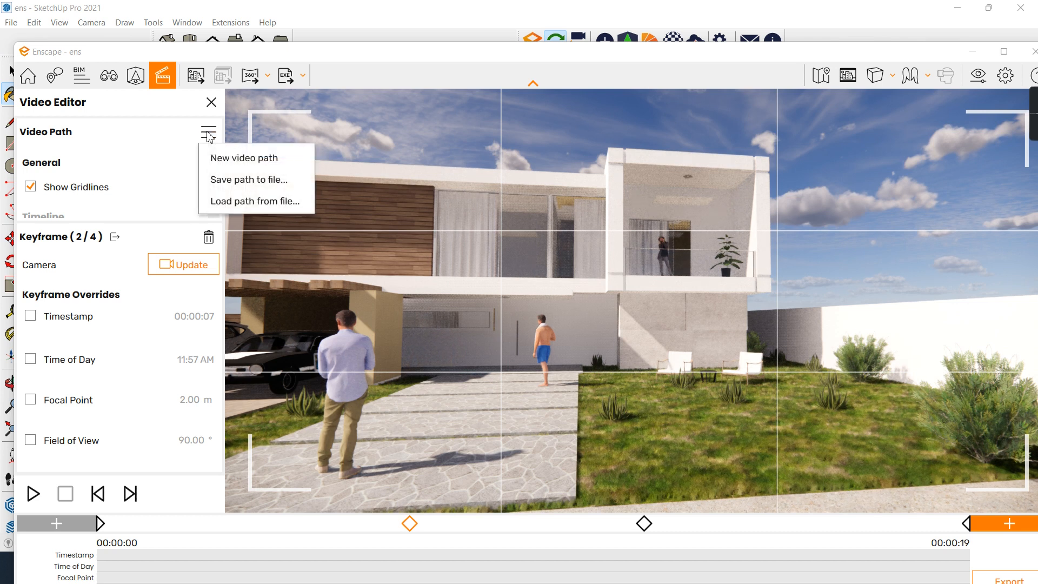
pyautogui.click(231, 163)
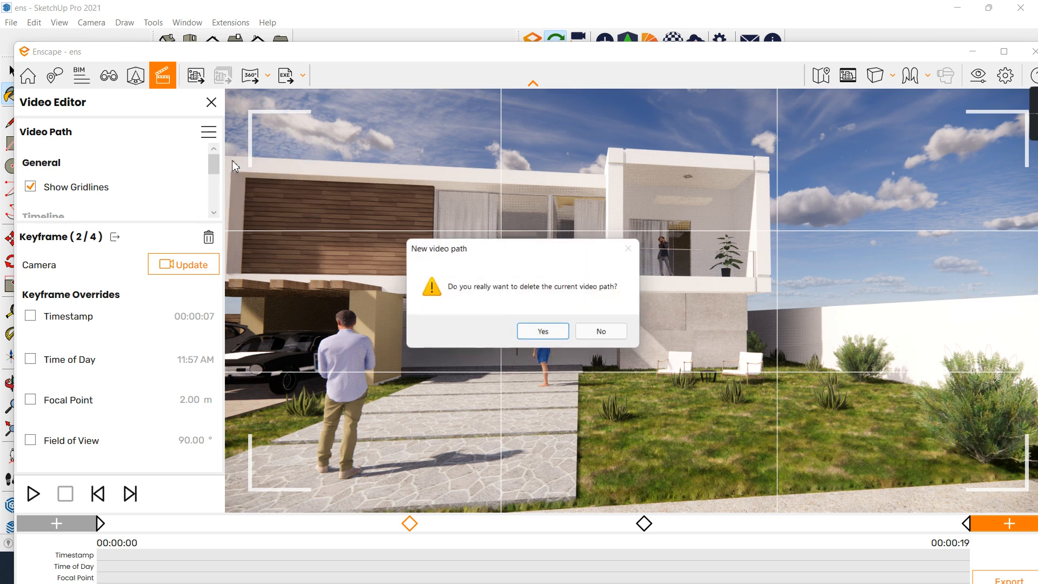
pyautogui.click(604, 333)
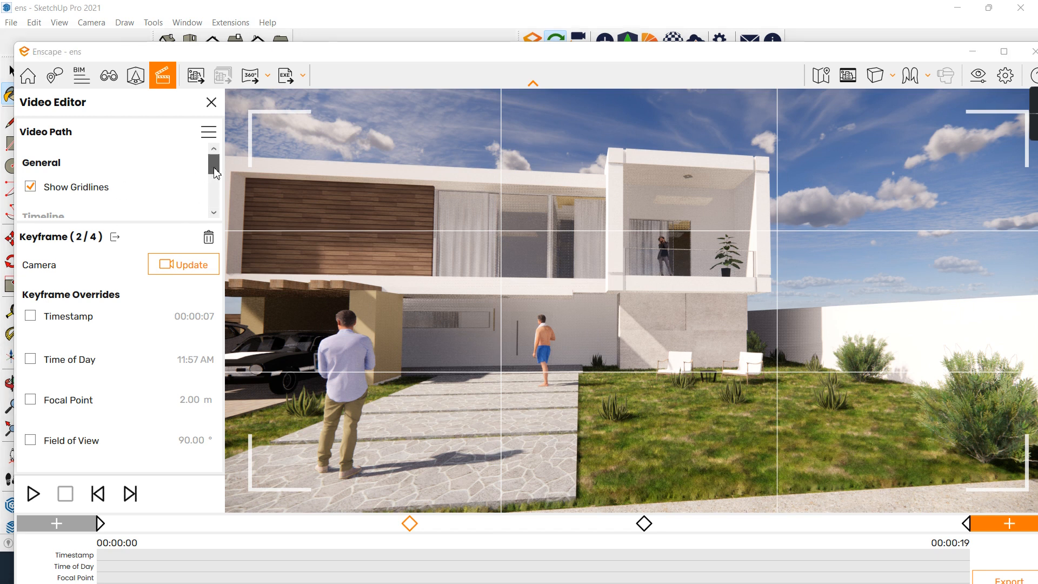
# Enable the Time of Day override on the first keyframe and select the second keyframe.
pyautogui.moveTo(214, 165); pyautogui.dragTo(215, 209)
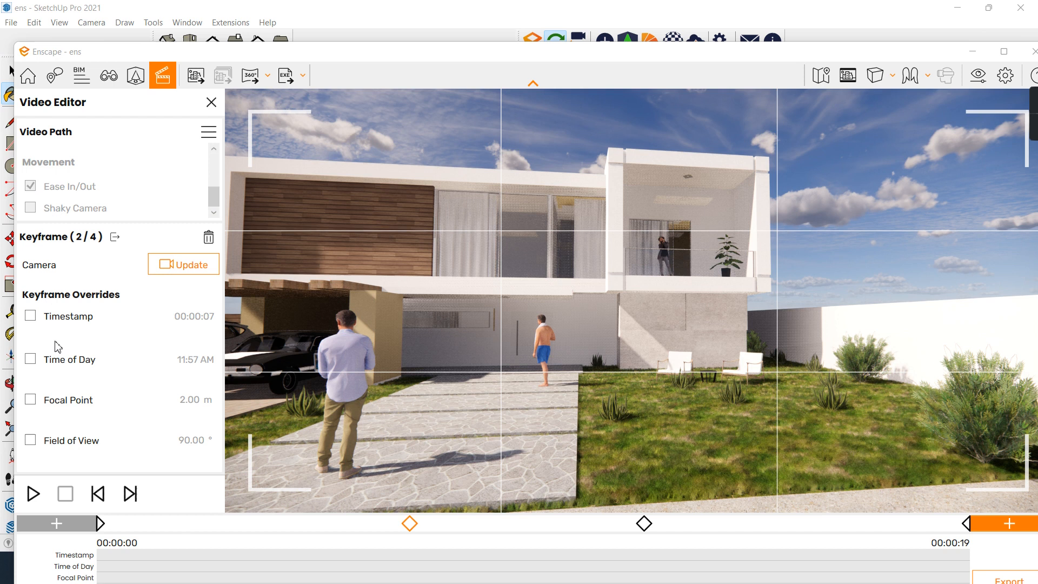
pyautogui.click(101, 525)
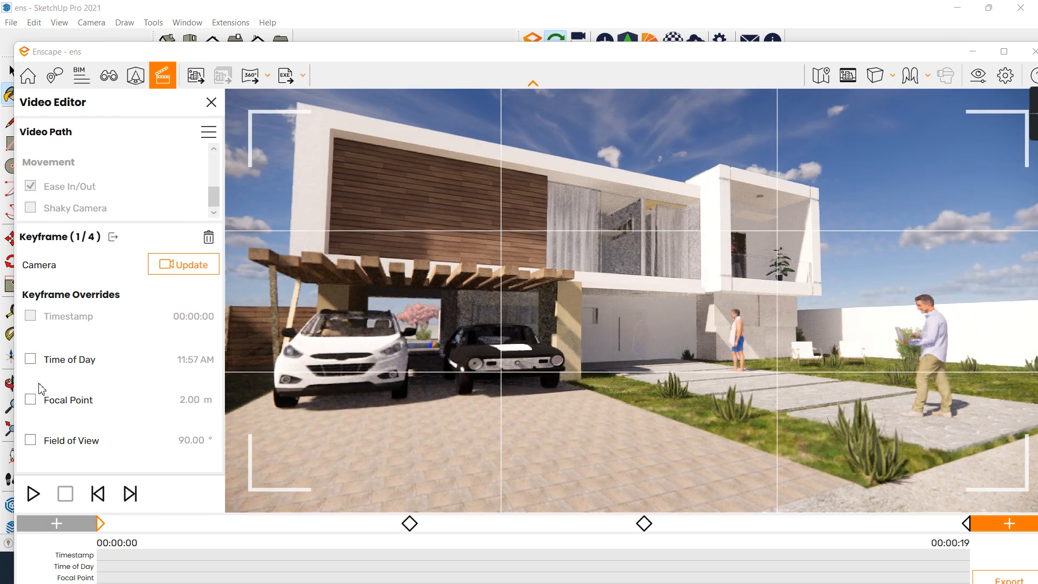
pyautogui.click(33, 366)
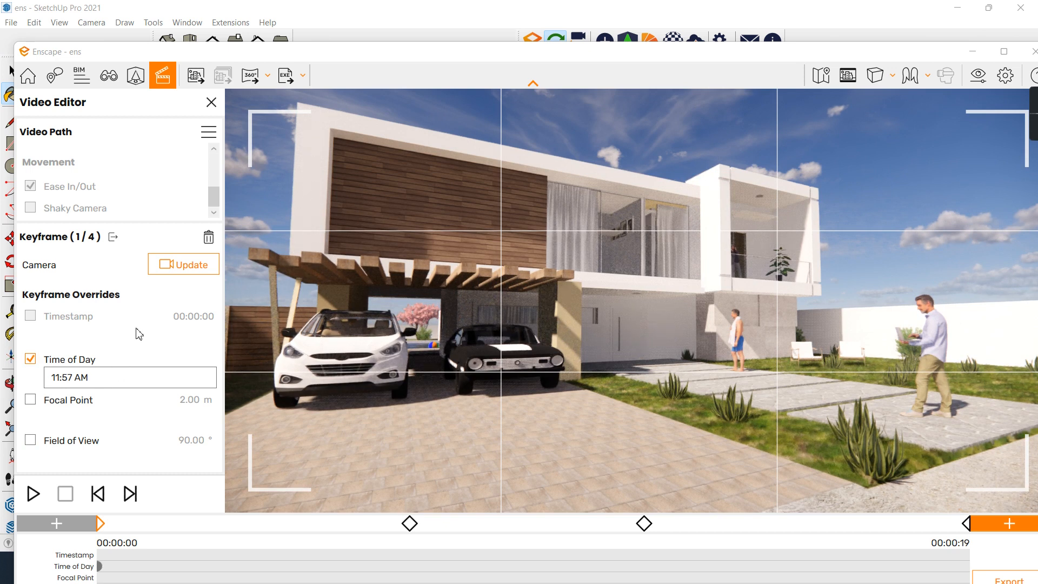
pyautogui.click(410, 524)
pyautogui.click(41, 320)
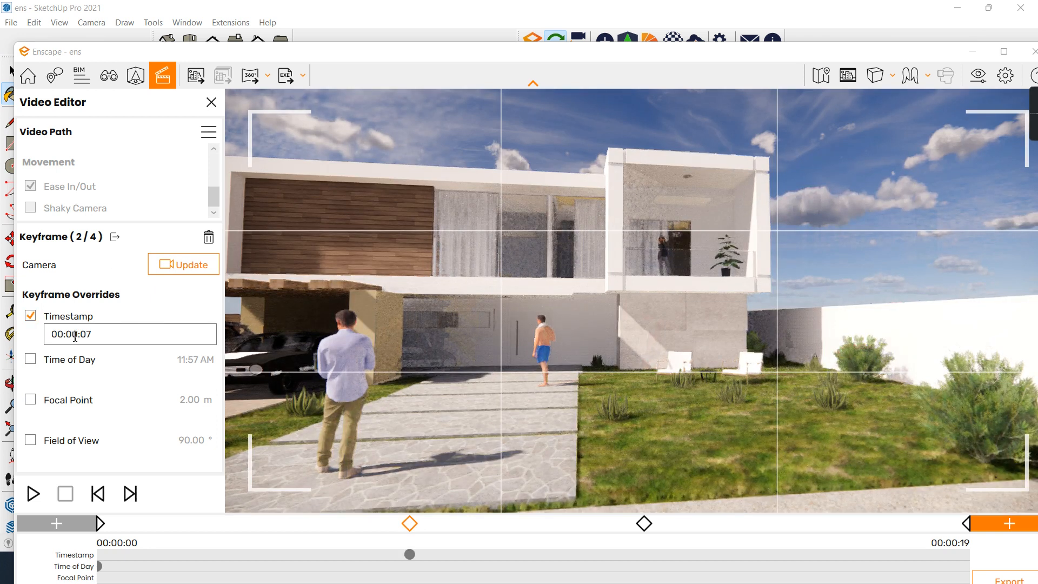
pyautogui.click(50, 339)
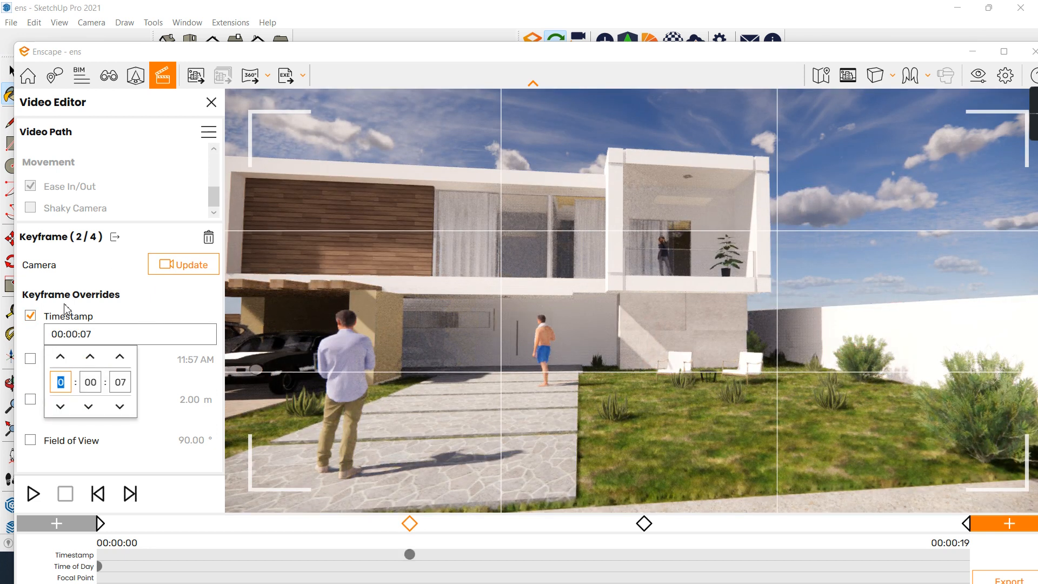
pyautogui.click(100, 315)
pyautogui.click(32, 319)
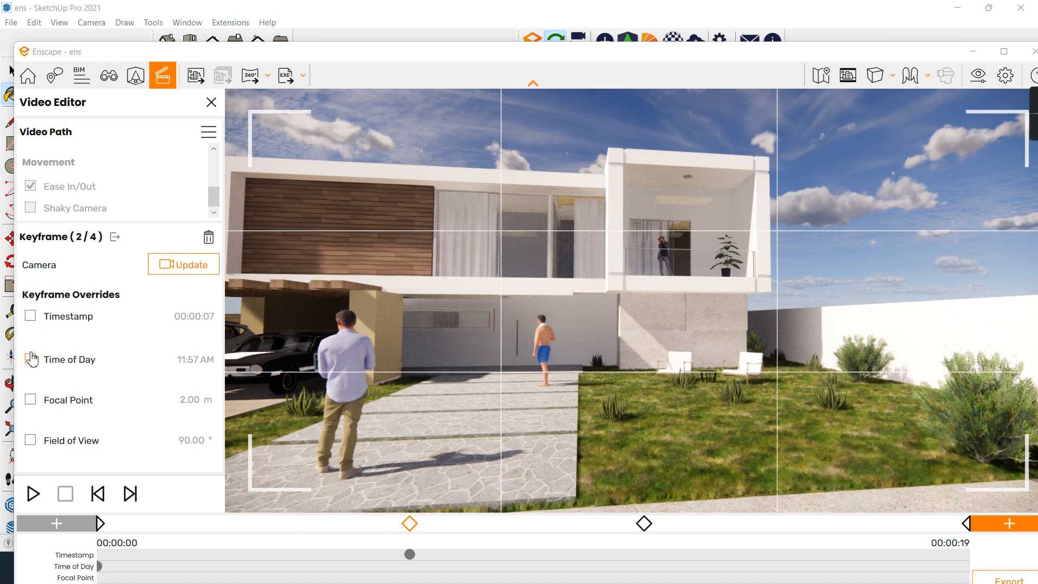
# Override the second keyframe's time of day with 12:58 PM, update its camera, and compare it with the first keyframe.
pyautogui.click(30, 359)
pyautogui.click(110, 381)
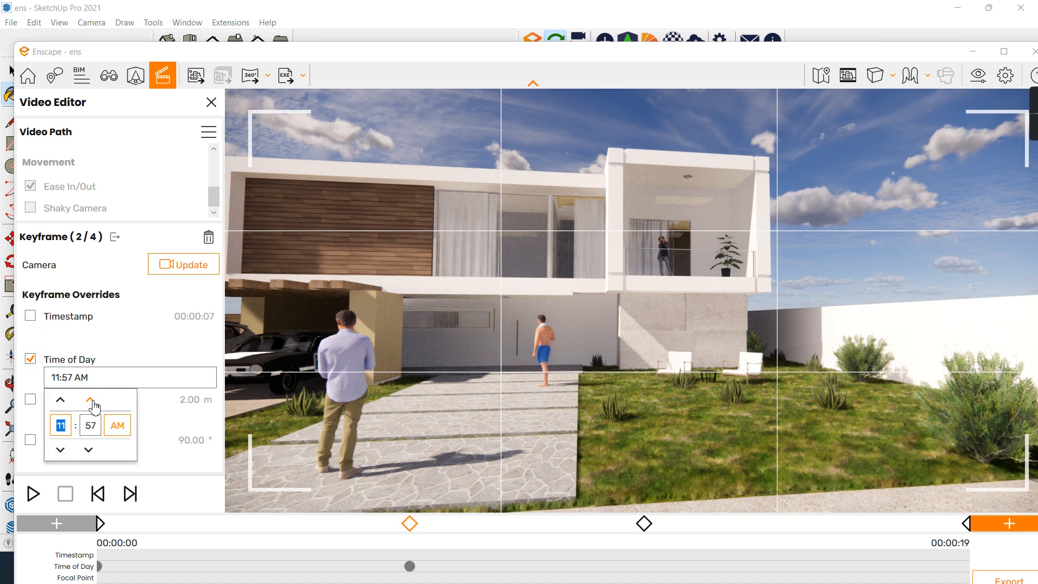
pyautogui.click(90, 401)
pyautogui.click(61, 401)
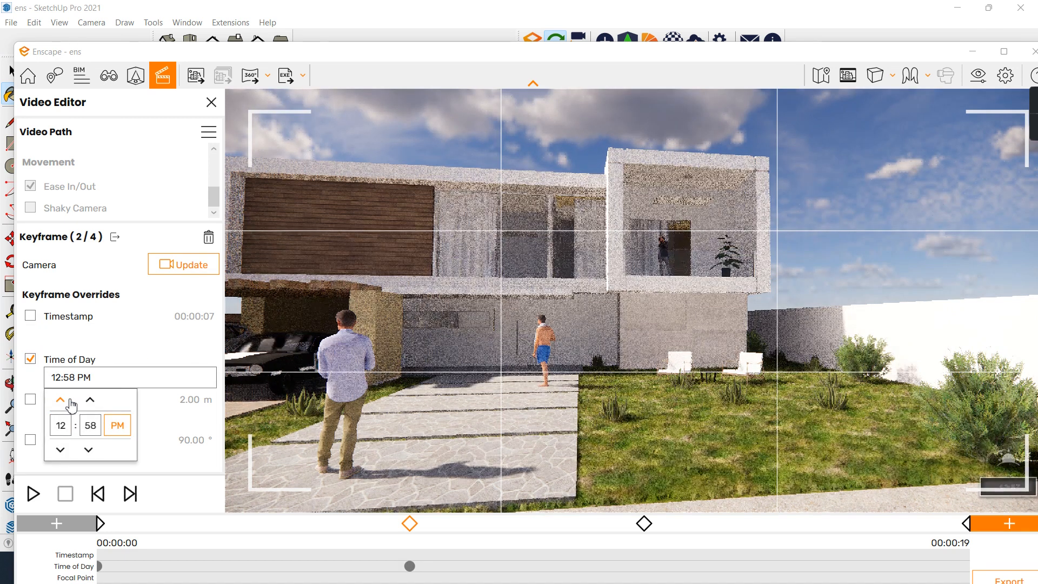
pyautogui.click(185, 273)
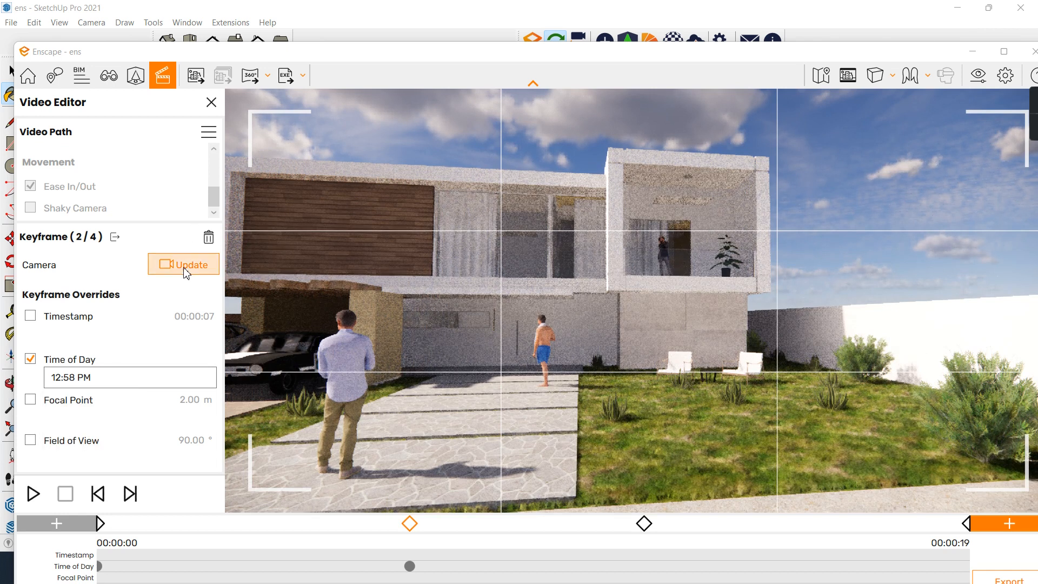
pyautogui.click(100, 523)
pyautogui.click(409, 524)
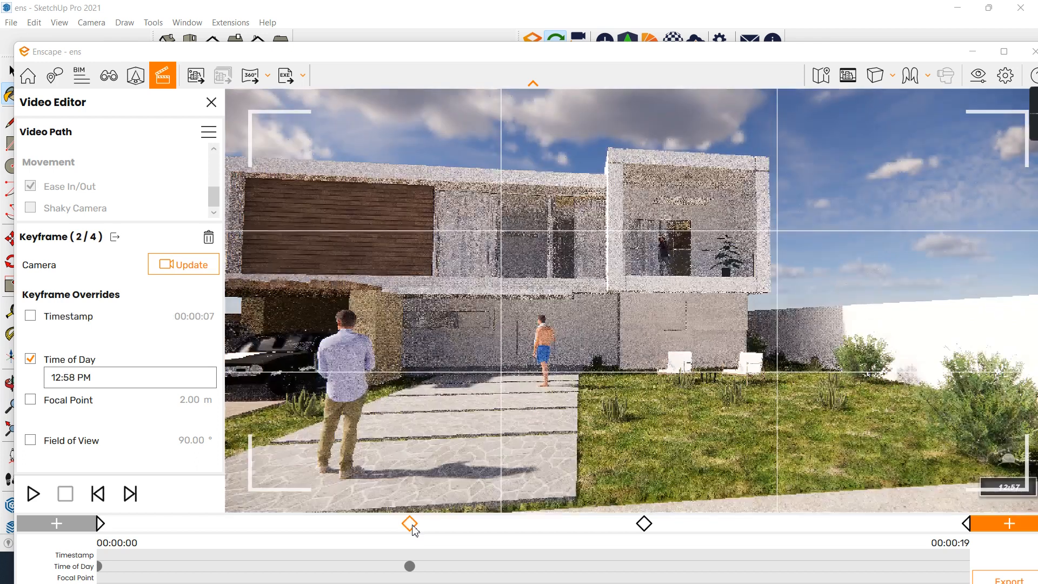
# Override the third keyframe's time of day with 2:58 PM and update its camera.
pyautogui.click(644, 524)
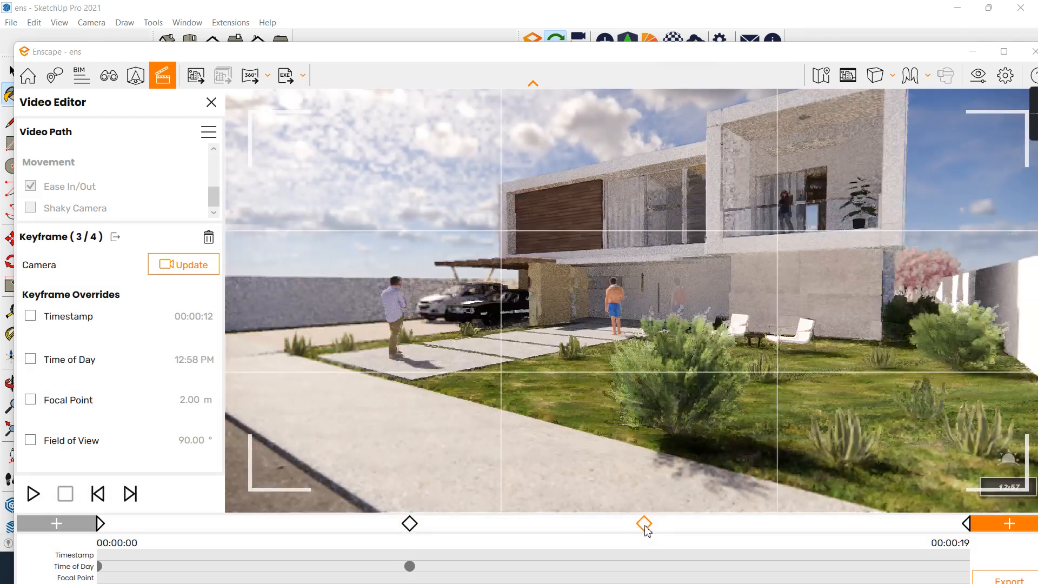
pyautogui.click(52, 366)
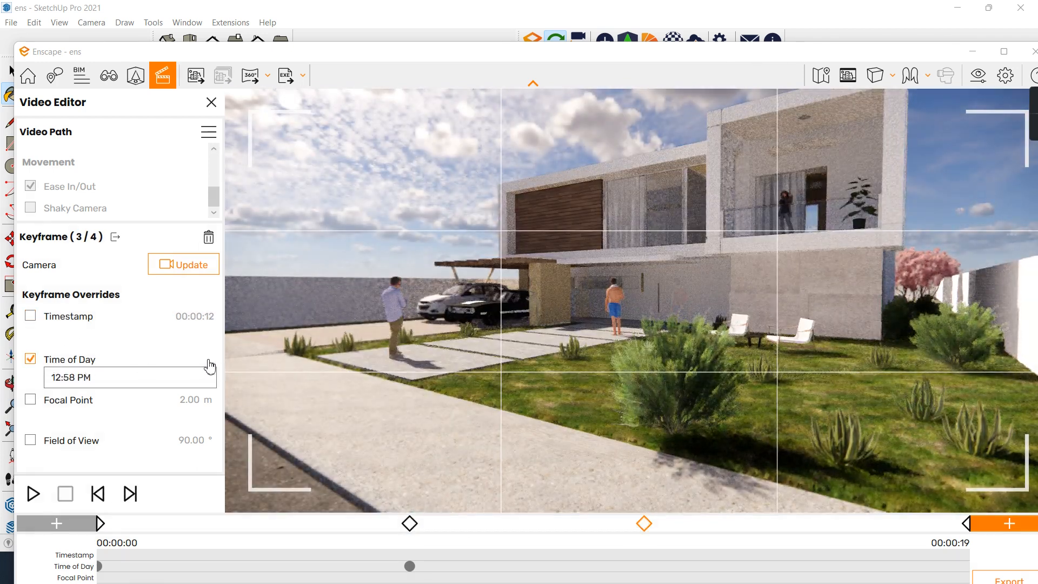
pyautogui.click(109, 377)
pyautogui.click(62, 403)
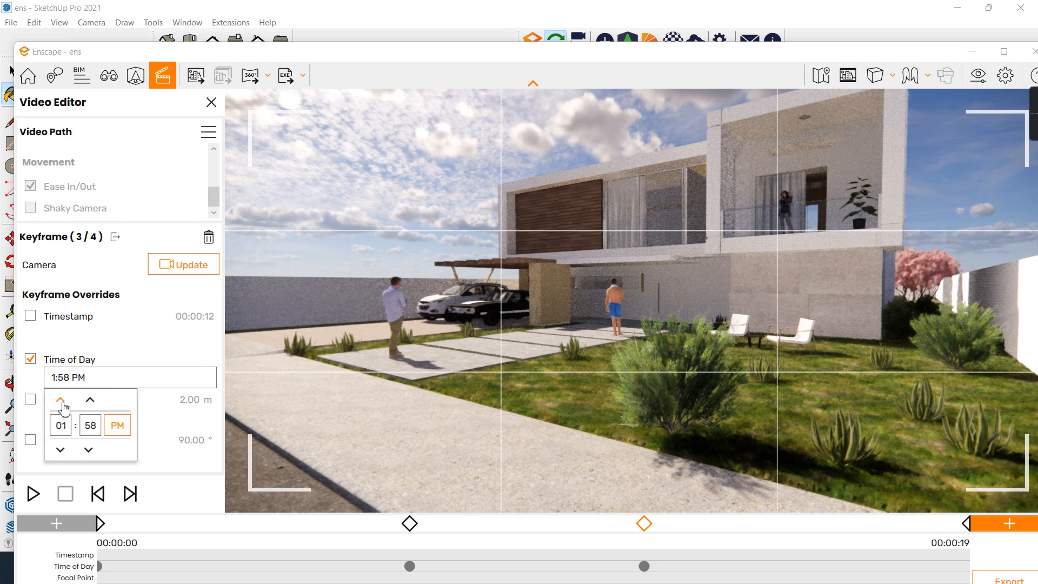
pyautogui.click(61, 403)
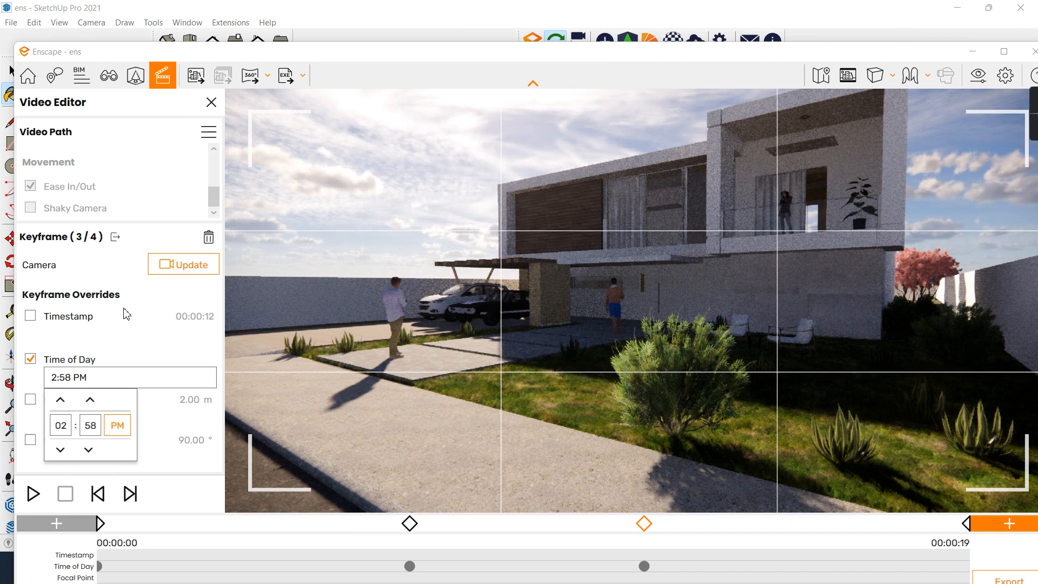
pyautogui.click(187, 269)
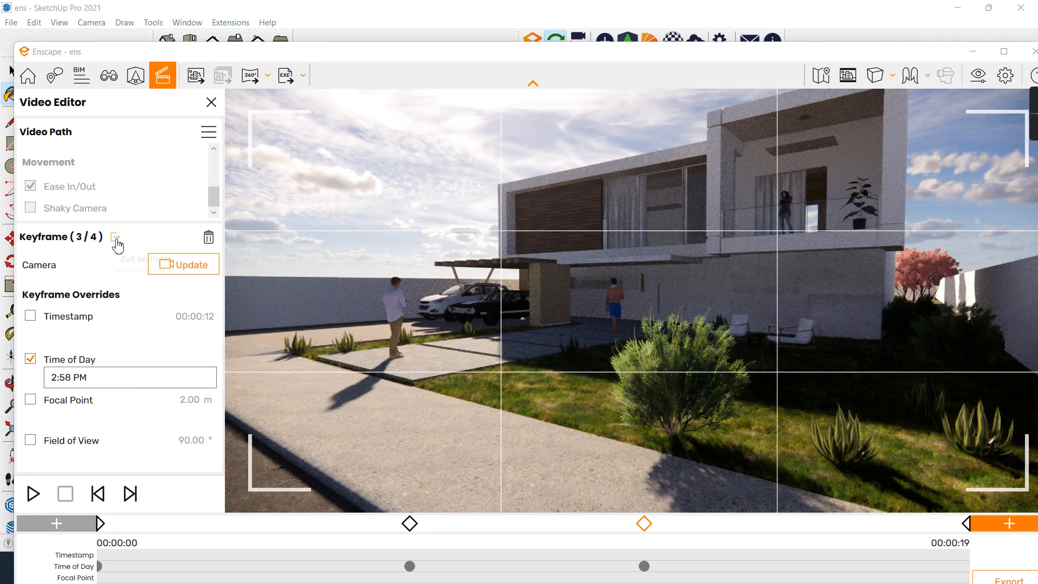
pyautogui.click(176, 270)
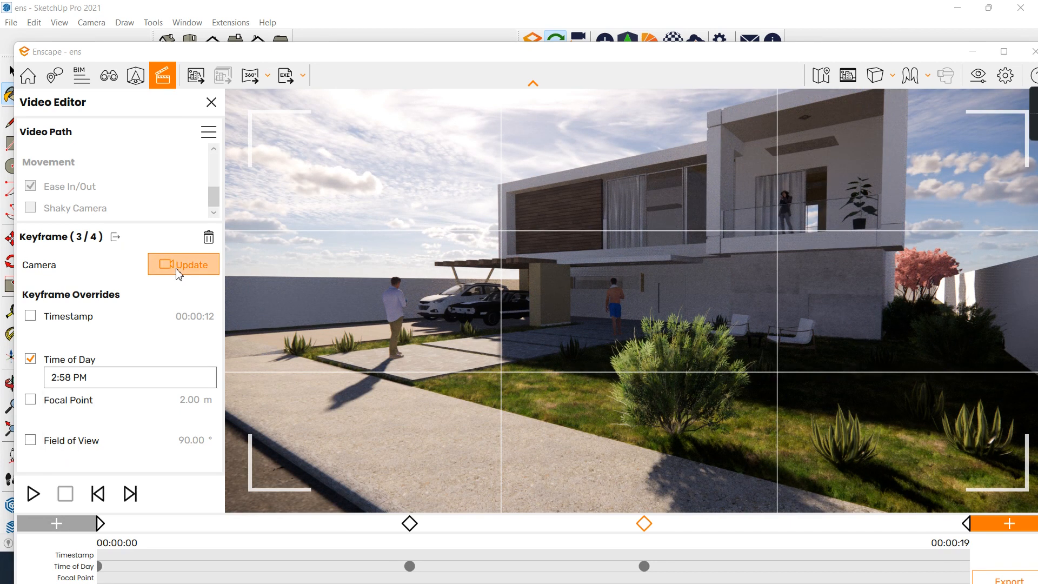
# Override the last keyframe's time of day with 4:58 PM, update its camera, and exit keyframe editing.
pyautogui.click(967, 524)
pyautogui.click(31, 360)
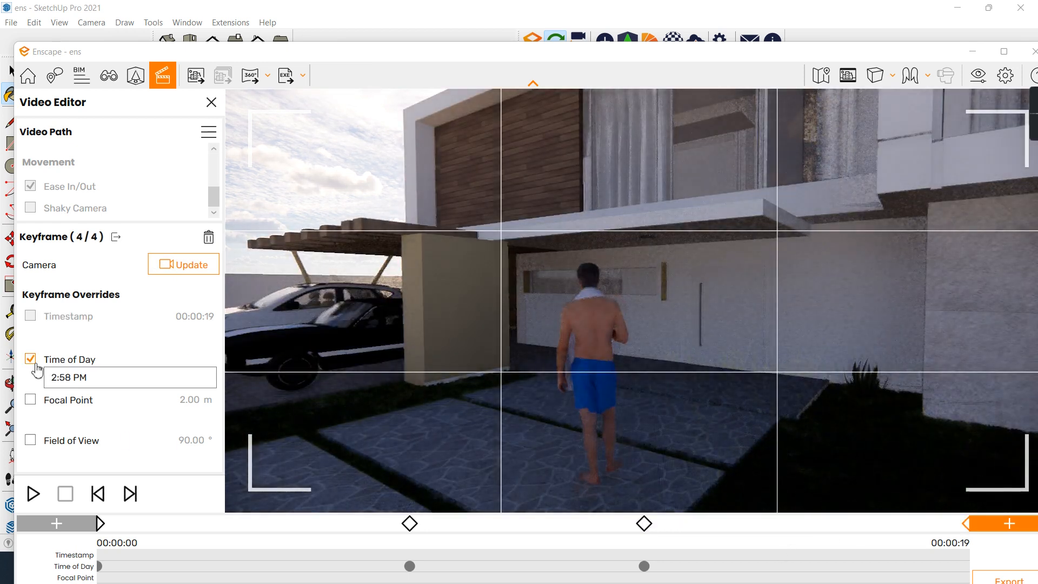
pyautogui.click(162, 384)
pyautogui.click(60, 400)
pyautogui.click(60, 400)
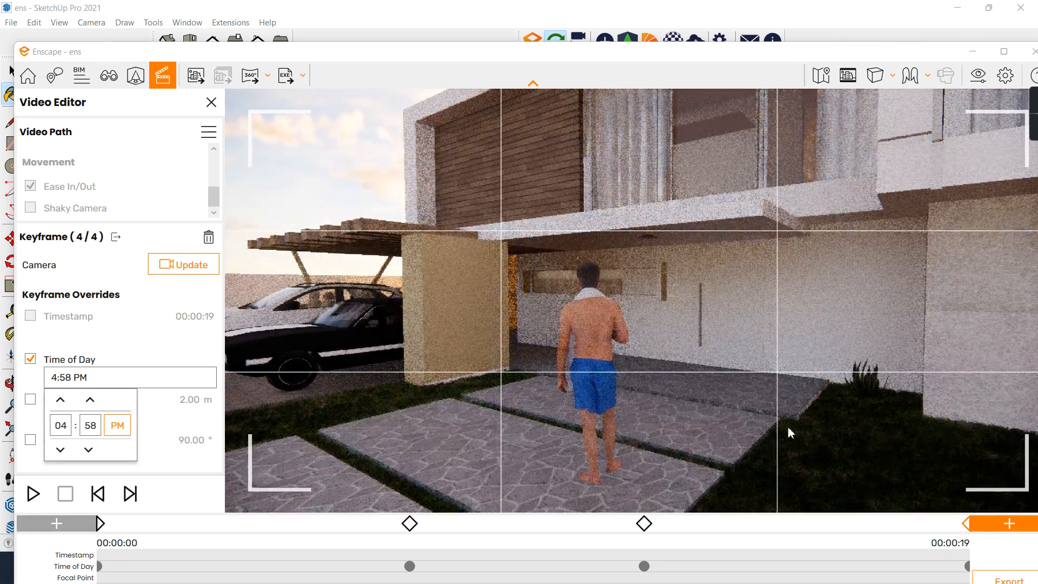
pyautogui.click(179, 278)
pyautogui.click(116, 237)
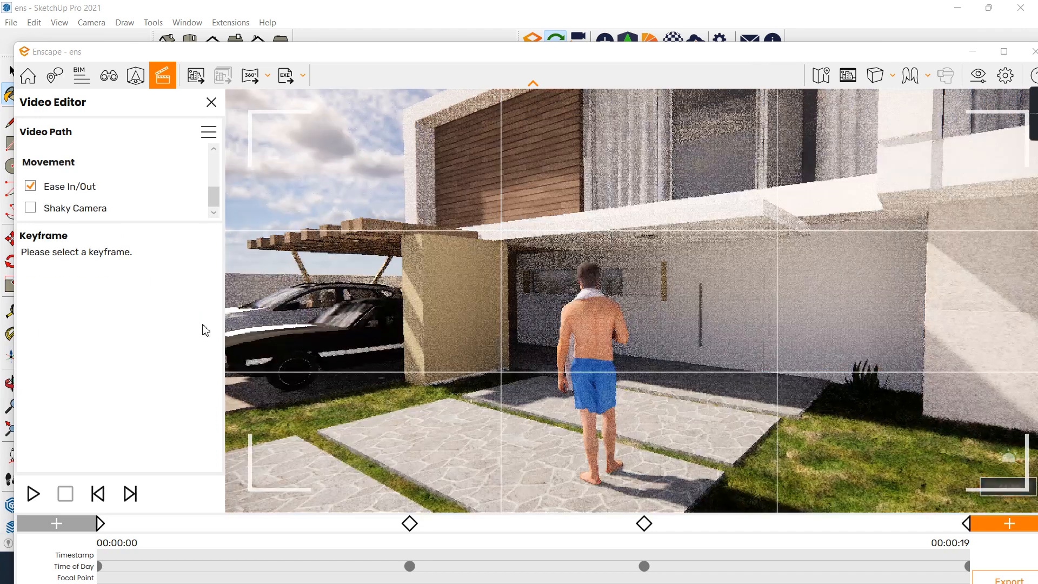
# Review the lighting of the third, second and first keyframes.
pyautogui.click(644, 523)
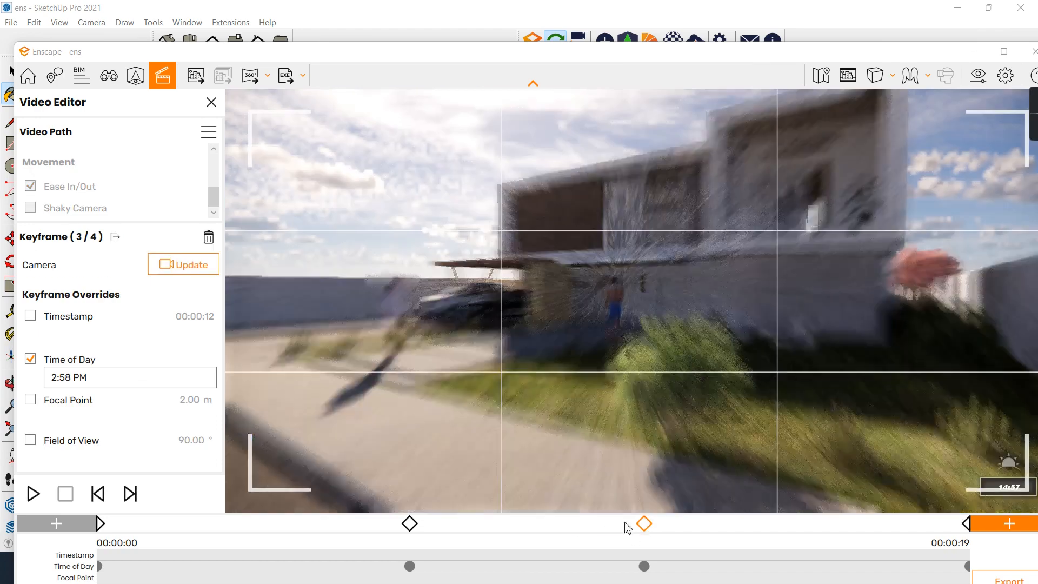
pyautogui.click(410, 524)
pyautogui.click(99, 523)
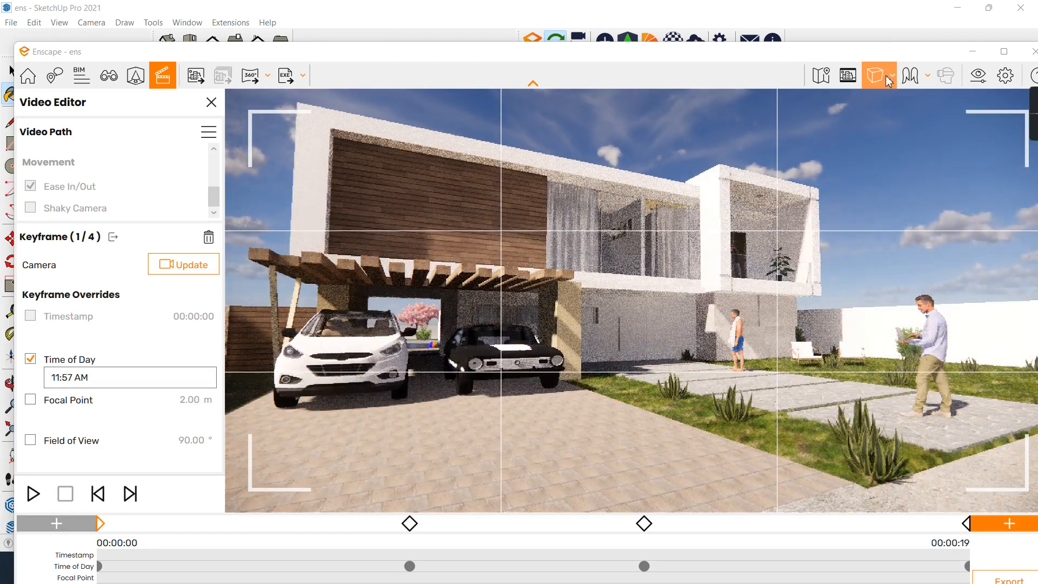
# Lower the exposure in the visual settings to 37% and move the settings window aside to uncover the render.
pyautogui.click(977, 75)
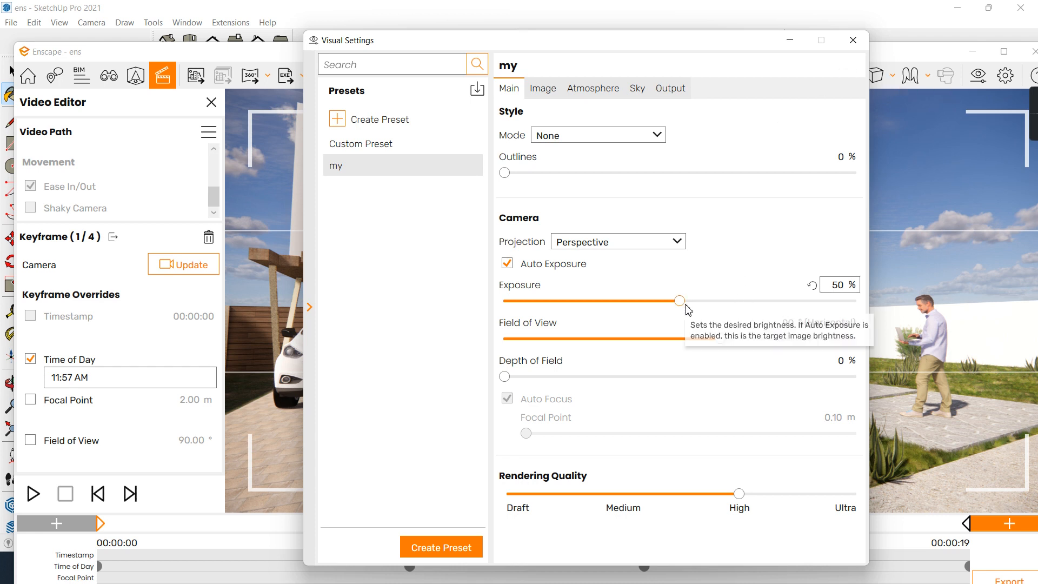
pyautogui.moveTo(679, 302); pyautogui.dragTo(633, 301)
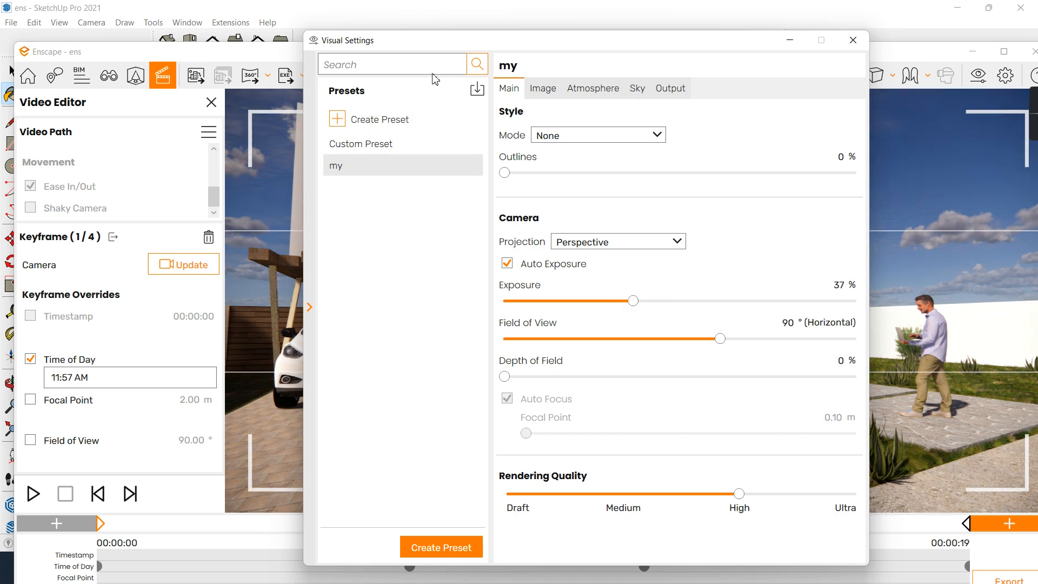
pyautogui.moveTo(433, 49); pyautogui.dragTo(59, 63)
# Set the sky's clouds to 30% density, 16% variety, 1 contrail, 2,531 m longitude and 4,846 m latitude.
pyautogui.click(264, 106)
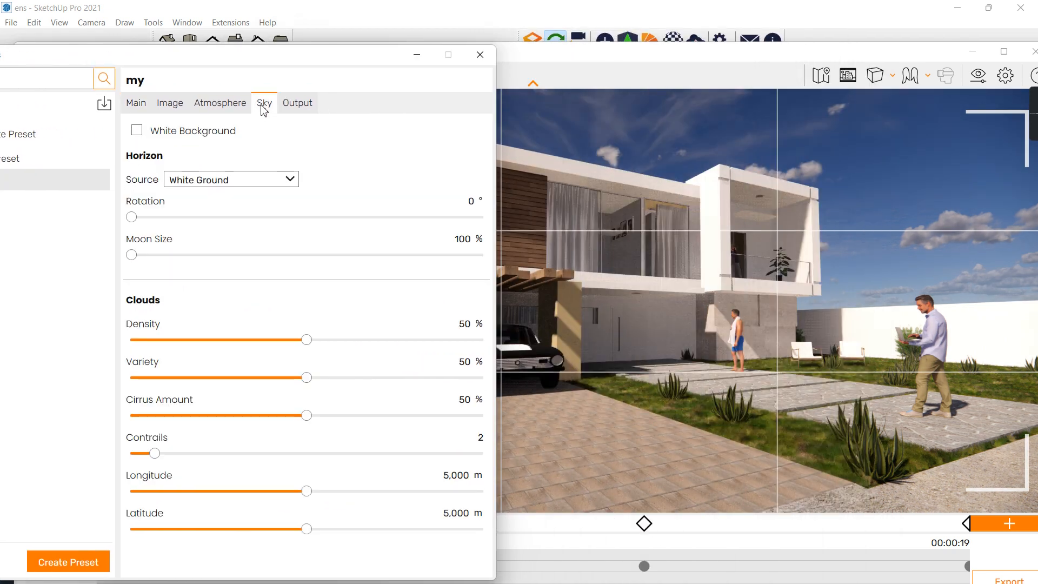
pyautogui.moveTo(306, 341); pyautogui.dragTo(228, 344)
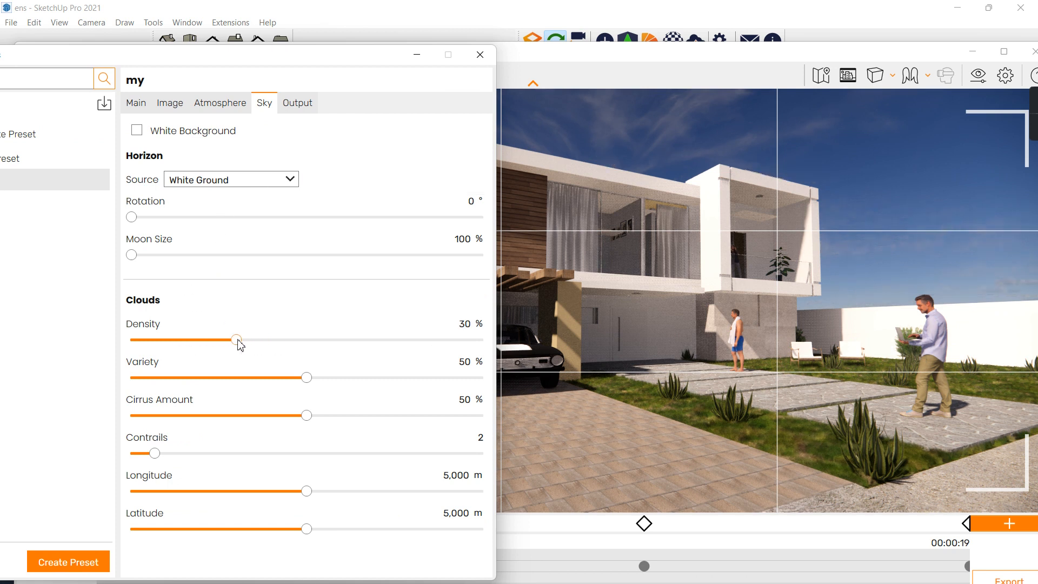
pyautogui.moveTo(306, 377); pyautogui.dragTo(188, 378)
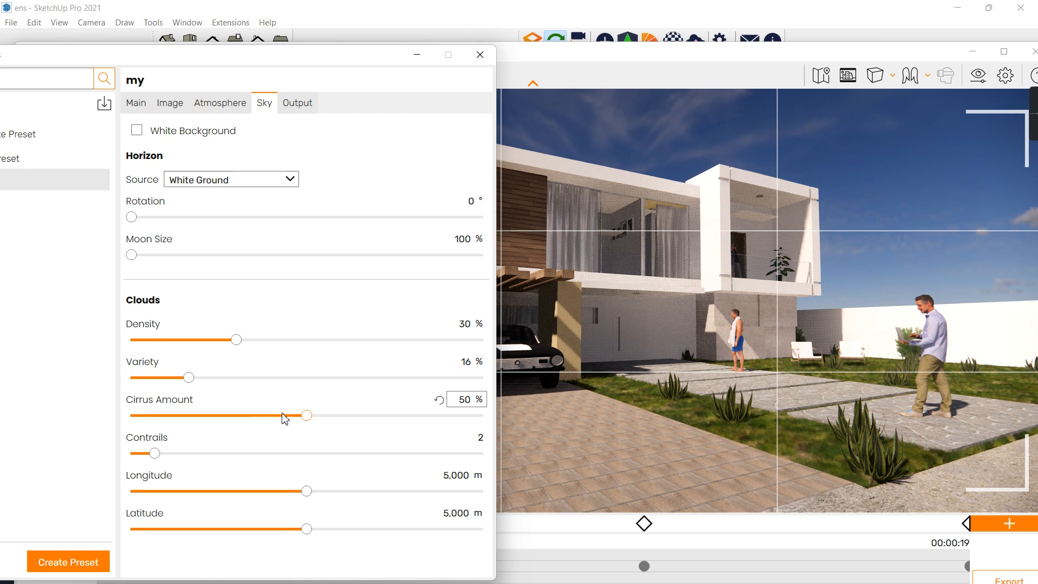
pyautogui.moveTo(156, 454)
pyautogui.mouseDown()
pyautogui.moveTo(378, 454)
pyautogui.moveTo(140, 457)
pyautogui.mouseUp()
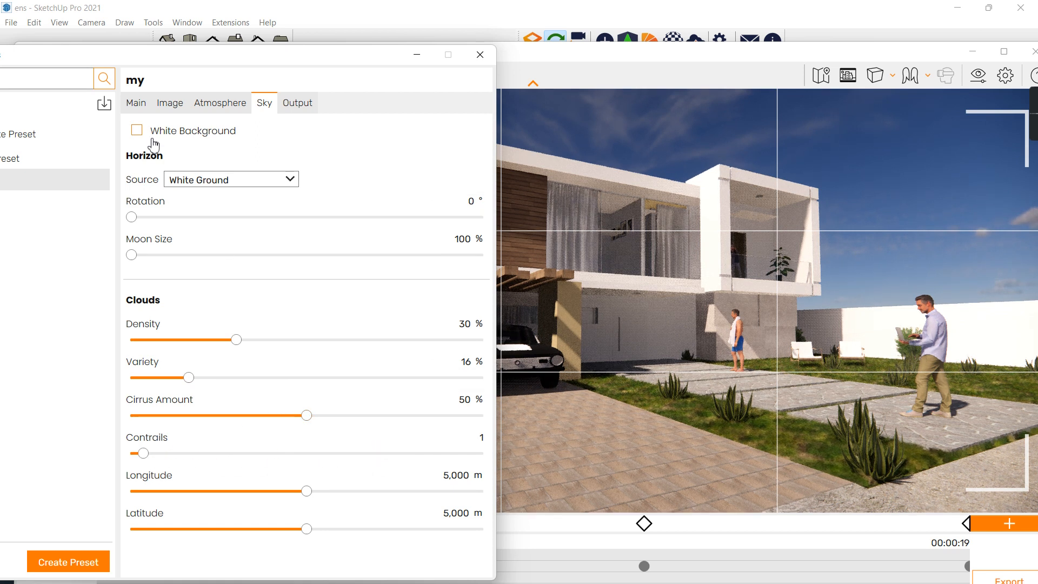
pyautogui.moveTo(302, 492); pyautogui.dragTo(220, 492)
pyautogui.moveTo(307, 533); pyautogui.dragTo(302, 532)
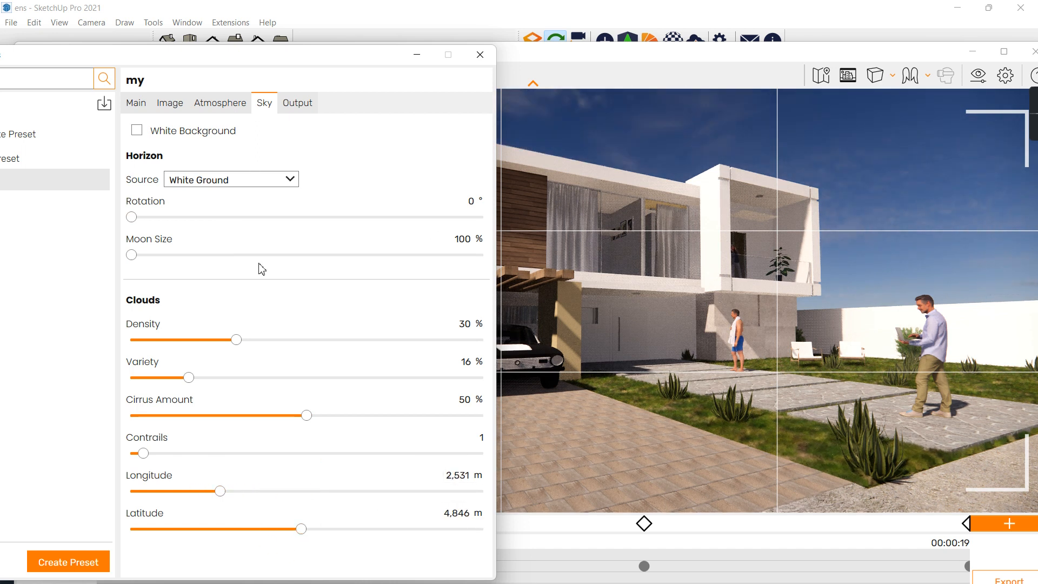
# Look through the atmosphere, main and image categories of the visual settings.
pyautogui.click(222, 103)
pyautogui.click(181, 111)
pyautogui.click(219, 108)
pyautogui.moveTo(488, 188)
pyautogui.mouseDown()
pyautogui.moveTo(488, 241)
pyautogui.moveTo(488, 204)
pyautogui.mouseUp()
pyautogui.click(138, 103)
pyautogui.moveTo(206, 74); pyautogui.dragTo(309, 73)
pyautogui.click(281, 112)
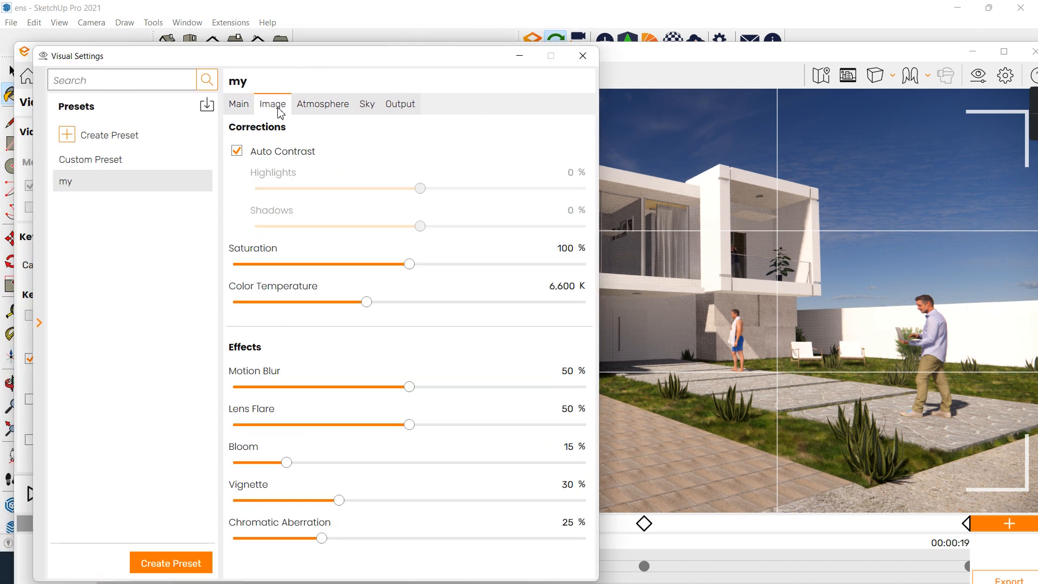
# Set the sun brightness in the atmosphere illumination settings to 102%.
pyautogui.click(312, 112)
pyautogui.moveTo(289, 288); pyautogui.dragTo(315, 292)
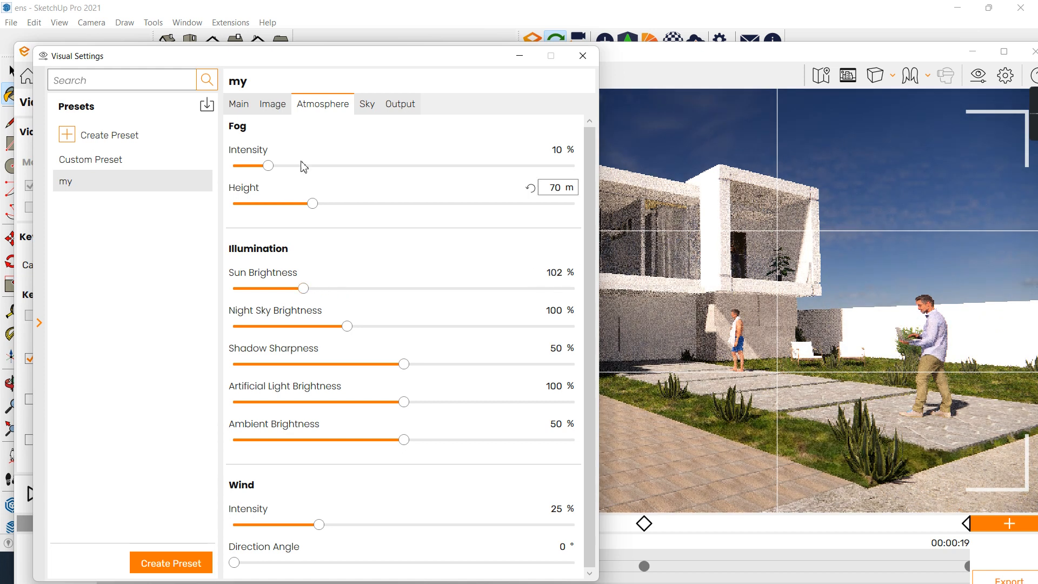
# Try Skybox, Mountains, Urban and White Cubes as the sky's horizon source.
pyautogui.click(368, 108)
pyautogui.click(361, 185)
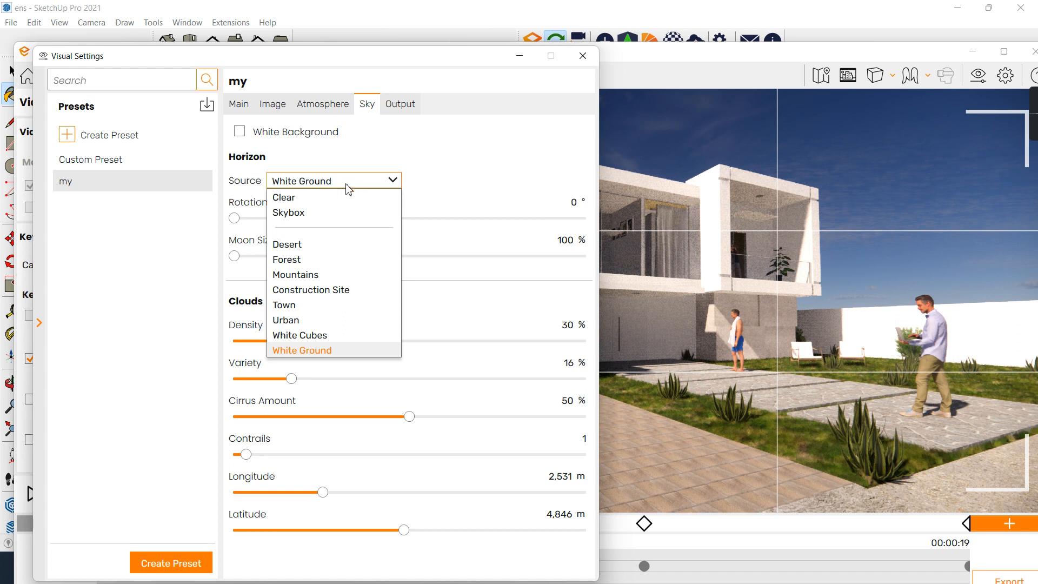
pyautogui.click(298, 213)
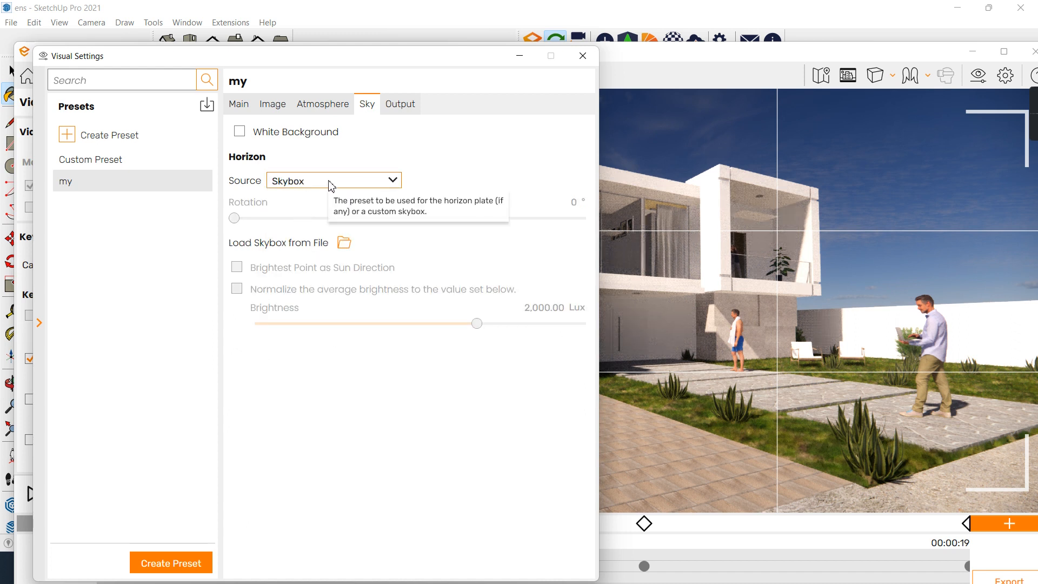
pyautogui.click(323, 182)
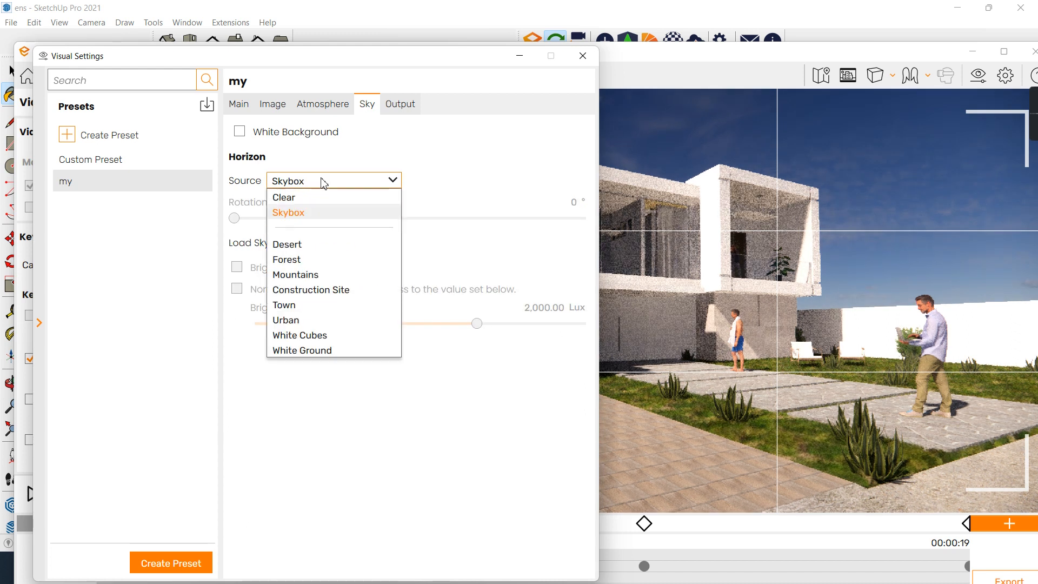
pyautogui.click(315, 273)
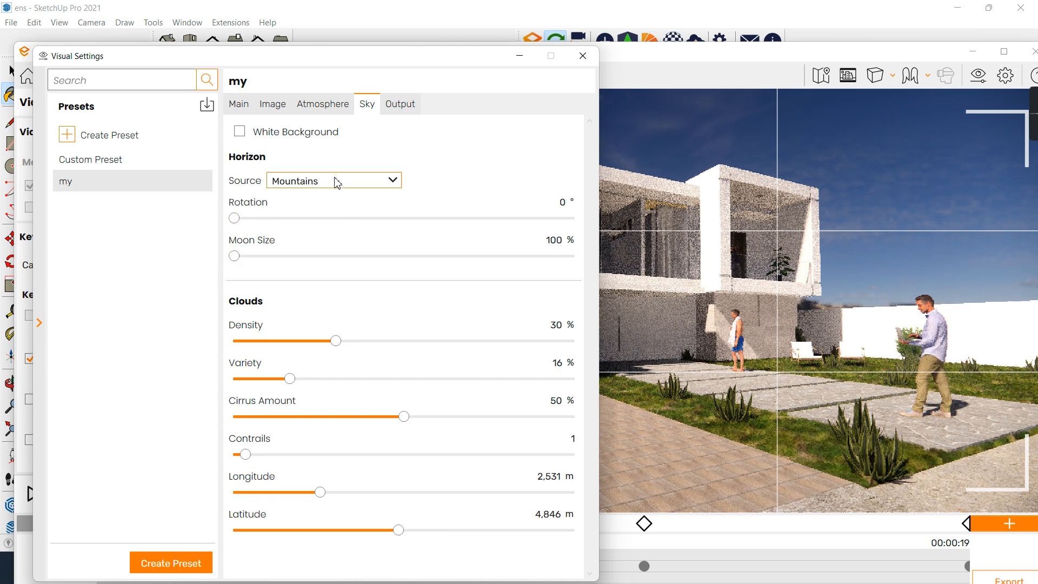
pyautogui.click(337, 183)
pyautogui.click(310, 317)
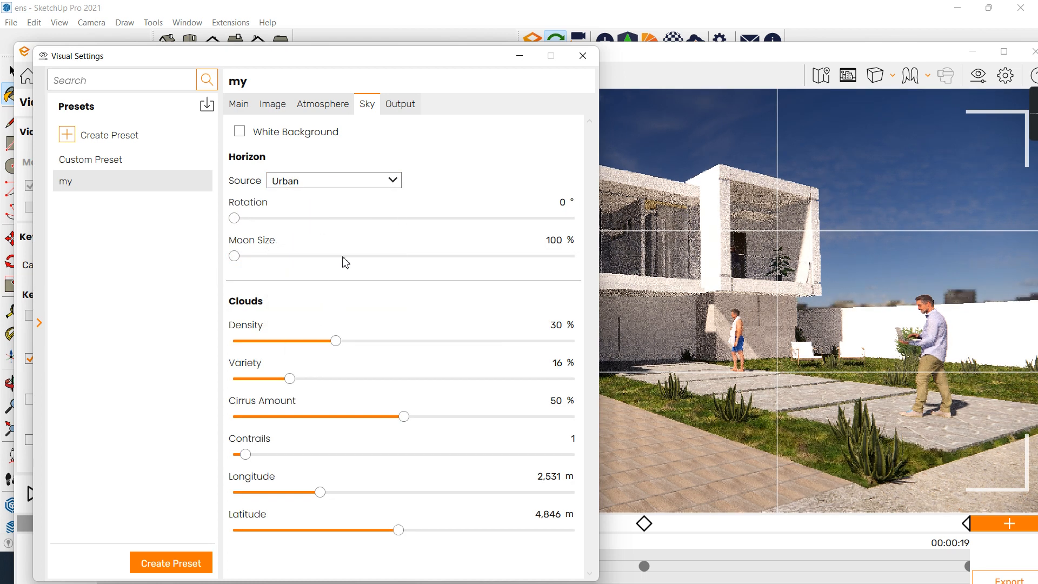
pyautogui.click(341, 183)
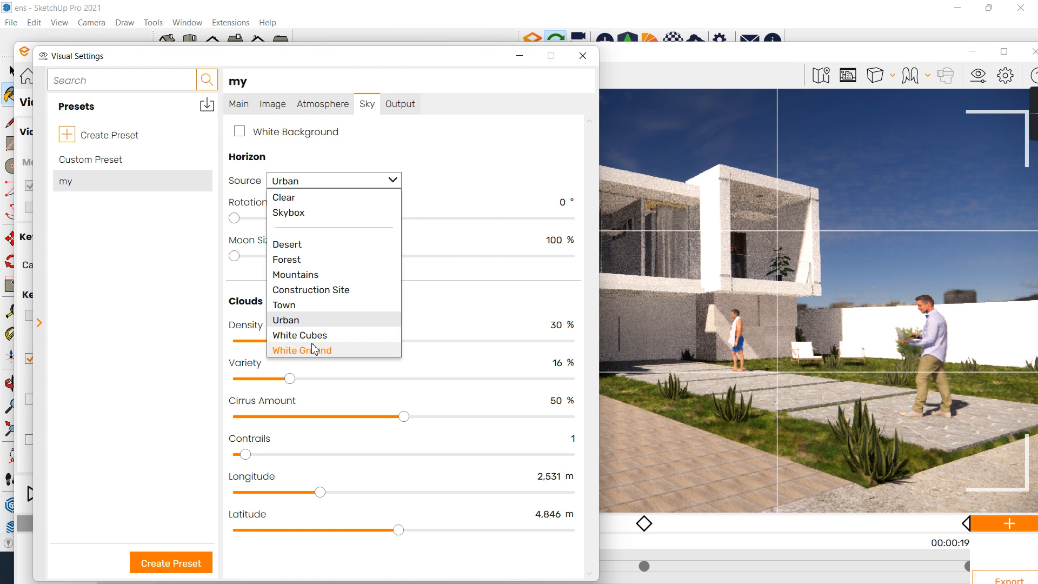
pyautogui.click(300, 335)
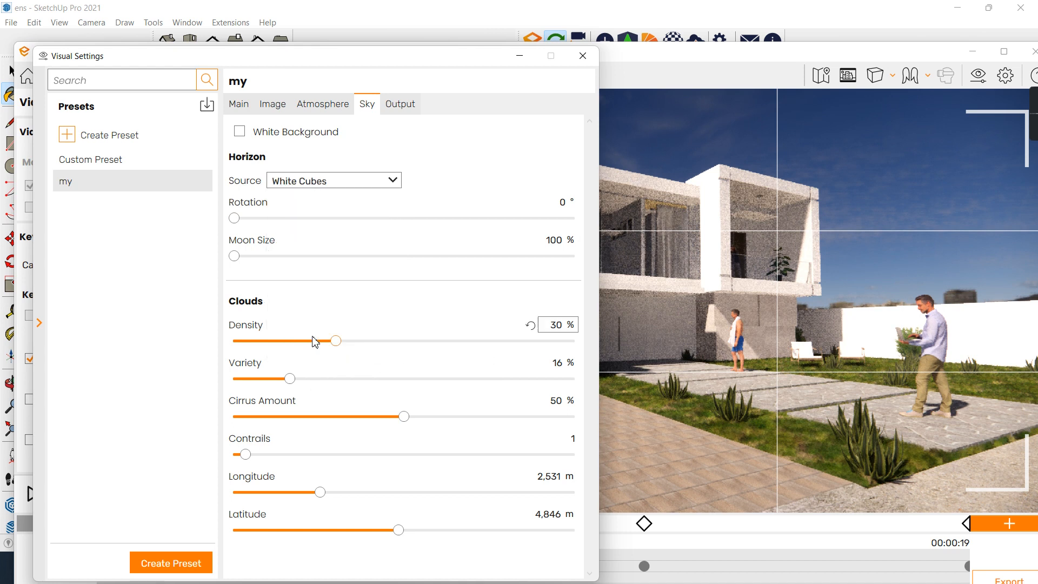
pyautogui.click(339, 184)
pyautogui.click(328, 216)
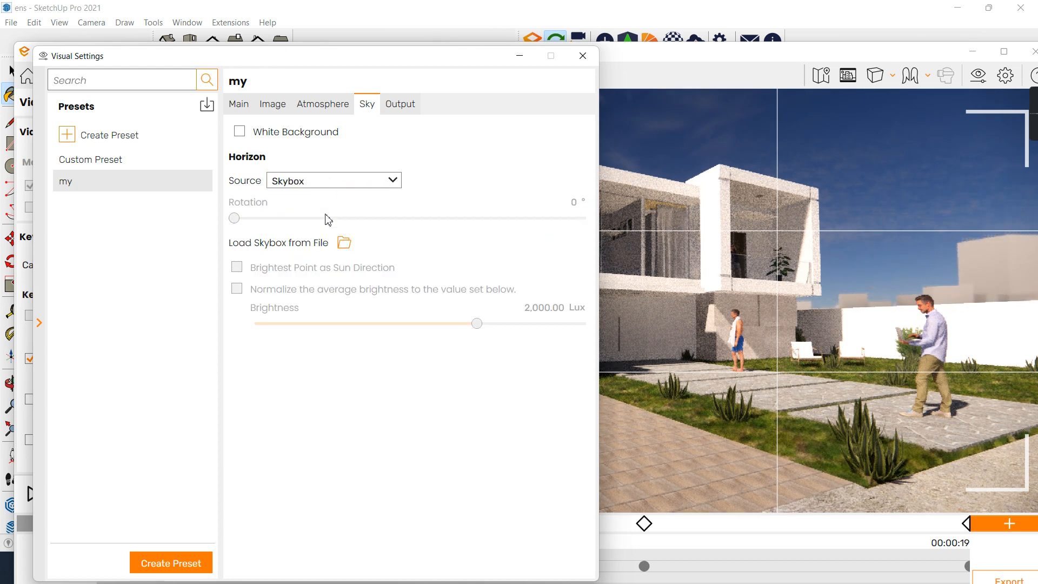
# Set the horizon source to Clear and enlarge the moon size to 414%.
pyautogui.click(324, 183)
pyautogui.click(308, 199)
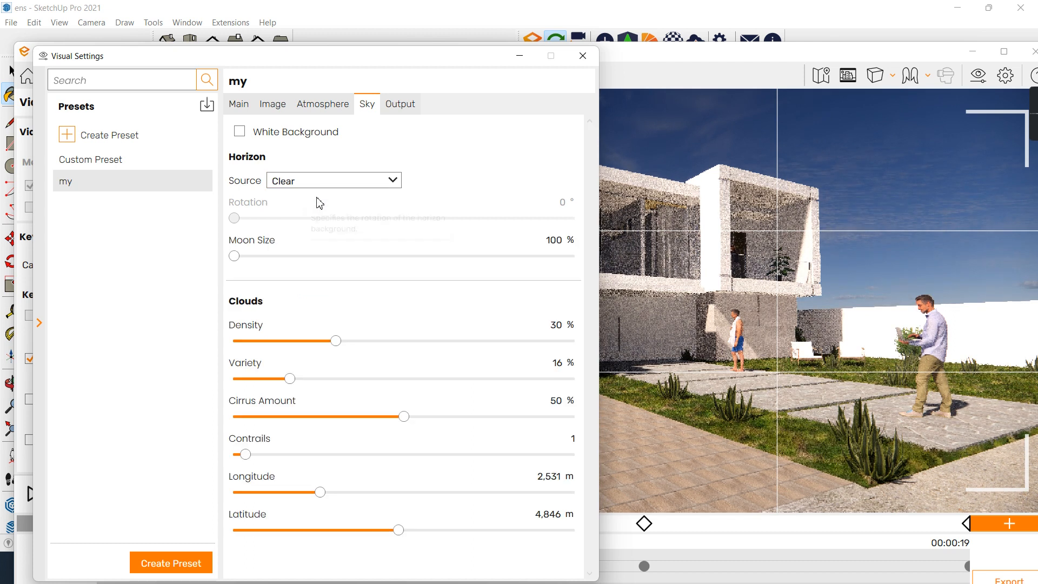
pyautogui.moveTo(239, 256); pyautogui.dragTo(377, 256)
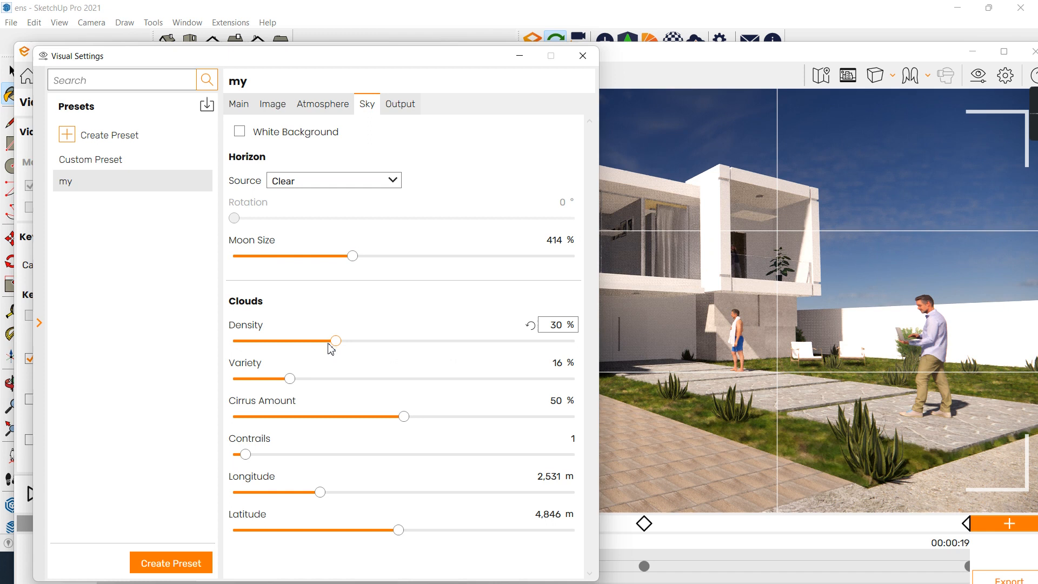
# Set the clouds to 43% density, 82% cirrus amount, 2,342 m latitude and 6,359 m longitude.
pyautogui.moveTo(336, 352); pyautogui.dragTo(377, 345)
pyautogui.moveTo(403, 420); pyautogui.dragTo(516, 423)
pyautogui.moveTo(398, 530); pyautogui.dragTo(315, 529)
pyautogui.moveTo(316, 492); pyautogui.dragTo(450, 493)
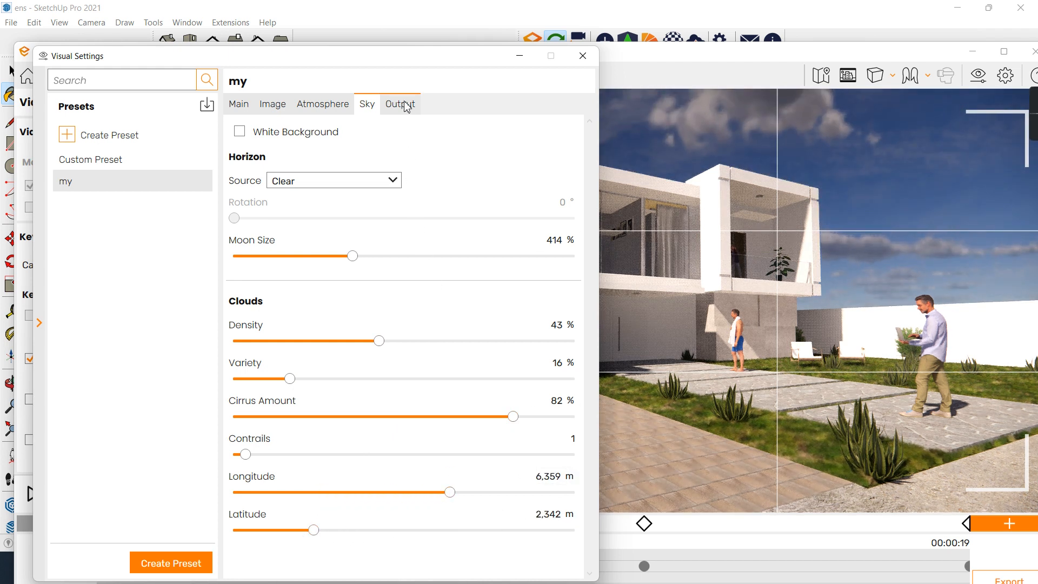
# Check the main, image and atmosphere categories, then close the visual settings and maximize the render window.
pyautogui.click(236, 114)
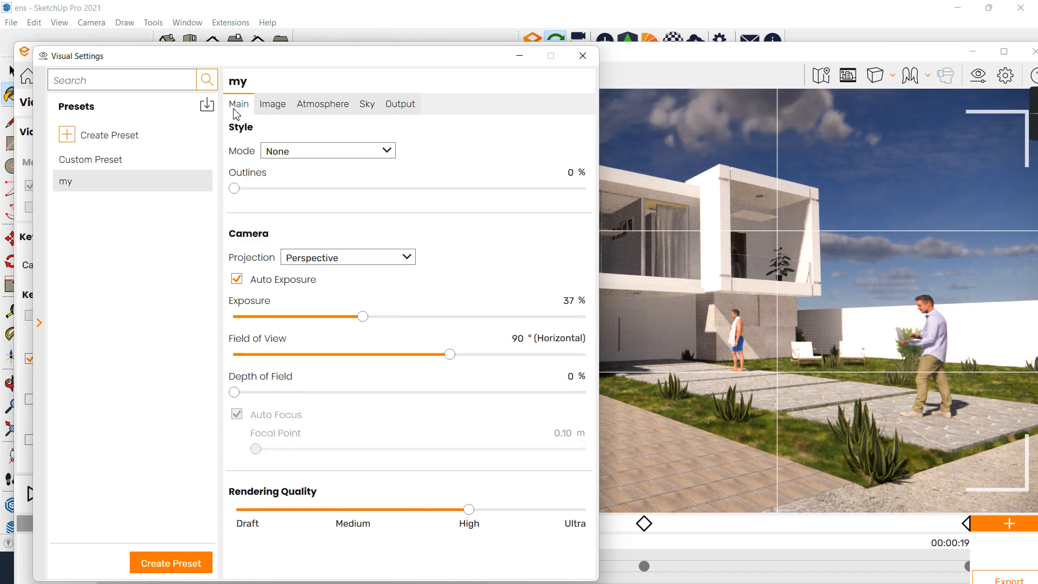
pyautogui.click(268, 108)
pyautogui.click(324, 107)
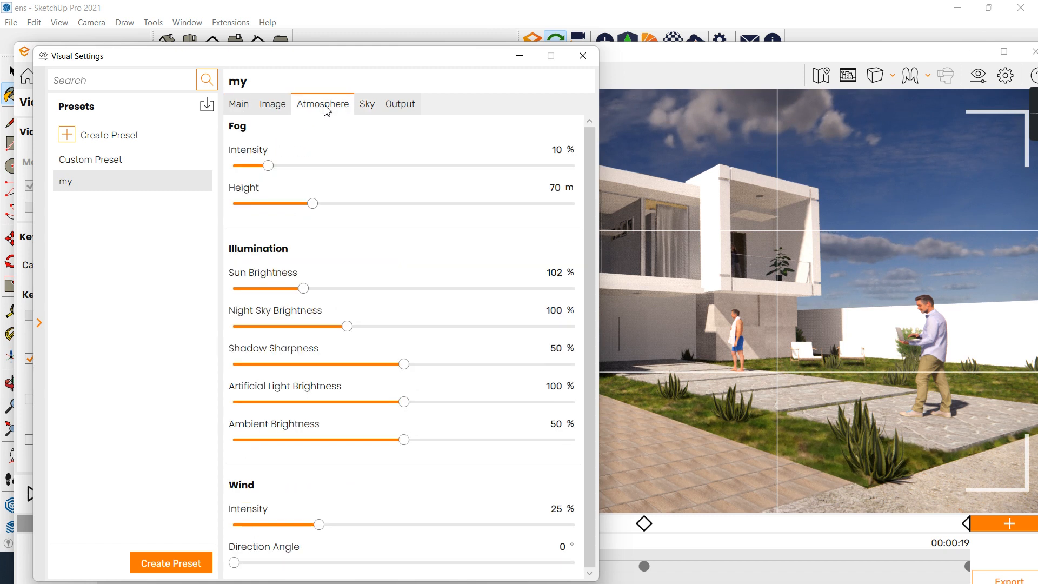
pyautogui.click(583, 56)
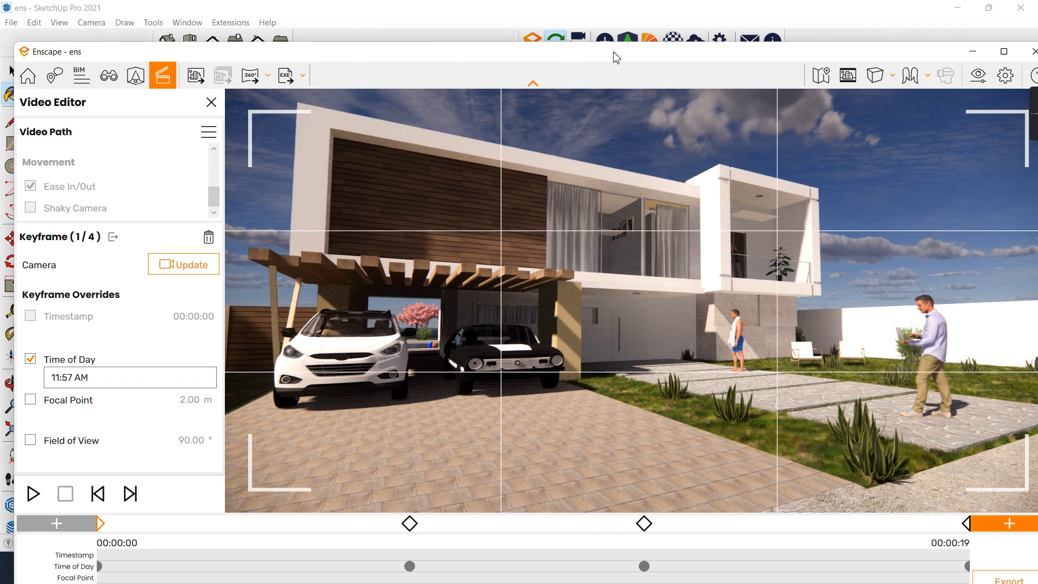
pyautogui.doubleClick(598, 52)
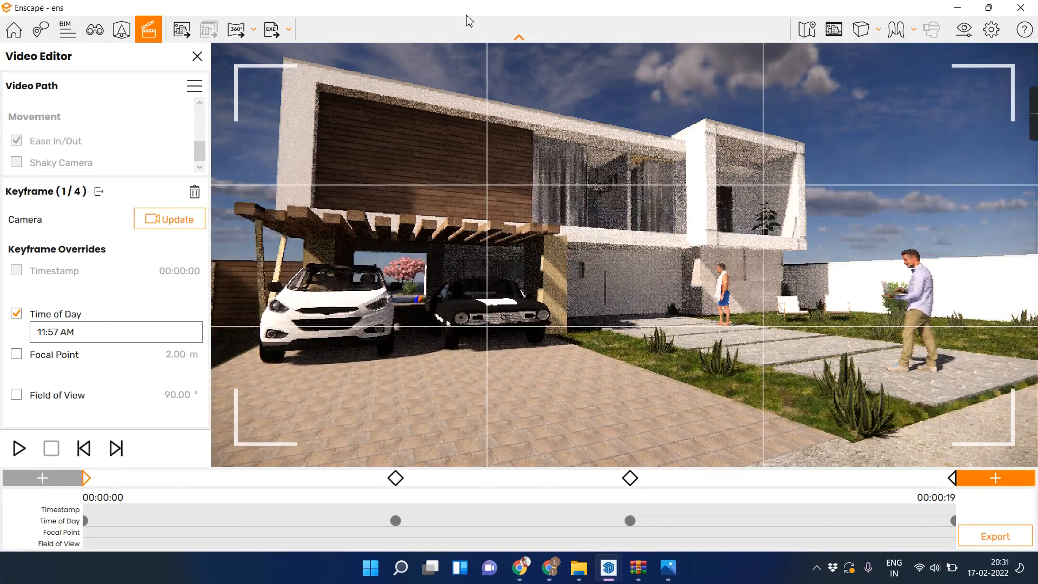
# Leave the first keyframe and preview the camera path to check the changing daylight, stopping the playback at the end.
pyautogui.moveTo(196, 149)
pyautogui.mouseDown()
pyautogui.moveTo(199, 111)
pyautogui.moveTo(201, 160)
pyautogui.mouseUp()
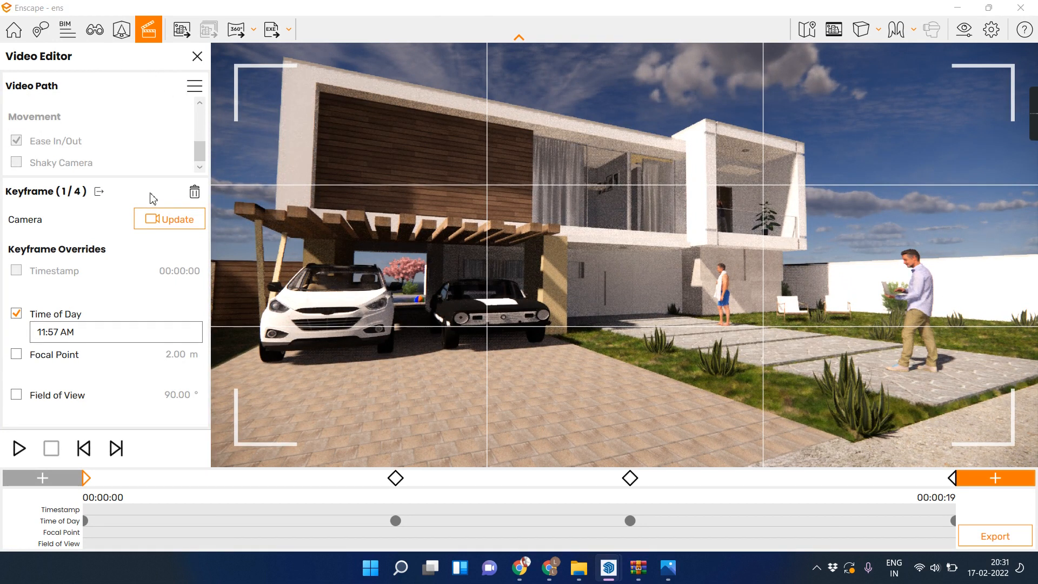
pyautogui.click(99, 191)
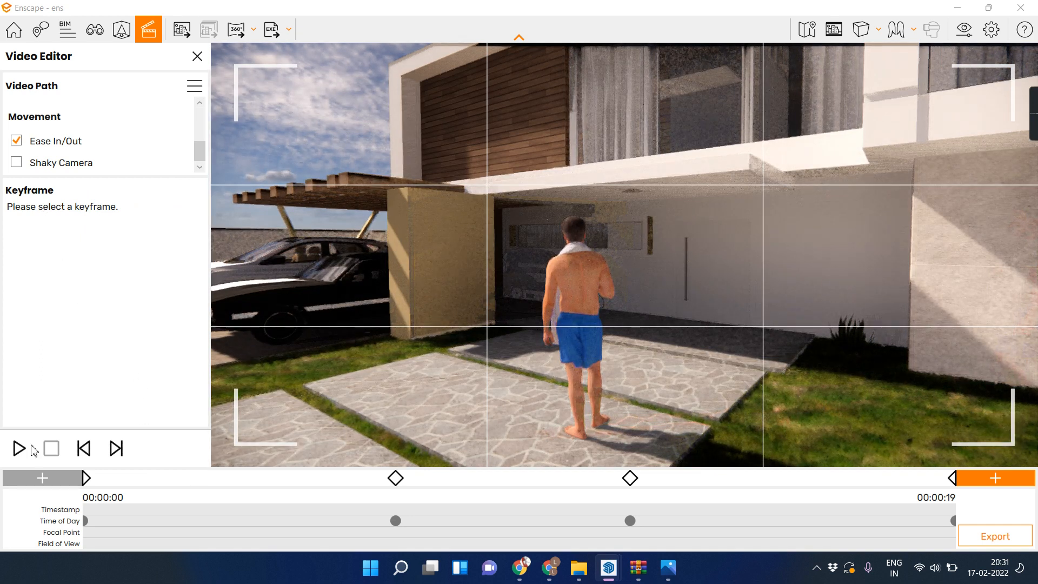
pyautogui.click(10, 457)
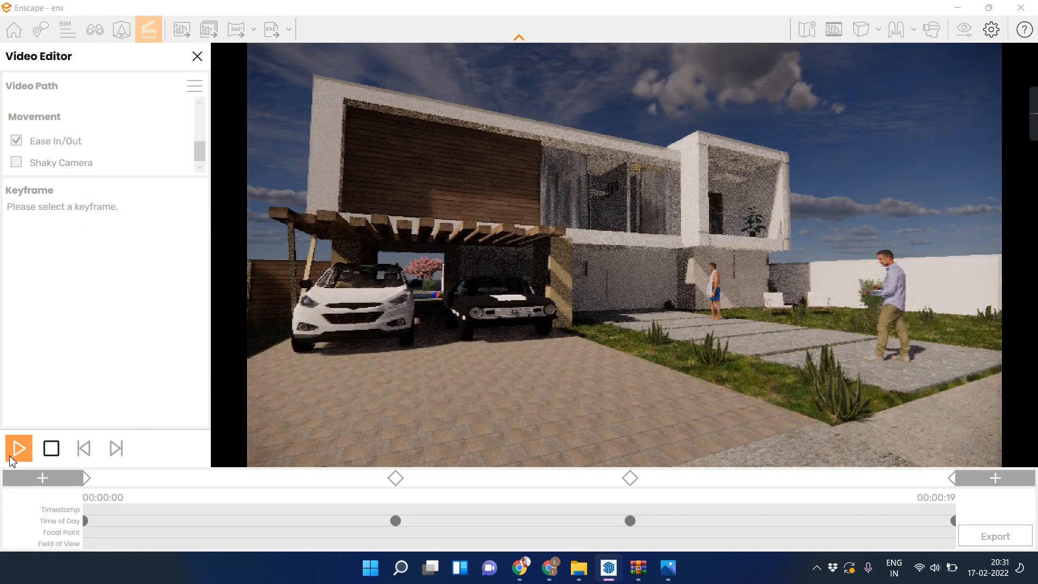
pyautogui.click(6, 457)
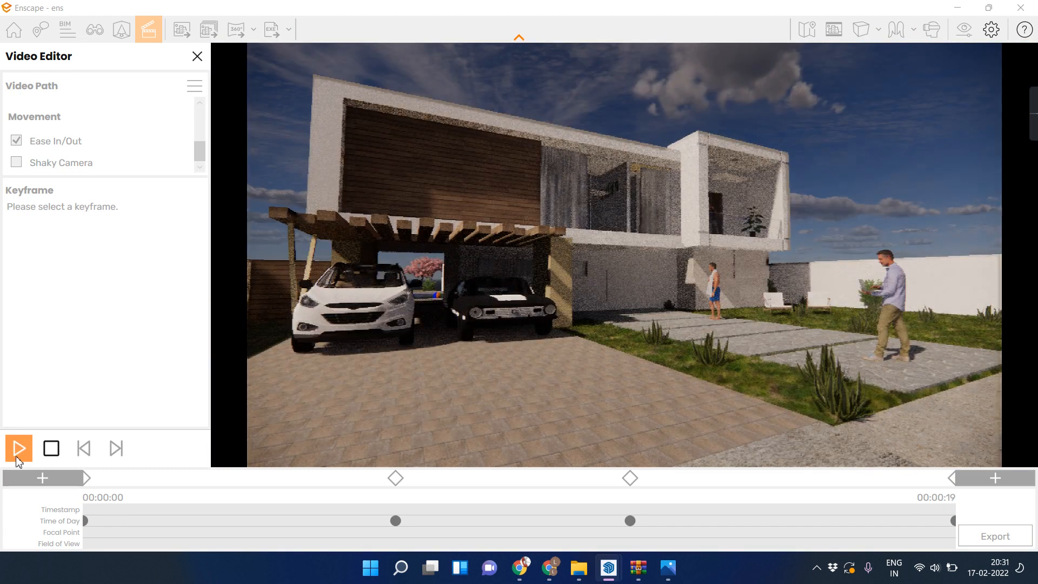
pyautogui.click(15, 458)
pyautogui.click(14, 457)
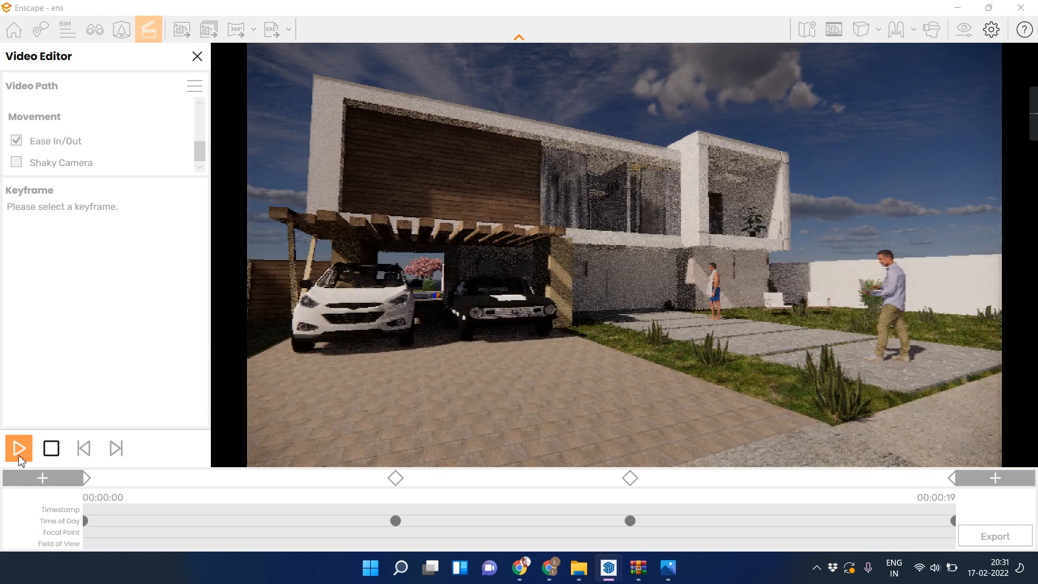
pyautogui.click(51, 458)
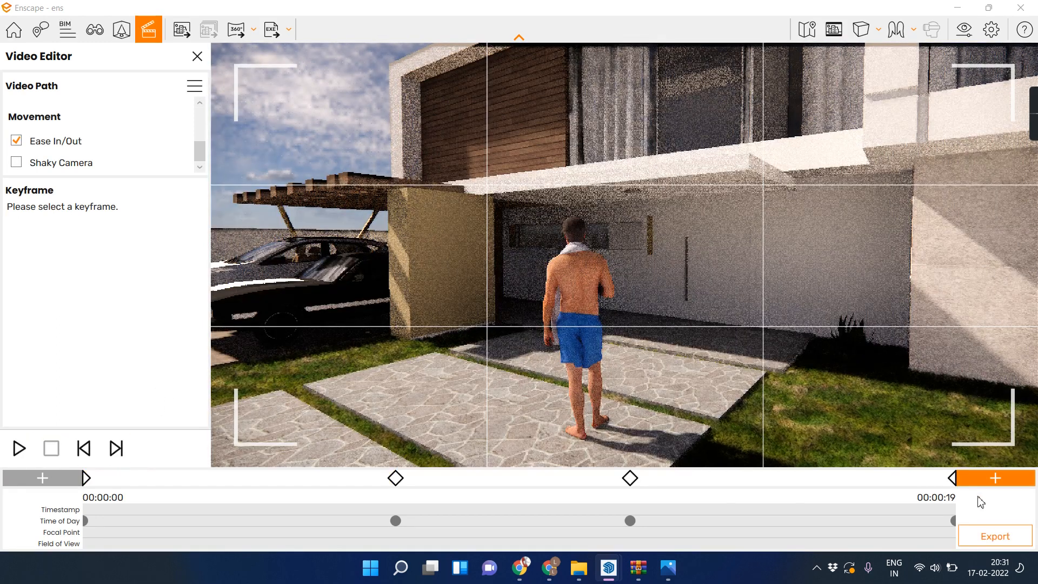
pyautogui.click(18, 451)
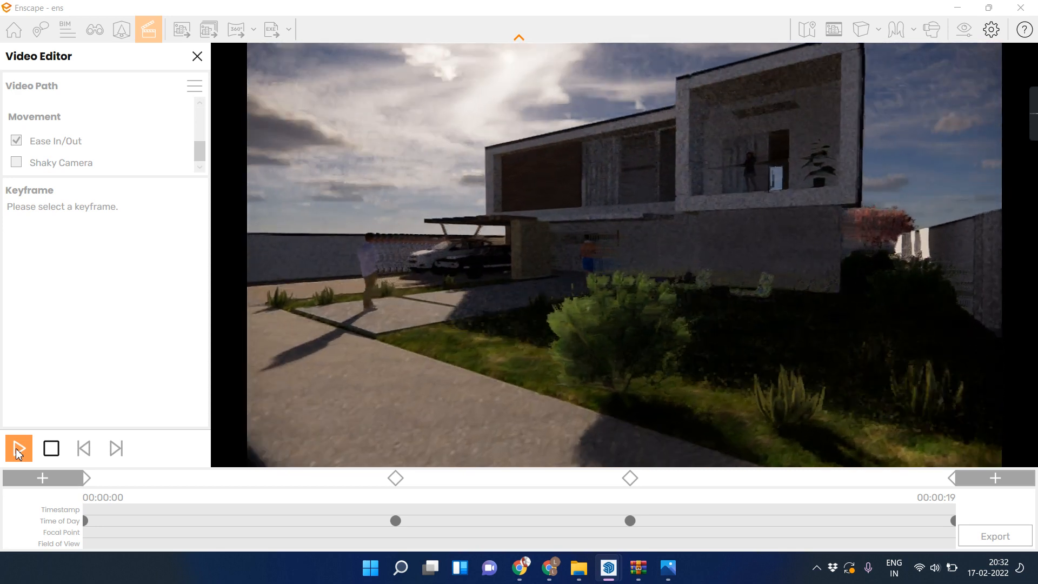
pyautogui.click(50, 449)
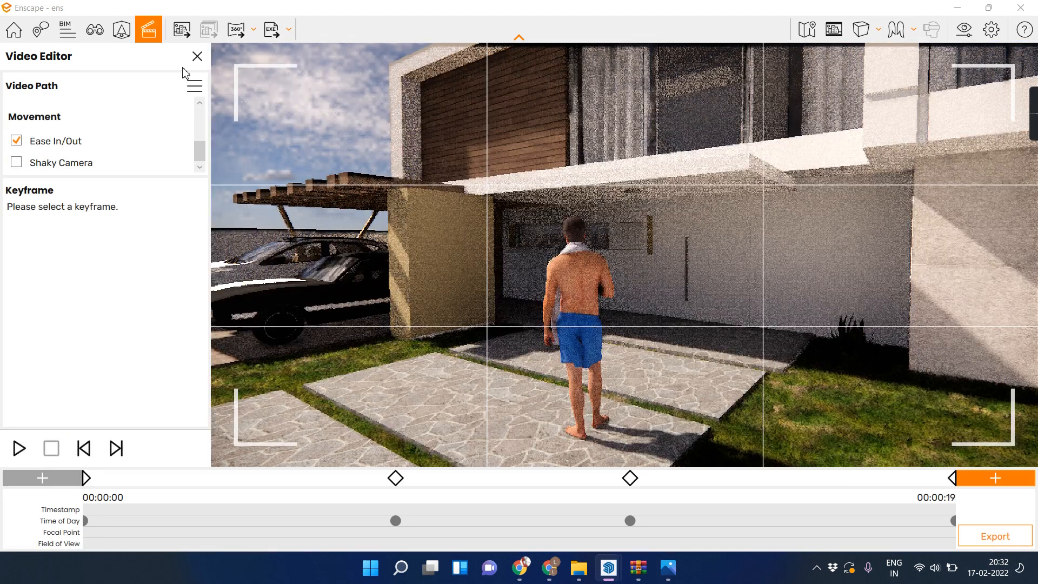
# Reopen the visual settings clear of the render and raise the camera exposure to 57%.
pyautogui.click(964, 30)
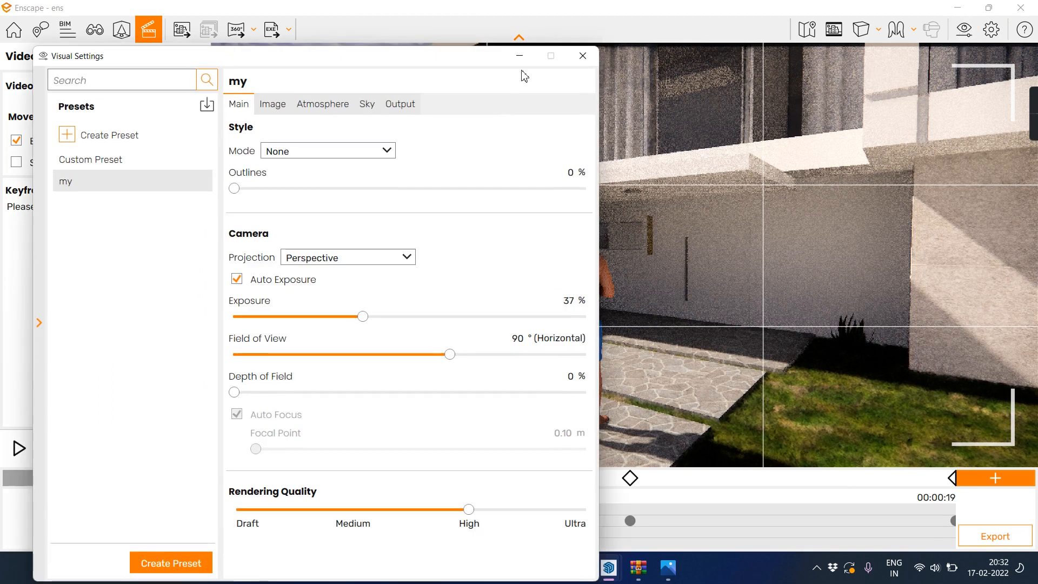
pyautogui.moveTo(381, 66); pyautogui.dragTo(232, 188)
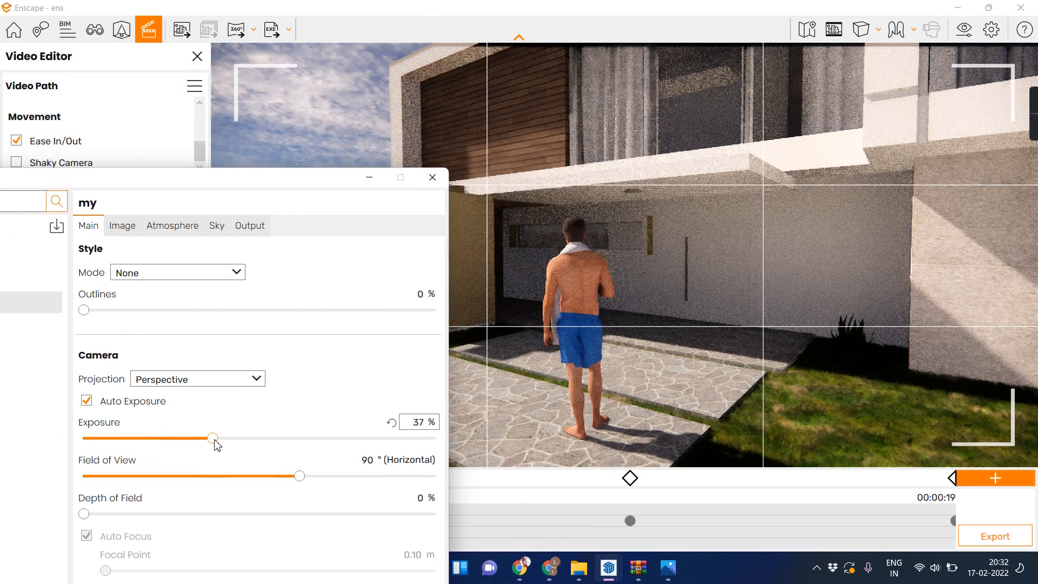
pyautogui.moveTo(232, 439); pyautogui.dragTo(267, 439)
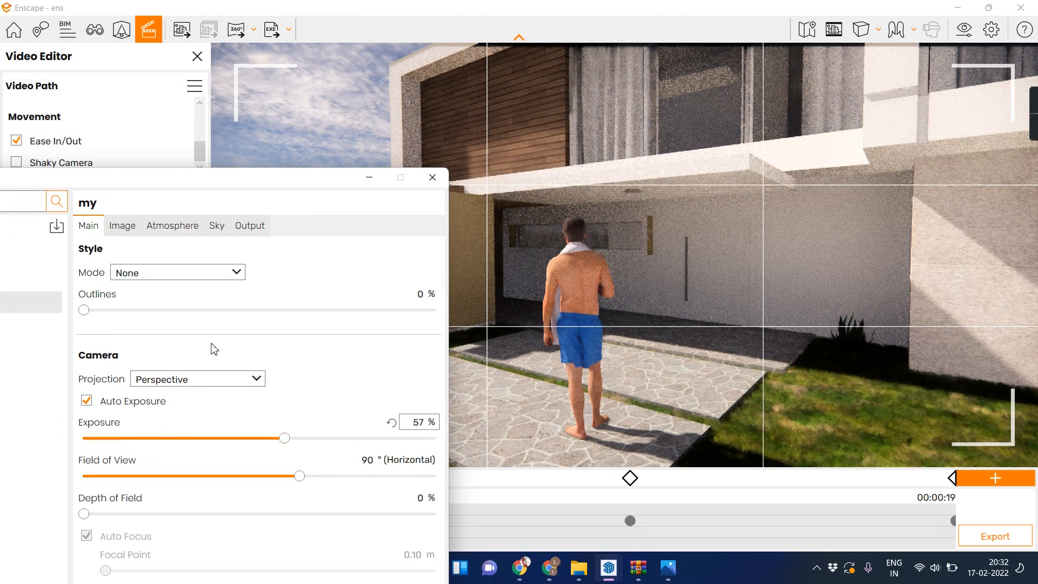
# Turn off auto contrast and set both the highlights and the shadows correction to 33%.
pyautogui.click(122, 226)
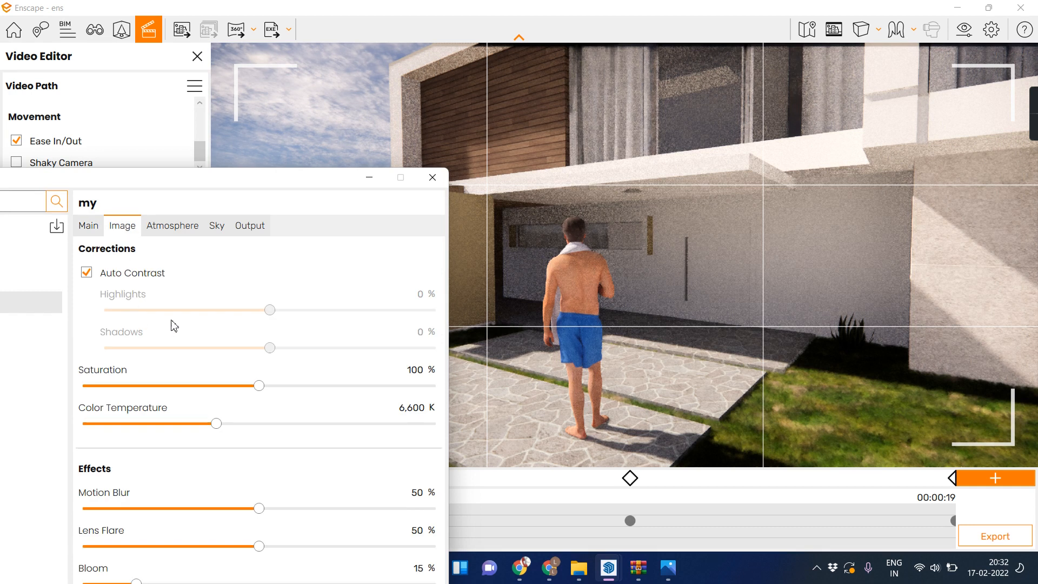
pyautogui.click(120, 282)
pyautogui.click(210, 310)
pyautogui.moveTo(212, 313); pyautogui.dragTo(261, 320)
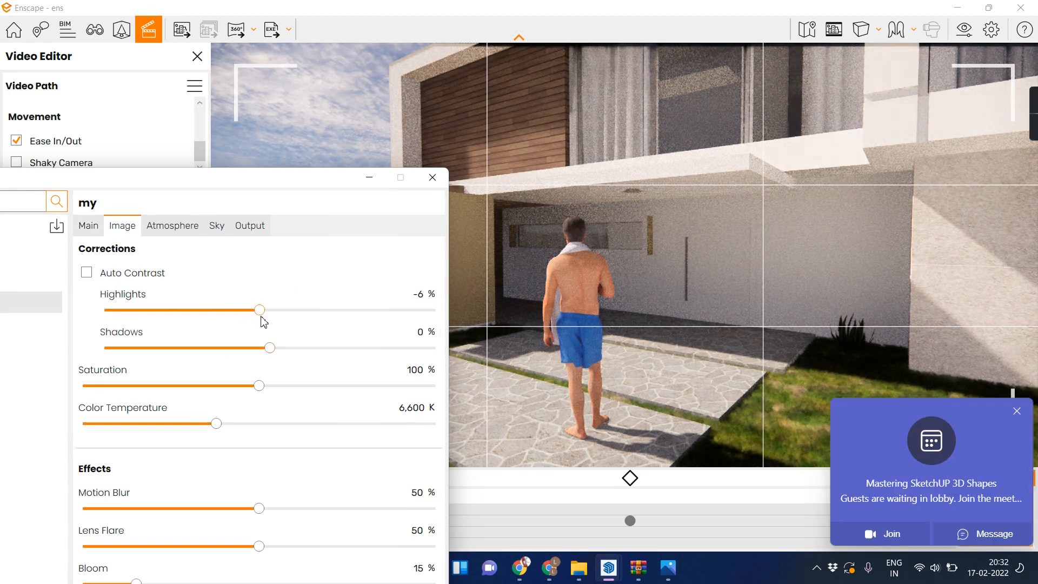
pyautogui.click(1018, 412)
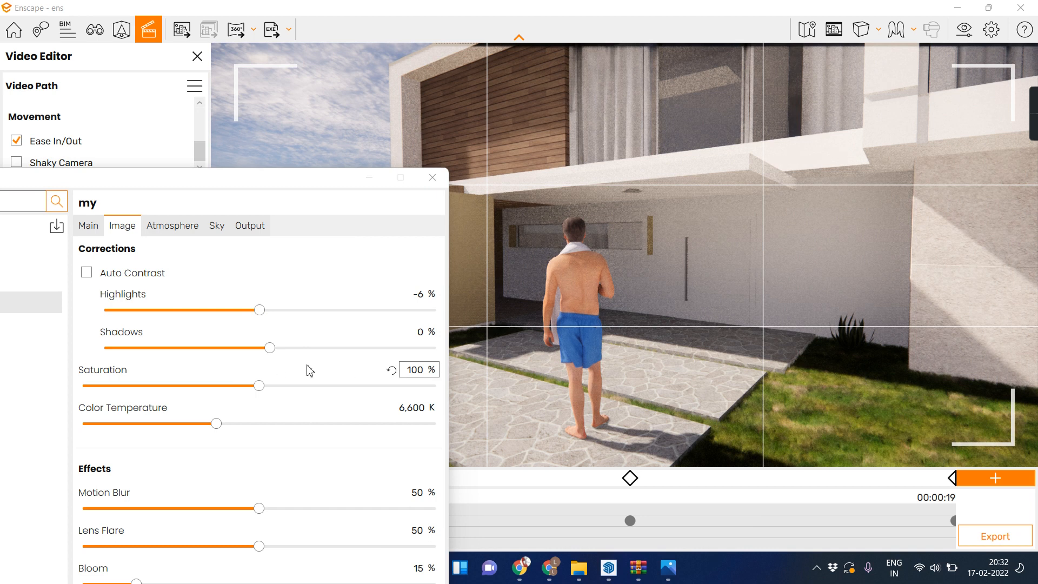
pyautogui.moveTo(261, 312); pyautogui.dragTo(324, 318)
pyautogui.moveTo(269, 348); pyautogui.dragTo(326, 352)
# Create a new visual settings preset named Custom Preset 1 and close the settings.
pyautogui.moveTo(192, 179); pyautogui.dragTo(378, 178)
pyautogui.click(111, 259)
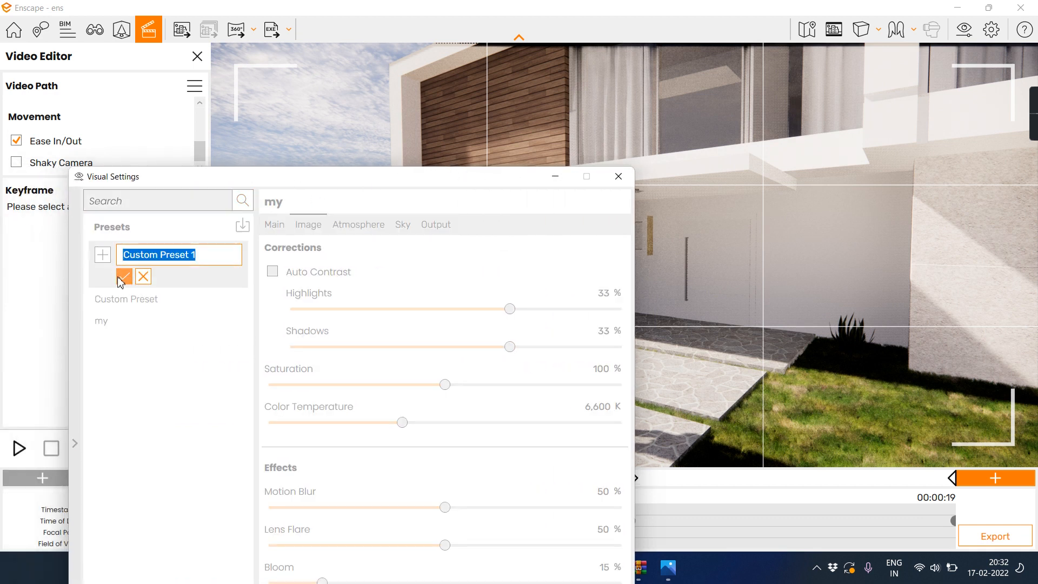
pyautogui.click(123, 277)
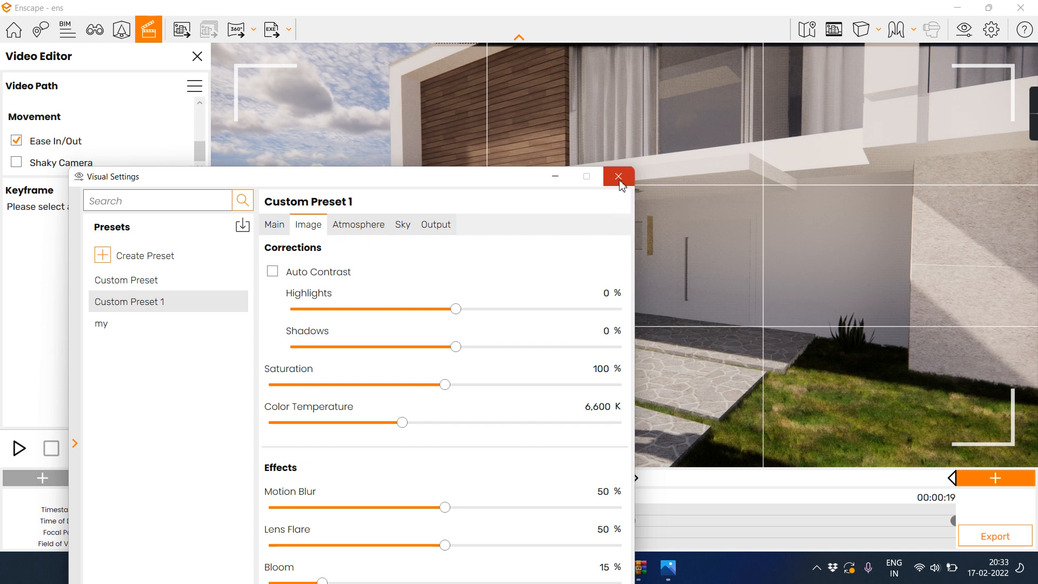
pyautogui.click(620, 181)
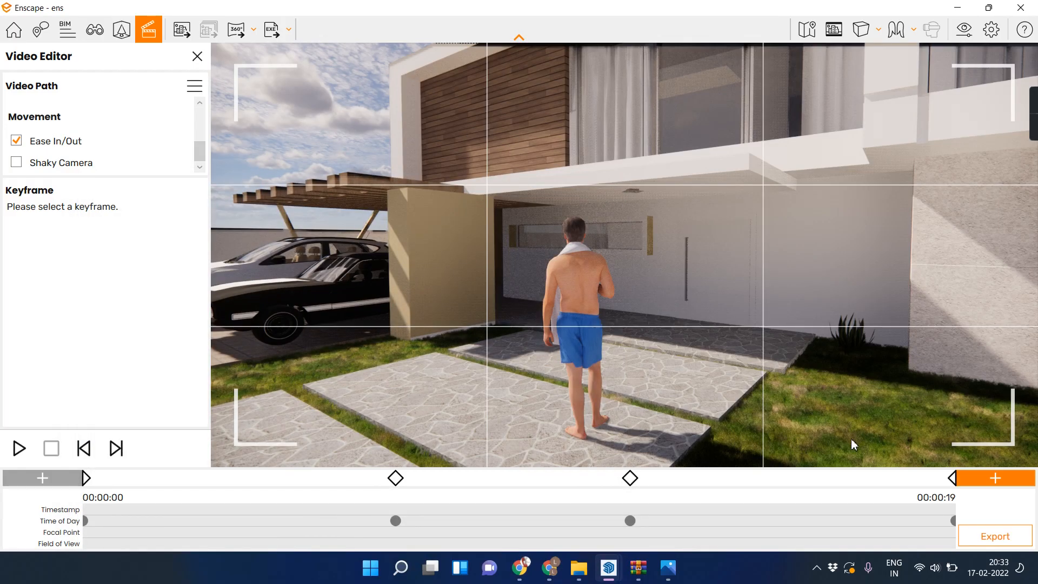
pyautogui.click(1003, 536)
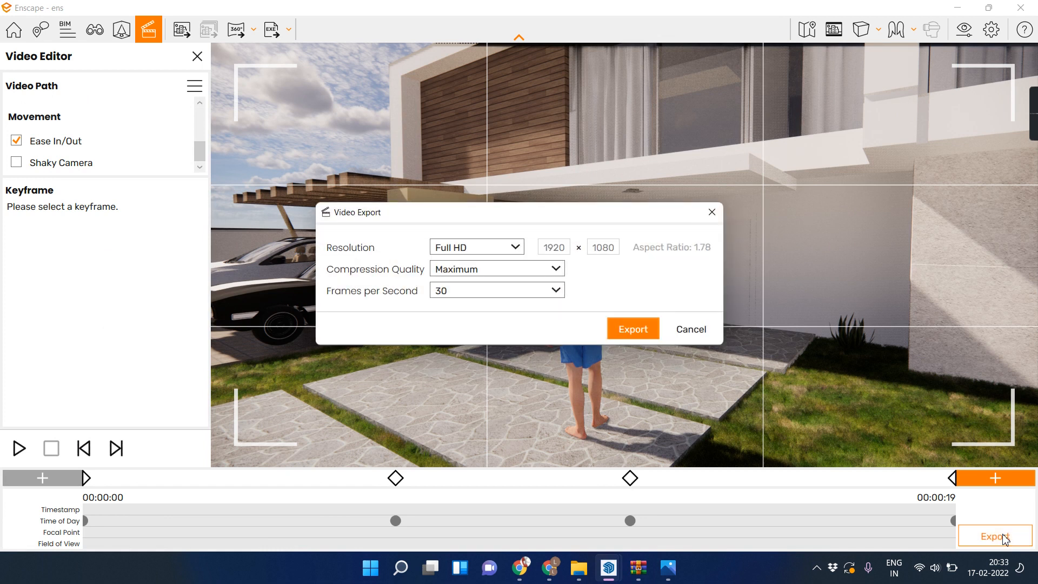
pyautogui.click(631, 337)
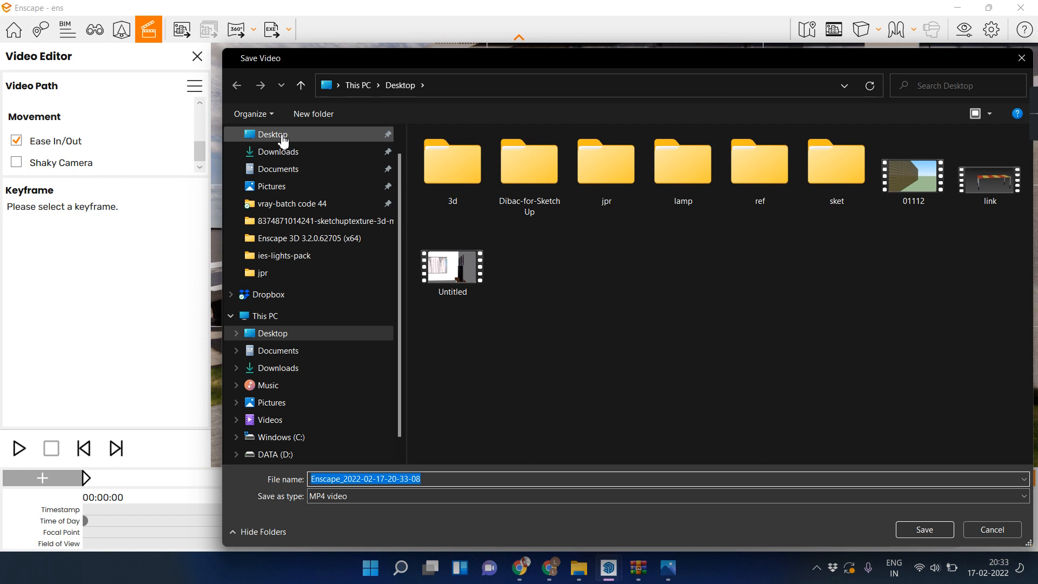
pyautogui.click(283, 140)
pyautogui.click(461, 477)
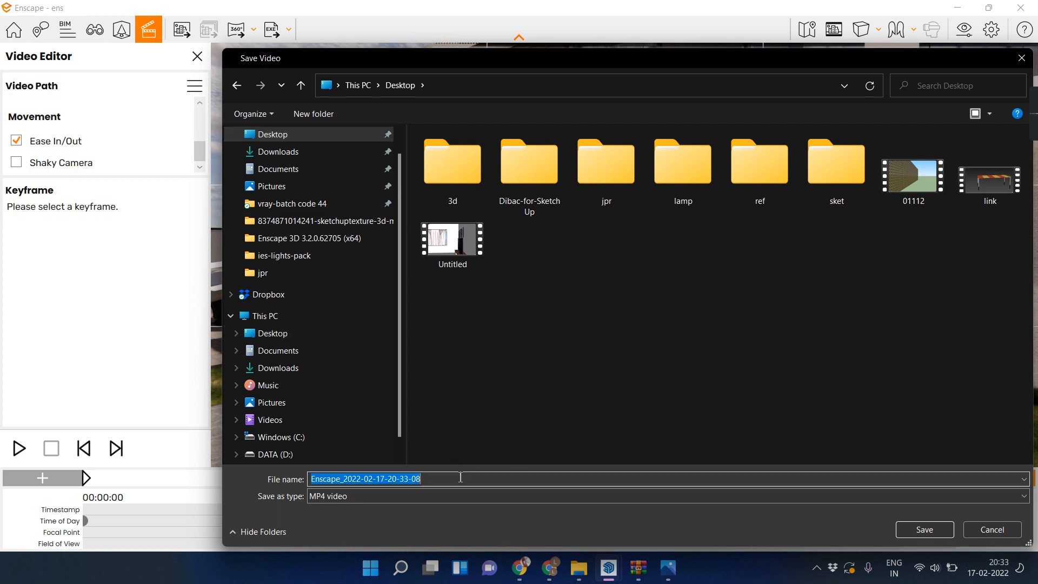
pyautogui.click(916, 533)
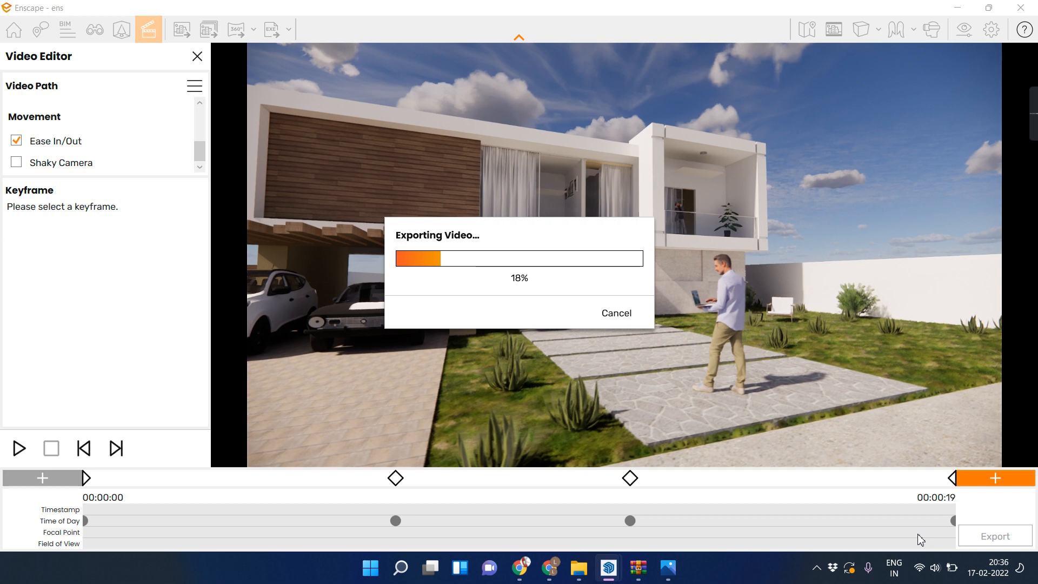
pyautogui.click(626, 315)
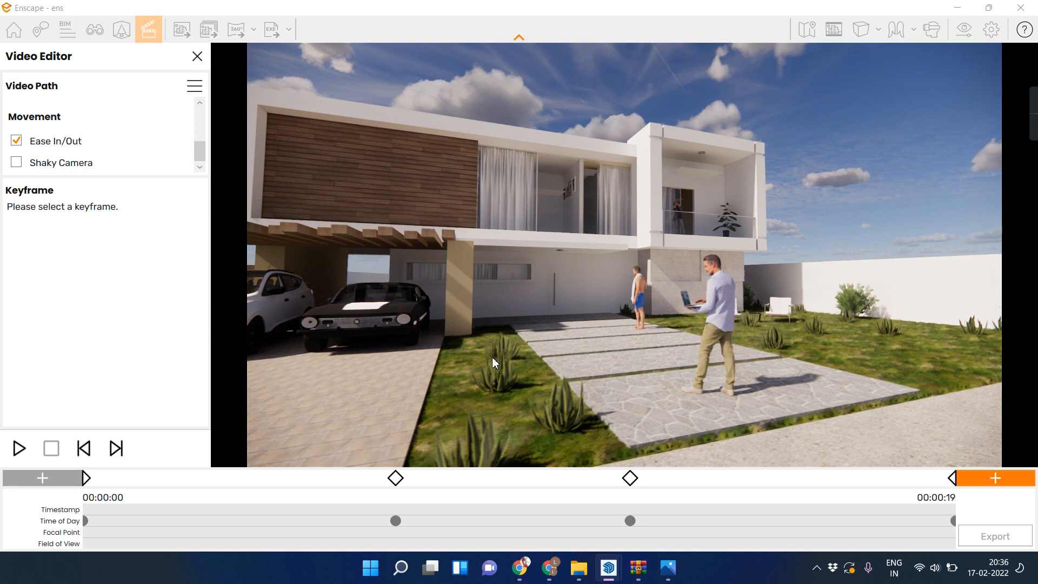
# Start another video export at Window resolution, maximum quality and 30 fps, saving it to the desktop as the MP4 file 12222.
pyautogui.click(976, 536)
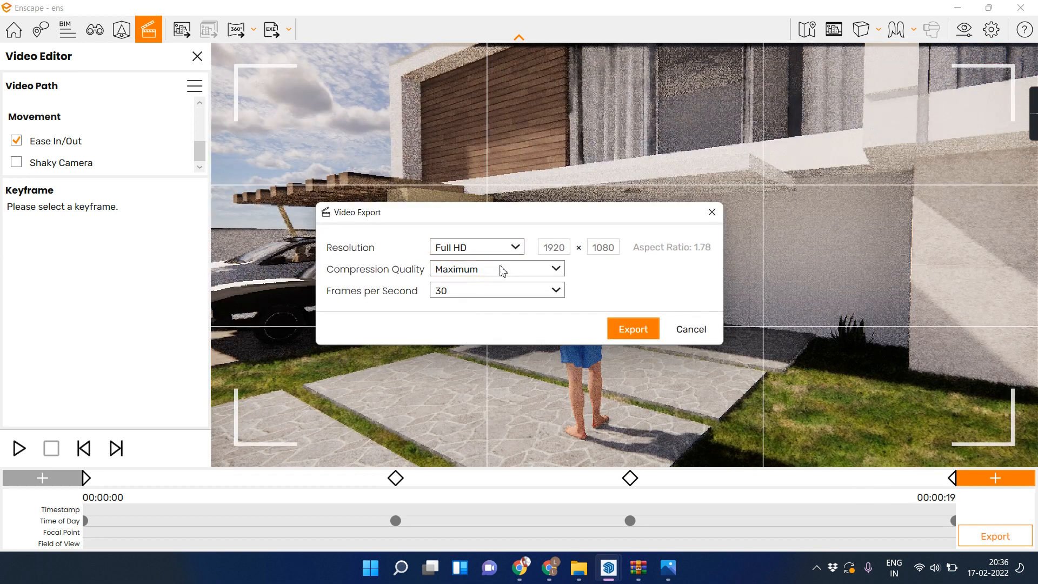
pyautogui.click(489, 250)
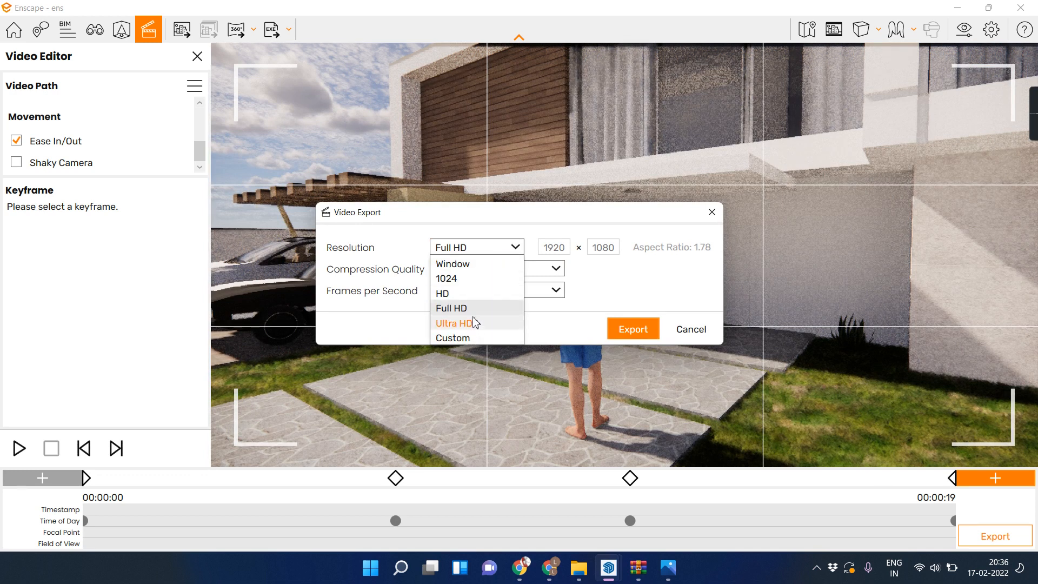
pyautogui.click(469, 264)
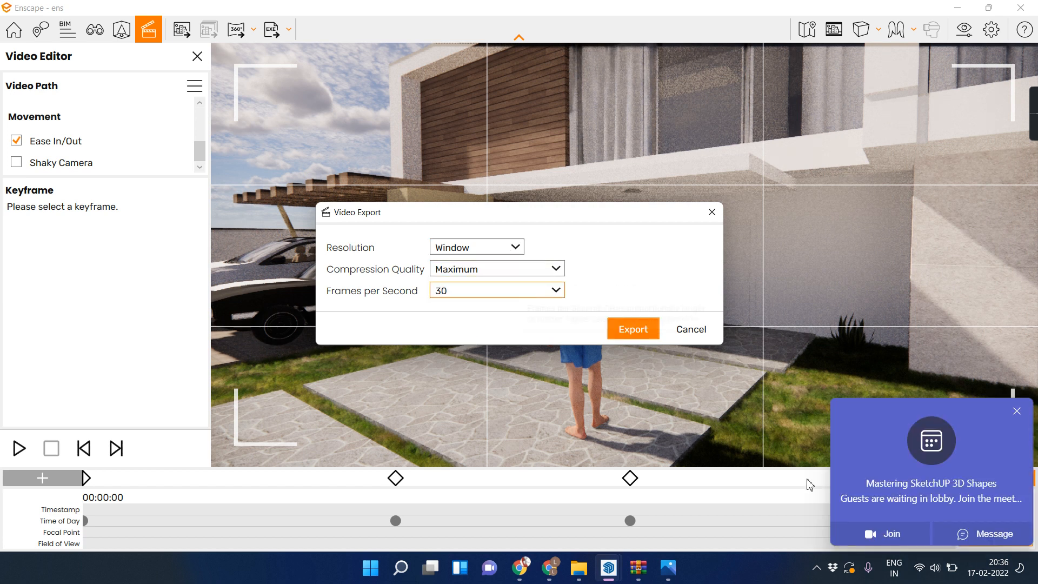
pyautogui.click(1015, 412)
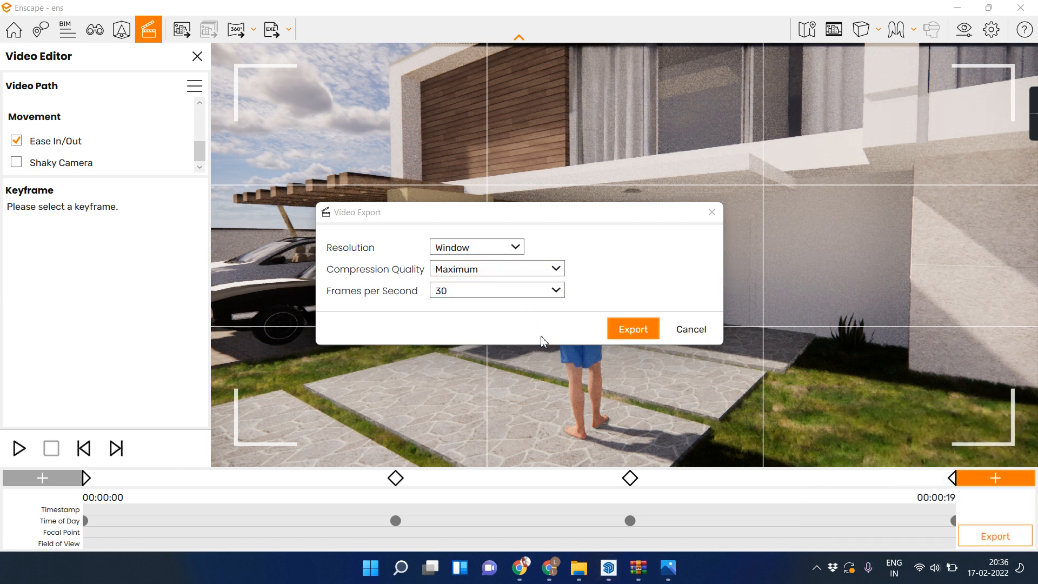
pyautogui.click(447, 287)
pyautogui.click(447, 287)
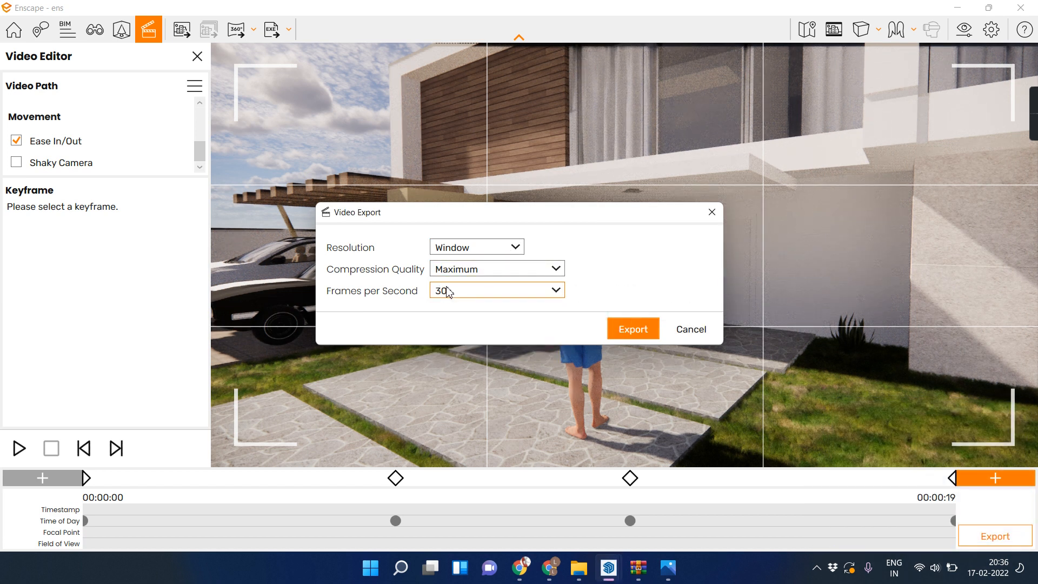
pyautogui.click(624, 330)
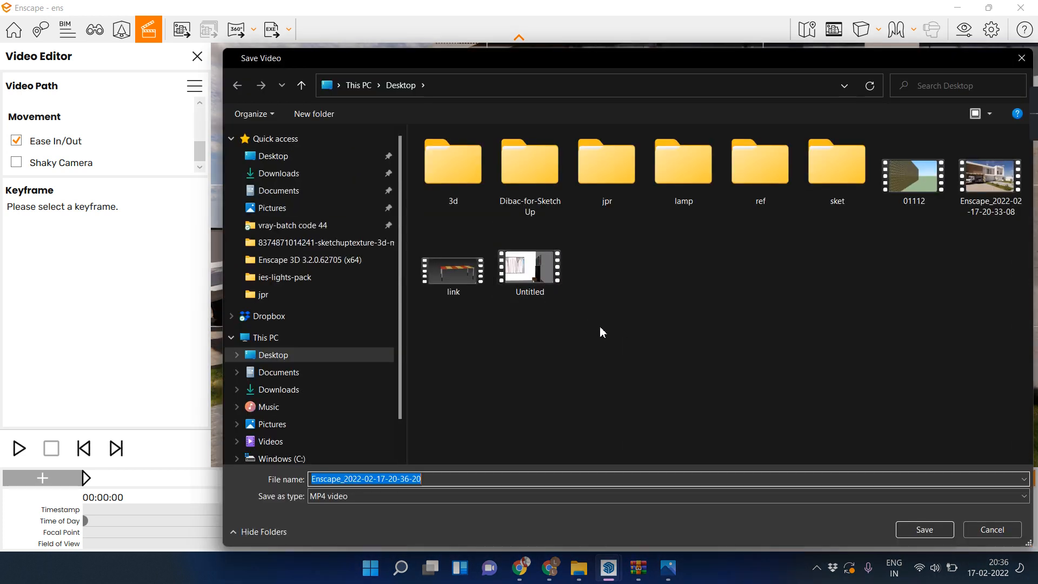
pyautogui.write('12222')
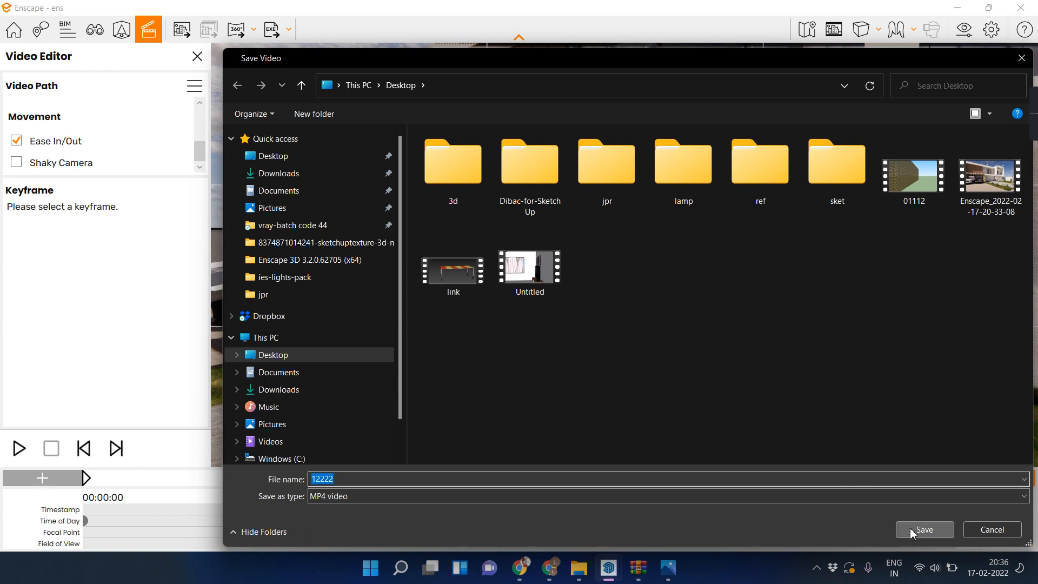
pyautogui.click(913, 531)
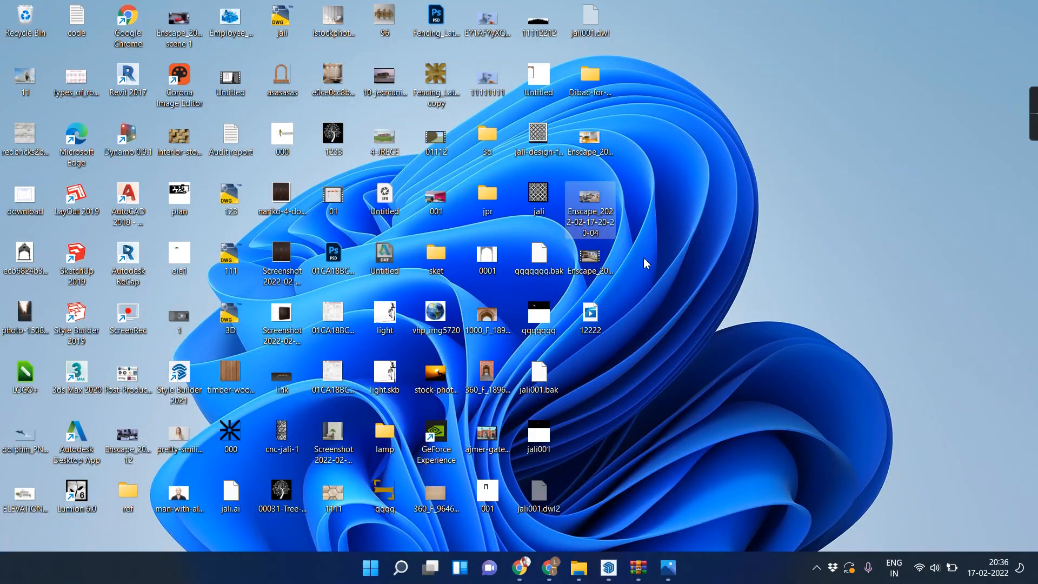
pyautogui.click(592, 259)
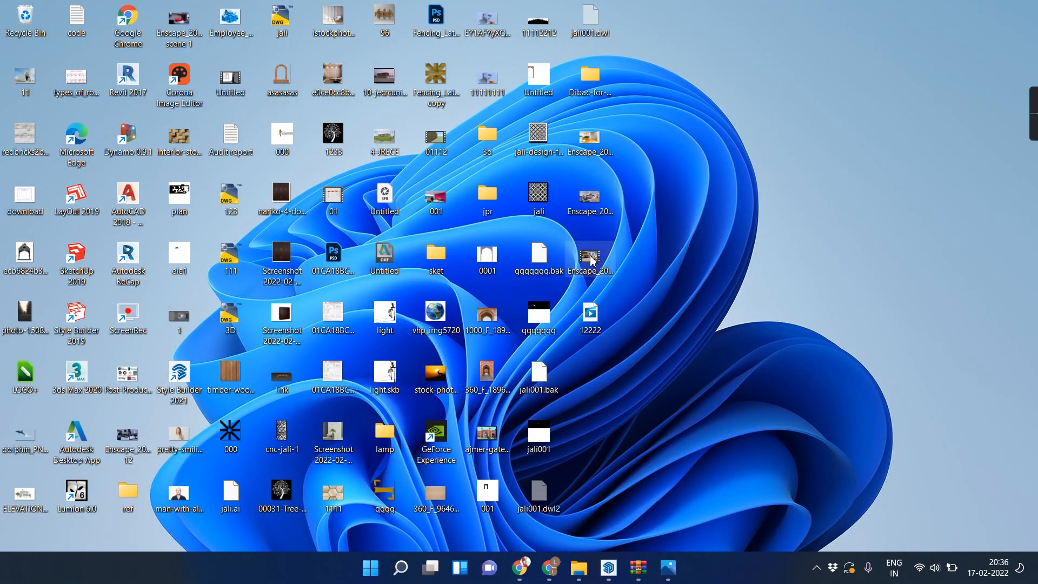
pyautogui.doubleClick(593, 261)
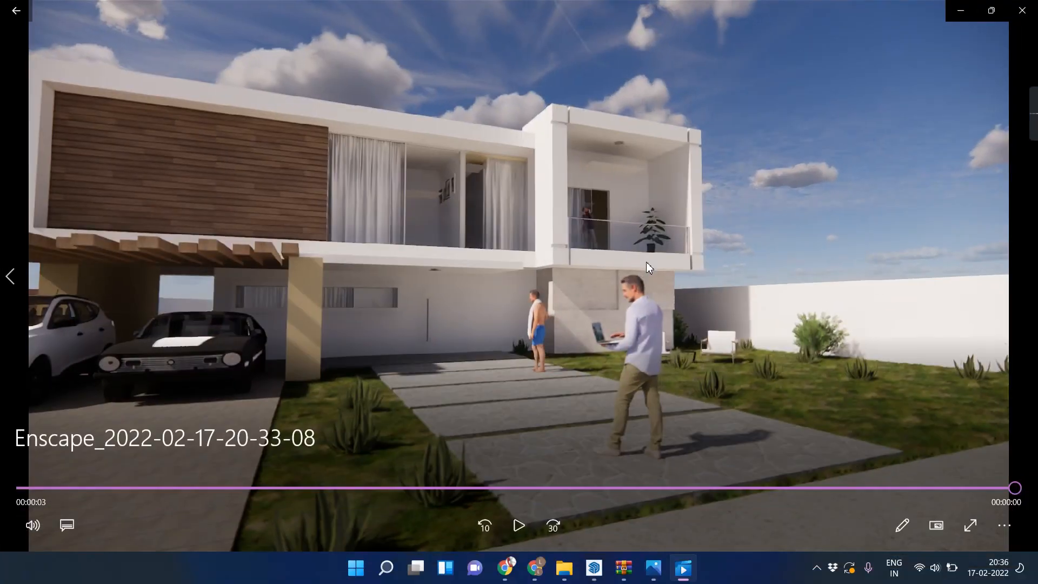
pyautogui.click(519, 526)
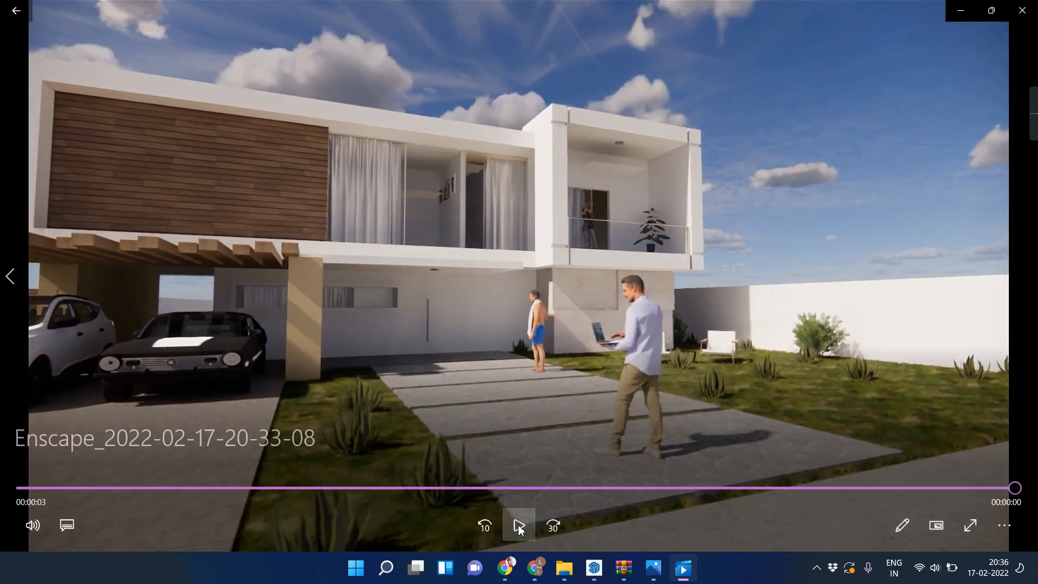
pyautogui.click(519, 526)
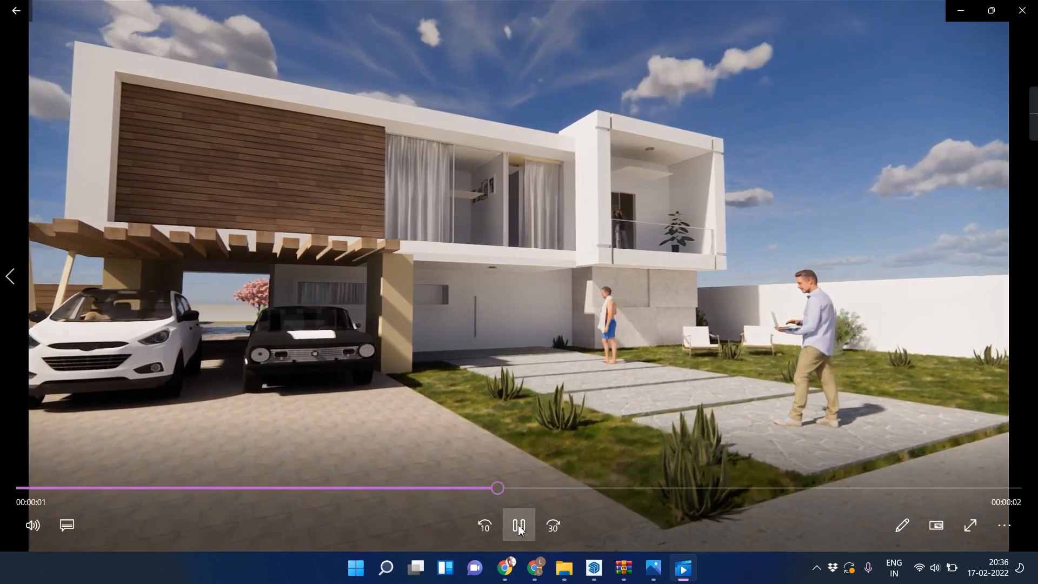
pyautogui.click(1019, 11)
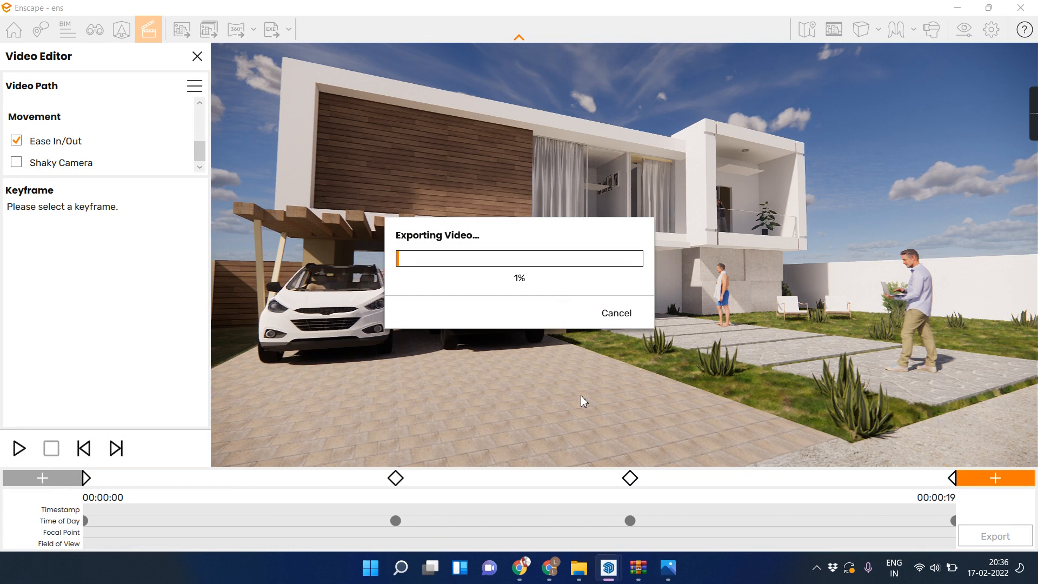
pyautogui.click(628, 309)
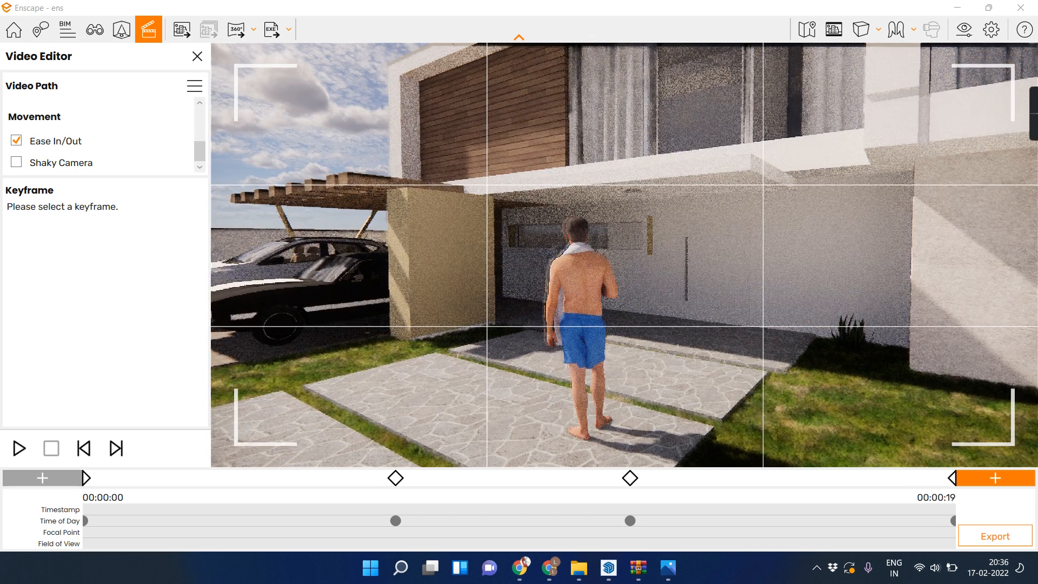
# Move the camera through and behind the house to examine the rear garden, its trees and the surrounding open ground.
pyautogui.moveTo(535, 260); pyautogui.dragTo(622, 261, button='right')
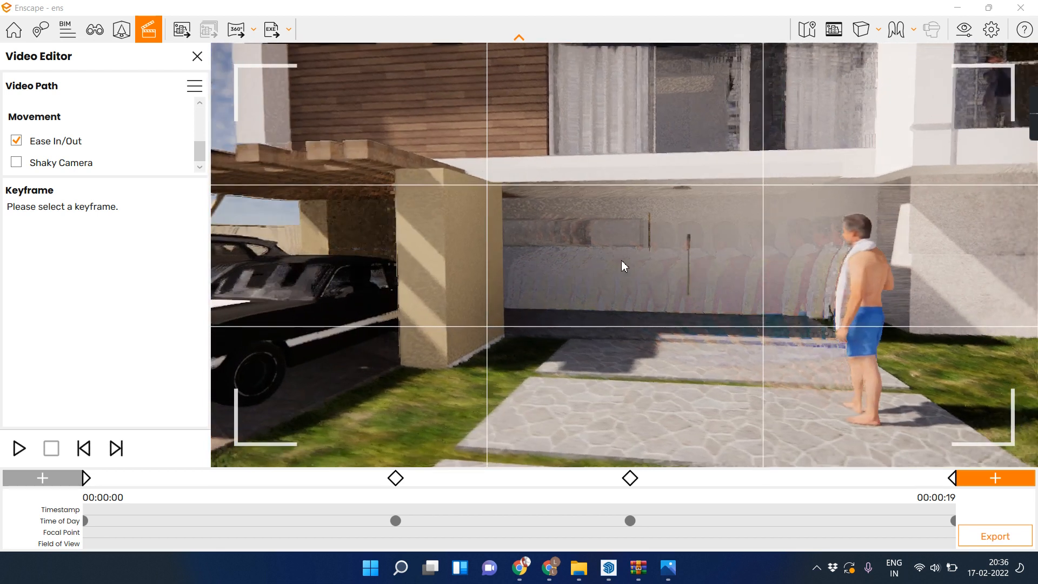
pyautogui.scroll(10, 651, 254)
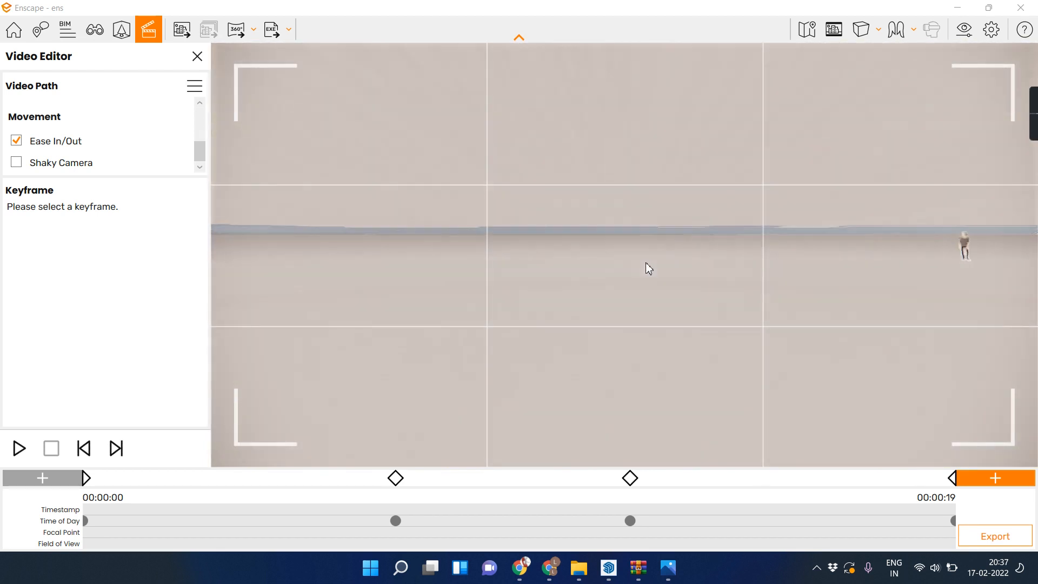
pyautogui.scroll(-8, 645, 262)
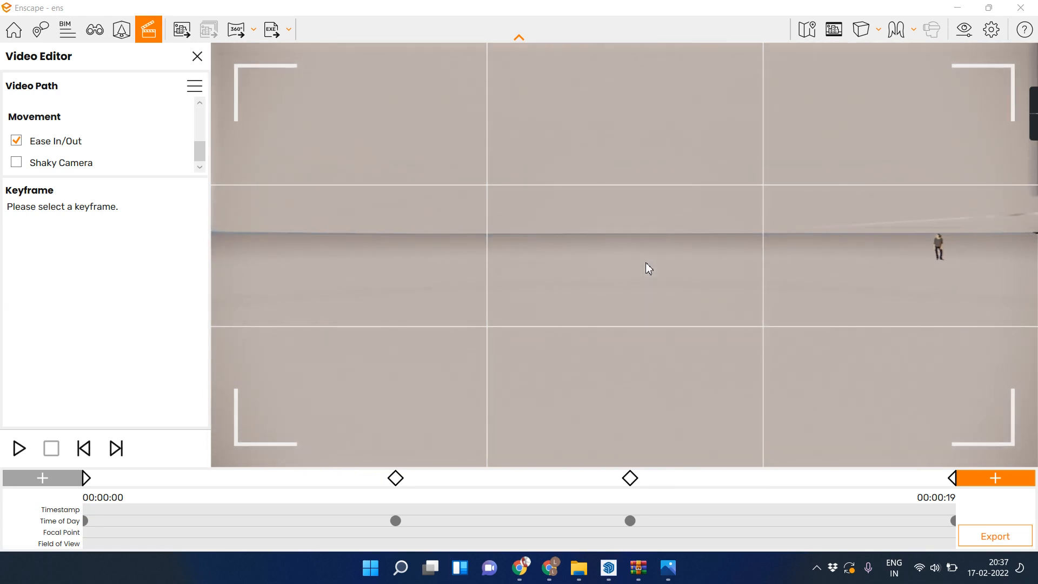
pyautogui.scroll(-5, 646, 262)
pyautogui.scroll(5, 646, 261)
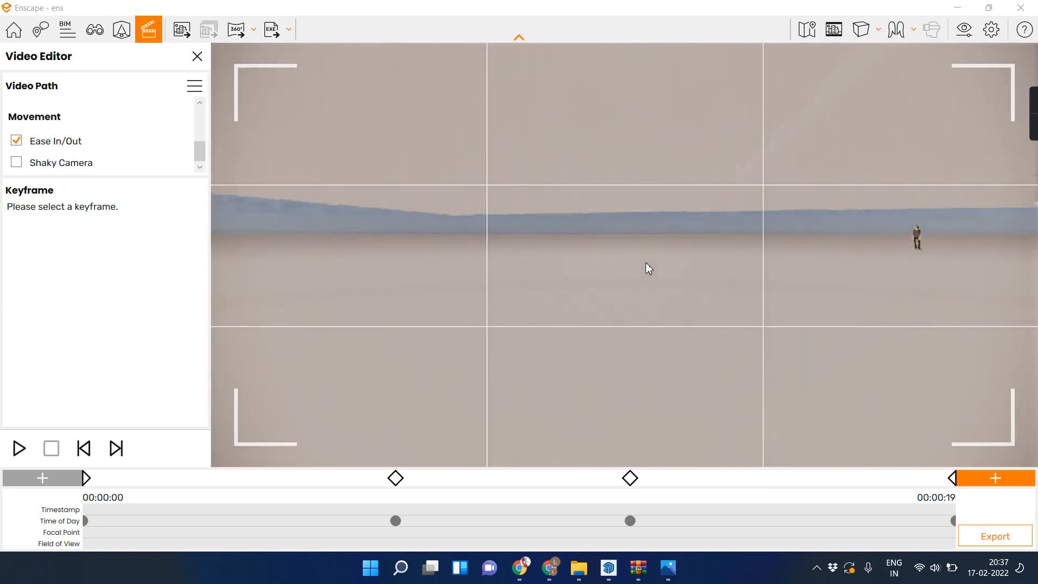
pyautogui.scroll(-4, 645, 263)
pyautogui.scroll(1, 646, 271)
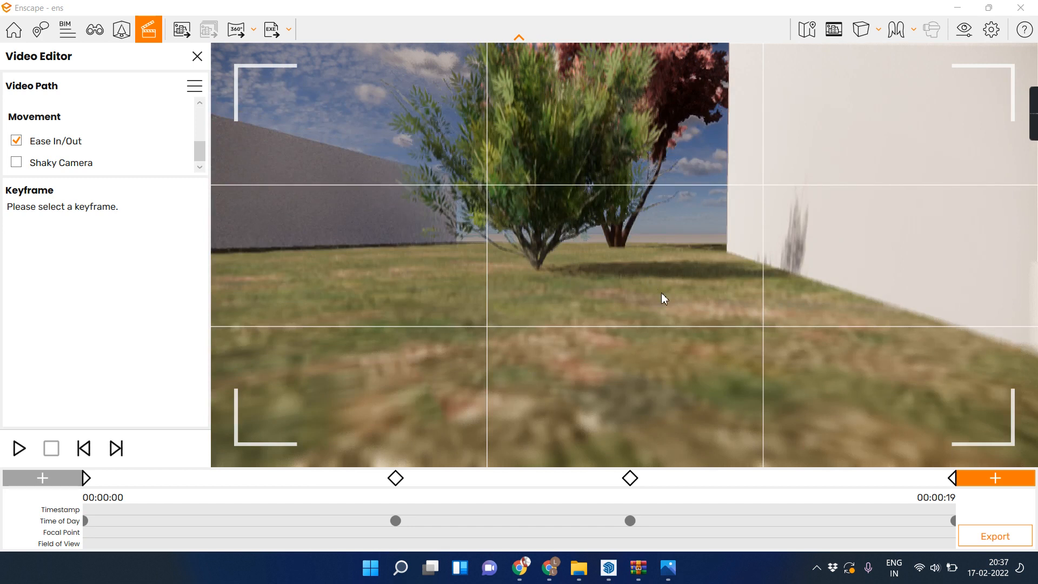
pyautogui.press('w')
pyautogui.press('d')
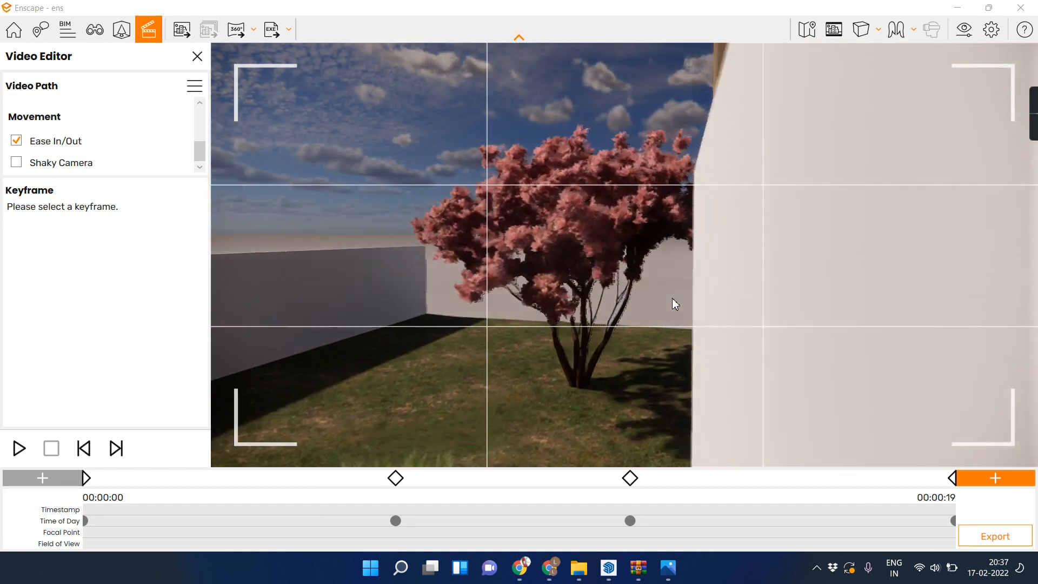
pyautogui.press('w')
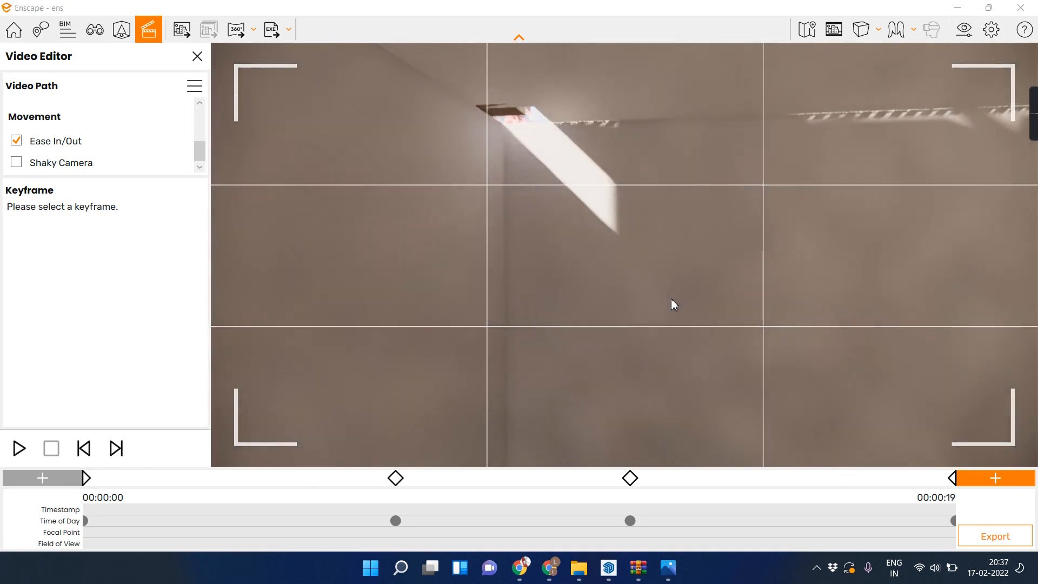
pyautogui.press('w')
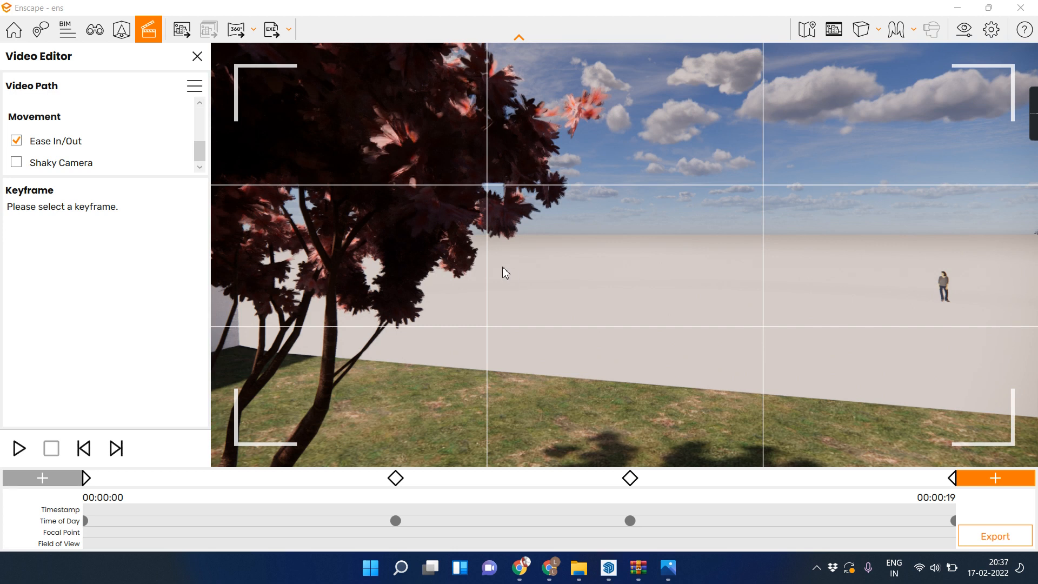
pyautogui.press('s')
pyautogui.press('s')
pyautogui.press('d')
pyautogui.press('d')
pyautogui.press('w')
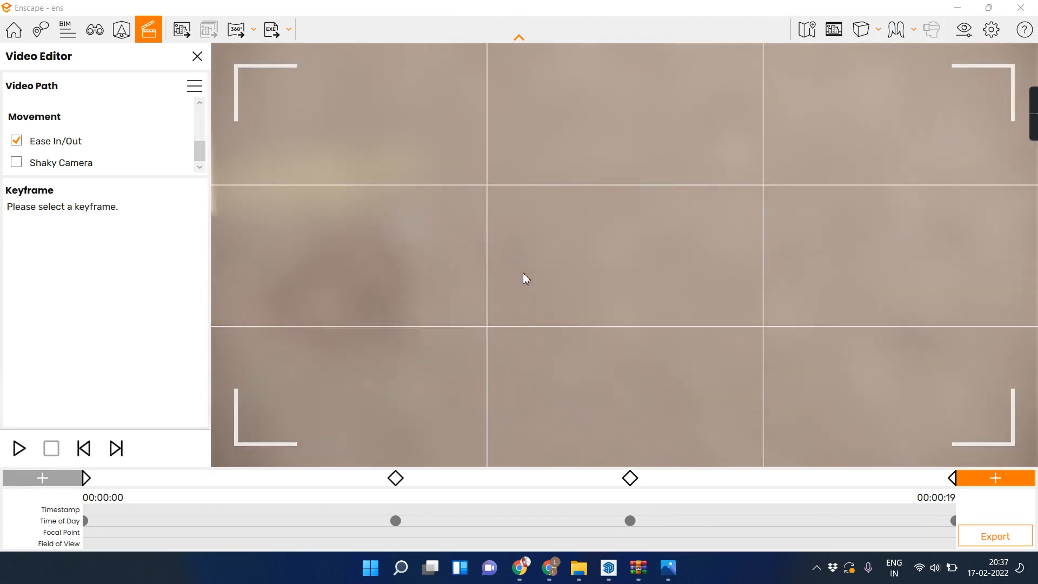
pyautogui.press('w')
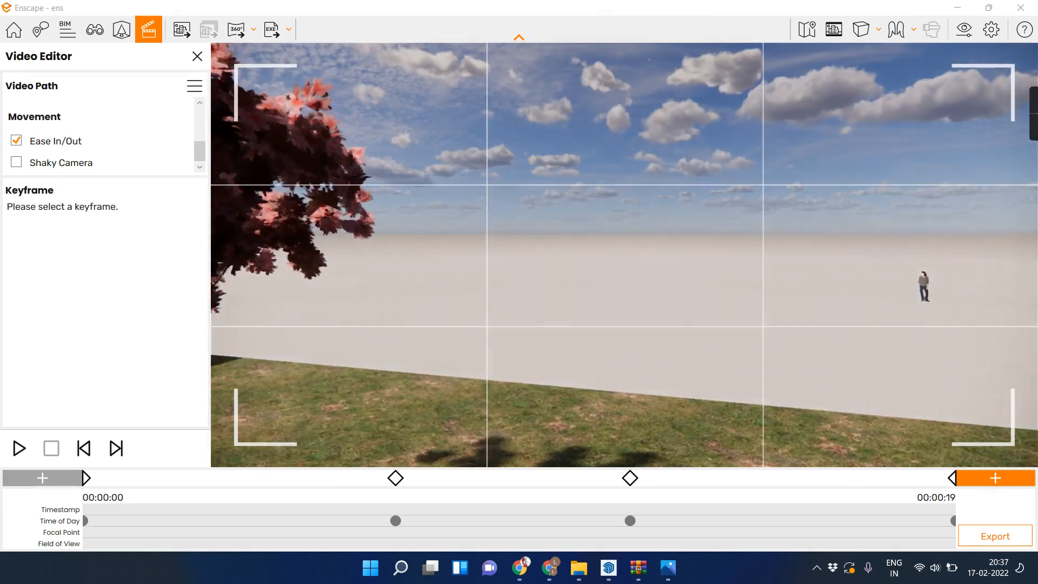
# Switch to the browser to check the Google Meet call, and return to the Enscape window.
pyautogui.click(548, 569)
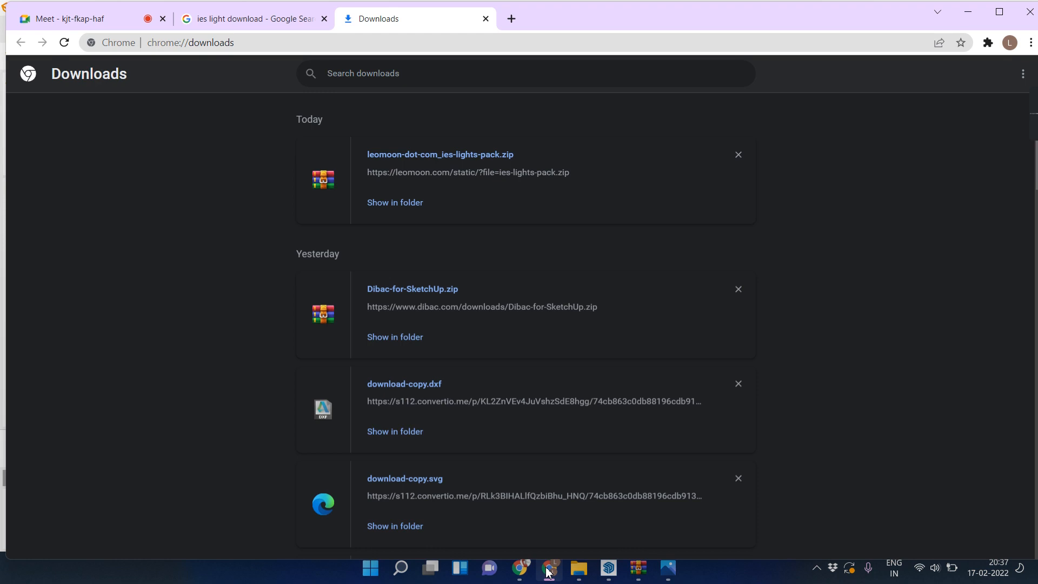
pyautogui.click(80, 16)
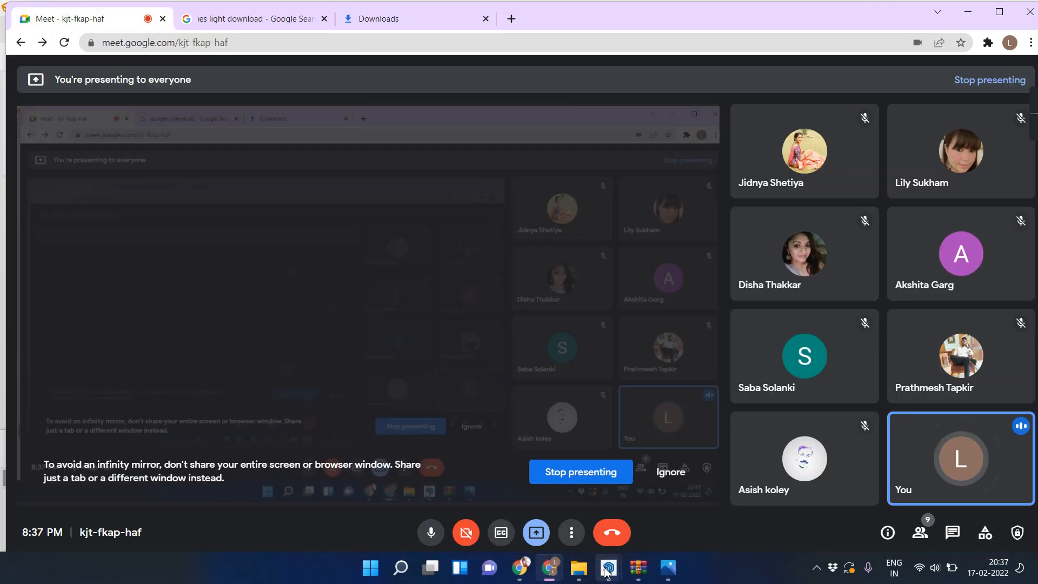
pyautogui.moveTo(607, 571)
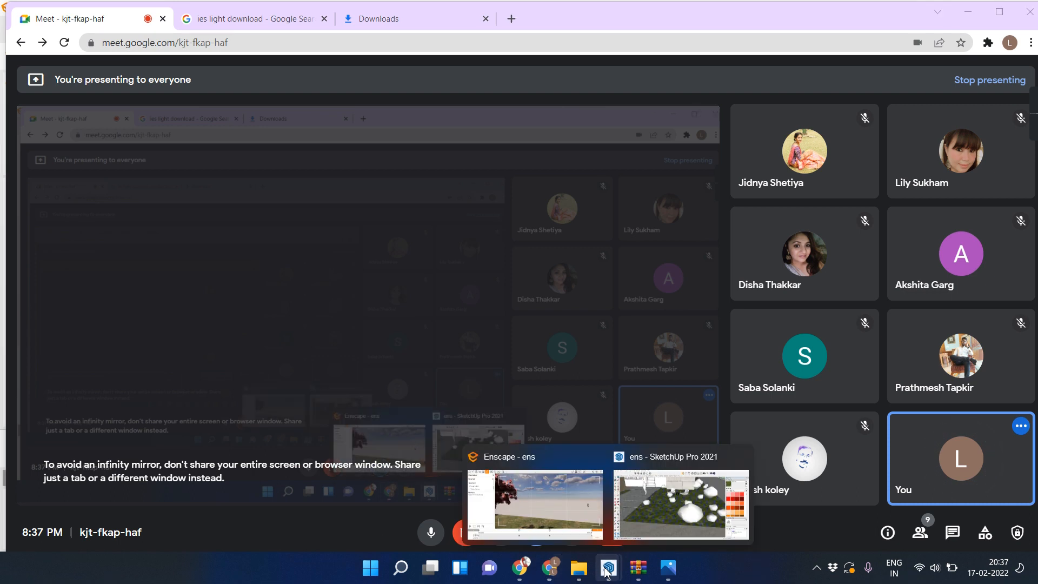
pyautogui.click(538, 497)
# Move the camera from the open ground through the ground floor and out past the timber-clad wall to the planted garden.
pyautogui.click(482, 362)
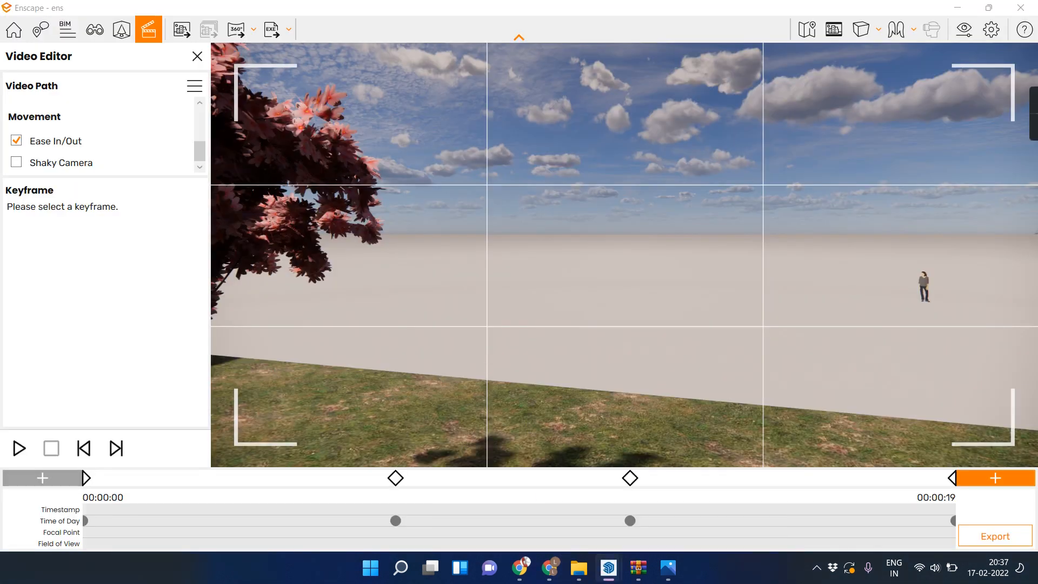
pyautogui.moveTo(472, 366); pyautogui.dragTo(439, 370)
pyautogui.press('w')
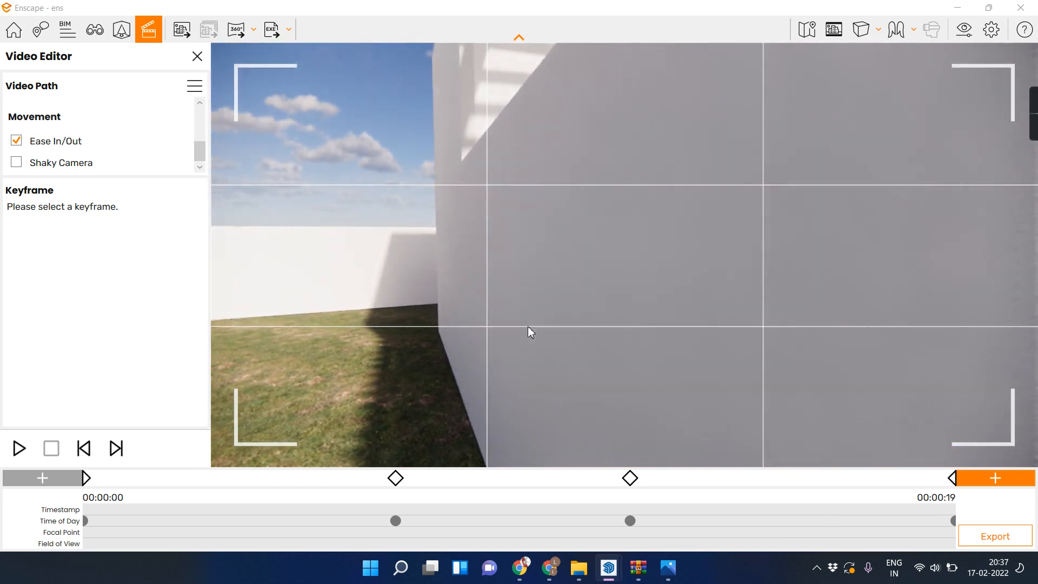
pyautogui.press('d')
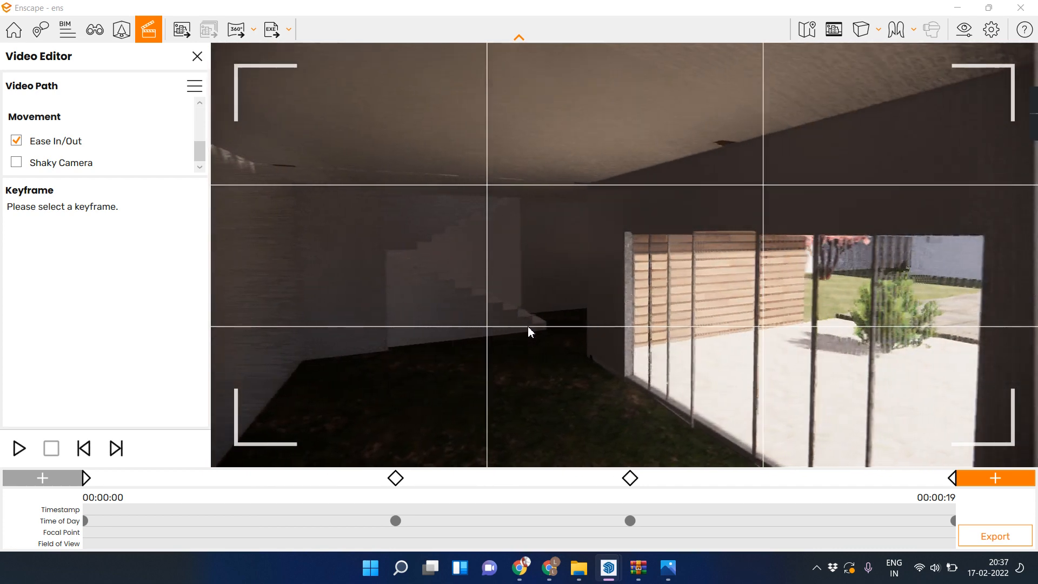
pyautogui.press('d')
pyautogui.press('w')
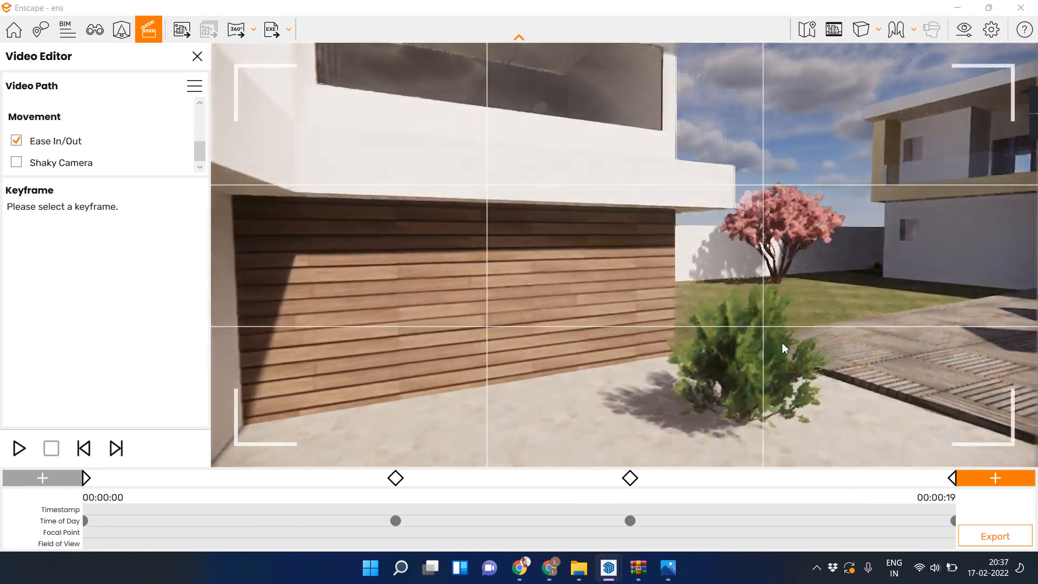
pyautogui.press('w')
pyautogui.press('d')
pyautogui.moveTo(881, 324); pyautogui.dragTo(930, 323)
pyautogui.moveTo(833, 254); pyautogui.dragTo(871, 251)
pyautogui.press('w')
pyautogui.press('w')
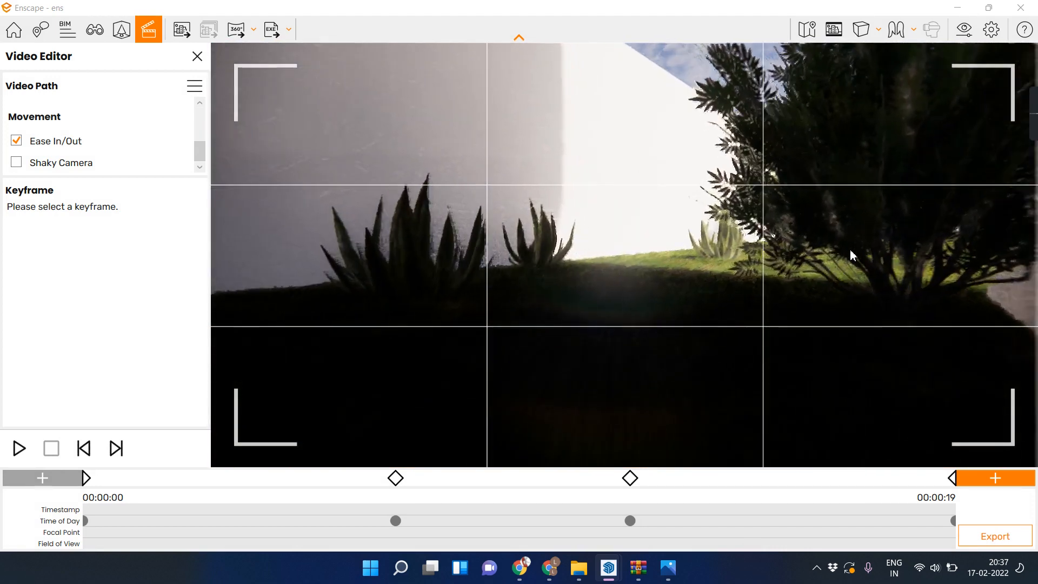
# Fly around the boundary wall and out to the street to examine the camera path and the road in front.
pyautogui.moveTo(850, 249); pyautogui.dragTo(880, 251)
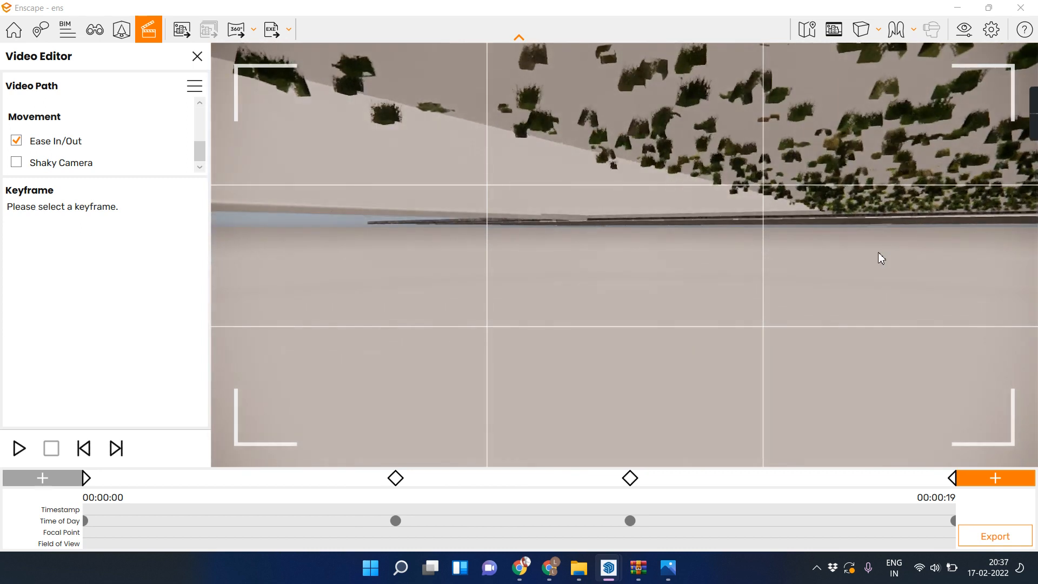
pyautogui.press('q')
pyautogui.press('e')
pyautogui.press('e')
pyautogui.press('w')
pyautogui.moveTo(864, 252); pyautogui.dragTo(845, 253)
pyautogui.press('d')
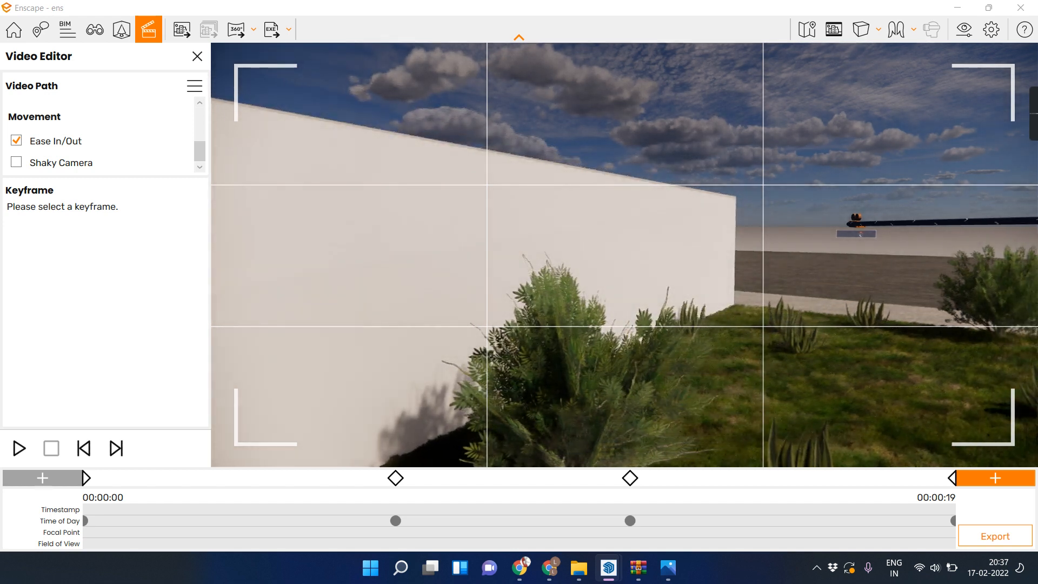
pyautogui.press('e')
pyautogui.moveTo(486, 211); pyautogui.dragTo(609, 200)
pyautogui.press('w')
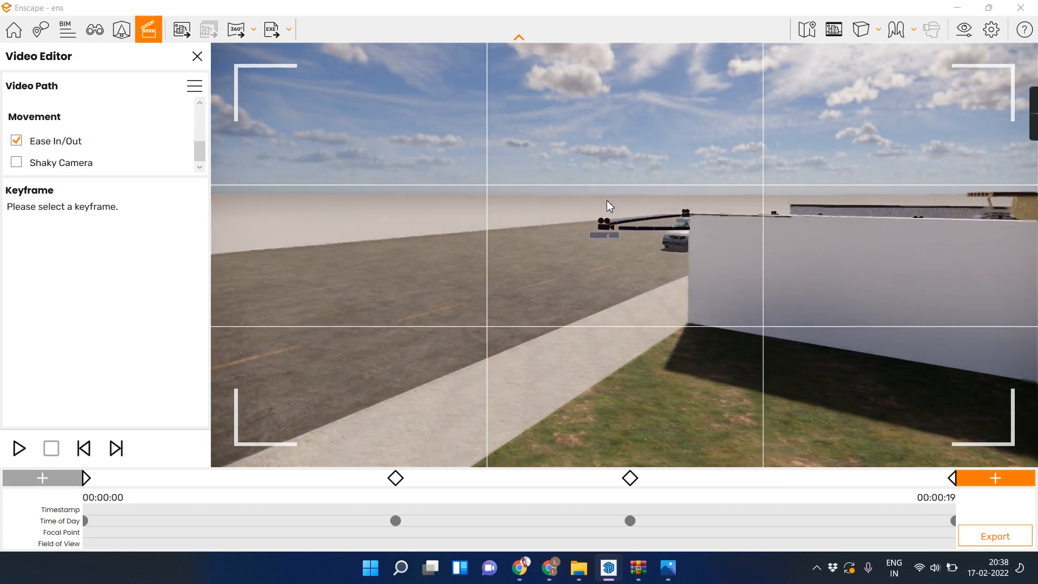
pyautogui.press('w')
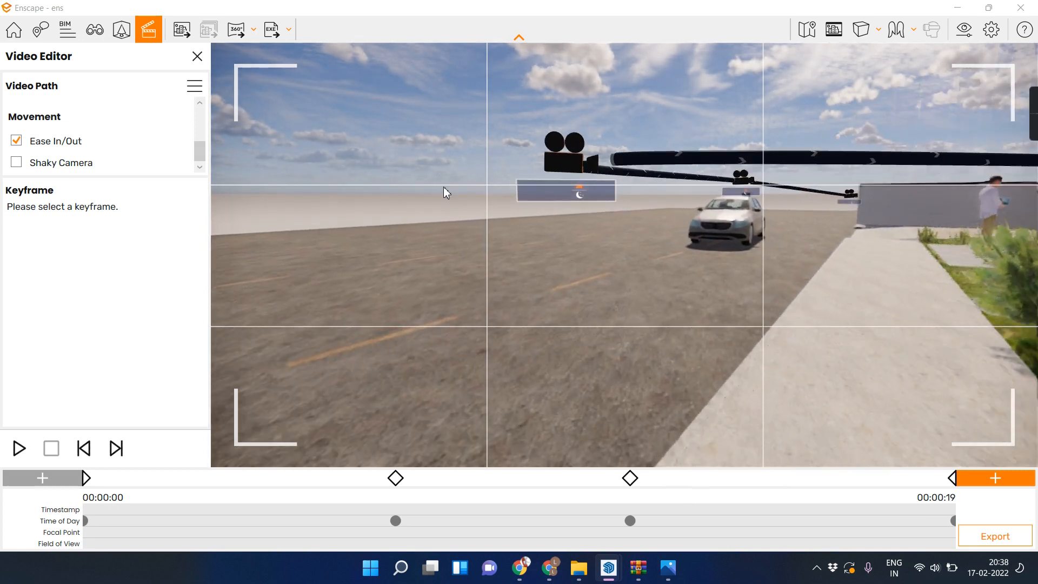
pyautogui.press('w')
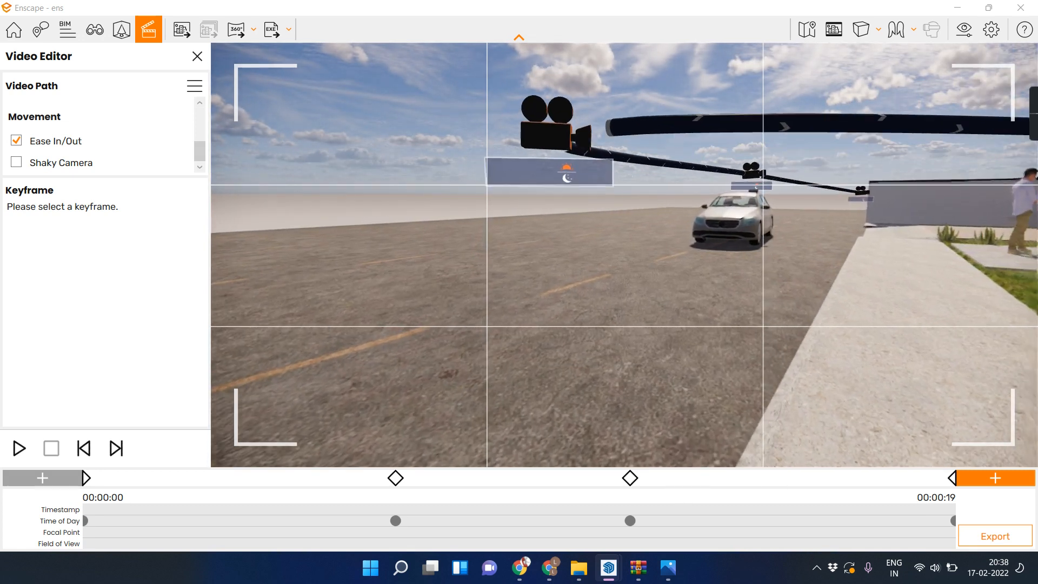
pyautogui.moveTo(588, 230); pyautogui.dragTo(681, 232, button='right')
pyautogui.moveTo(521, 217); pyautogui.dragTo(520, 238, button='middle')
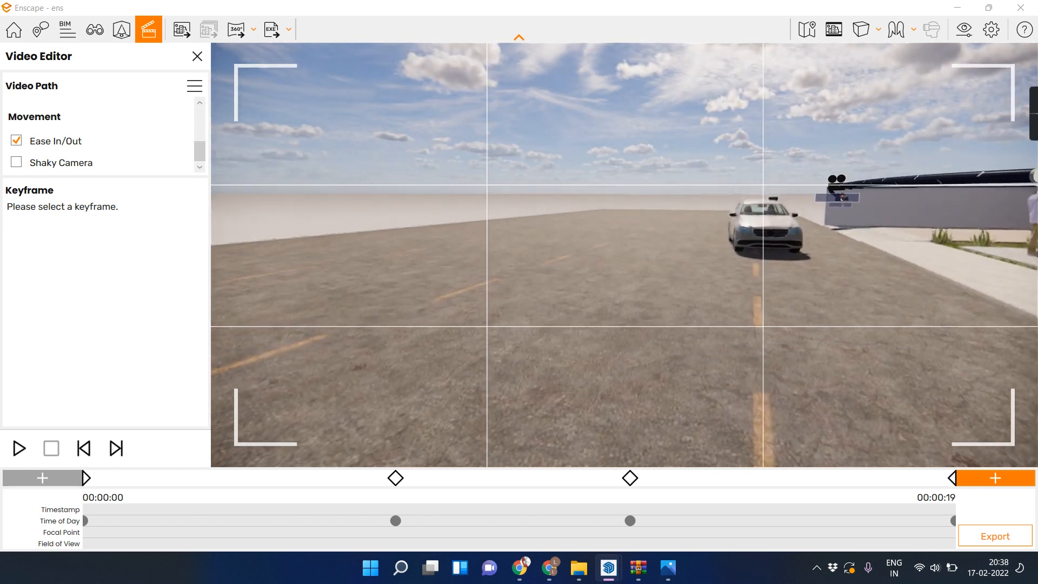
# Start a new video path, discarding the existing keyframes.
pyautogui.click(193, 87)
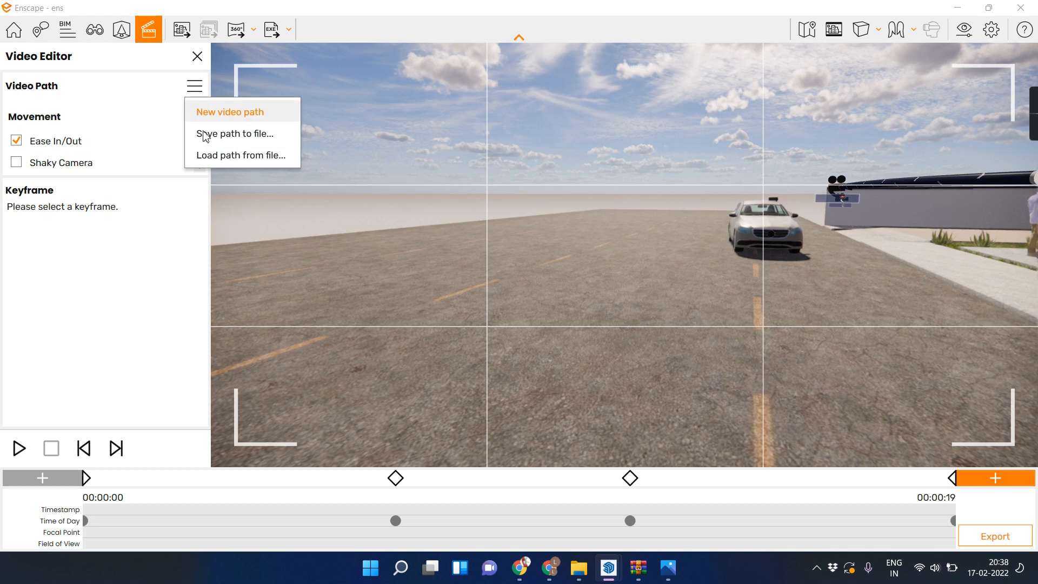
pyautogui.click(206, 110)
pyautogui.click(546, 332)
# Frame the house's front facade with the driveway, parked cars and front lawn, dismissing the meeting notification.
pyautogui.moveTo(505, 316); pyautogui.dragTo(414, 323, button='right')
pyautogui.press('e')
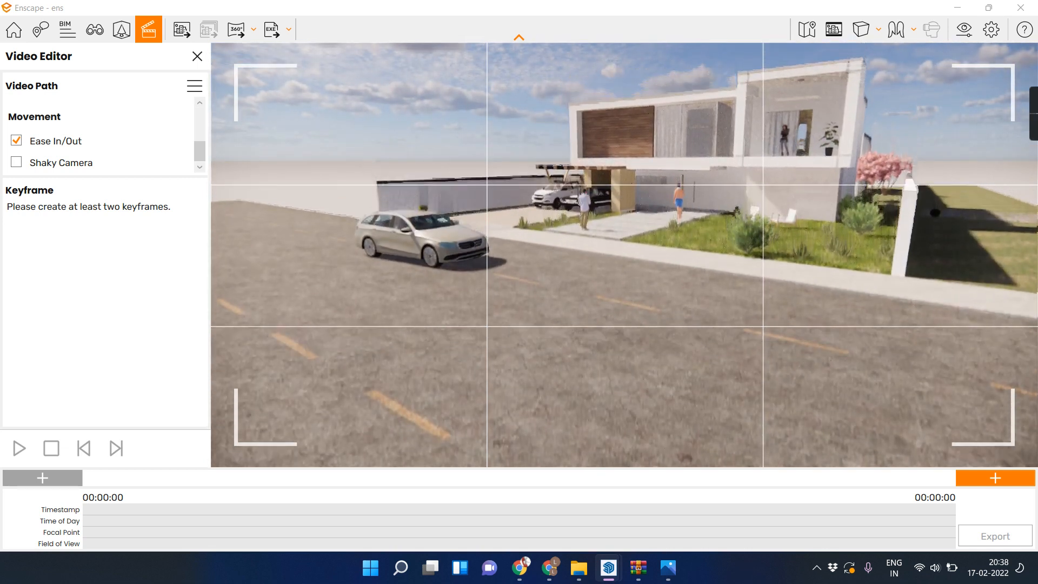
pyautogui.moveTo(563, 308); pyautogui.dragTo(576, 271, button='right')
pyautogui.press('e')
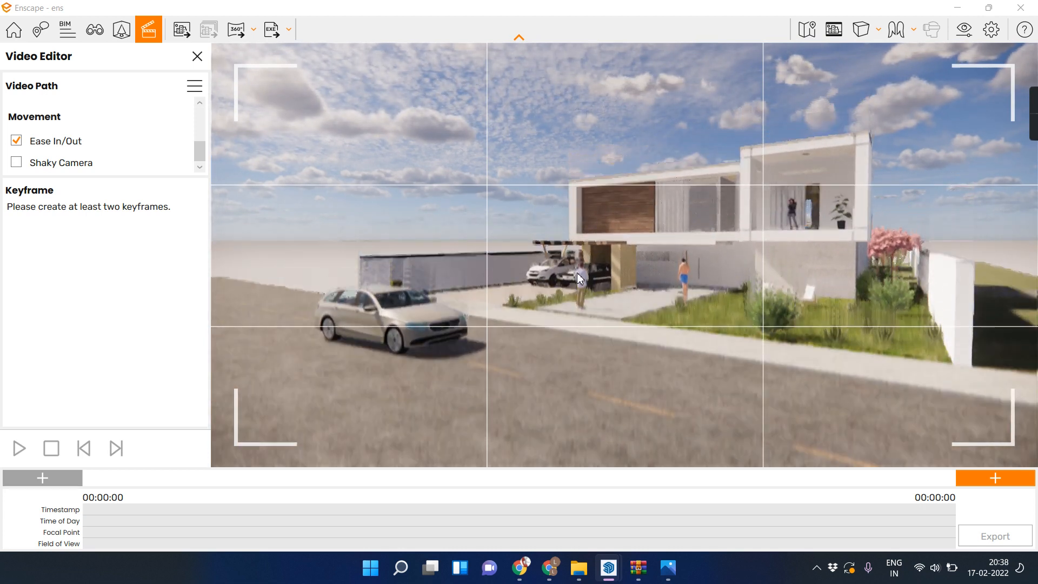
pyautogui.press('q')
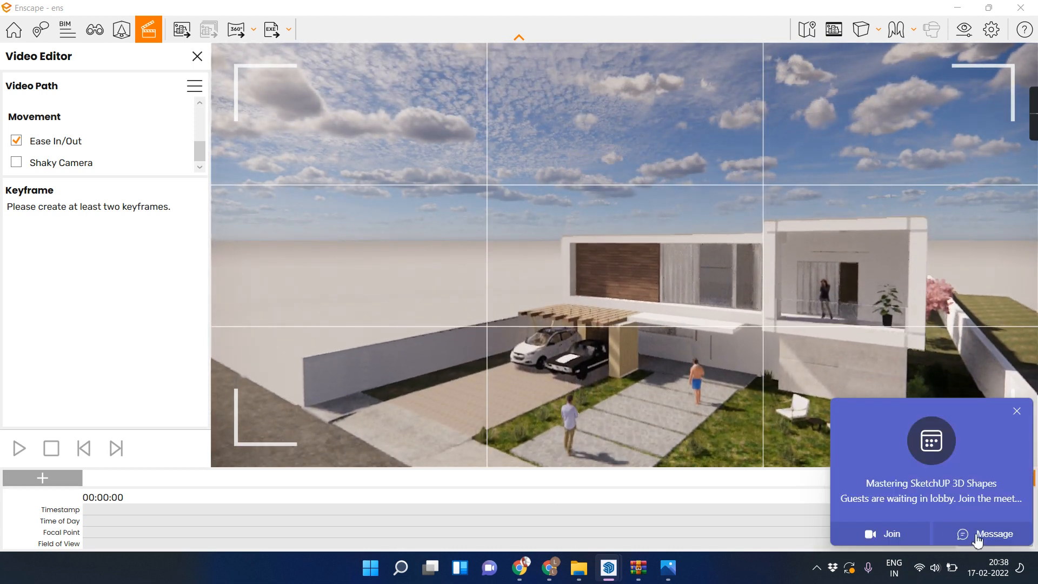
pyautogui.click(1015, 412)
pyautogui.press('q')
pyautogui.moveTo(756, 354); pyautogui.dragTo(738, 347)
pyautogui.press('w')
pyautogui.press('q')
pyautogui.moveTo(669, 374); pyautogui.dragTo(669, 371)
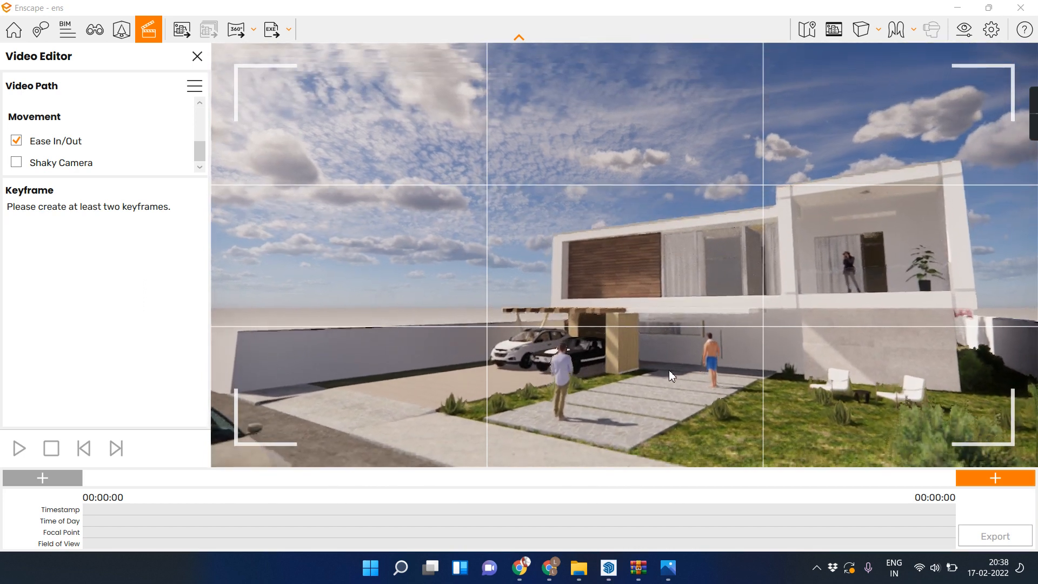
pyautogui.moveTo(669, 371); pyautogui.dragTo(657, 378, button='right')
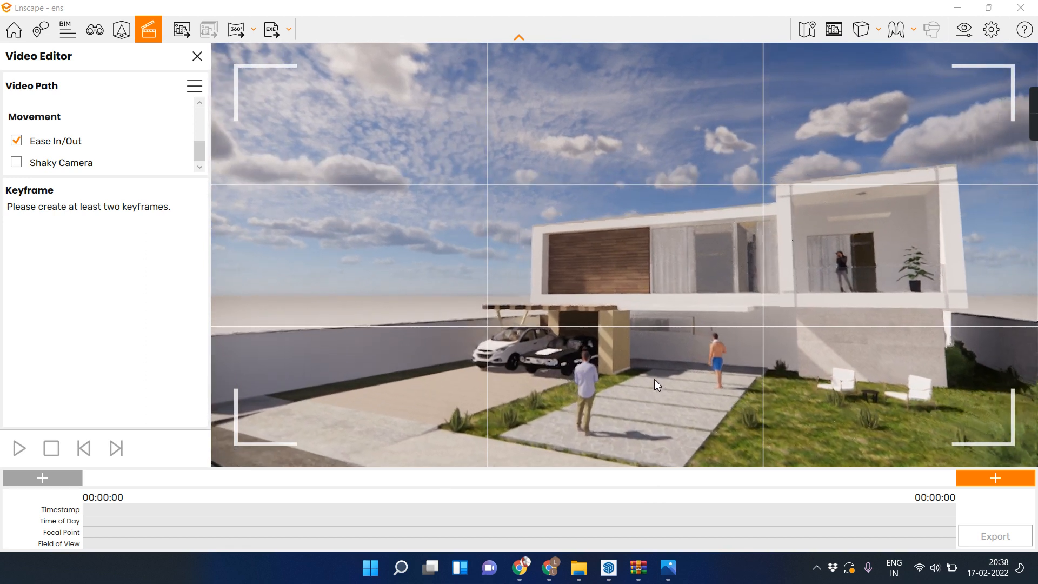
pyautogui.press('w')
pyautogui.press('w')
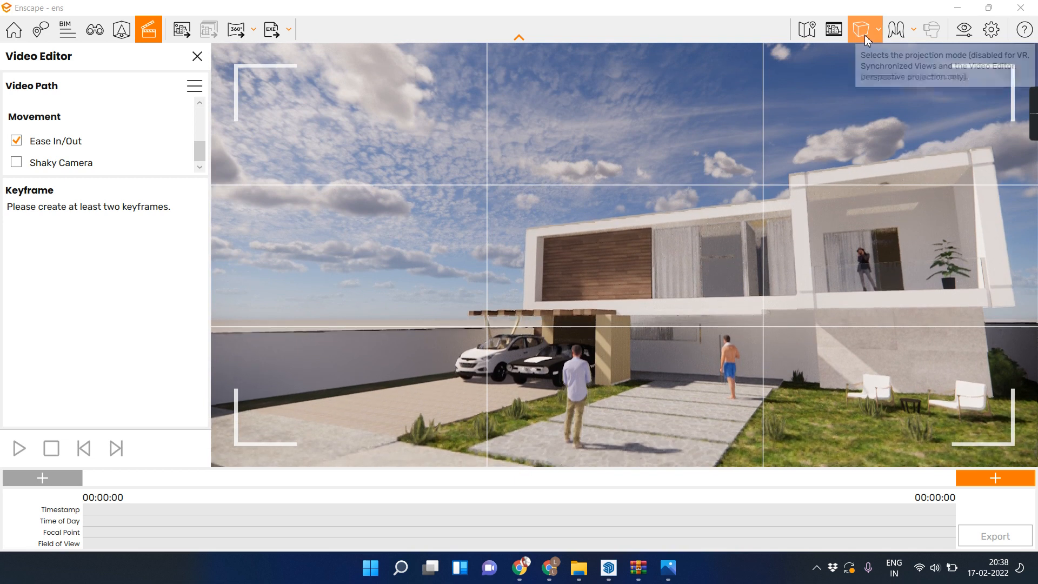
# Set the navigation to Walk Mode and walk closer to the front of the house.
pyautogui.click(898, 36)
pyautogui.click(944, 83)
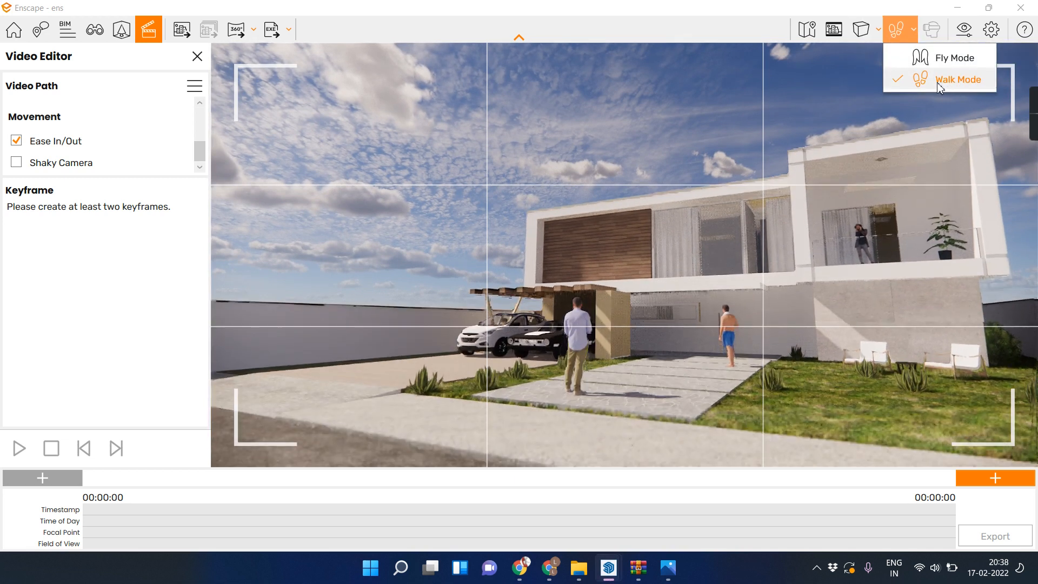
pyautogui.click(728, 225)
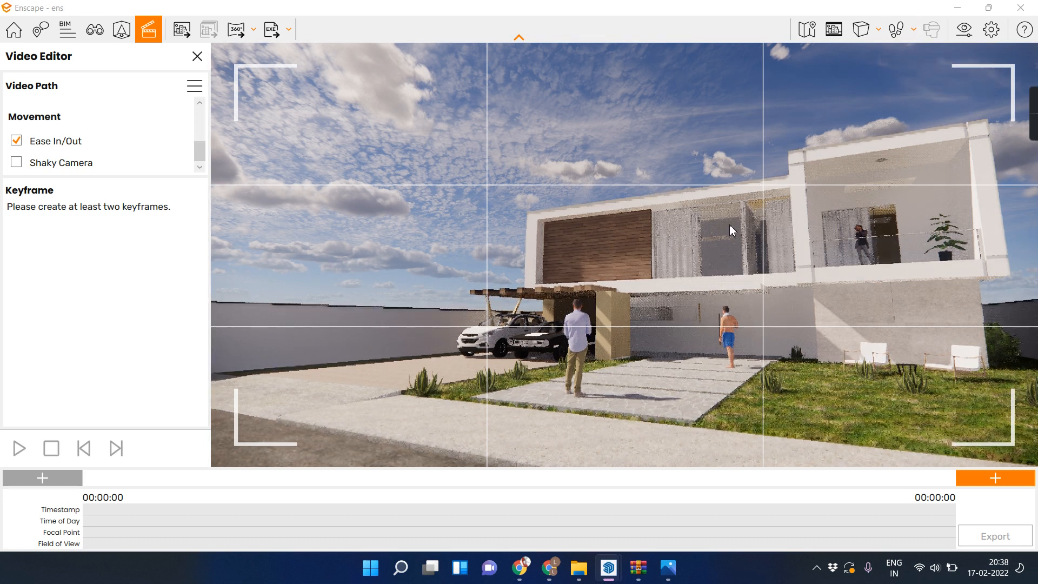
pyautogui.press('w')
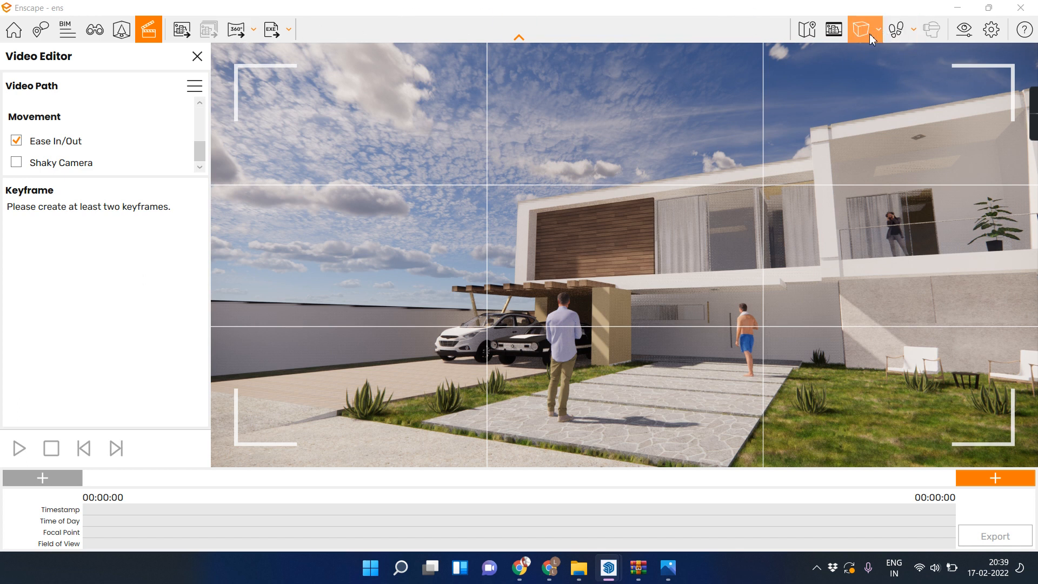
# Try the Two-Point projection on the front view and restore Perspective.
pyautogui.click(898, 33)
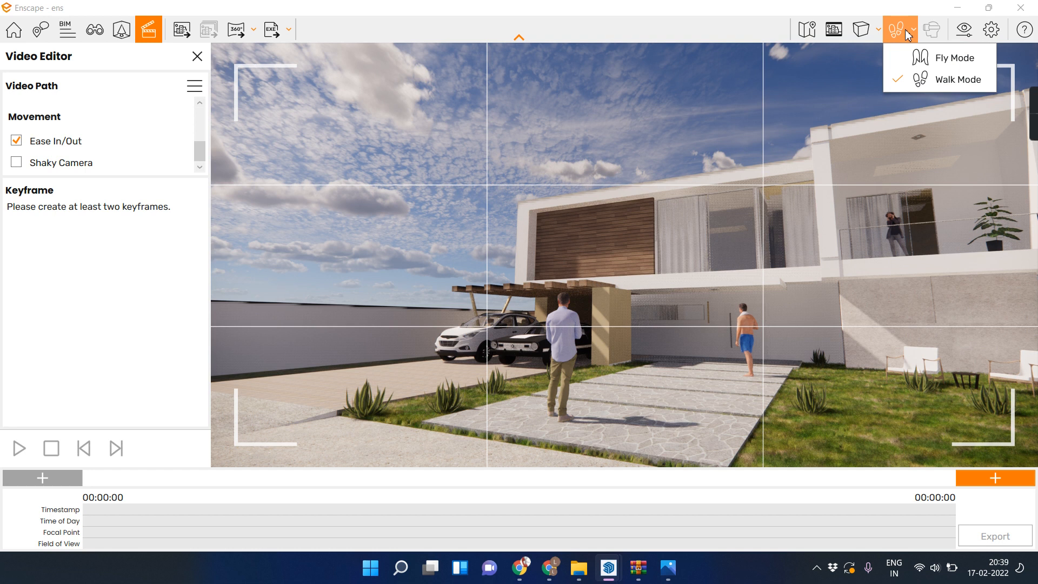
pyautogui.click(863, 32)
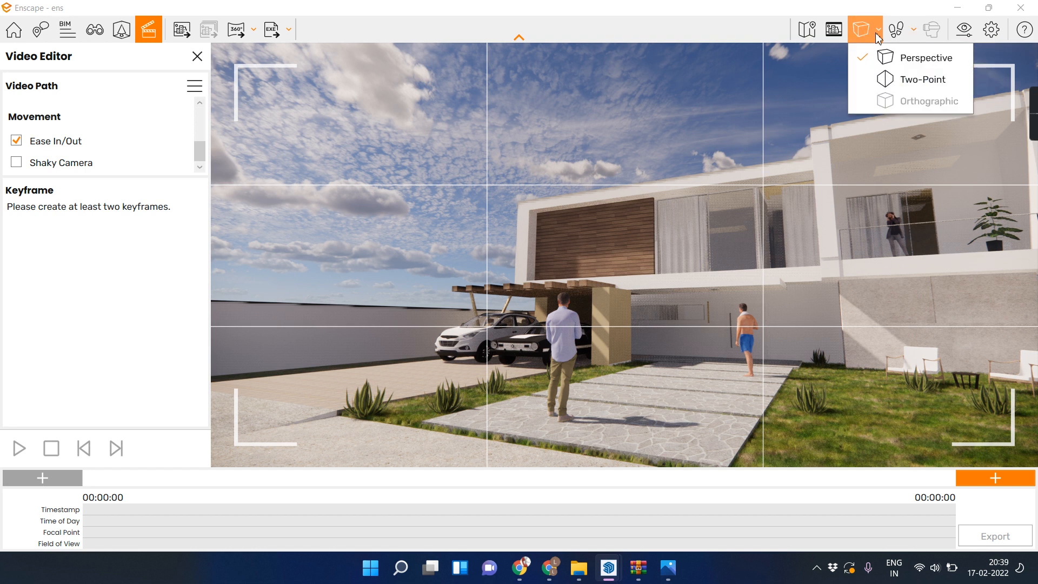
pyautogui.click(916, 79)
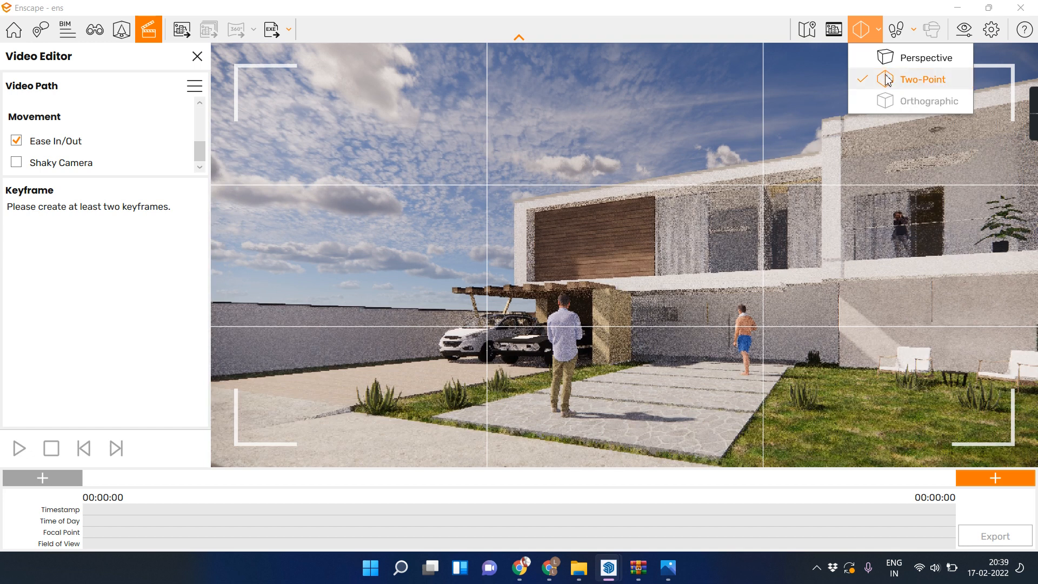
pyautogui.click(887, 59)
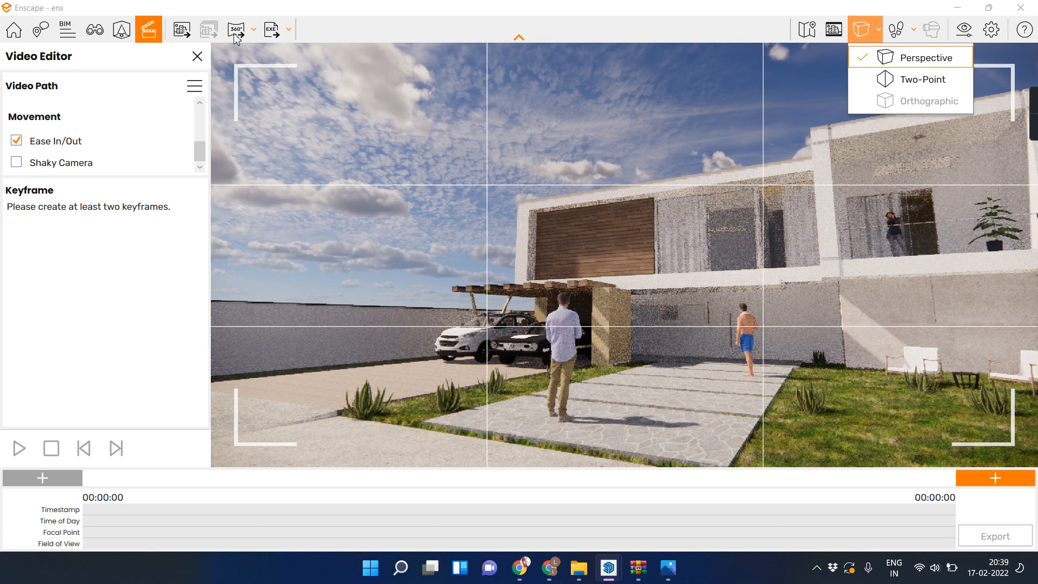
# Export a mono panorama from the current camera position in front of the house.
pyautogui.click(253, 33)
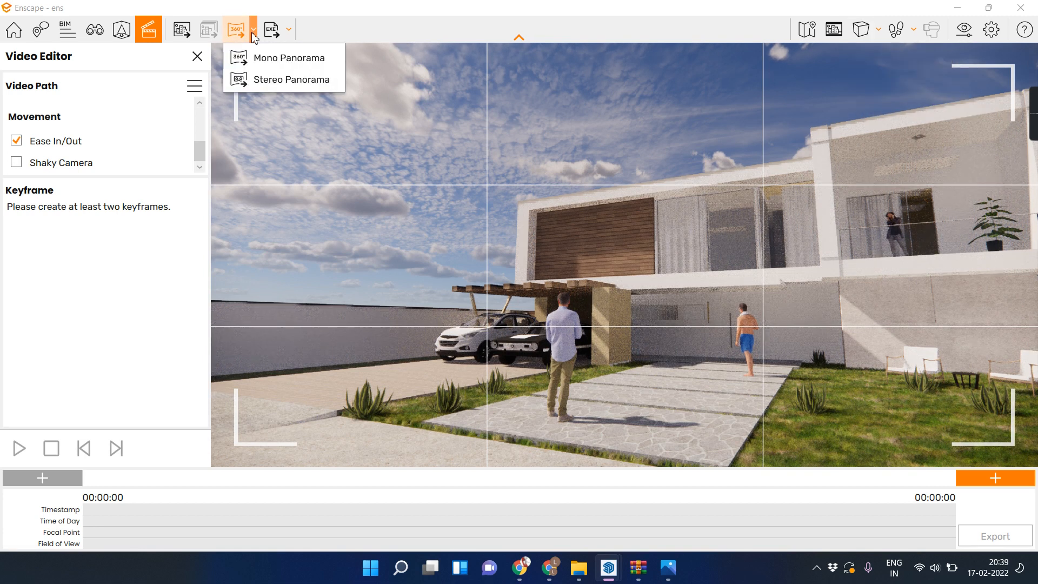
pyautogui.click(268, 64)
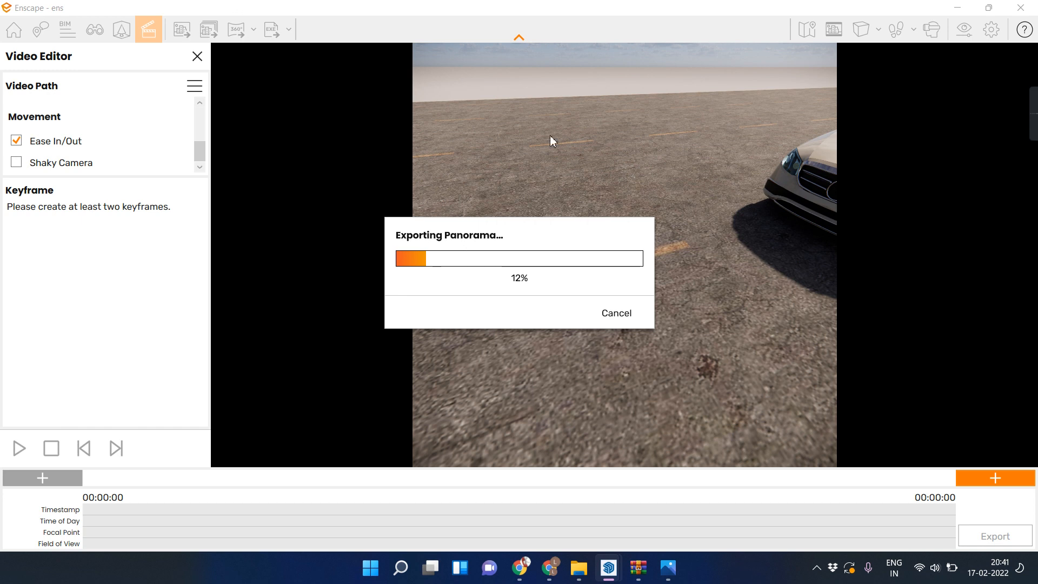
# Alternate between the SketchUp model and the Enscape window to check the progress of the panorama export.
pyautogui.moveTo(609, 576)
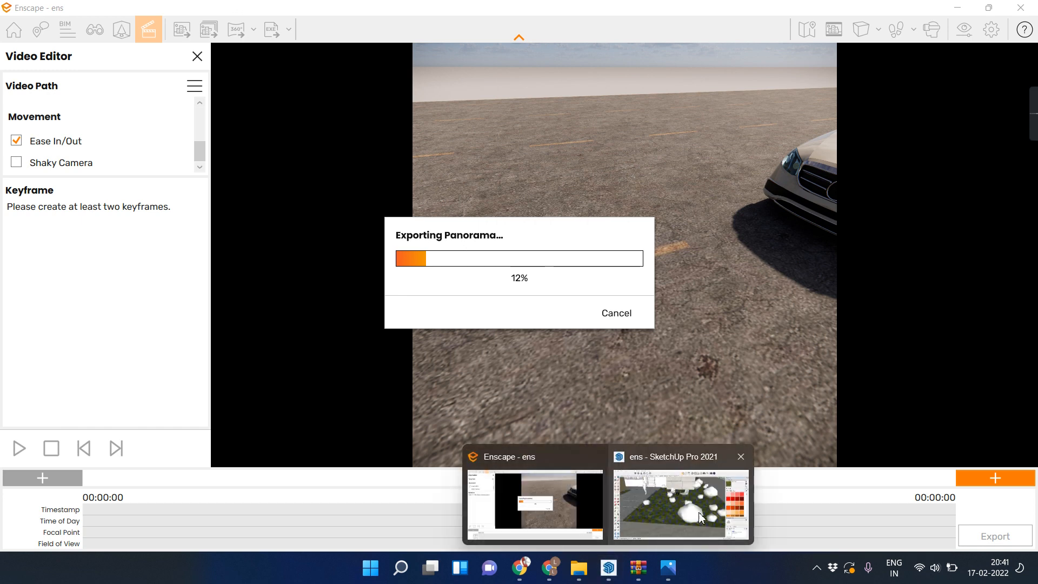
pyautogui.click(684, 516)
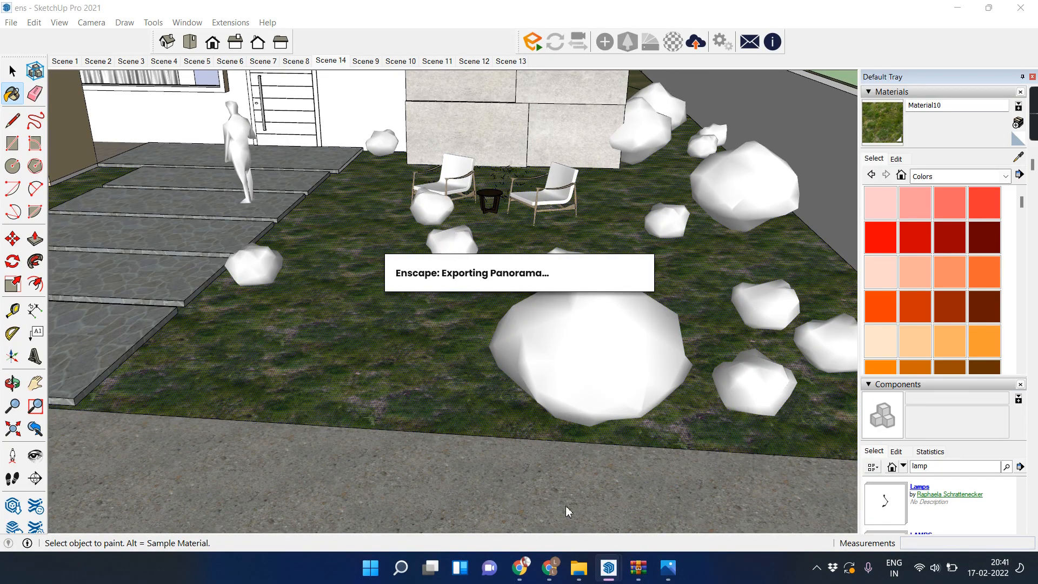
pyautogui.moveTo(609, 569)
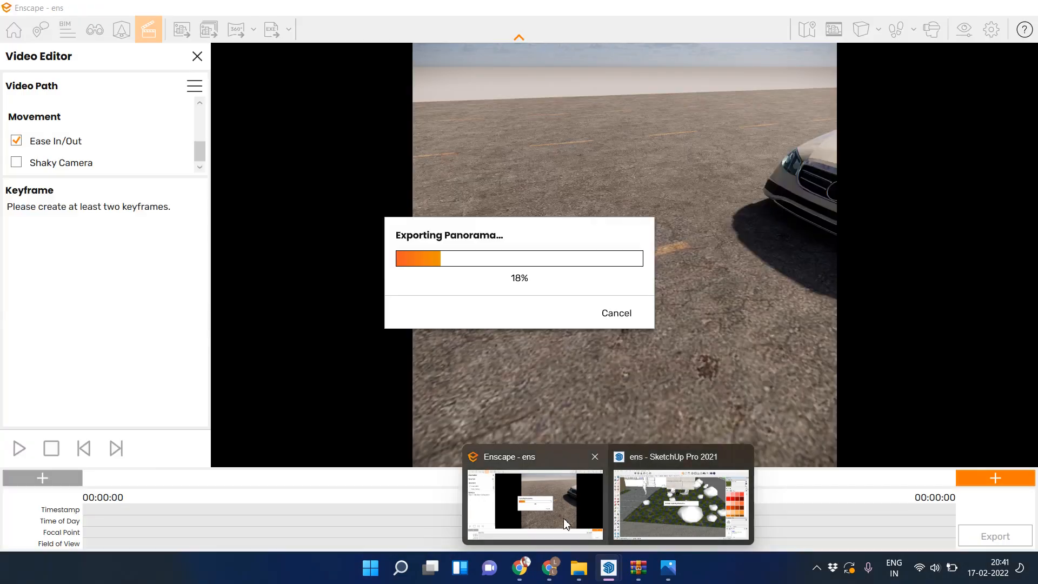
pyautogui.click(563, 518)
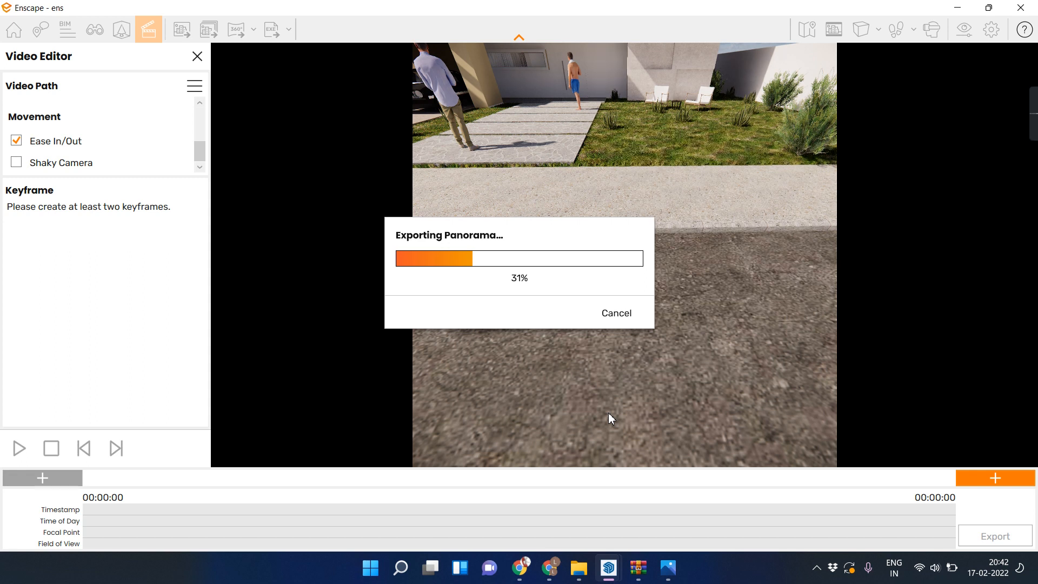
pyautogui.moveTo(614, 566)
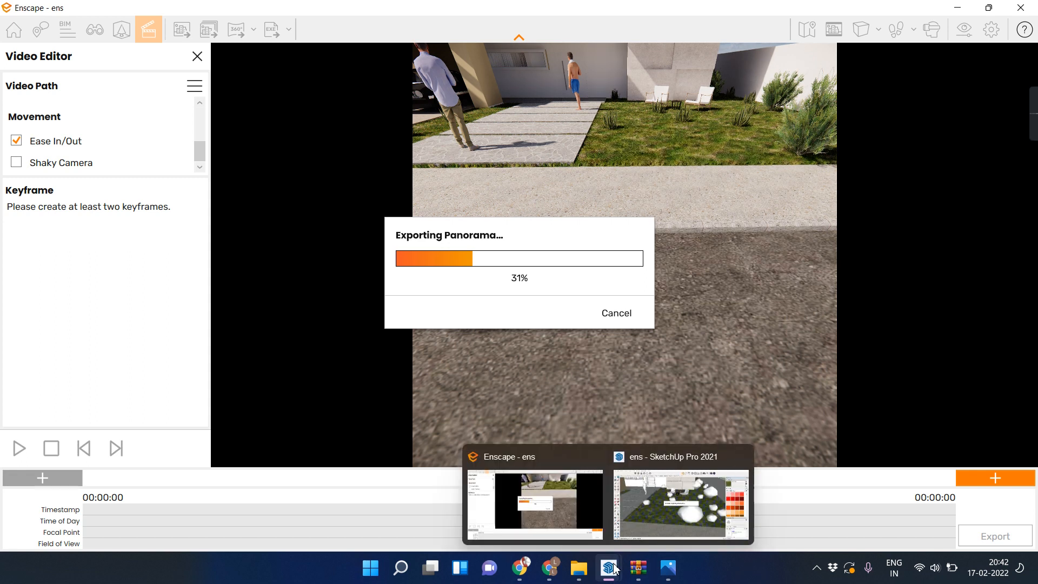
pyautogui.click(646, 521)
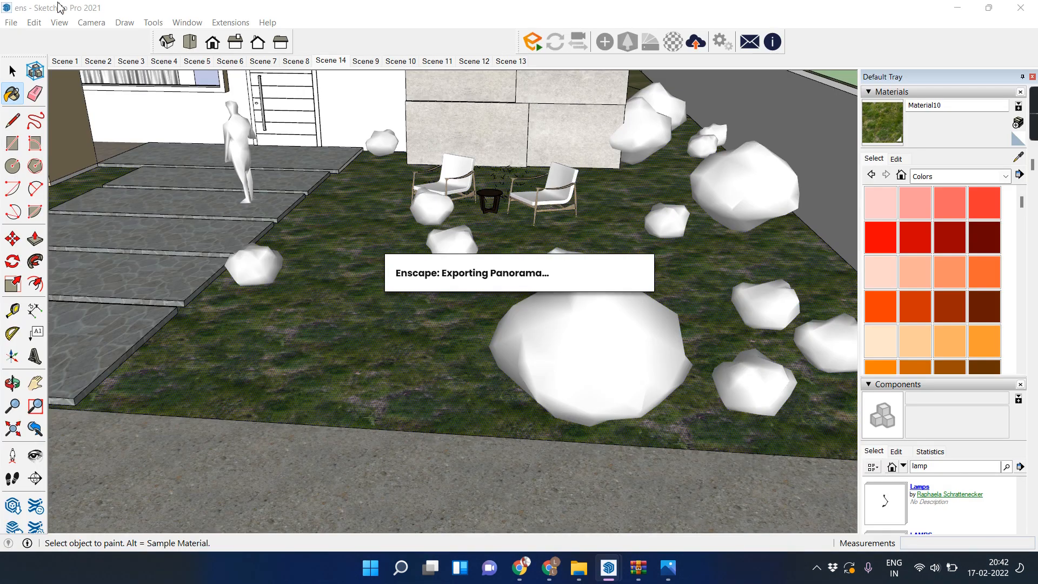
pyautogui.moveTo(614, 570)
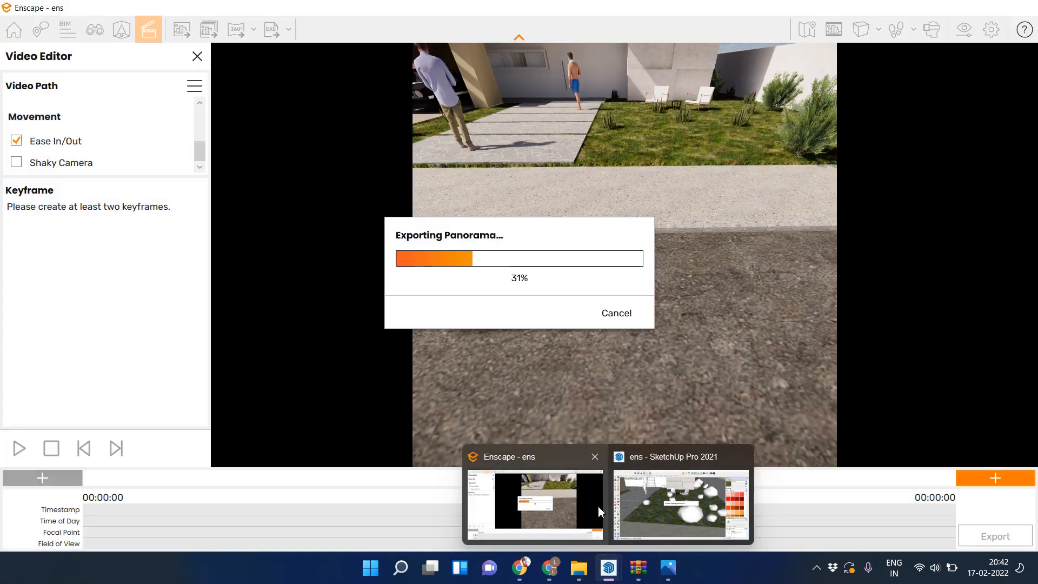
pyautogui.click(598, 512)
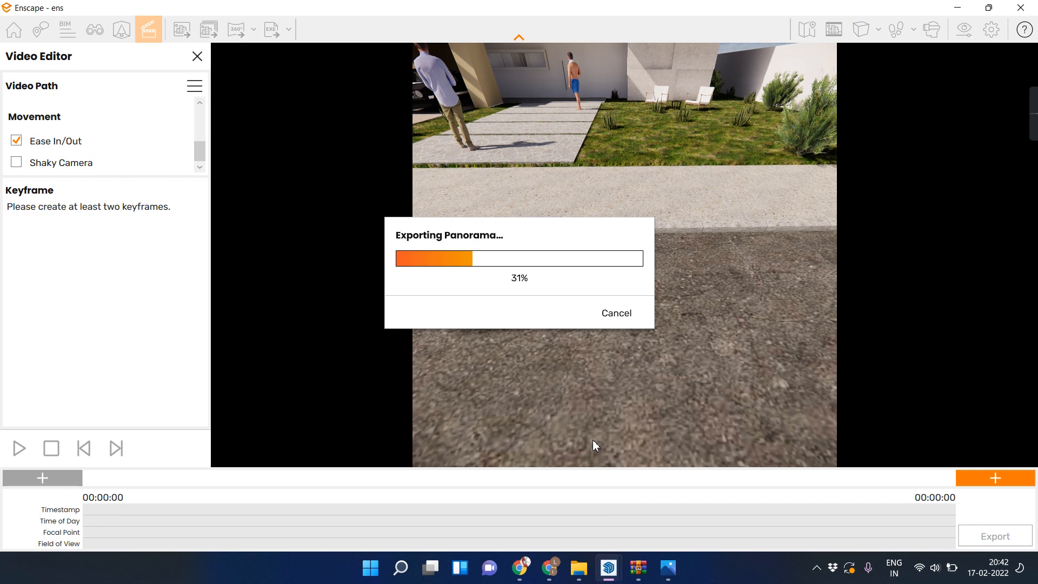
pyautogui.press('super')
pyautogui.write('SketchUp 2019')
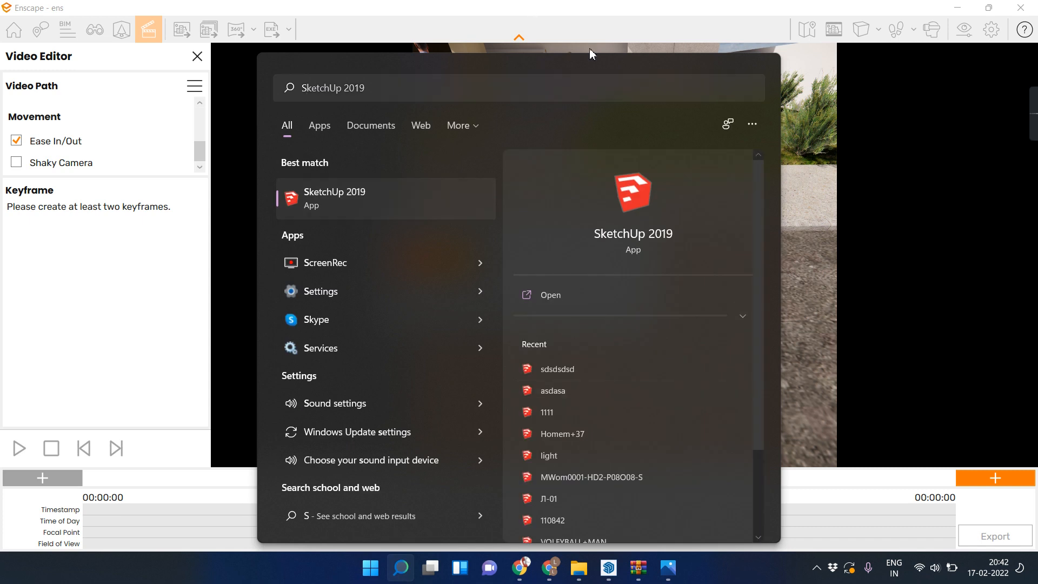
pyautogui.click(537, 20)
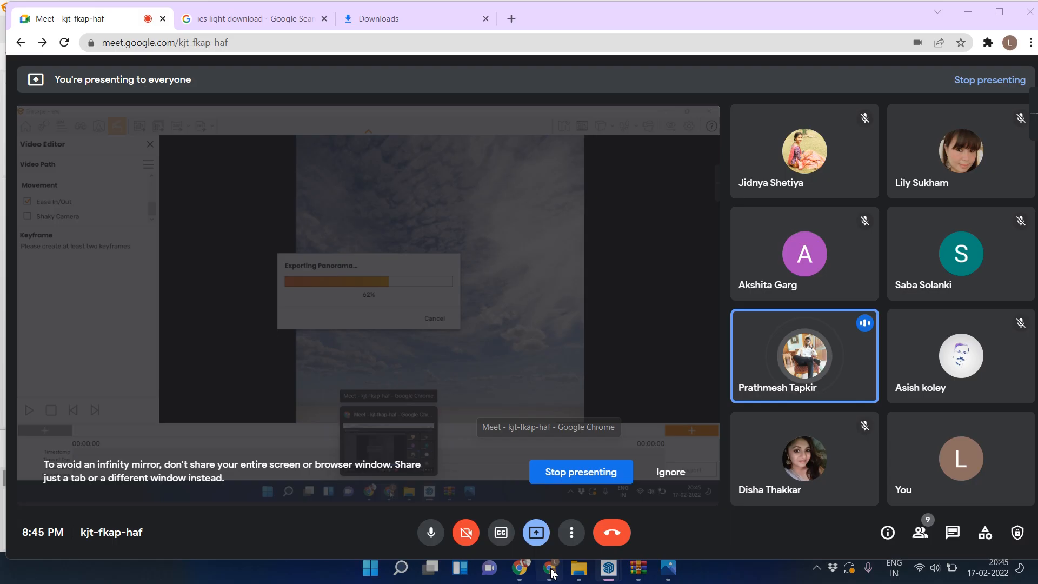
pyautogui.click(550, 572)
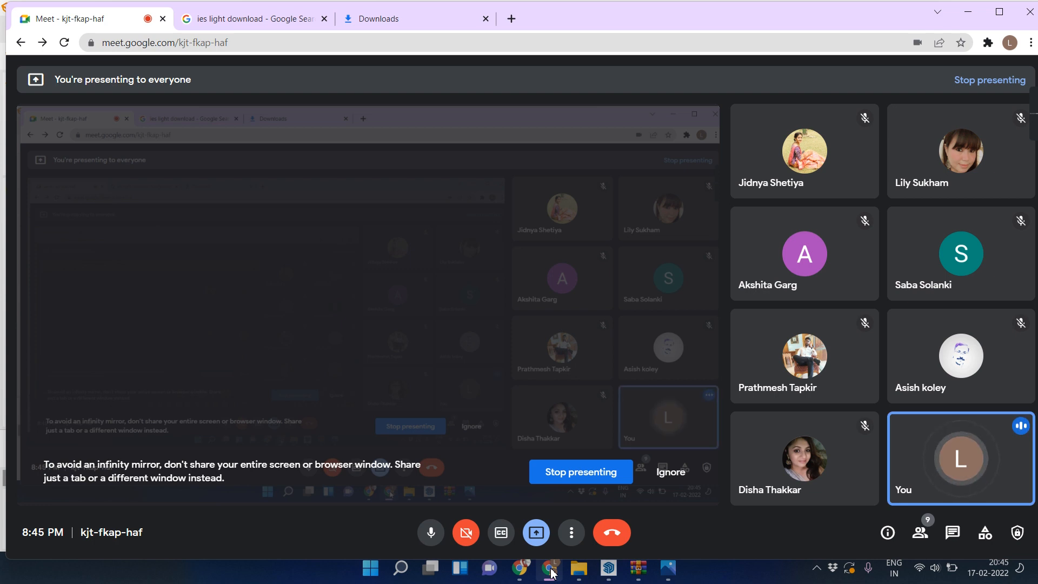
pyautogui.click(550, 569)
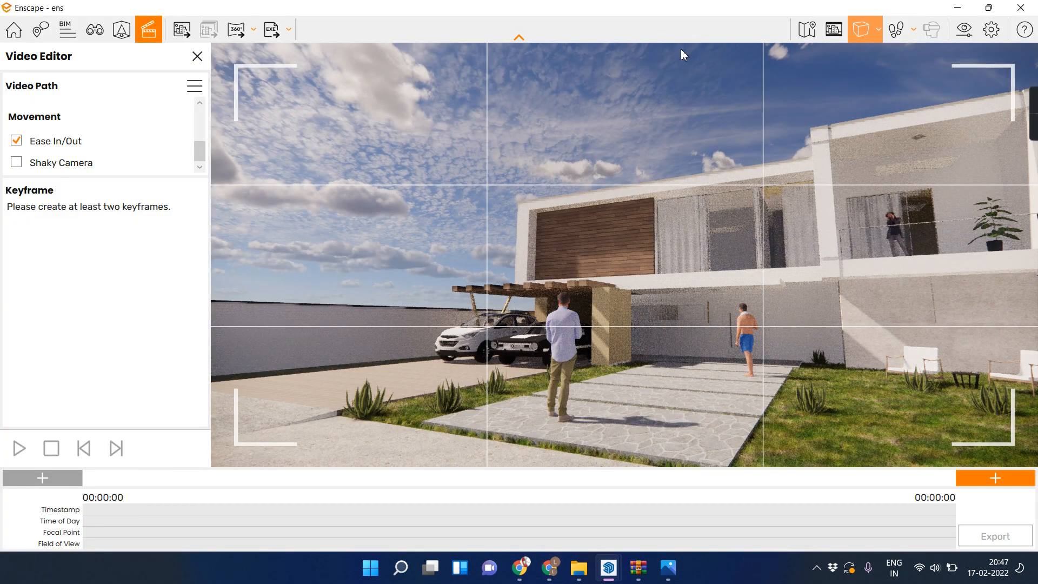
# Look over the panorama export types and the BIM information, and close the side pane so the view fills the window.
pyautogui.click(254, 31)
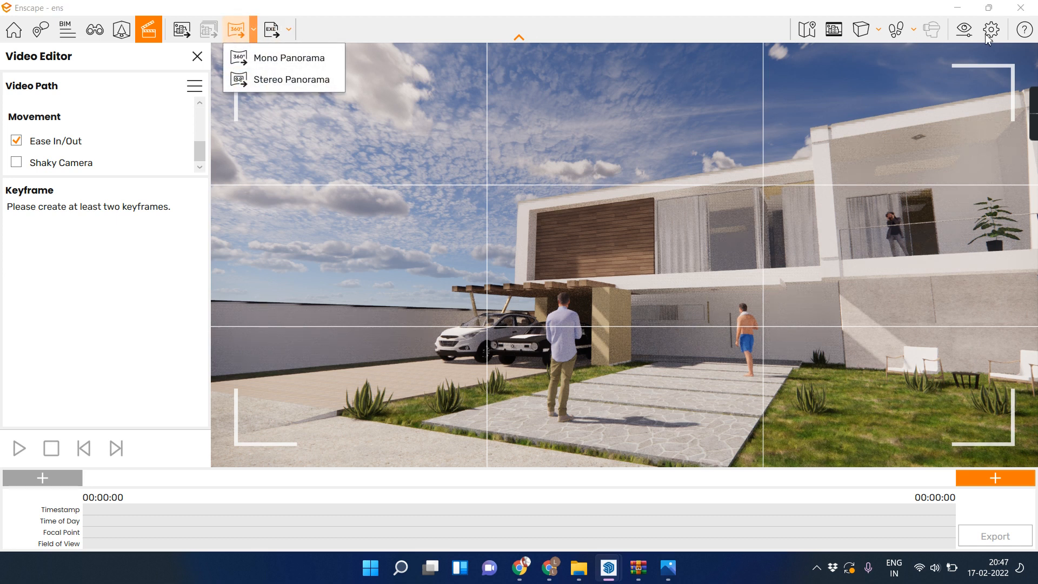
pyautogui.click(921, 33)
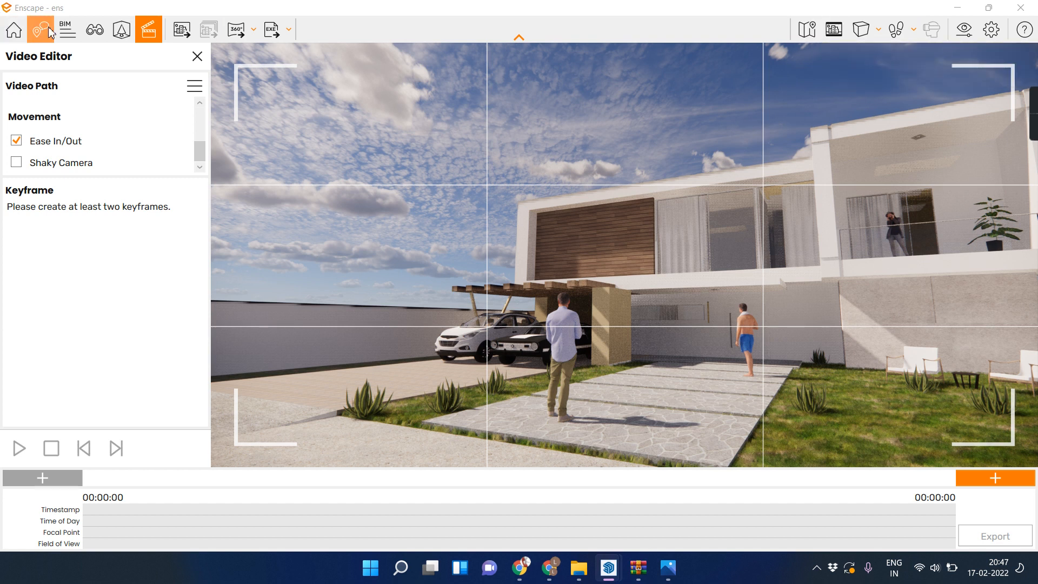
pyautogui.click(65, 31)
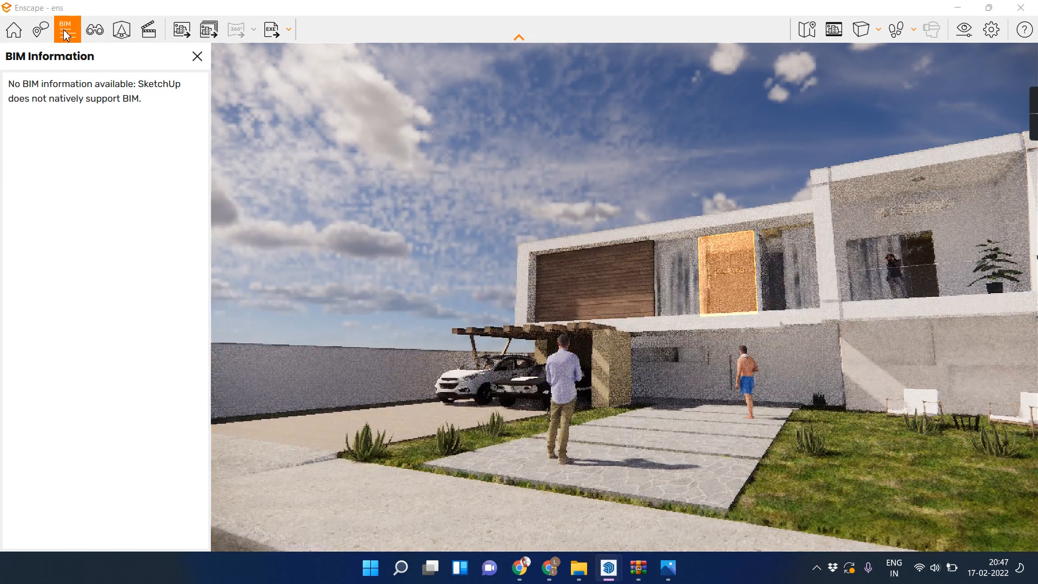
pyautogui.click(196, 57)
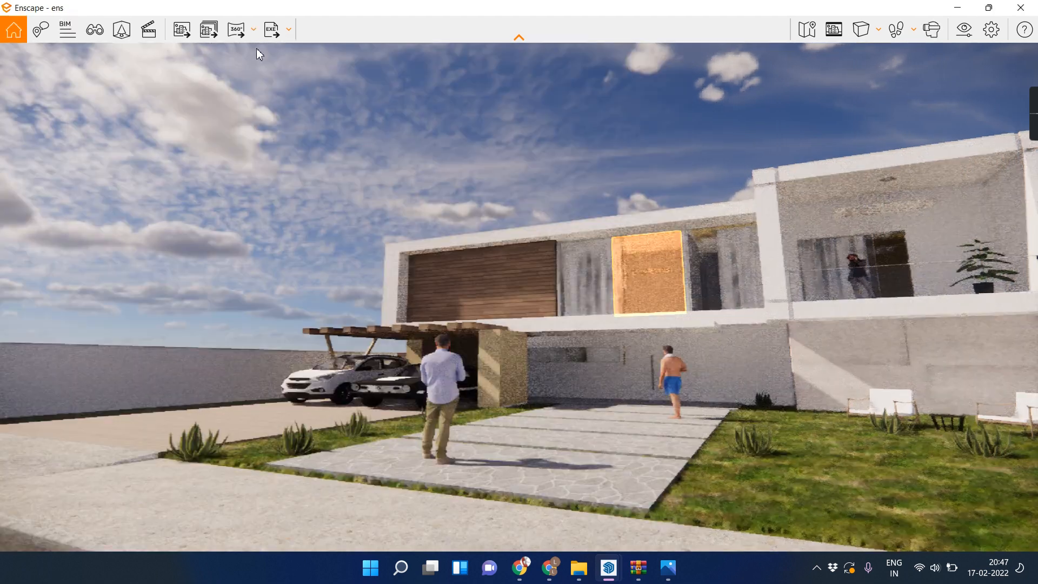
pyautogui.click(253, 31)
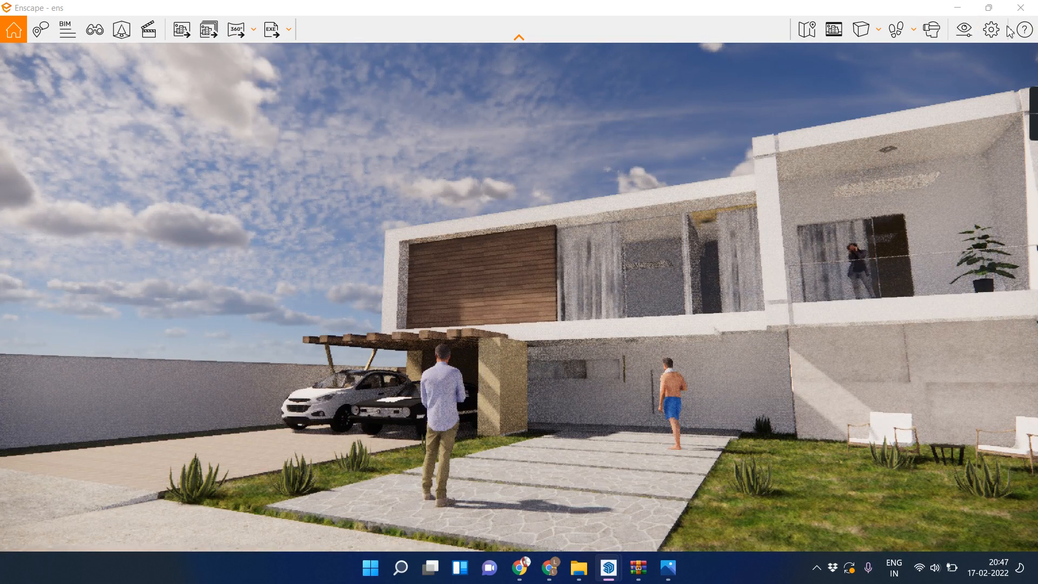
# Check the device options in the Renderer Window Settings and close them.
pyautogui.click(993, 30)
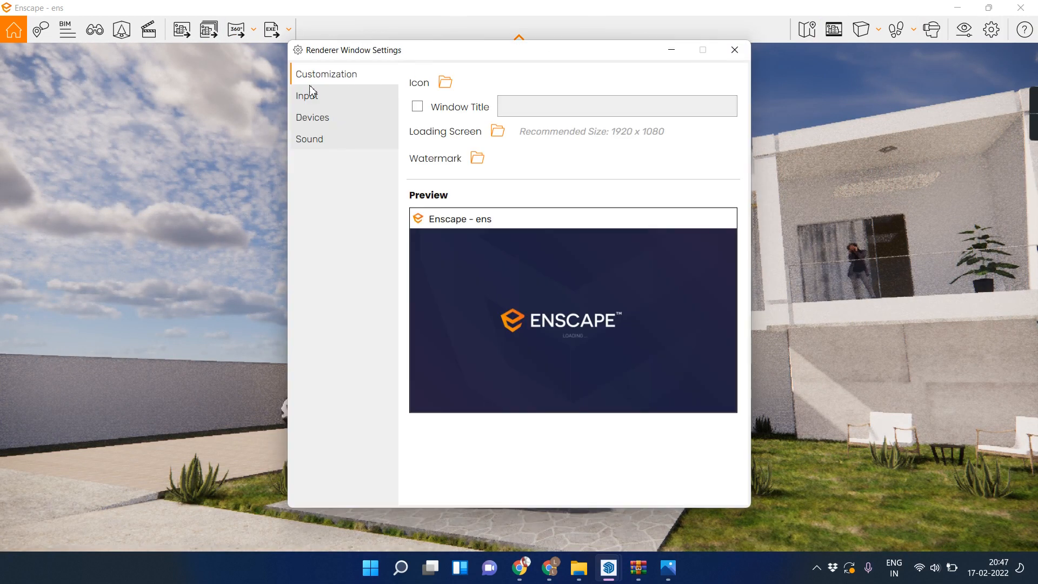
pyautogui.click(314, 115)
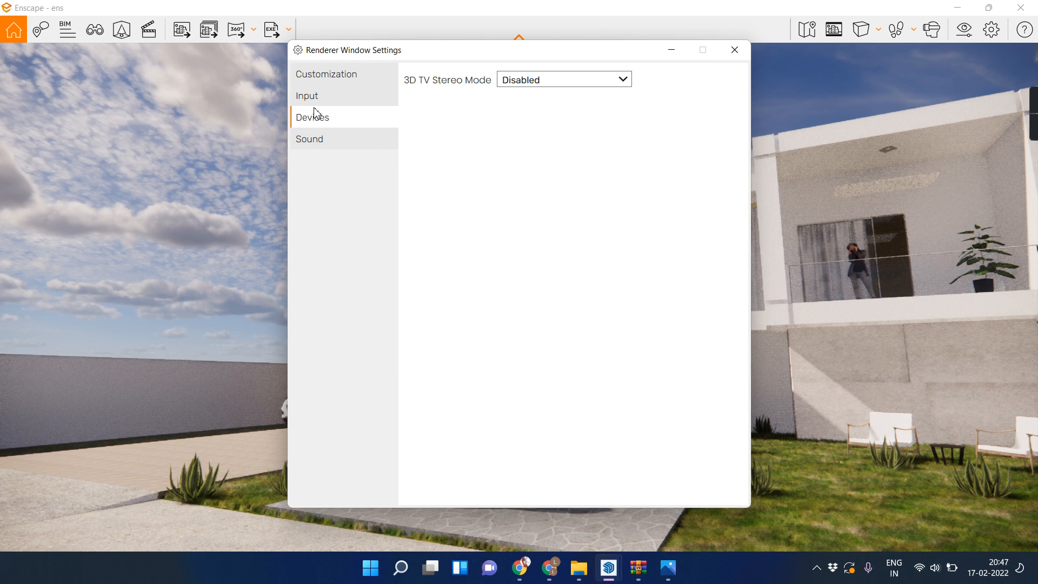
pyautogui.click(735, 50)
# Review the available projection and navigation modes and try out the VR headset mode on the front view.
pyautogui.click(878, 30)
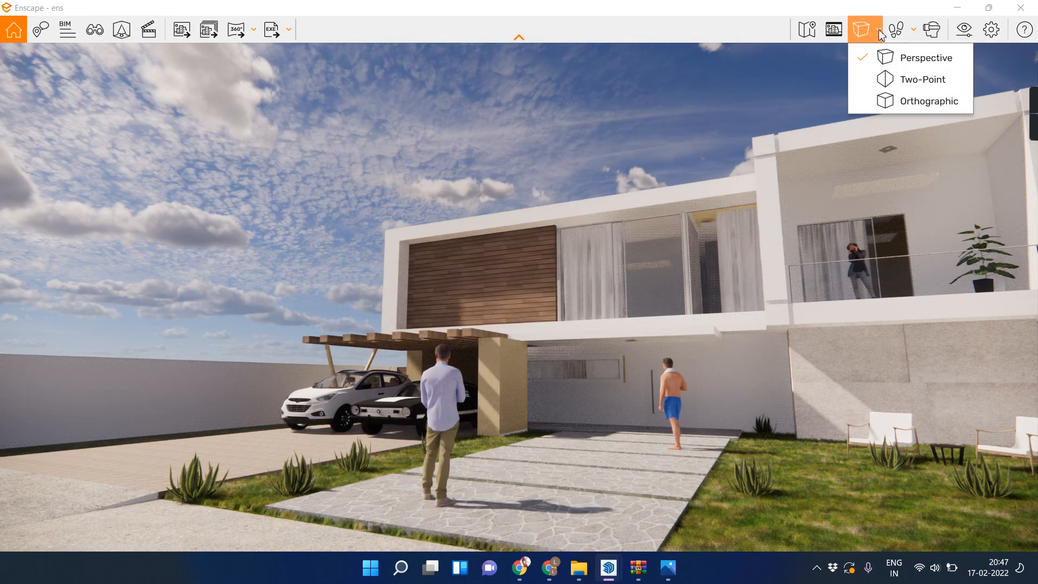
pyautogui.click(913, 31)
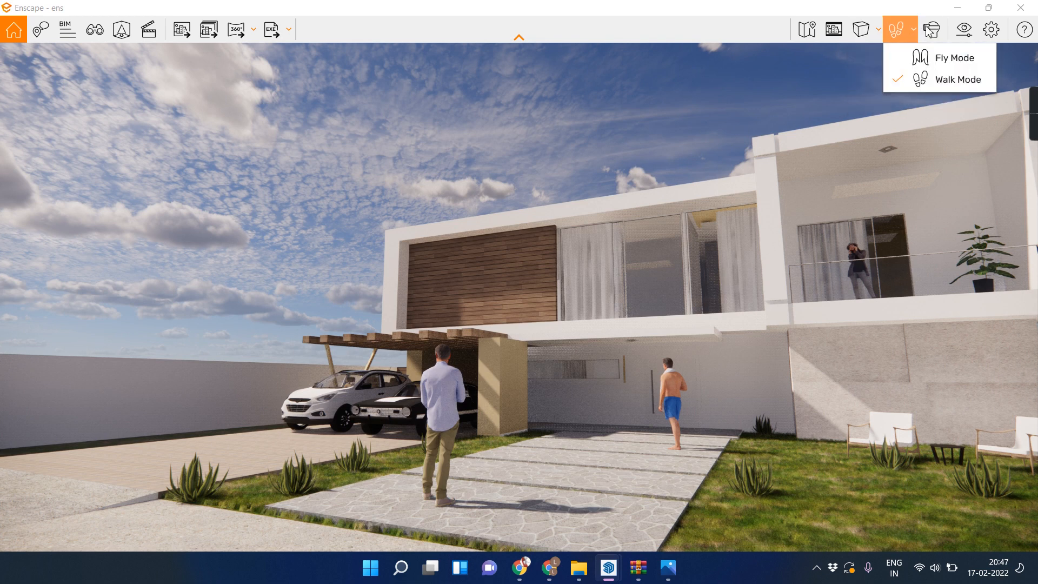
pyautogui.click(929, 32)
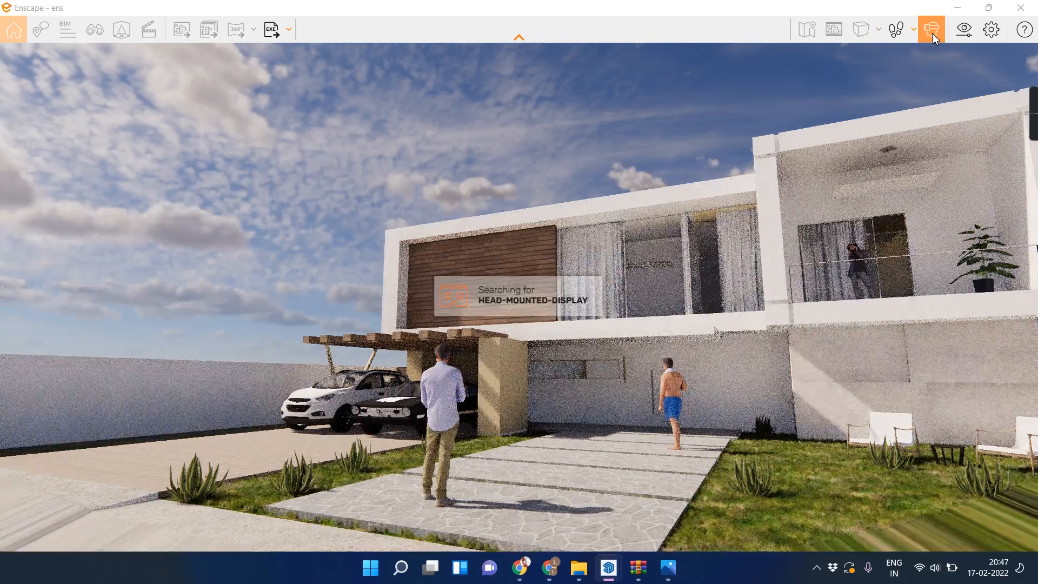
pyautogui.click(987, 31)
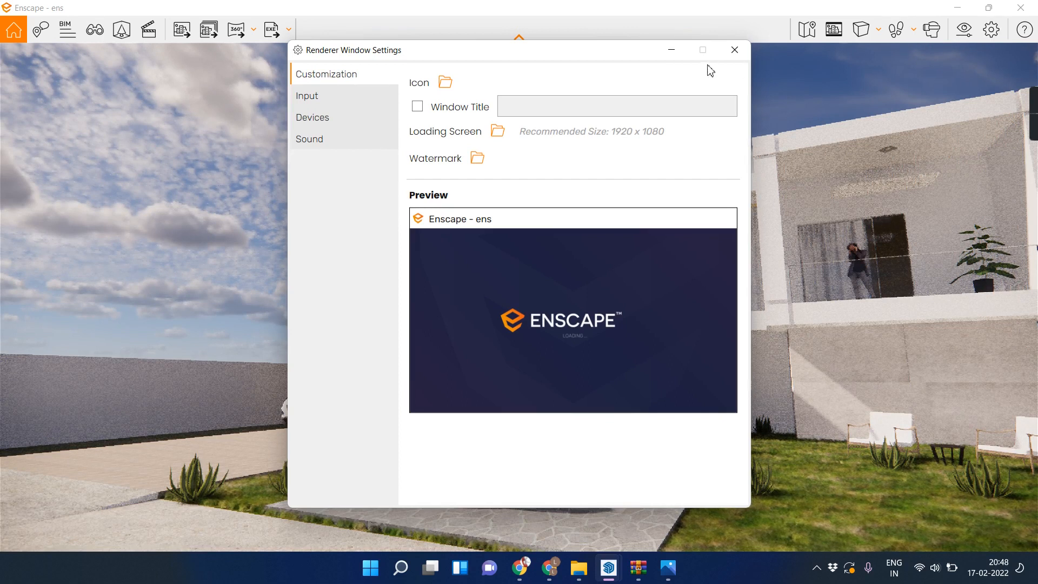
pyautogui.click(735, 50)
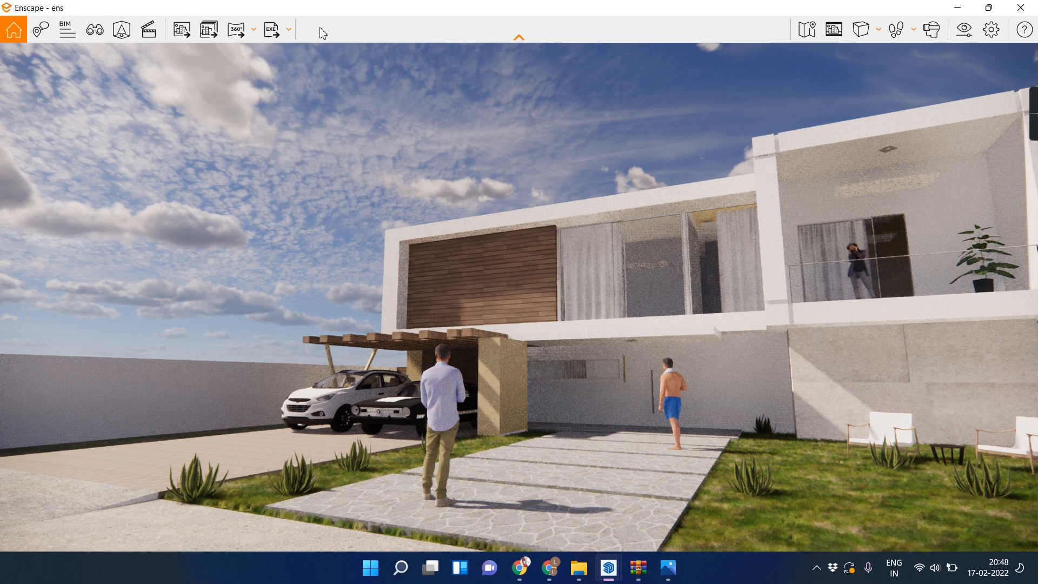
# Try to export the house scene as a Web Standalone.
pyautogui.click(290, 31)
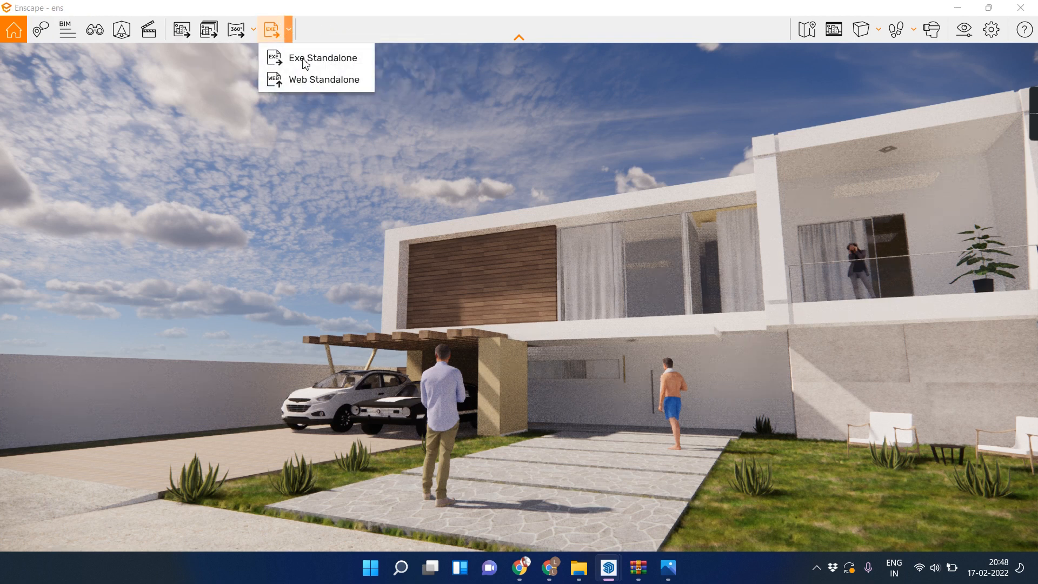
pyautogui.click(316, 83)
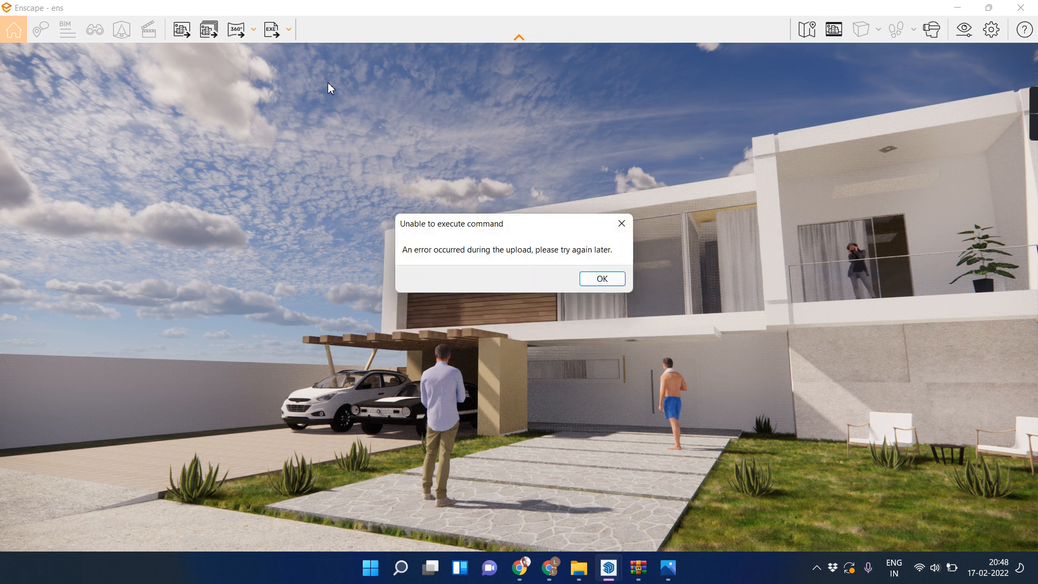
pyautogui.click(600, 278)
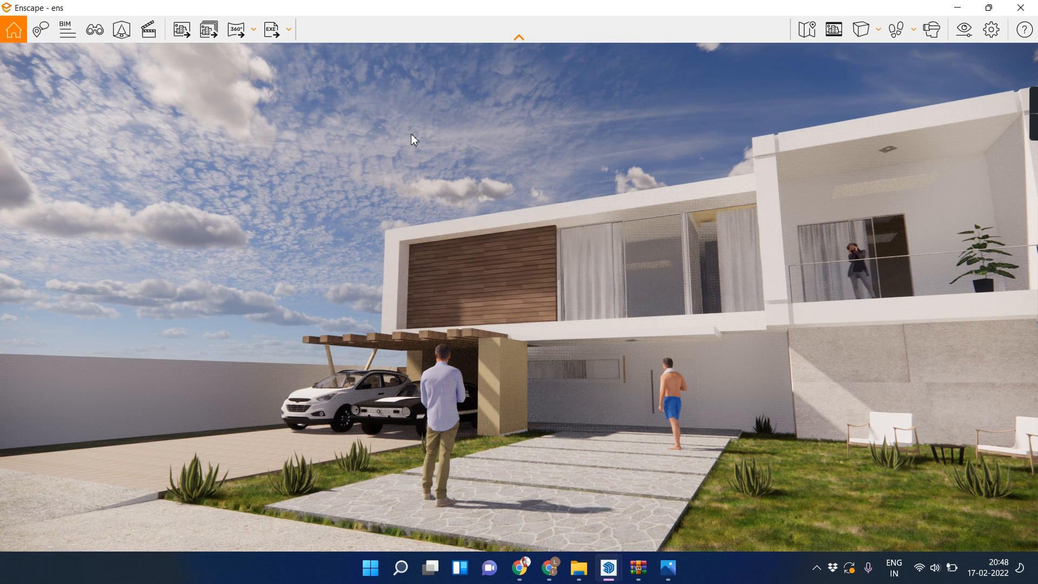
# Export the house scene to the Desktop as an Exe Standalone named Enscape__ens, checking the SketchUp window while it runs.
pyautogui.click(291, 34)
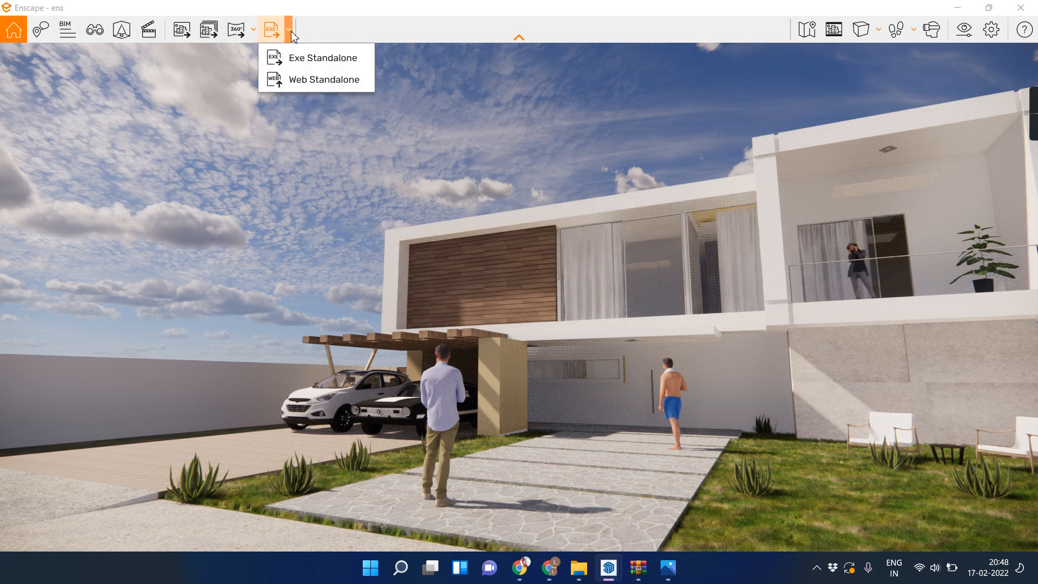
pyautogui.click(308, 64)
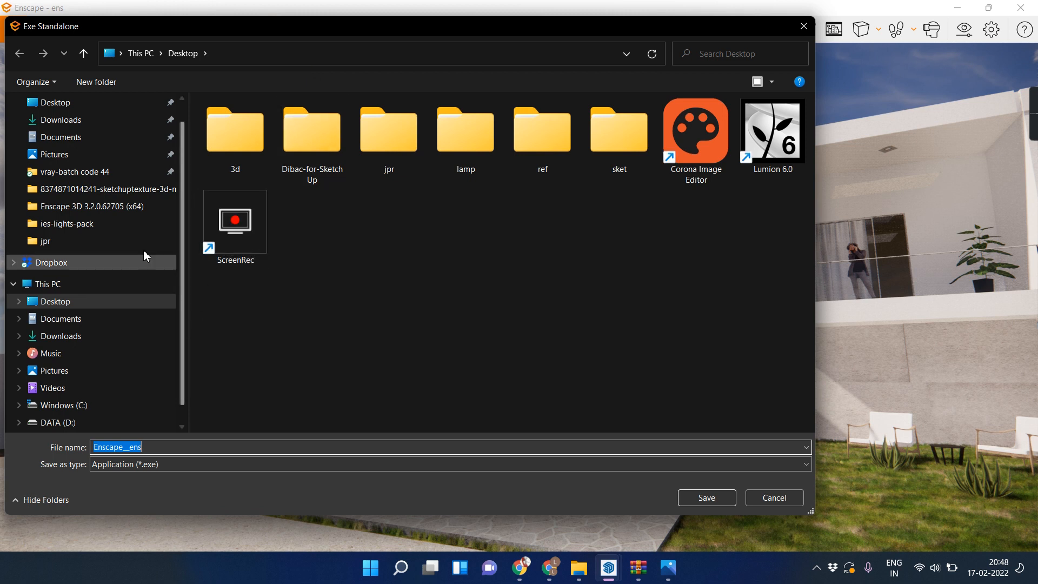
pyautogui.click(697, 495)
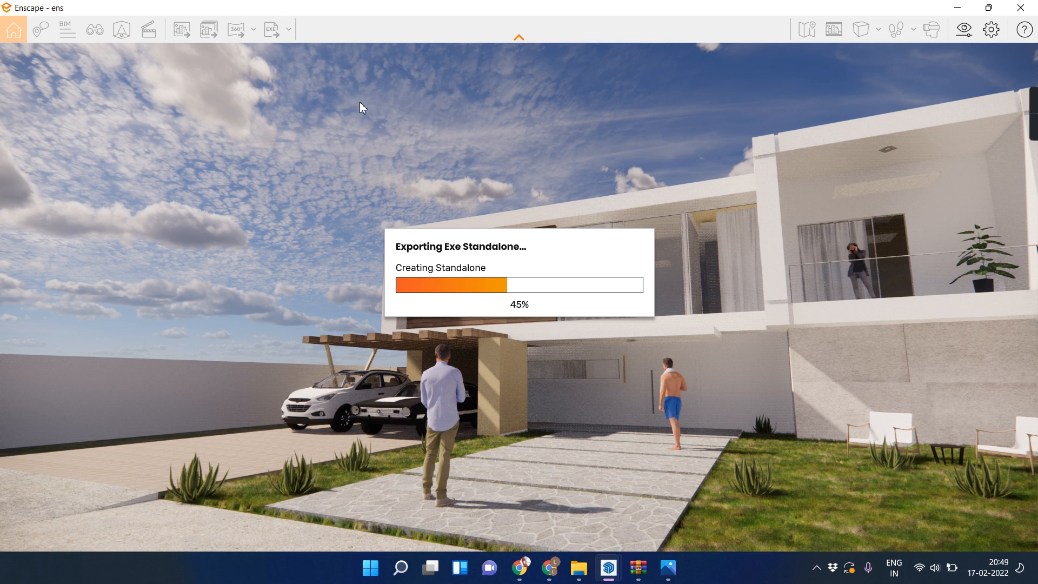
pyautogui.moveTo(606, 565)
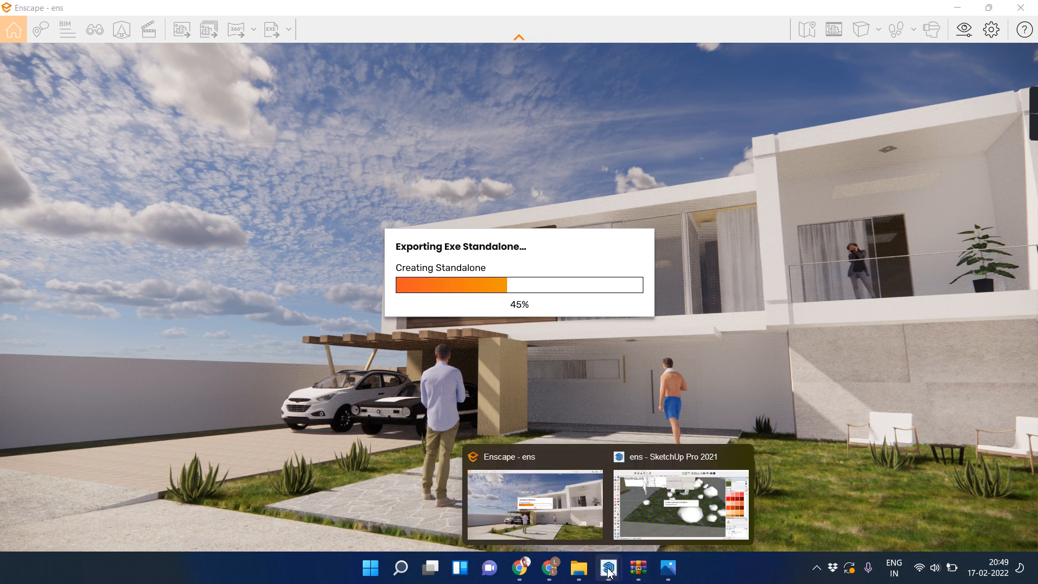
pyautogui.click(640, 523)
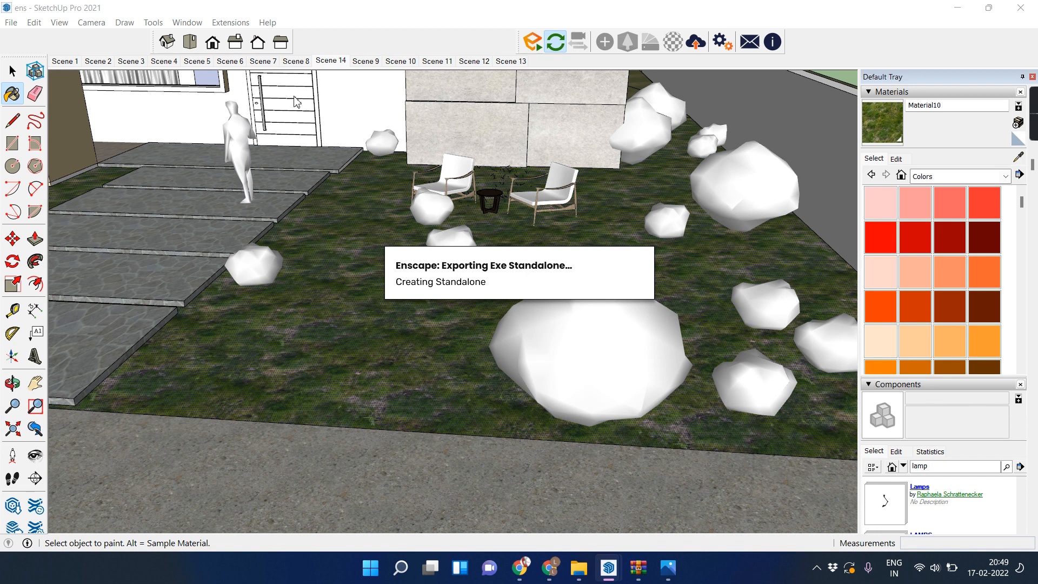
pyautogui.moveTo(615, 565)
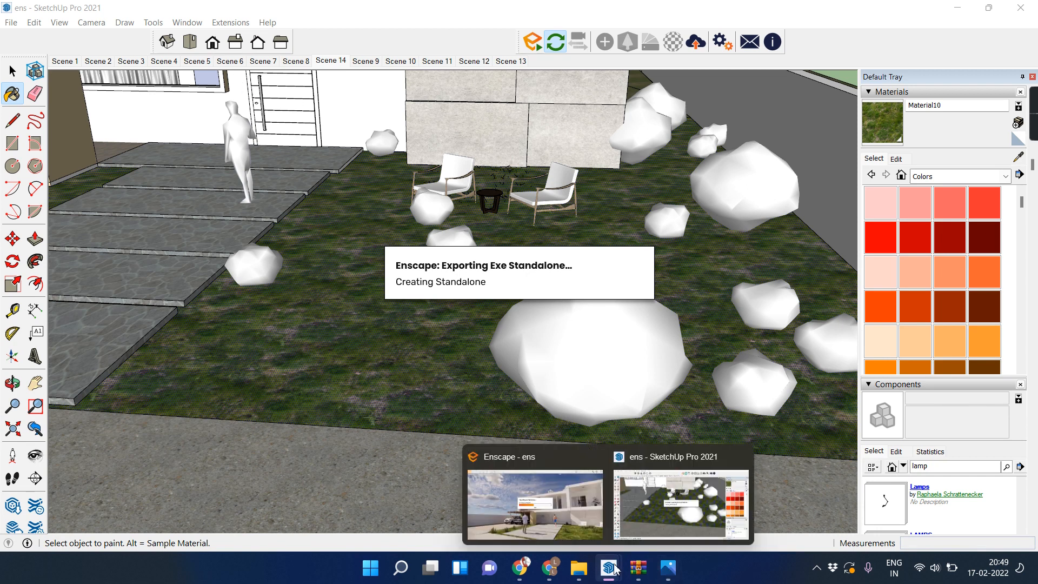
pyautogui.click(592, 487)
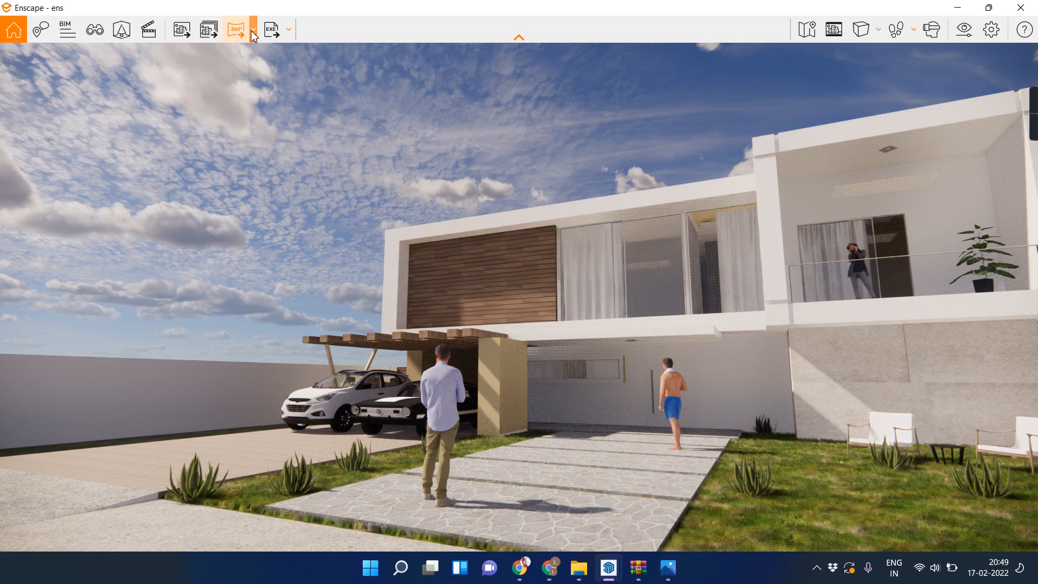
# Retry the Web Standalone export of the scene and dismiss the dialog.
pyautogui.click(288, 30)
pyautogui.click(302, 79)
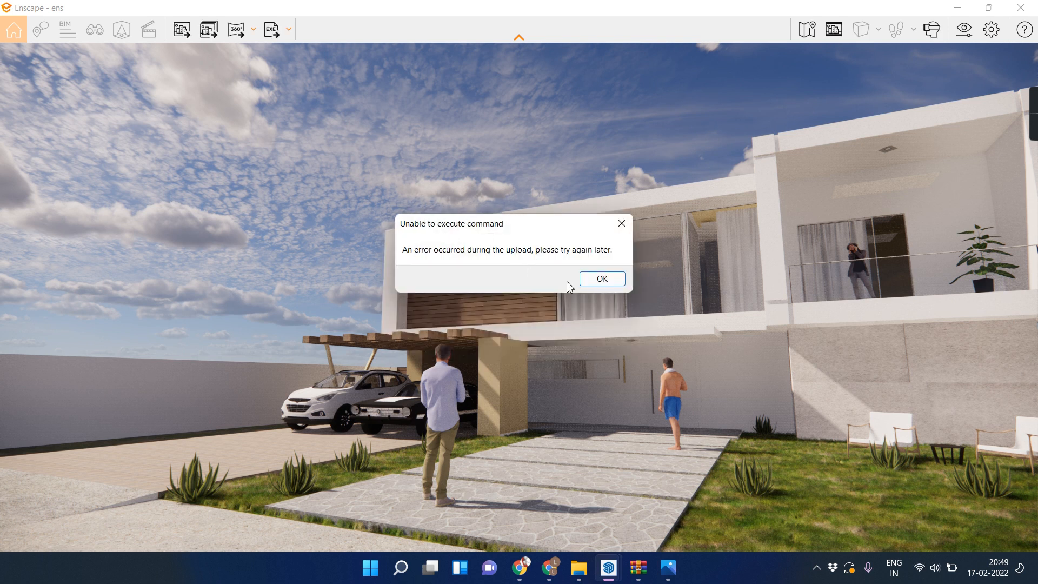
pyautogui.click(620, 280)
# Go through the Customization, Input, Devices and Sound sections of the Renderer Window Settings and close them.
pyautogui.click(991, 30)
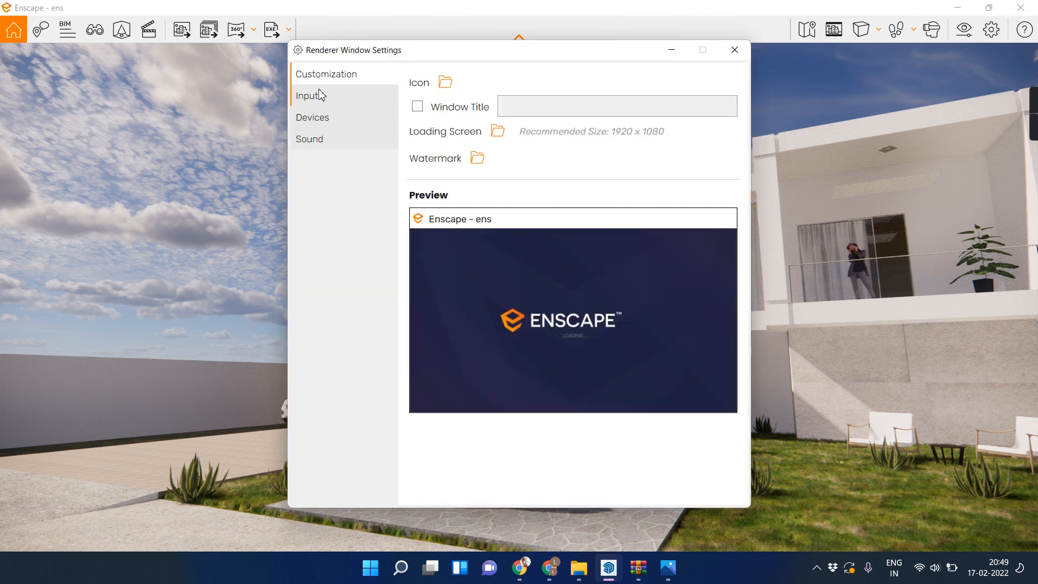
pyautogui.click(314, 98)
pyautogui.click(311, 117)
pyautogui.click(327, 141)
pyautogui.click(329, 122)
pyautogui.click(338, 99)
pyautogui.click(334, 81)
pyautogui.click(733, 49)
# Examine the output options of Custom Preset 1 in the Visual Settings, including the panorama resolution, and close the dialog.
pyautogui.click(963, 34)
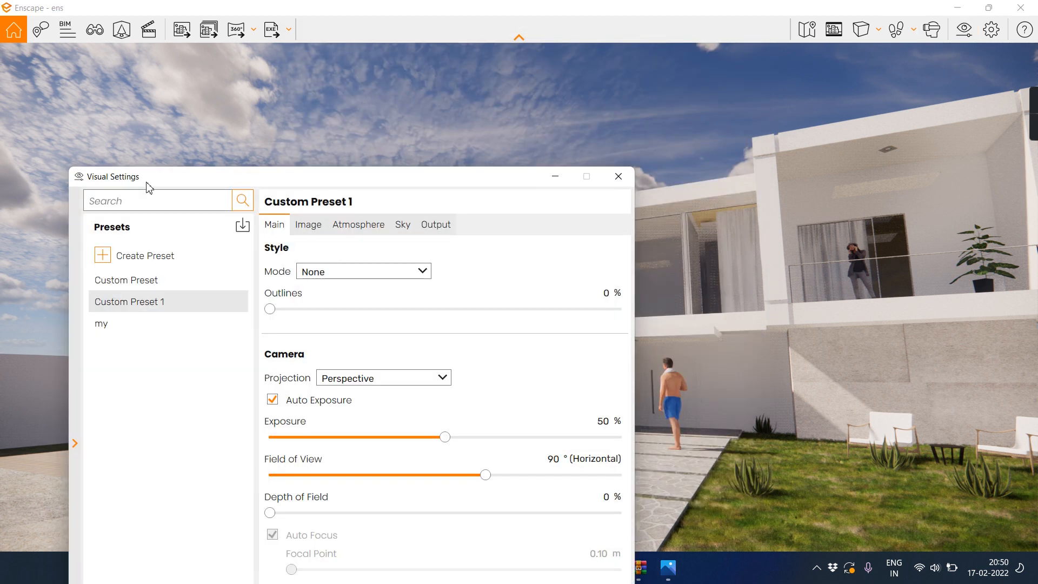
pyautogui.click(447, 229)
pyautogui.moveTo(427, 189); pyautogui.dragTo(384, 87)
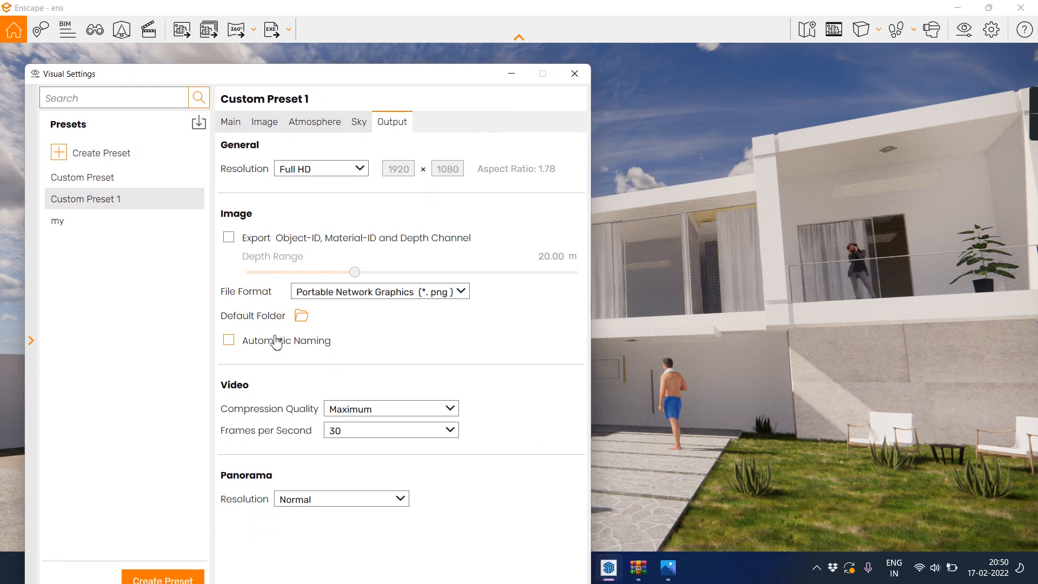
pyautogui.click(343, 504)
pyautogui.click(343, 505)
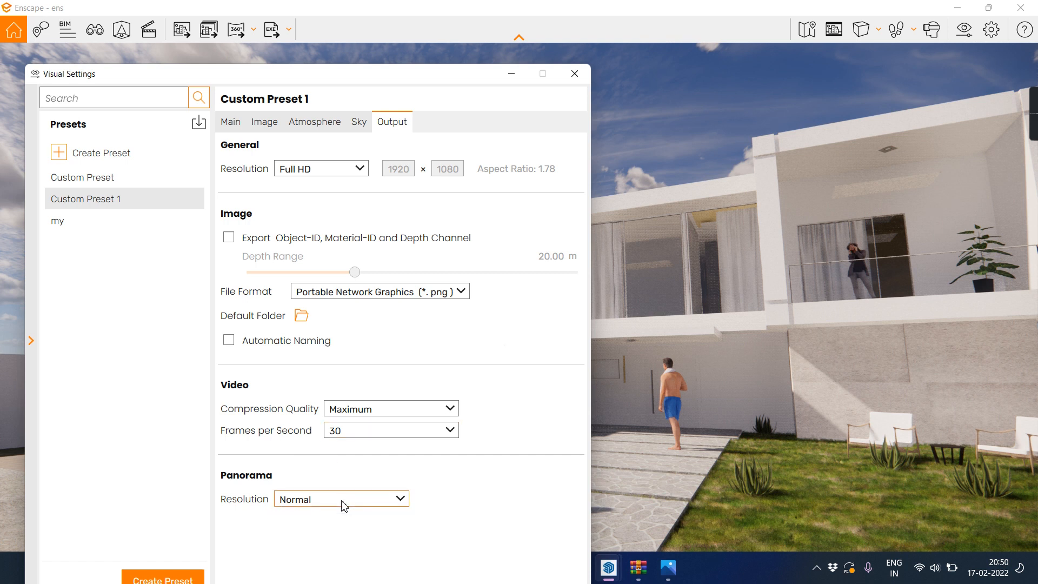
pyautogui.moveTo(314, 80); pyautogui.dragTo(290, 51)
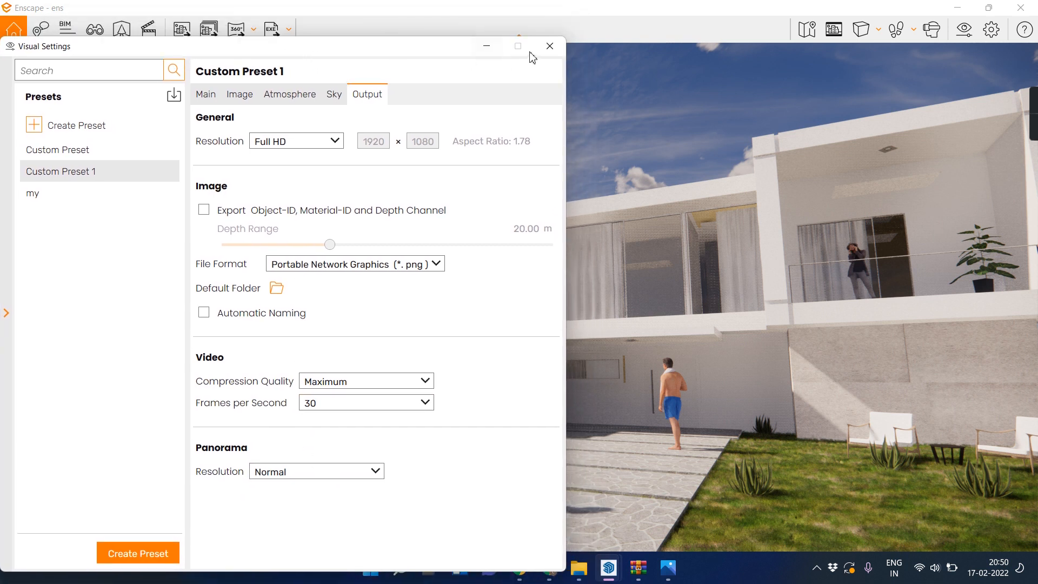
pyautogui.click(551, 44)
# Minimize the Enscape and SketchUp windows and launch the exported standalone application from the desktop.
pyautogui.click(967, 9)
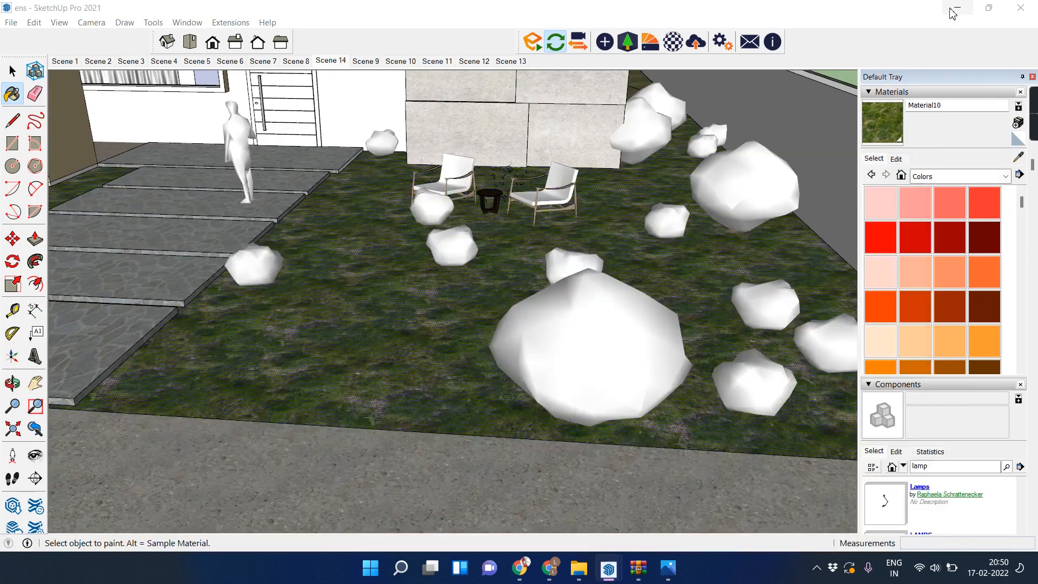
pyautogui.click(956, 10)
pyautogui.doubleClick(604, 385)
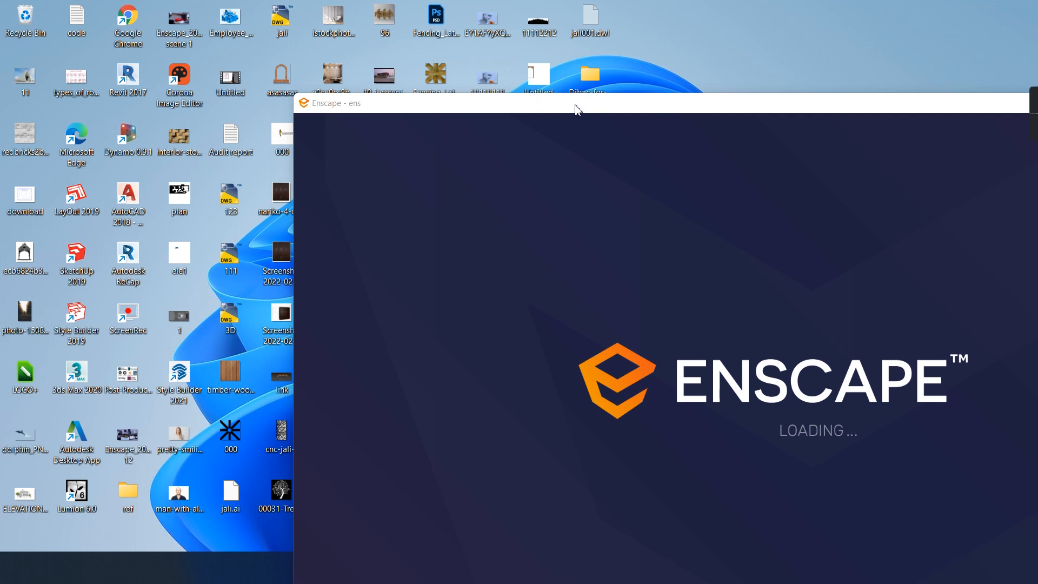
pyautogui.moveTo(1029, 124)
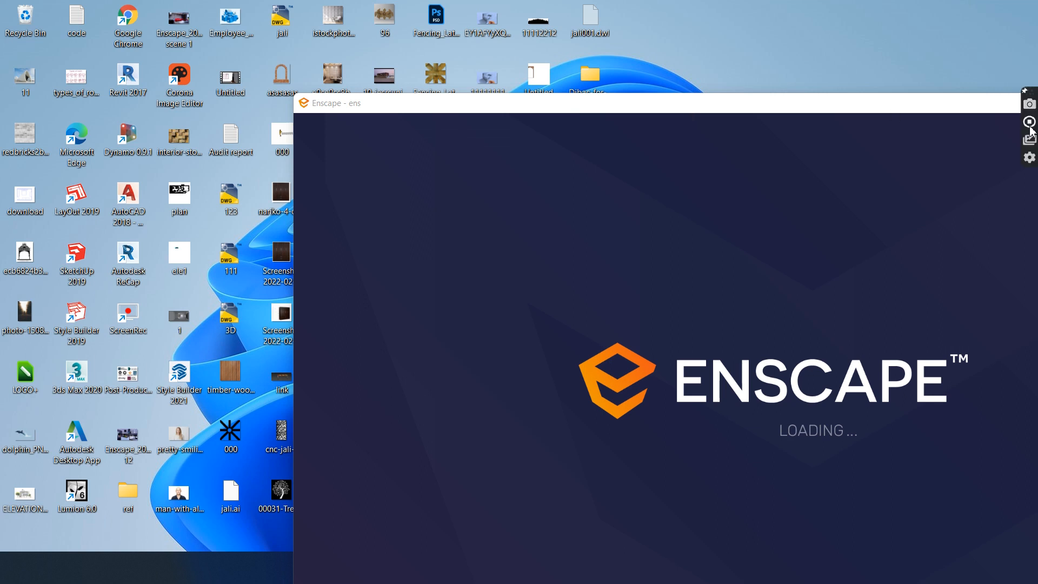